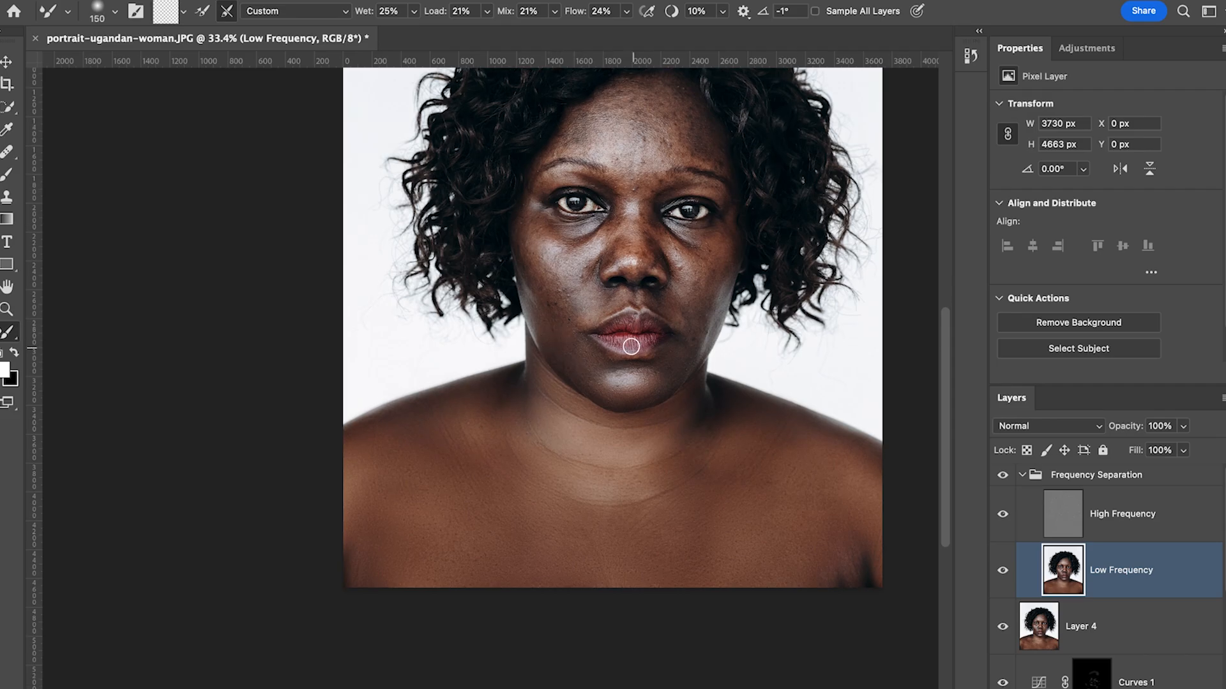
Blend the uneven skin tones around the nose and cheeks on the Low Frequency layer using the Mixer Brush at sizes 125 to 150
scroll(702, 306, "up", 2)
scroll(702, 306, "left", 2)
scroll(639, 300, "up", 1)
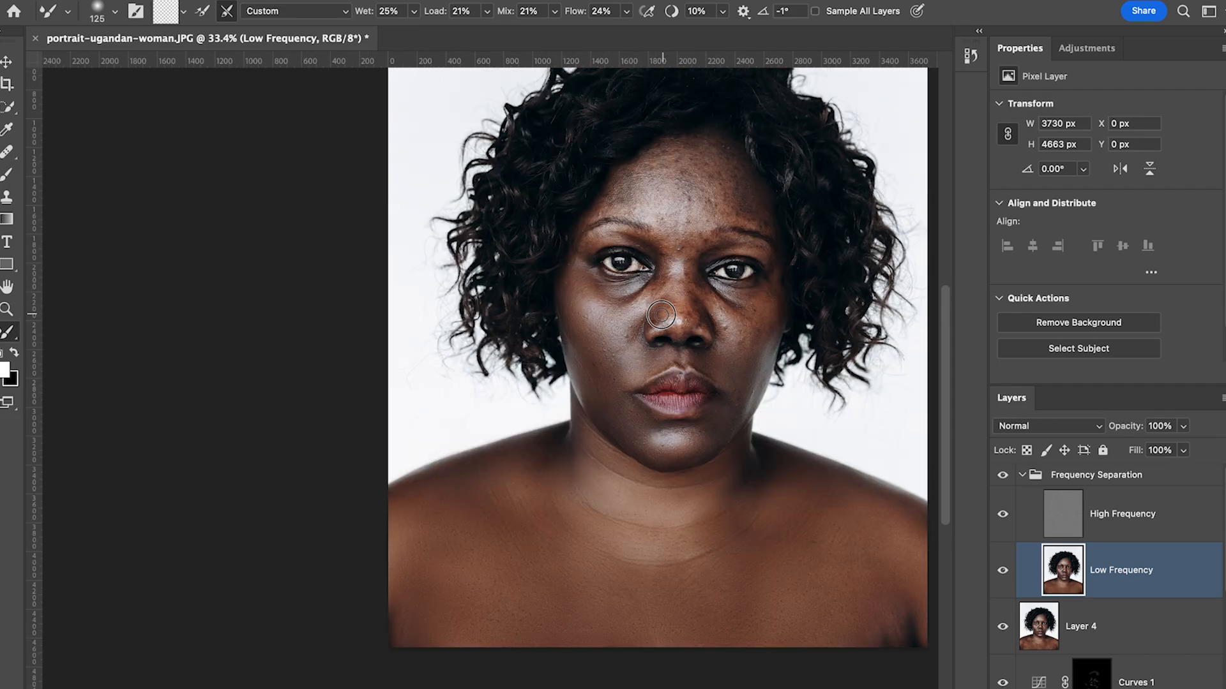
scroll(734, 281, "left", 2)
key("bracketleft")
key("bracketleft")
key("bracketleft")
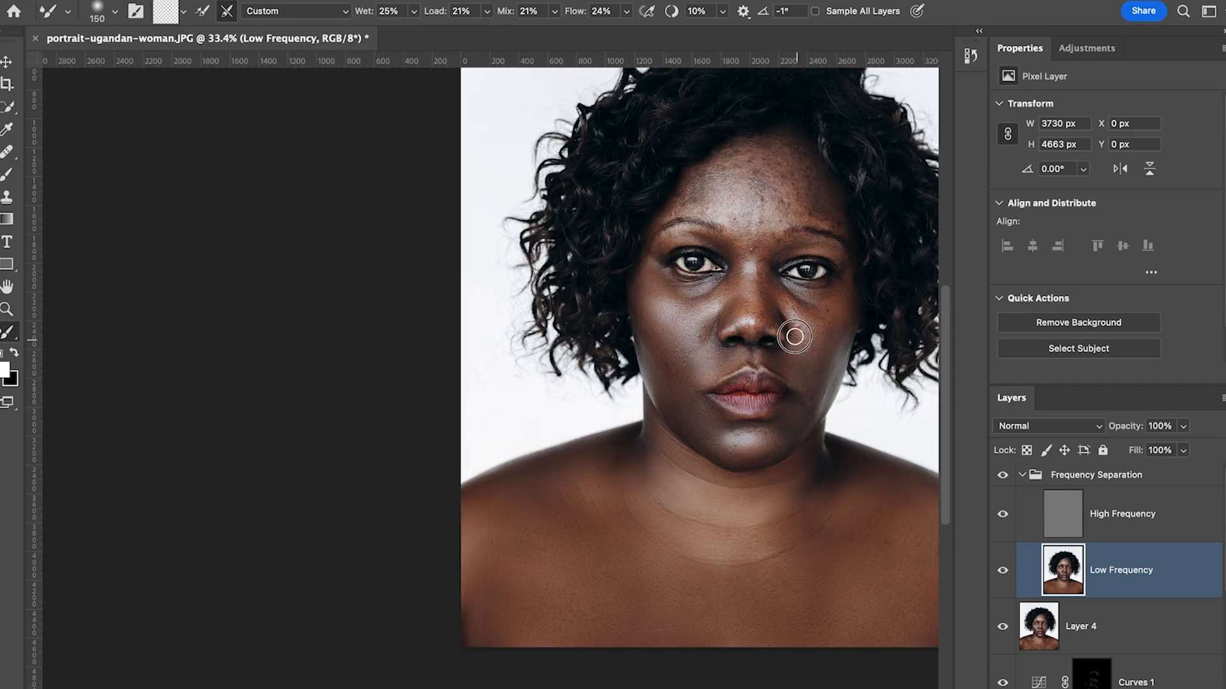
Even out the patchy forehead tones on the Low Frequency layer with the Mixer Brush at size 200
key("bracketright")
key("bracketright")
key("bracketright")
key("bracketright")
key("bracketright")
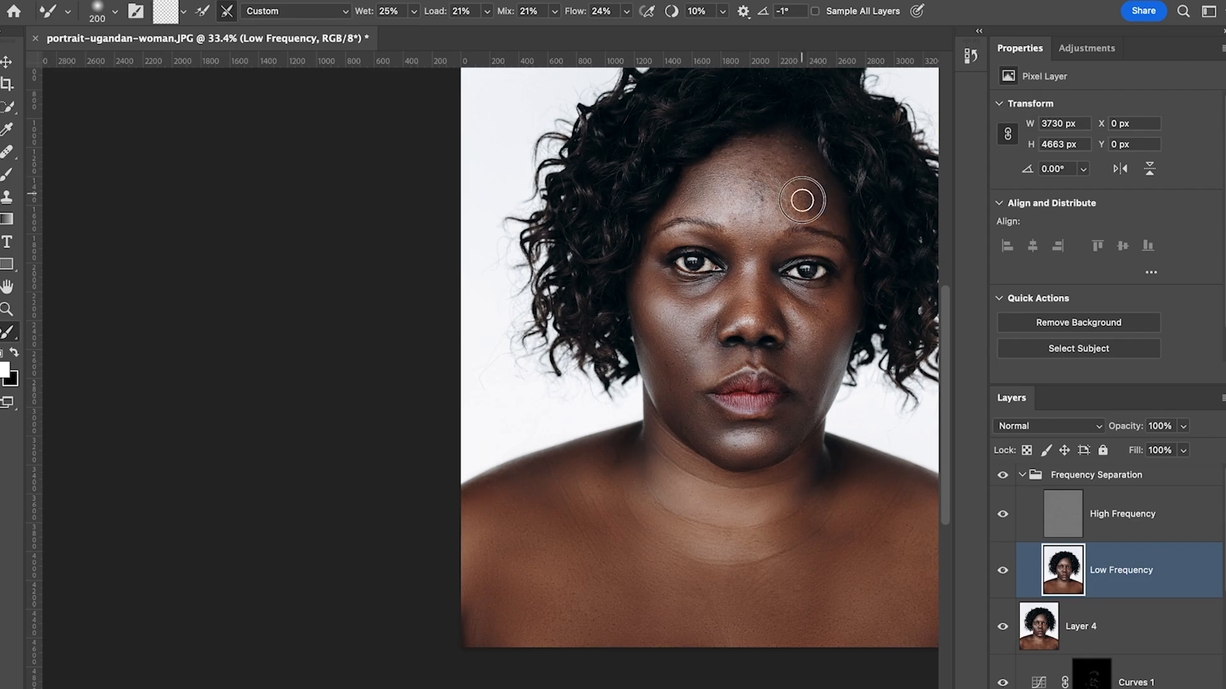
scroll(721, 191, "up", 1)
scroll(721, 191, "right", 2)
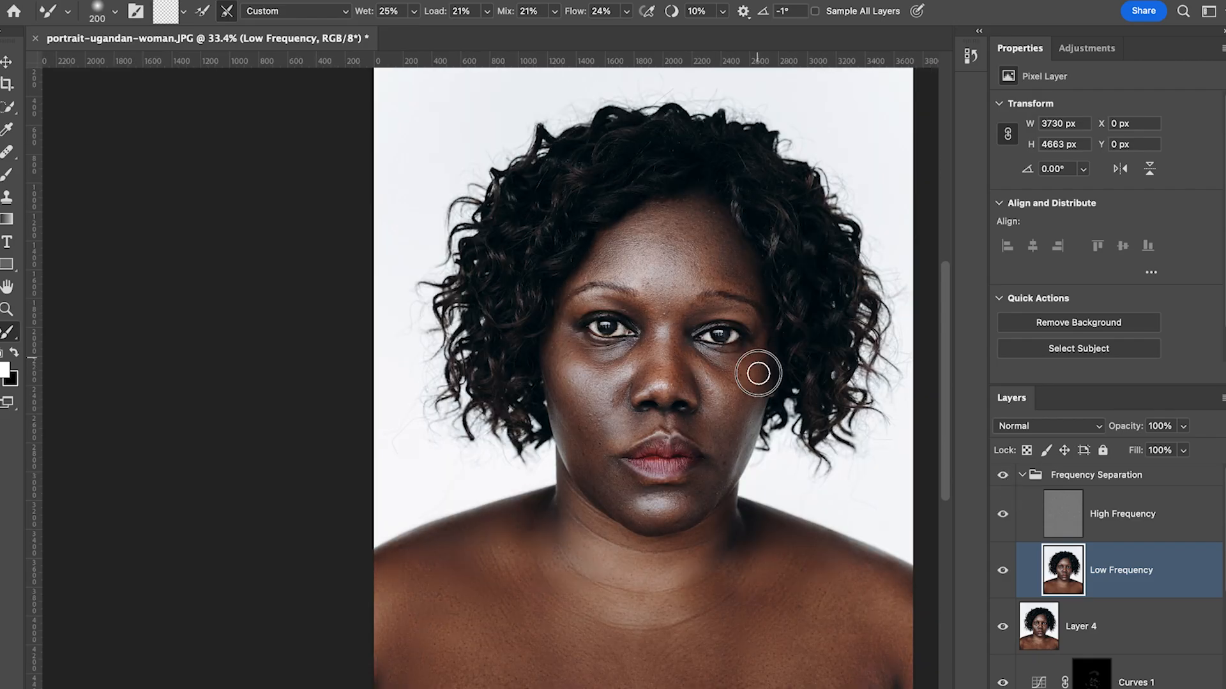
Blend the remaining tone transitions around the eyes and cheeks with the Mixer Brush reduced to size 125
scroll(625, 412, "up", 3)
key("bracketleft")
key("bracketleft")
key("bracketleft")
key("bracketleft")
key("bracketleft")
Clone out texture blemishes on the cheeks and around the mouth on the High Frequency layer using the Clone Stamp at sizes 40 to 30
left_click(1122, 514)
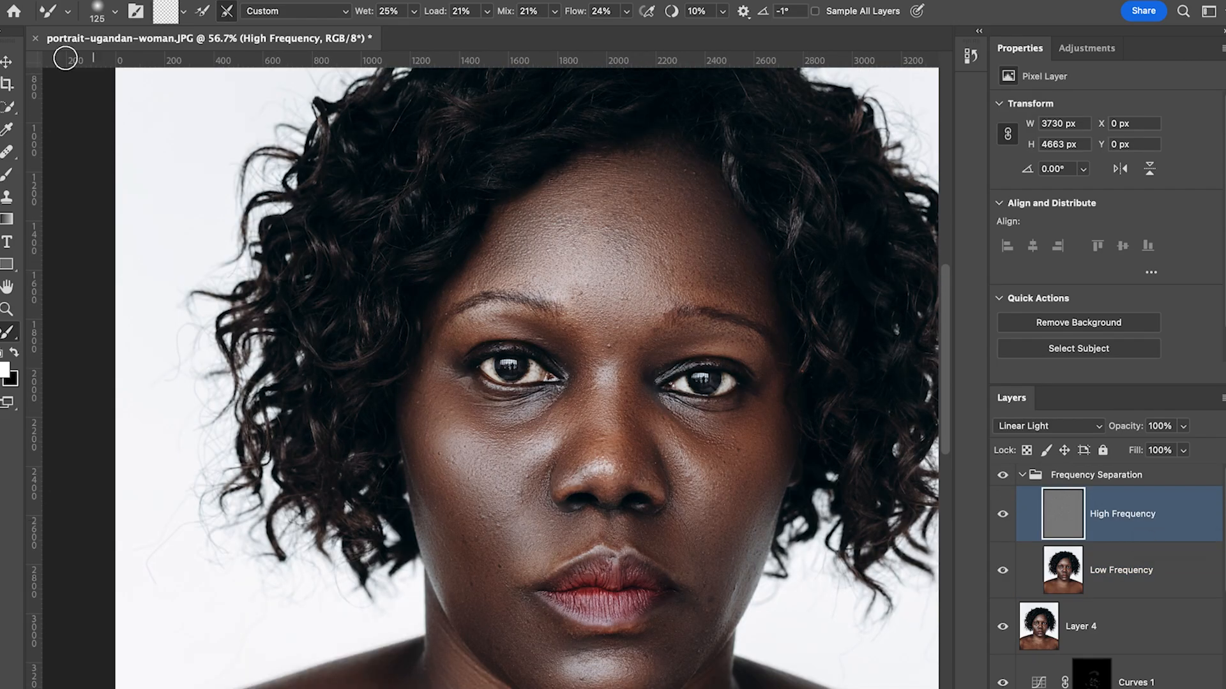
key("s")
scroll(607, 664, "up", 3)
scroll(413, 438, "down", 2)
scroll(321, 289, "up", 2)
scroll(321, 289, "up", 1)
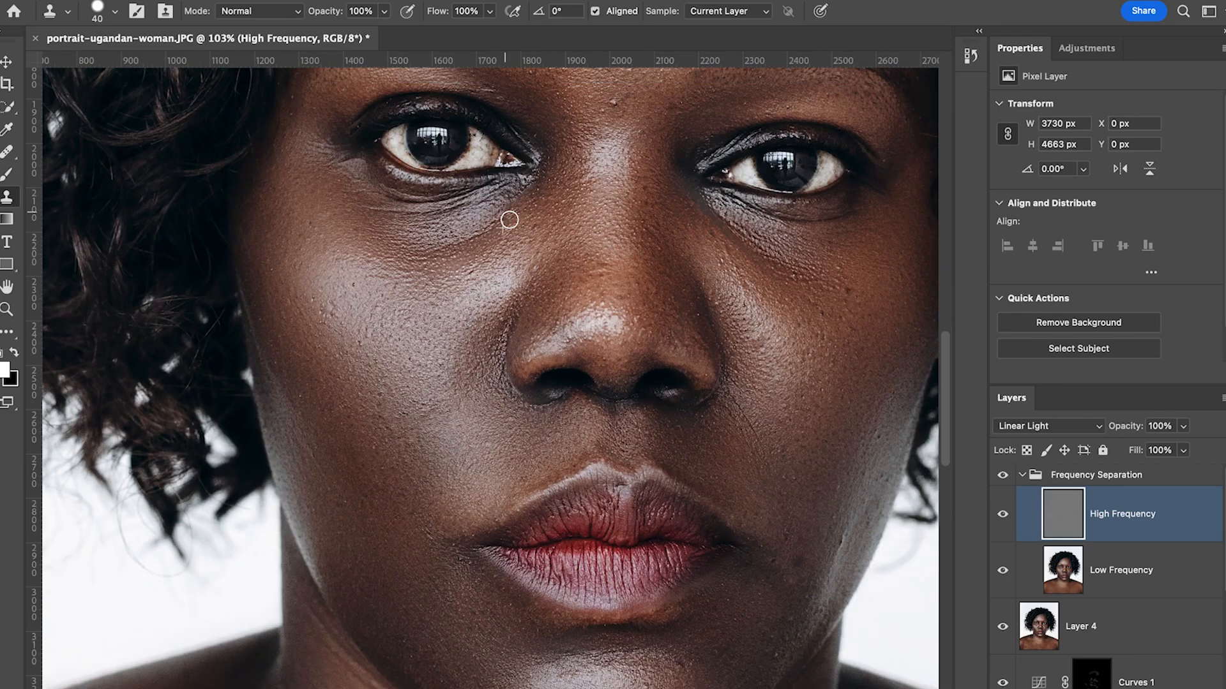
scroll(740, 319, "down", 3)
scroll(799, 383, "up", 3)
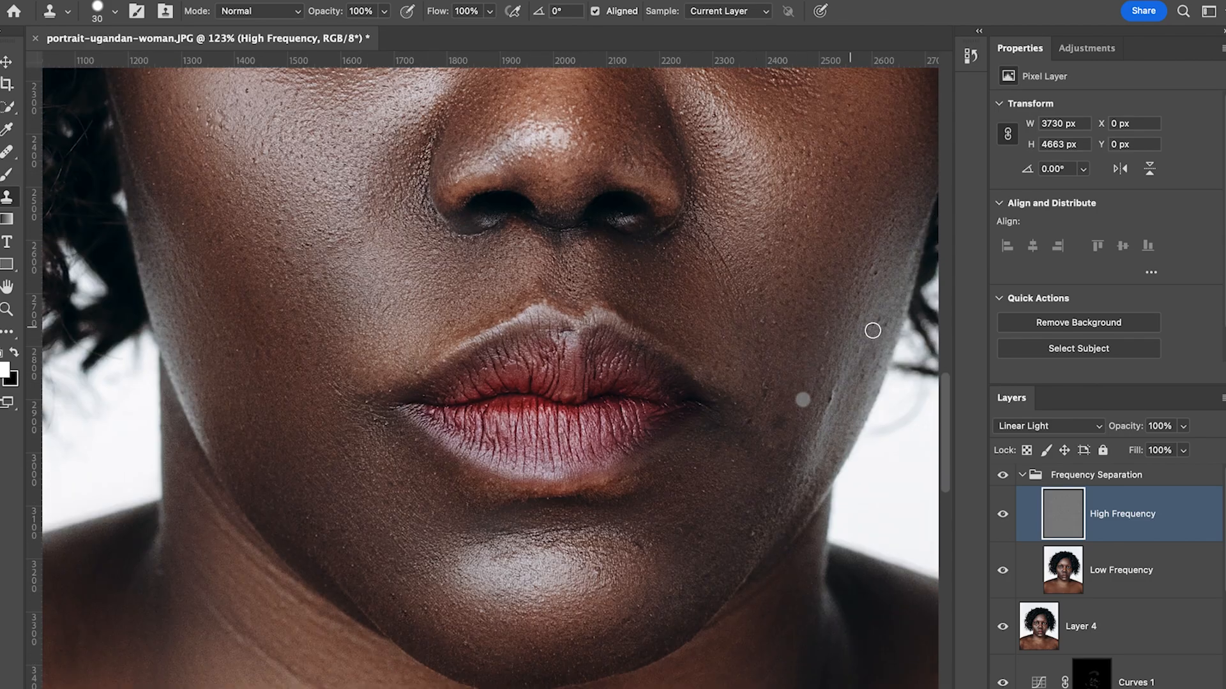
key("bracketleft")
scroll(818, 285, "down", 1)
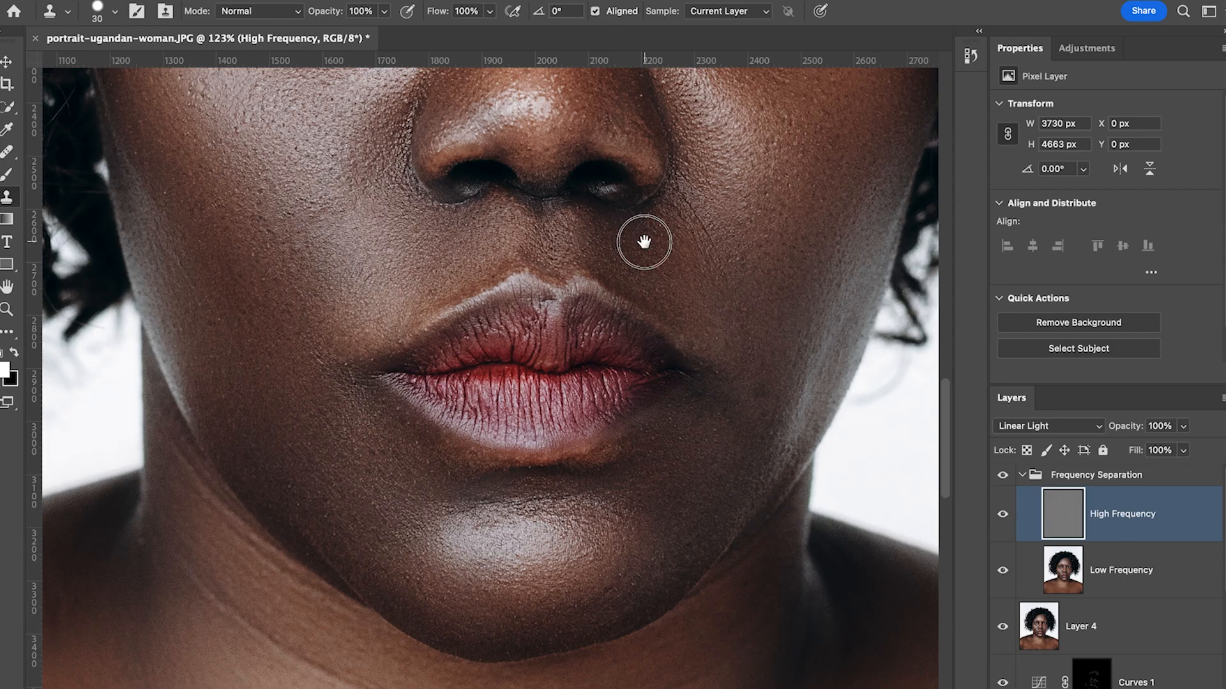
Clean up the forehead texture on the High Frequency layer with the Clone Stamp at size 35
scroll(818, 284, "up", 5)
scroll(458, 277, "down", 2)
scroll(459, 277, "up", 3)
key("bracketright")
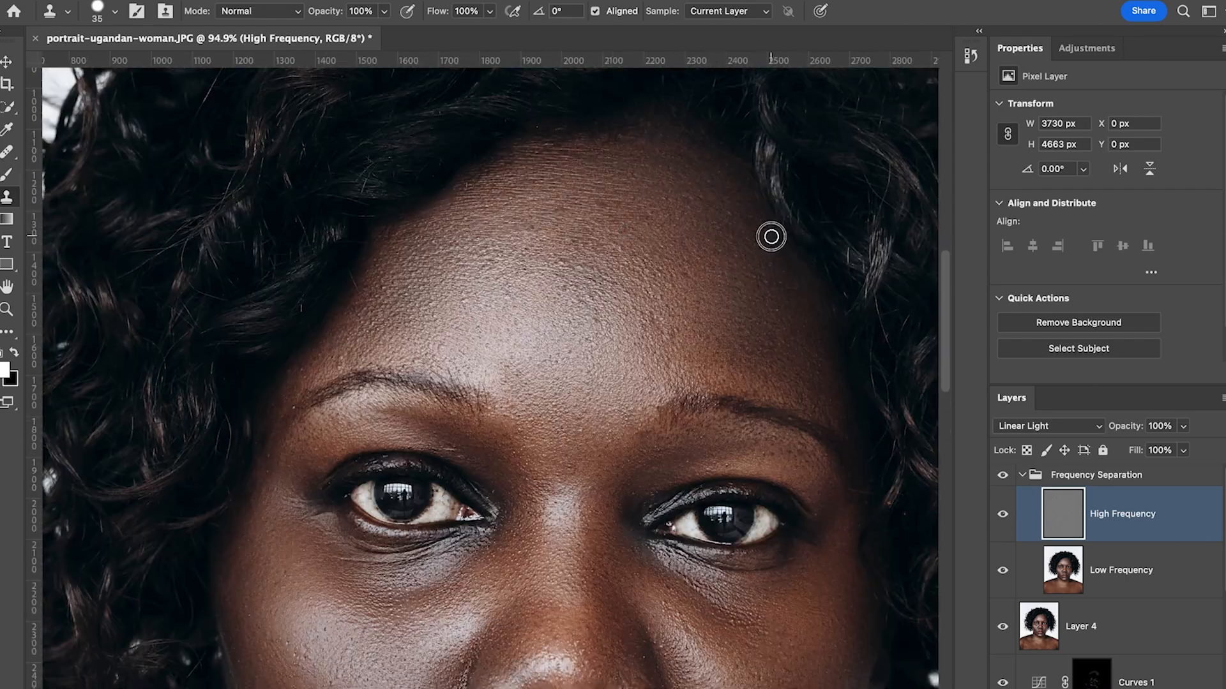
Clone clean skin texture over the spots and lines on the neck and upper chest with the Clone Stamp at size 35
scroll(728, 476, "down", 7)
scroll(641, 215, "down", 8)
scroll(641, 215, "left", 3)
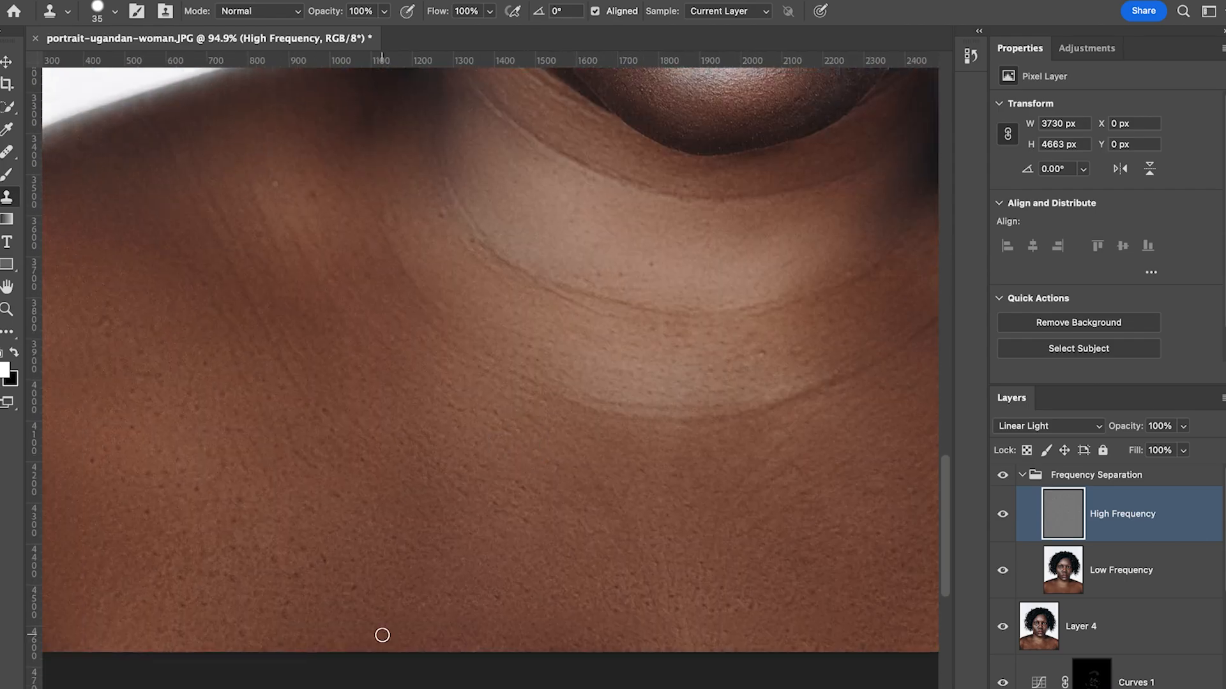
scroll(323, 387, "down", 1)
left_click(443, 213, "alt")
left_click(833, 465)
left_click(529, 537)
scroll(529, 537, "down", 5)
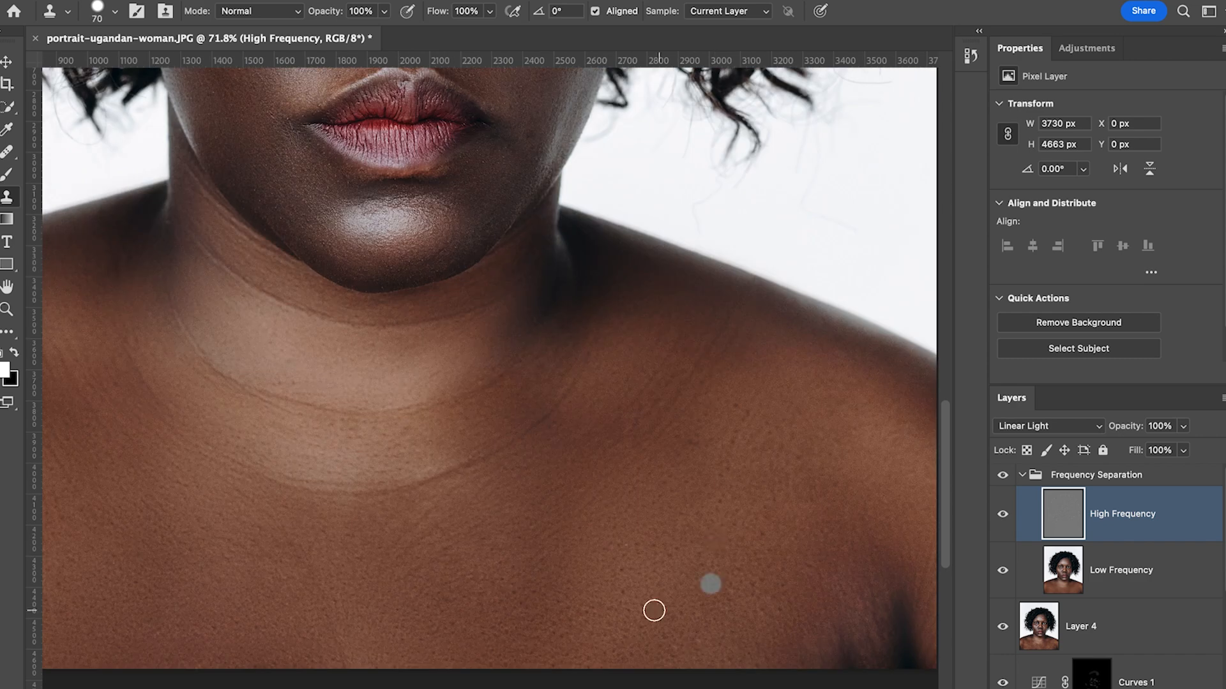
Clone clean texture over the chest and shoulder blemishes with the Clone Stamp enlarged to size 70
key("bracketright")
key("bracketright")
key("bracketright")
key("bracketright")
key("bracketright")
scroll(492, 559, "down", 3)
left_click(474, 502, "alt")
scroll(194, 430, "down", 2)
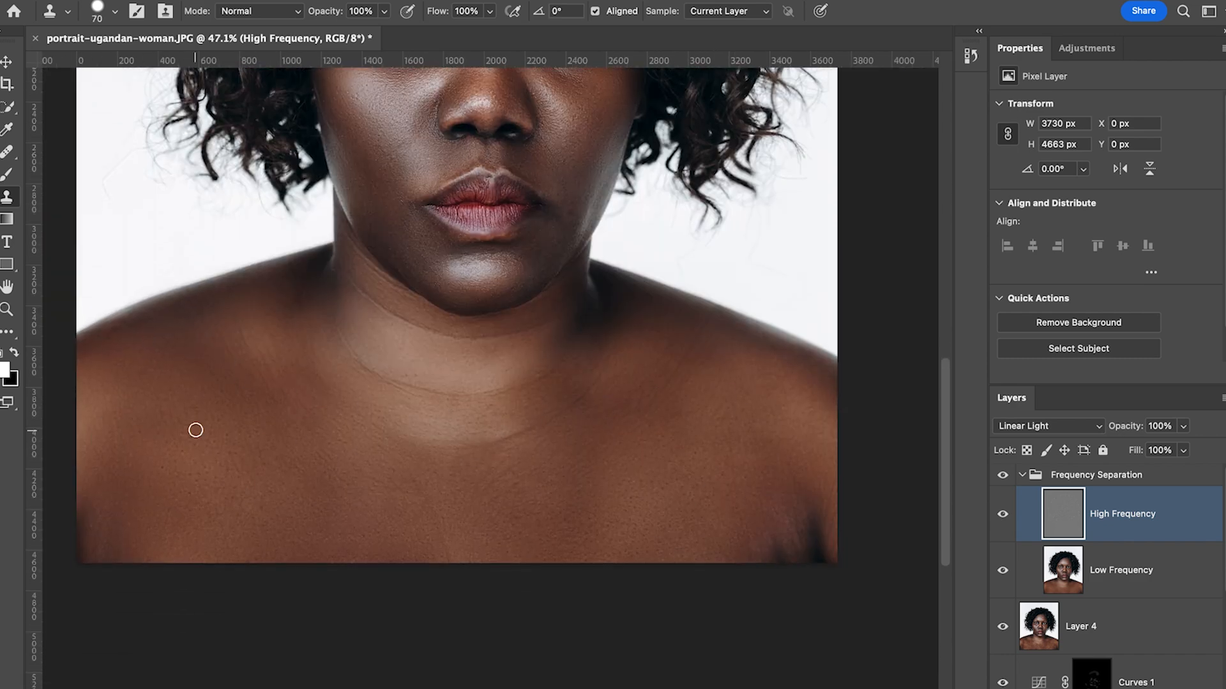
Smooth the tones of the chest and shoulders on the Low Frequency layer using the Mixer Brush at size 500
scroll(736, 451, "up", 5)
left_click(1121, 570)
key("b")
scroll(750, 515, "down", 3)
scroll(453, 416, "down", 2)
key("bracketright")
key("bracketright")
key("bracketright")
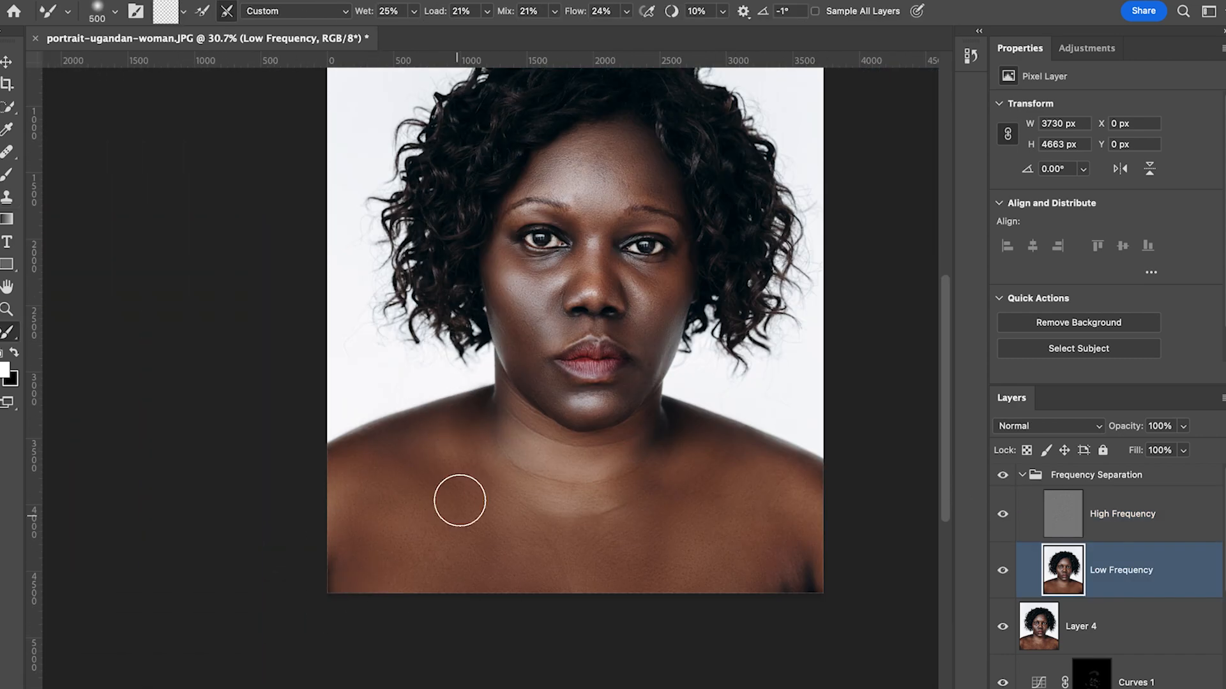
scroll(457, 498, "down", 3)
key("bracketright")
key("bracketright")
key("bracketright")
key("bracketright")
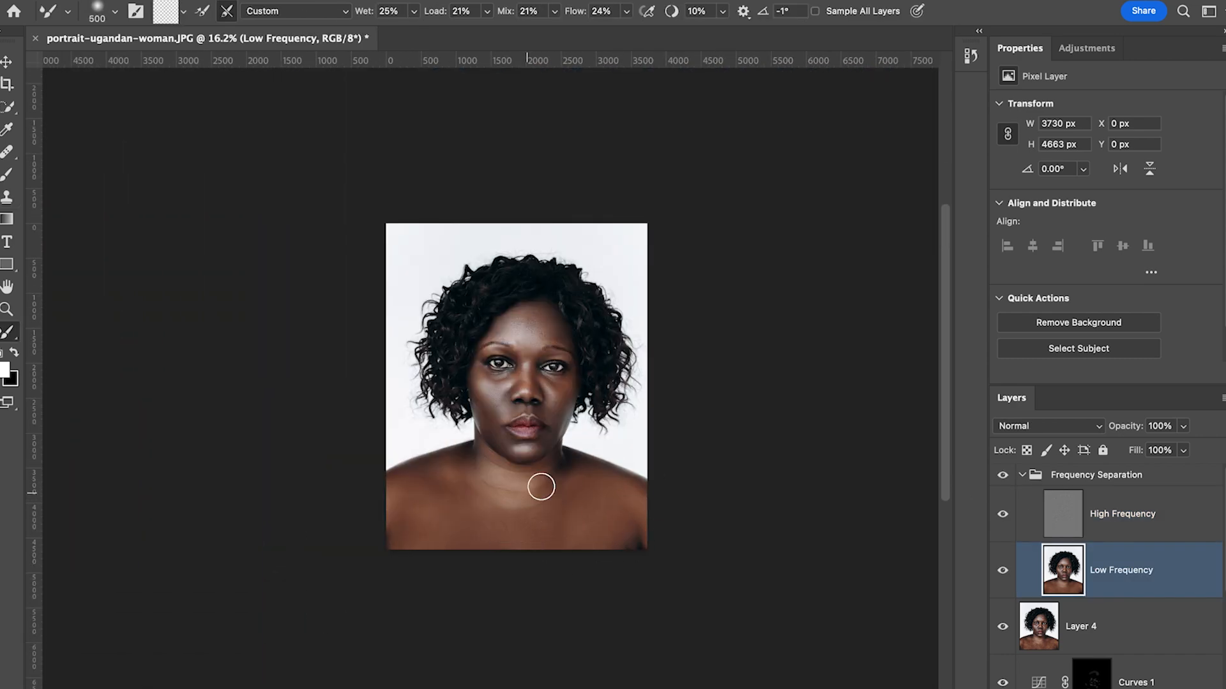
Blend the skin tones on the neck and lower face with the Mixer Brush reduced to size 125
key("bracketleft")
key("bracketleft")
key("bracketleft")
key("bracketleft")
key("bracketleft")
key("bracketleft")
key("bracketleft")
scroll(533, 456, "up", 2)
scroll(546, 425, "down", 2)
key("bracketright")
key("bracketright")
key("bracketright")
key("bracketright")
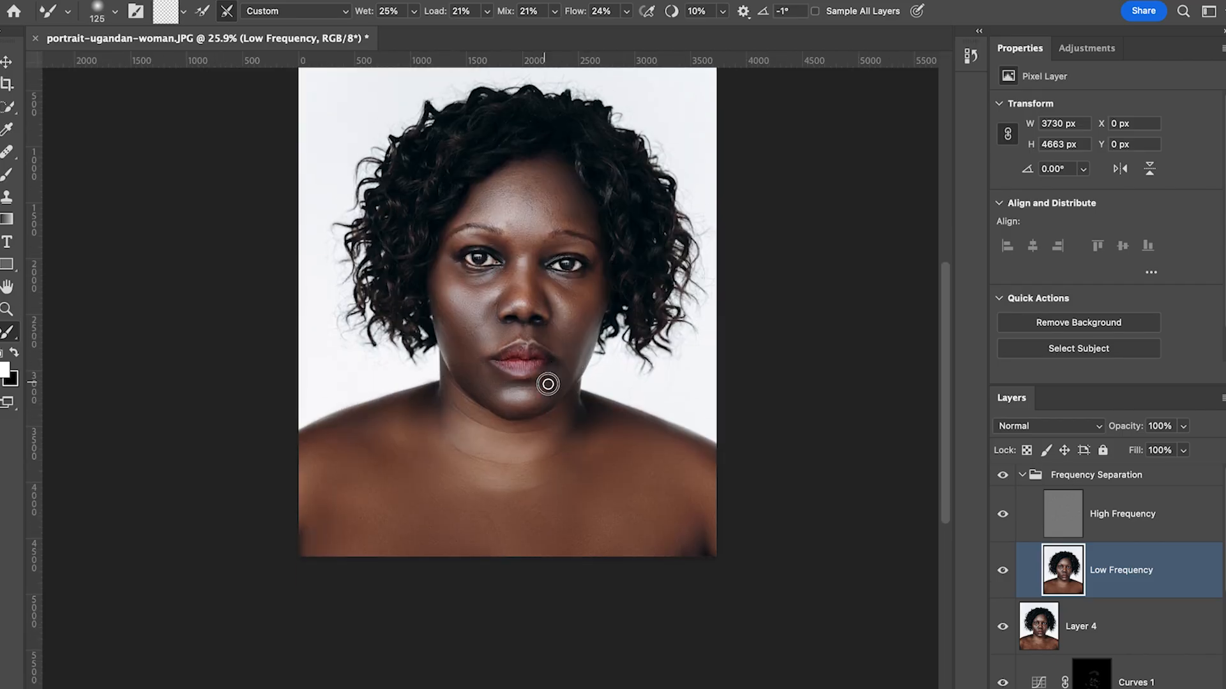
Refine the tone transitions on the forehead and jawline using the Mixer Brush at sizes 175 to 125
scroll(523, 218, "up", 1)
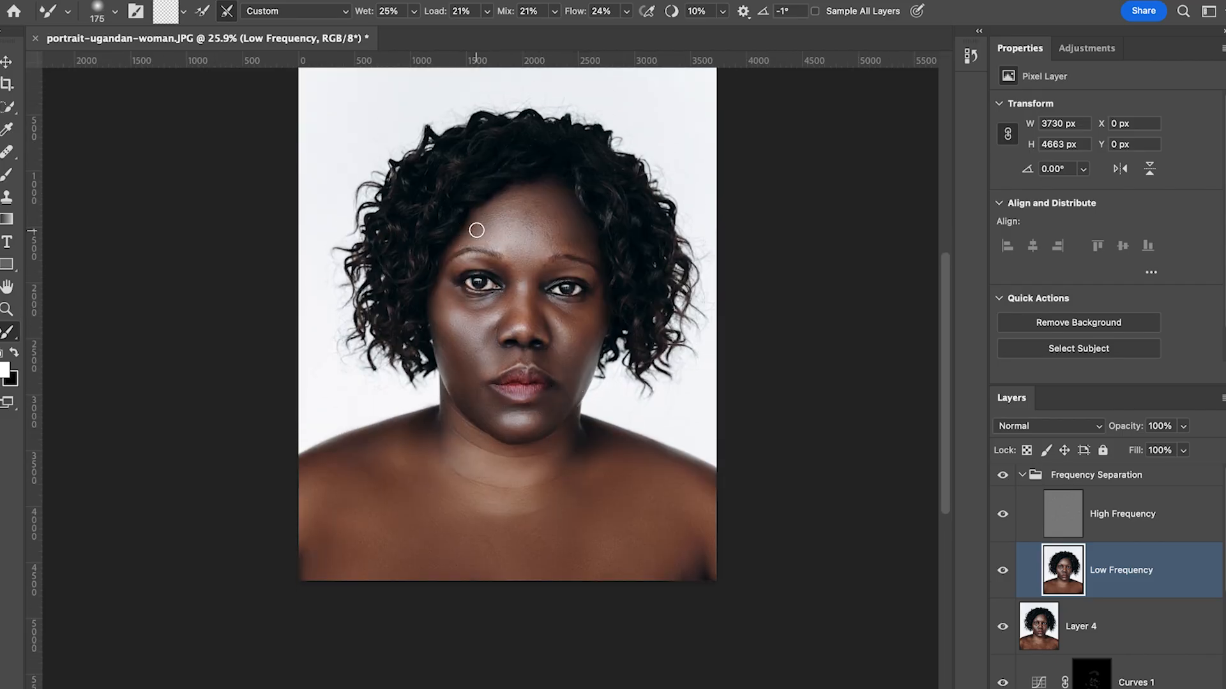
key("bracketleft")
key("bracketleft")
scroll(492, 342, "up", 3)
scroll(487, 295, "down", 2)
key("bracketleft")
key("bracketleft")
key("bracketleft")
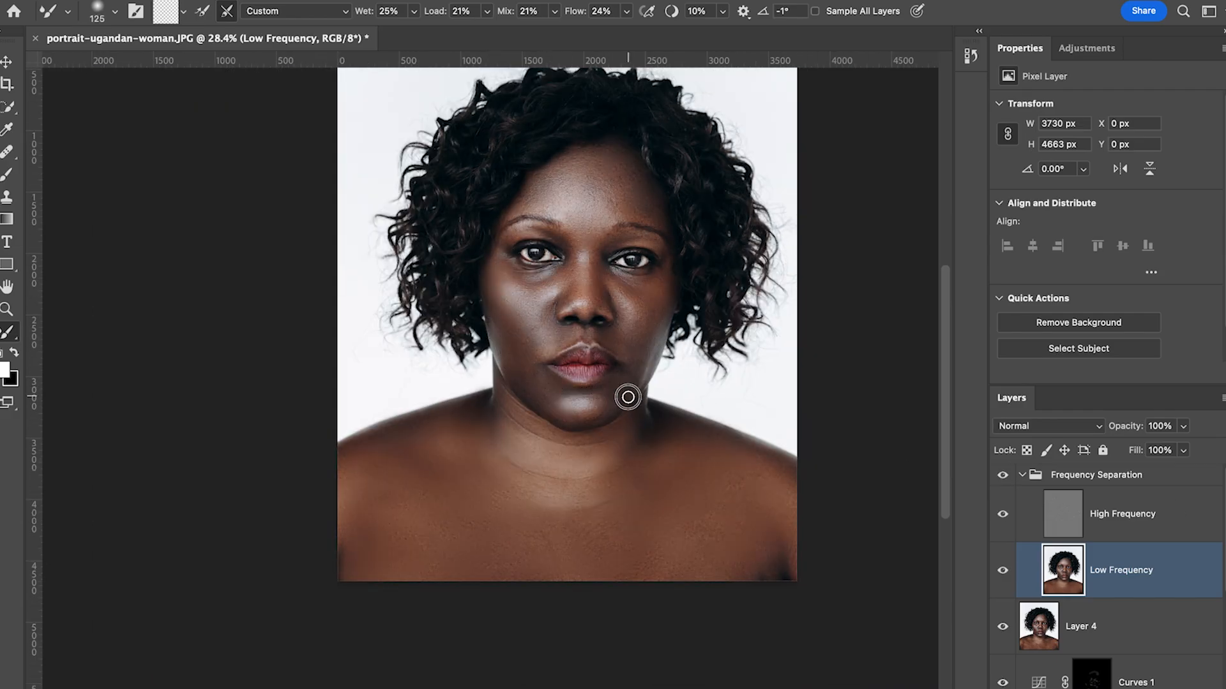
Blend the remaining skin tones with the Mixer Brush at size 250, and collapse the Frequency Separation group
scroll(562, 402, "up", 1)
key("bracketright")
key("bracketright")
key("bracketright")
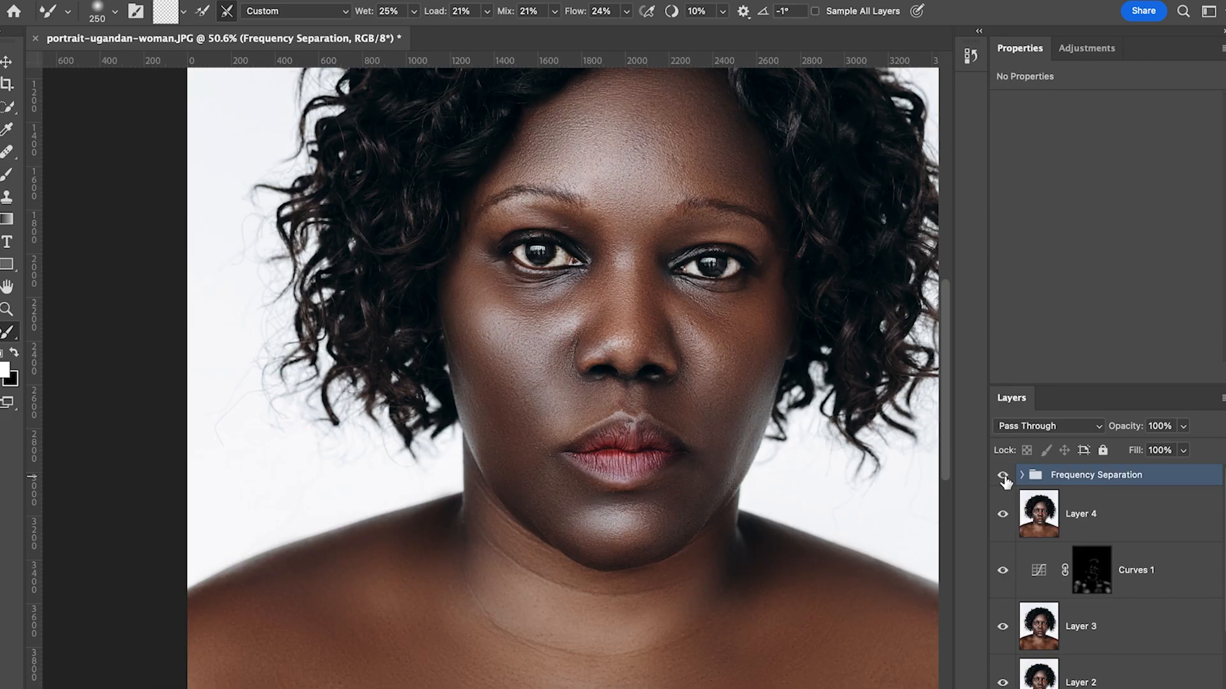
Add a Black & White adjustment with reds 300, yellows 294 and a black mask, plus a Color Balance layer above it
scroll(684, 429, "down", 2)
left_click(1087, 48)
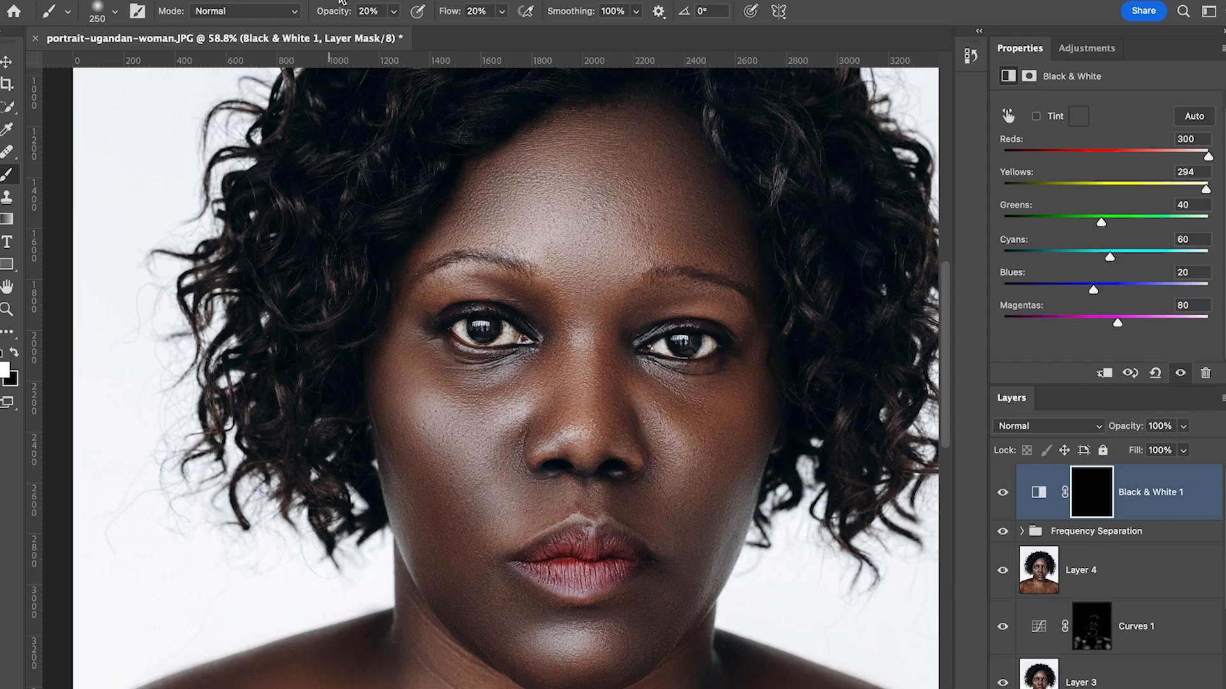
key("ctrl+0")
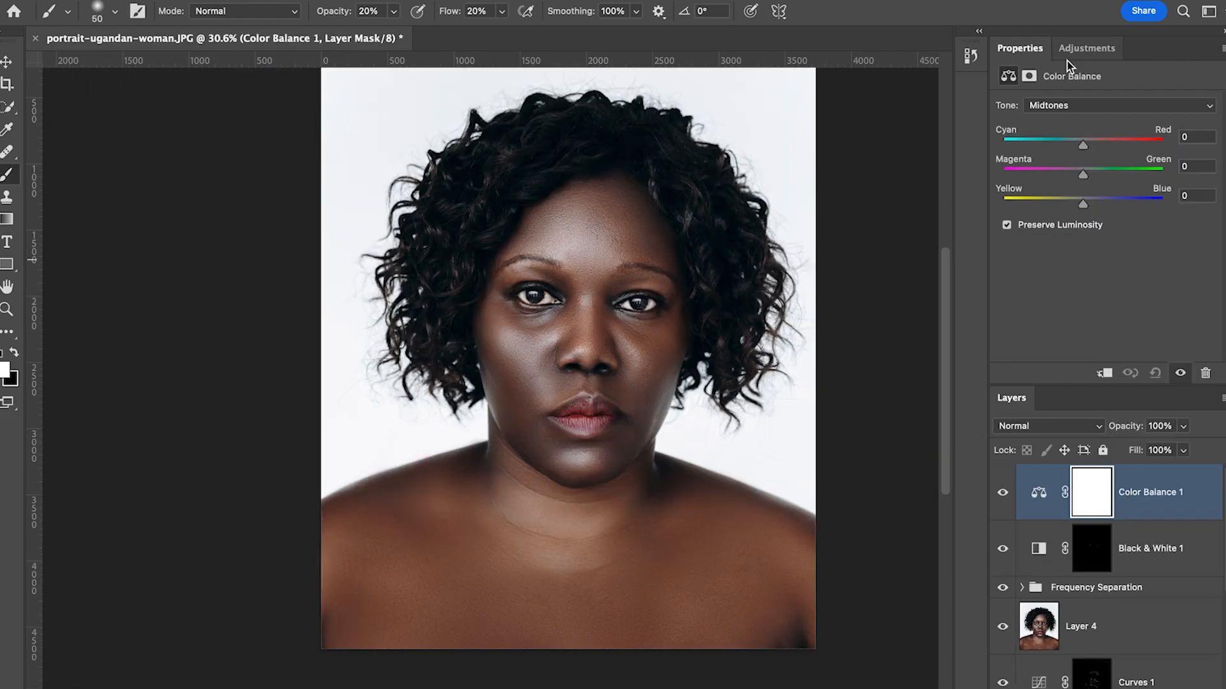
Fine-tune the Color Balance red and blue sliders across the tonal ranges, setting the highlights to red +3 and blue +3
left_click_drag(1083, 146, 1086, 146)
left_click_drag(1083, 204, 1080, 205)
left_click(1085, 106)
left_click(1082, 85)
left_click_drag(1082, 146, 1080, 146)
left_click_drag(1083, 204, 1086, 204)
left_click(1085, 106)
left_click(1094, 146)
scroll(730, 504, "up", 2)
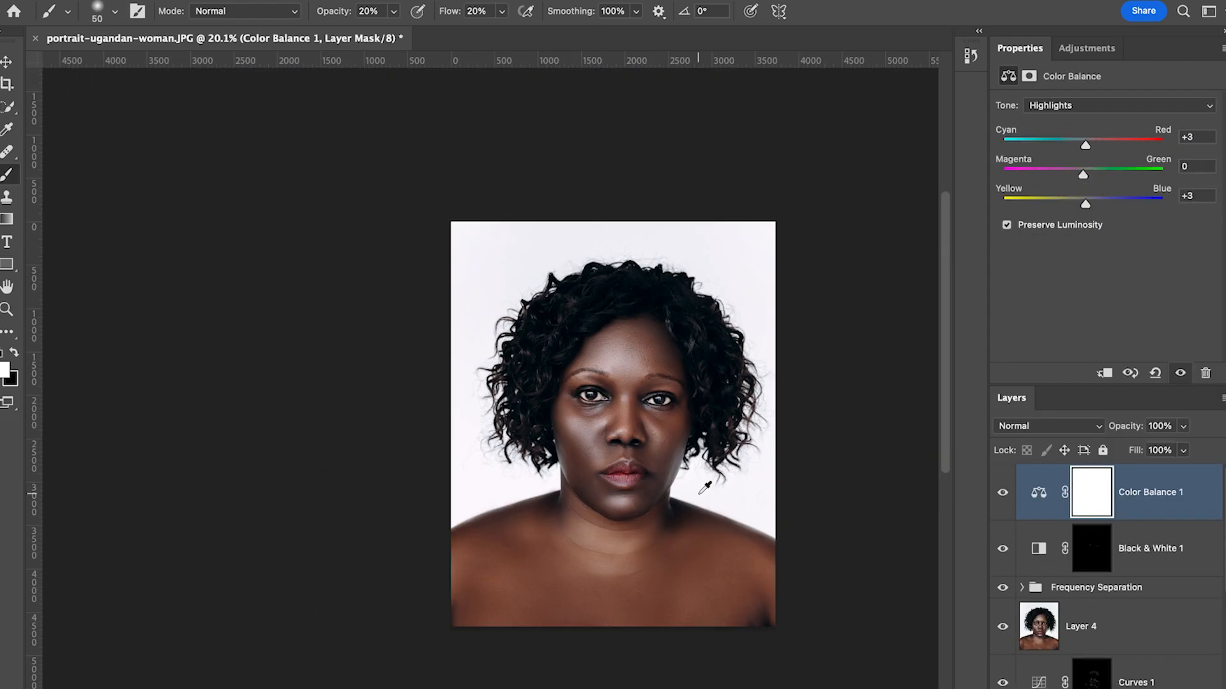
Set a Curves layer to Screen blending, invert its mask to black and name it Dodge
left_click(1048, 426)
left_click(1015, 597)
key("super+i")
mouse_move(1121, 236)
left_mouse_down()
mouse_move(1113, 214)
mouse_move(1127, 243)
left_mouse_up()
double_click(1143, 494)
type("Dodge")
Change the blend mode of a second Curves layer, invert its mask to black and name it Burn
left_click(1042, 430)
left_click(1017, 492)
key("super+i")
double_click(1136, 492)
type("Burn")
key("Return")
Paint highlights on the Dodge mask and shadows on the Burn mask to contour the face and neck
left_click(1095, 553)
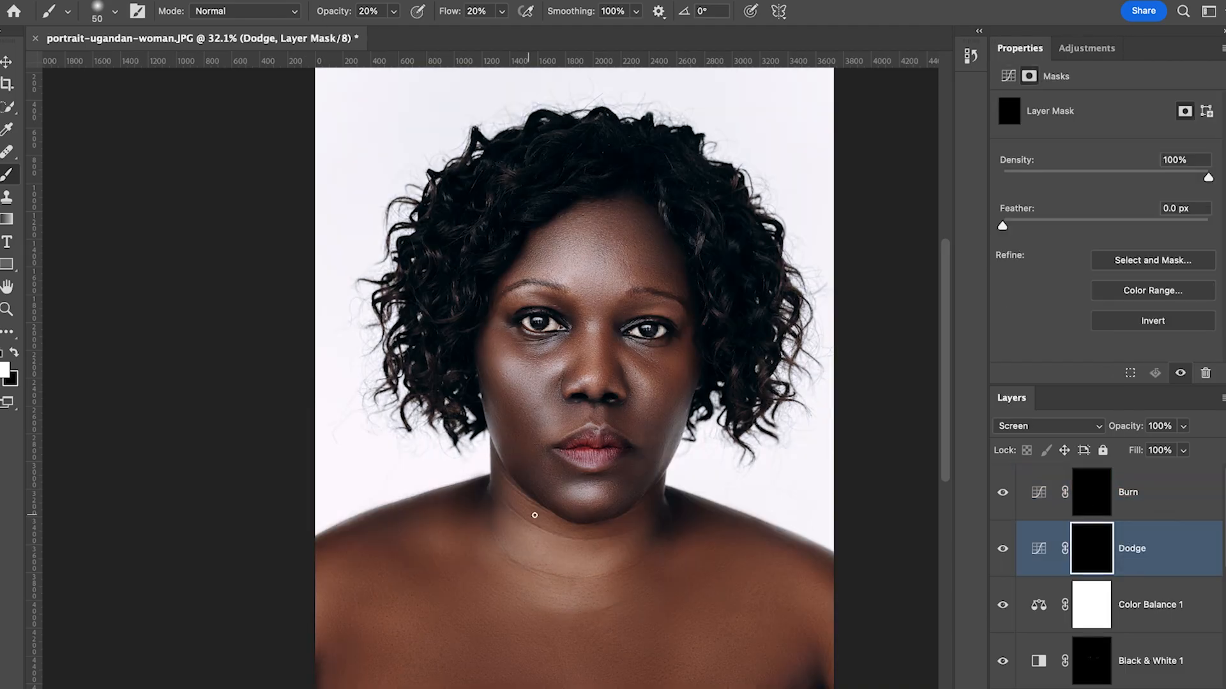
scroll(503, 399, "up", 2)
left_click(581, 540)
scroll(581, 540, "down", 2)
left_click(1091, 492)
scroll(651, 418, "left", 2)
left_click(651, 419)
key("bracketleft")
left_click(605, 536)
Group the Dodge and Burn layers, lower the group's opacity to 59% and compare the image with and without it
left_click(1143, 549, "shift")
key("super+g")
left_click(1003, 476)
scroll(1085, 511, "down", 2)
left_click(1183, 426)
left_click_drag(1210, 447, 1175, 447)
scroll(1085, 511, "up", 2)
left_click(1004, 477)
left_click(1004, 476)
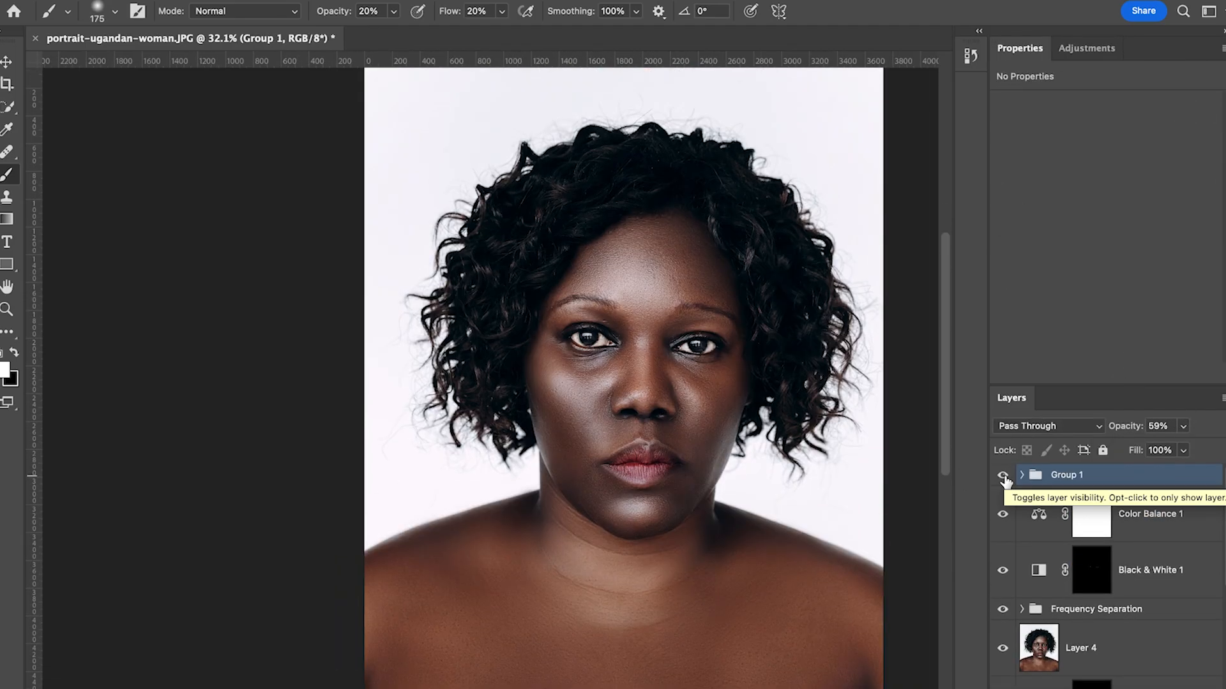
Add a white Color Fill layer above the dodge and burn group and set its blend mode to Soft Light
left_click(1078, 495)
left_click(1184, 55)
left_click(1176, 22)
left_click(1050, 426)
left_click(1028, 670)
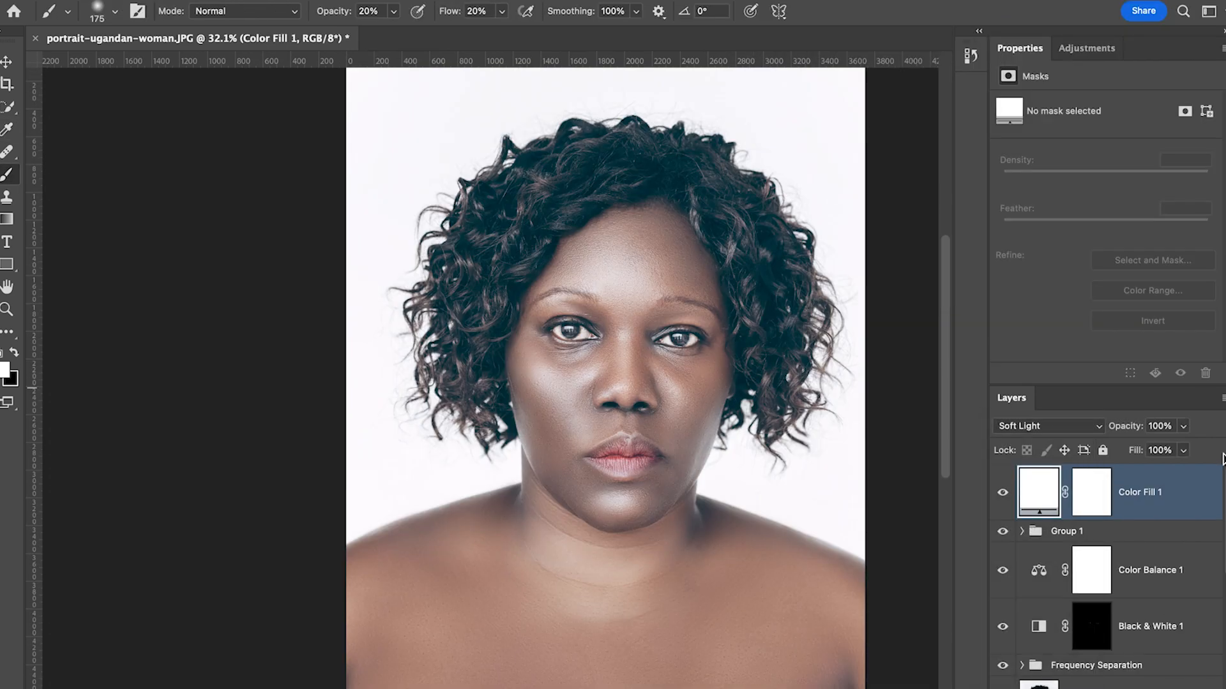
Lower the Color Fill layer's opacity and group it with the neighbouring layer
left_click(1182, 427)
left_click_drag(1187, 448, 1113, 451)
left_click_drag(1129, 226, 1128, 241)
left_click(1050, 426)
left_click(1142, 549, "shift")
key("super+g")
Add a Curves adjustment above all groups and move its black and white points inward to increase contrast
left_click(1086, 49)
left_click(1047, 93)
left_click_drag(1039, 316, 1042, 316)
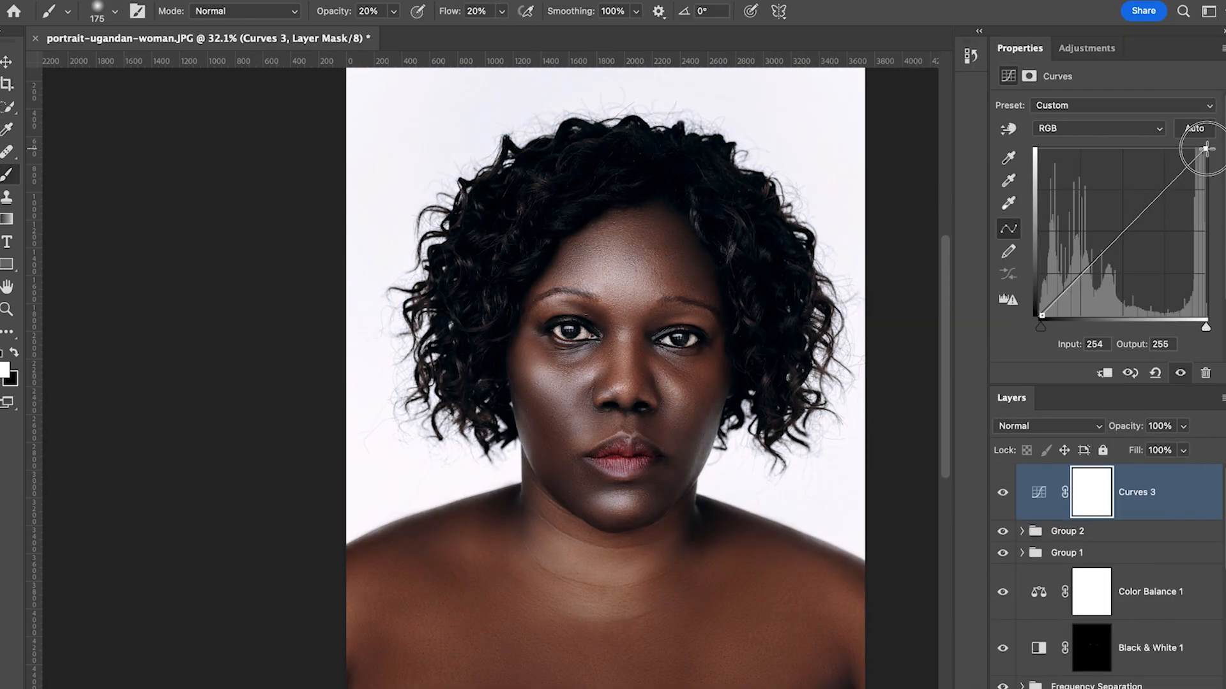
left_click_drag(1206, 149, 1190, 148)
scroll(665, 402, "down", 1)
scroll(665, 402, "up", 1)
Lower the opacity of Group 2 and reselect the Curves 3 layer
left_click(1068, 532)
left_click(1183, 426)
left_click_drag(1187, 449, 1127, 448)
left_click(1137, 493)
Outline the lips with a closed Polygonal Lasso selection
scroll(632, 428, "up", 5)
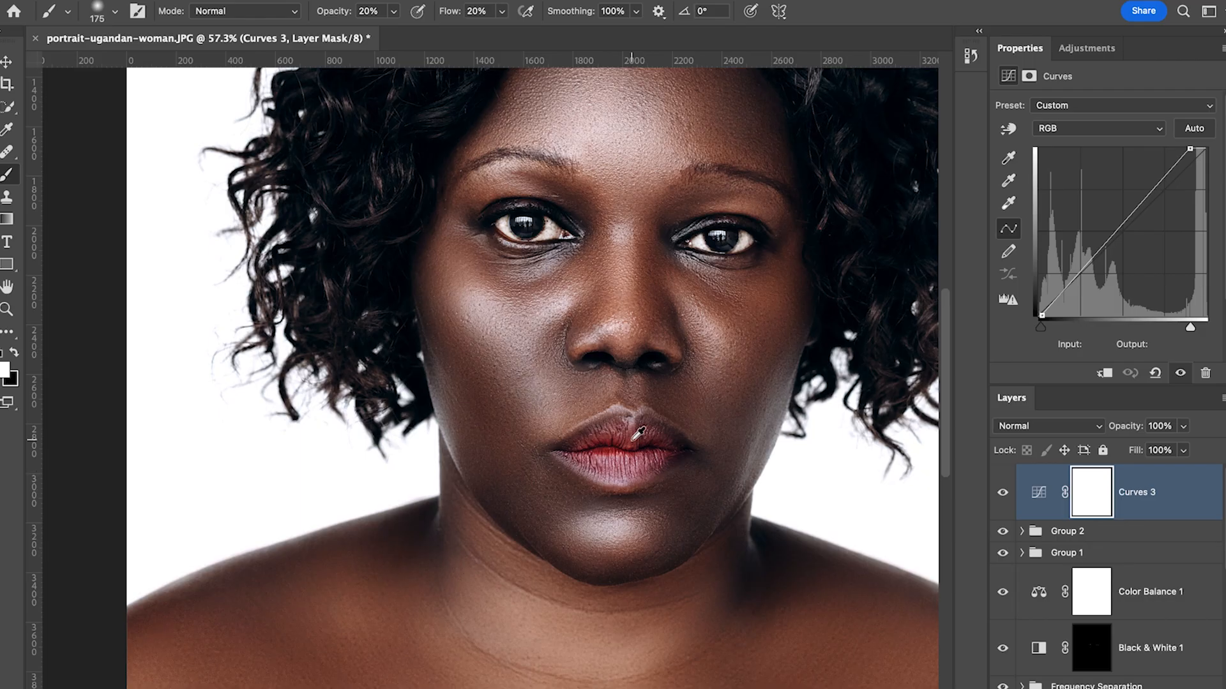
left_click(7, 152)
left_click(9, 332)
left_click_drag(428, 471, 626, 378)
left_click(7, 332)
left_click(430, 516)
left_click(555, 444)
left_click(810, 523)
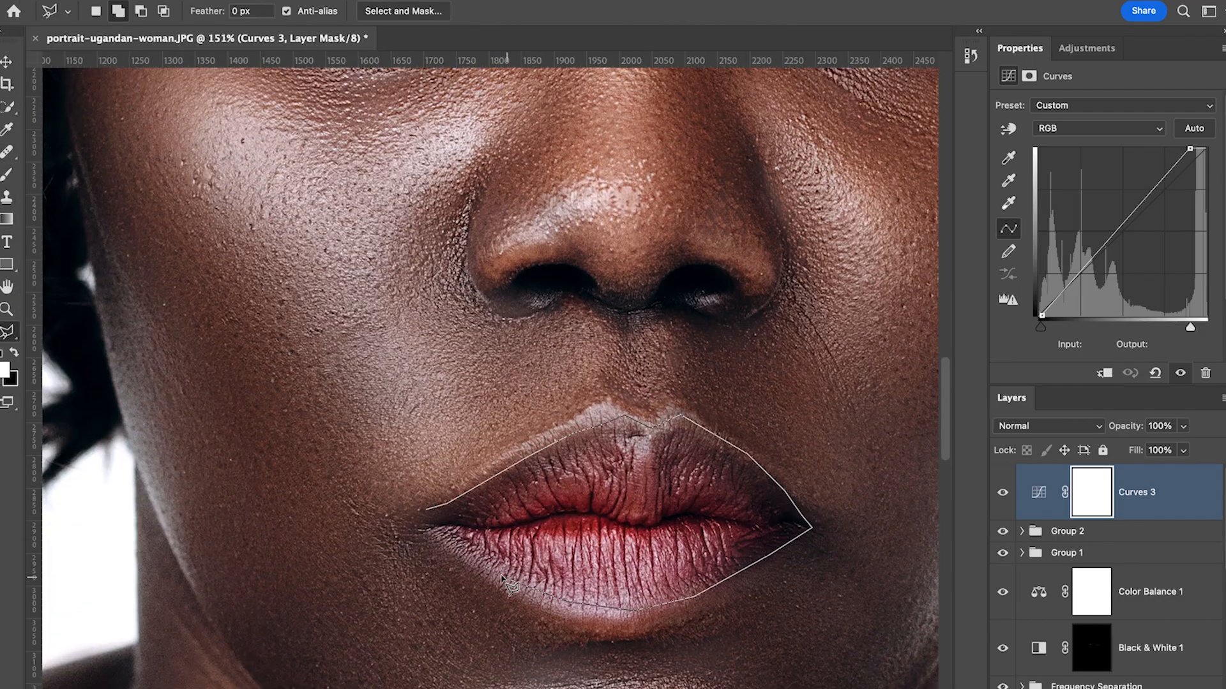
left_click(430, 516)
Add a red Color Fill layer masked to the lips selection, with Soft Light blending and 40% opacity
scroll(580, 447, "down", 2)
left_click(1177, 22)
left_click(1050, 427)
left_click(1021, 688)
scroll(741, 549, "down", 5)
left_click(1183, 426)
left_click_drag(1186, 449, 1129, 448)
scroll(744, 485, "down", 1)
left_click(1183, 426)
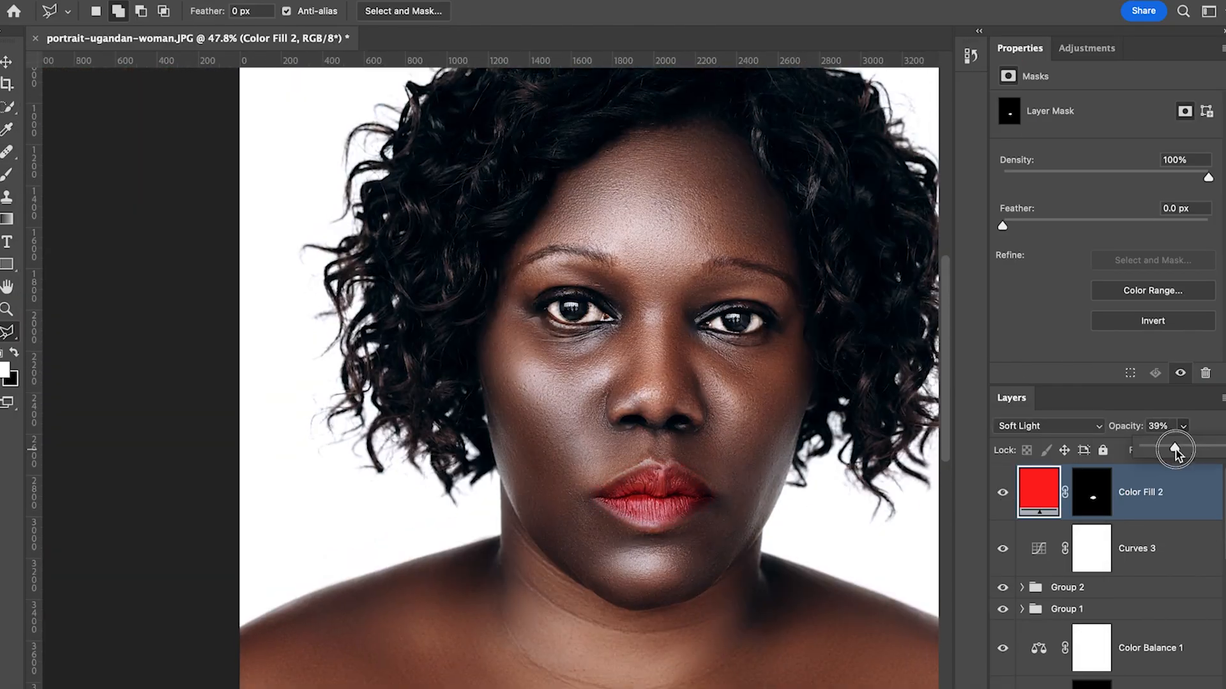
scroll(761, 484, "down", 3)
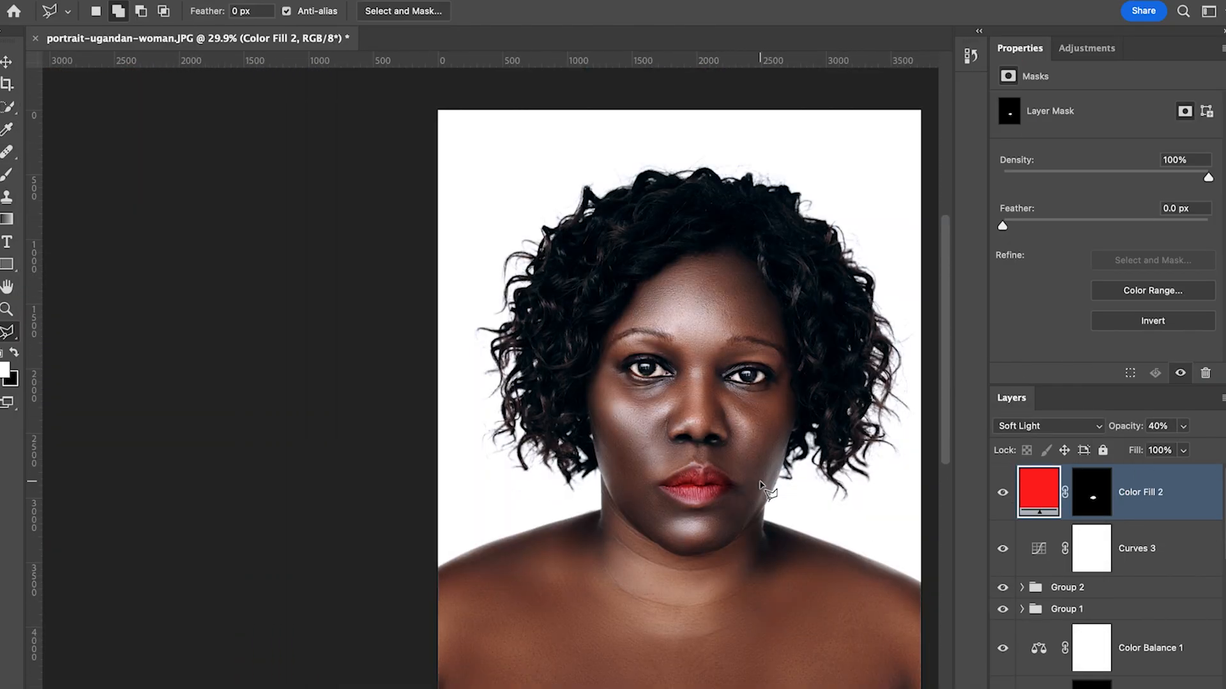
Compare the retouched portrait with its original state using the document history
scroll(772, 409, "up", 2)
left_click(970, 56)
scroll(854, 96, "up", 10)
left_click(854, 90)
scroll(846, 106, "down", 10)
left_click(841, 126)
scroll(639, 383, "down", 2)
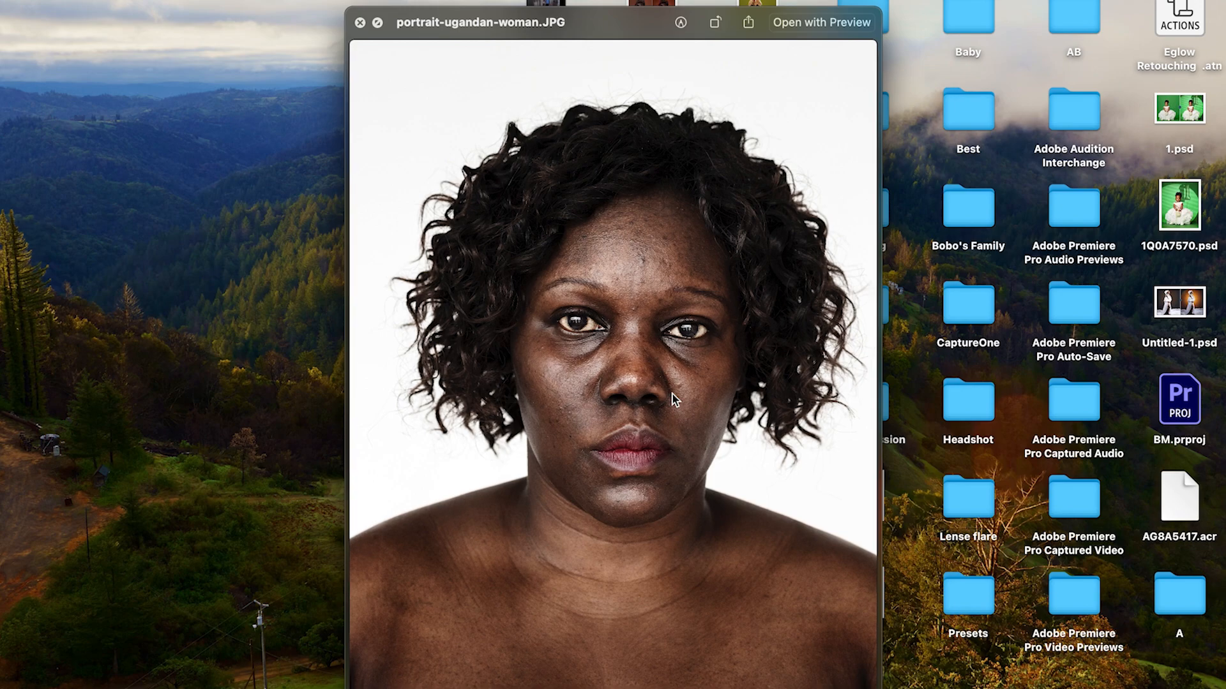
Close the preview of portrait-ugandan-woman.JPG on the desktop and open the file in Photoshop
key("space")
right_click(757, 324)
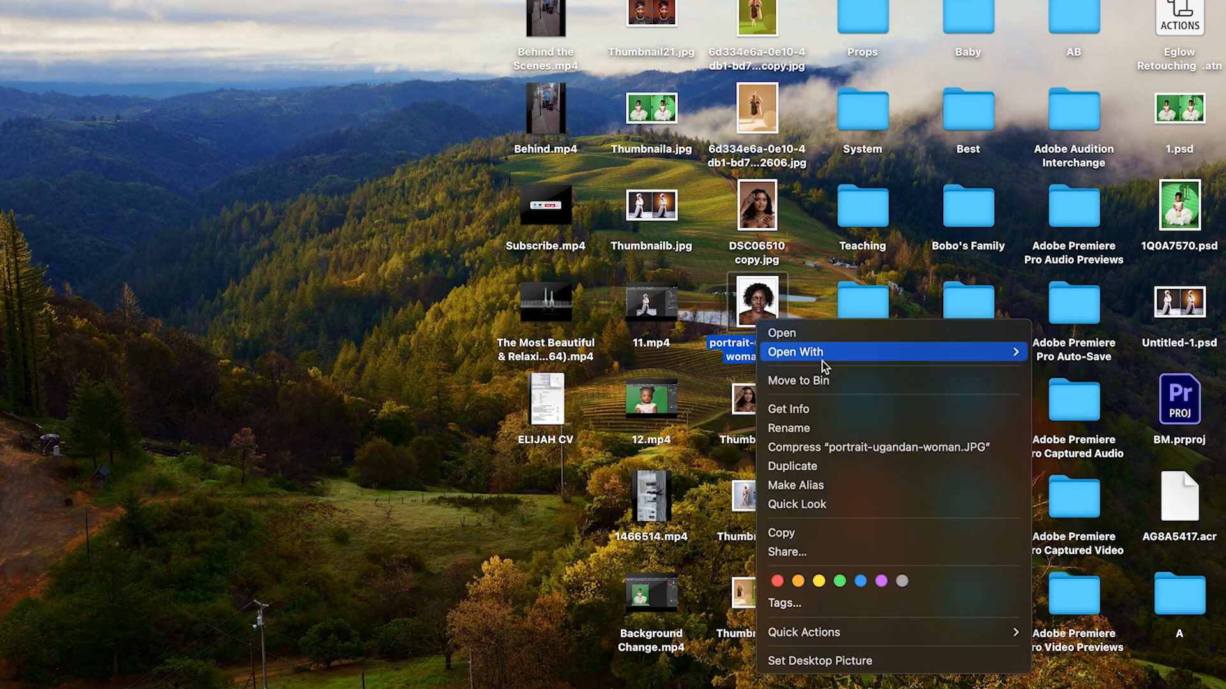
mouse_move(821, 351)
left_click(1108, 380)
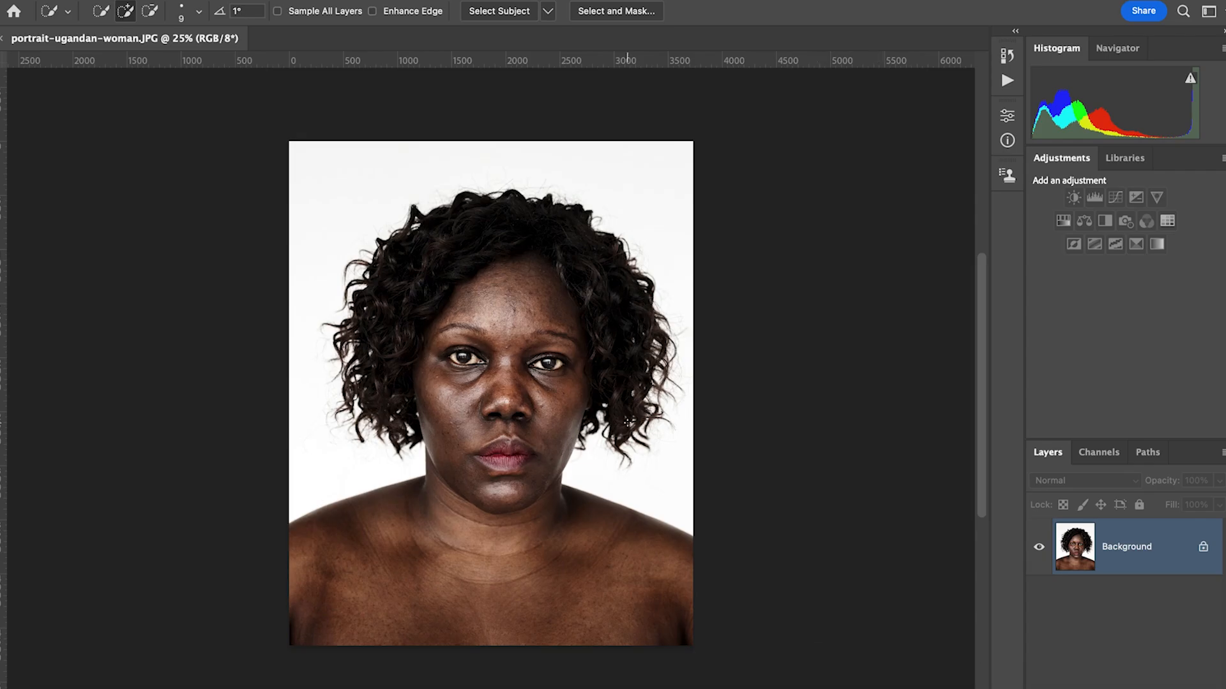
Duplicate the Background layer and open the copy in the Camera Raw Filter
left_click_drag(515, 429, 593, 410)
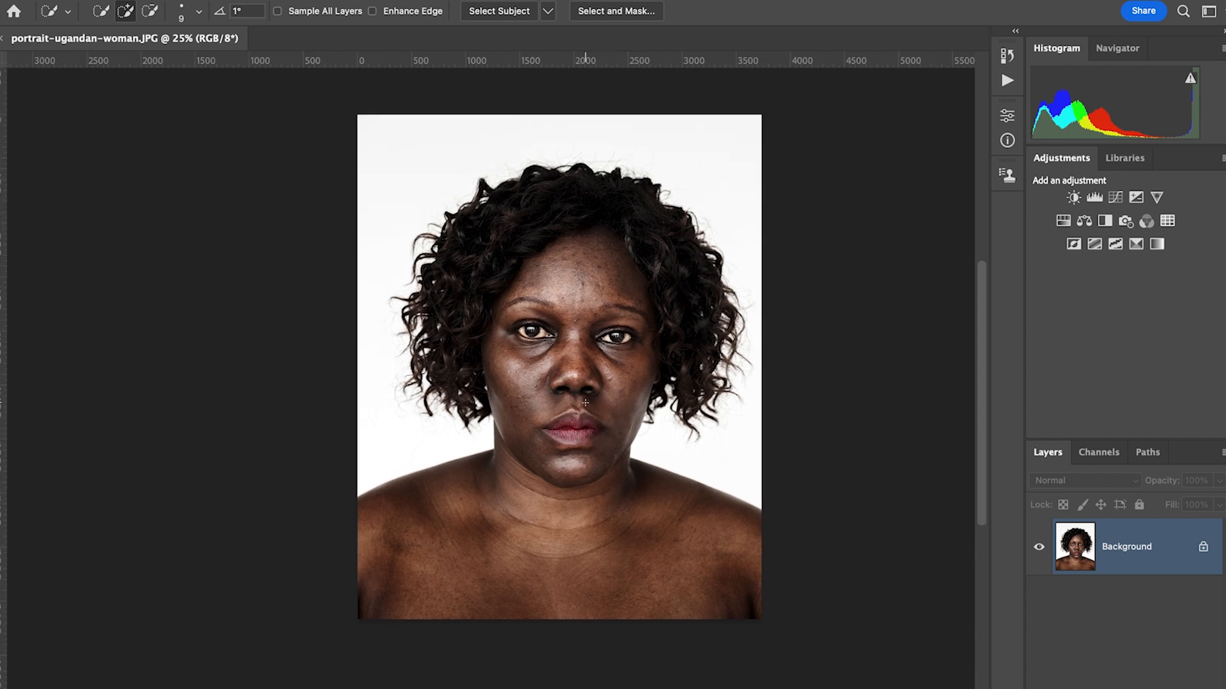
scroll(586, 402, "up", 5)
scroll(588, 411, "up", 2)
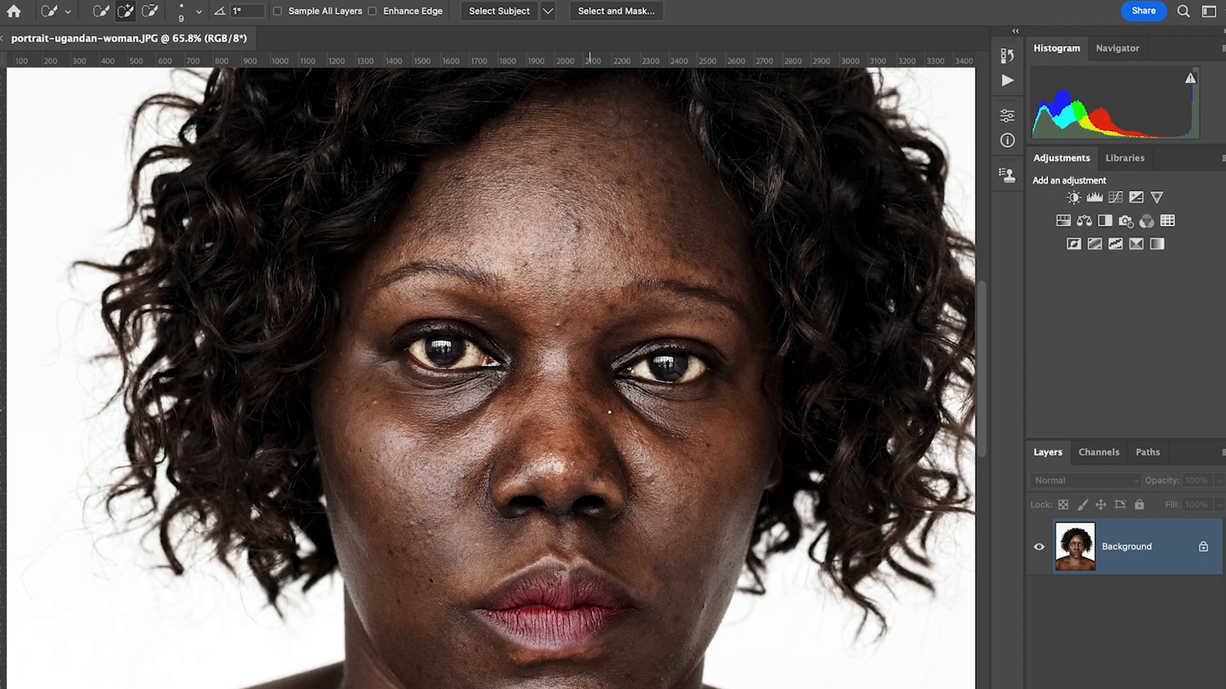
scroll(588, 410, "up", 1)
scroll(631, 383, "down", 4)
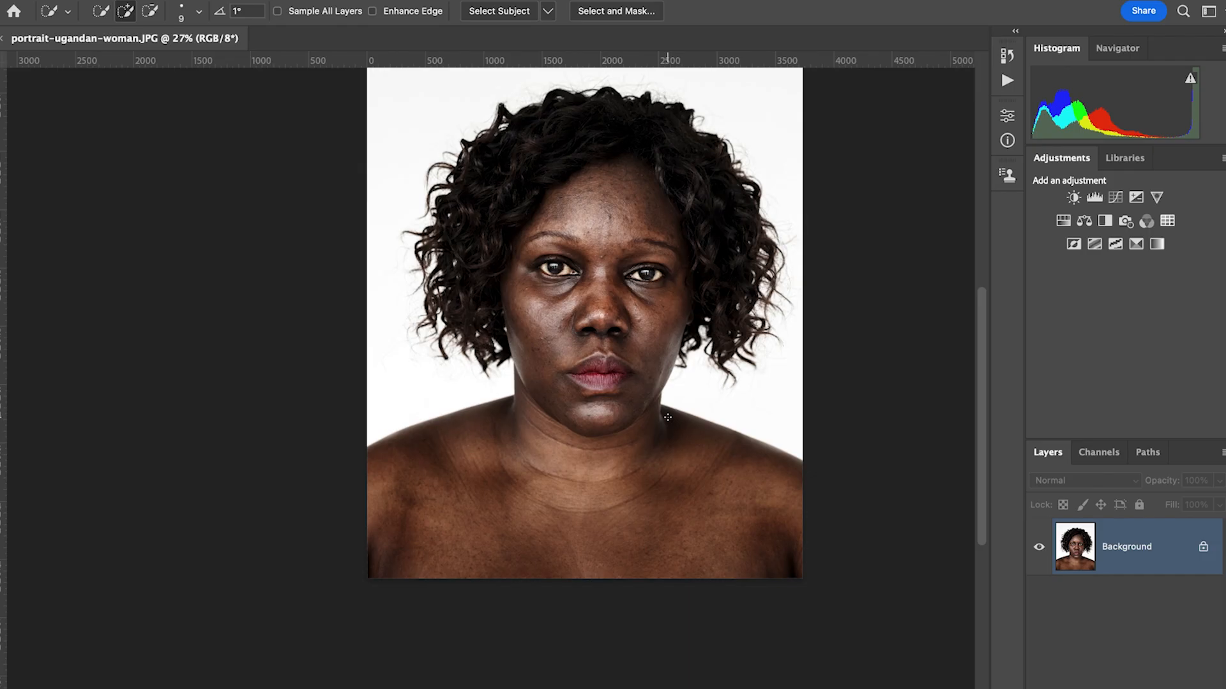
key("ctrl+j")
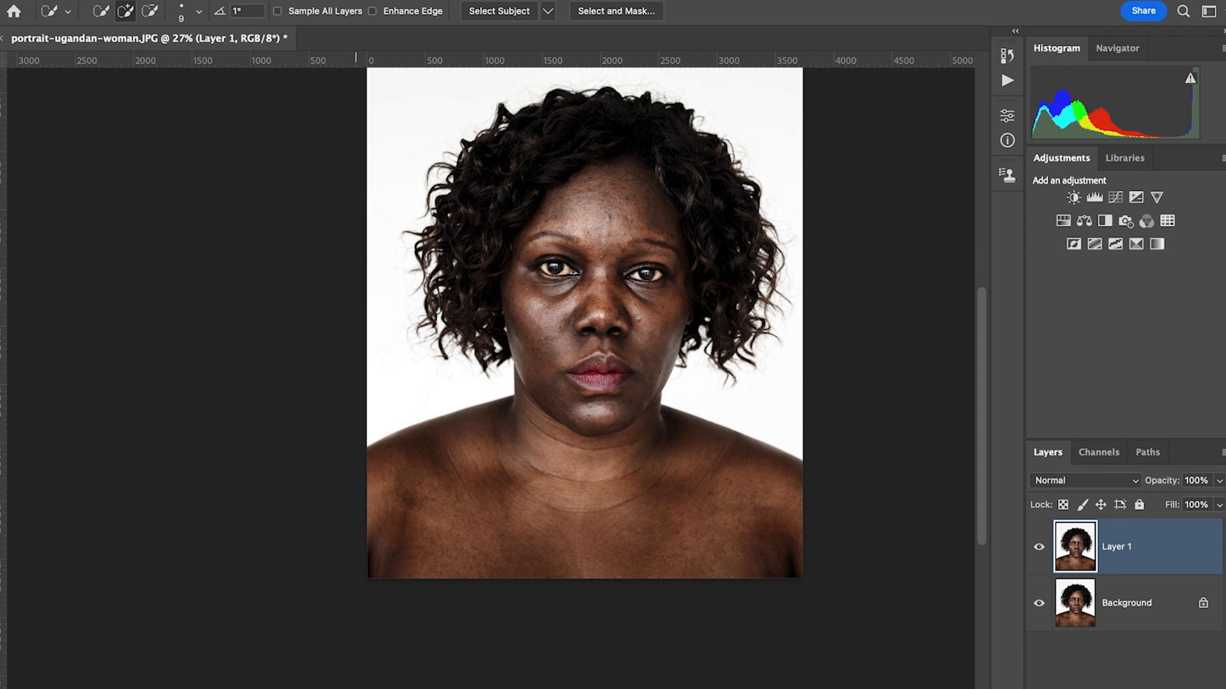
left_click(459, 1)
left_click(505, 117)
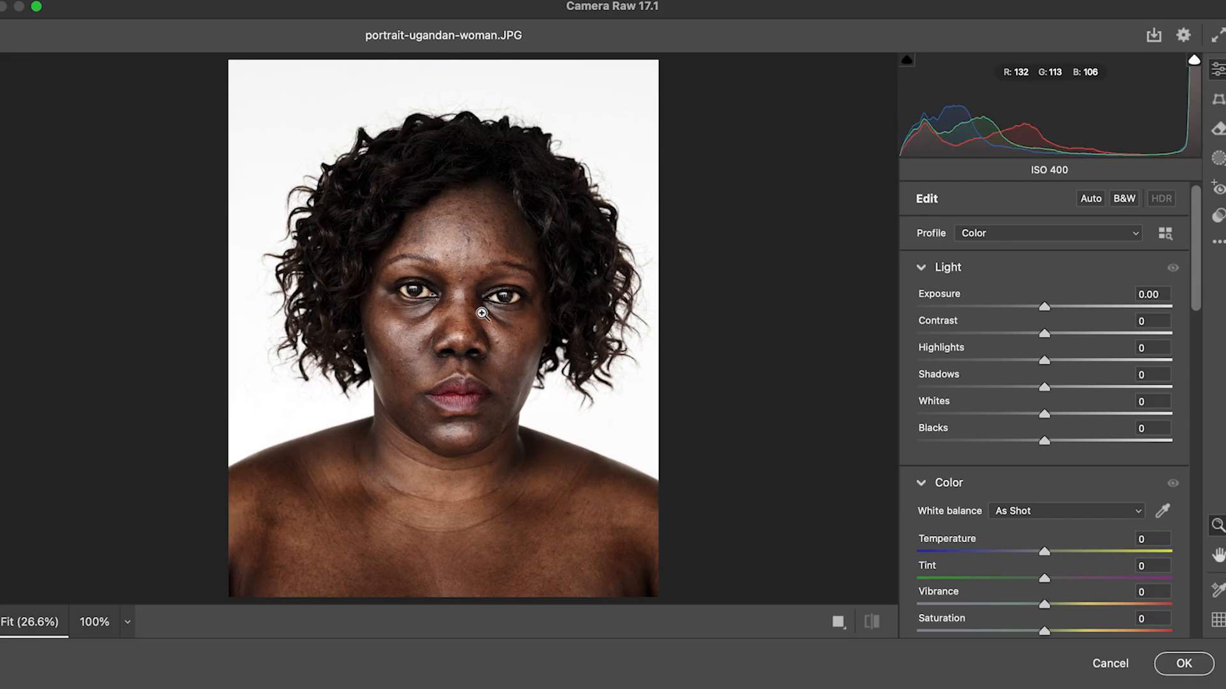
left_click_drag(465, 293, 455, 315)
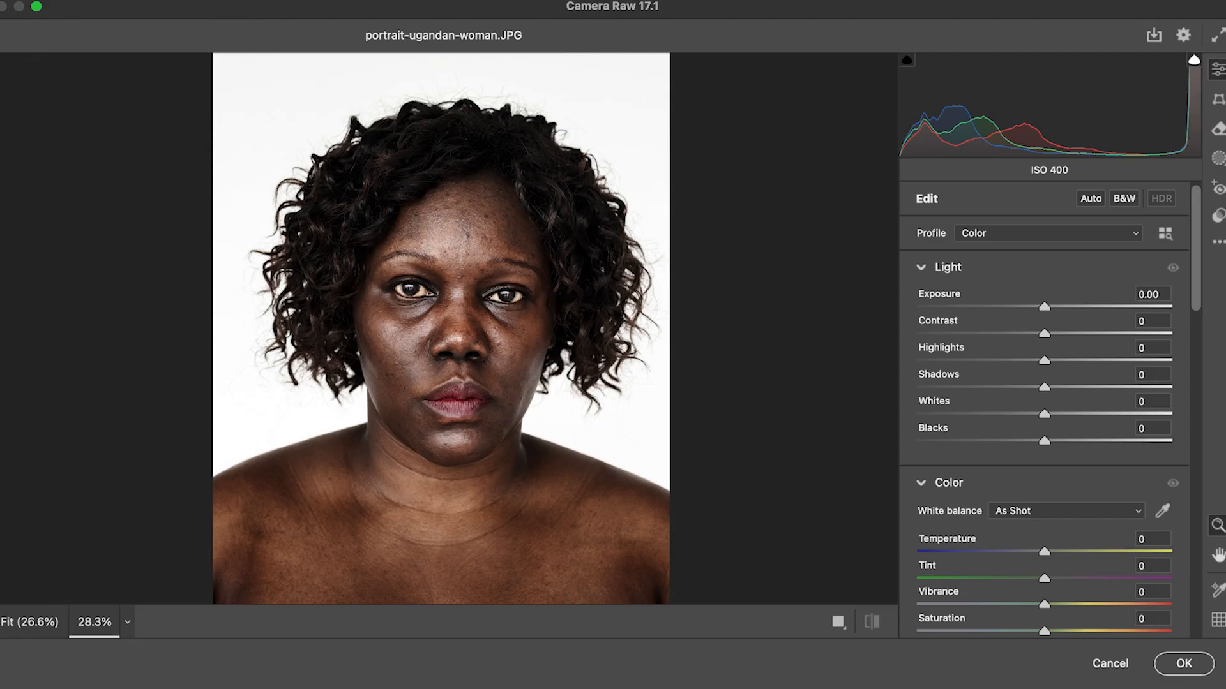
Load the Camera Raw settings from Preset for Dark Skin.xmp in the Presets folder
left_click(1219, 243)
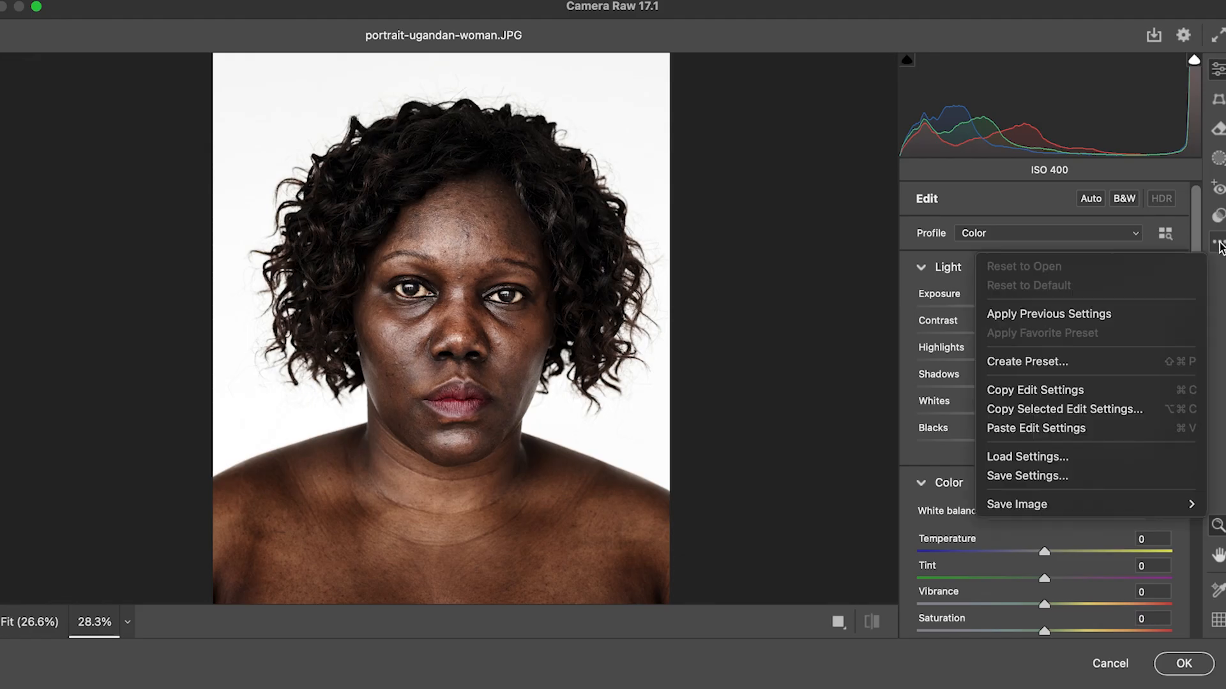
left_click(1017, 457)
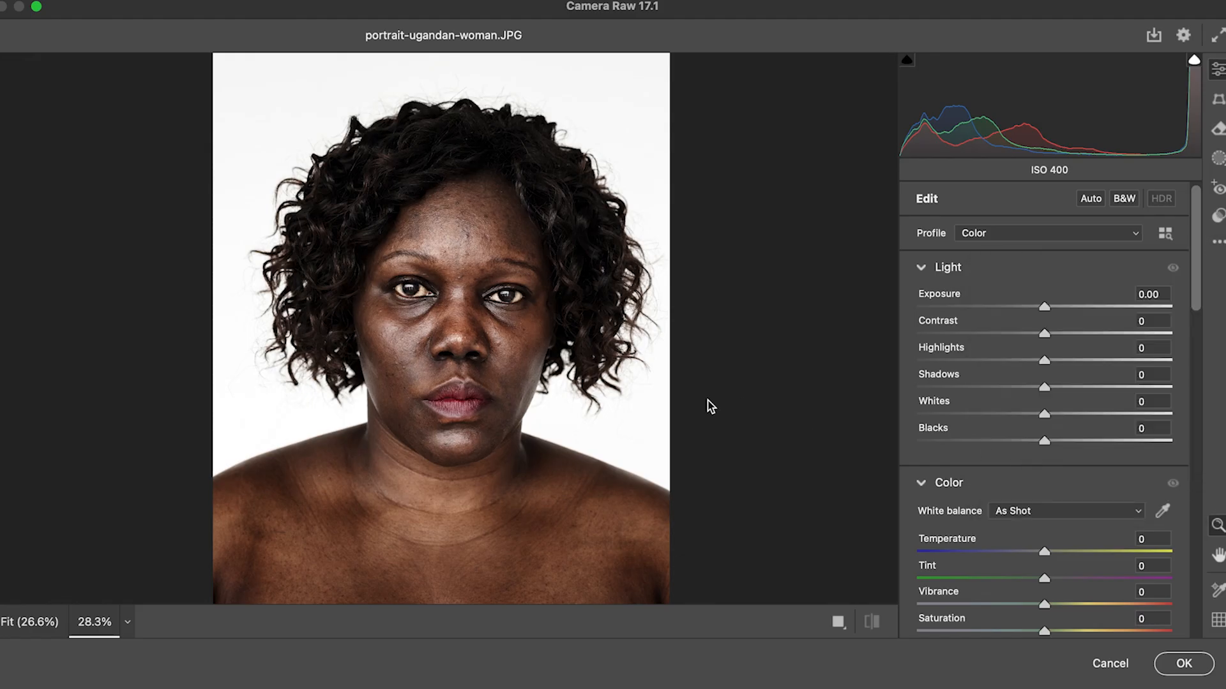
scroll(555, 293, "down", 3)
scroll(539, 231, "up", 3)
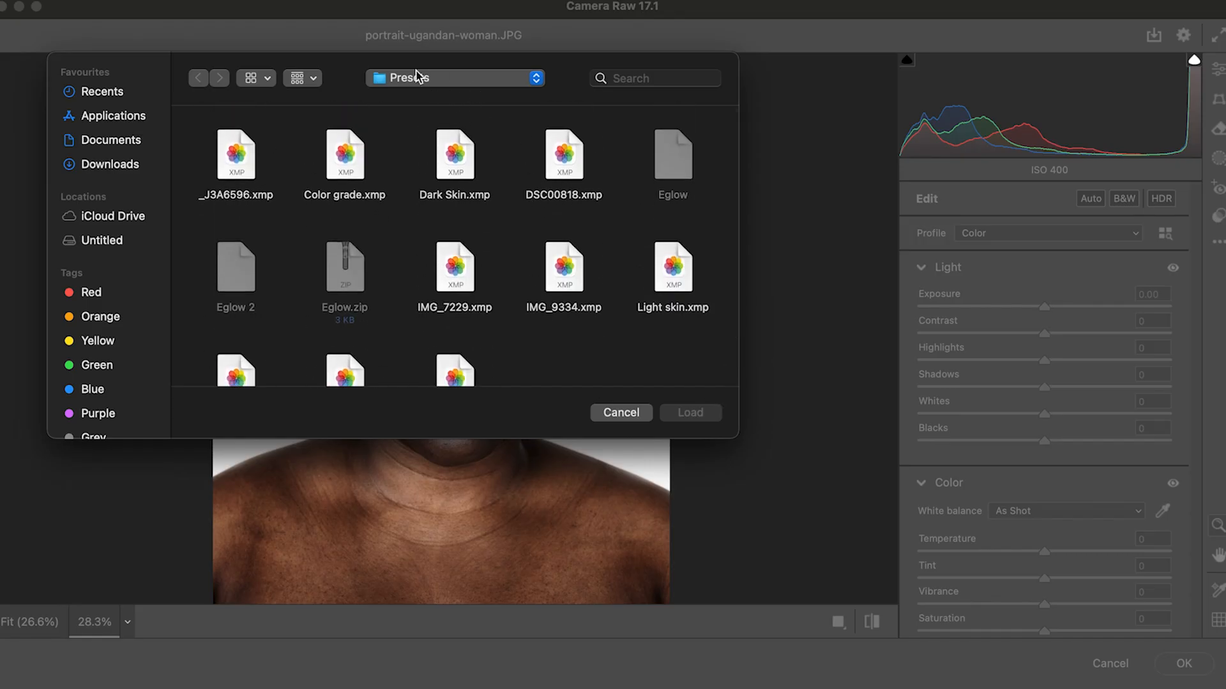
scroll(379, 195, "down", 1)
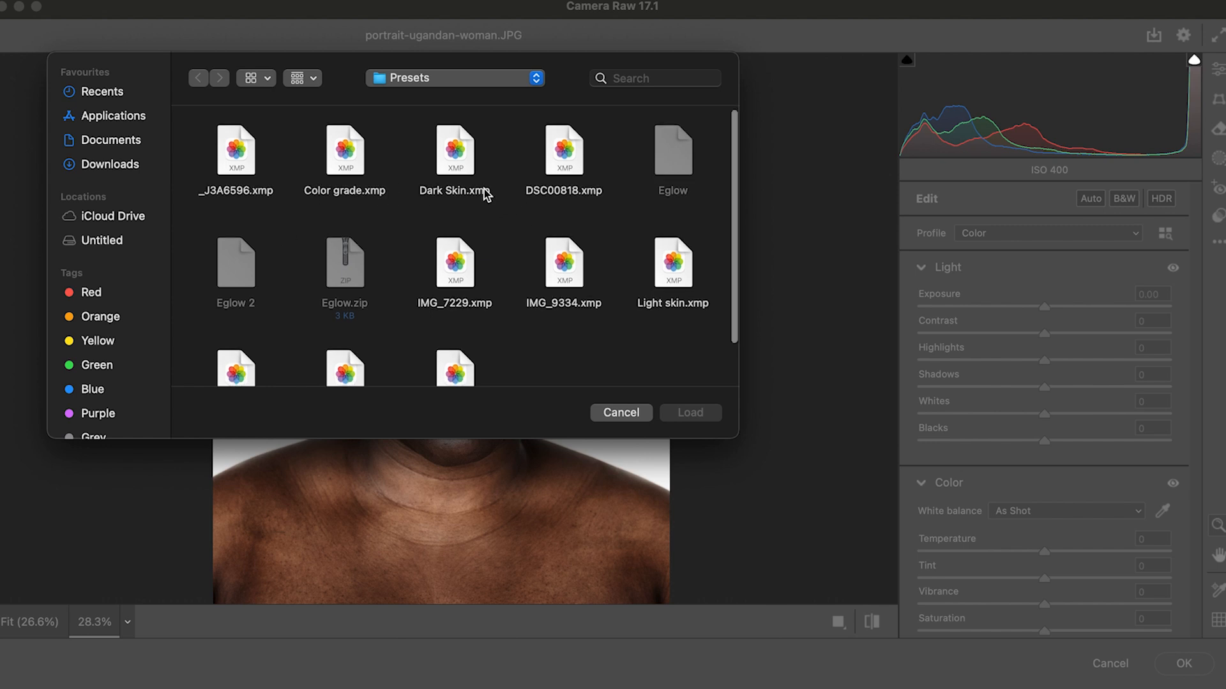
scroll(501, 281, "down", 3)
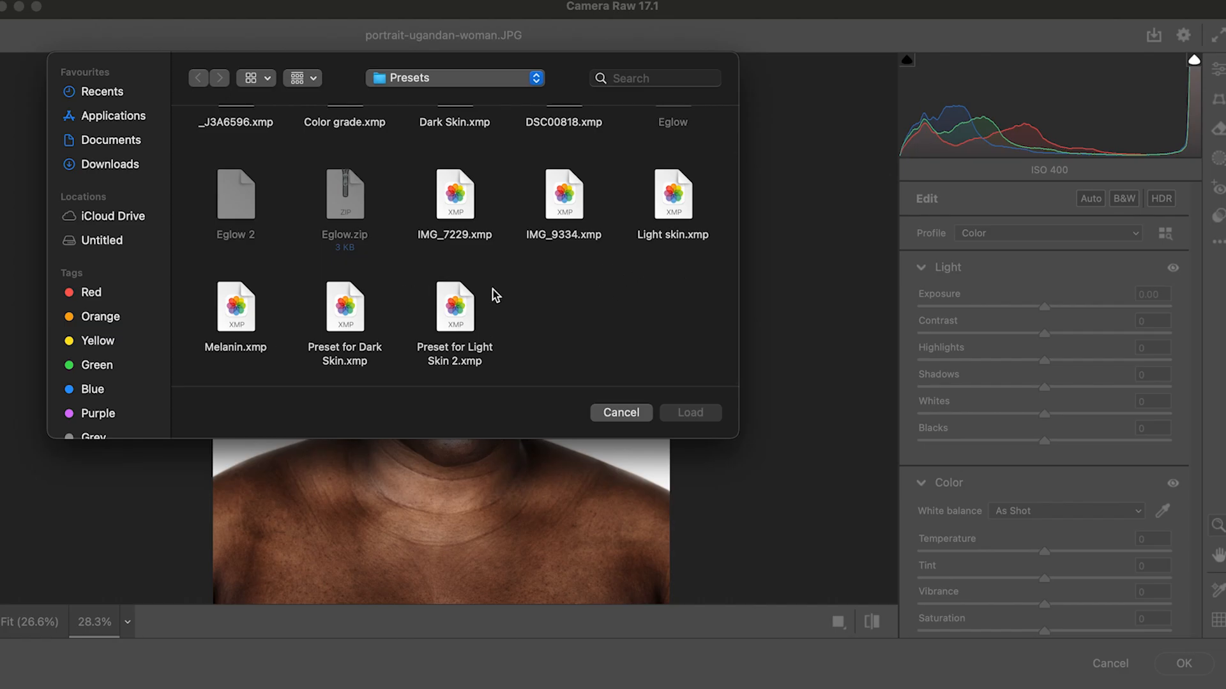
left_click(345, 322)
left_click(698, 415)
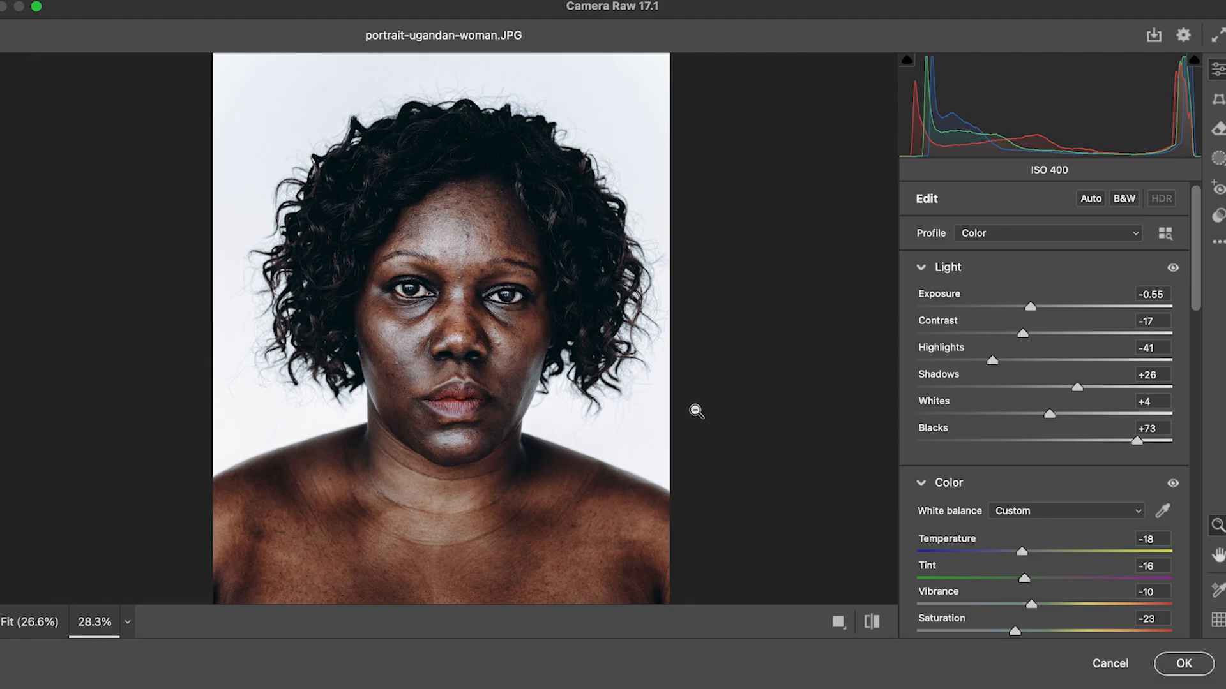
Compare the portrait before and after the loaded Camera Raw settings
left_click(872, 623)
left_click(872, 623)
left_click(873, 623)
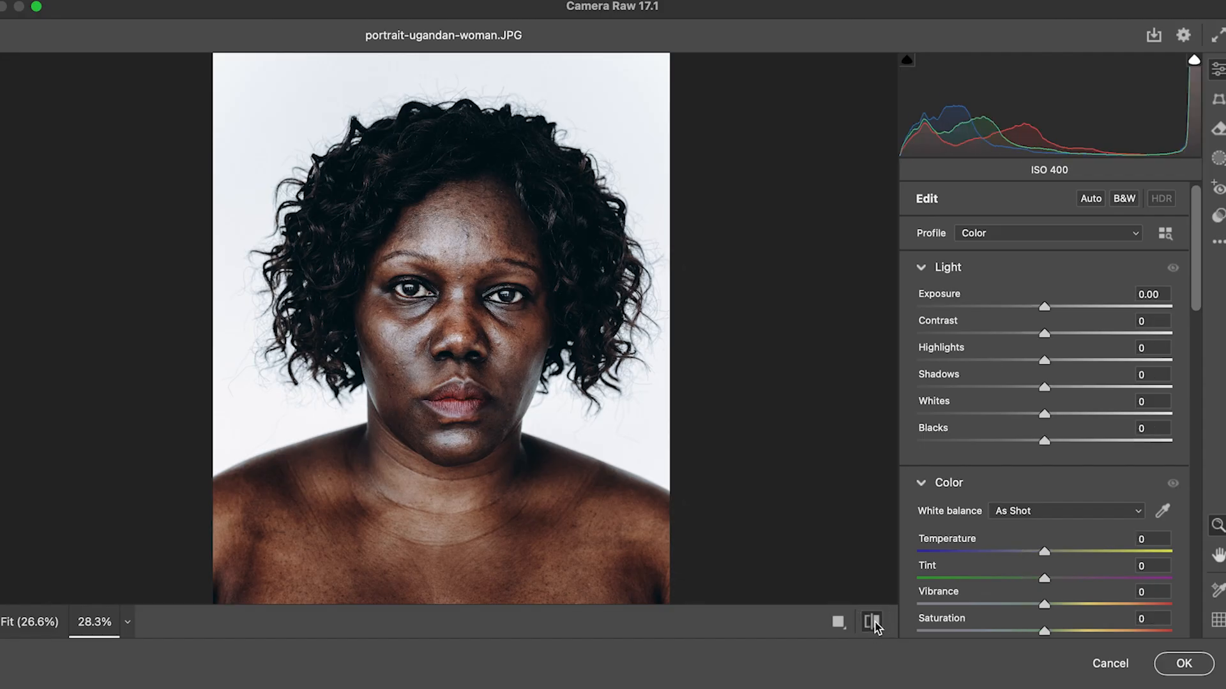
left_click(873, 623)
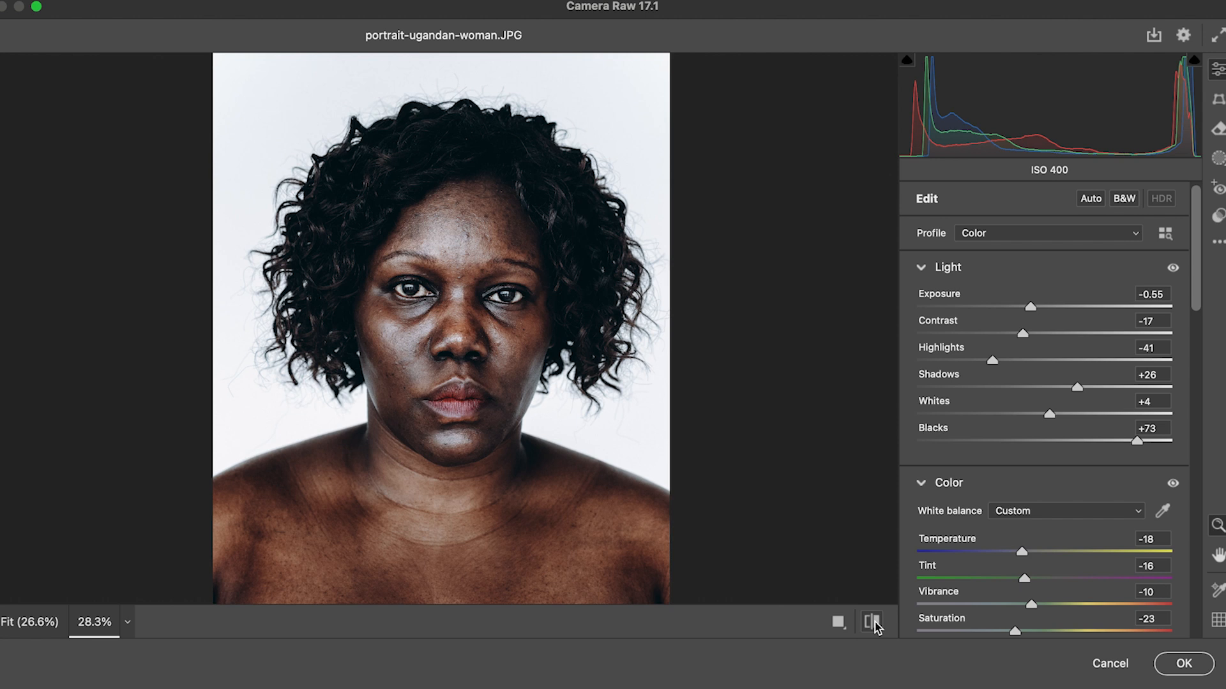
left_click(873, 623)
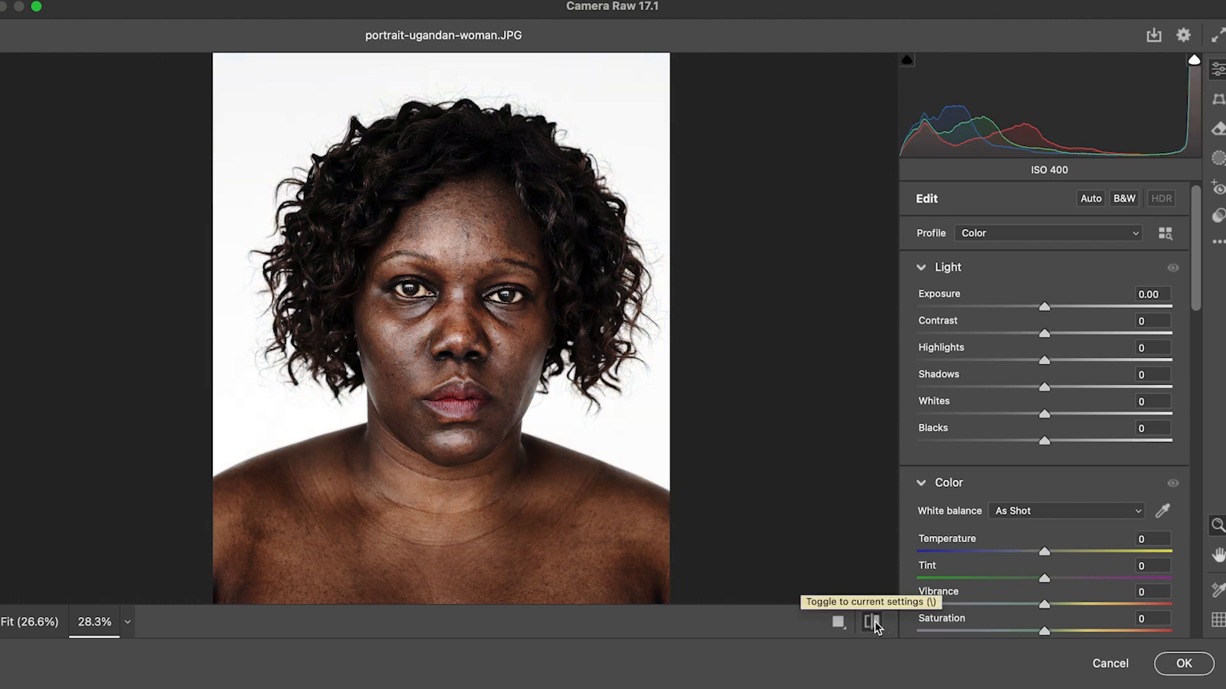
left_click(874, 623)
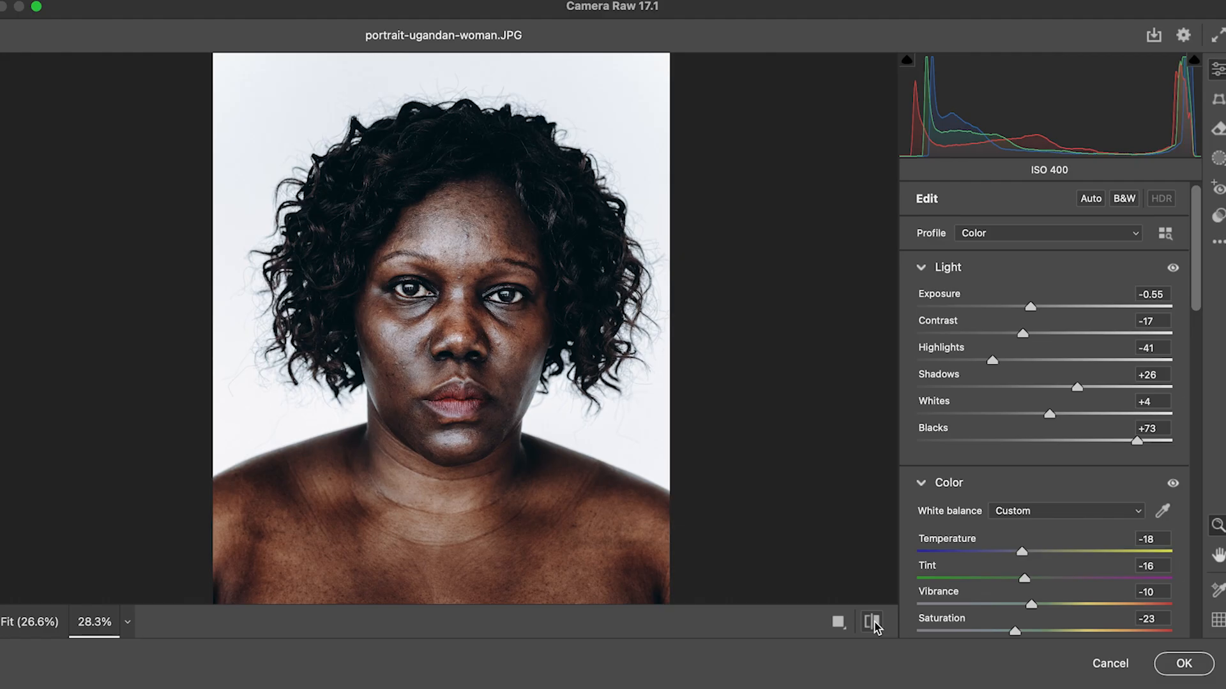
Apply the Camera Raw grading and lower Layer 1's opacity to 70%
left_click(1183, 664)
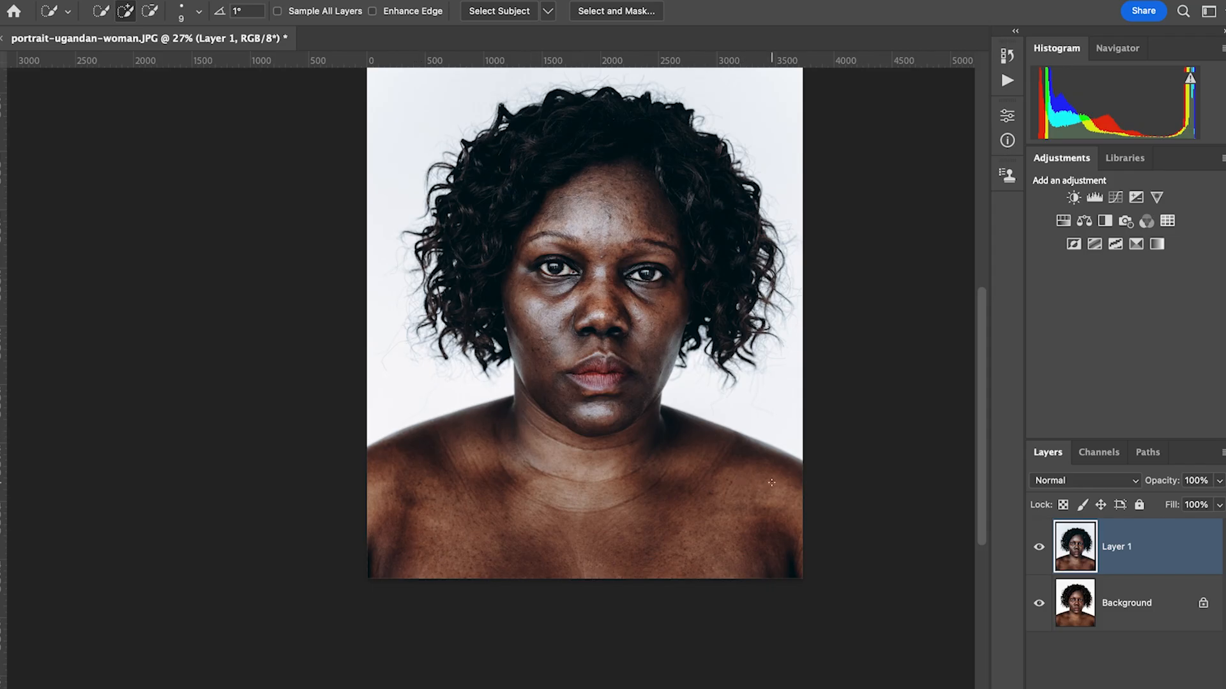
left_click(1219, 481)
left_click_drag(1218, 501, 1195, 503)
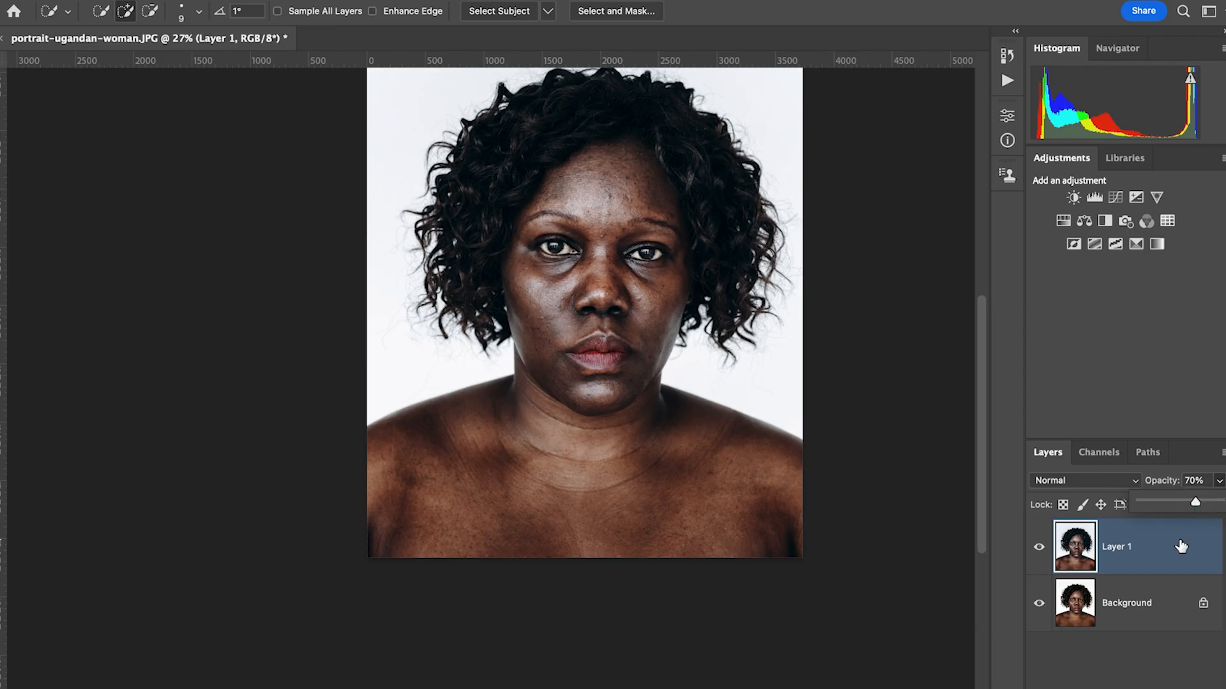
Compare the image with and without Layer 1, then examine the forehead skin up close
left_click(1039, 547)
left_click(1039, 547)
left_click(1039, 548)
left_click(1039, 548)
left_click(1039, 549)
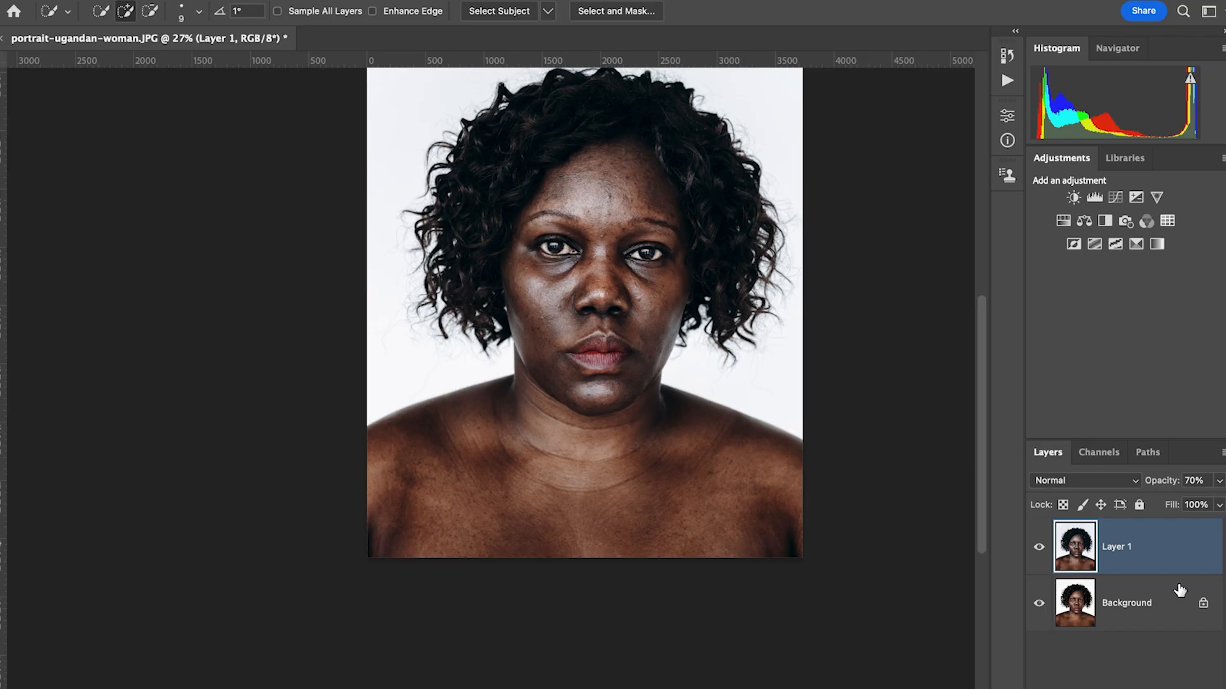
scroll(794, 345, "up", 2)
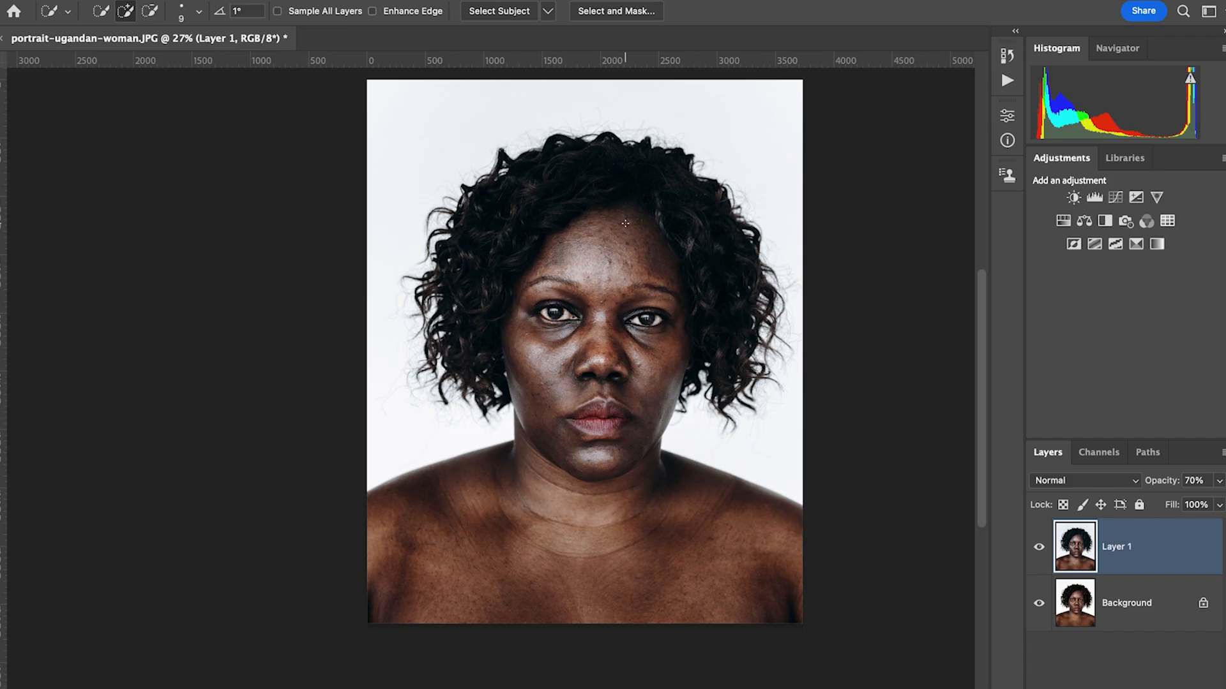
scroll(625, 223, "up", 6)
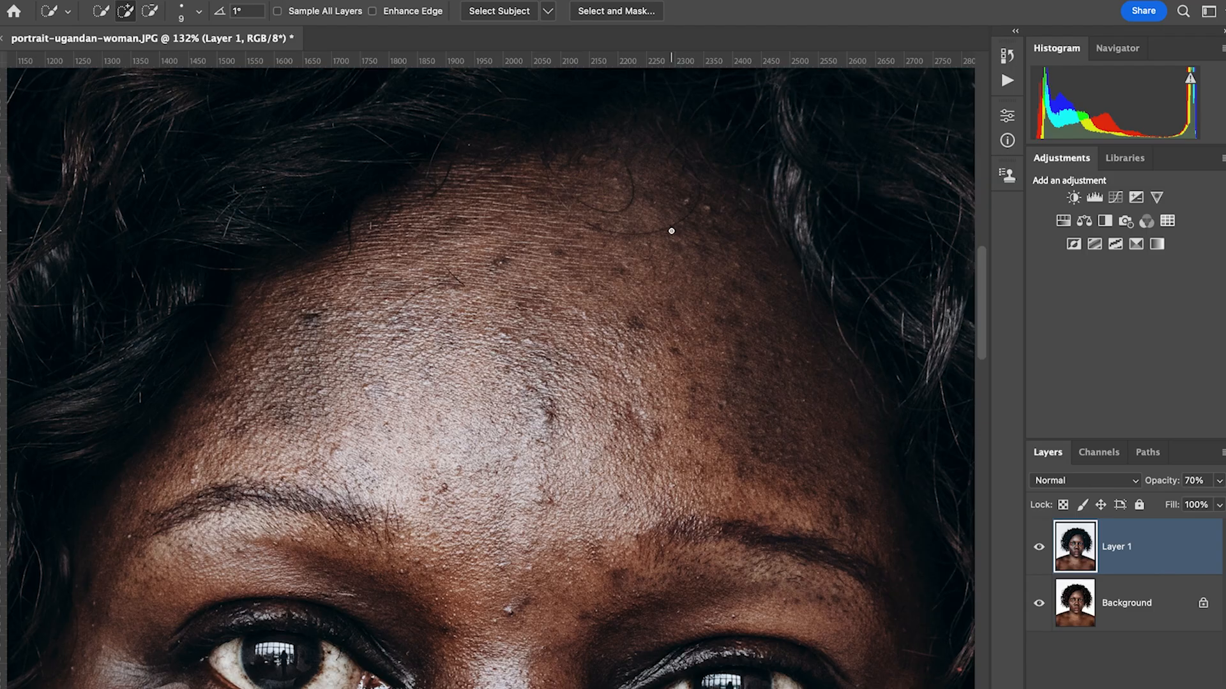
scroll(670, 230, "down", 6)
scroll(664, 311, "up", 2)
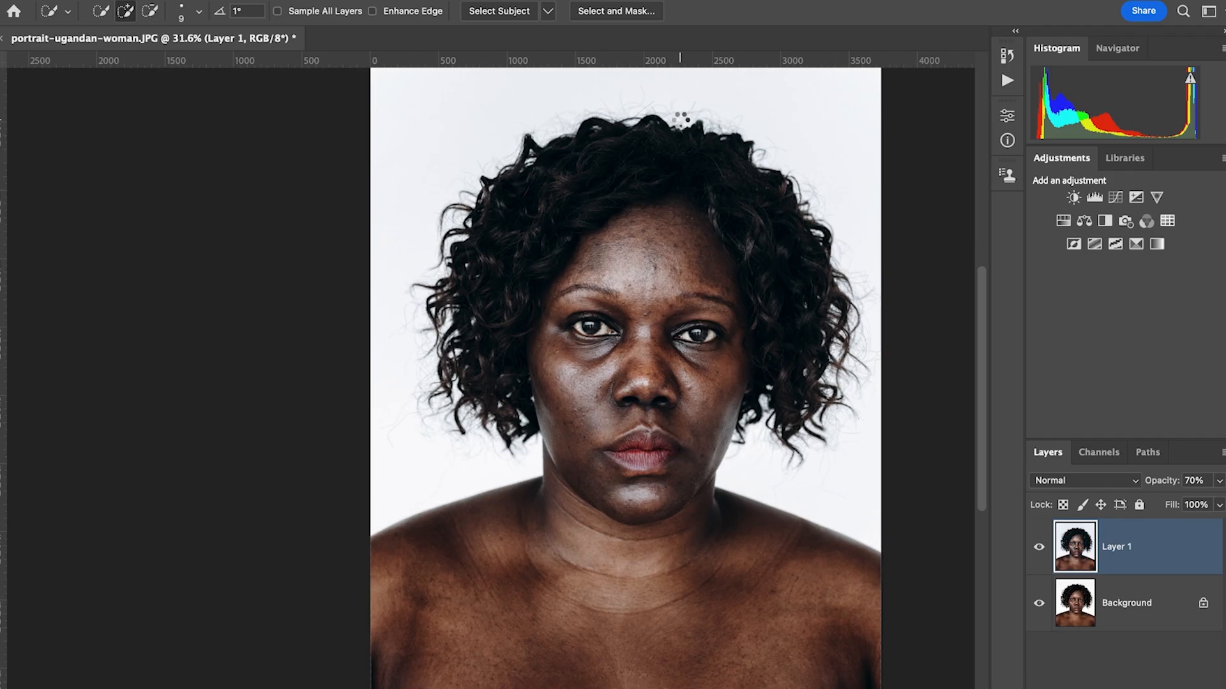
Stamp all visible layers into a new top layer and switch from the Photography workspace to the saved custom workspace
key("ctrl+shift+alt+e")
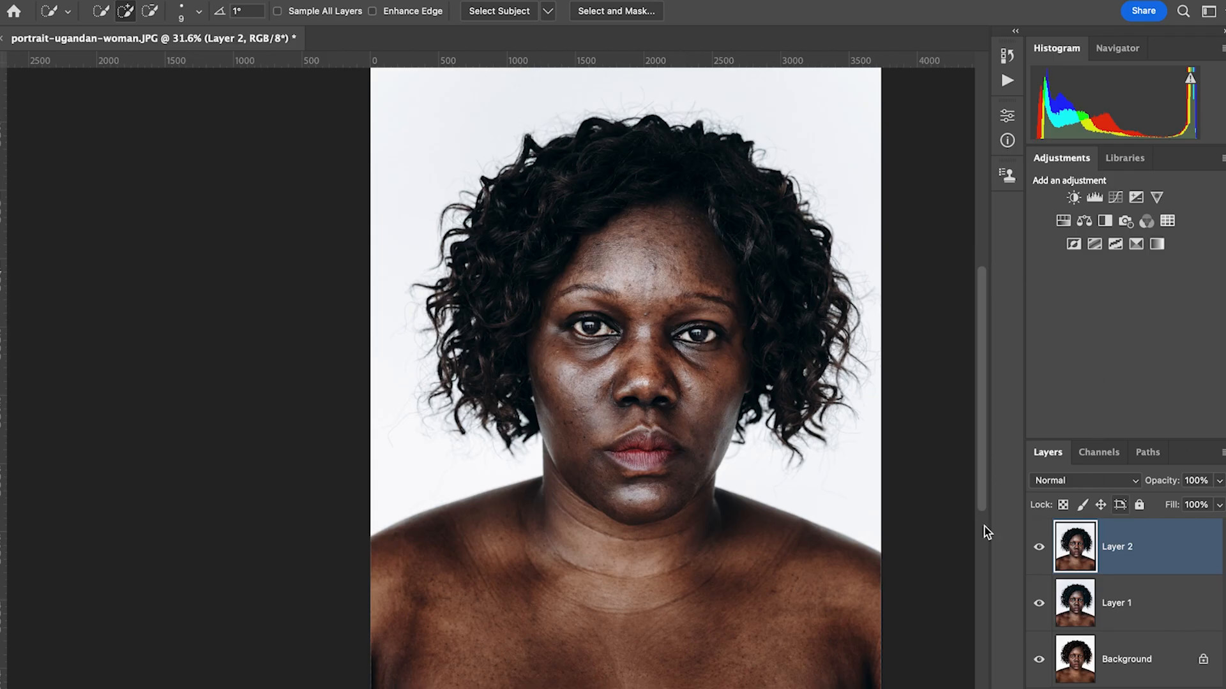
left_click(1205, 11)
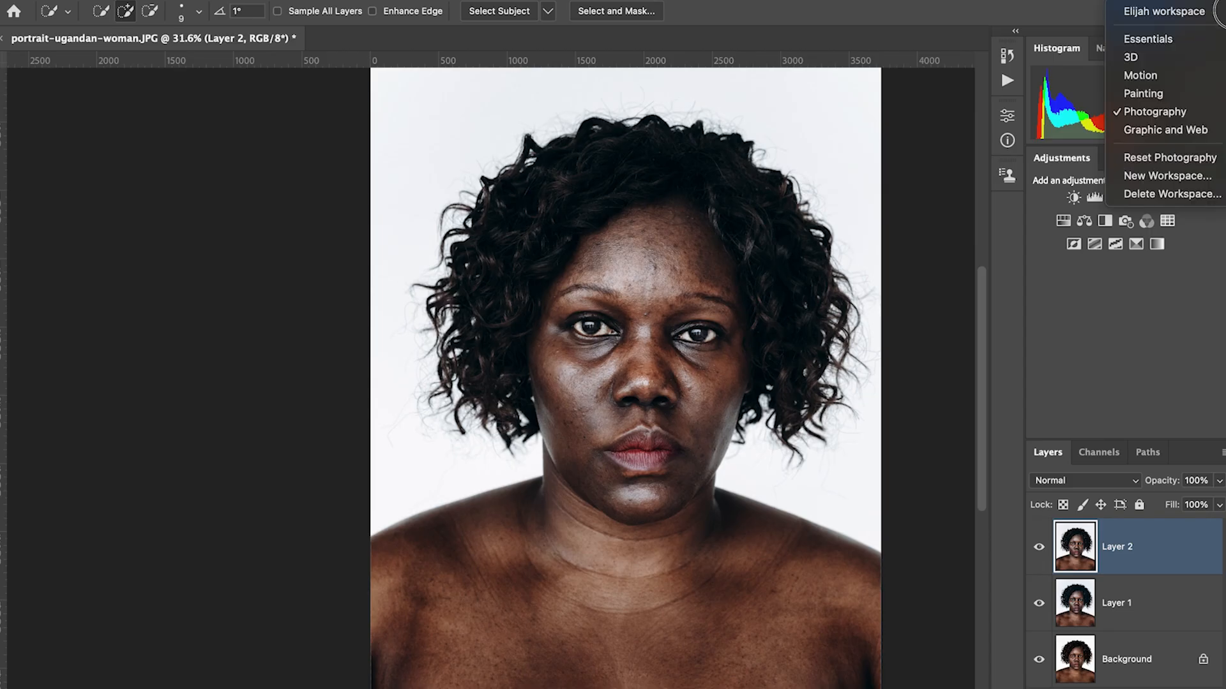
left_click(1151, 18)
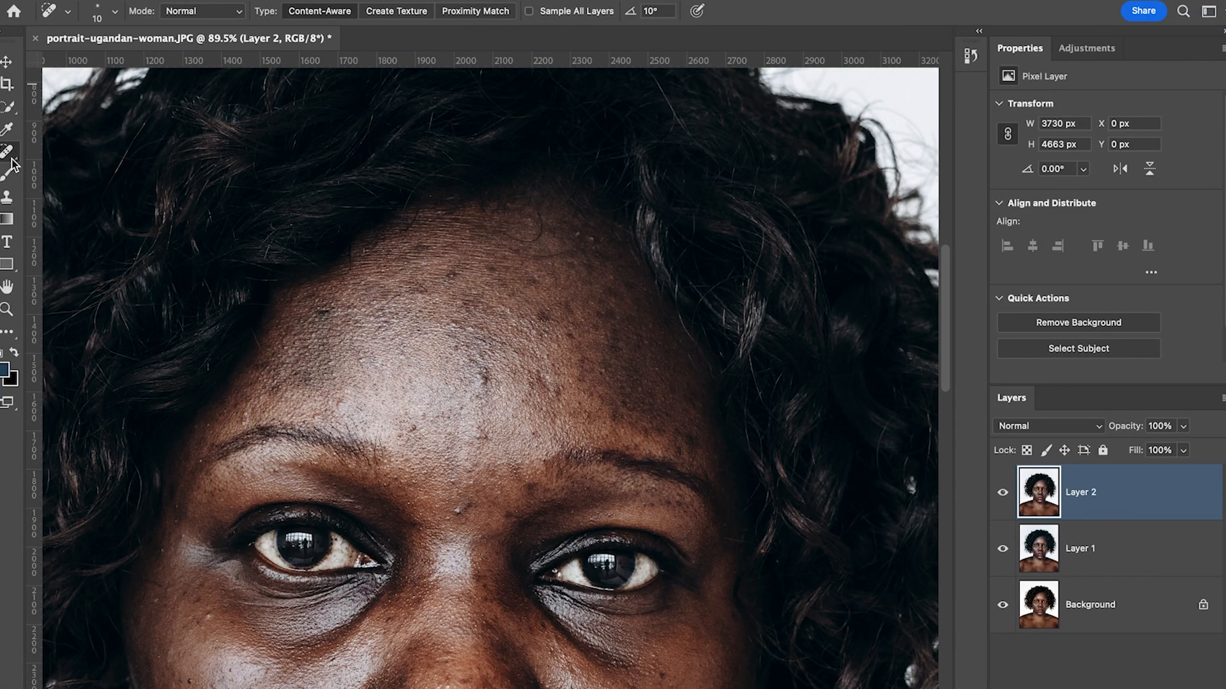
Heal the stray hair strands on the upper forehead of Layer 2 with the Spot Healing Brush at size 30
right_click(7, 152)
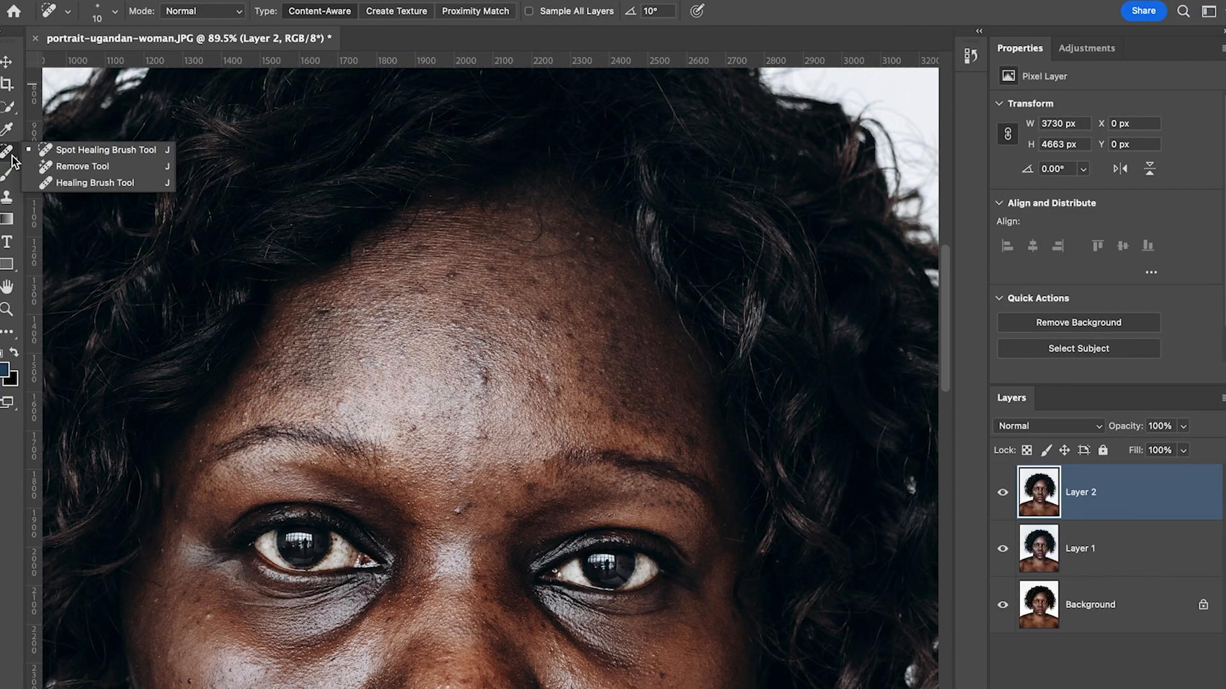
left_click(104, 152)
scroll(569, 281, "down", 2)
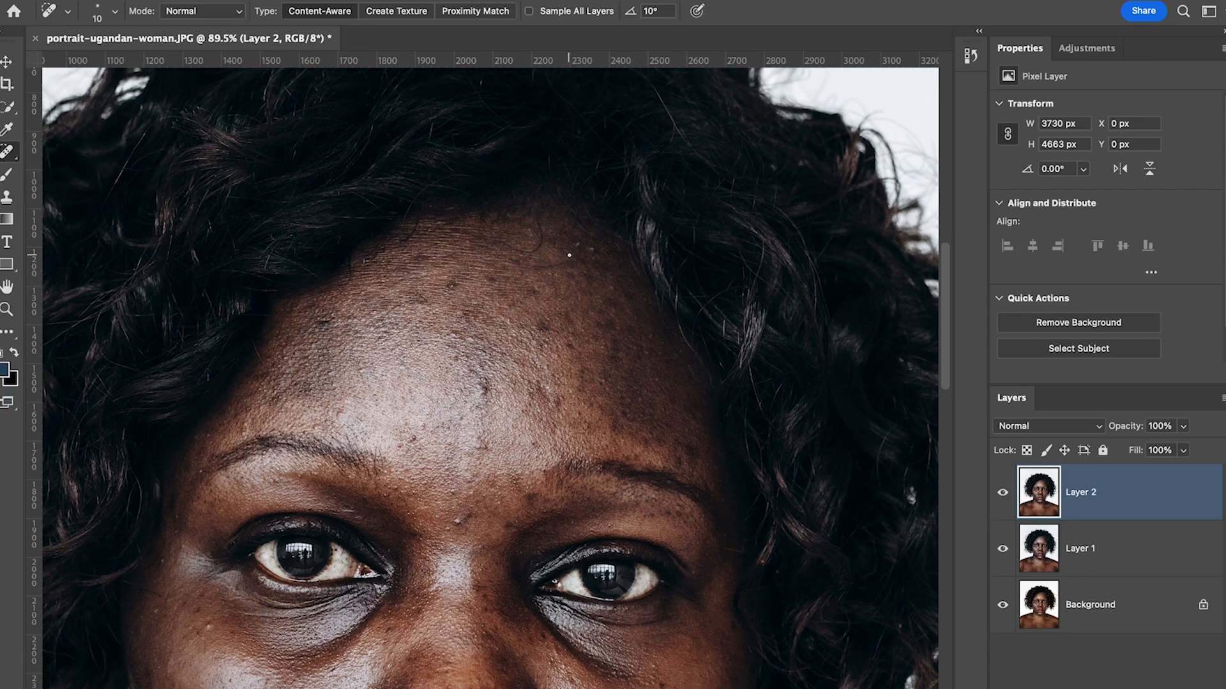
key("bracketright")
key("bracketright")
left_click_drag(539, 202, 508, 212)
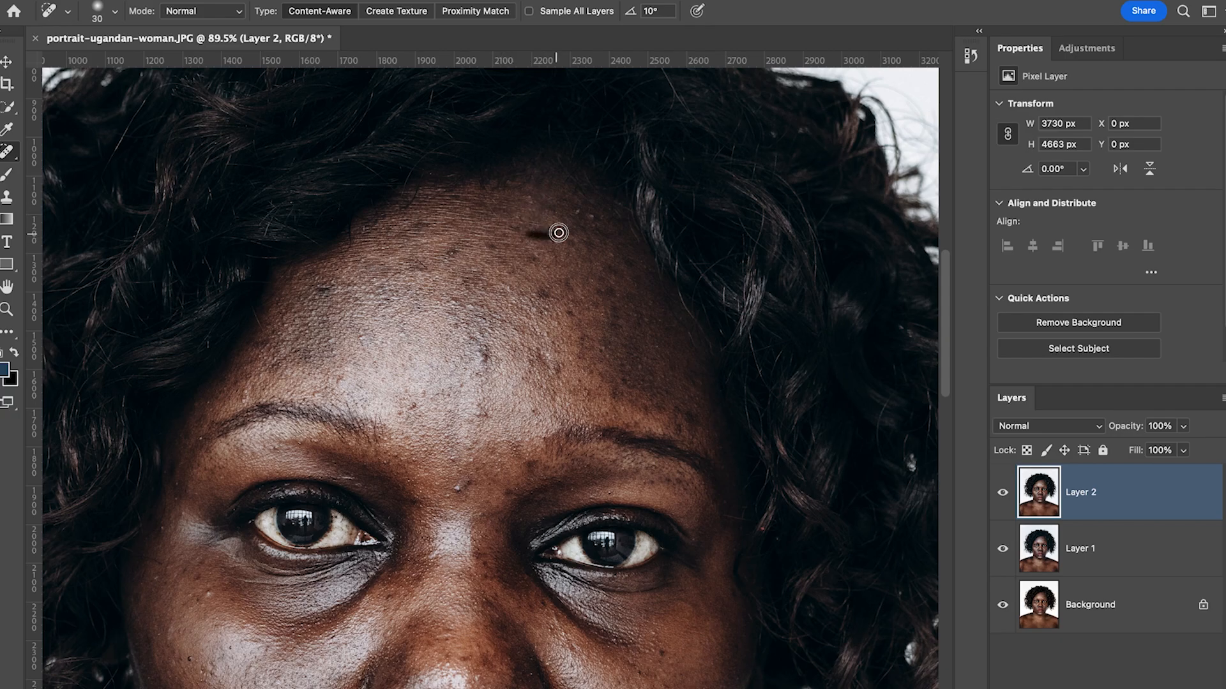
left_click_drag(514, 230, 485, 191)
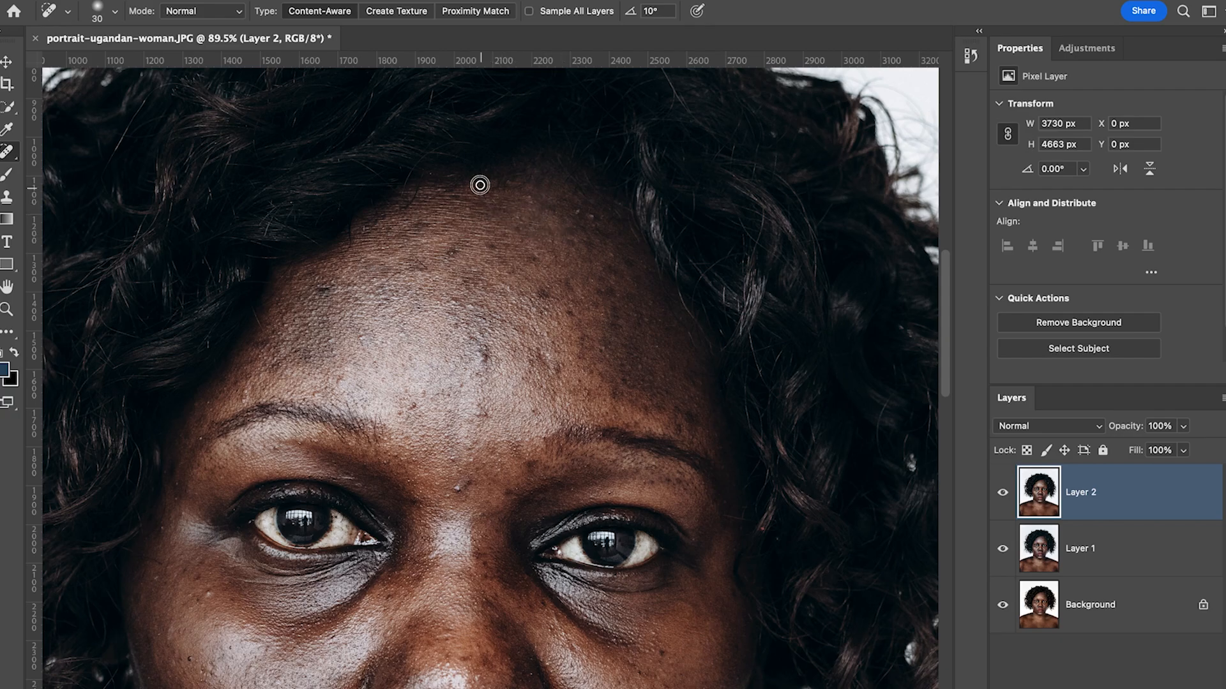
Heal the loose strands in the hair along the upper and image-left edge of the forehead
scroll(489, 145, "left", 2)
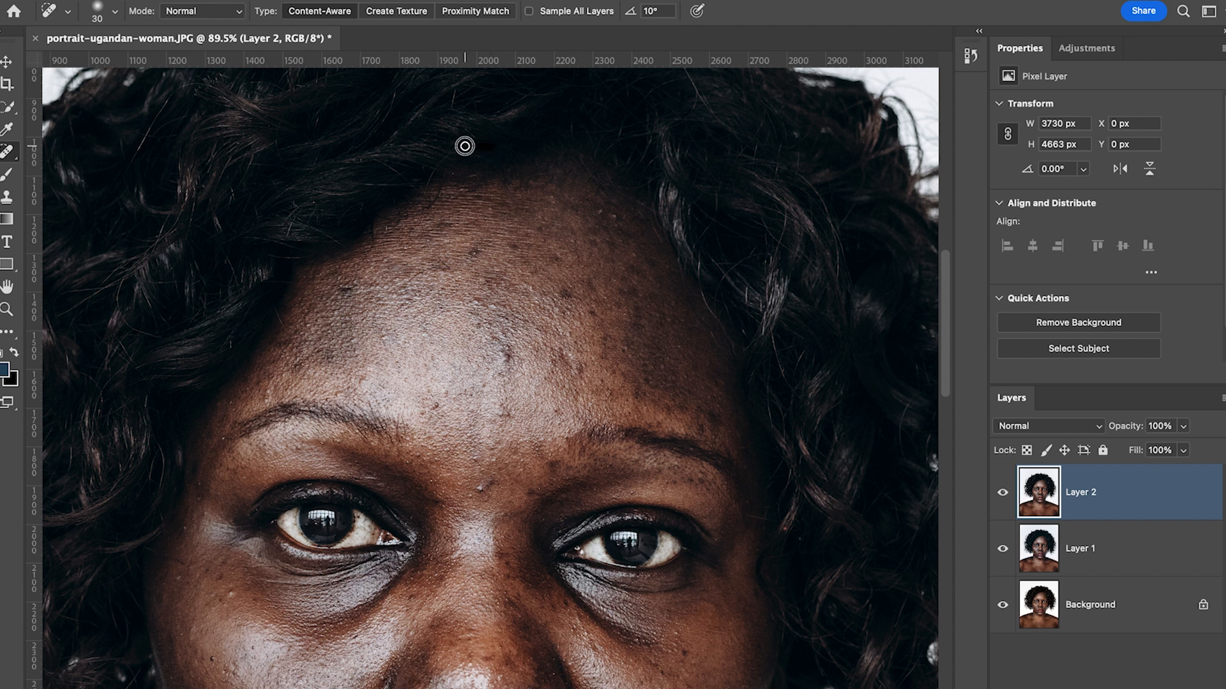
left_click_drag(465, 157, 501, 156)
scroll(465, 150, "left", 2)
mouse_move(484, 154)
left_mouse_down()
mouse_move(457, 175)
mouse_move(460, 194)
mouse_move(474, 180)
mouse_move(458, 205)
mouse_move(459, 174)
mouse_move(448, 189)
mouse_move(413, 164)
left_mouse_up()
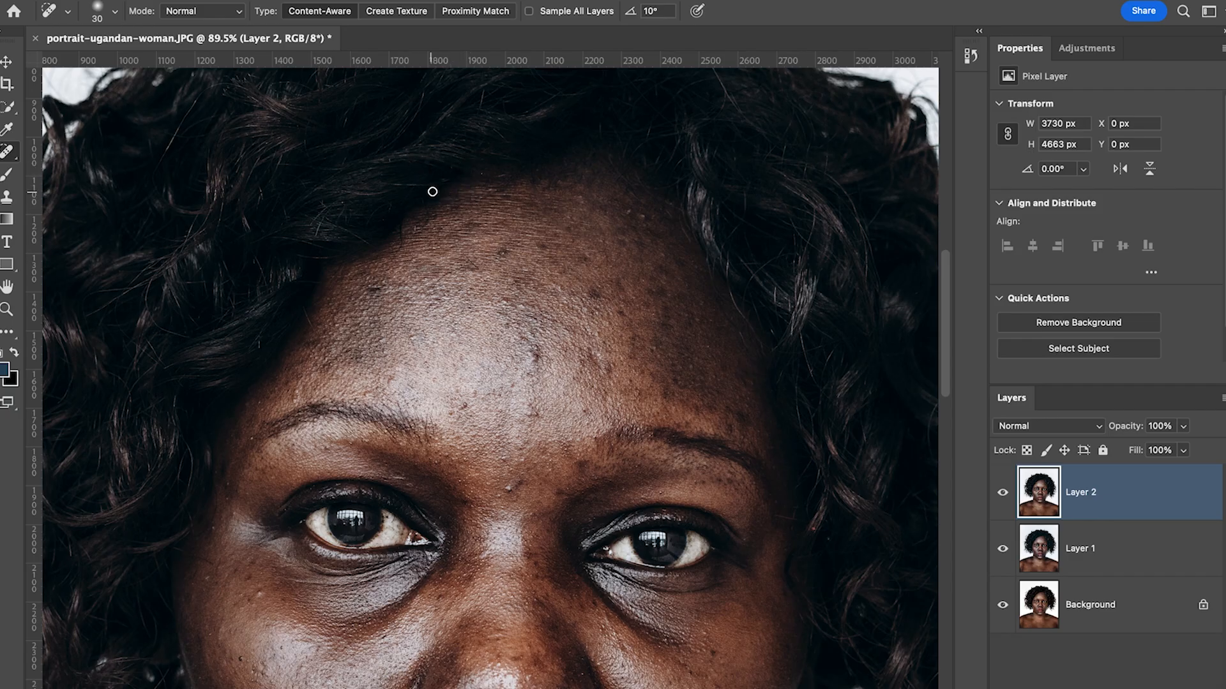
mouse_move(387, 193)
left_mouse_down()
mouse_move(355, 193)
mouse_move(399, 224)
mouse_move(396, 249)
mouse_move(346, 235)
mouse_move(347, 209)
left_mouse_up()
scroll(714, 267, "down", 1)
Heal the stray strands along the hairline and in the curls on the image-right side of the forehead
mouse_move(728, 240)
left_mouse_down()
mouse_move(732, 283)
mouse_move(757, 317)
mouse_move(727, 270)
mouse_move(752, 304)
left_mouse_up()
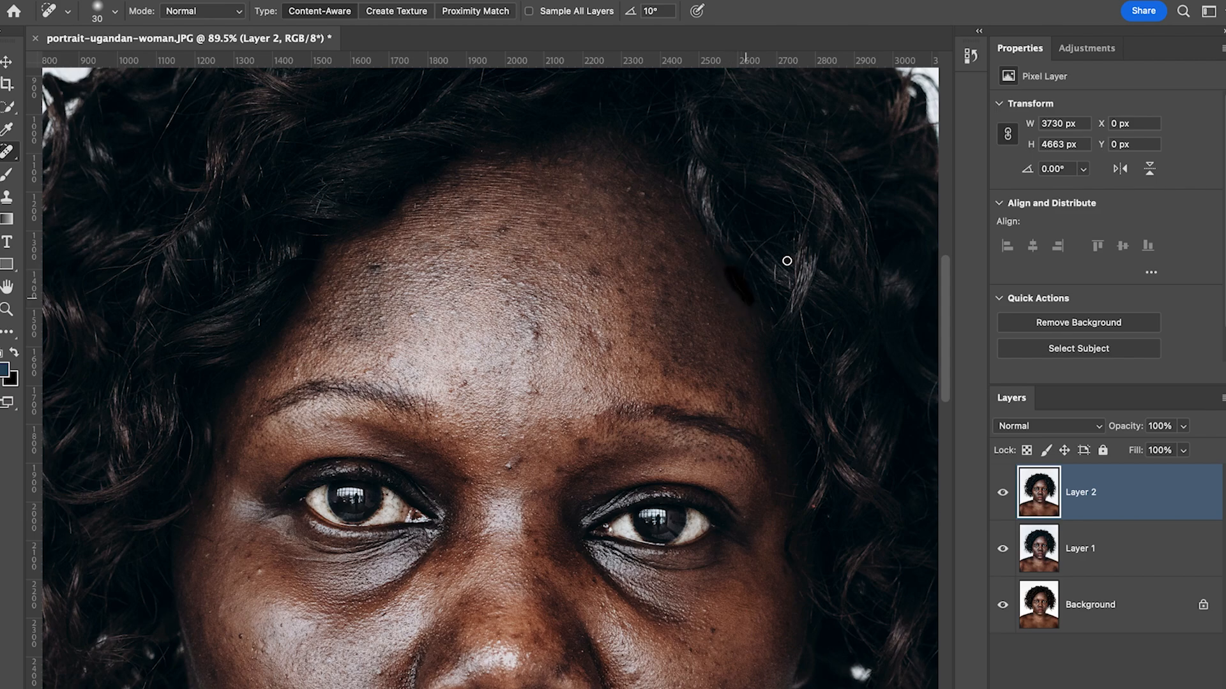
mouse_move(774, 238)
left_mouse_down()
mouse_move(749, 276)
mouse_move(748, 245)
mouse_move(779, 274)
left_mouse_up()
mouse_move(741, 164)
left_mouse_down()
mouse_move(748, 213)
mouse_move(739, 204)
mouse_move(726, 216)
mouse_move(746, 202)
left_mouse_up()
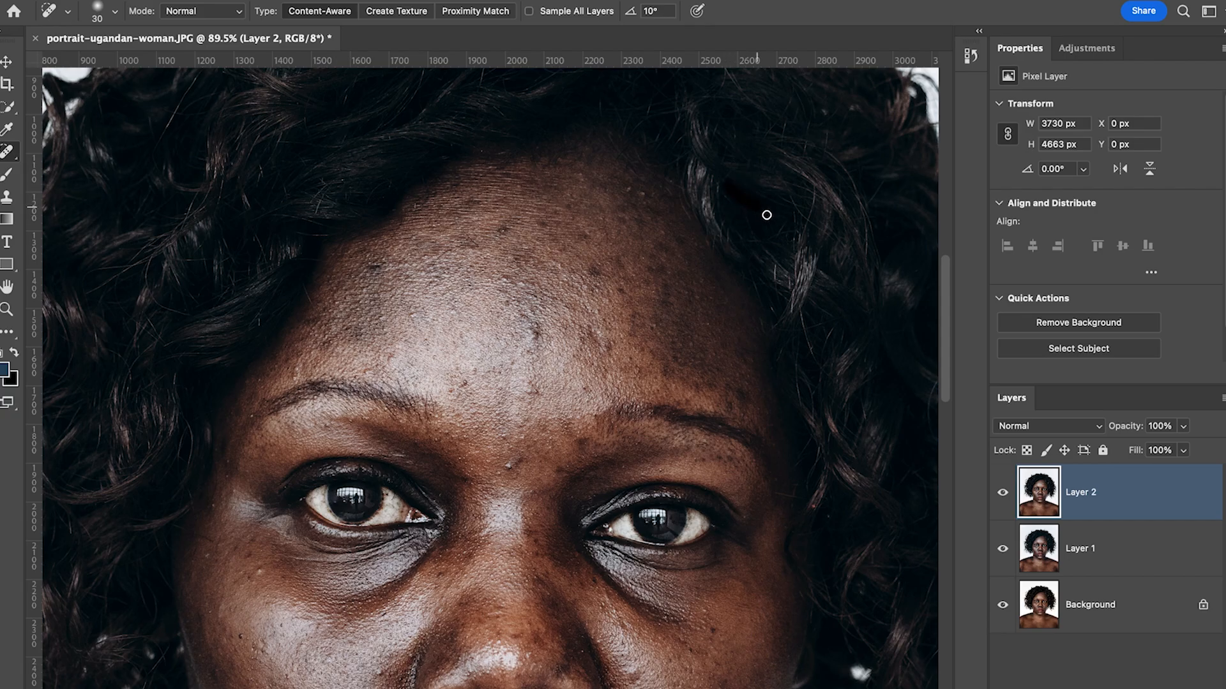
scroll(685, 204, "down", 1)
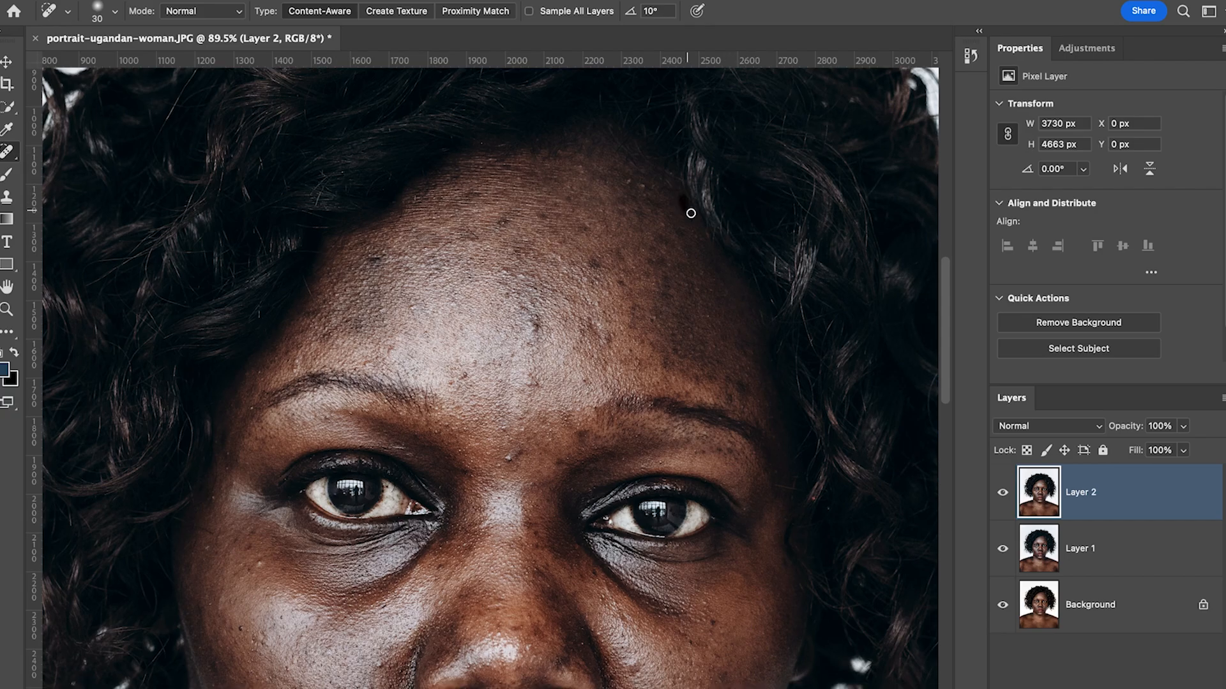
mouse_move(641, 169)
left_mouse_down()
mouse_move(624, 158)
mouse_move(643, 167)
left_mouse_up()
scroll(663, 160, "left", 2)
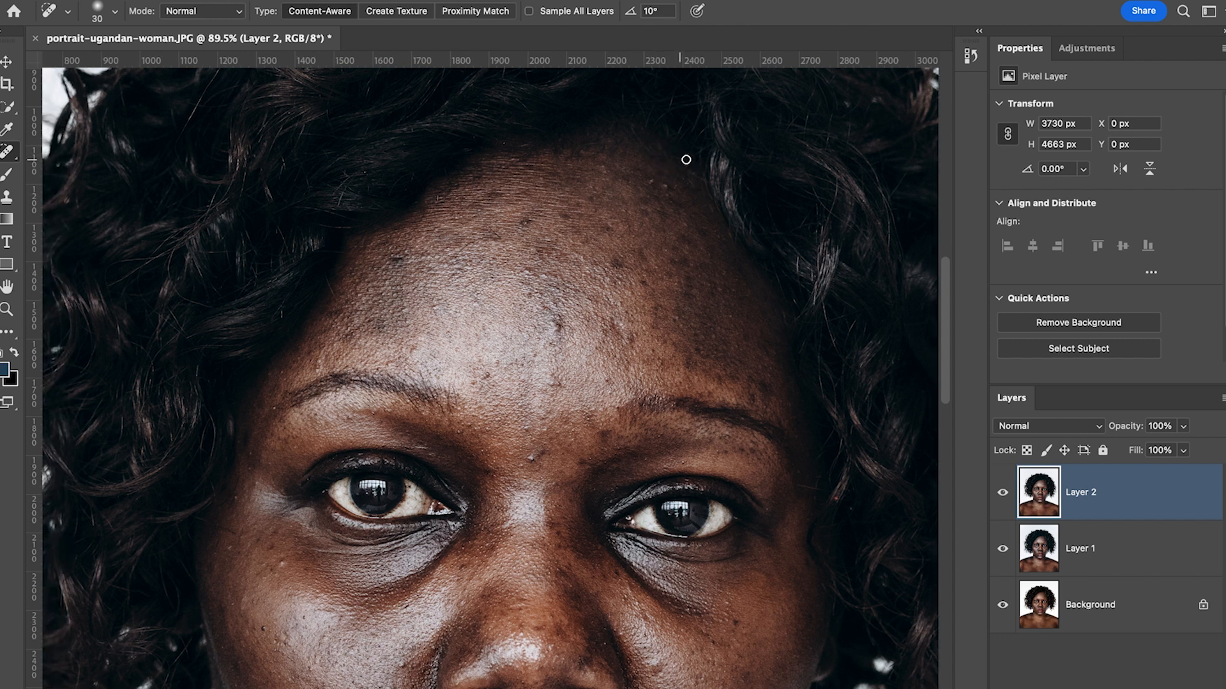
mouse_move(681, 158)
left_mouse_down()
mouse_move(700, 164)
mouse_move(708, 197)
left_mouse_up()
scroll(810, 211, "up", 2)
Heal the dark marks on the central forehead, and heal the cheek blemish below the image-left eye with the brush at size 50
scroll(577, 278, "down", 5)
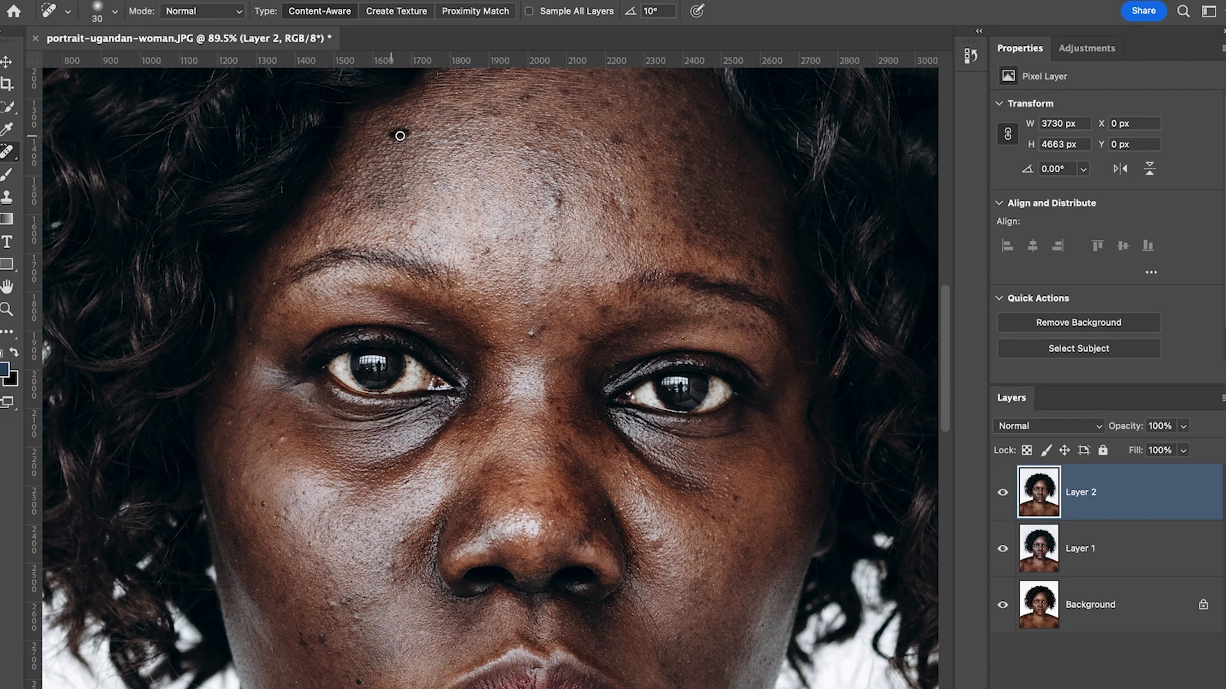
left_click_drag(533, 94, 458, 130)
left_click_drag(554, 190, 561, 207)
key("bracketright")
scroll(306, 442, "up", 1)
key("bracketright")
left_click_drag(279, 457, 279, 456)
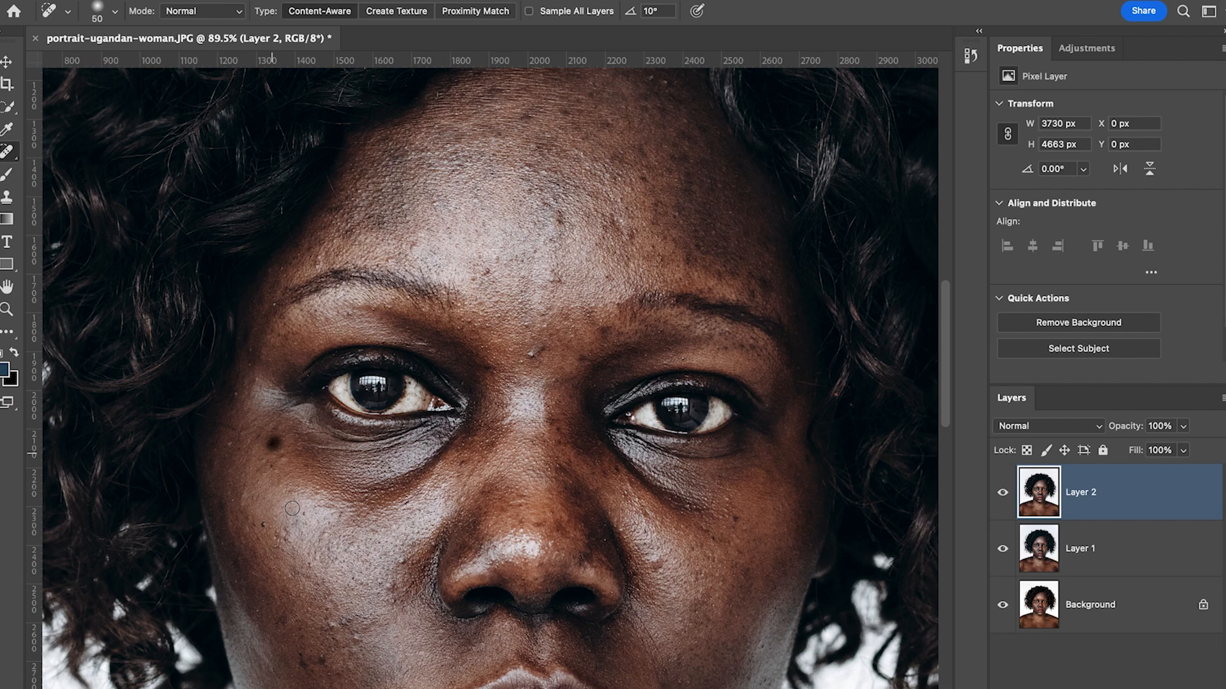
Compare the forehead and hairline with and without the healing on Layer 2, both overall and up close
scroll(499, 480, "down", 6)
key("ctrl+0")
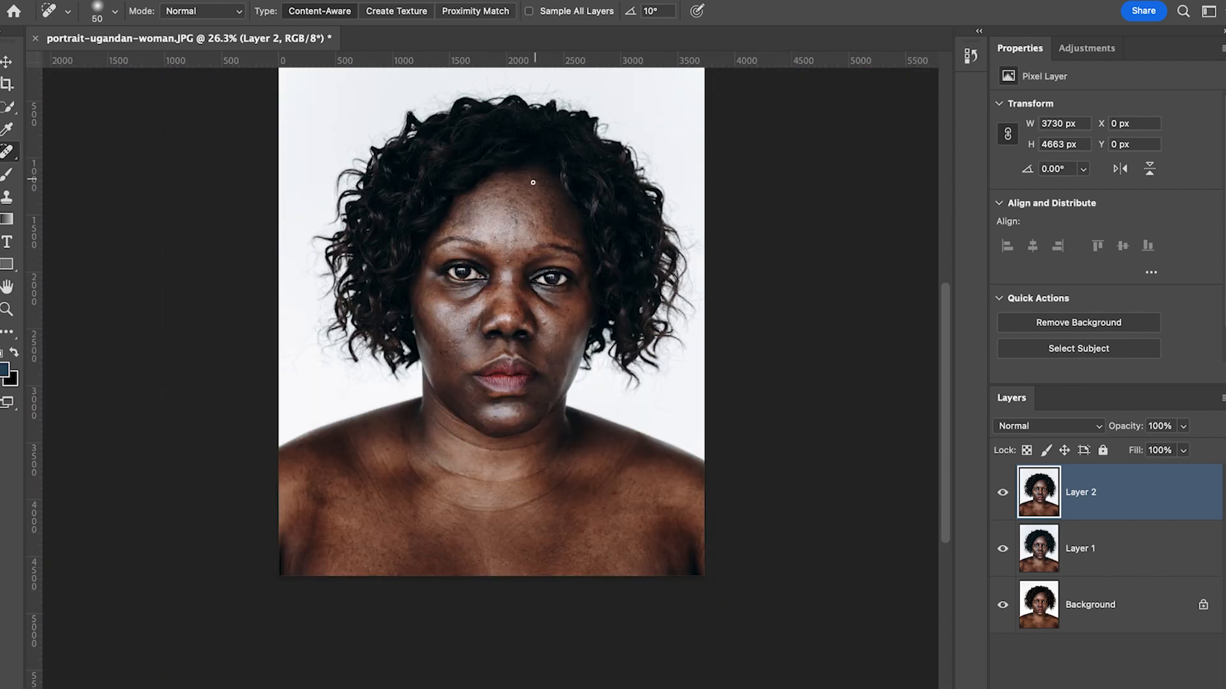
scroll(530, 177, "up", 6)
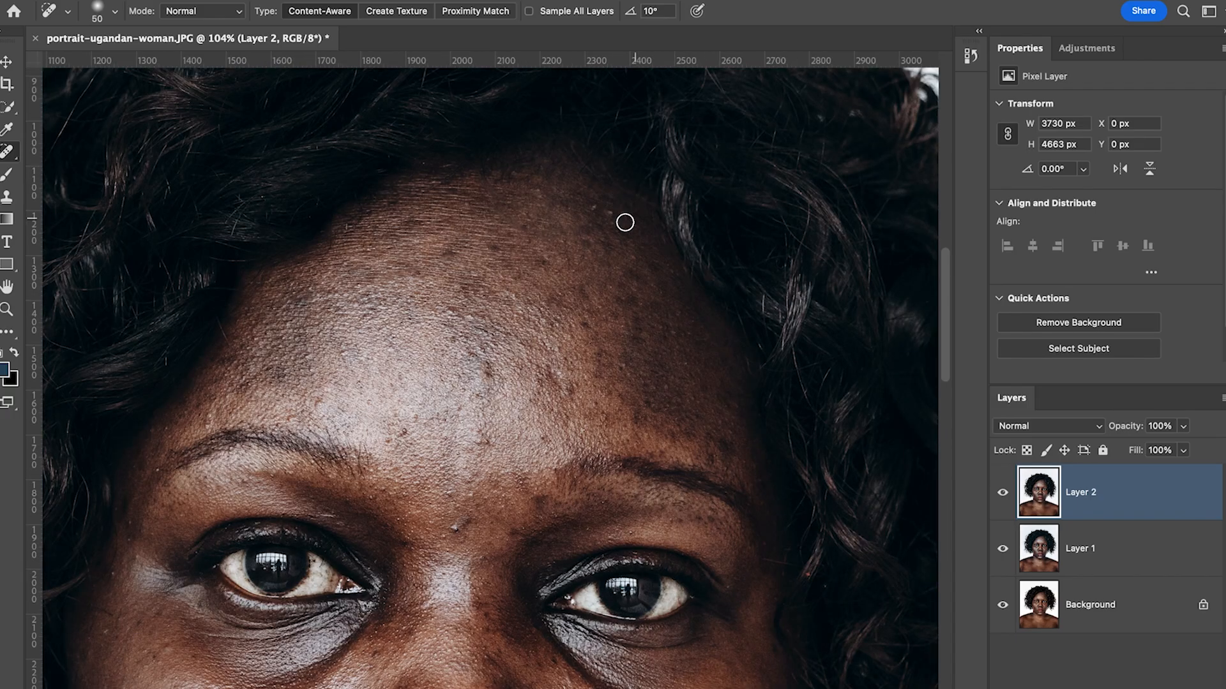
scroll(624, 222, "down", 3)
left_click(1002, 494)
left_click(1003, 492)
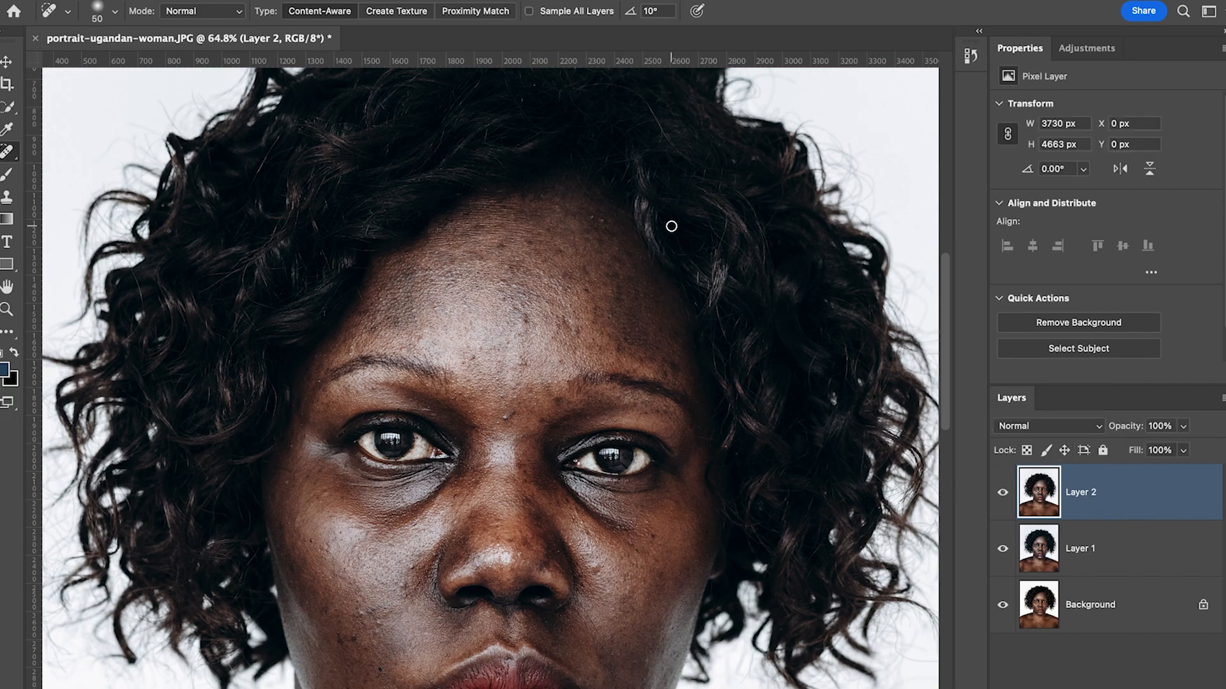
scroll(664, 227, "up", 2)
scroll(574, 254, "up", 3)
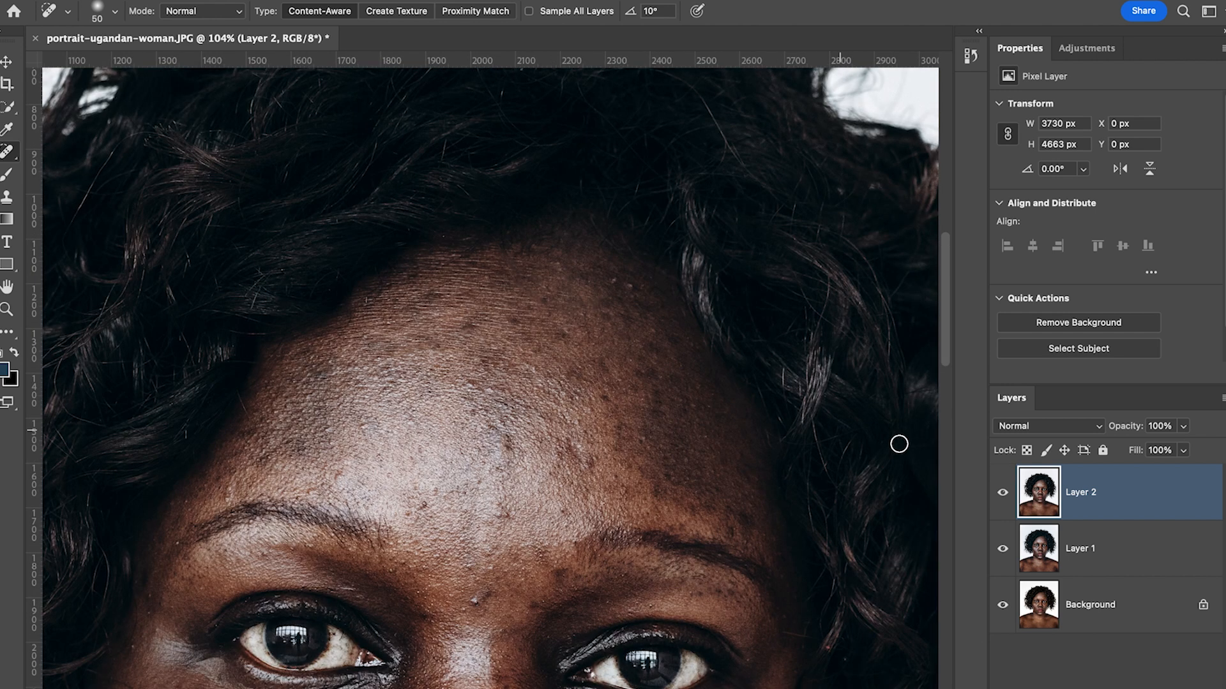
left_click(1003, 493)
left_click(1003, 494)
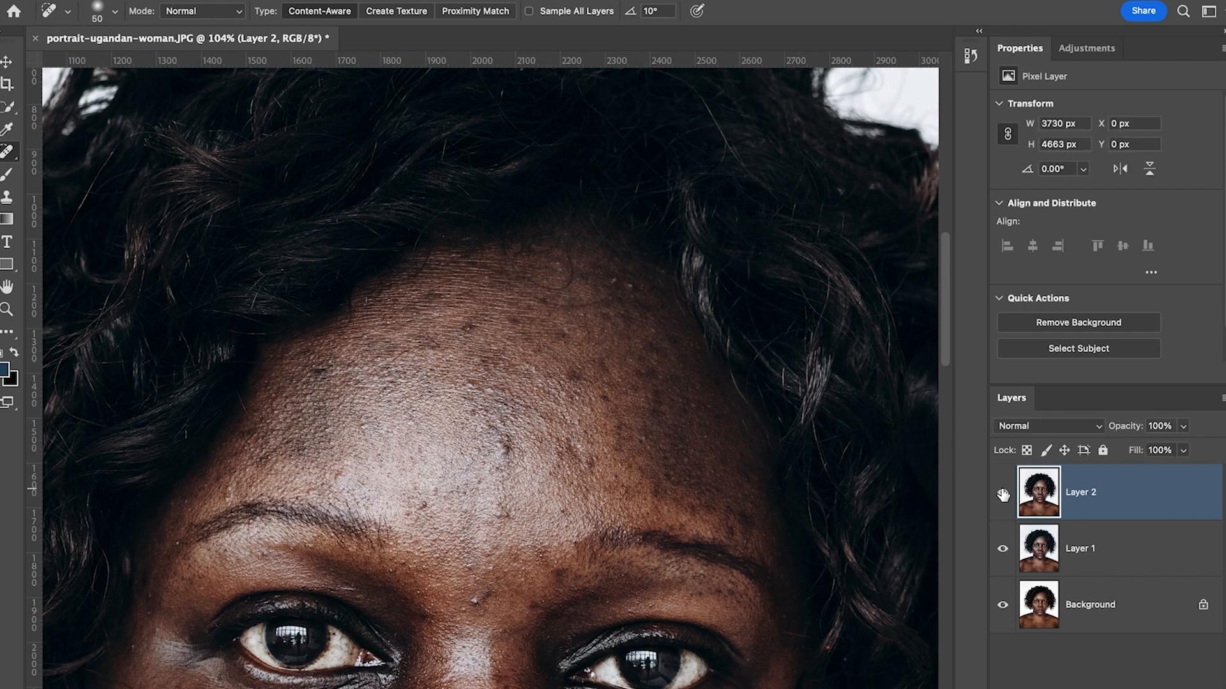
Stamp all visible layers into a new layer above Layer 2
scroll(665, 373, "down", 2)
scroll(665, 373, "down", 3)
scroll(664, 369, "down", 2)
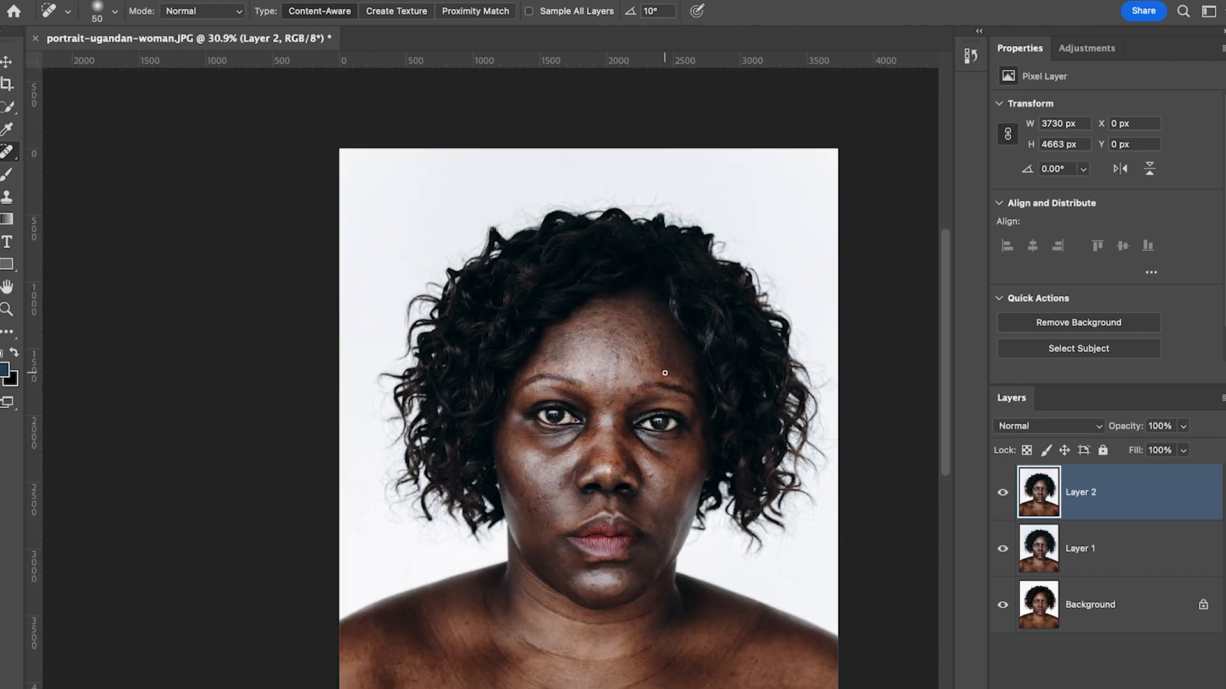
scroll(658, 370, "down", 2)
scroll(664, 370, "down", 2)
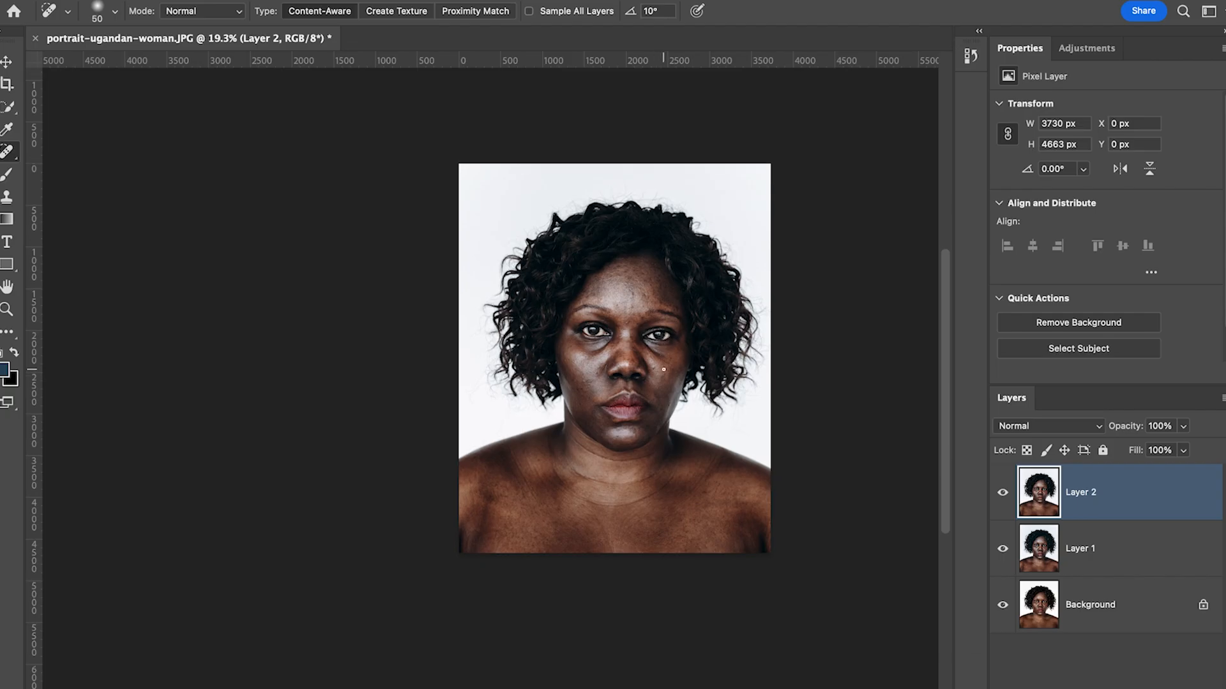
scroll(660, 365, "down", 1)
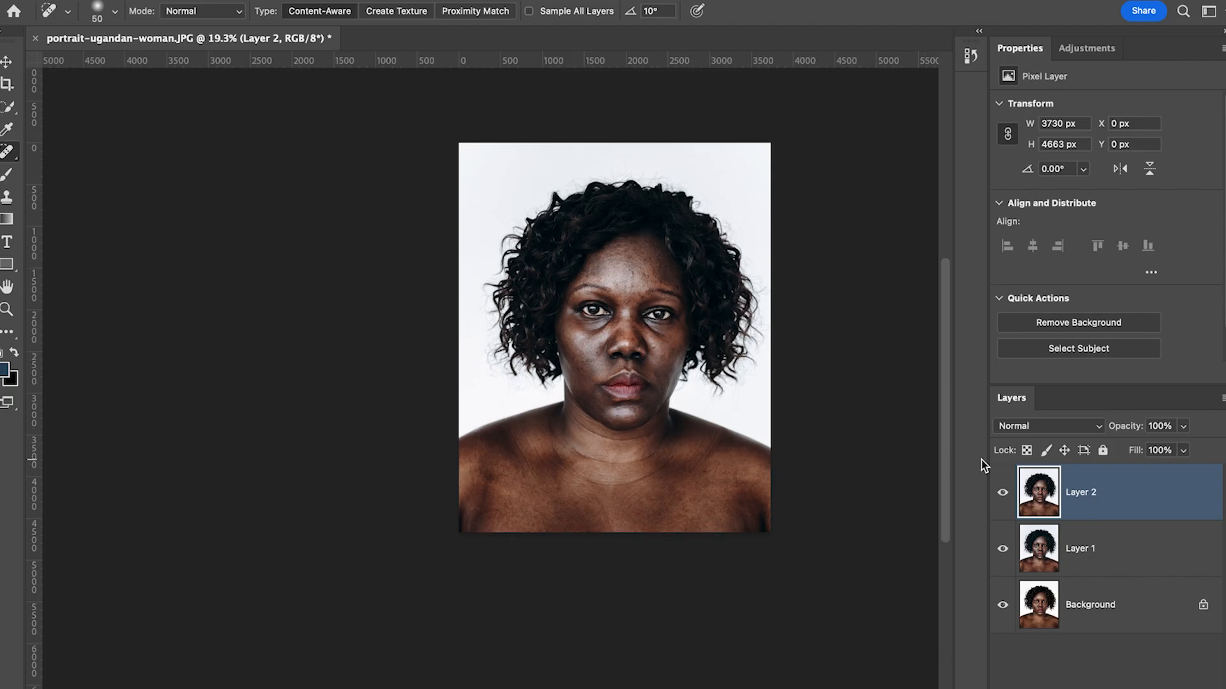
key("super+alt+shift+e")
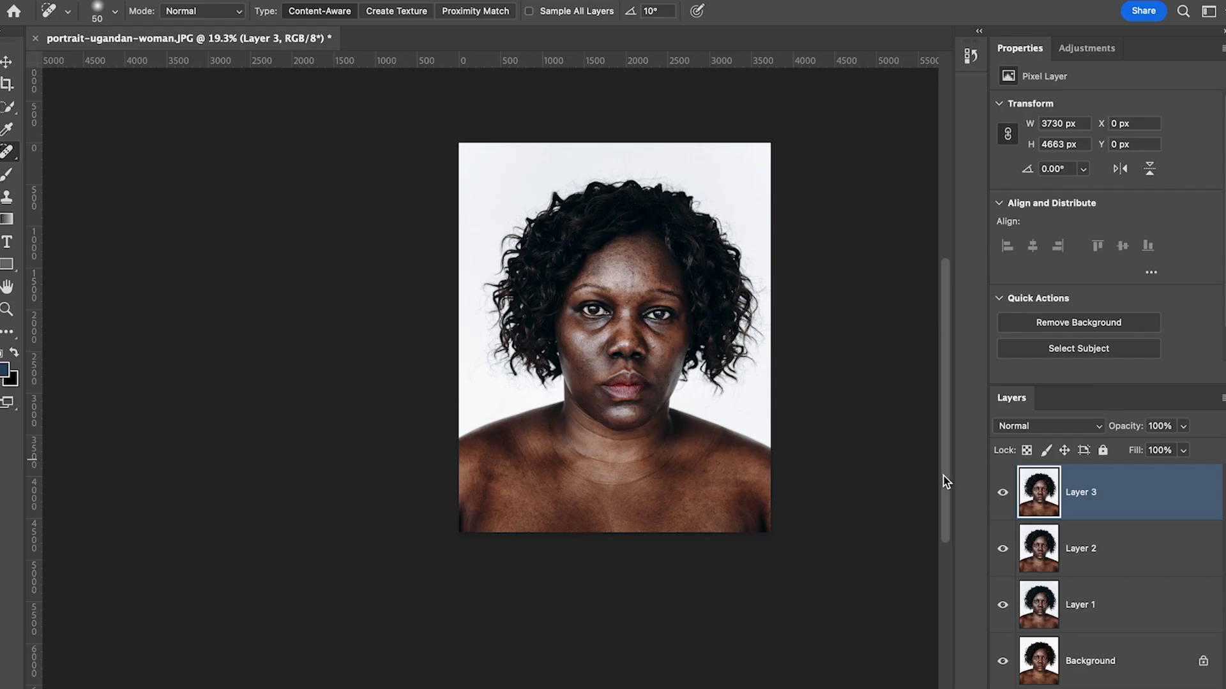
Outline the darker areas of the chest, shoulders and neck sides with the Patch tool, adding each area to one selection
key("j")
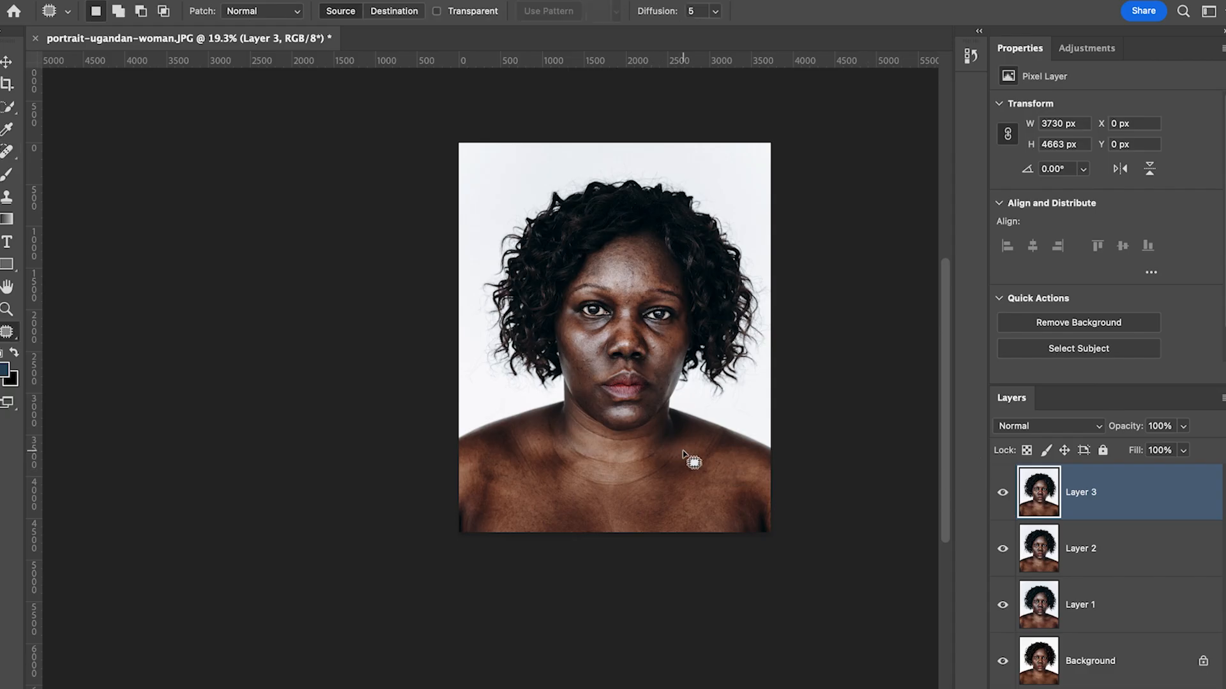
scroll(683, 454, "up", 3)
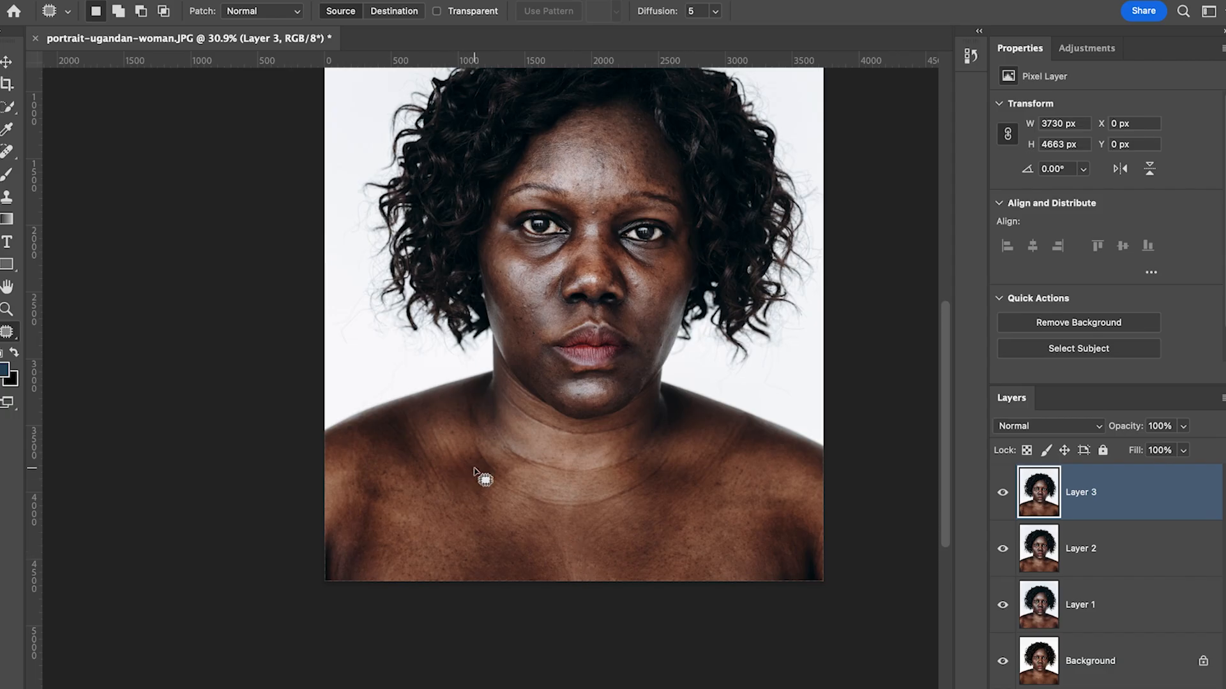
mouse_move(493, 528)
left_mouse_down()
mouse_move(462, 526)
mouse_move(445, 561)
mouse_move(454, 589)
mouse_move(569, 590)
mouse_move(575, 550)
mouse_move(560, 523)
mouse_move(488, 521)
left_mouse_up()
left_click(118, 11)
mouse_move(329, 453)
left_mouse_down()
mouse_move(361, 501)
mouse_move(317, 521)
mouse_move(317, 576)
mouse_move(387, 579)
mouse_move(405, 476)
mouse_move(477, 501)
mouse_move(511, 471)
mouse_move(471, 443)
mouse_move(435, 450)
mouse_move(419, 427)
mouse_move(500, 419)
mouse_move(507, 353)
mouse_move(483, 342)
mouse_move(467, 365)
mouse_move(306, 442)
left_mouse_up()
mouse_move(616, 442)
left_mouse_down()
mouse_move(616, 474)
mouse_move(639, 490)
mouse_move(623, 546)
mouse_move(641, 567)
mouse_move(666, 558)
mouse_move(727, 463)
mouse_move(720, 446)
mouse_move(618, 443)
left_mouse_up()
mouse_move(763, 495)
left_mouse_down()
mouse_move(739, 576)
mouse_move(831, 602)
mouse_move(837, 557)
mouse_move(801, 495)
left_mouse_up()
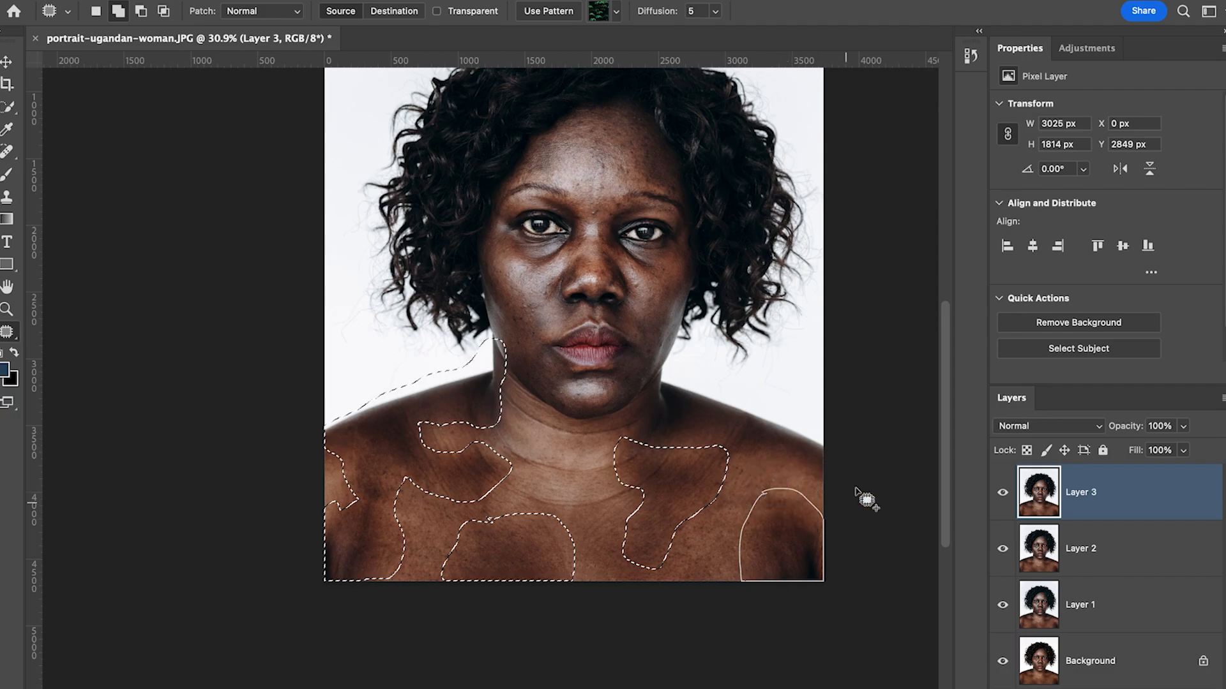
mouse_move(731, 452)
left_mouse_down()
mouse_move(777, 460)
mouse_move(828, 440)
mouse_move(692, 372)
mouse_move(650, 381)
mouse_move(638, 439)
mouse_move(734, 454)
mouse_move(832, 504)
left_mouse_up()
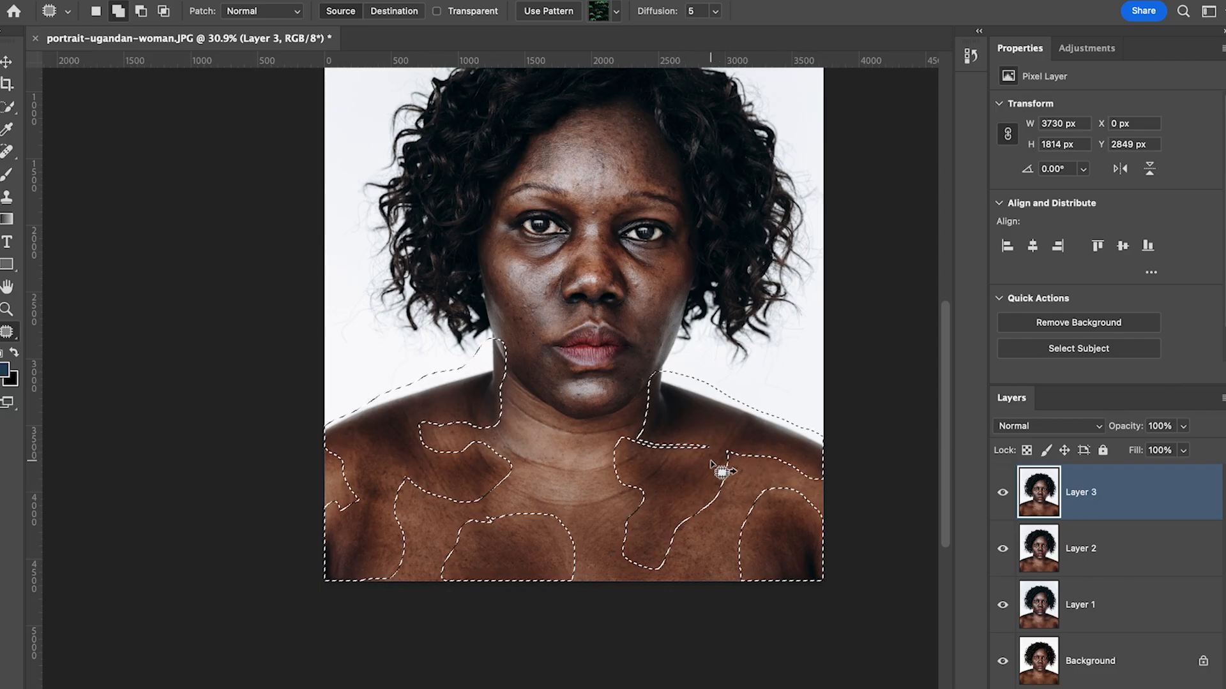
Subtract the lighter strip along the image-right collarbone from the selection and return the Patch tool to adding areas
mouse_move(654, 450)
left_mouse_down()
mouse_move(634, 438)
mouse_move(640, 454)
left_mouse_up()
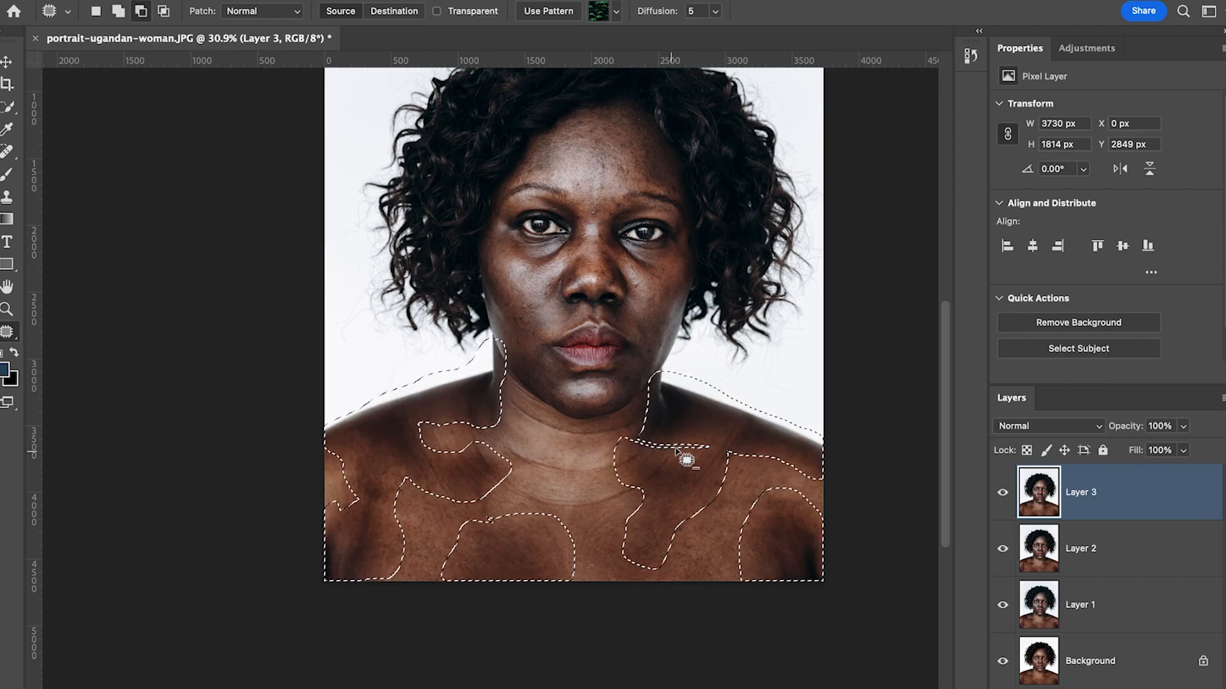
mouse_move(690, 447)
left_mouse_down()
mouse_move(657, 446)
mouse_move(706, 455)
mouse_move(700, 440)
mouse_move(706, 458)
mouse_move(641, 433)
mouse_move(642, 450)
mouse_move(651, 429)
mouse_move(699, 471)
mouse_move(670, 470)
mouse_move(697, 443)
mouse_move(709, 461)
left_mouse_up()
left_click(118, 11)
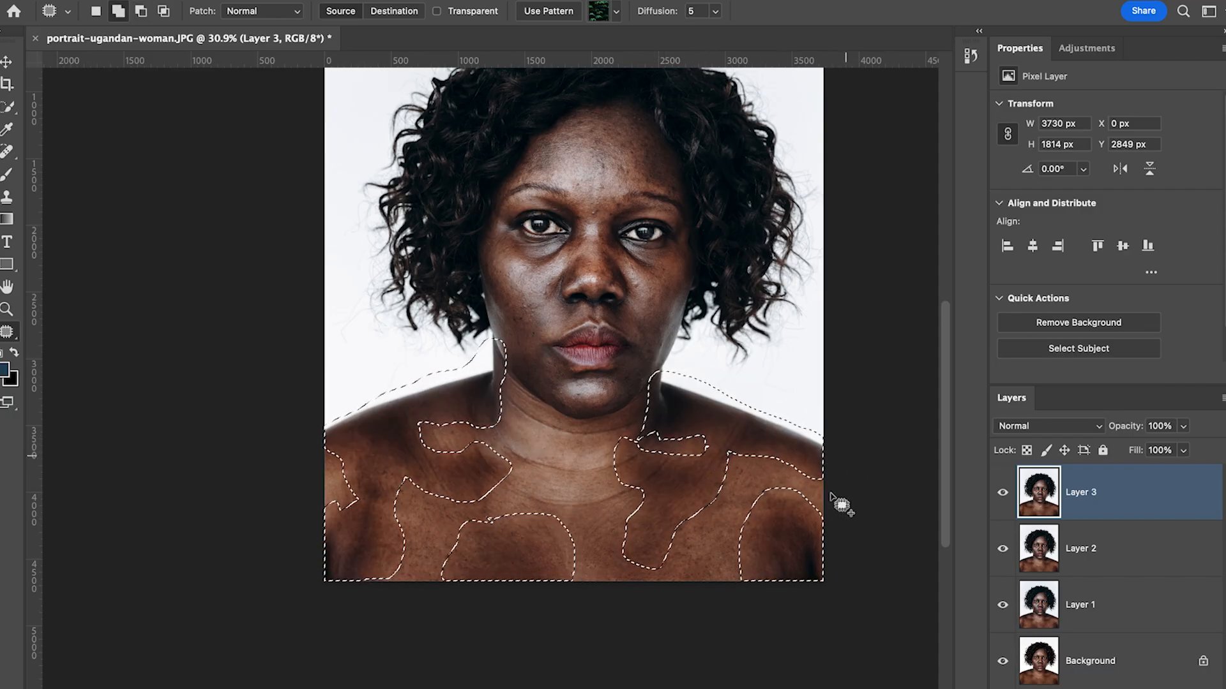
Feather the selection by 12 pixels and add a Curves adjustment layer masked to it
right_click(734, 399)
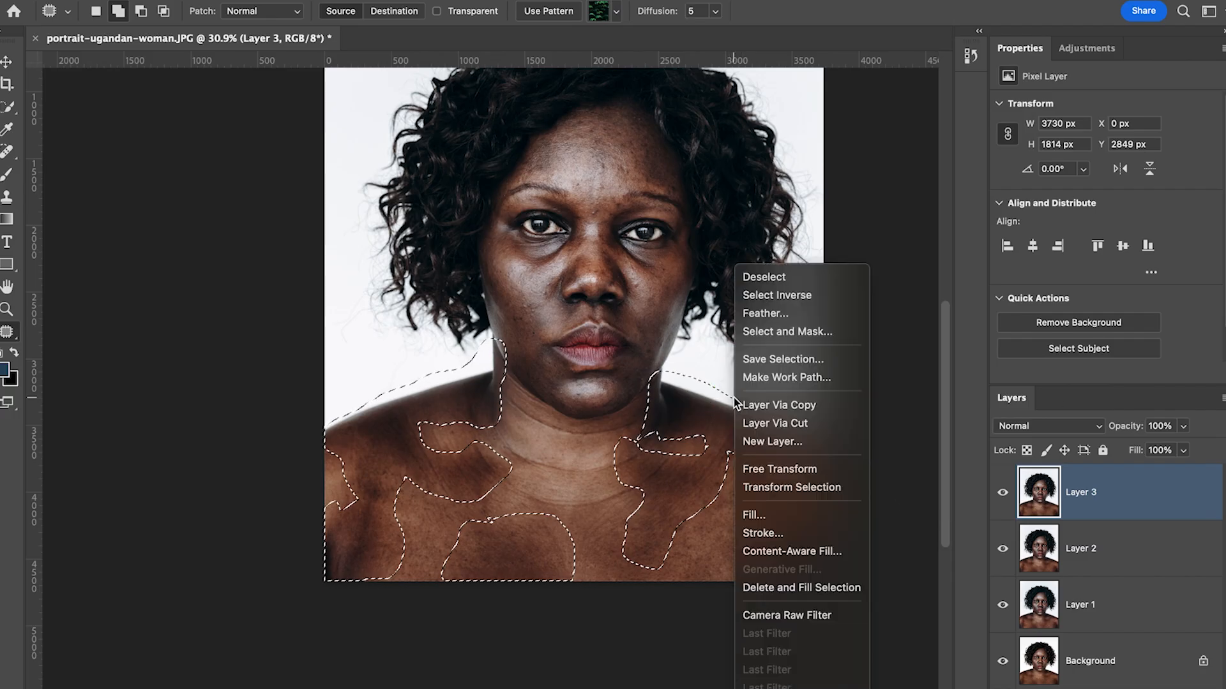
left_click(776, 315)
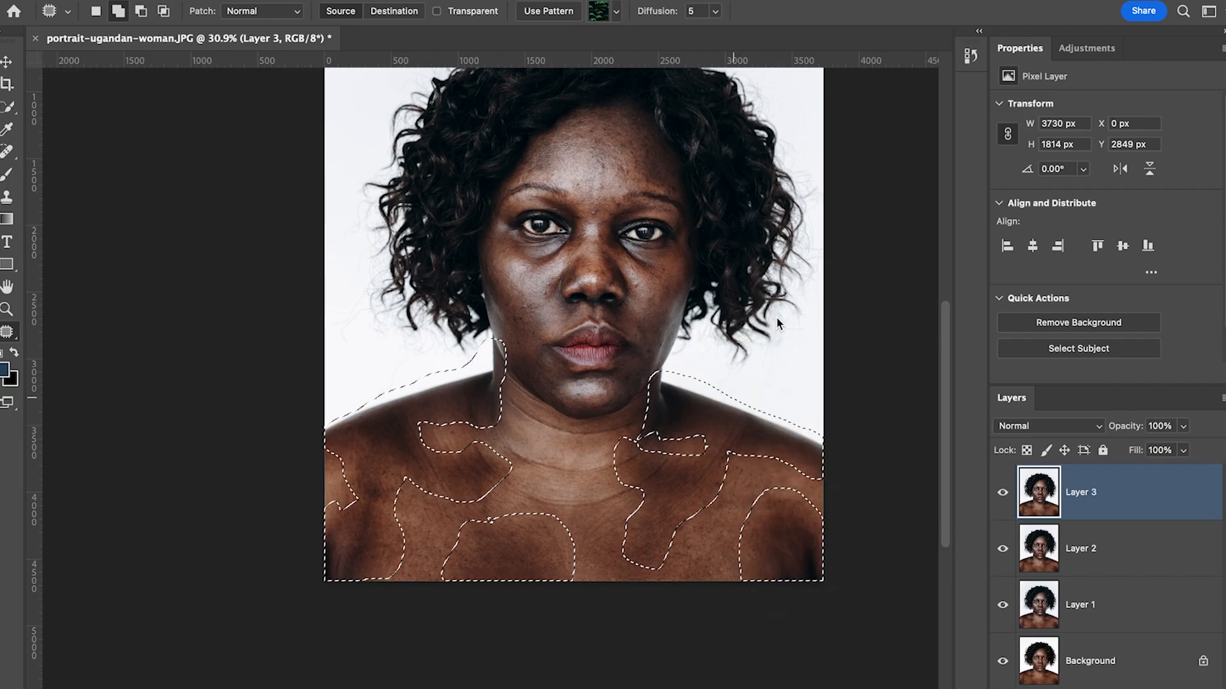
type("12")
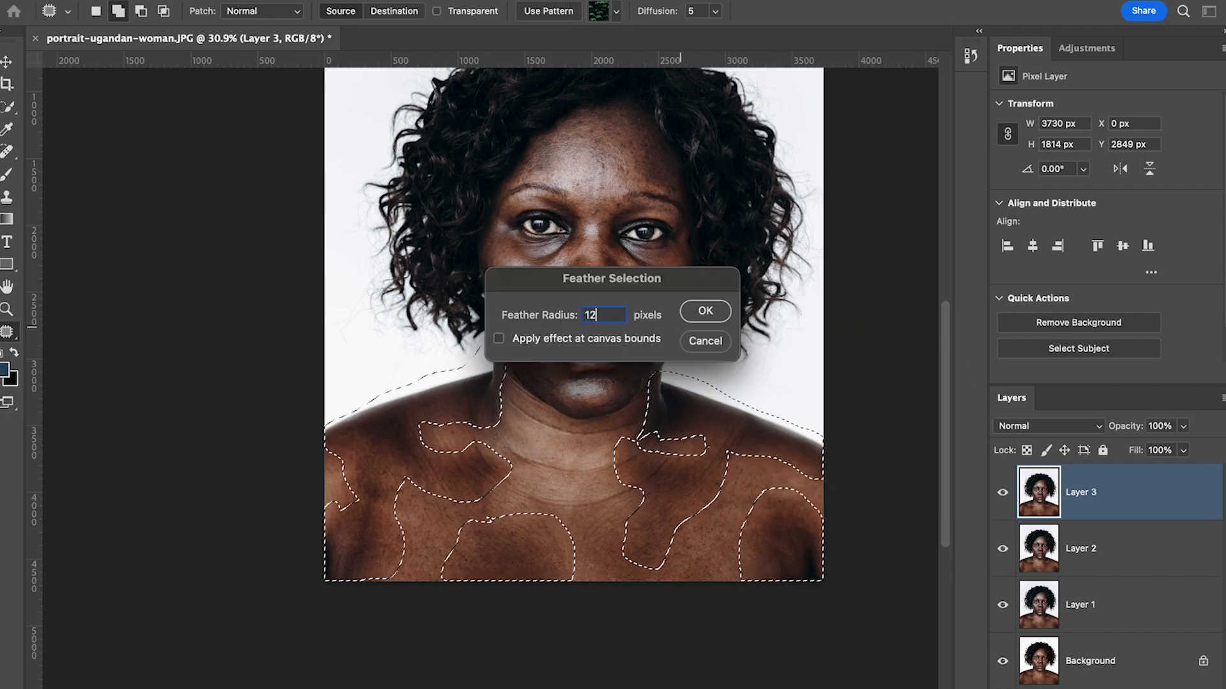
left_click(722, 311)
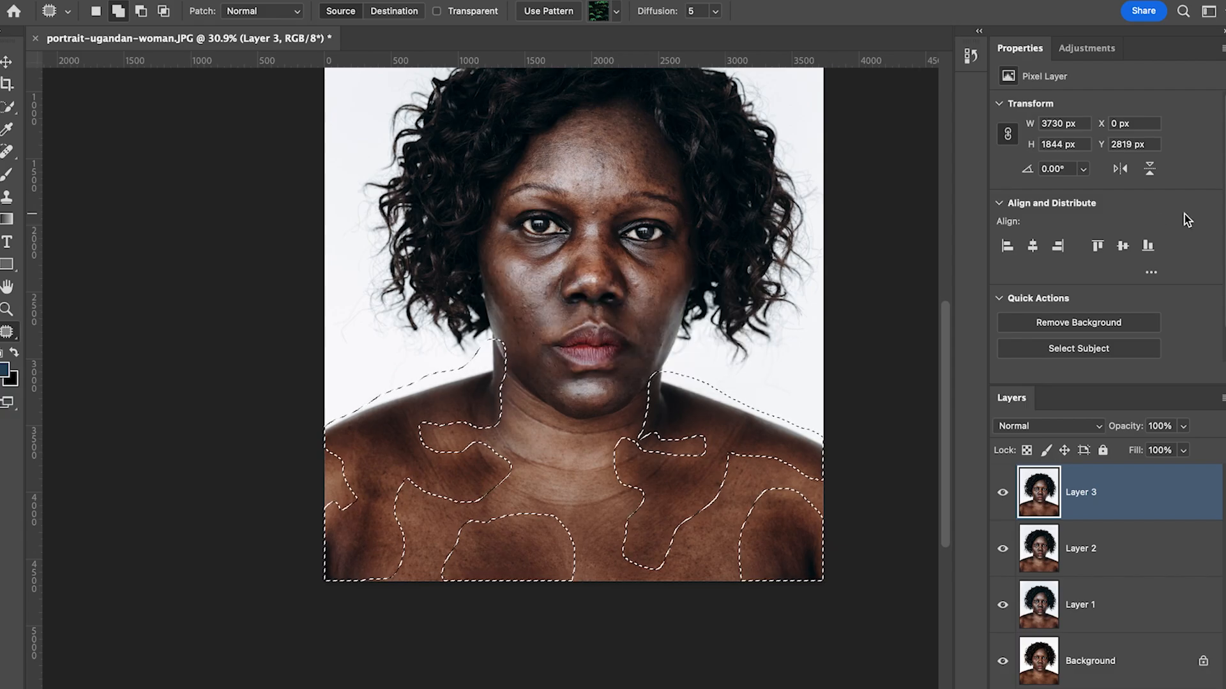
left_click(1085, 50)
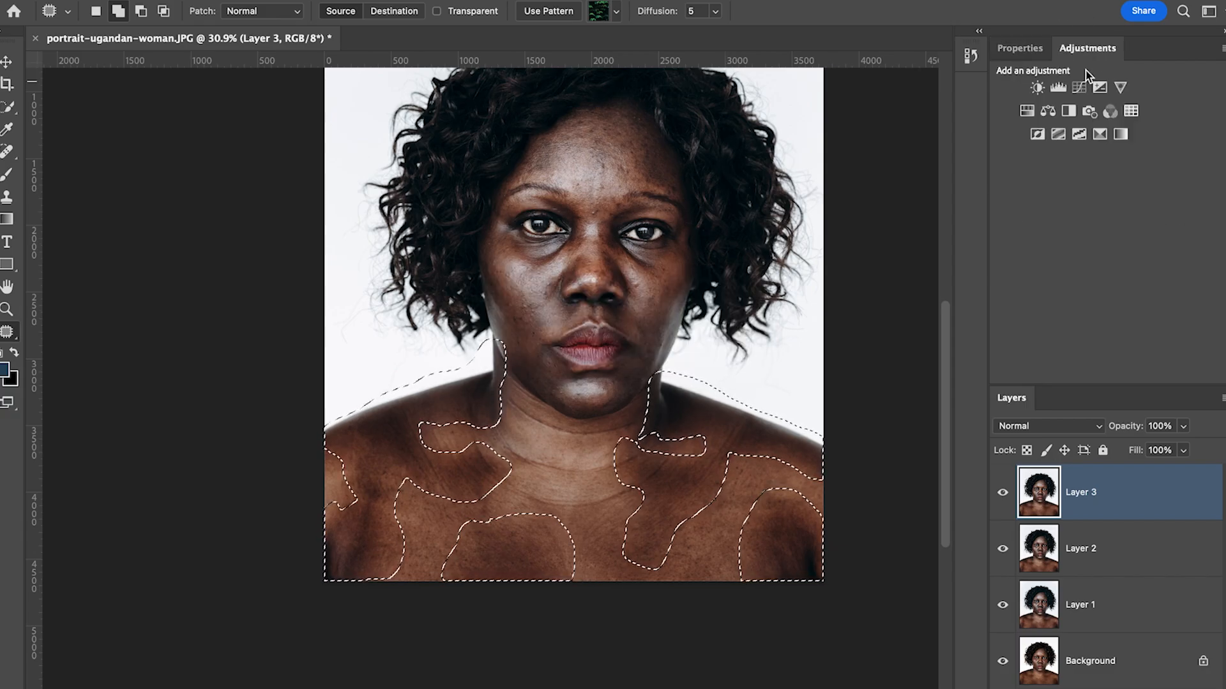
left_click(1080, 88)
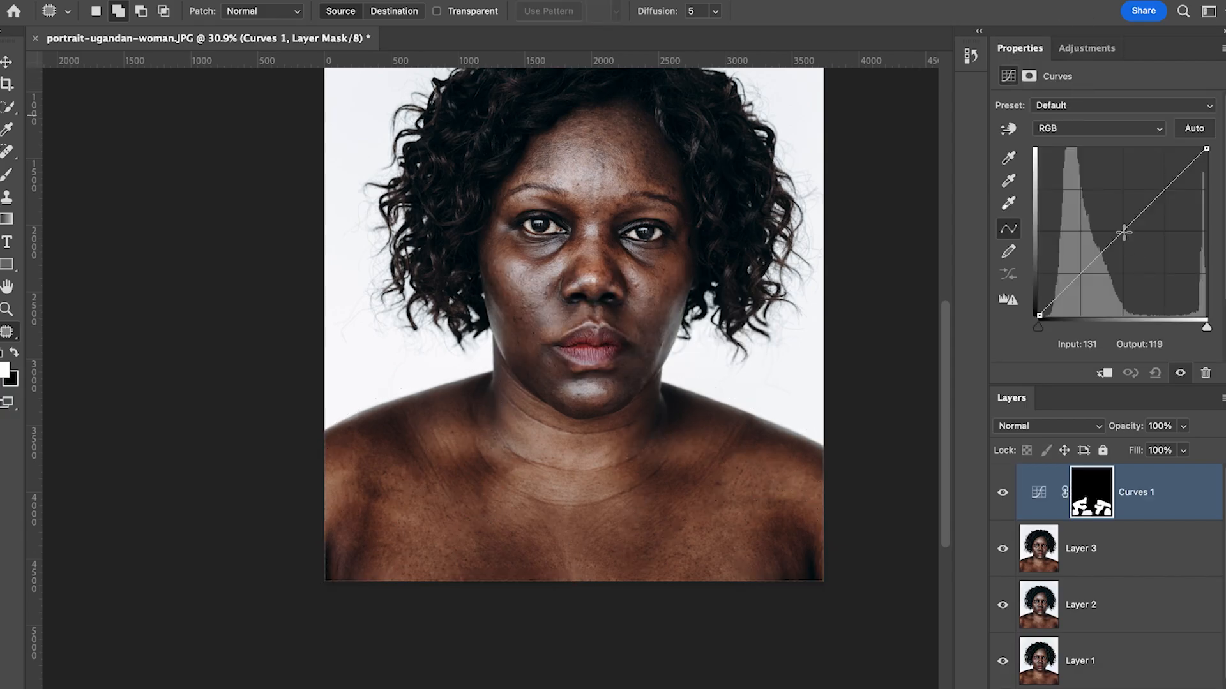
Try brightening the masked skin with a Curves midpoint at input 126 and output 146, and undo that curve change
left_click_drag(1124, 231, 1122, 220)
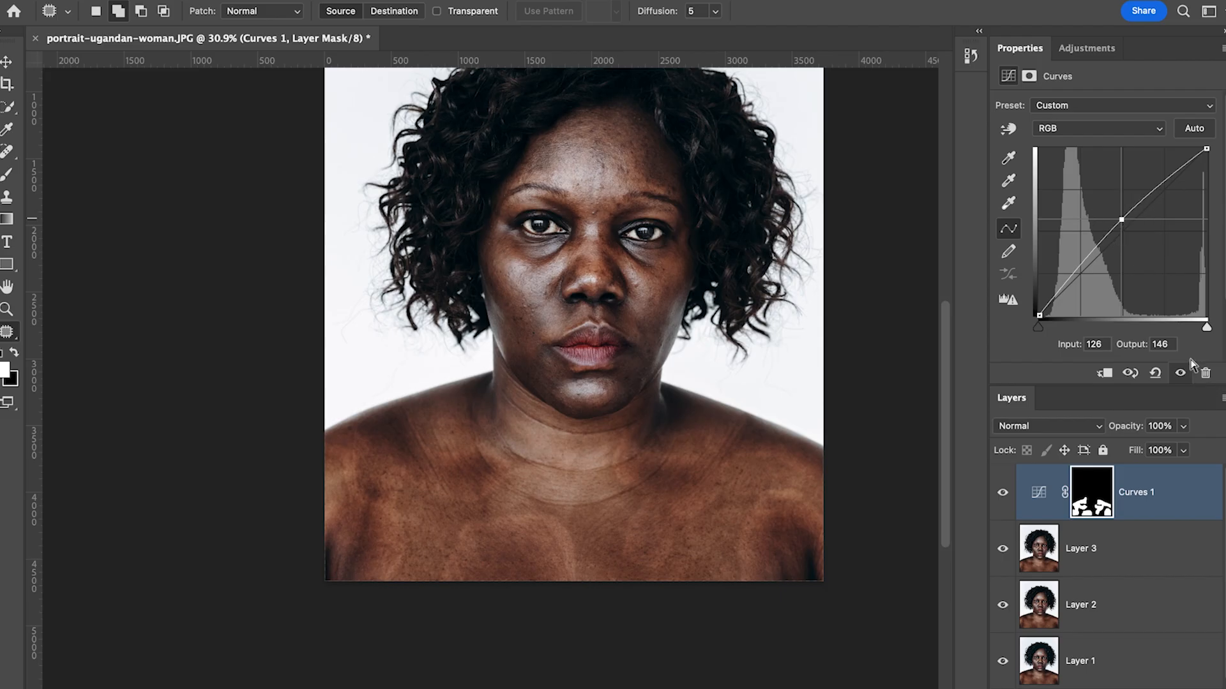
key("super+z")
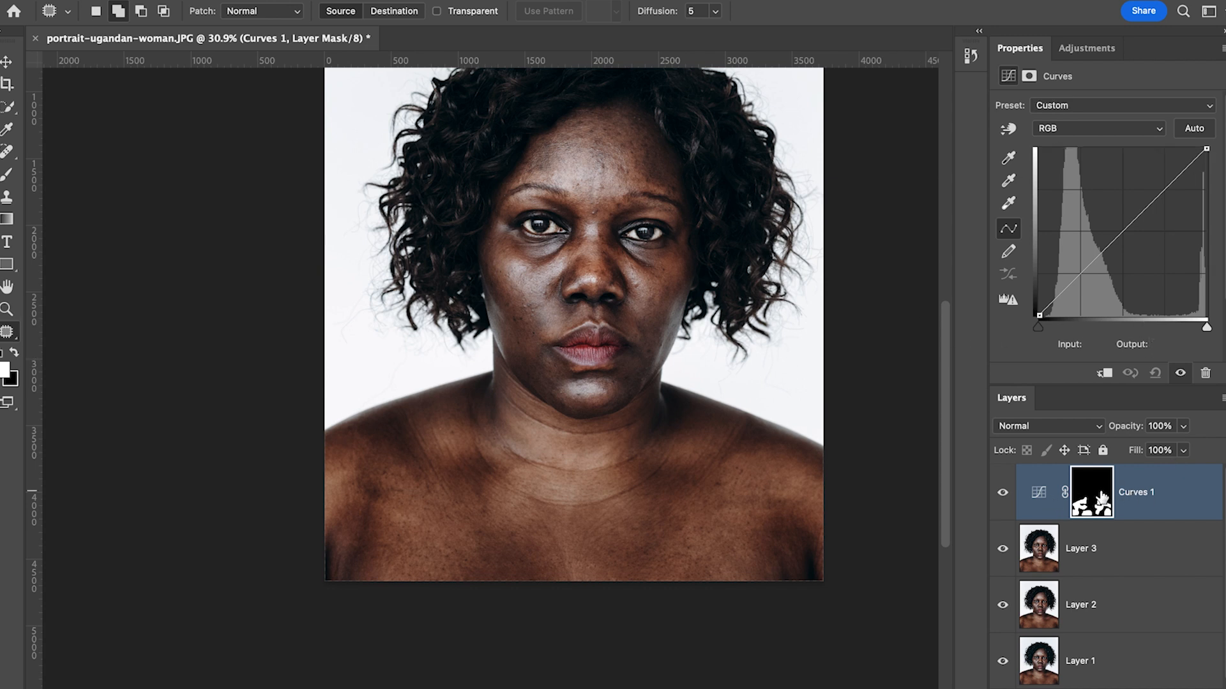
Delete the masked Curves adjustment layer above Layer 3
key("BackSpace")
key("BackSpace")
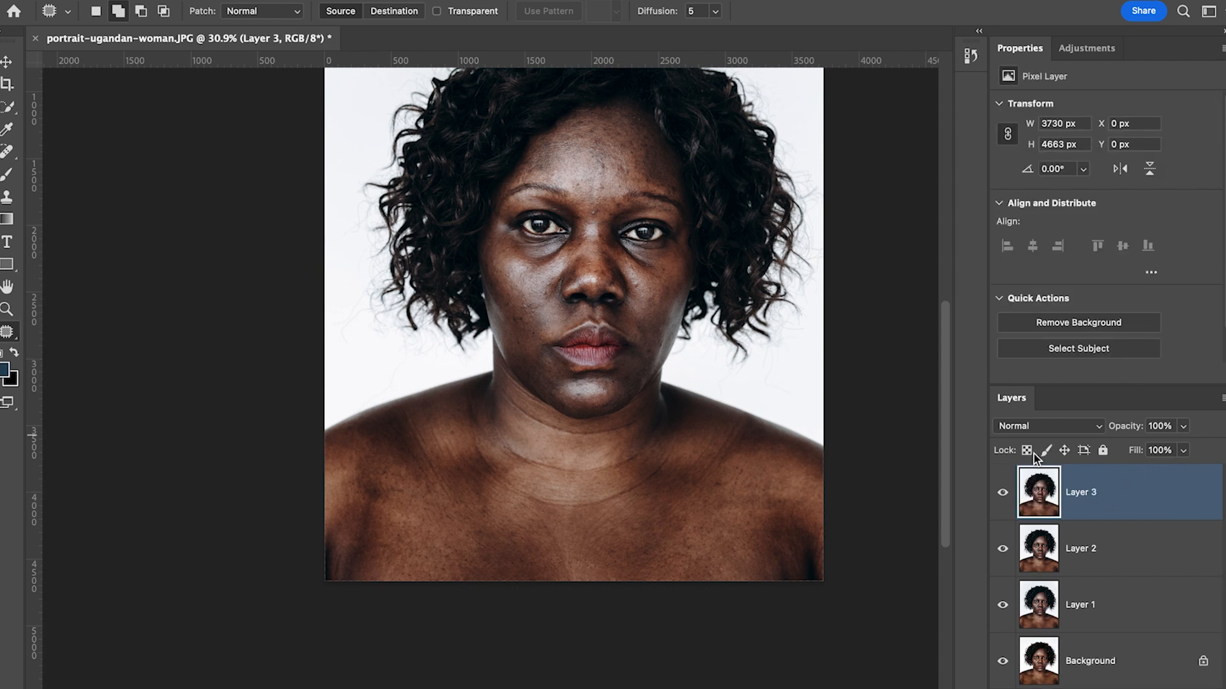
scroll(894, 498, "up", 2)
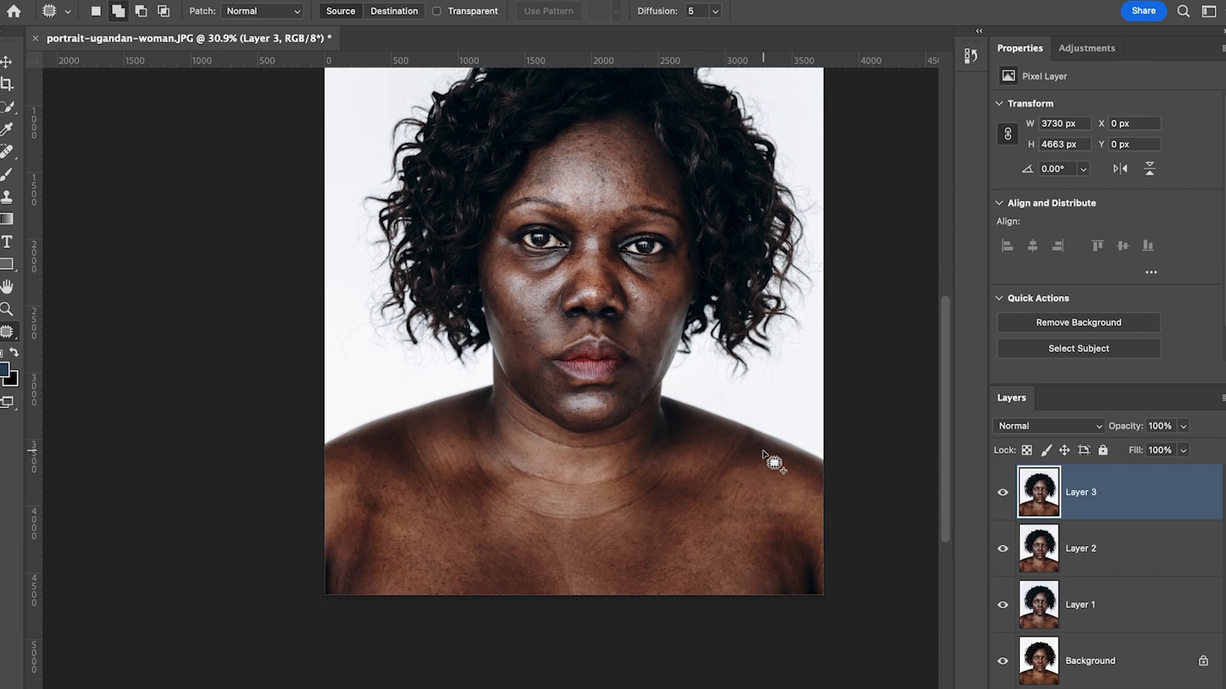
Add a new Curves adjustment layer above Layer 3 and raise its midpoint to input 110, output 168
left_click(1004, 493)
left_click(1104, 53)
left_click(1079, 87)
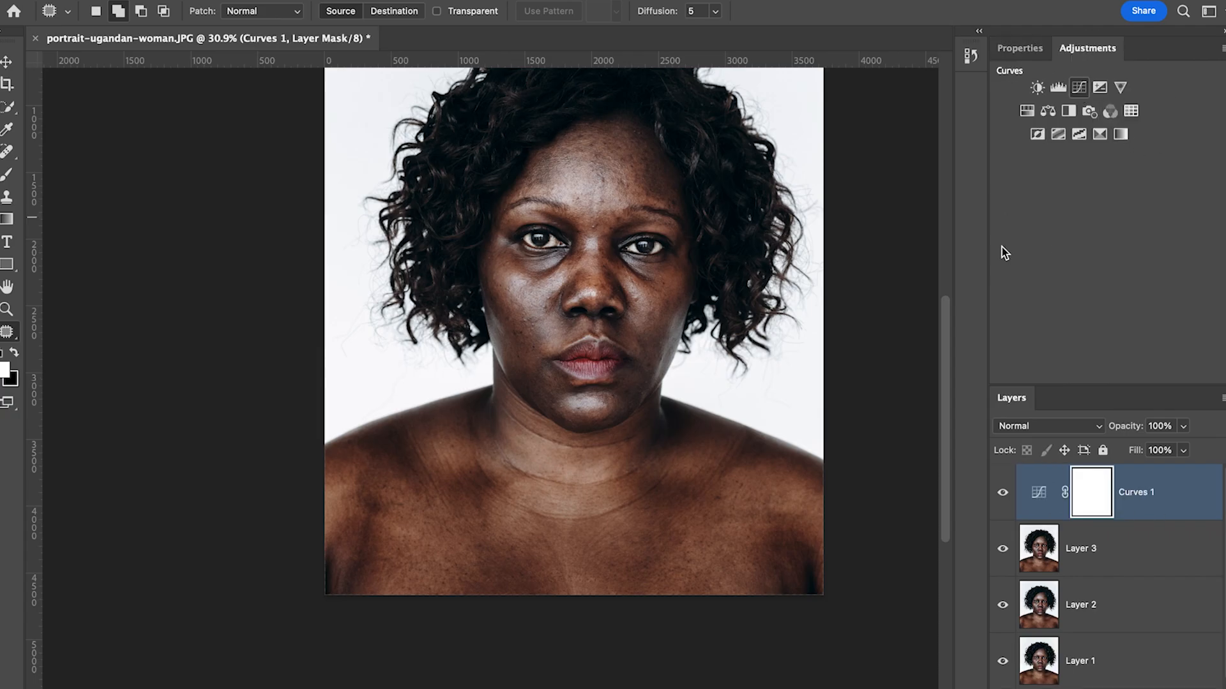
left_click_drag(1122, 229, 1111, 206)
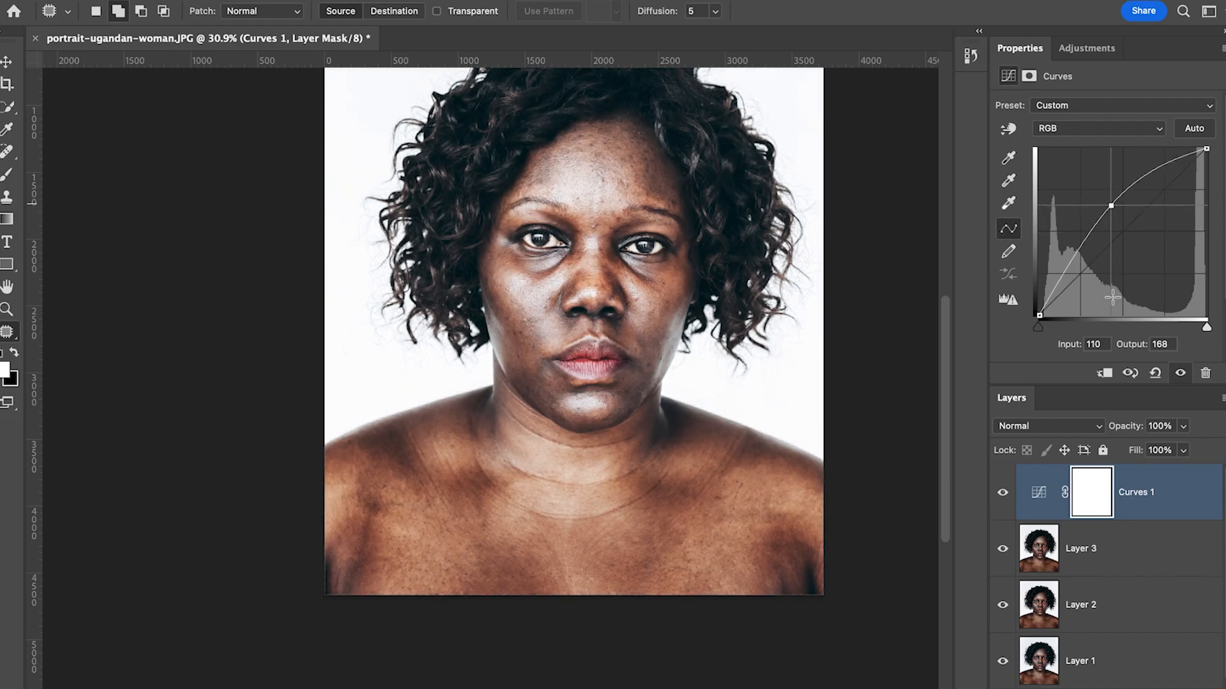
Set the Curves layer's blend mode to Screen and invert its mask to black
left_click(1050, 428)
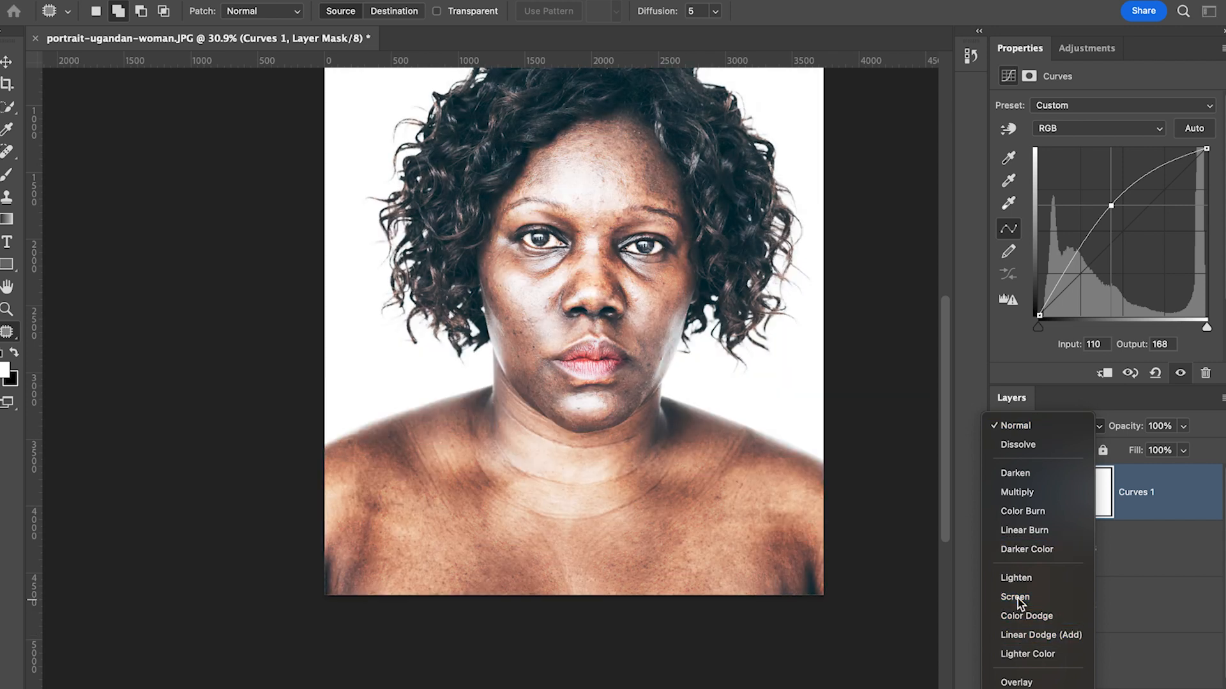
left_click(1018, 600)
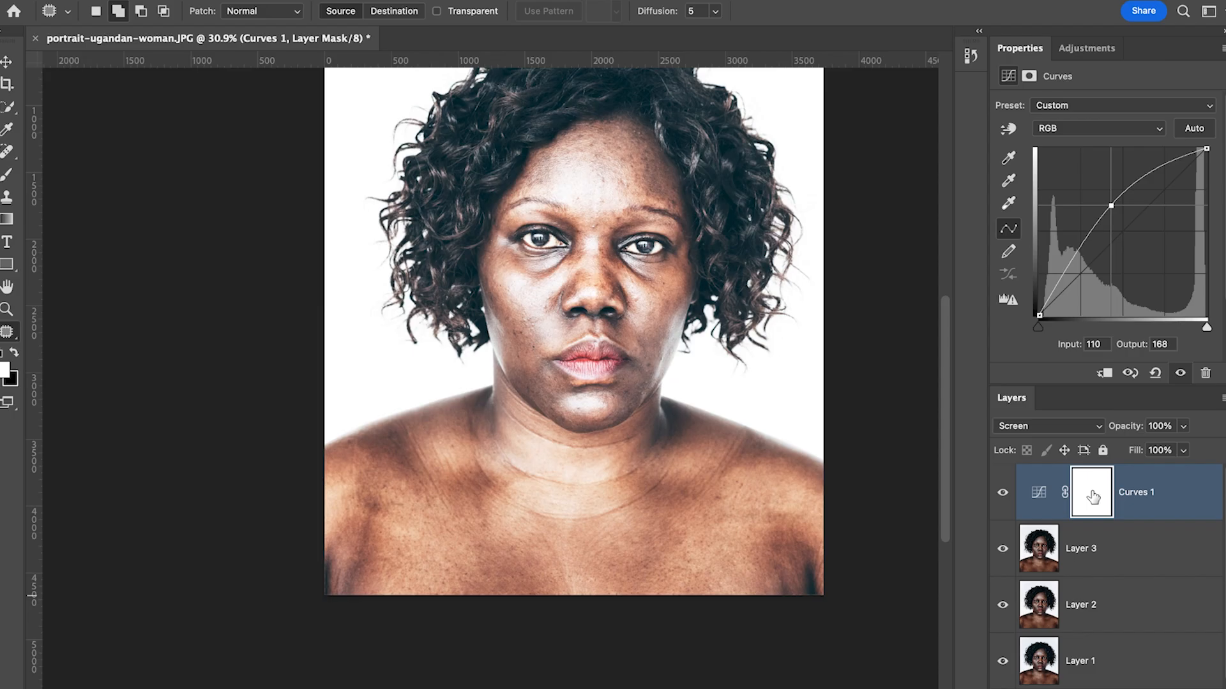
key("super+i")
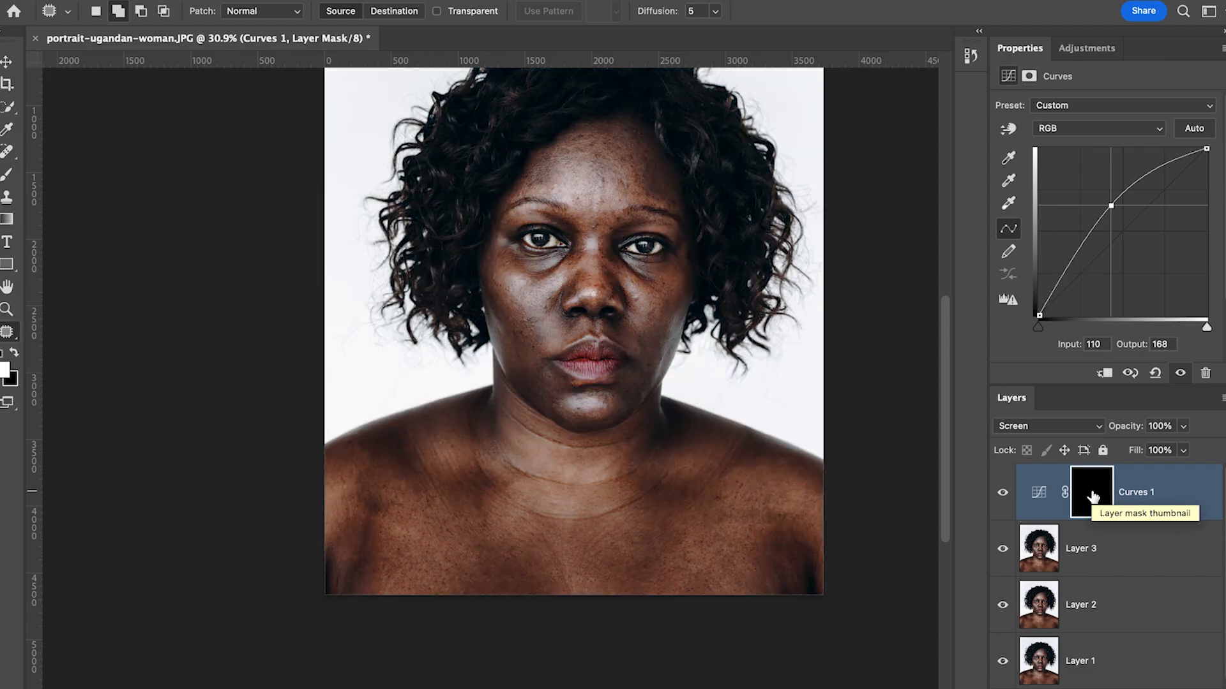
Switch to the Brush tool with 15% opacity and 15% flow
left_click(8, 175)
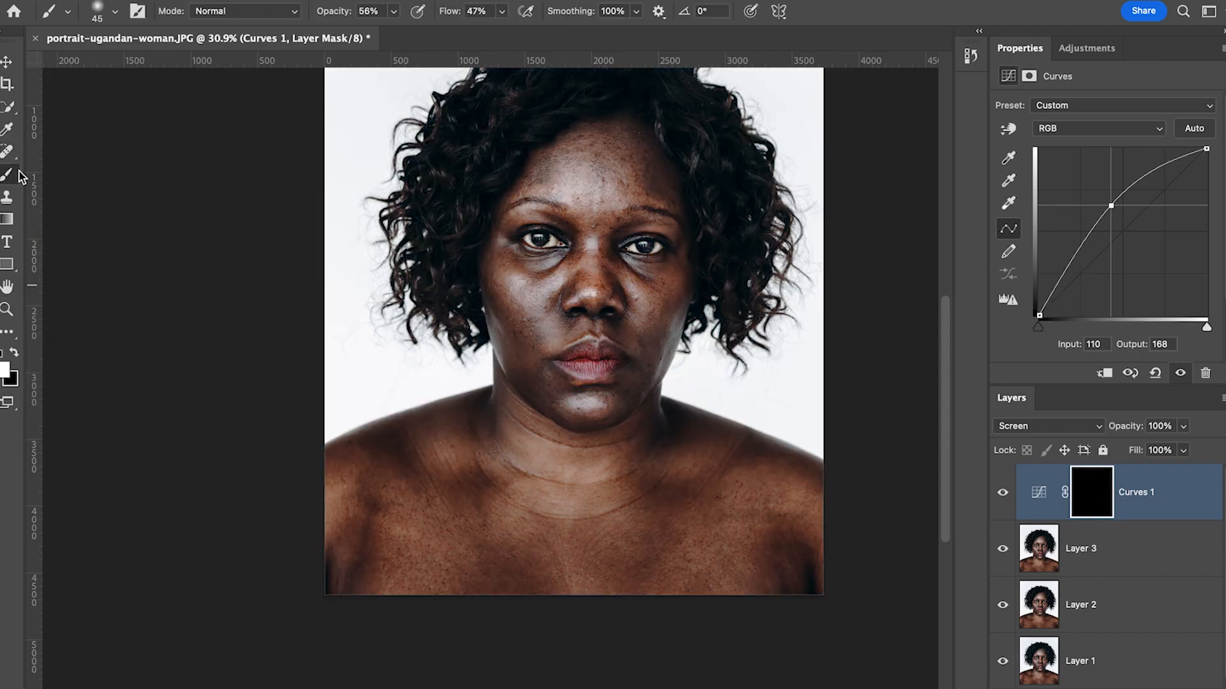
left_click(395, 12)
left_click_drag(366, 33, 360, 33)
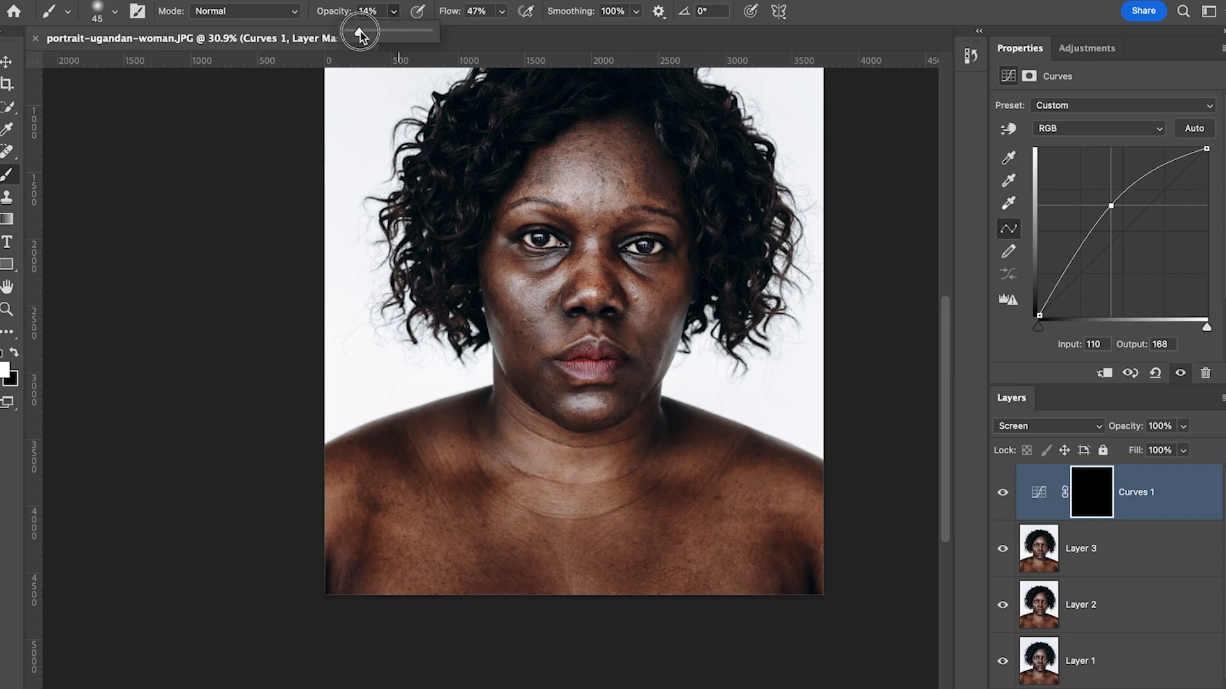
left_click(502, 11)
left_click_drag(502, 30, 488, 36)
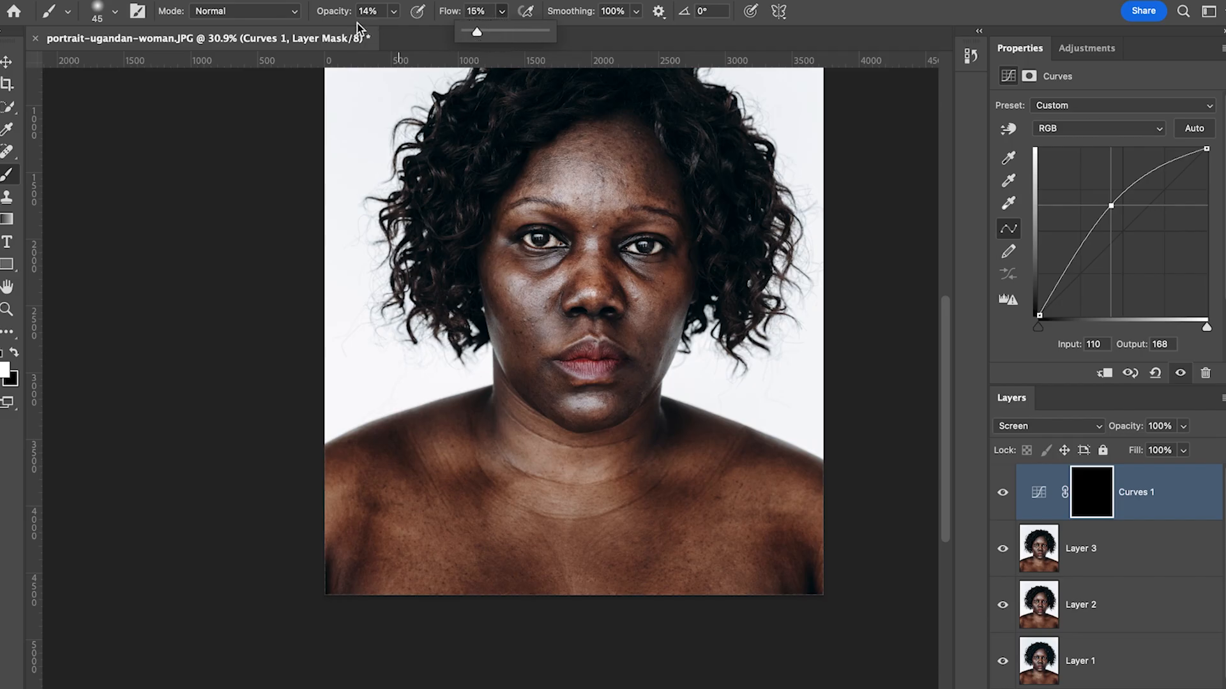
left_click(391, 12)
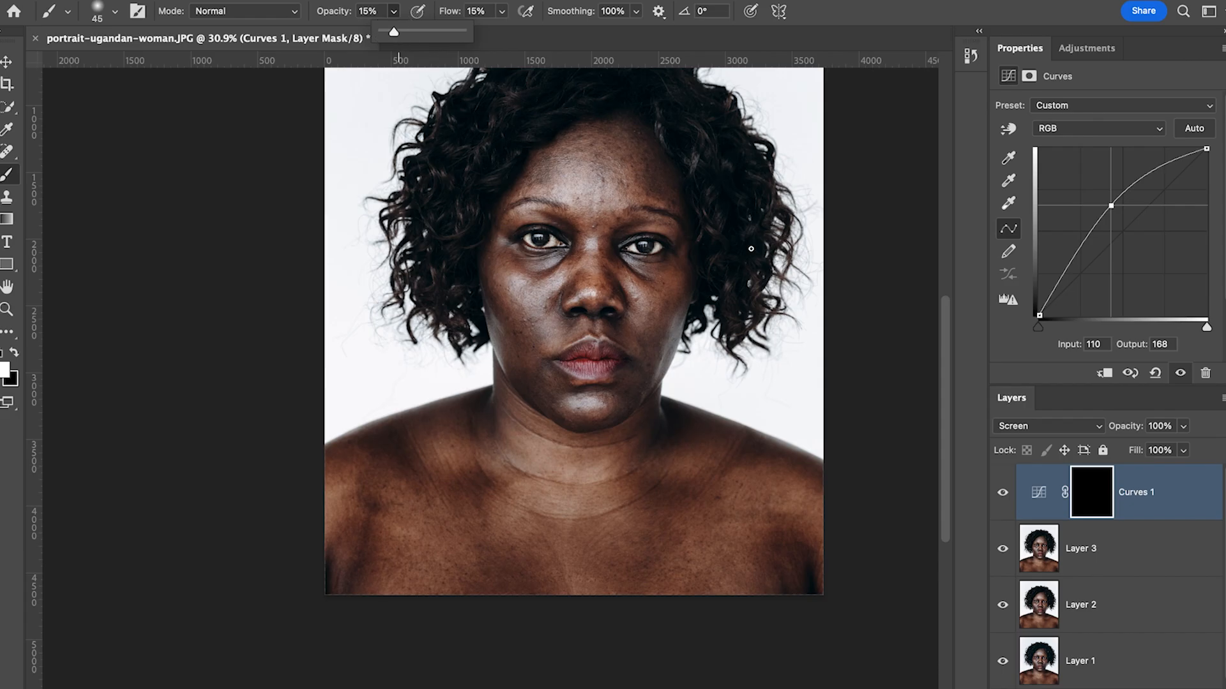
left_click(759, 357)
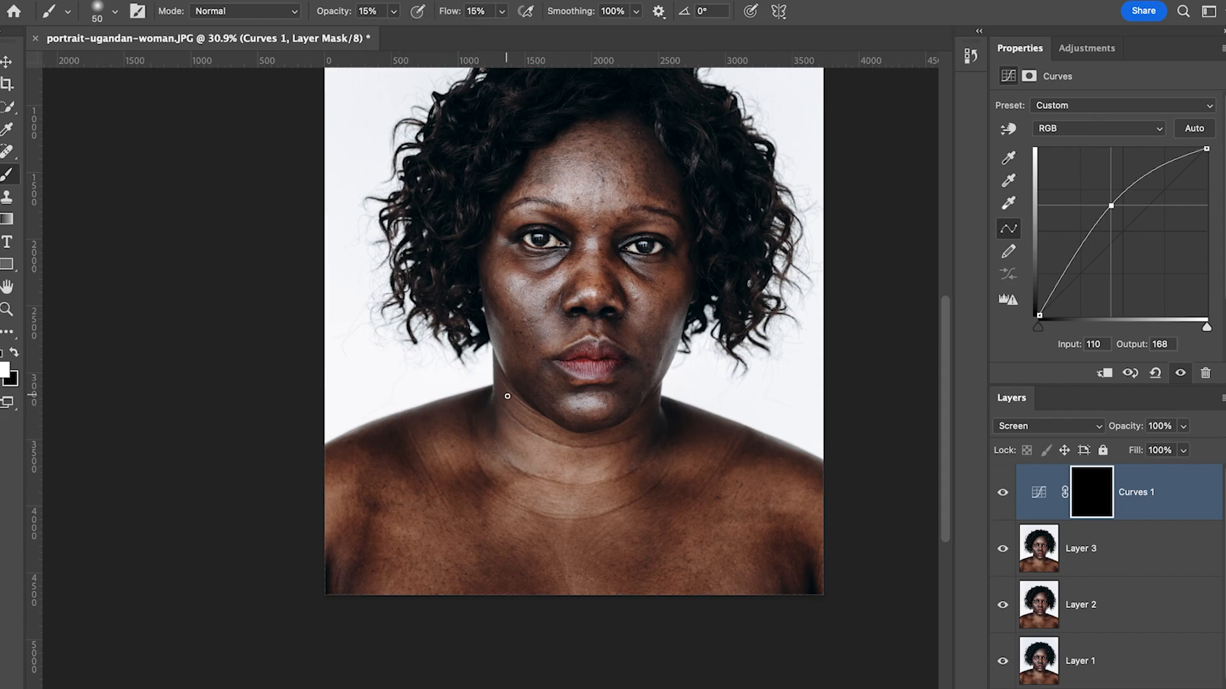
Enlarge the brush and paint white on the Curves mask over the dark patches of the image-left collarbone and chest
scroll(407, 445, "up", 2)
key("bracketright")
scroll(432, 470, "down", 7)
key("bracketright")
key("bracketright")
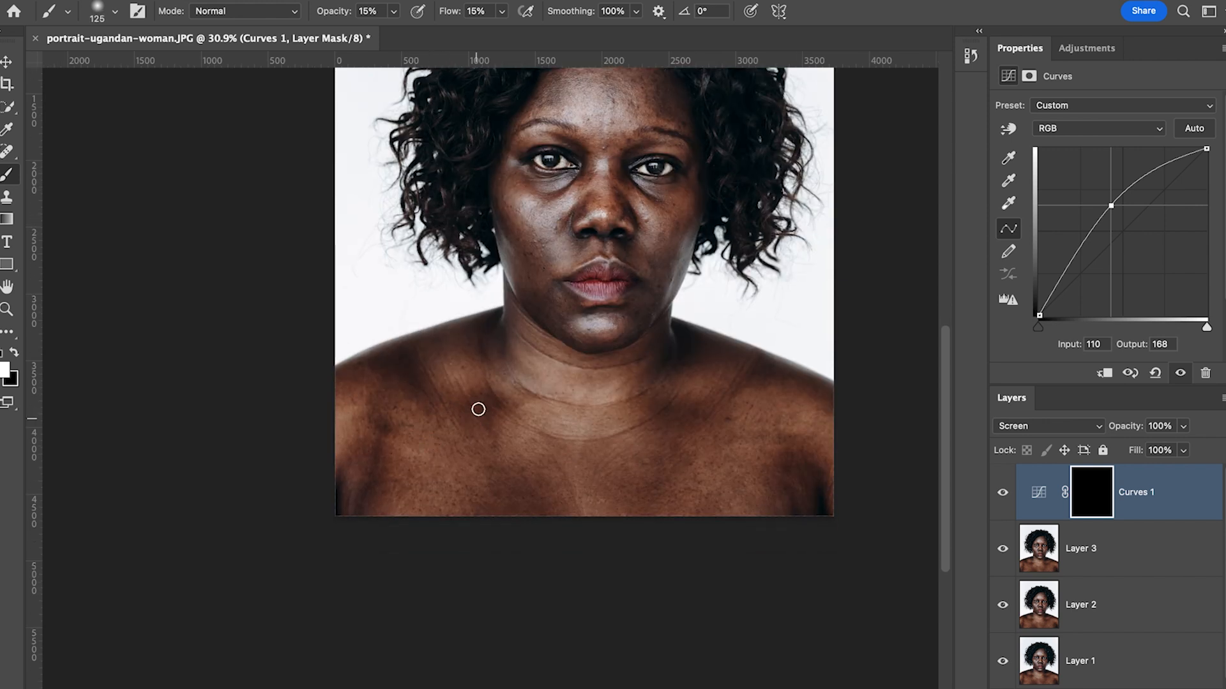
key("bracketright")
key("bracketright")
mouse_move(492, 384)
left_mouse_down()
mouse_move(476, 389)
mouse_move(489, 395)
mouse_move(471, 382)
left_mouse_up()
key("bracketleft")
key("bracketright")
key("bracketright")
mouse_move(498, 484)
left_mouse_down()
mouse_move(506, 462)
mouse_move(521, 472)
mouse_move(536, 523)
mouse_move(465, 487)
mouse_move(534, 515)
mouse_move(513, 468)
left_mouse_up()
Paint white over the dark patches of the image-right chest and shoulder, and compare with the Curves layer hidden
key("bracketright")
mouse_move(797, 441)
left_mouse_down()
mouse_move(768, 428)
mouse_move(806, 435)
mouse_move(790, 421)
mouse_move(775, 435)
mouse_move(793, 467)
mouse_move(803, 442)
mouse_move(787, 452)
mouse_move(749, 434)
mouse_move(775, 478)
mouse_move(776, 418)
mouse_move(799, 485)
left_mouse_up()
key("bracketleft")
key("bracketleft")
mouse_move(679, 388)
left_mouse_down()
mouse_move(668, 391)
mouse_move(696, 398)
mouse_move(684, 383)
mouse_move(659, 410)
mouse_move(670, 391)
left_mouse_up()
key("bracketleft")
left_click_drag(710, 399, 691, 405)
mouse_move(719, 386)
left_mouse_down()
mouse_move(653, 393)
mouse_move(689, 383)
left_mouse_up()
mouse_move(738, 347)
left_mouse_down()
mouse_move(804, 373)
mouse_move(745, 346)
mouse_move(813, 367)
left_mouse_up()
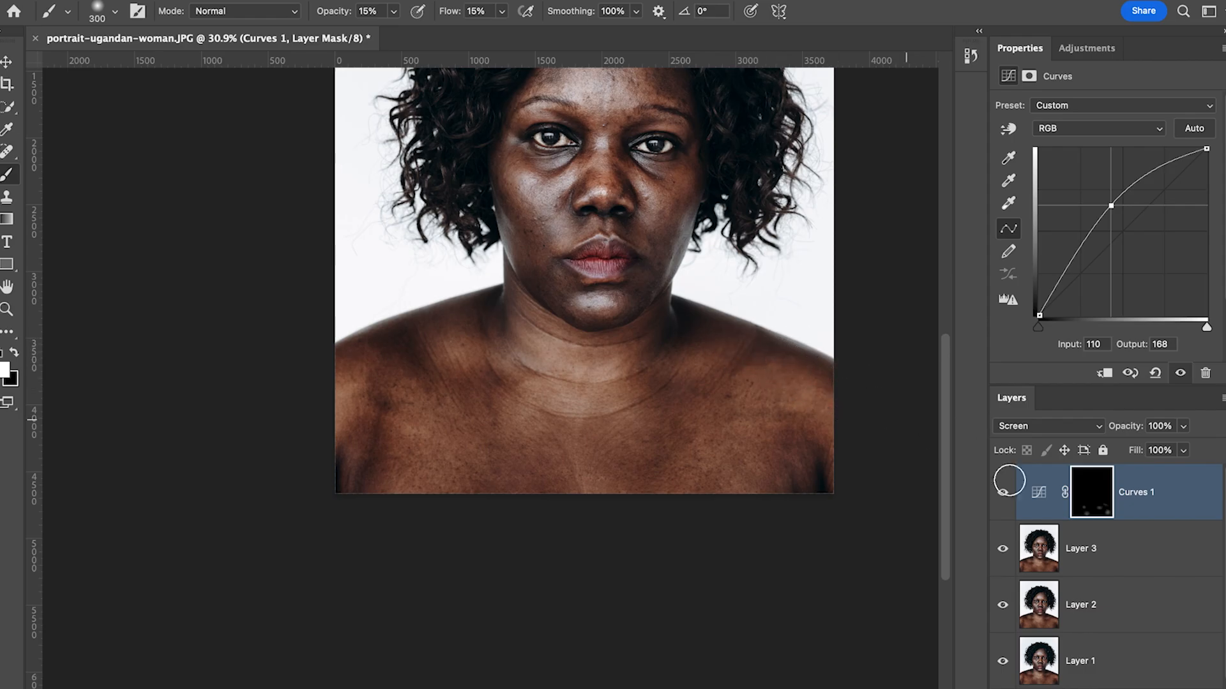
left_click(1003, 493)
left_click(1003, 493)
left_click(1002, 493)
left_click(1003, 493)
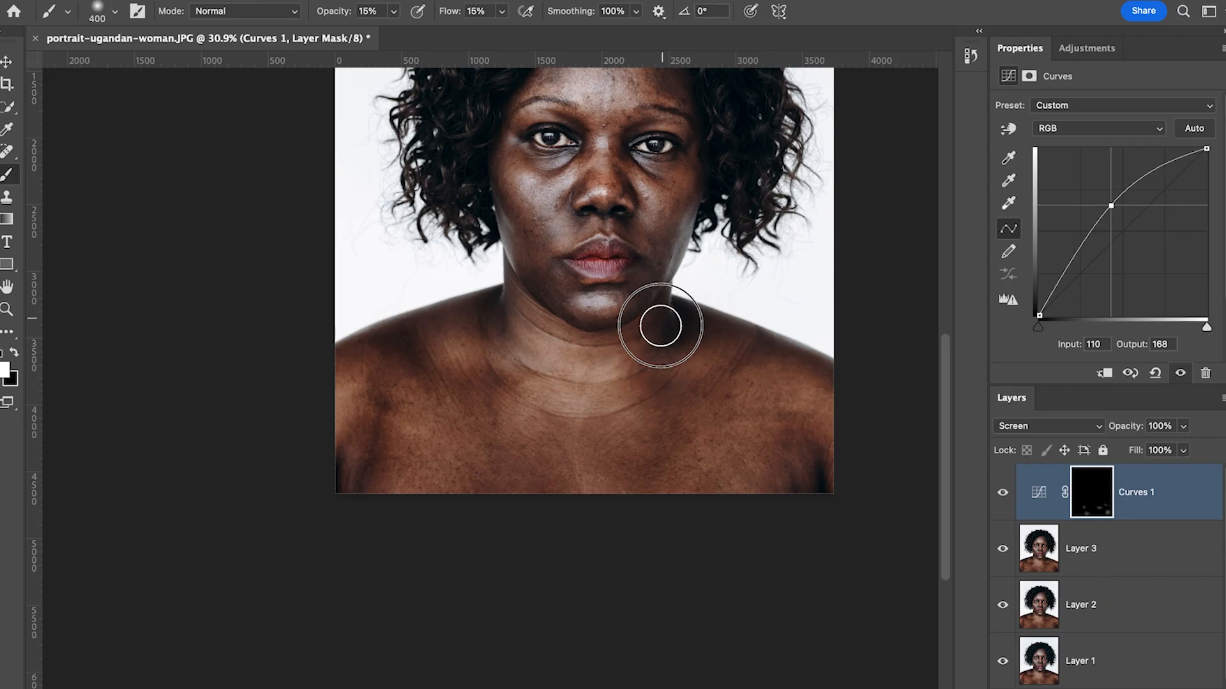
Lighten the dark areas of both shoulders and the image-left outer chest on the Curves mask, adjusting the brush size as needed
key("bracketleft")
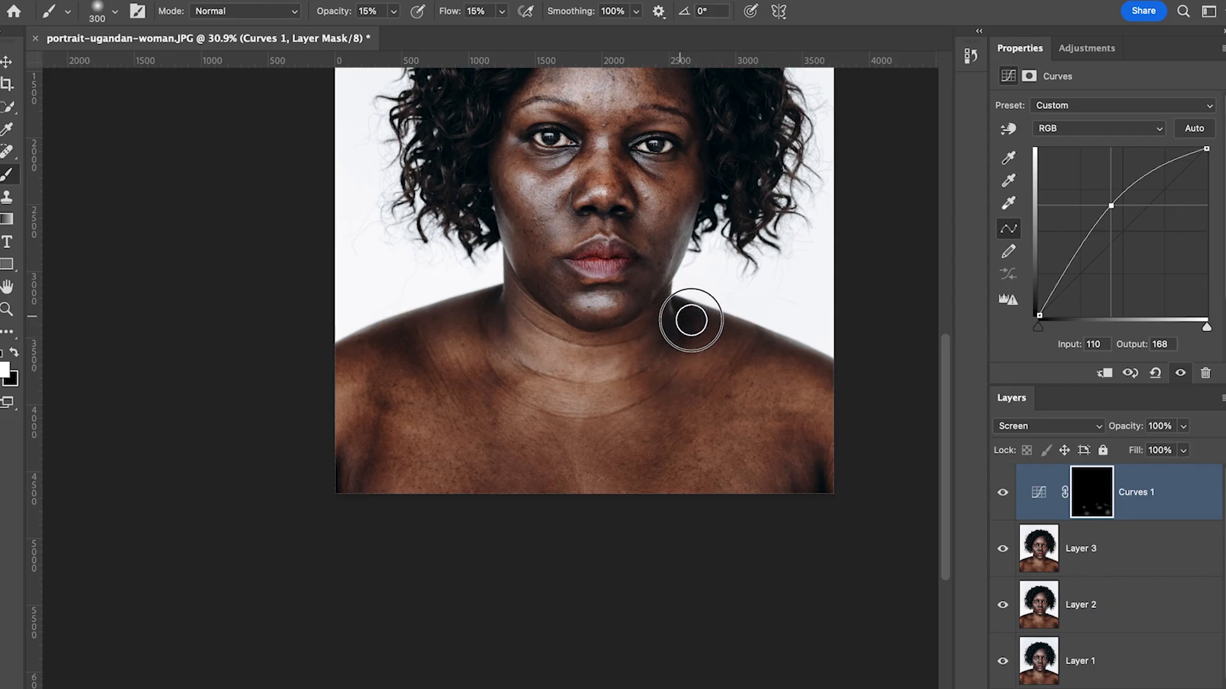
key("bracketright")
mouse_move(791, 364)
left_mouse_down()
mouse_move(754, 343)
mouse_move(819, 381)
left_mouse_up()
key("bracketleft")
mouse_move(416, 352)
left_mouse_down()
mouse_move(372, 350)
mouse_move(412, 338)
mouse_move(356, 351)
mouse_move(396, 347)
mouse_move(424, 368)
mouse_move(383, 346)
left_mouse_up()
key("bracketright")
key("bracketright")
key("bracketleft")
mouse_move(377, 392)
left_mouse_down()
mouse_move(354, 413)
mouse_move(364, 392)
mouse_move(377, 500)
mouse_move(350, 487)
mouse_move(361, 459)
left_mouse_up()
key("bracketright")
key("bracketright")
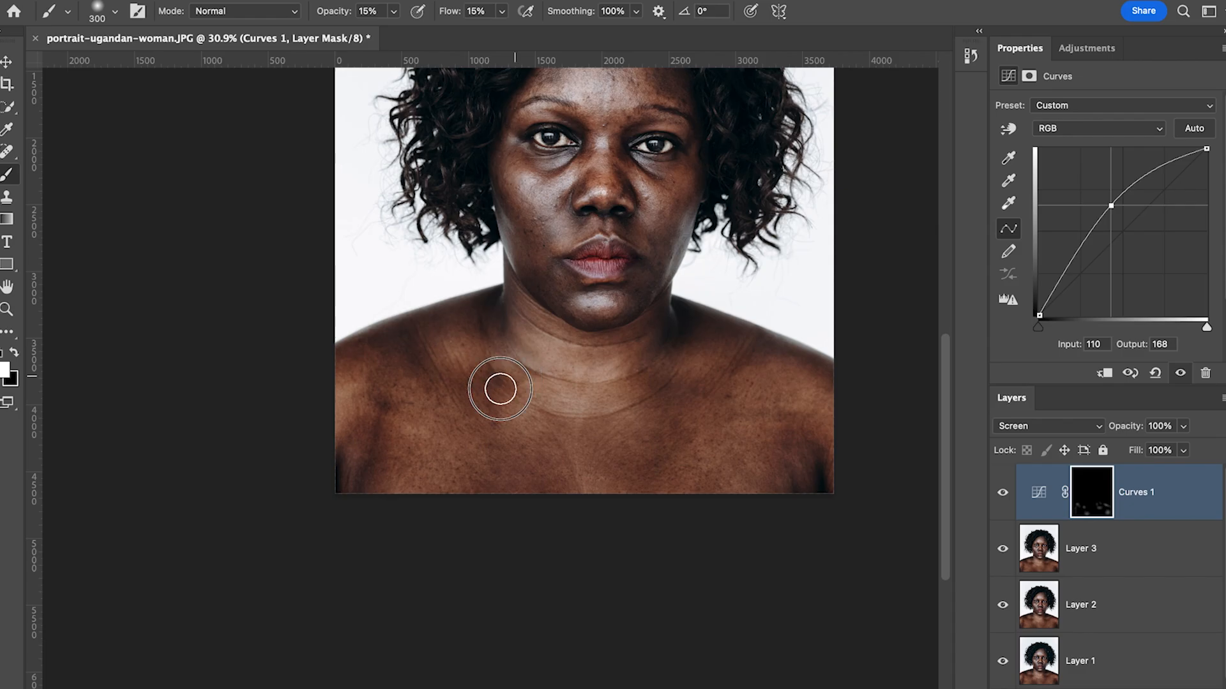
key("bracketleft")
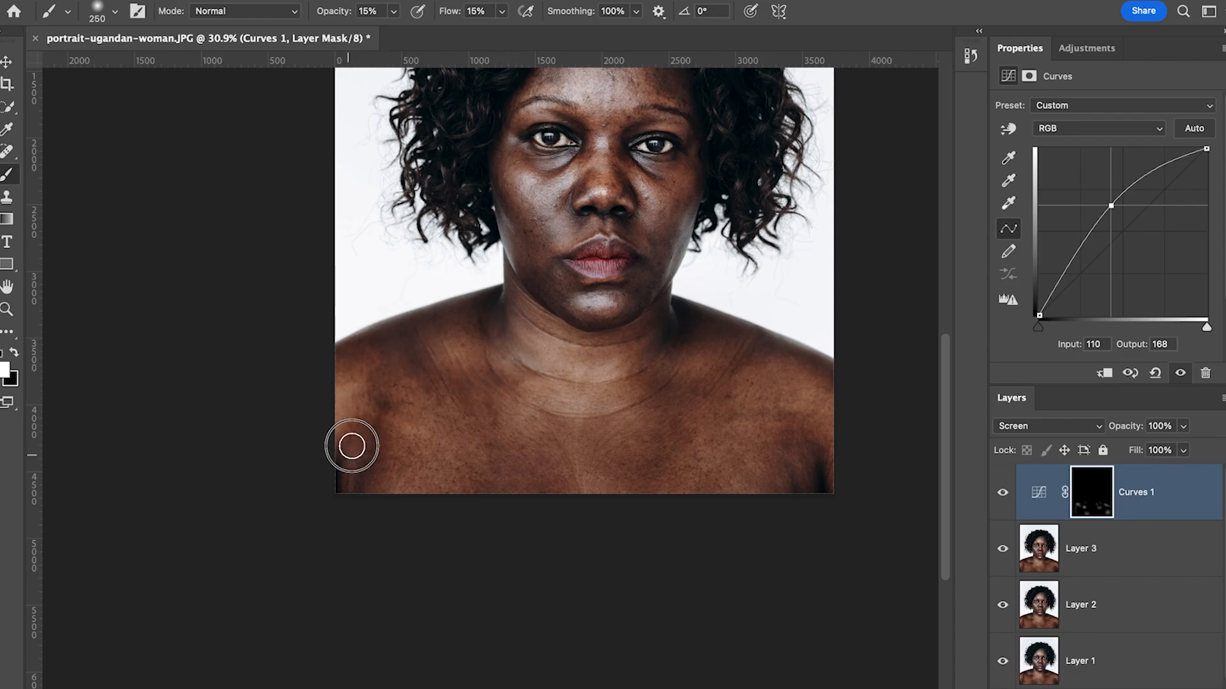
Lighten the chin and jawline on the Curves mask with a brush of about 175 to 250 pixels
mouse_move(566, 282)
left_mouse_down()
mouse_move(525, 276)
mouse_move(592, 310)
left_mouse_up()
key("bracketleft")
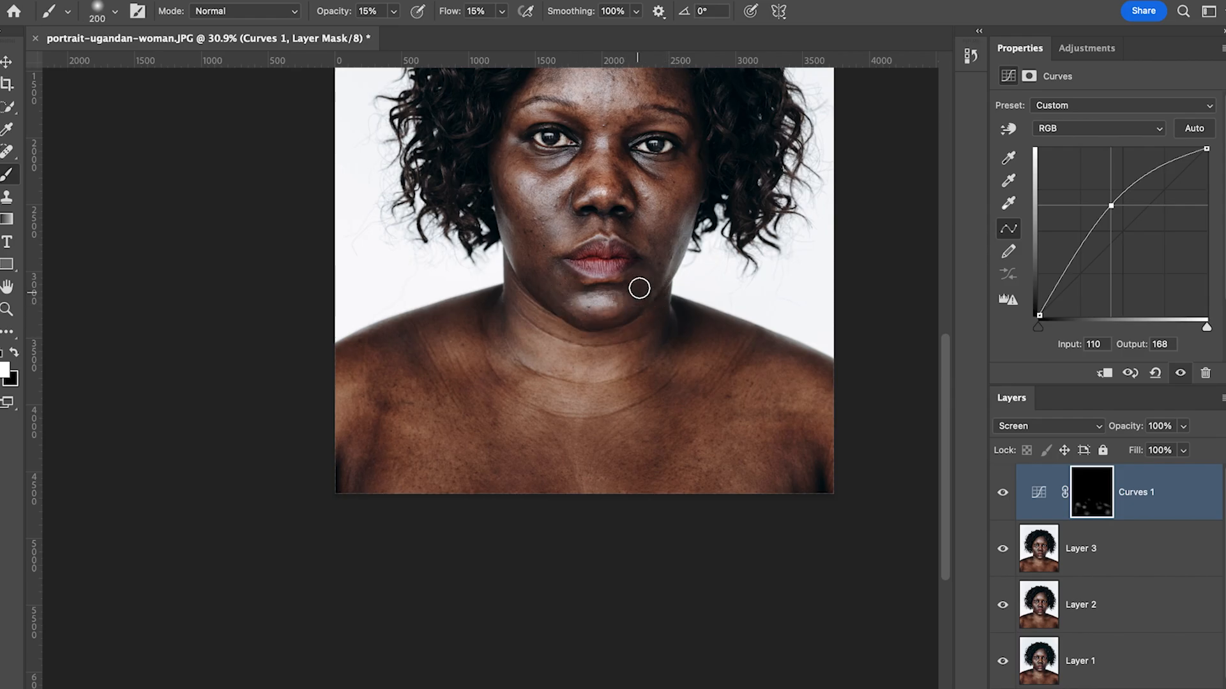
key("bracketleft")
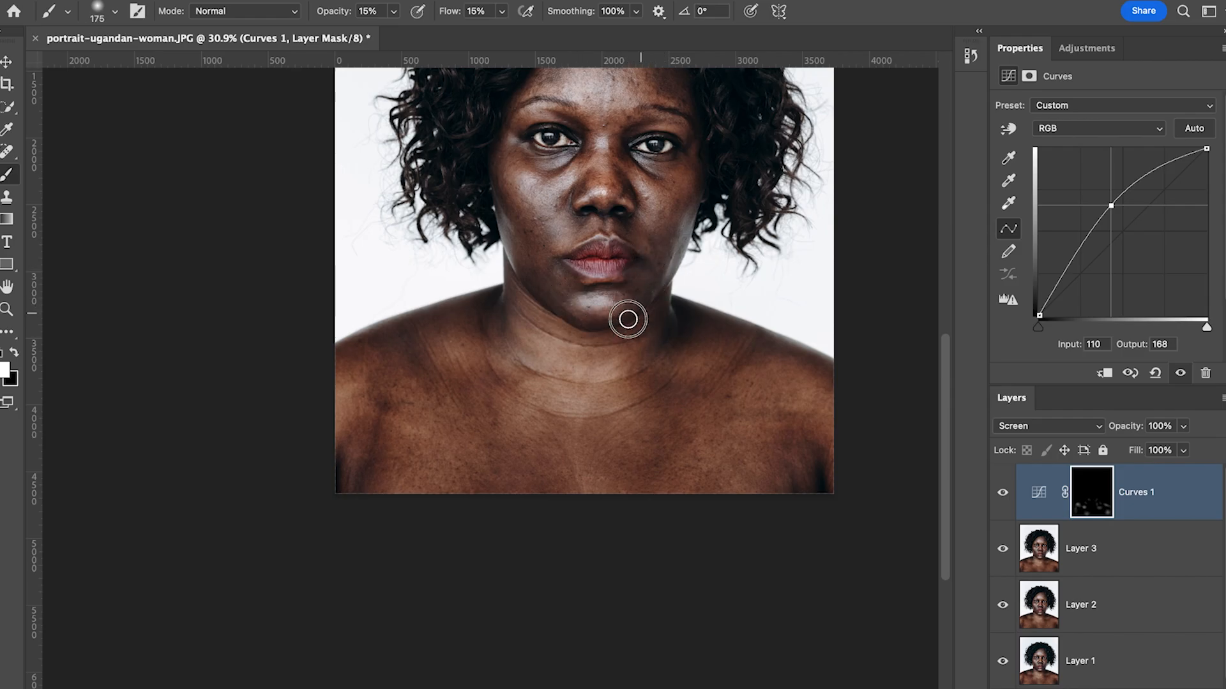
key("bracketright")
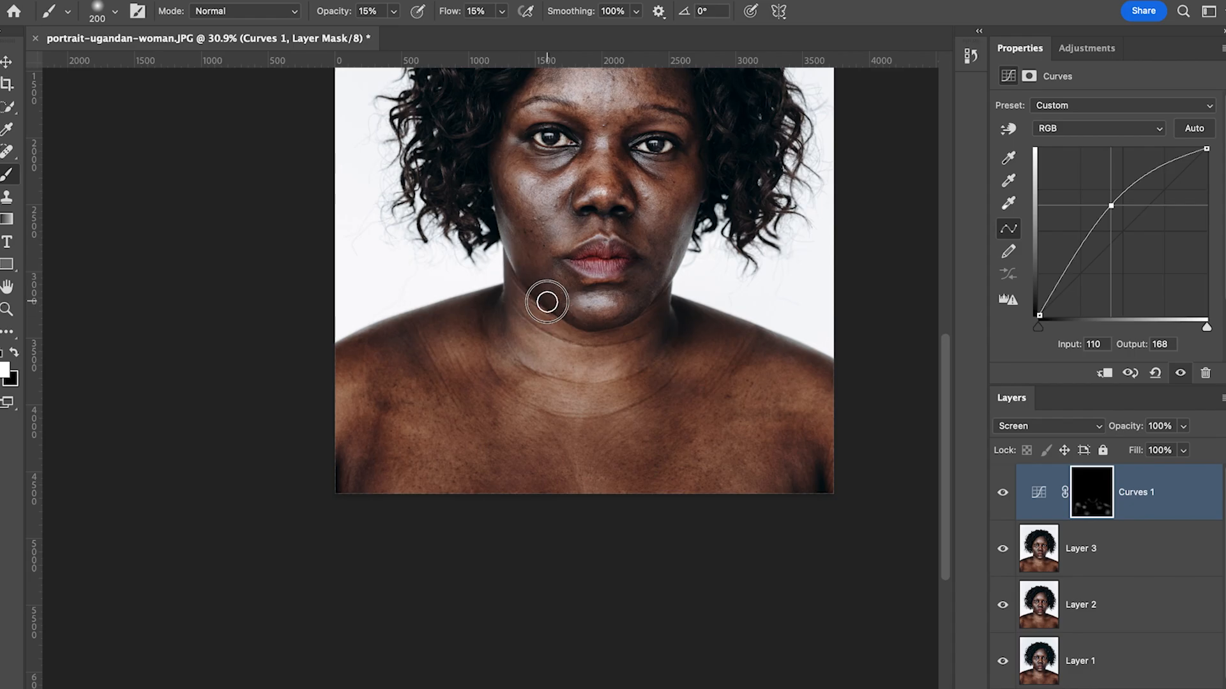
Lighten the darker facial areas under the eyes and around the nose and mouth with a brush of about 90 to 200 pixels
scroll(566, 326, "up", 2)
key("bracketleft")
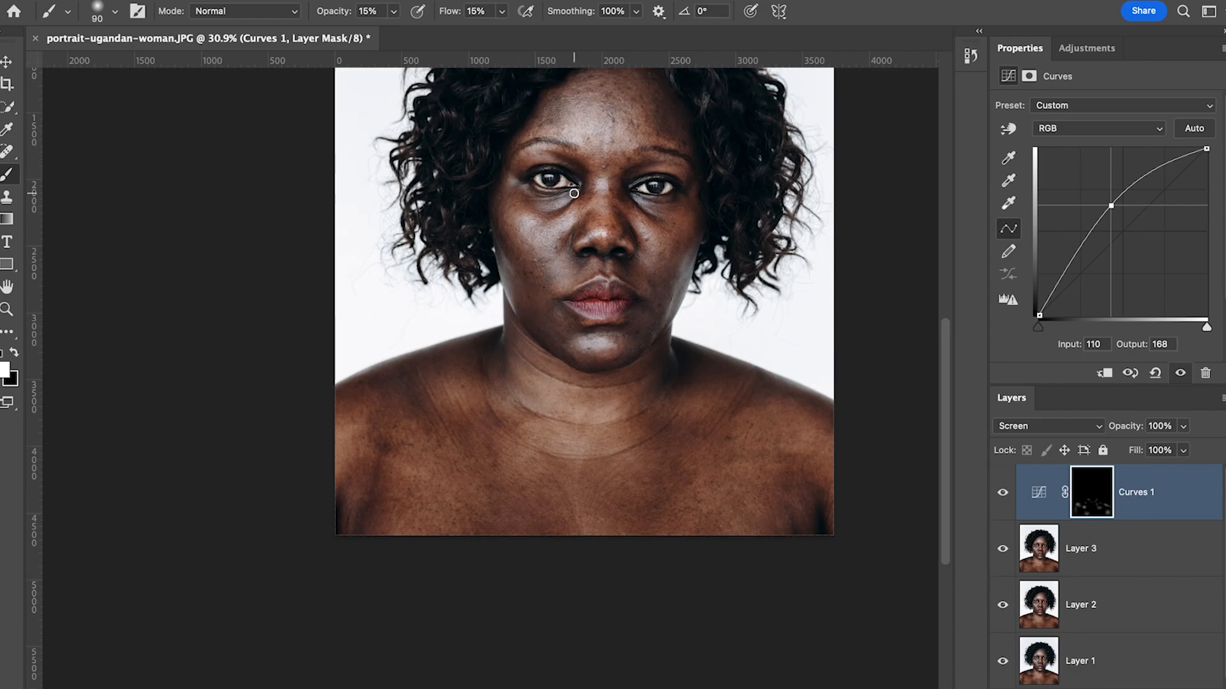
key("bracketright")
key("bracketright")
key("bracketleft")
key("bracketleft")
scroll(657, 344, "up", 2)
key("bracketright")
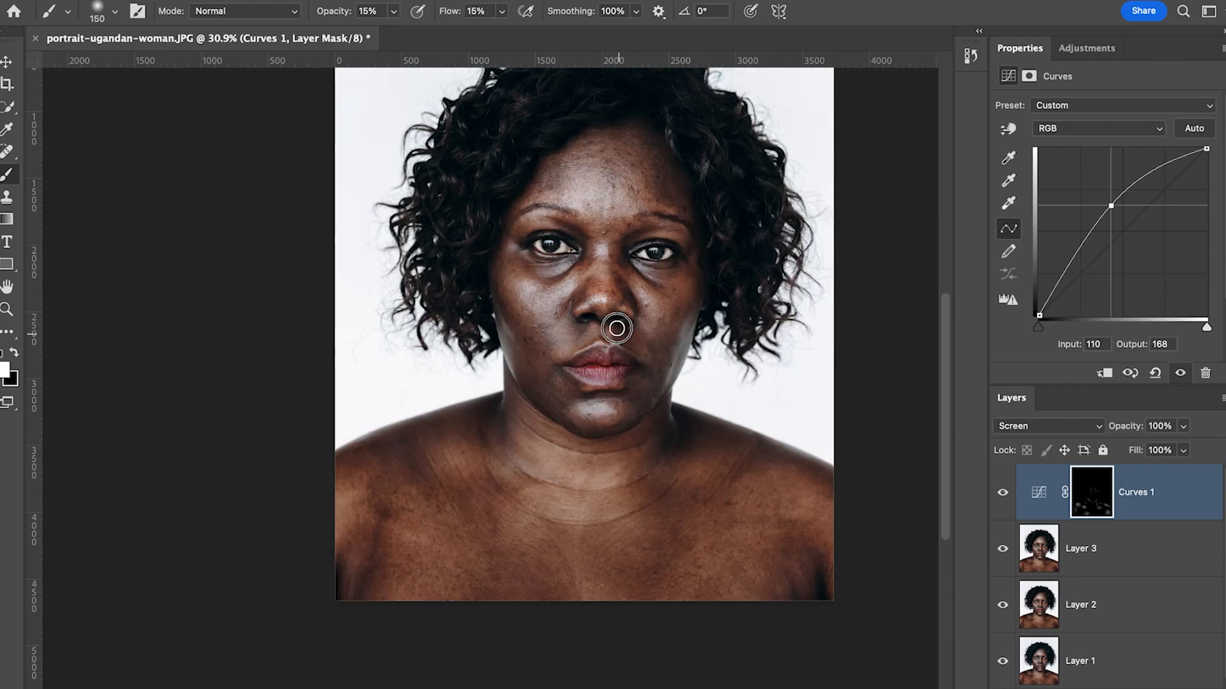
key("bracketleft")
key("bracketright")
key("bracketright")
Raise the brush opacity to 20% and its flow to 20%
left_click(394, 12)
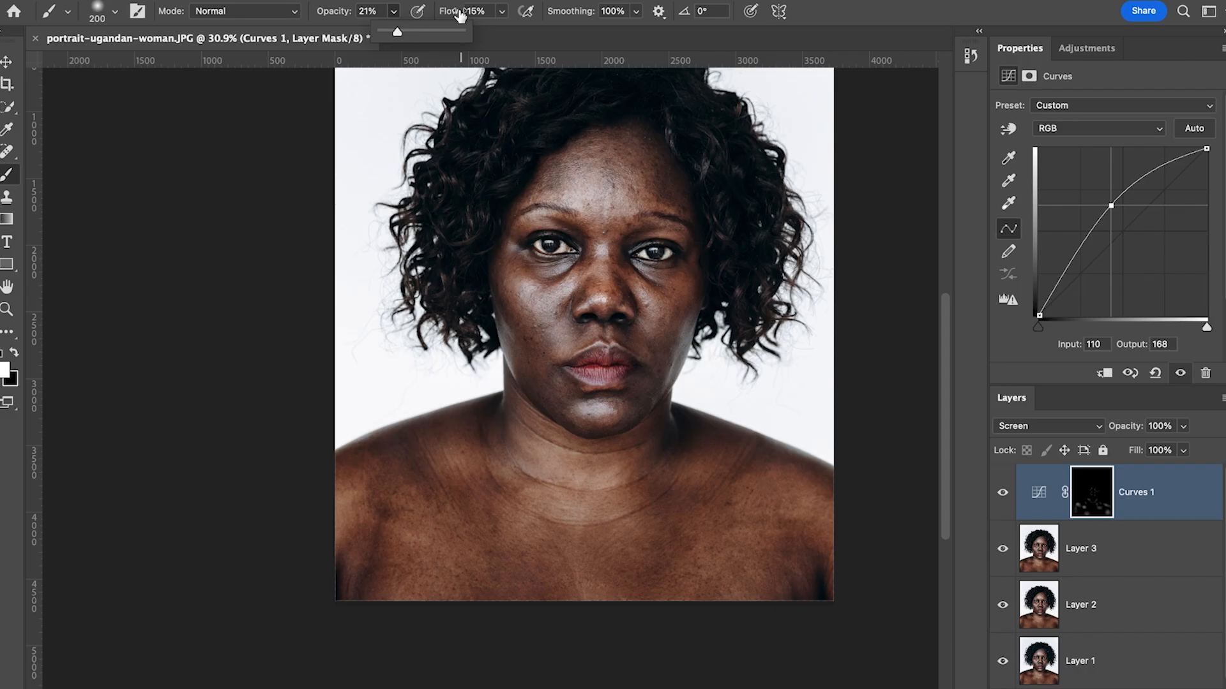
left_click(397, 17)
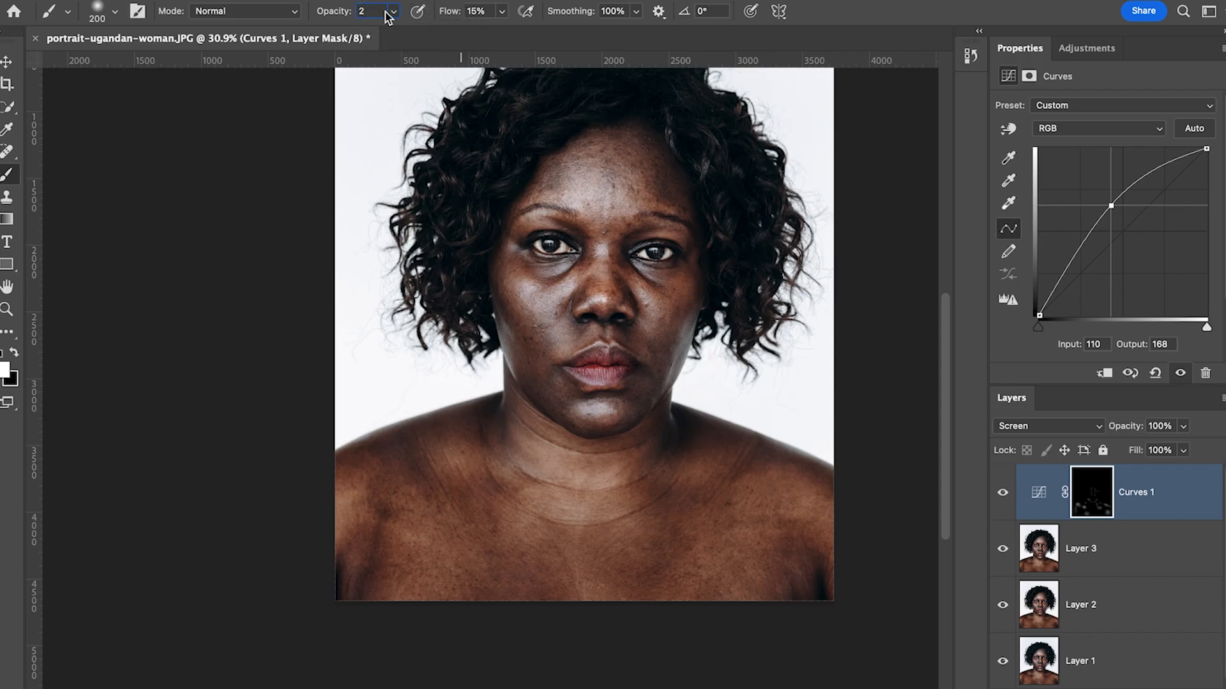
type("20")
left_click(502, 12)
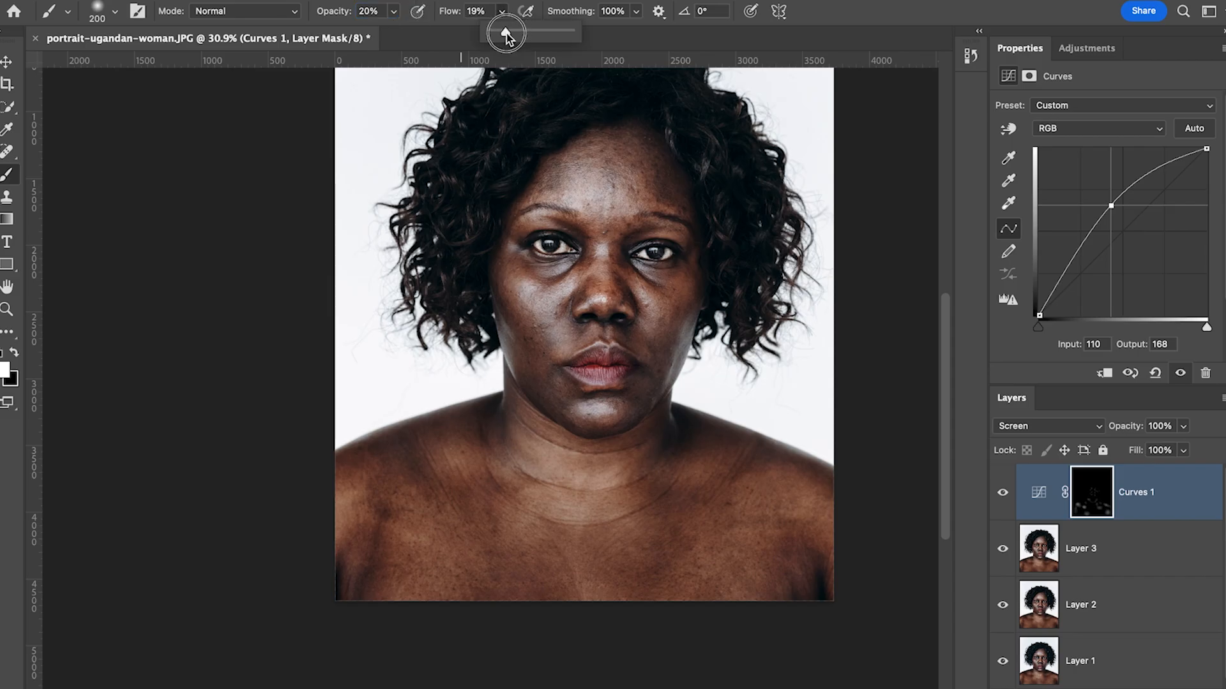
left_click(502, 9)
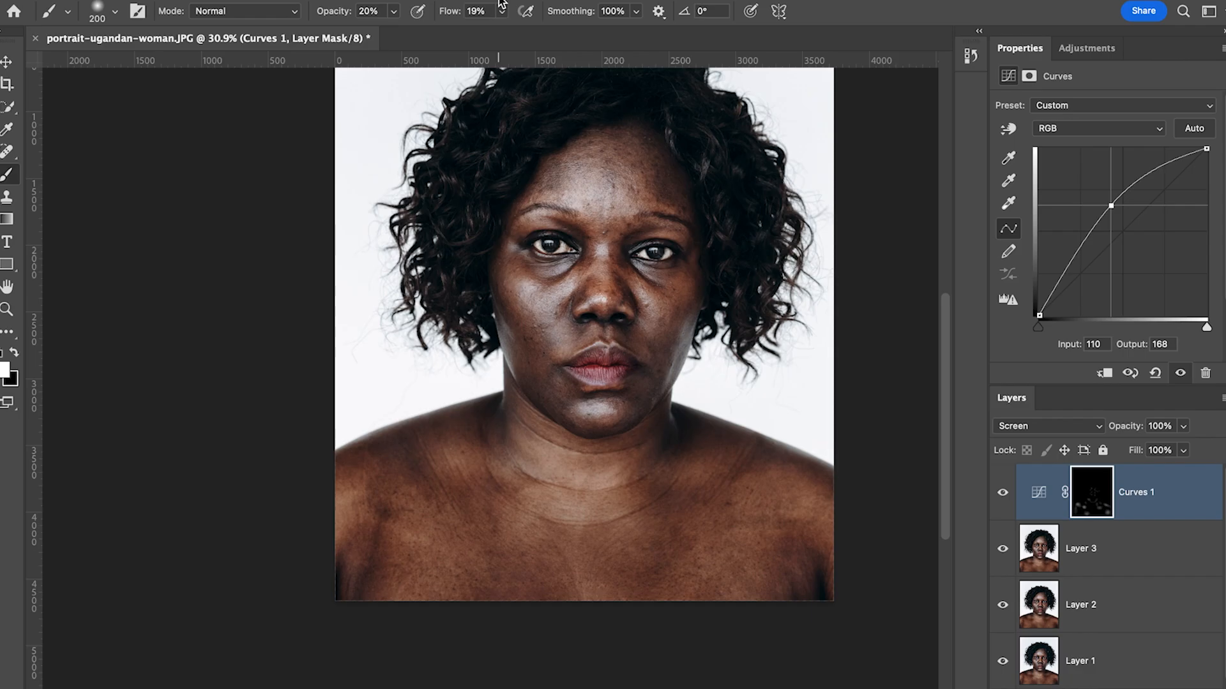
Lighten the remaining dark shoulder areas on the Curves mask, varying the brush size and ending at 200 pixels
scroll(433, 474, "up", 1)
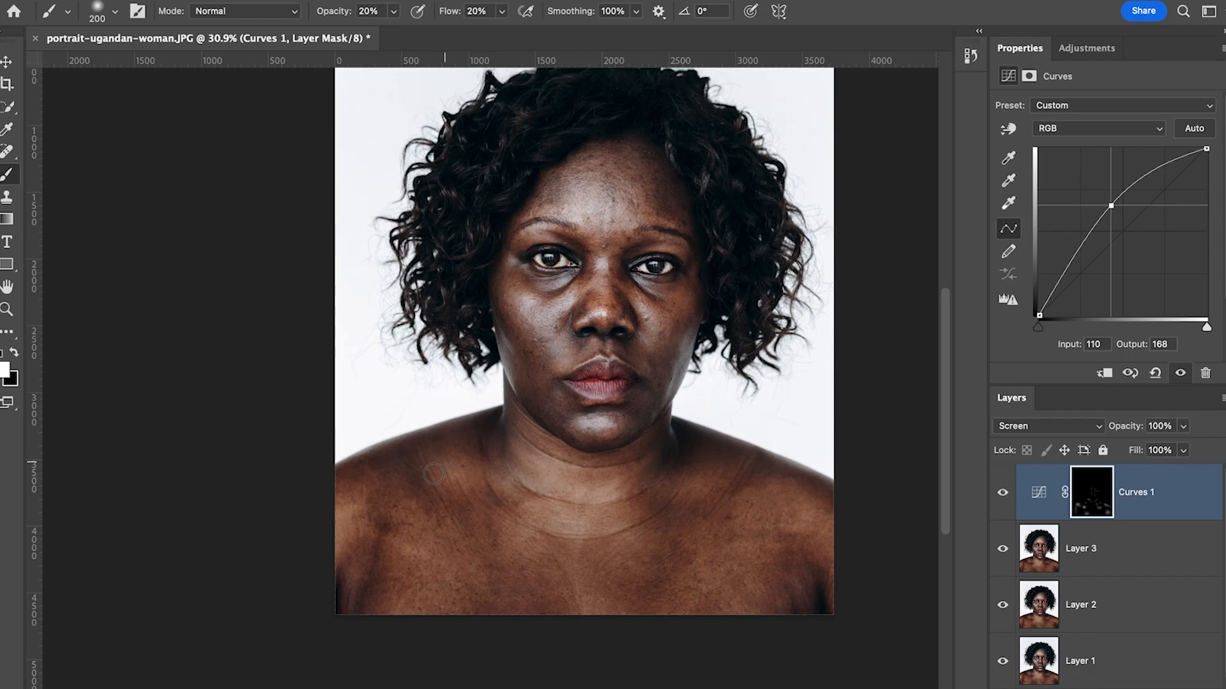
key("bracketright")
key("bracketright")
key("bracketright")
key("bracketleft")
key("bracketleft")
key("bracketright")
key("bracketright")
key("bracketright")
key("bracketleft")
key("bracketleft")
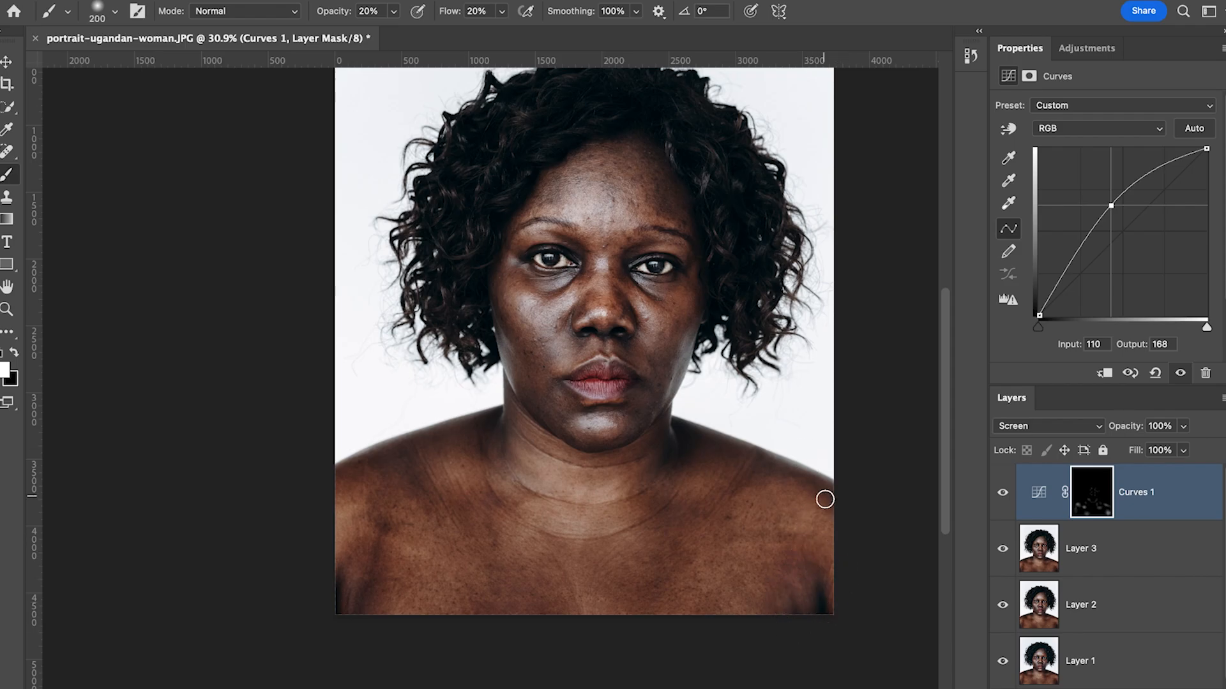
Even out the image-right shoulder and central chest on the Curves mask with a brush of about 250 to 400 pixels
scroll(822, 494, "down", 1)
key("bracketright")
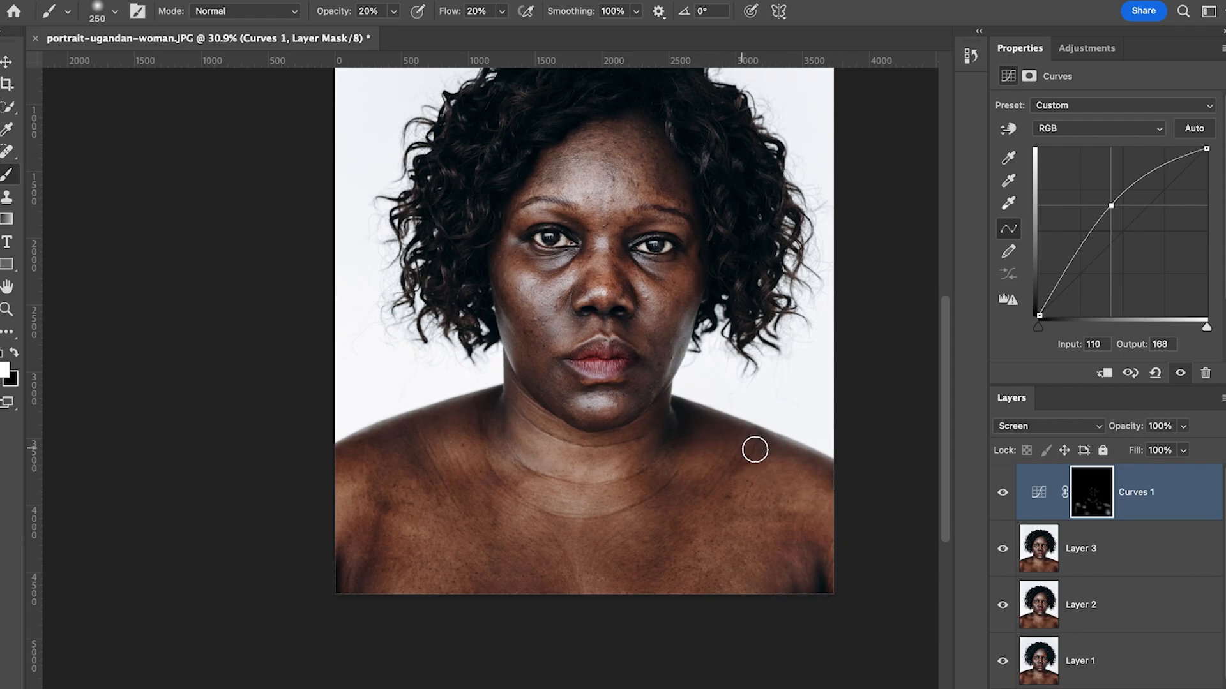
key("bracketright")
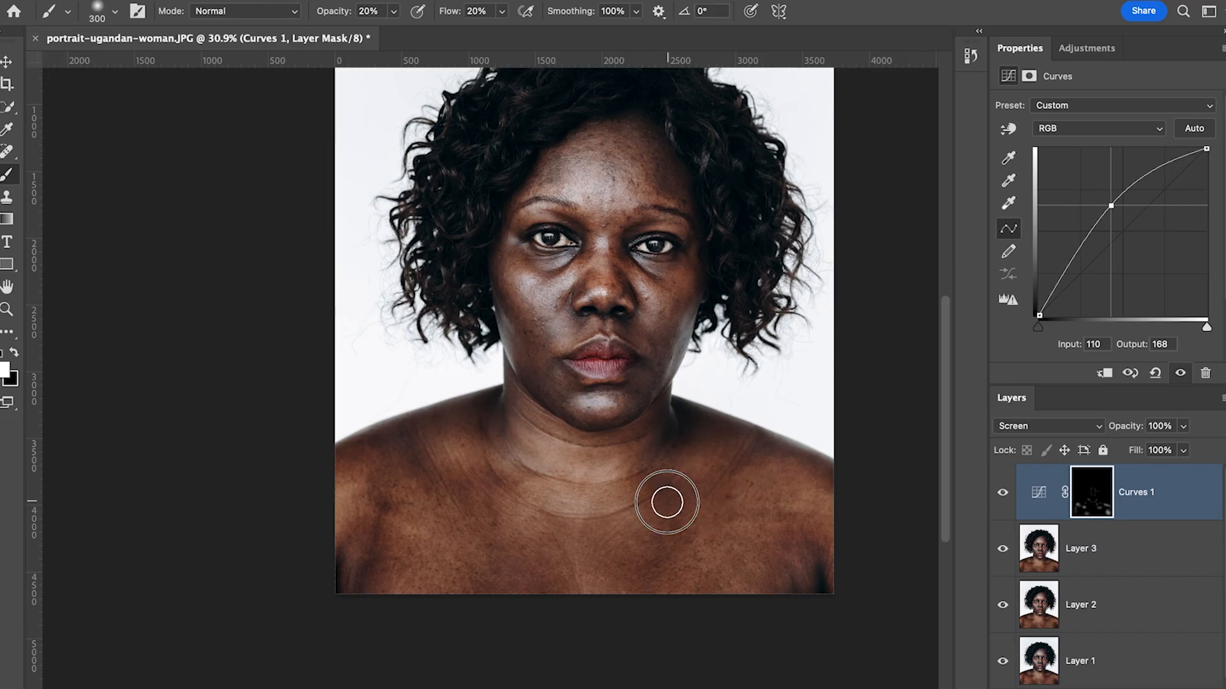
key("bracketright")
key("bracketright")
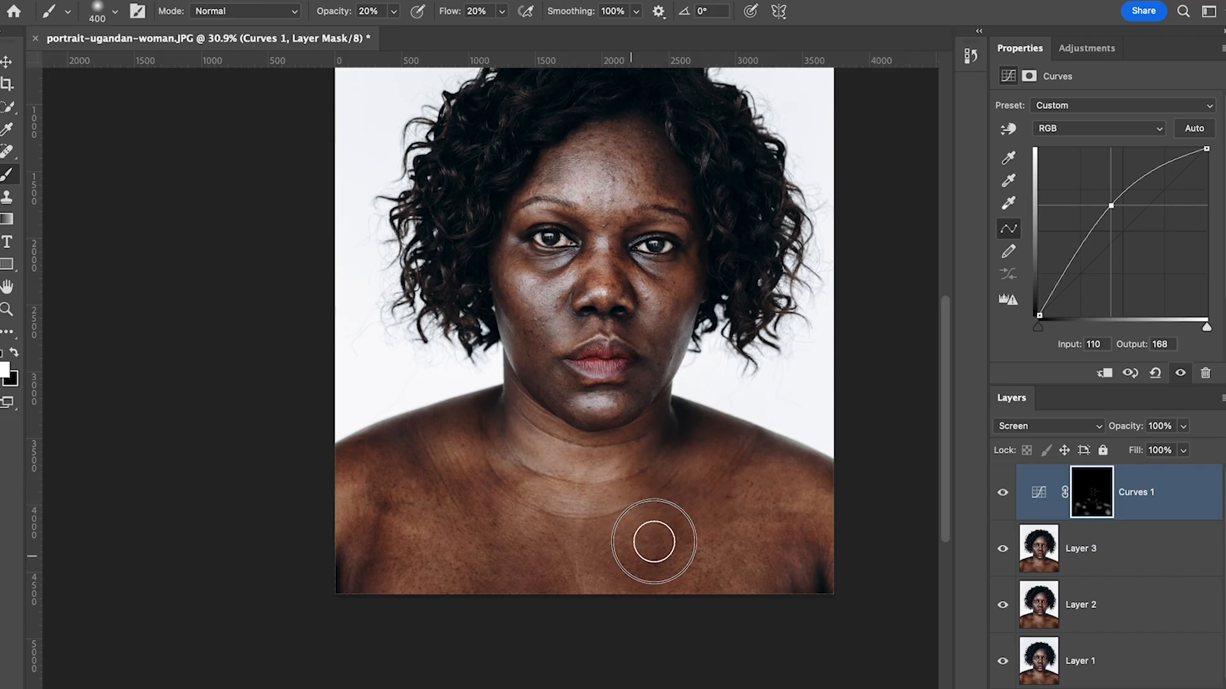
key("bracketleft")
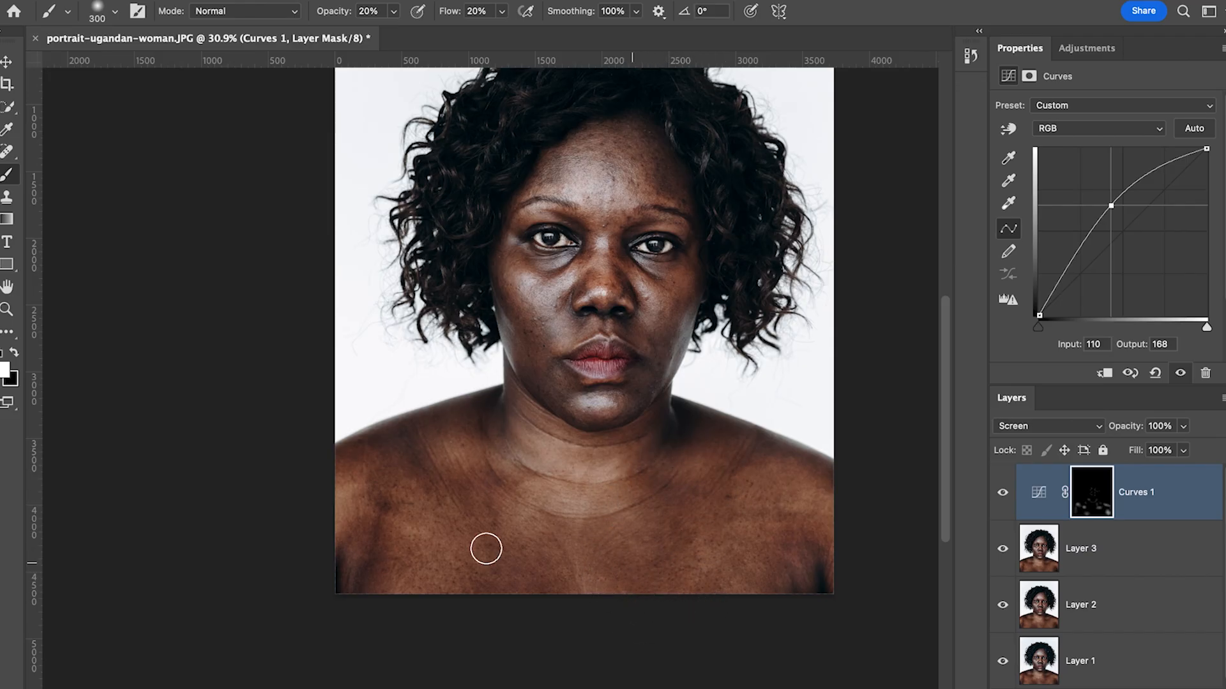
key("bracketright")
key("bracketright")
key("bracketleft")
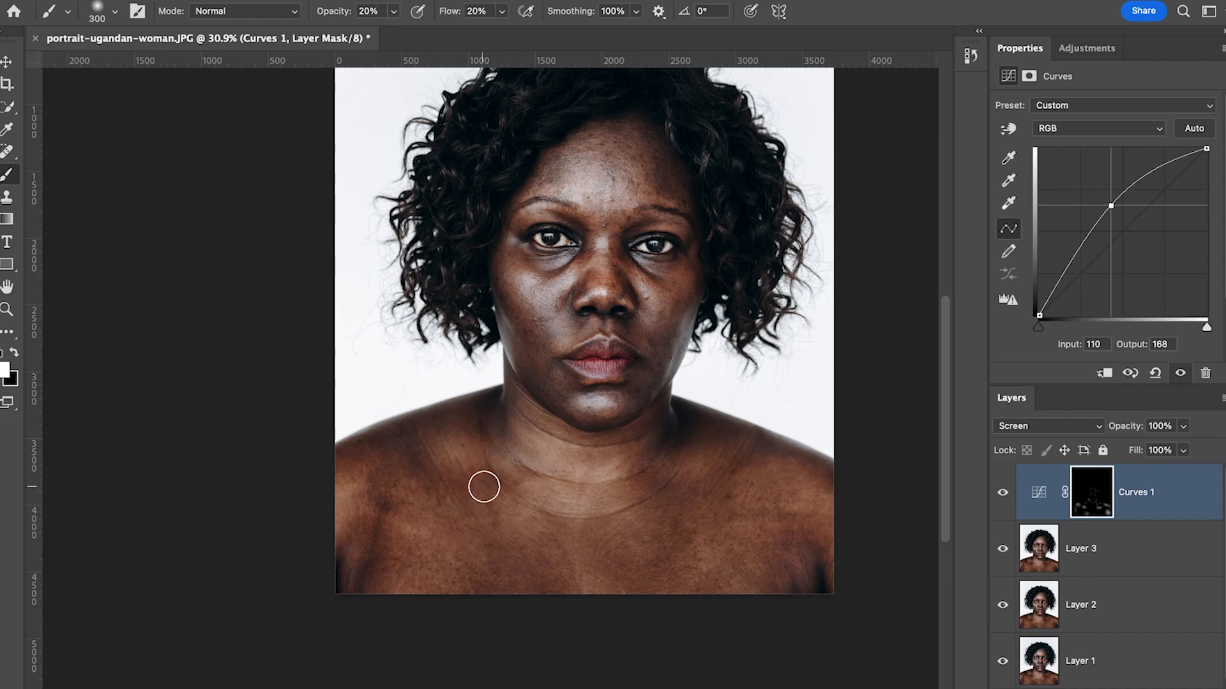
Lighten the darker patches of the image-left shoulder and lower chest on the Curves mask with a brush of about 300 to 600 pixels
mouse_move(424, 483)
left_mouse_down()
mouse_move(401, 468)
mouse_move(415, 449)
mouse_move(374, 449)
mouse_move(374, 439)
mouse_move(401, 443)
mouse_move(368, 511)
mouse_move(383, 574)
mouse_move(363, 548)
mouse_move(355, 562)
mouse_move(375, 517)
mouse_move(366, 505)
mouse_move(392, 567)
left_mouse_up()
key("bracketright")
left_click_drag(479, 566, 534, 580)
key("bracketright")
key("bracketright")
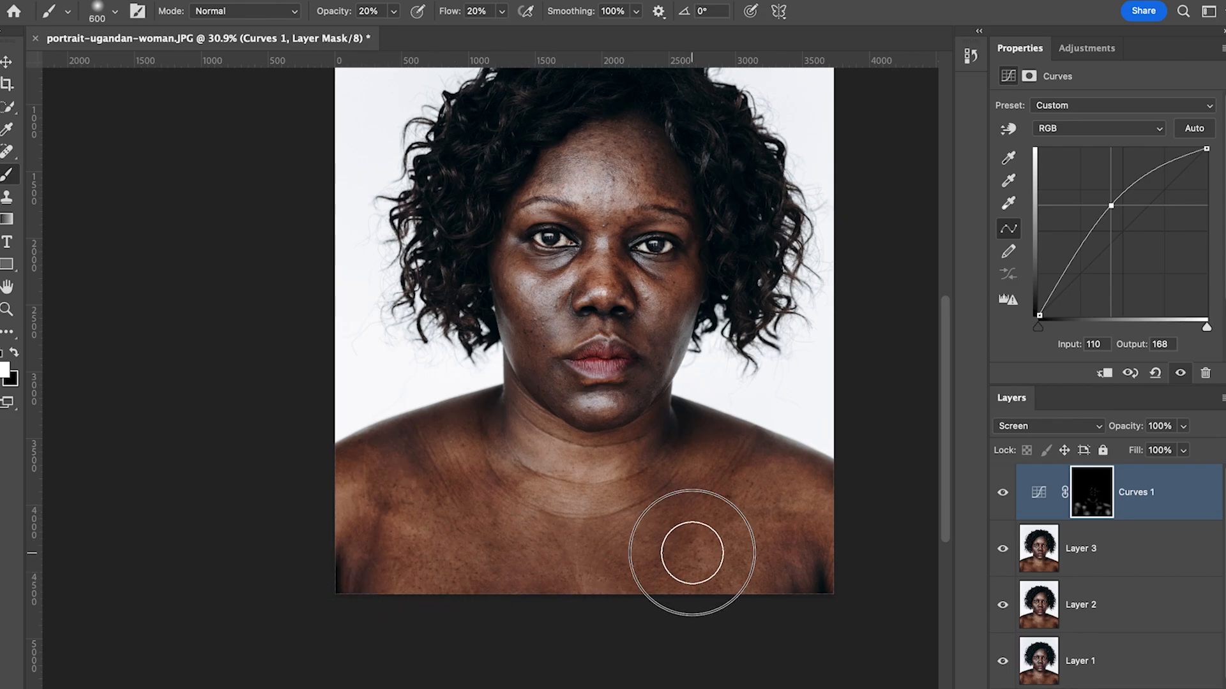
Compare the portrait with and without the Curves 1 adjustment, leaving the layer visible
left_click(1004, 492)
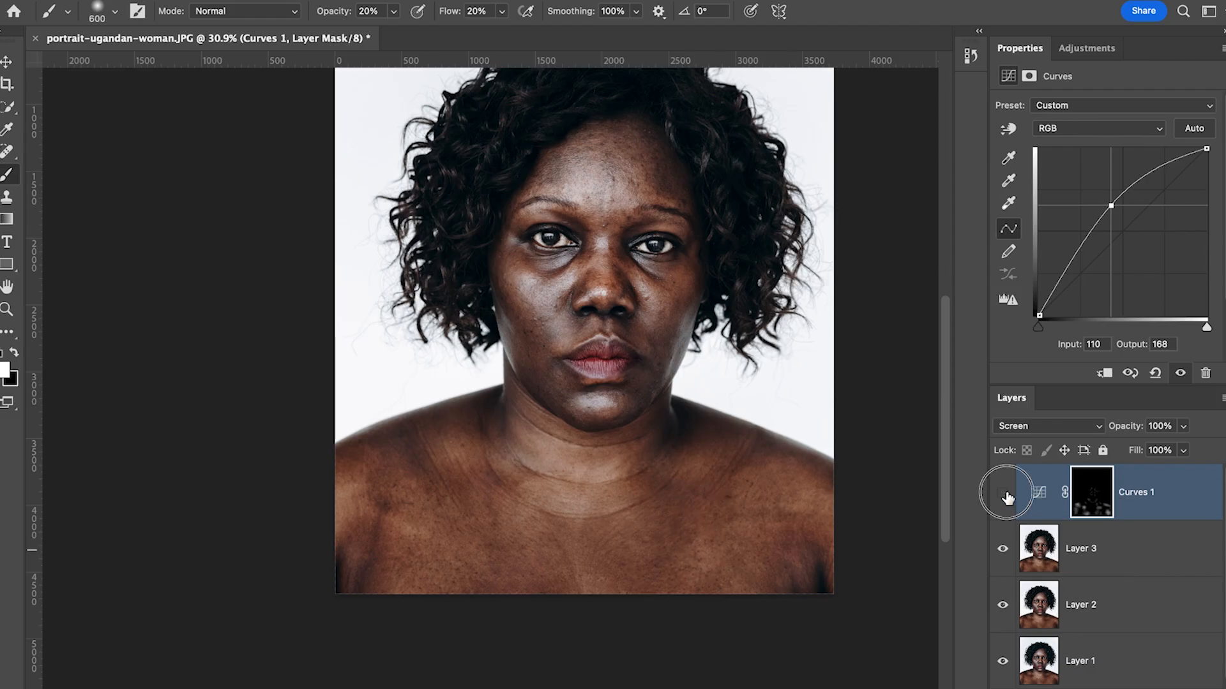
left_click(1005, 494)
left_click(1006, 496)
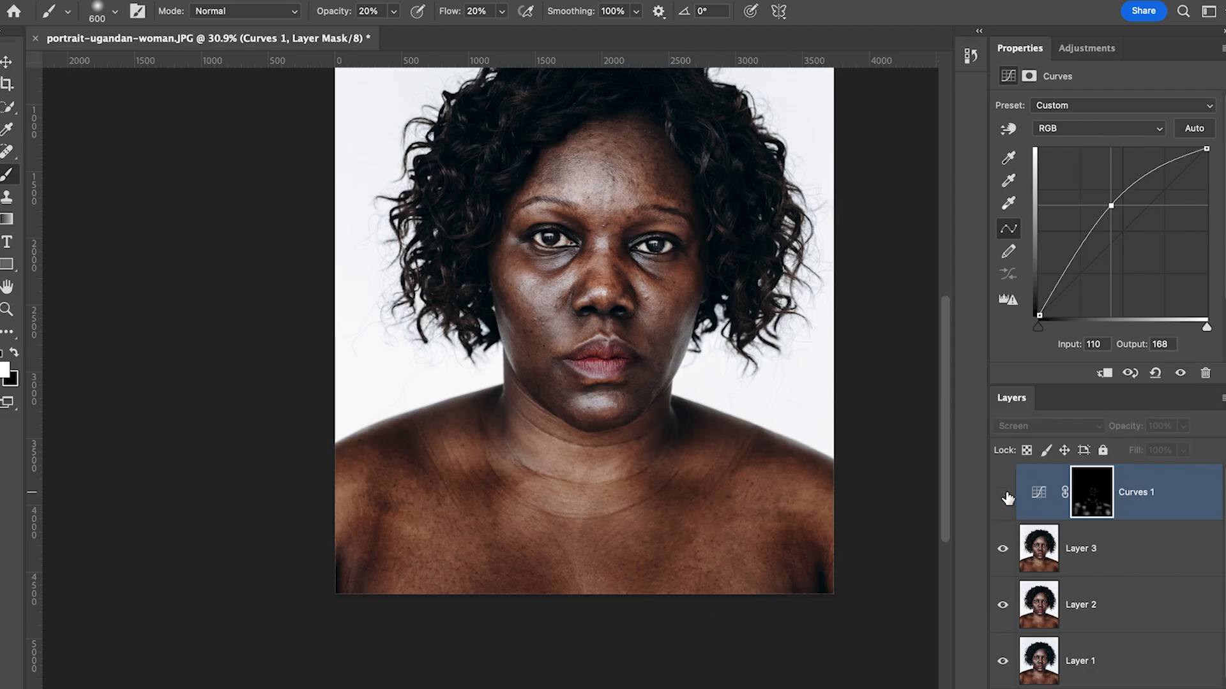
left_click(1005, 494)
Lighten small dark areas of the face on the Curves mask with a brush of about 150 to 175 pixels
key("bracketleft")
key("bracketleft")
key("bracketleft")
key("bracketleft")
key("bracketleft")
key("bracketleft")
key("bracketleft")
key("bracketleft")
key("bracketleft")
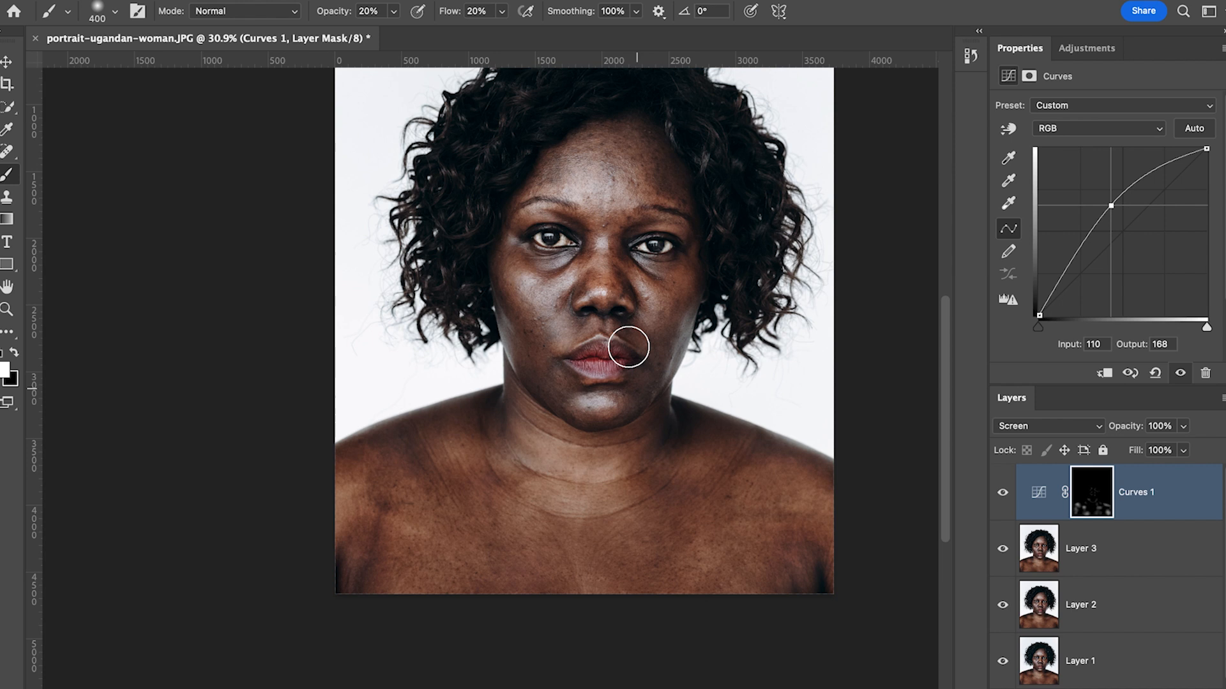
key("bracketright")
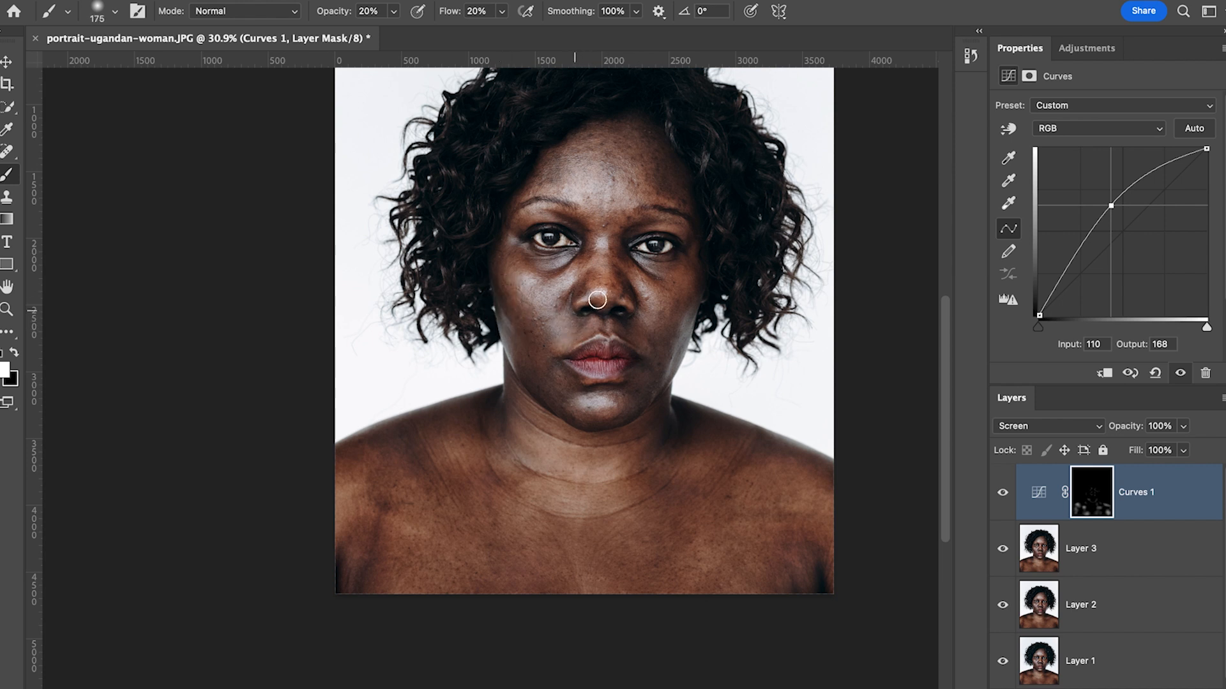
key("bracketright")
scroll(627, 215, "down", 1)
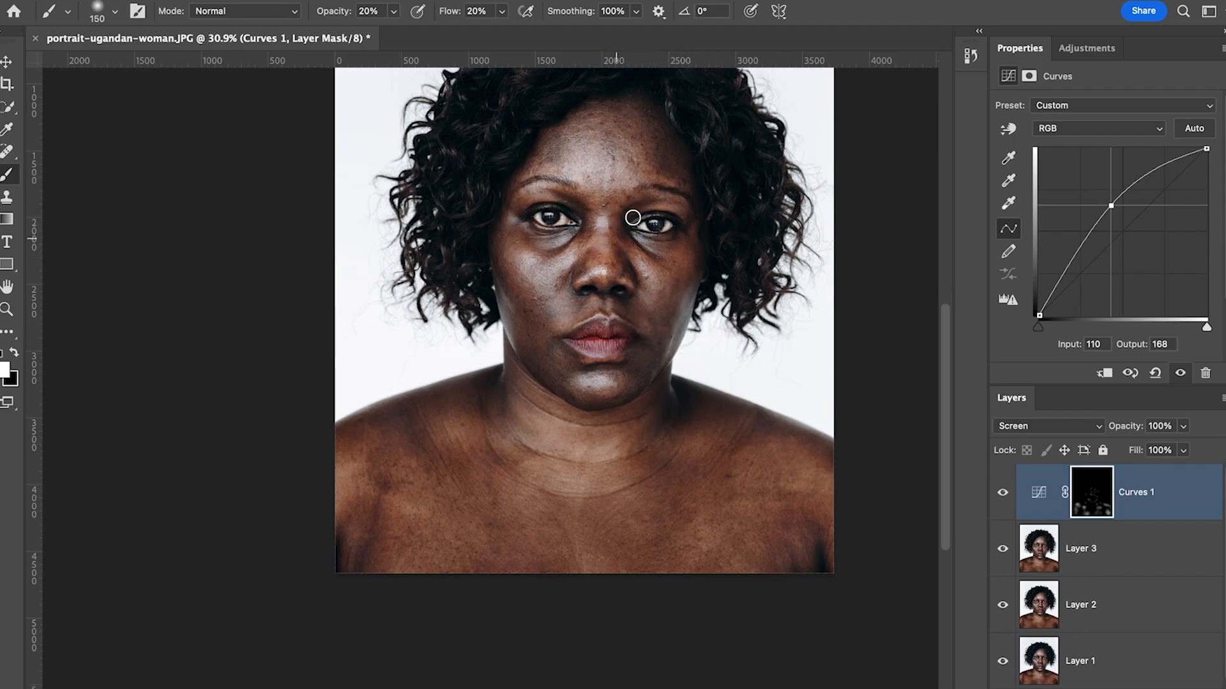
Lighten the forehead on the Curves mask with a brush of about 250 to 300 pixels
key("bracketright")
key("bracketright")
key("bracketright")
key("bracketright")
key("bracketright")
scroll(664, 117, "up", 1)
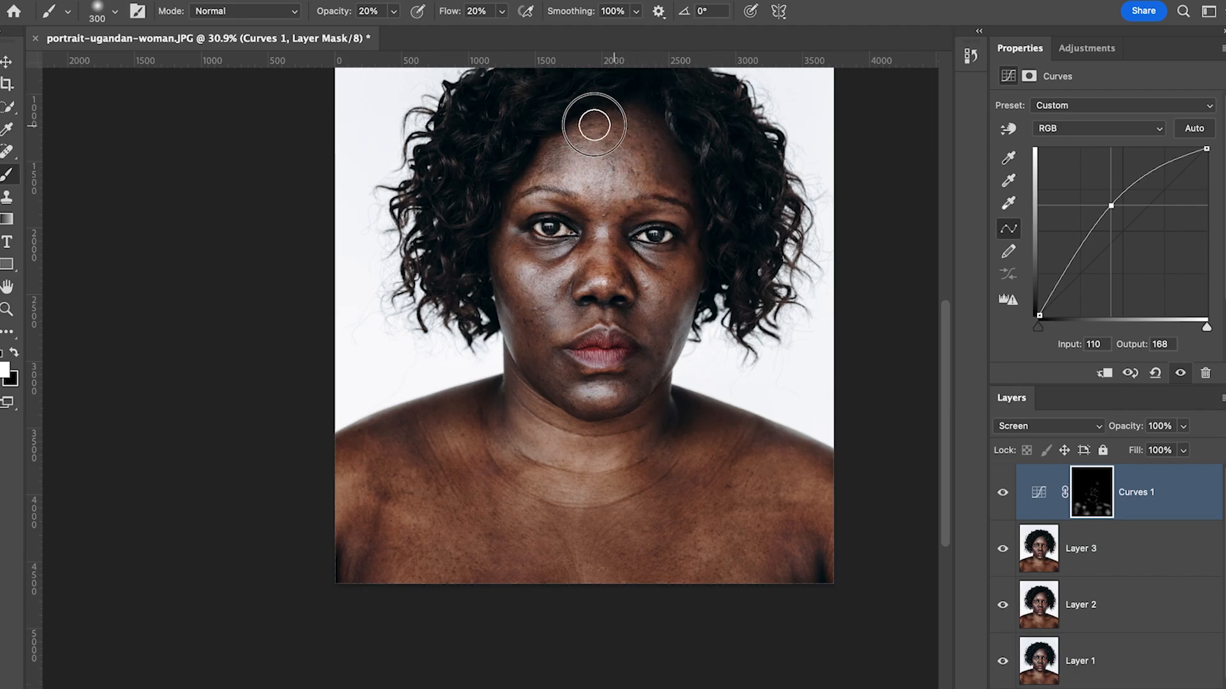
key("bracketleft")
key("bracketleft")
key("bracketright")
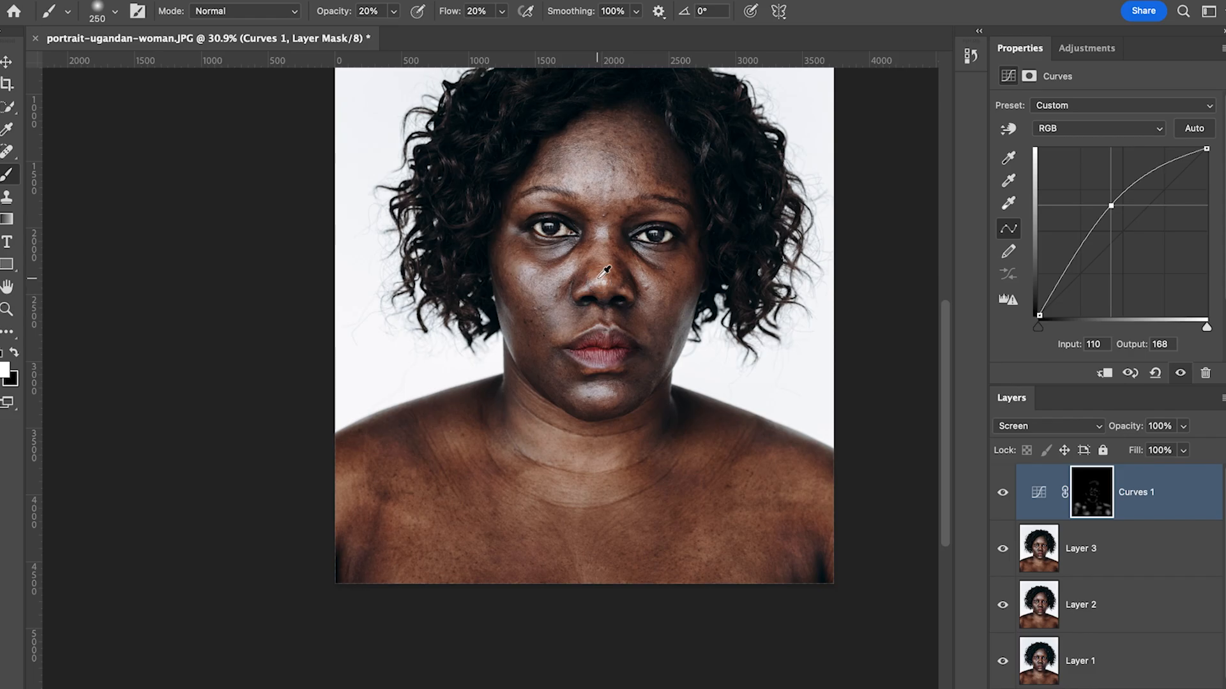
Inspect the face and chest up close with the Curves 1 layer hidden and shown
scroll(602, 270, "up", 5)
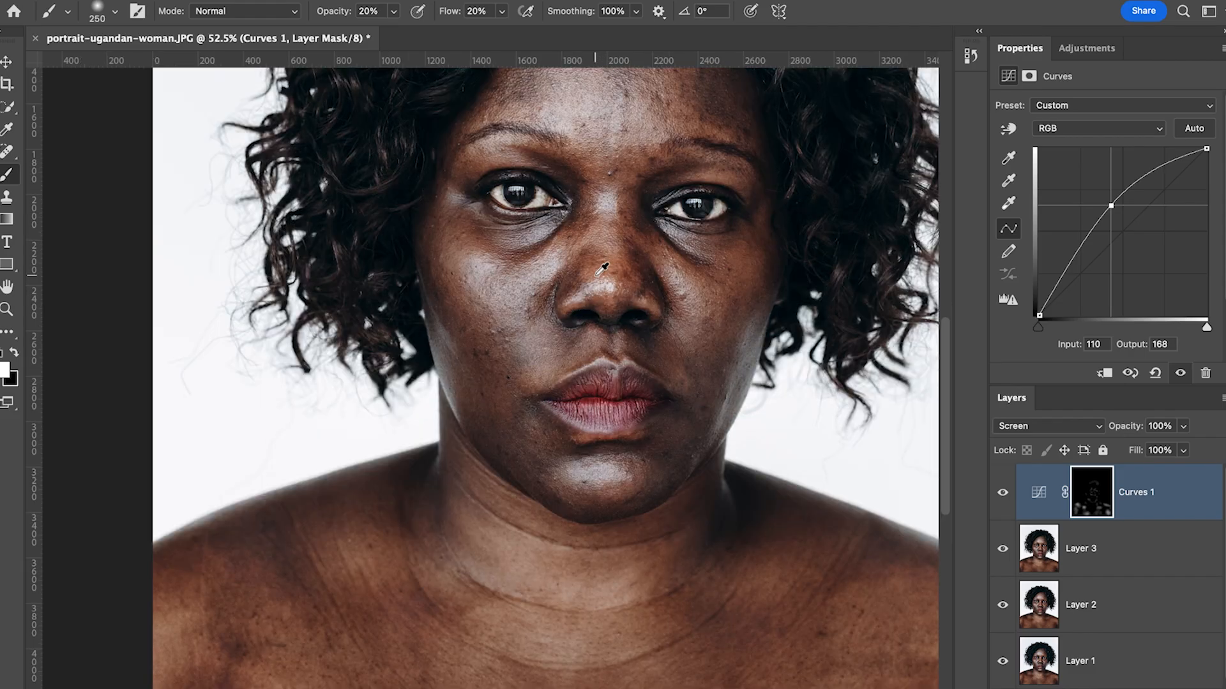
scroll(597, 281, "down", 5)
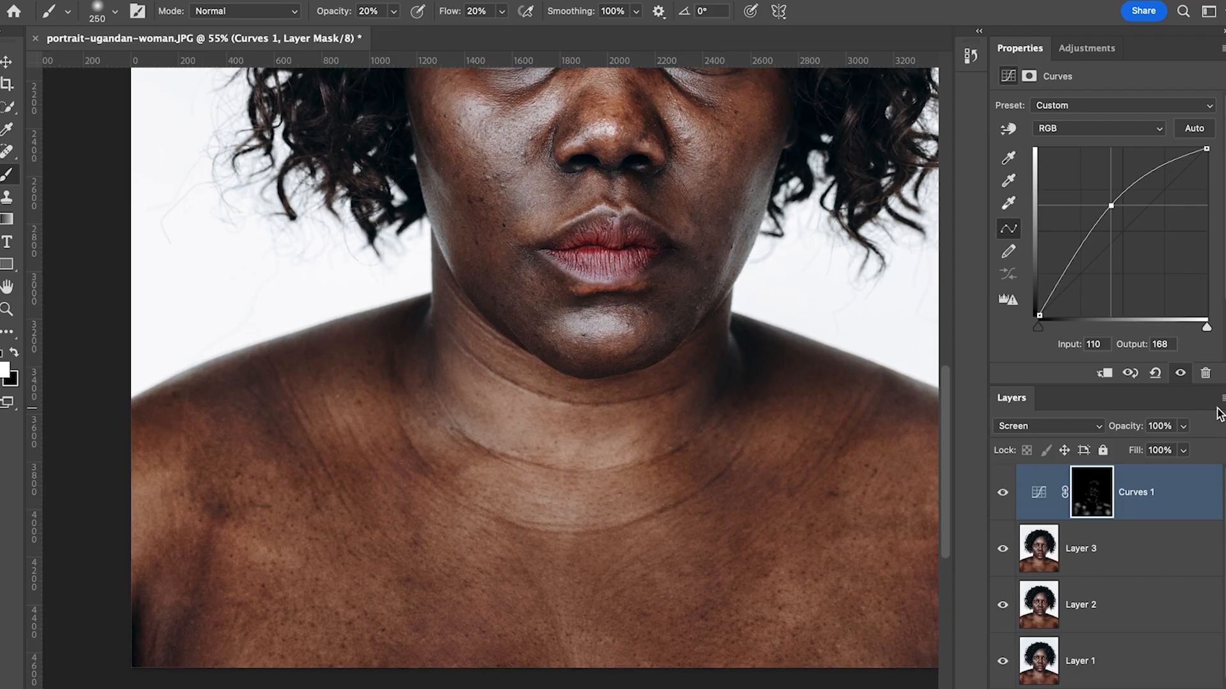
left_click(1003, 494)
left_click(1003, 494)
left_click(1002, 495)
left_click(1003, 494)
scroll(768, 440, "down", 5)
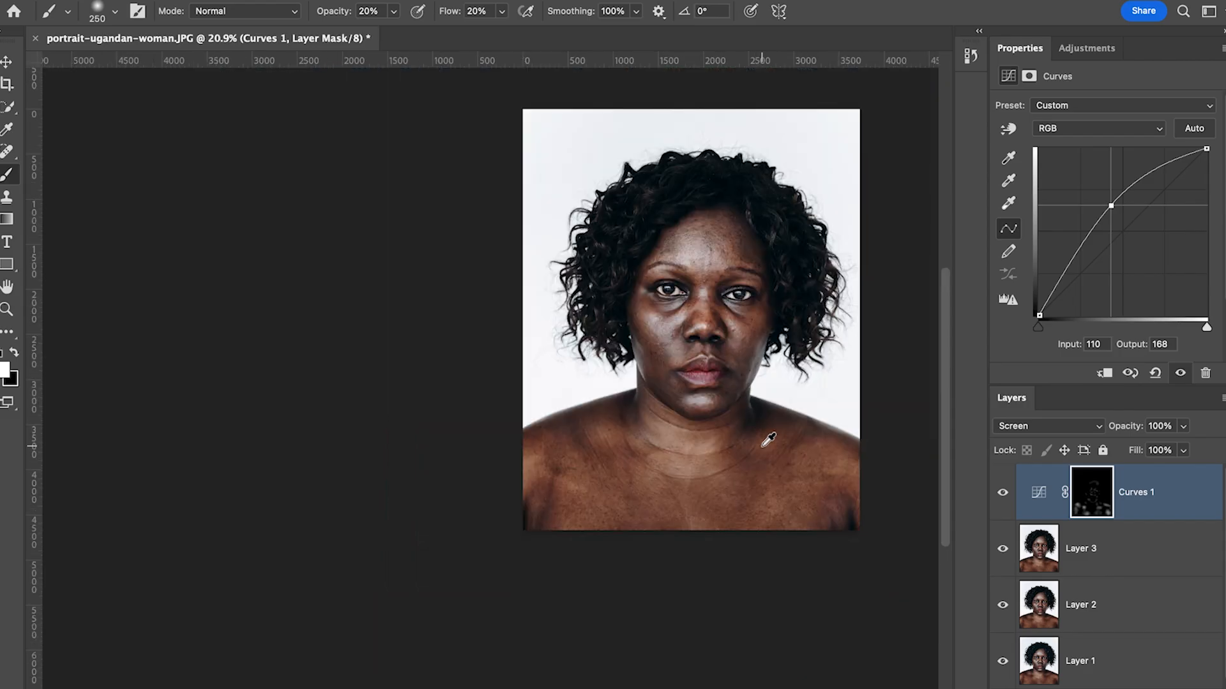
Stamp all visible layers into a new merged layer above Curves 1
left_click_drag(768, 357, 635, 414)
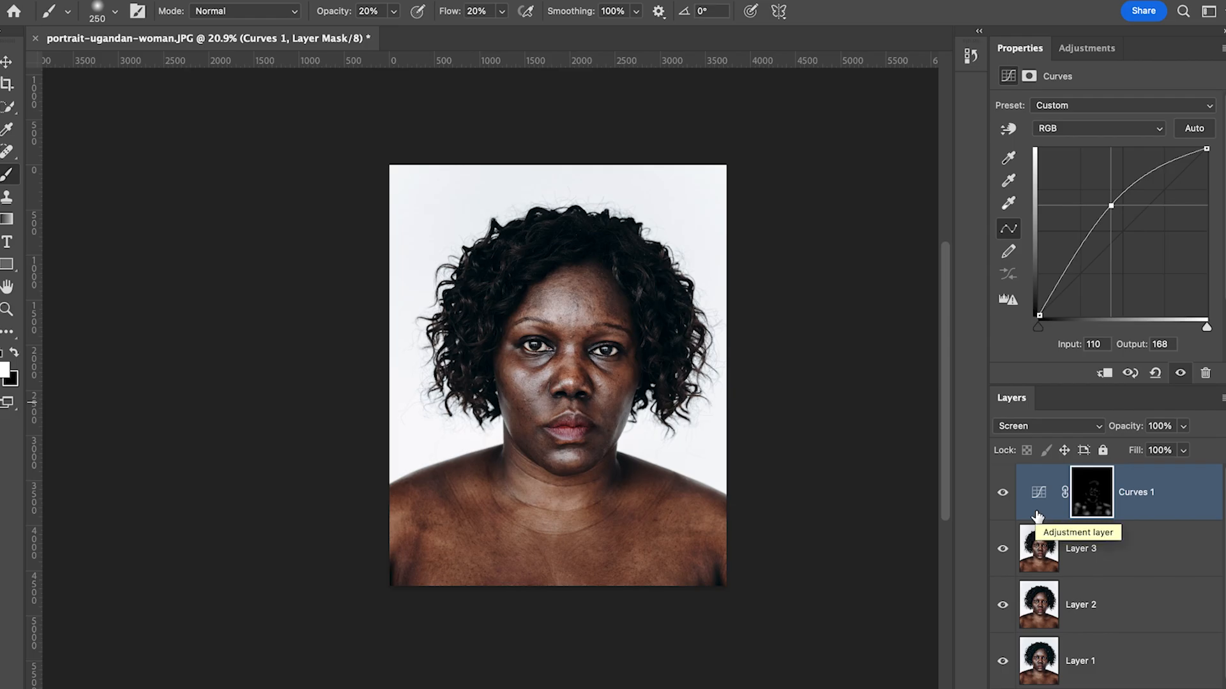
left_click_drag(1037, 515, 1038, 517)
key("ctrl+alt+shift+e")
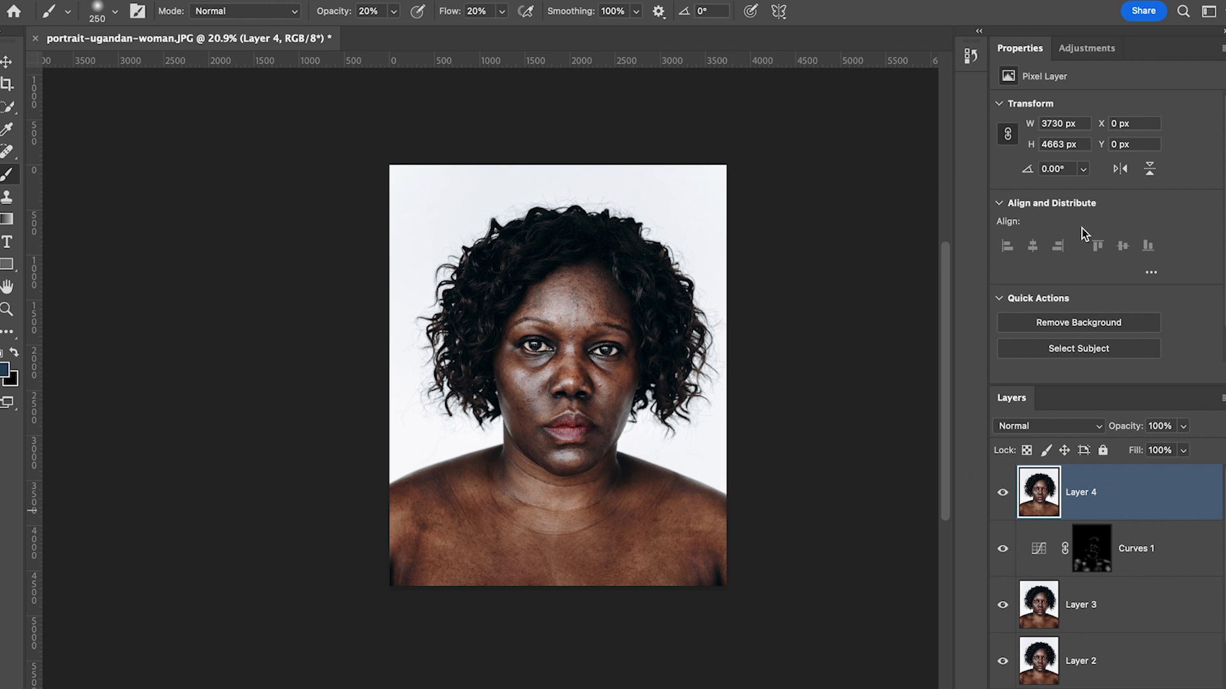
Switch to the Photography workspace and expand the Eglow set in the list of recorded actions
left_click(1208, 11)
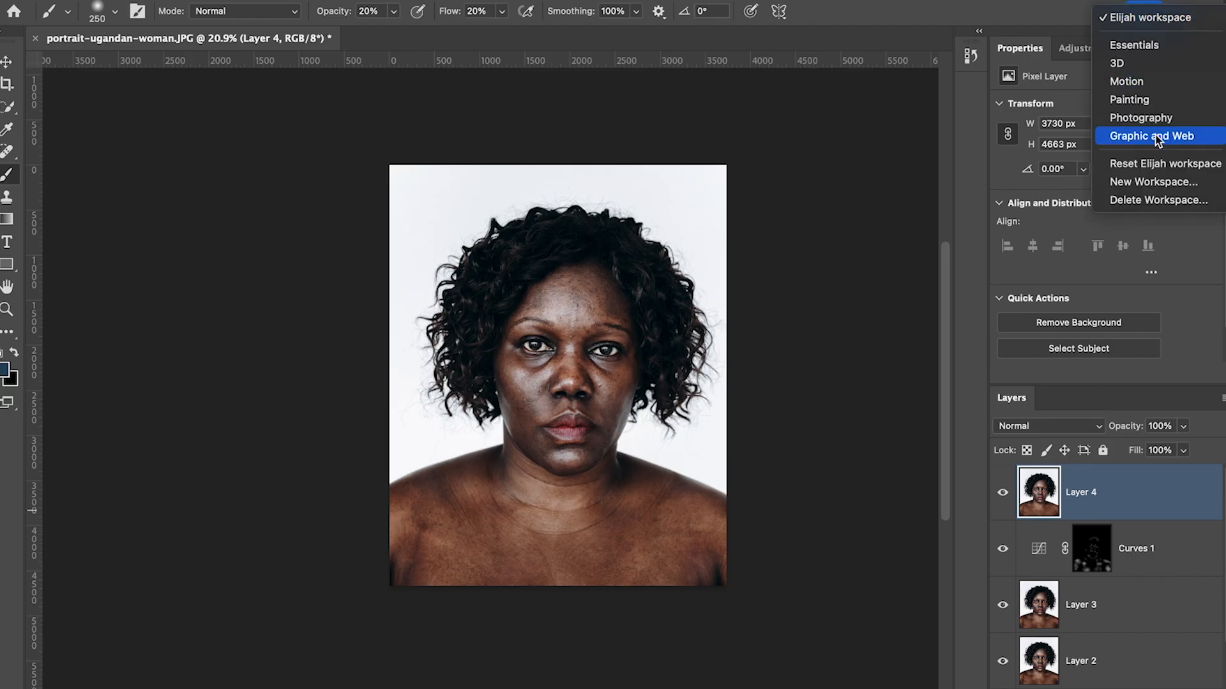
left_click(1142, 16)
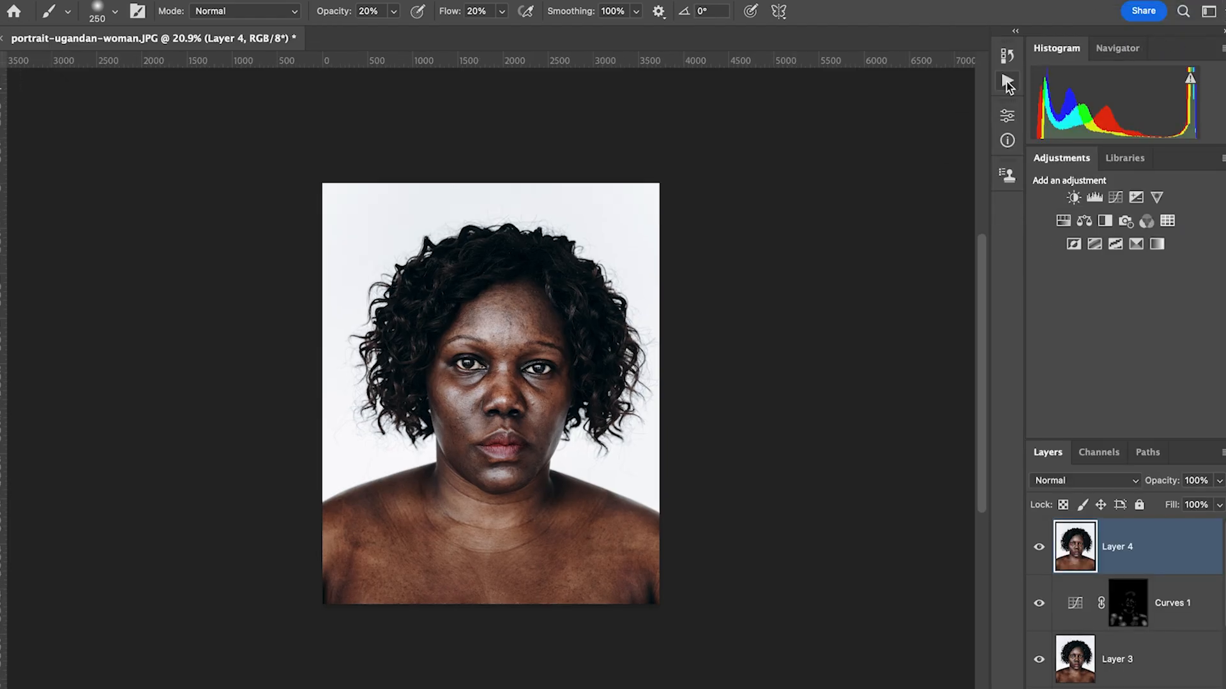
left_click(1006, 82)
scroll(893, 140, "up", 5)
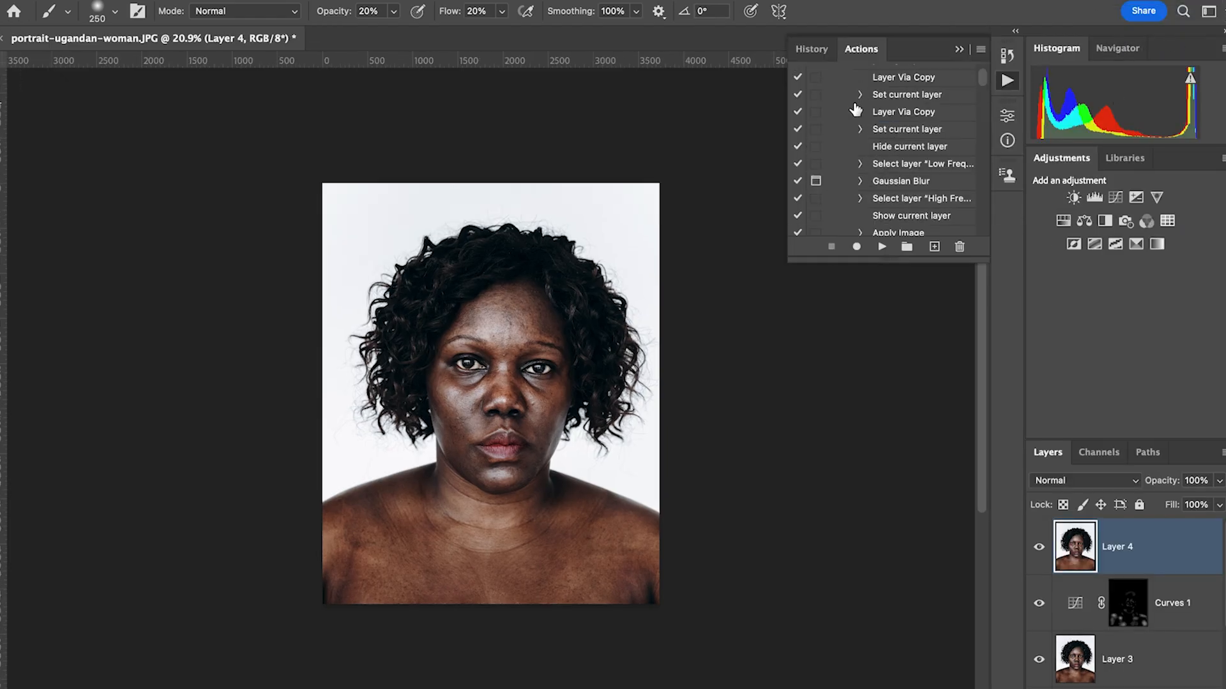
scroll(875, 118, "up", 3)
left_click(847, 143)
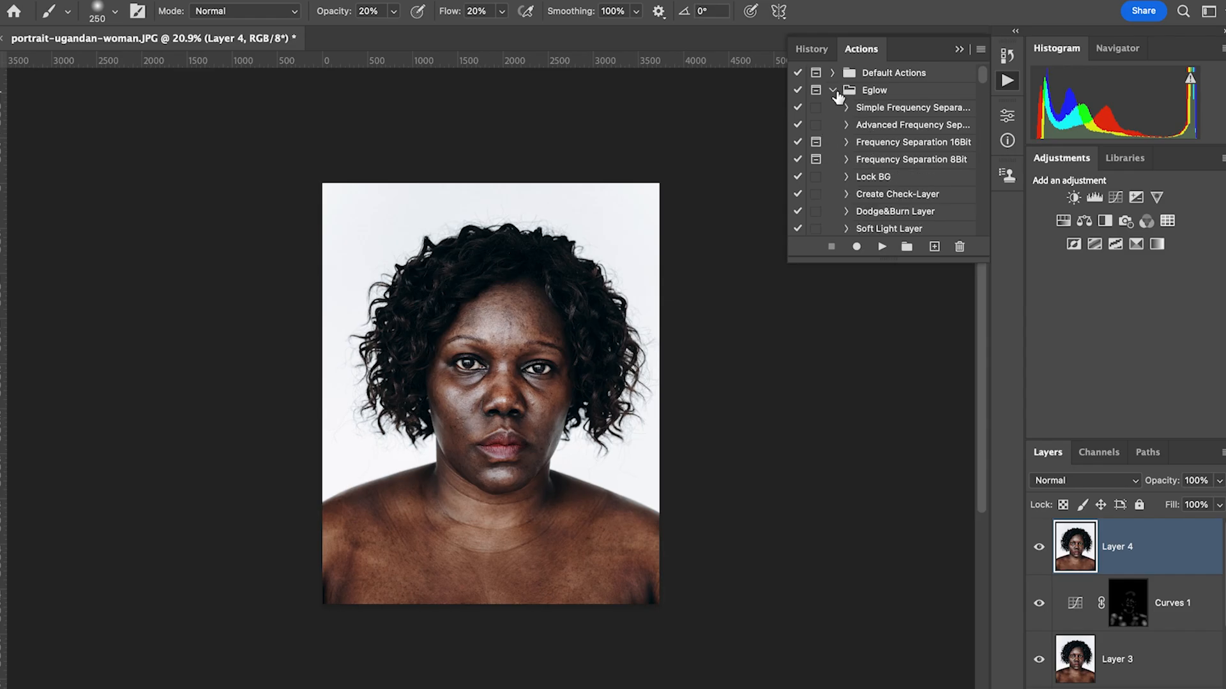
left_click(832, 90)
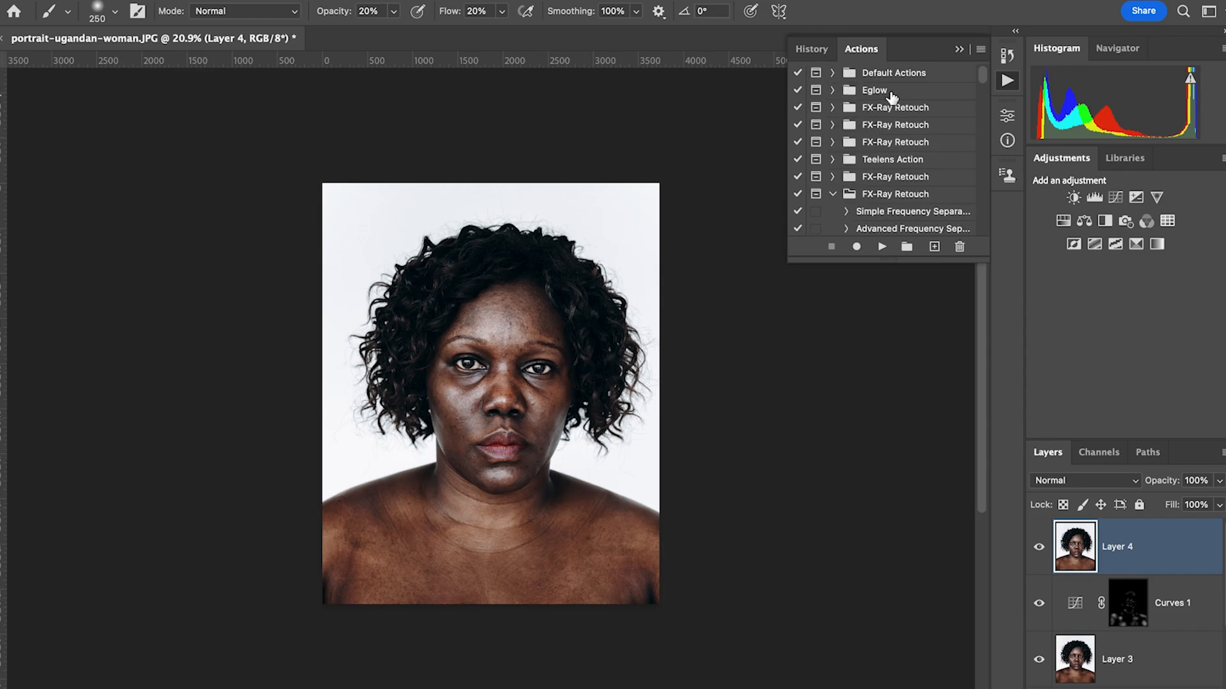
left_click(914, 93)
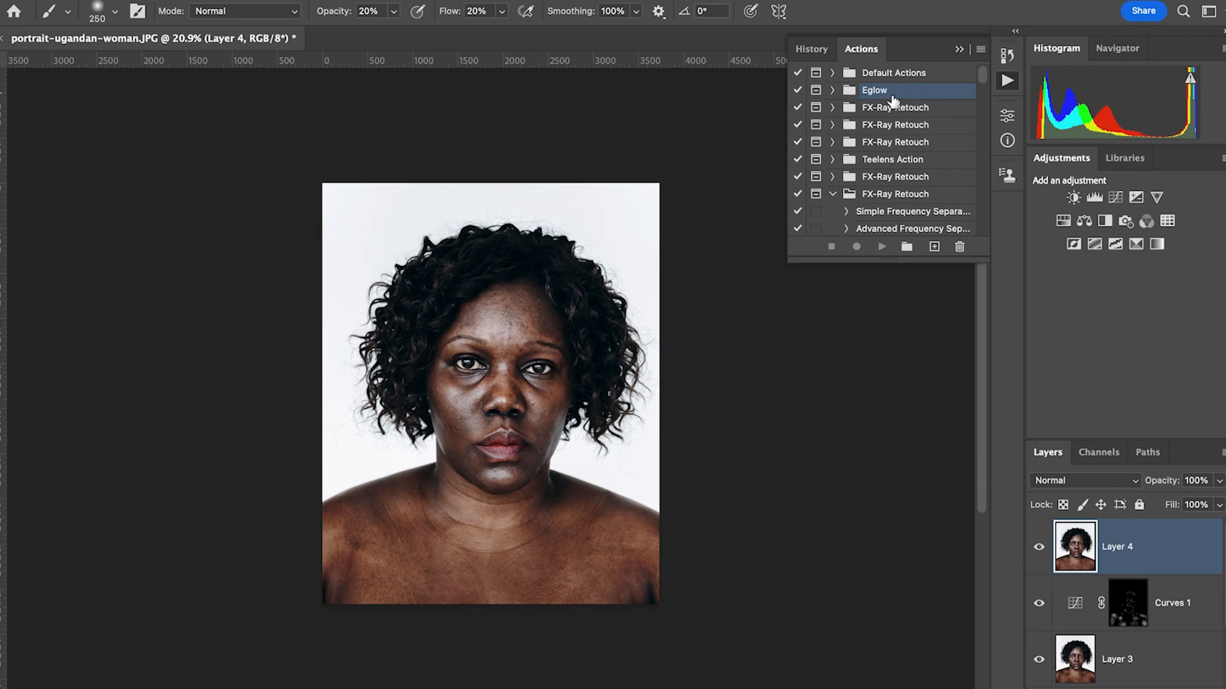
left_click(832, 92)
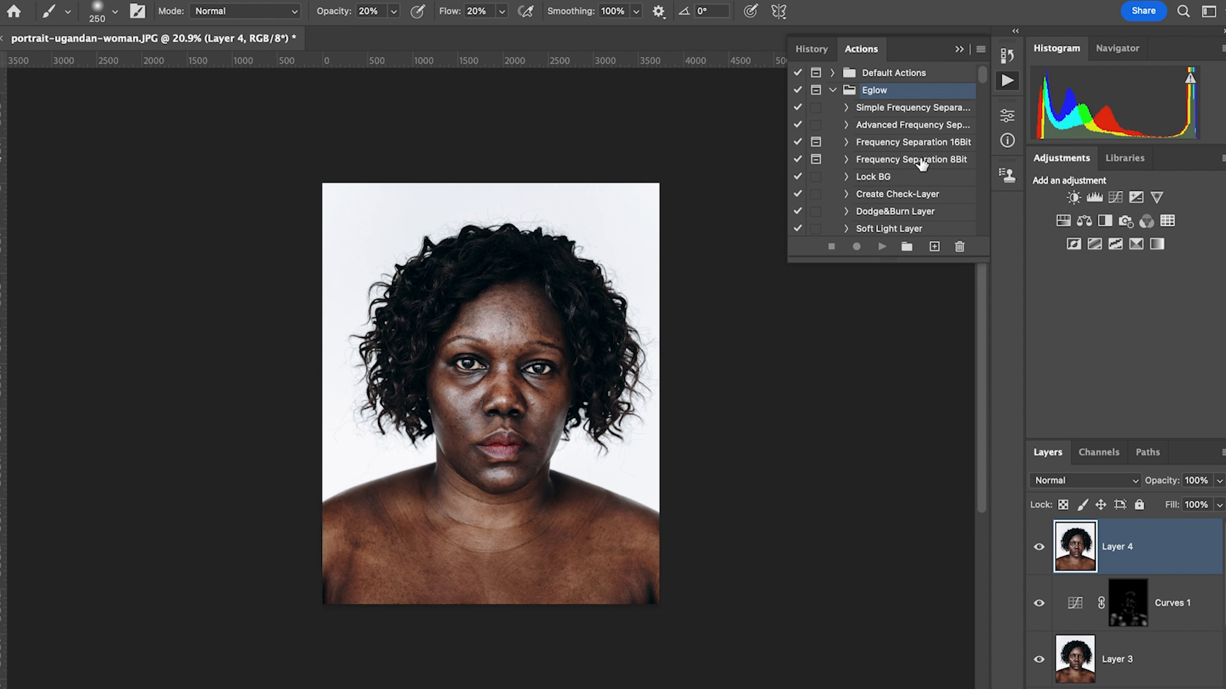
Run the Frequency Separation 8Bit action on the merged layer with a Gaussian Blur radius of 6.0 pixels
left_click(906, 161)
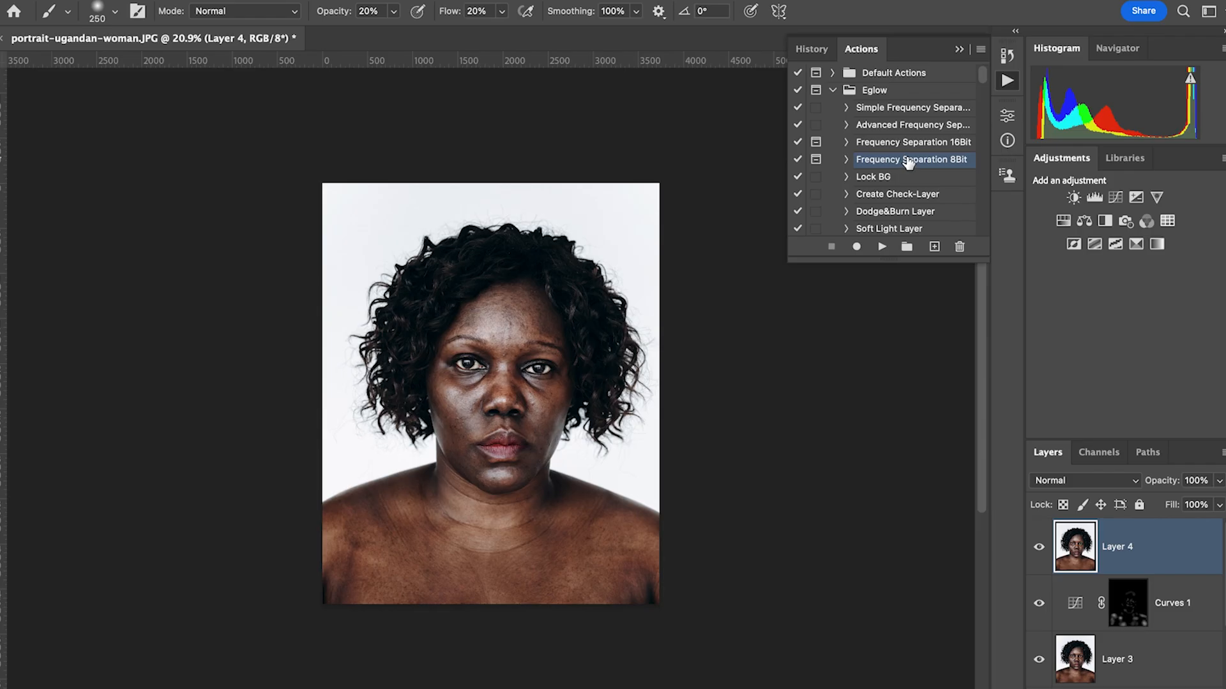
left_click(881, 247)
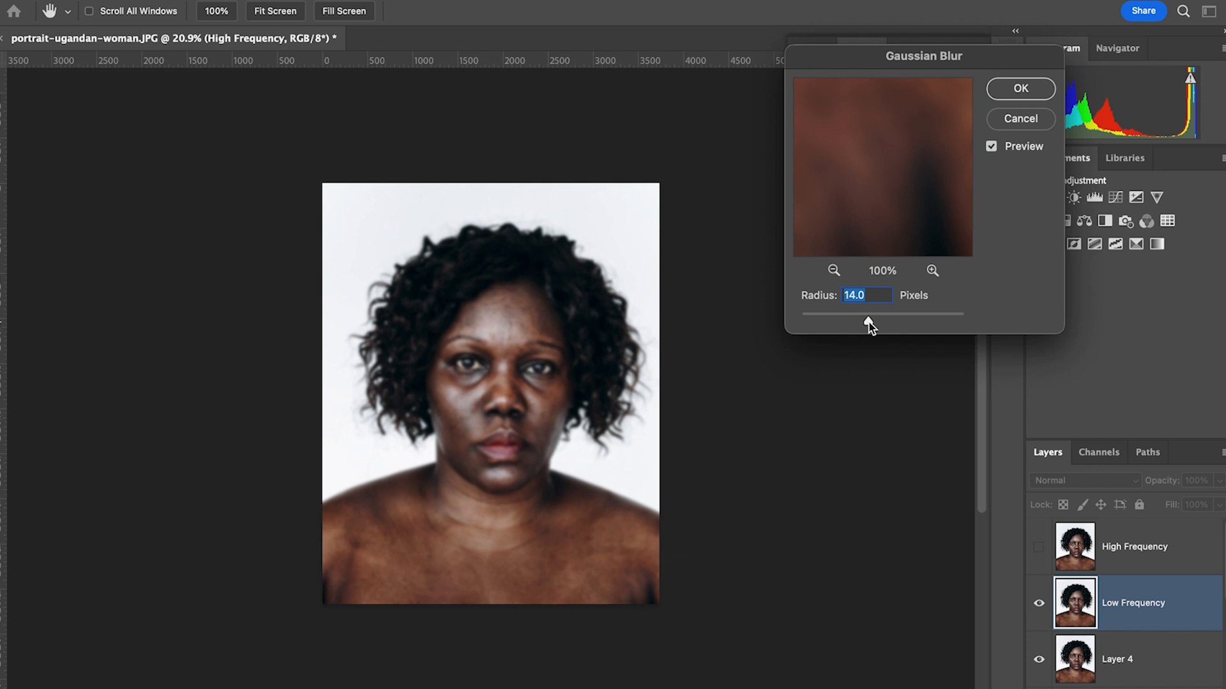
left_click_drag(869, 323, 848, 325)
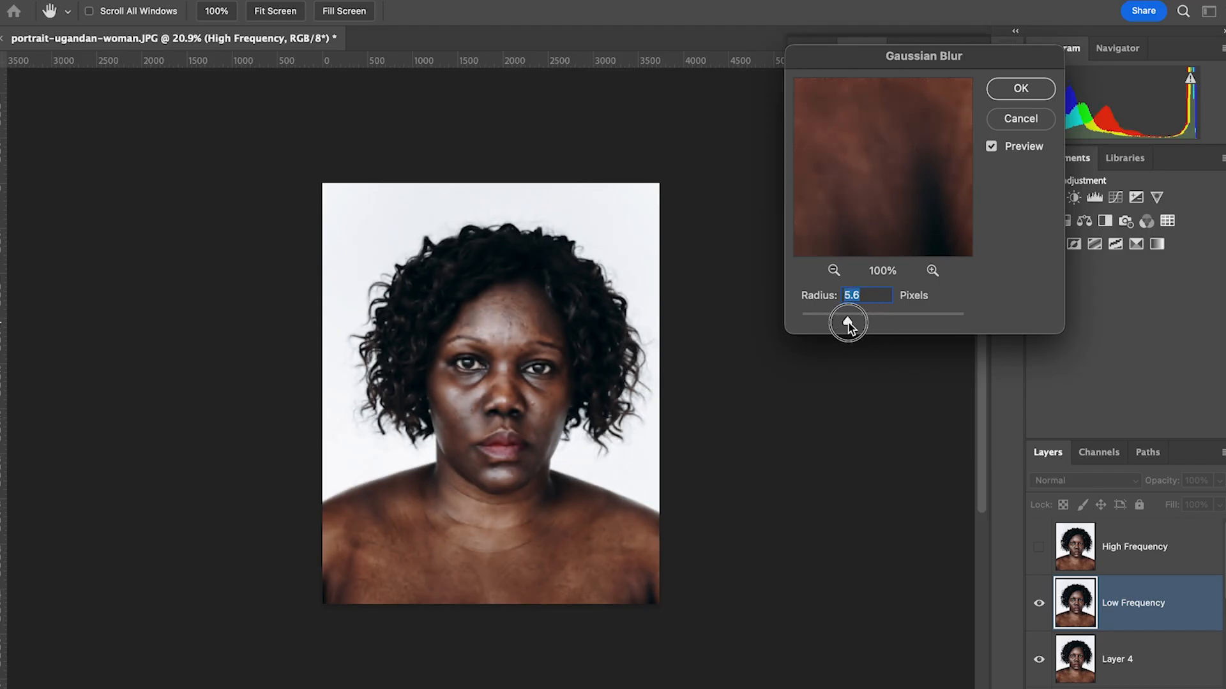
left_click_drag(848, 323, 848, 321)
left_click_drag(849, 324, 850, 323)
left_click(1019, 89)
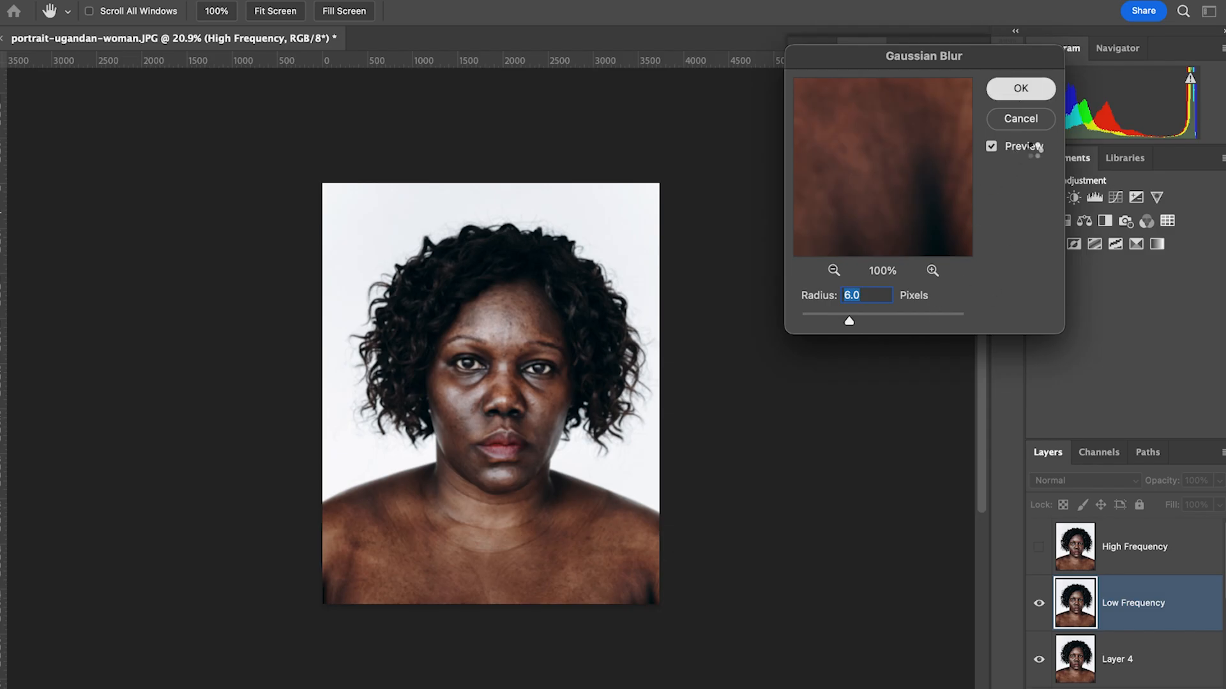
Close the list of recorded actions and return to the custom workspace
left_click(961, 52)
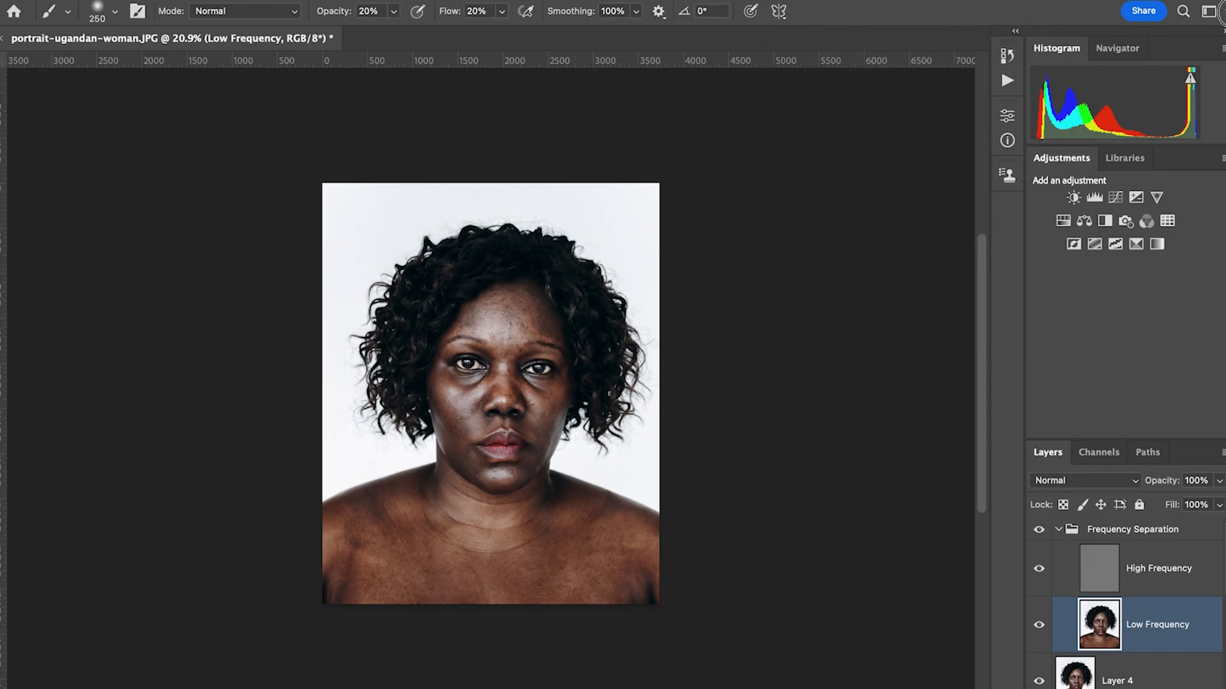
left_click(1209, 11)
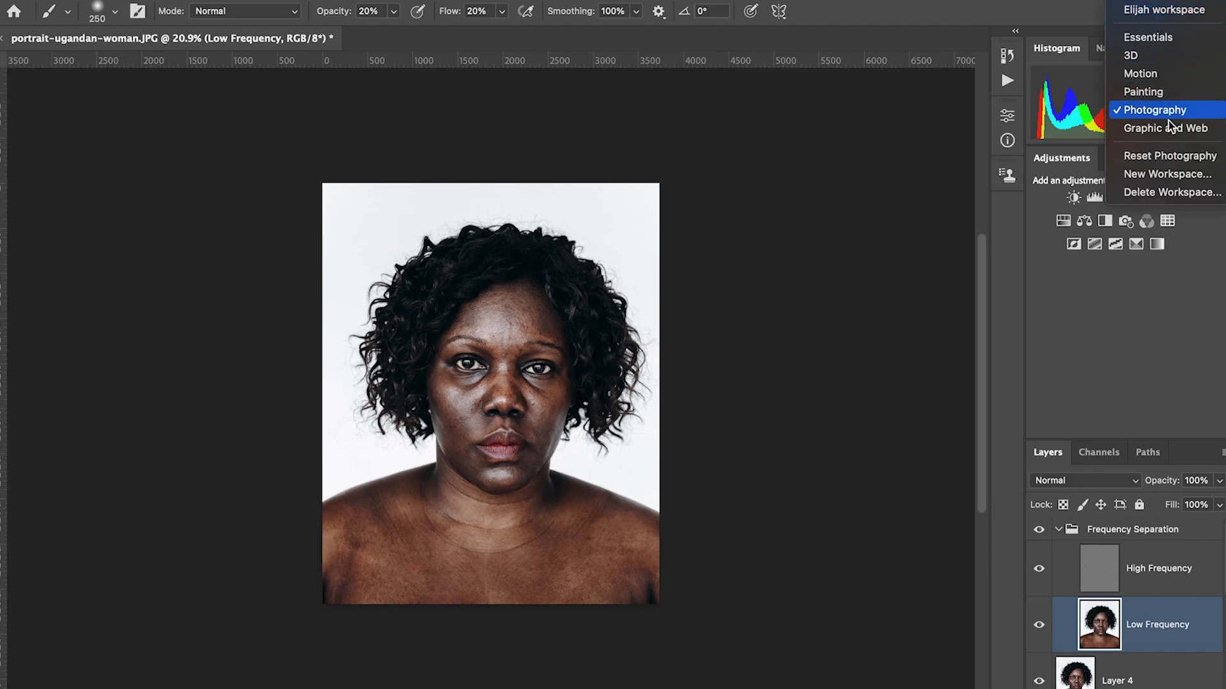
left_click(1144, 10)
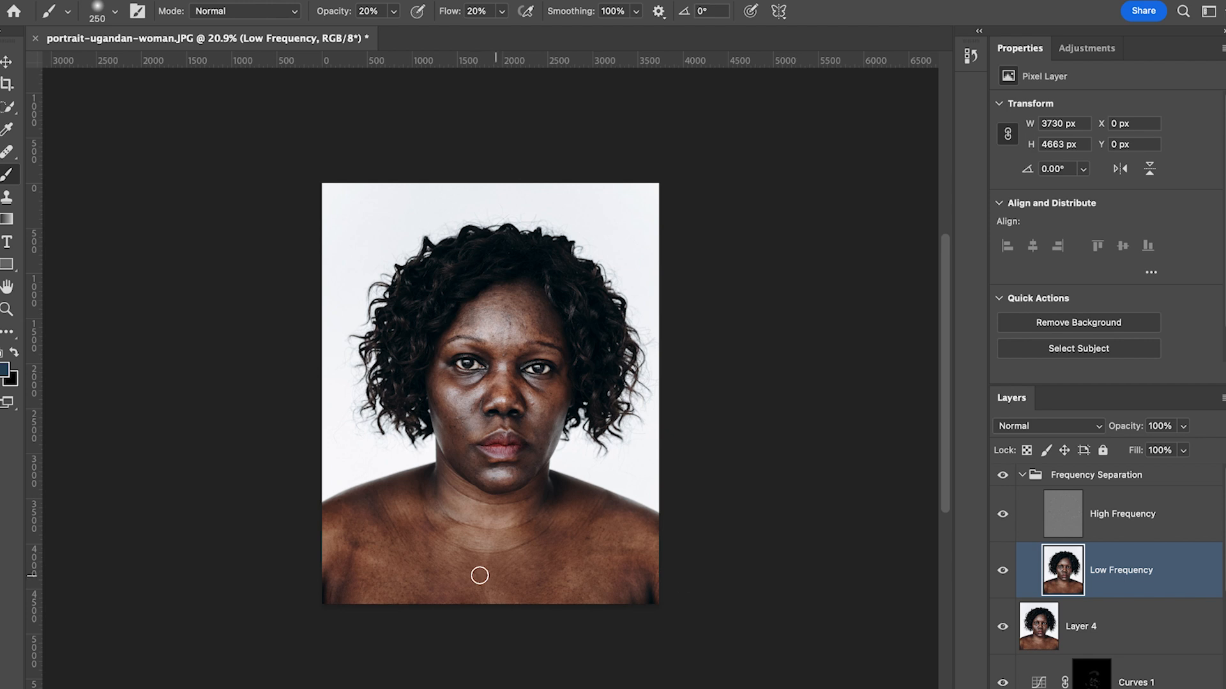
Set the foreground color to white and activate the Mixer Brush tool with the Low Frequency layer selected
key("d")
left_click(15, 354)
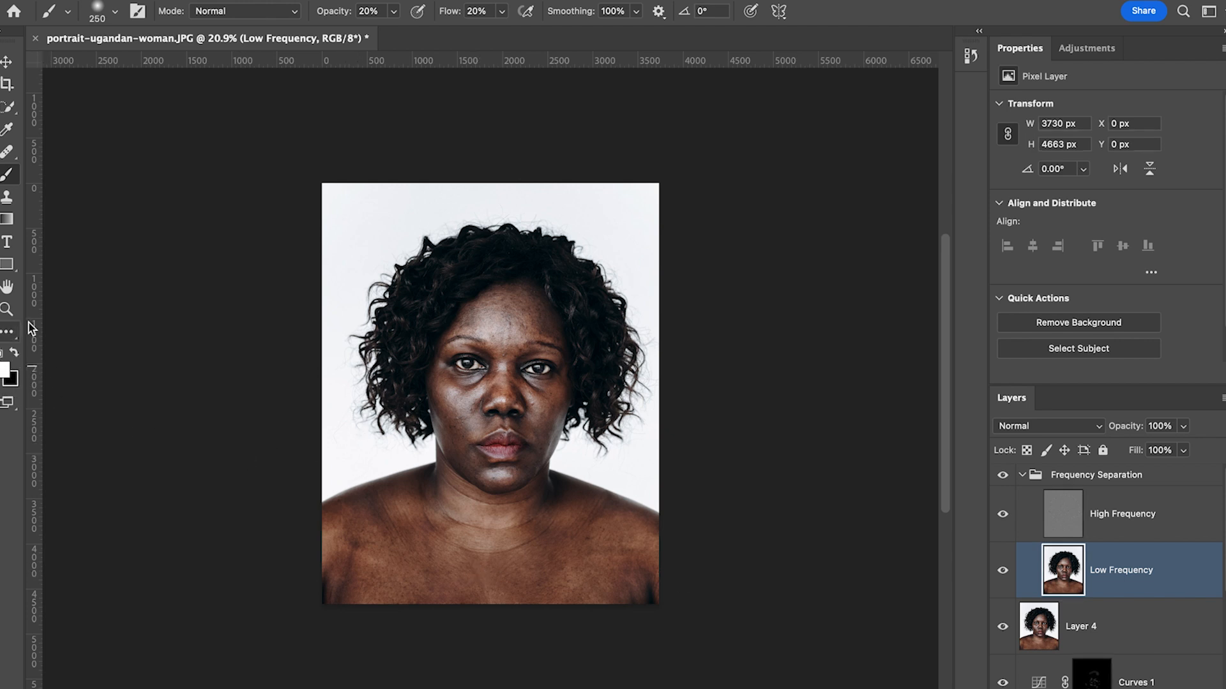
left_click(10, 335)
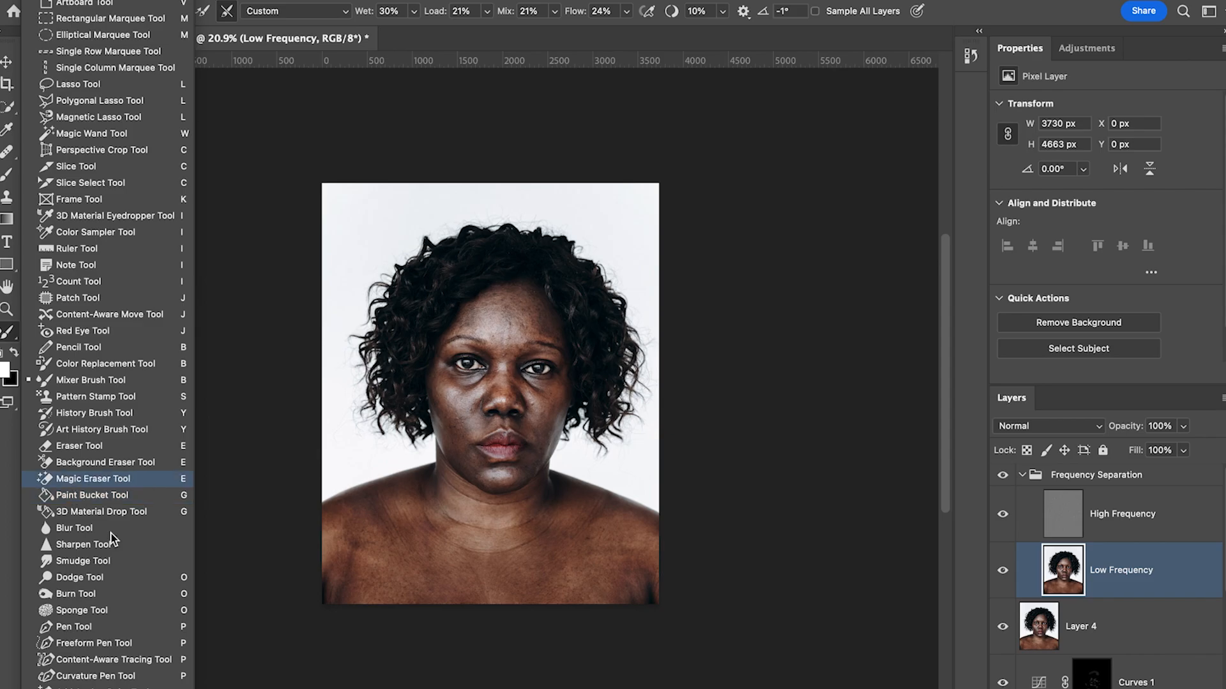
scroll(83, 365, "up", 1)
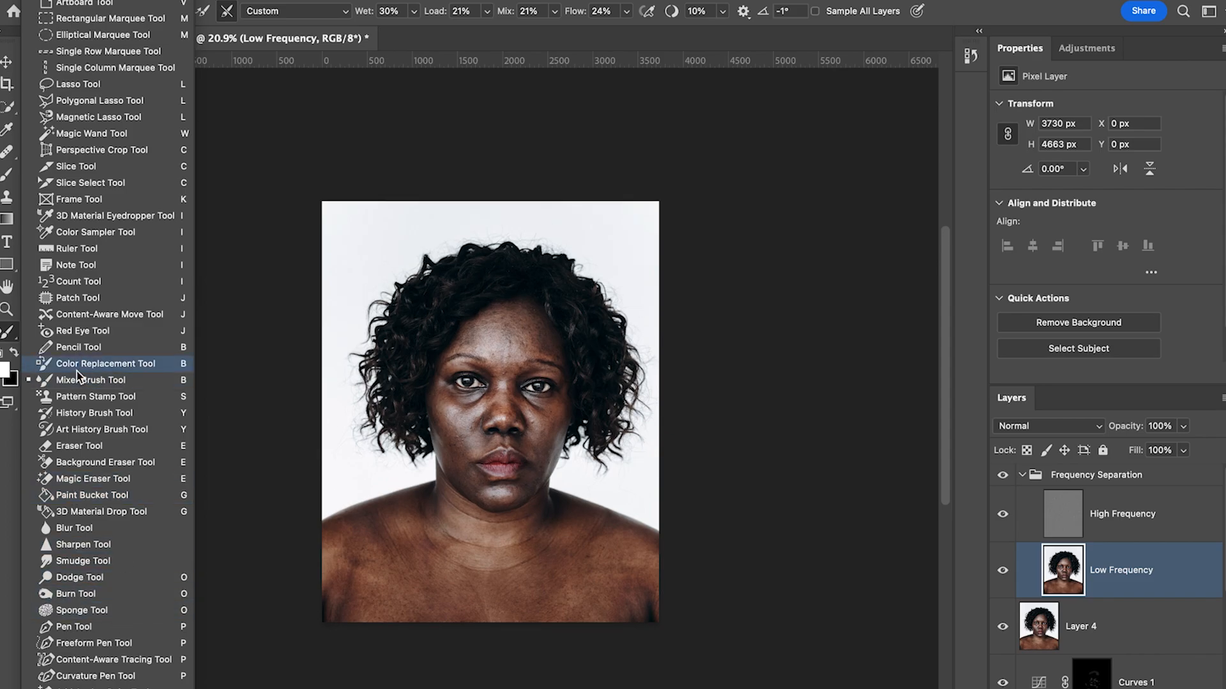
left_click(74, 380)
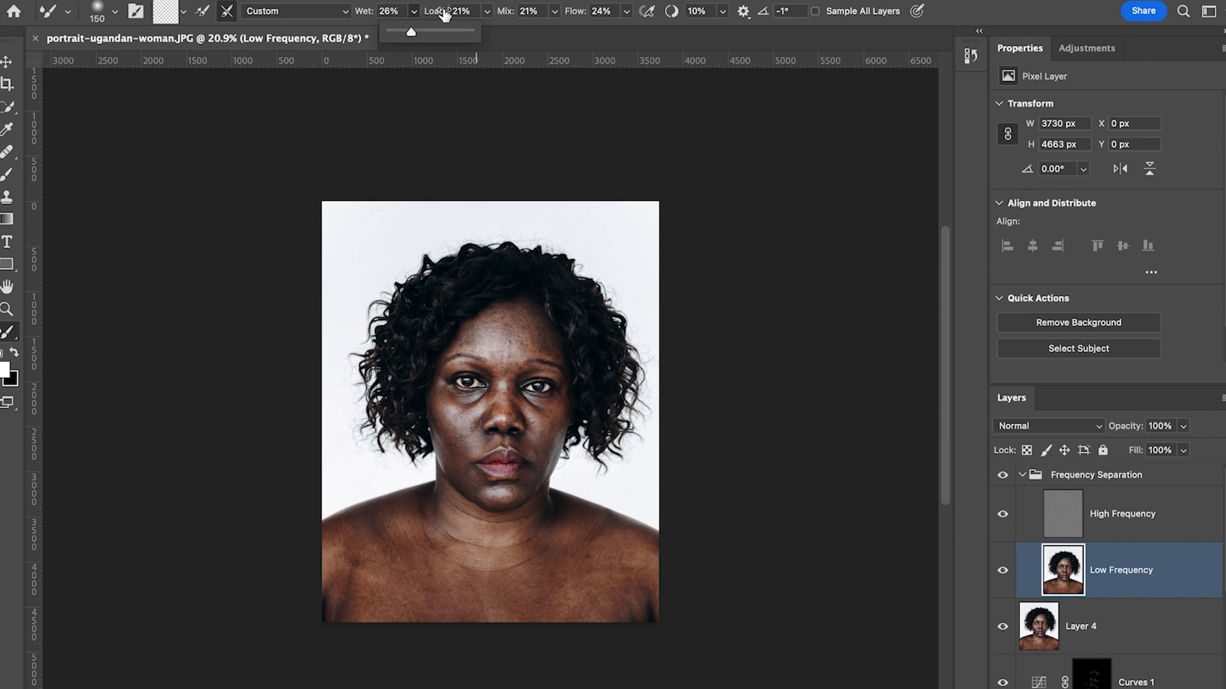
Set the Mixer Brush's Wet value to 25%
left_click(410, 32)
left_click(543, 40)
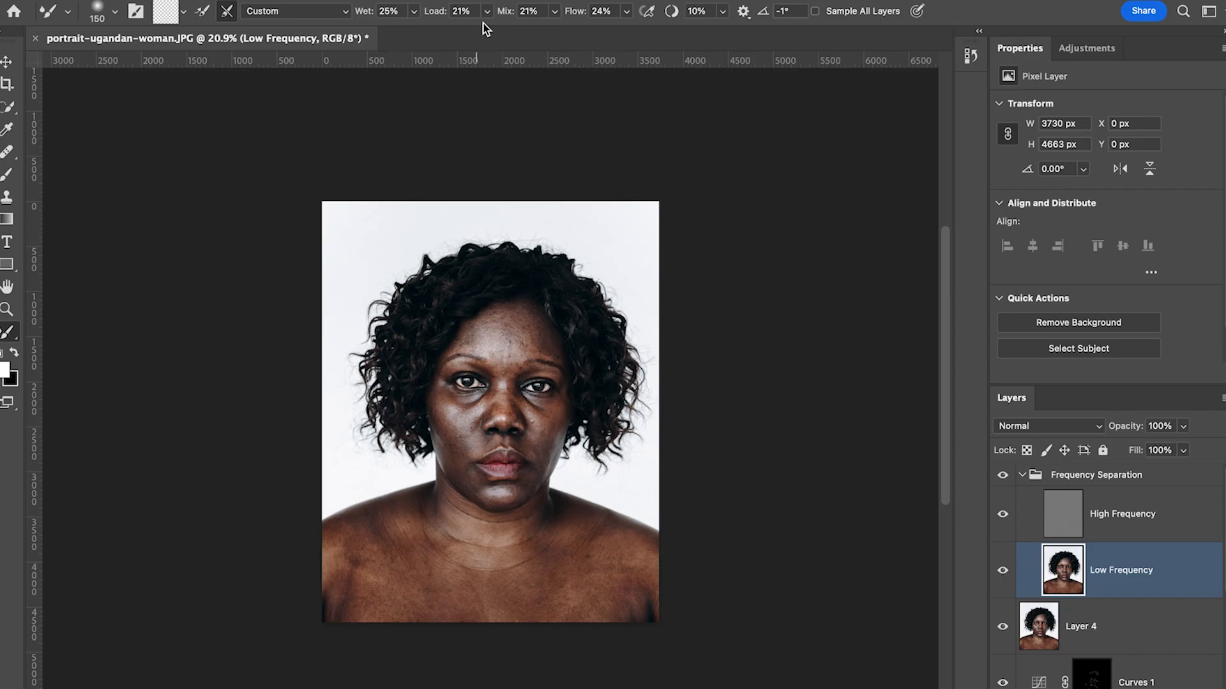
scroll(511, 408, "down", 4)
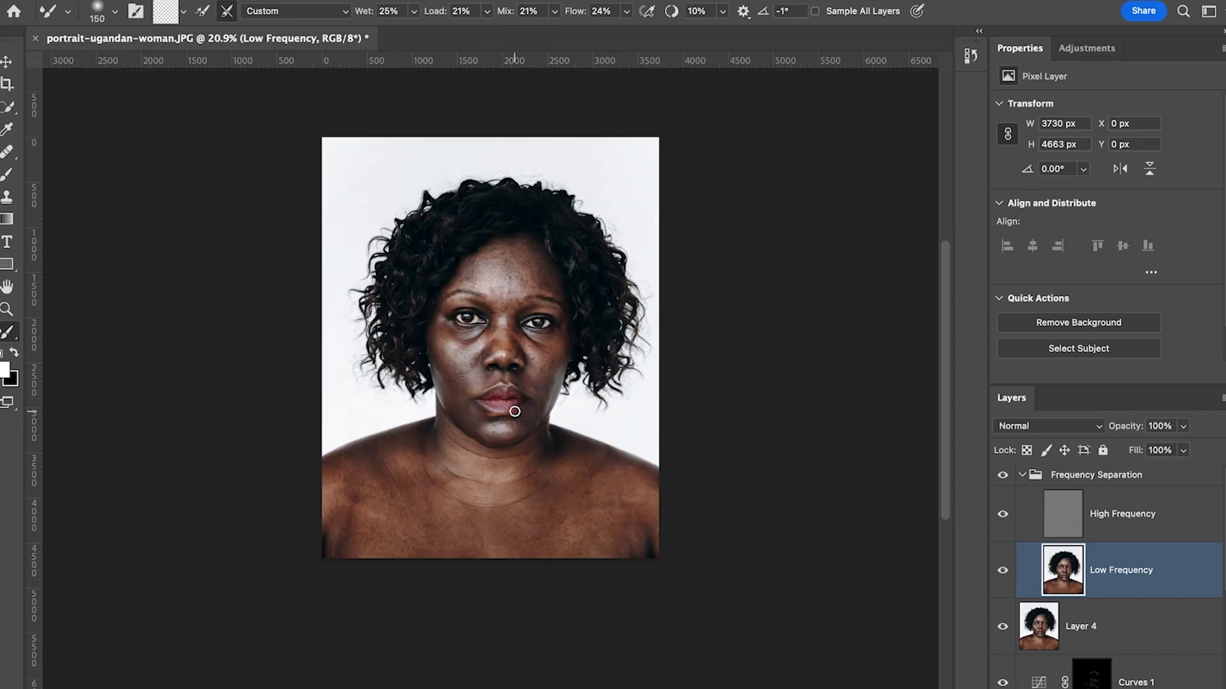
scroll(531, 419, "up", 2)
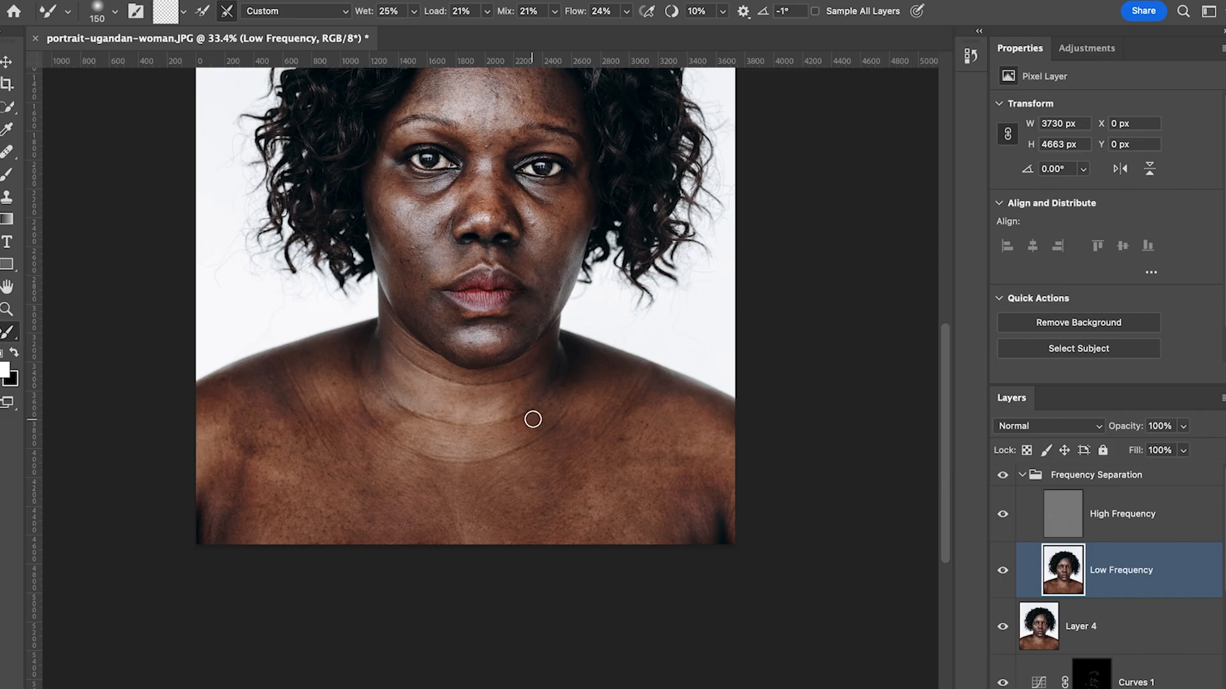
scroll(545, 411, "down", 1)
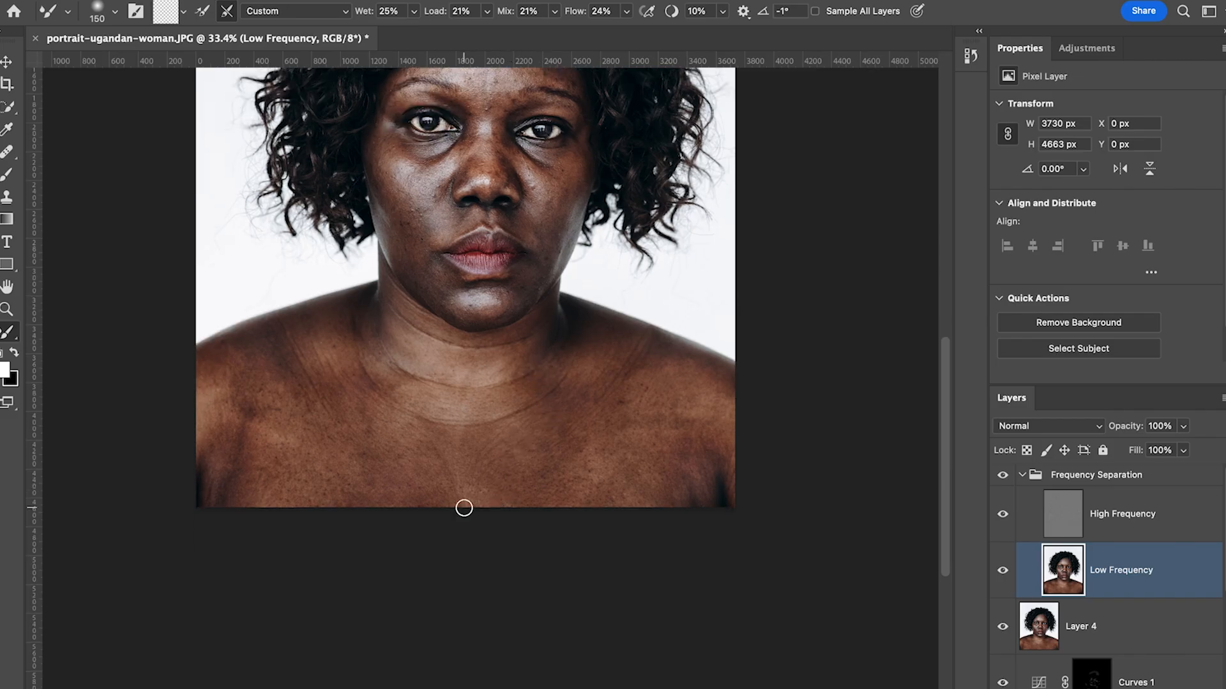
Blend the uneven tones along the lower edge of her right chest on the Low Frequency layer with a 300 to 400 px Mixer Brush
scroll(373, 152, "up", 1)
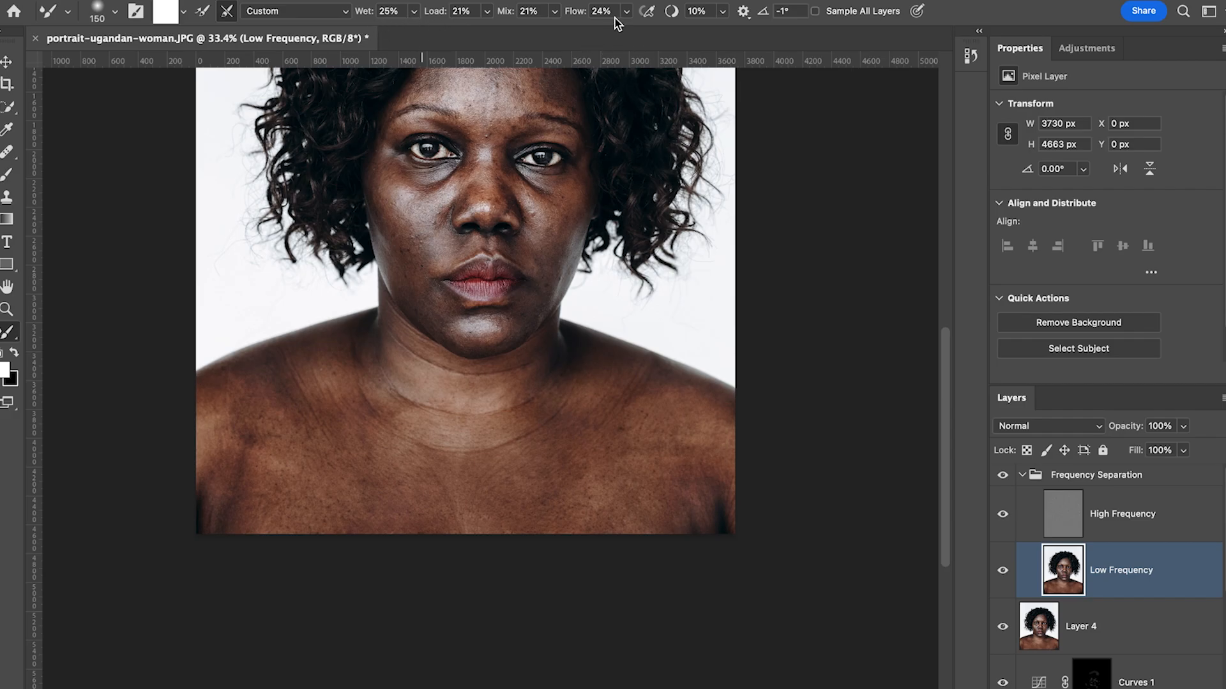
scroll(383, 16, "down", 1)
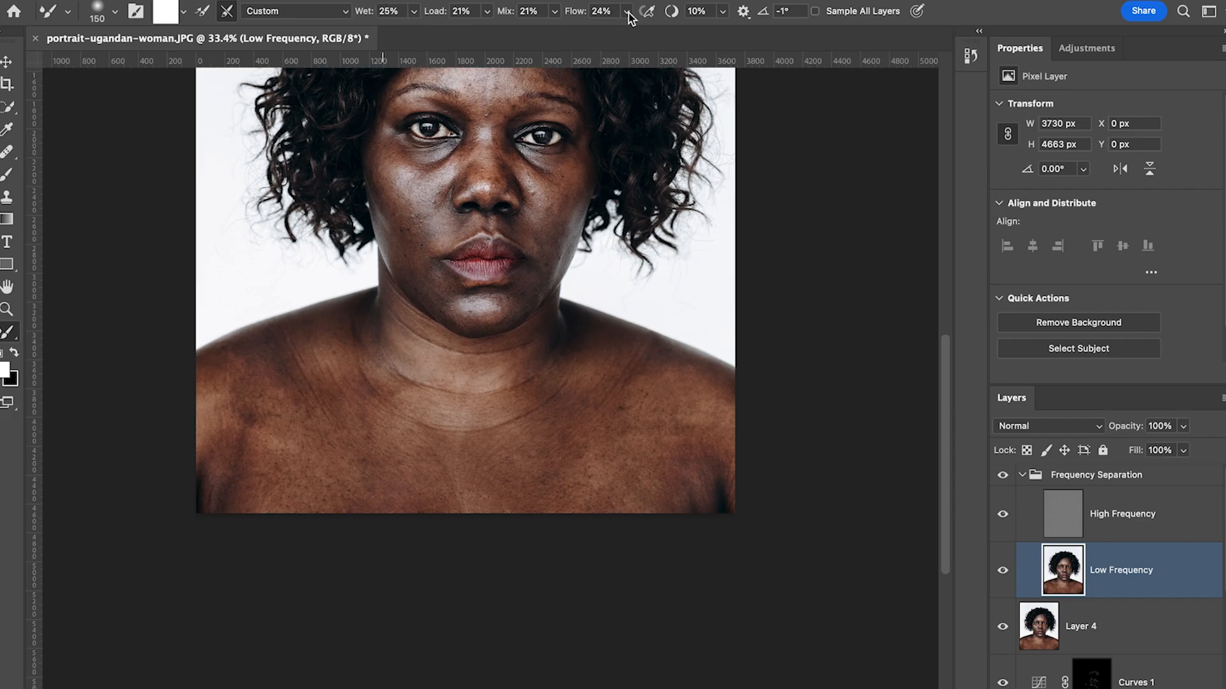
scroll(623, 13, "left", 1)
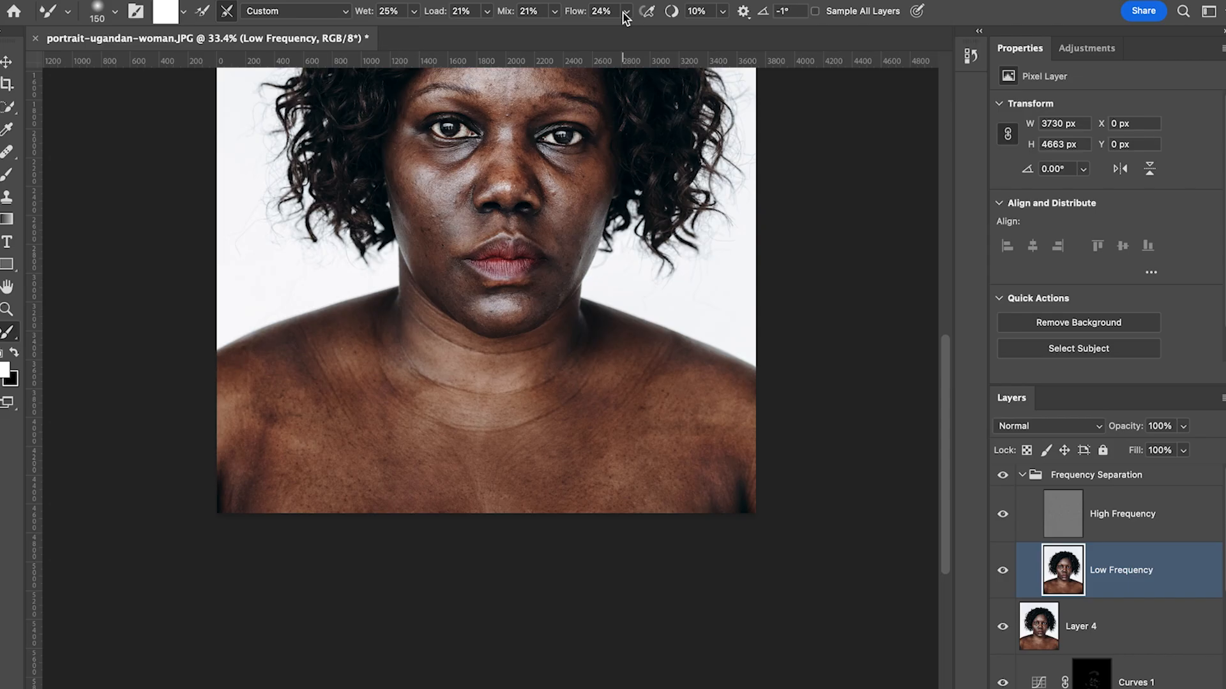
key("bracketleft")
key("bracketleft")
key("bracketleft")
left_click_drag(347, 498, 363, 504)
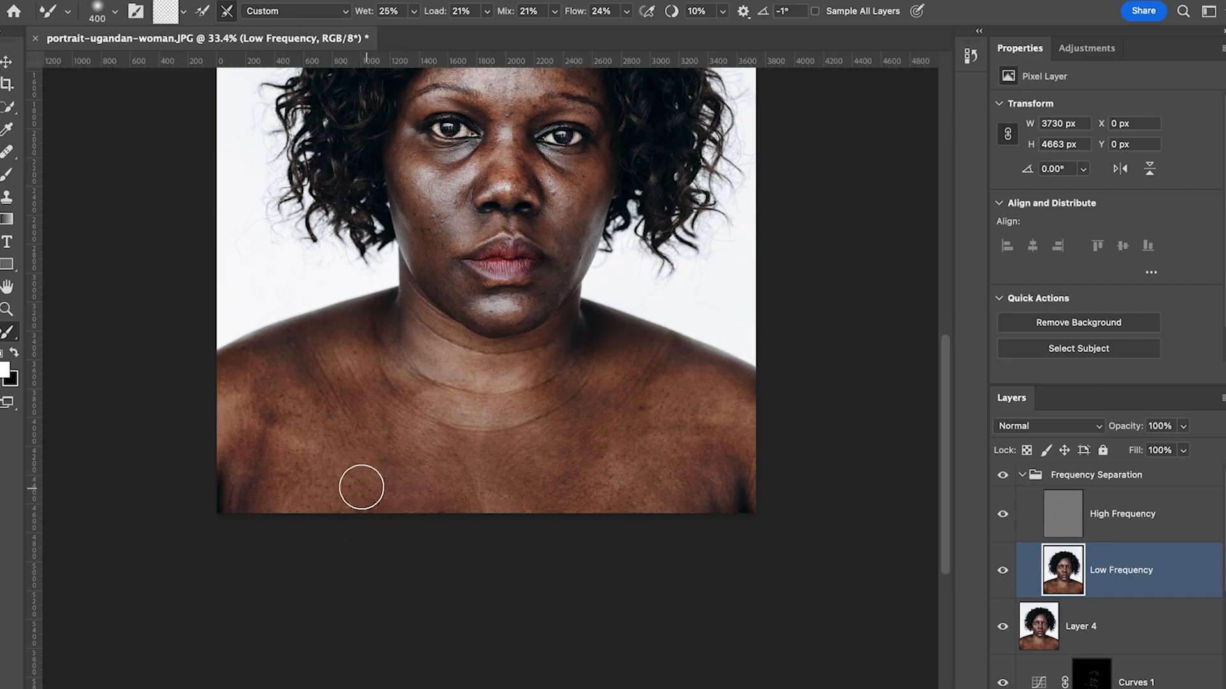
key("bracketright")
key("bracketright")
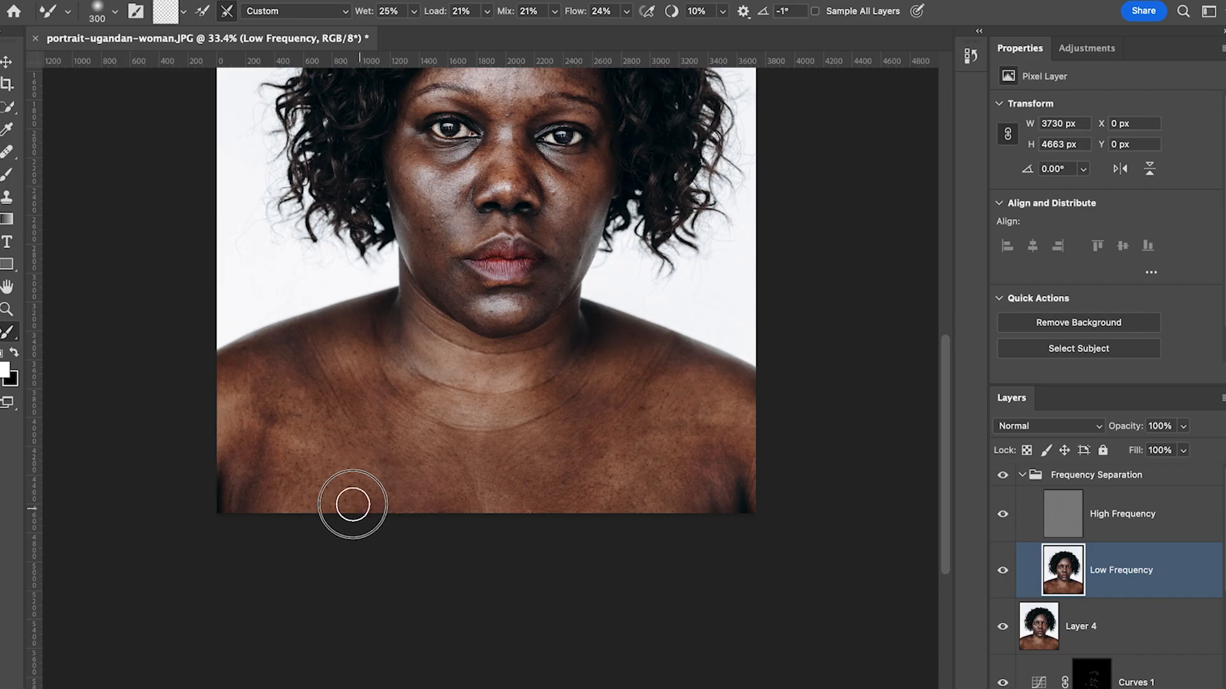
Smooth the blotchy skin from her lower right chest toward the armpit with the Mixer Brush at about 300 px
mouse_move(324, 495)
left_mouse_down()
mouse_move(309, 441)
mouse_move(285, 511)
mouse_move(268, 473)
mouse_move(276, 480)
left_mouse_up()
key("bracketleft")
key("bracketleft")
key("bracketright")
mouse_move(355, 499)
left_mouse_down()
mouse_move(391, 506)
mouse_move(370, 508)
left_mouse_up()
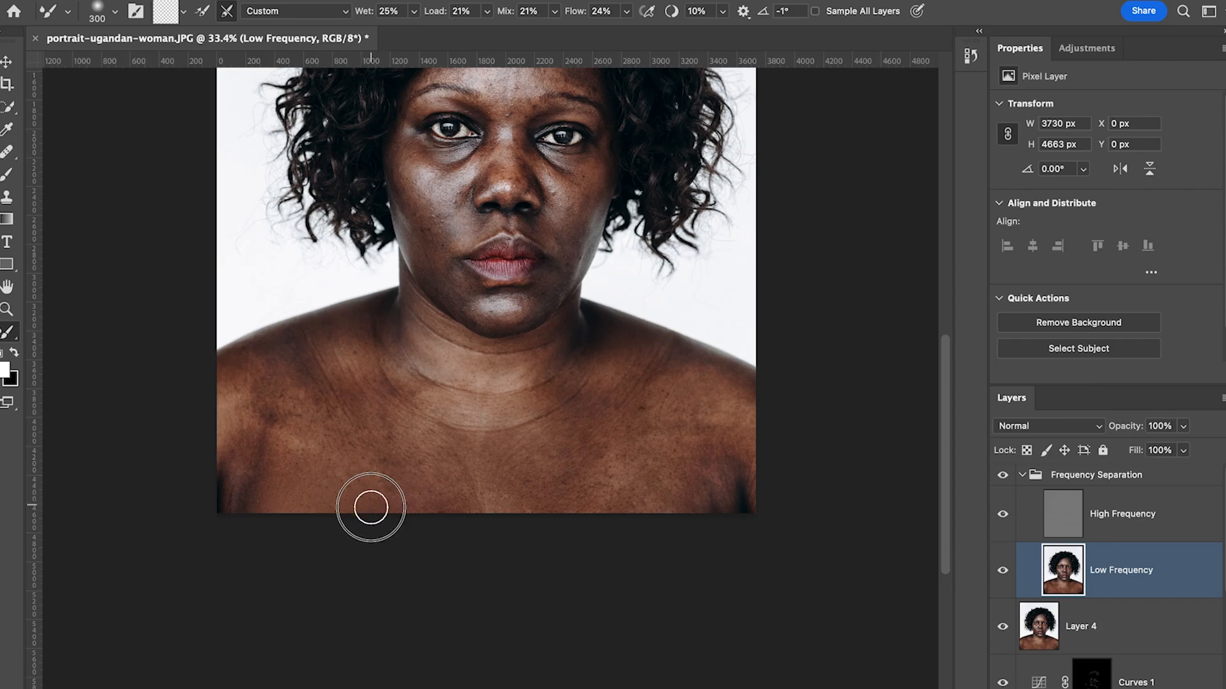
mouse_move(376, 466)
left_mouse_down()
mouse_move(397, 473)
mouse_move(350, 472)
mouse_move(348, 430)
mouse_move(328, 470)
mouse_move(334, 432)
mouse_move(297, 469)
mouse_move(287, 443)
mouse_move(384, 420)
mouse_move(391, 440)
mouse_move(420, 444)
mouse_move(418, 484)
mouse_move(407, 495)
mouse_move(408, 459)
mouse_move(371, 509)
mouse_move(358, 473)
mouse_move(333, 494)
left_mouse_up()
Blend the skin tones across the center of the chest below the neck creases with Mixer Brush strokes
key("bracketright")
key("bracketright")
left_click_drag(424, 482, 431, 489)
scroll(421, 447, "down", 1)
mouse_move(419, 430)
left_mouse_down()
mouse_move(459, 417)
mouse_move(432, 418)
mouse_move(459, 424)
mouse_move(486, 478)
mouse_move(482, 466)
mouse_move(420, 464)
mouse_move(464, 461)
mouse_move(374, 480)
mouse_move(375, 446)
left_mouse_up()
key("bracketleft")
key("bracketright")
mouse_move(517, 440)
left_mouse_down()
mouse_move(506, 477)
mouse_move(505, 429)
mouse_move(529, 444)
mouse_move(555, 431)
mouse_move(521, 405)
mouse_move(575, 408)
mouse_move(575, 471)
mouse_move(588, 476)
mouse_move(486, 479)
mouse_move(548, 457)
mouse_move(563, 432)
mouse_move(565, 454)
mouse_move(487, 468)
left_mouse_up()
Smooth the lower chest on her left side and the outer left shoulder with a 400 px Mixer Brush
key("bracketleft")
key("bracketright")
key("bracketright")
key("bracketleft")
key("bracketleft")
key("bracketright")
key("bracketright")
key("bracketright")
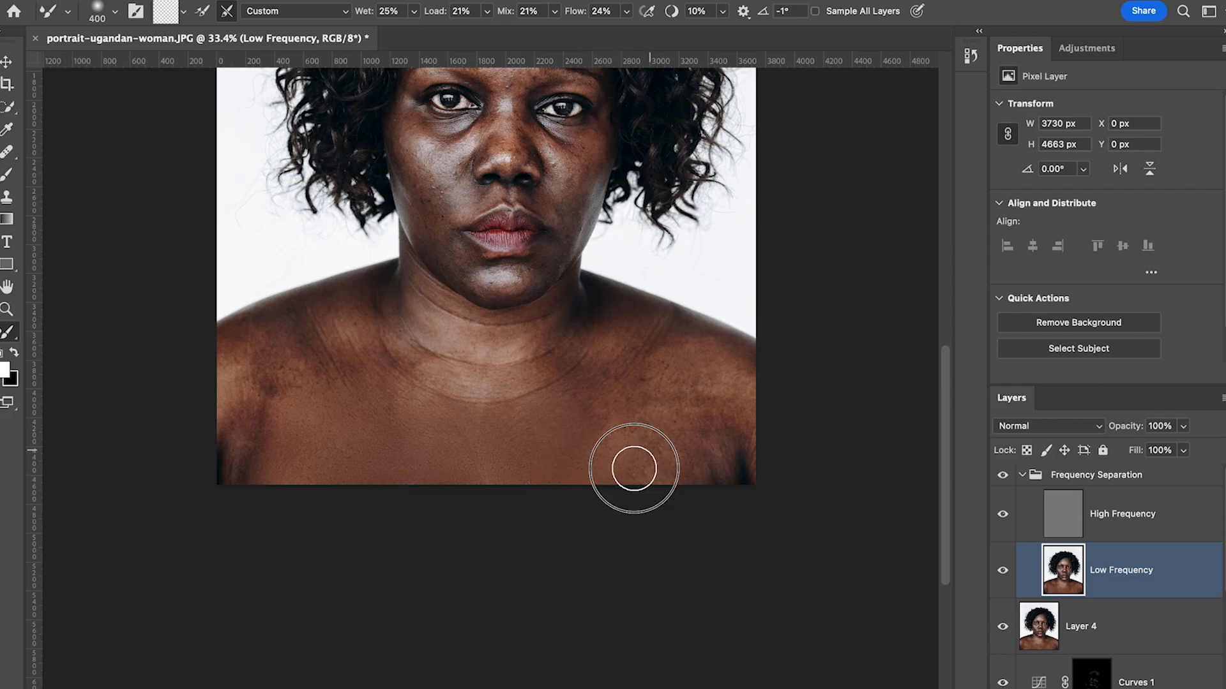
key("bracketleft")
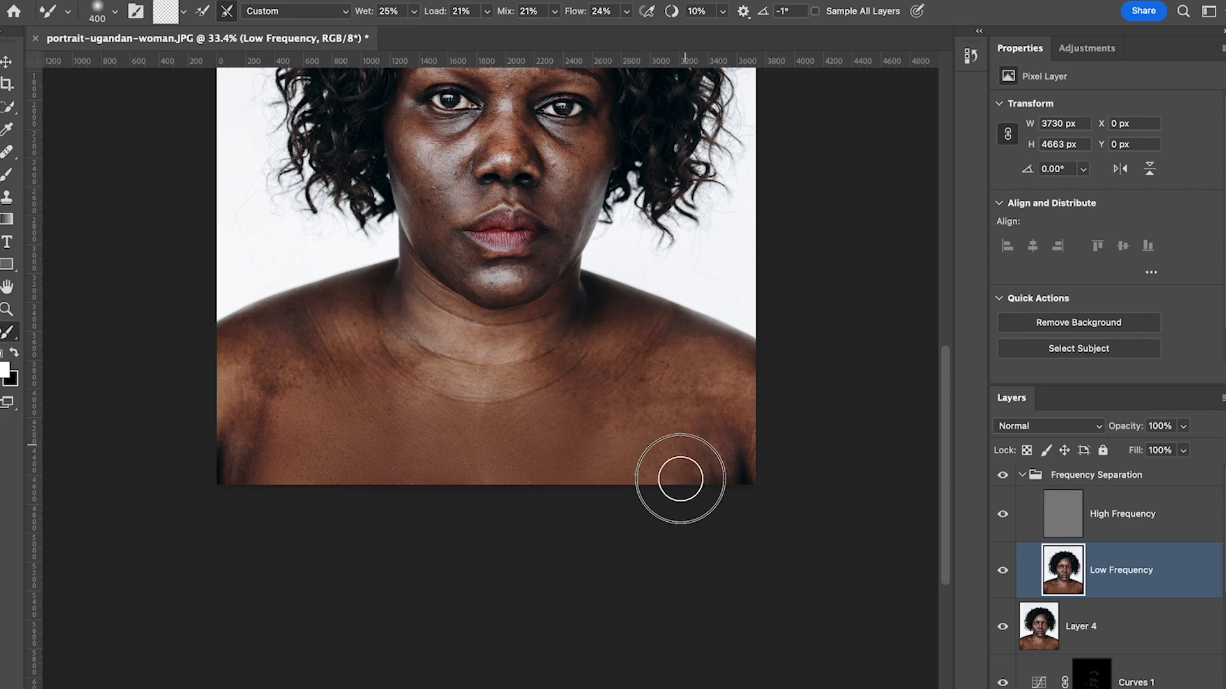
key("bracketleft")
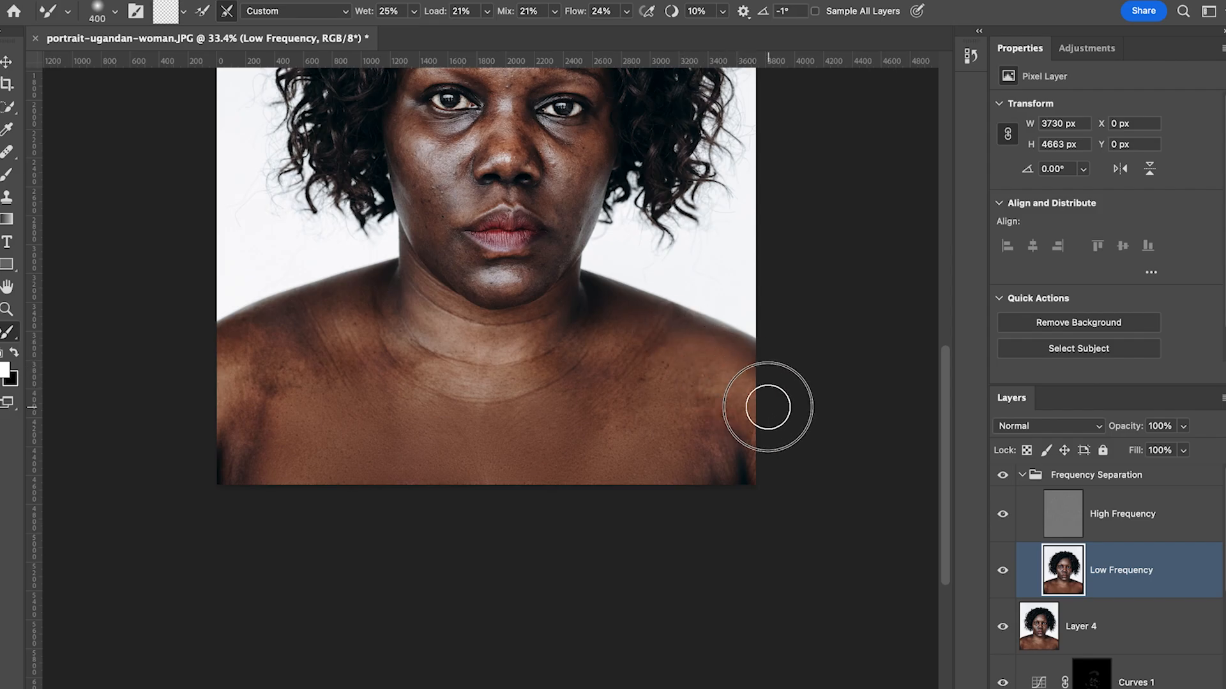
Blend the shadows along her left upper arm and armpit crease, varying the Mixer Brush between 250 and 400 px
key("bracketleft")
key("bracketright")
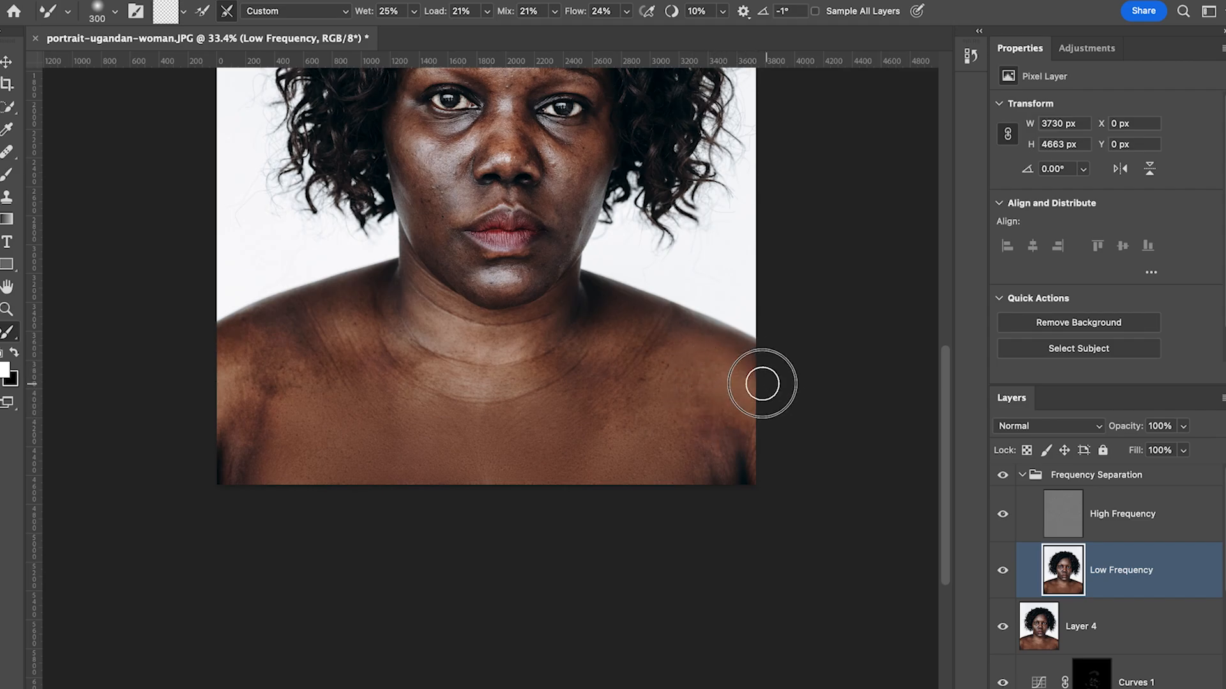
key("bracketright")
key("bracketright")
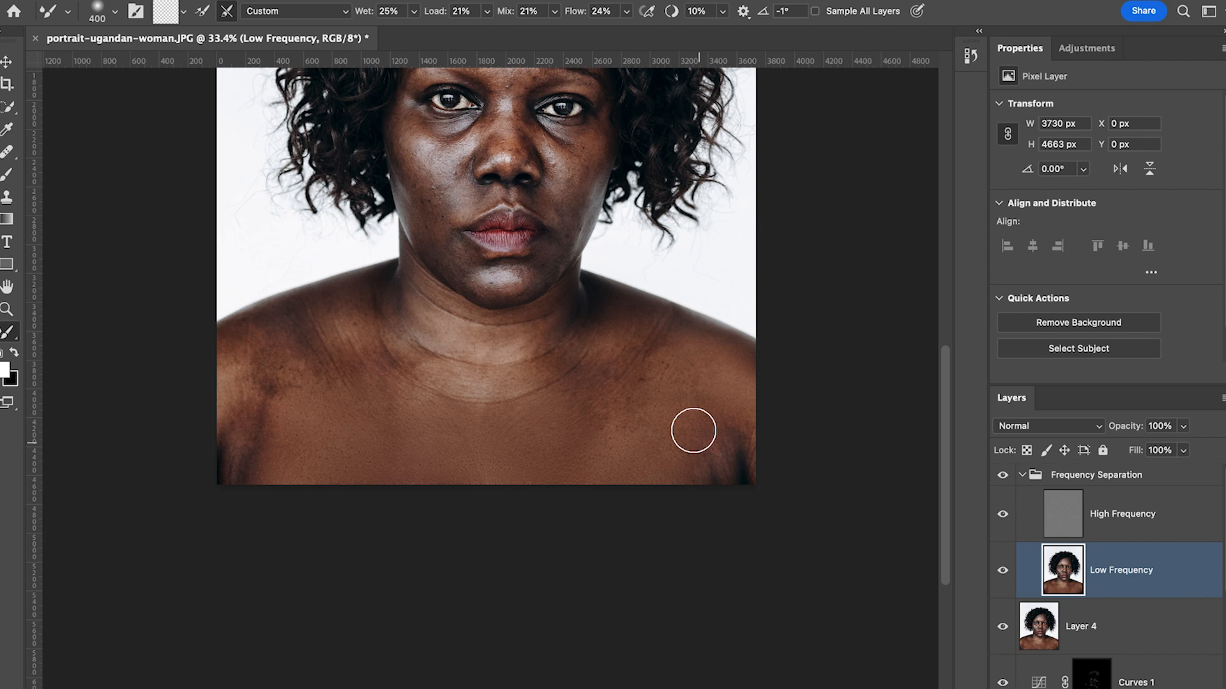
key("bracketleft")
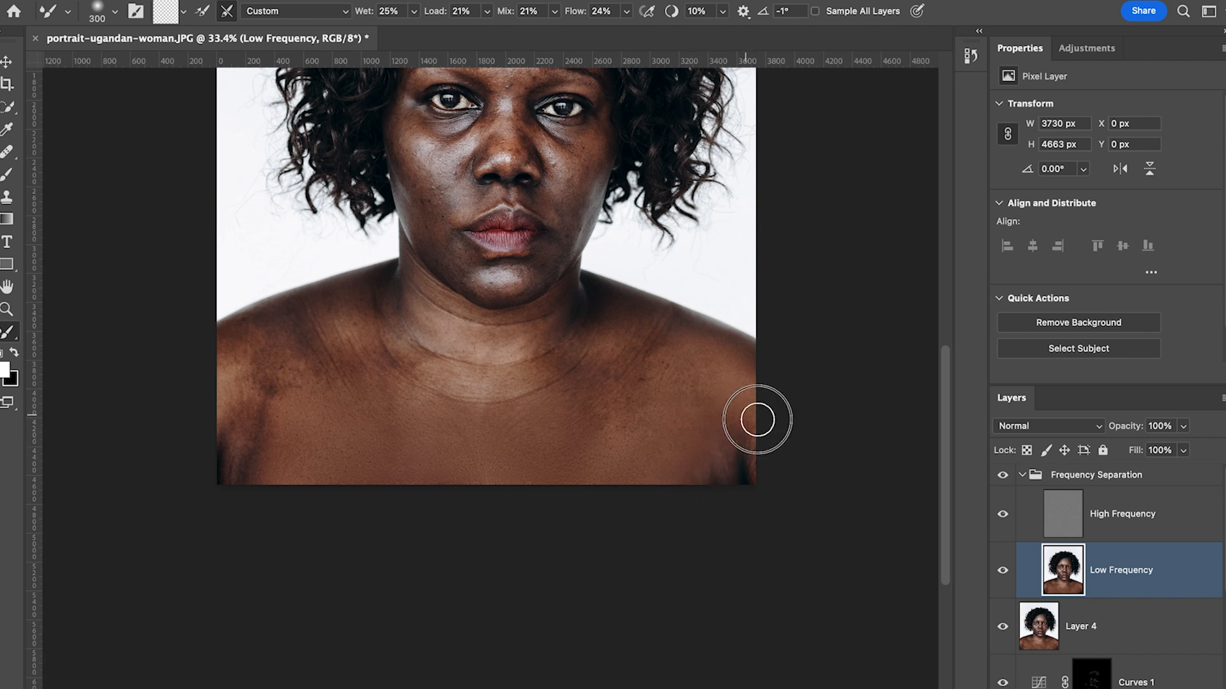
key("bracketleft")
key("bracketleft")
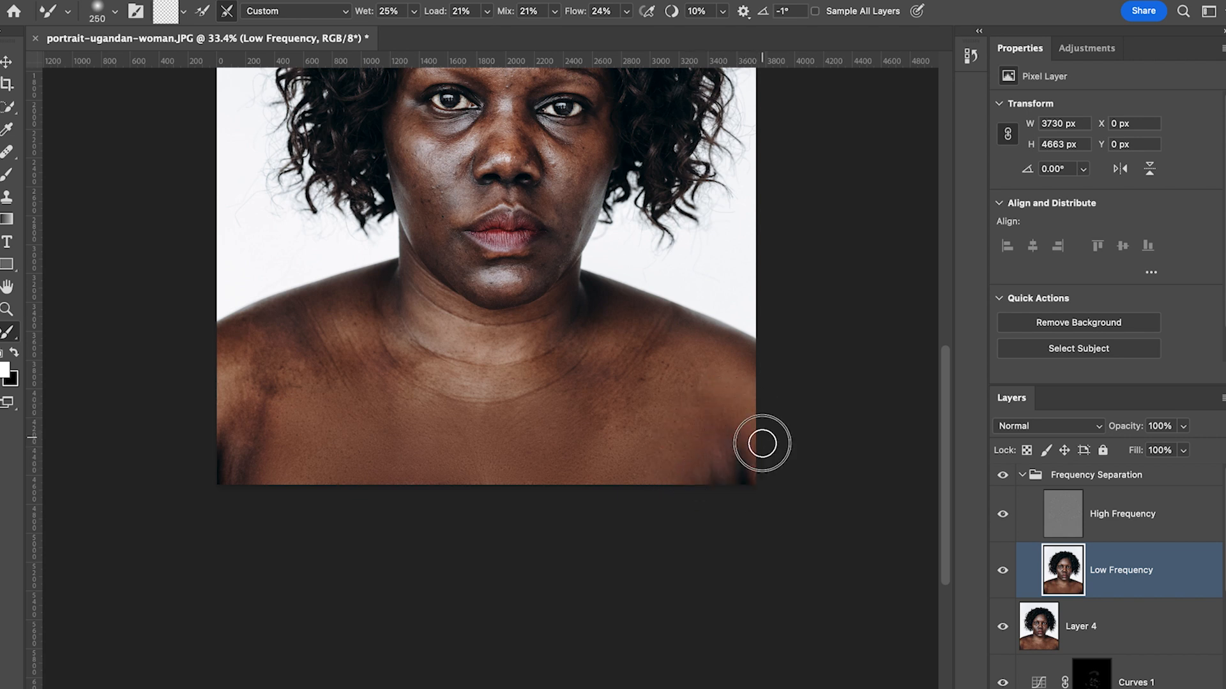
Smooth the top of her left shoulder and the base of the neck with the Mixer Brush at 250 to 400 px
scroll(668, 345, "down", 1)
key("bracketright")
key("bracketright")
key("bracketright")
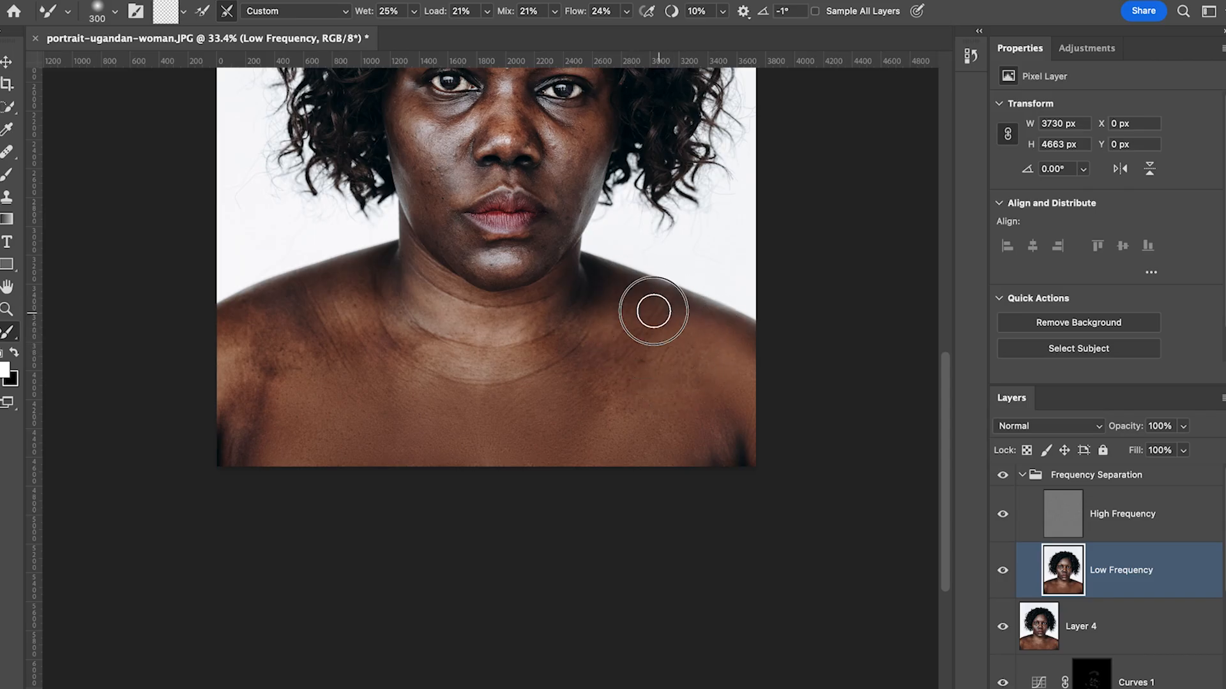
key("bracketleft")
key("bracketleft")
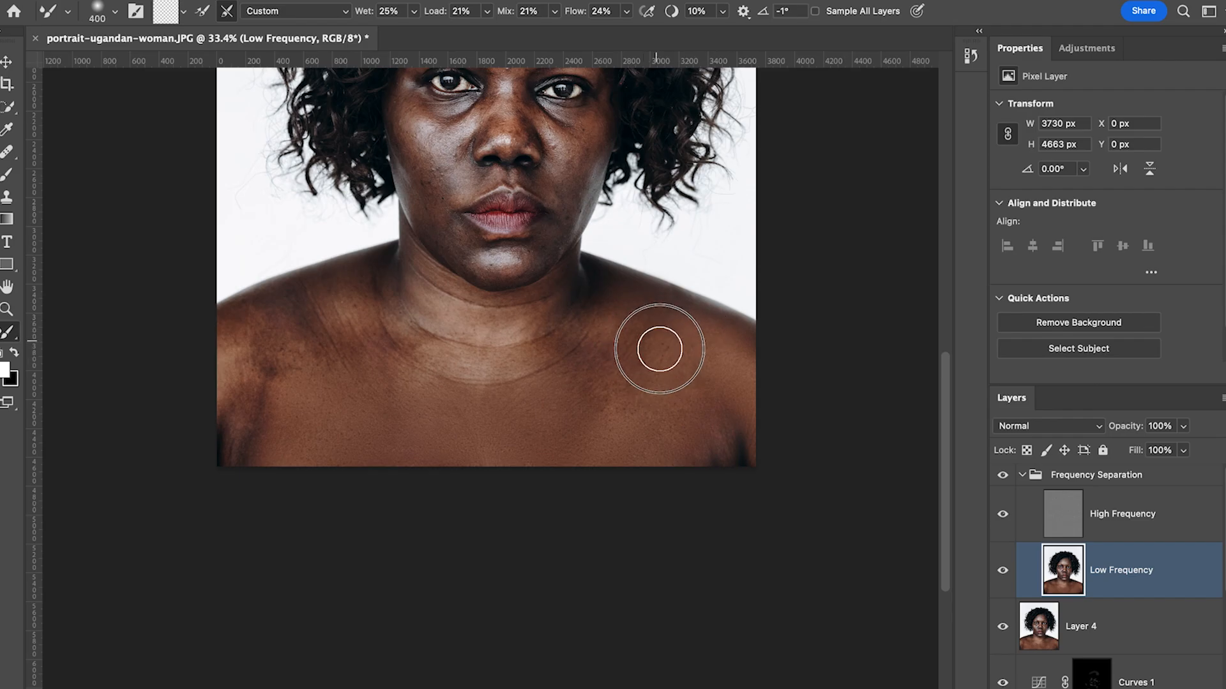
key("bracketleft")
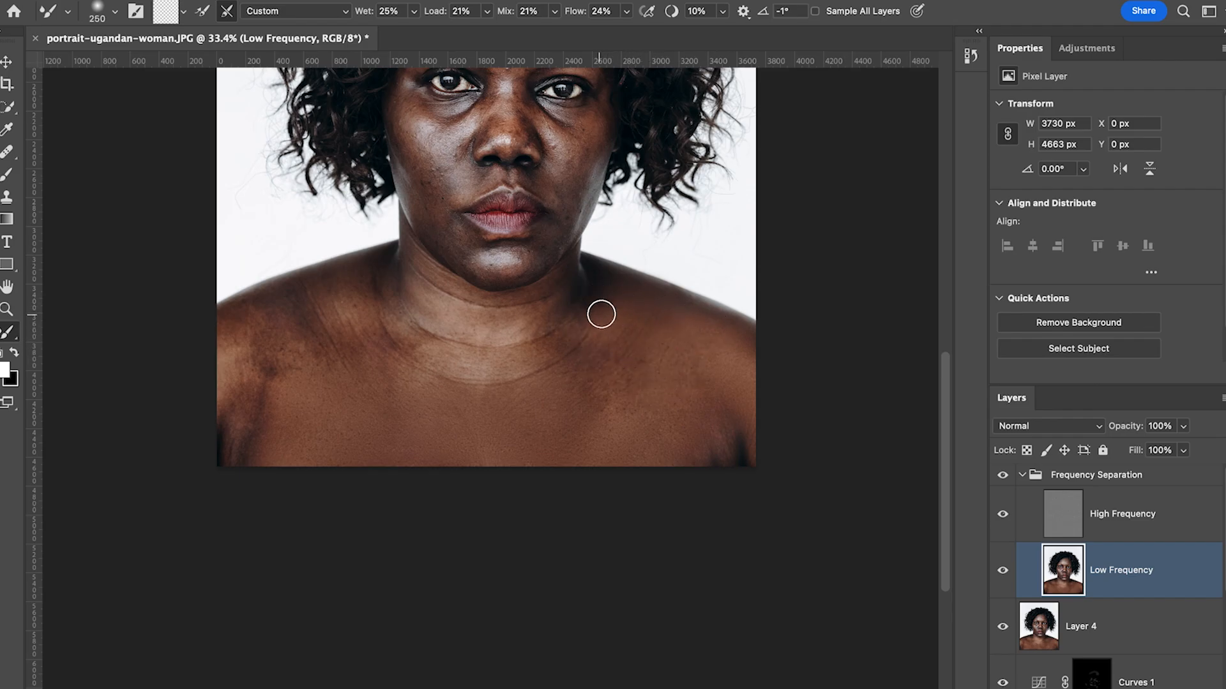
key("bracketright")
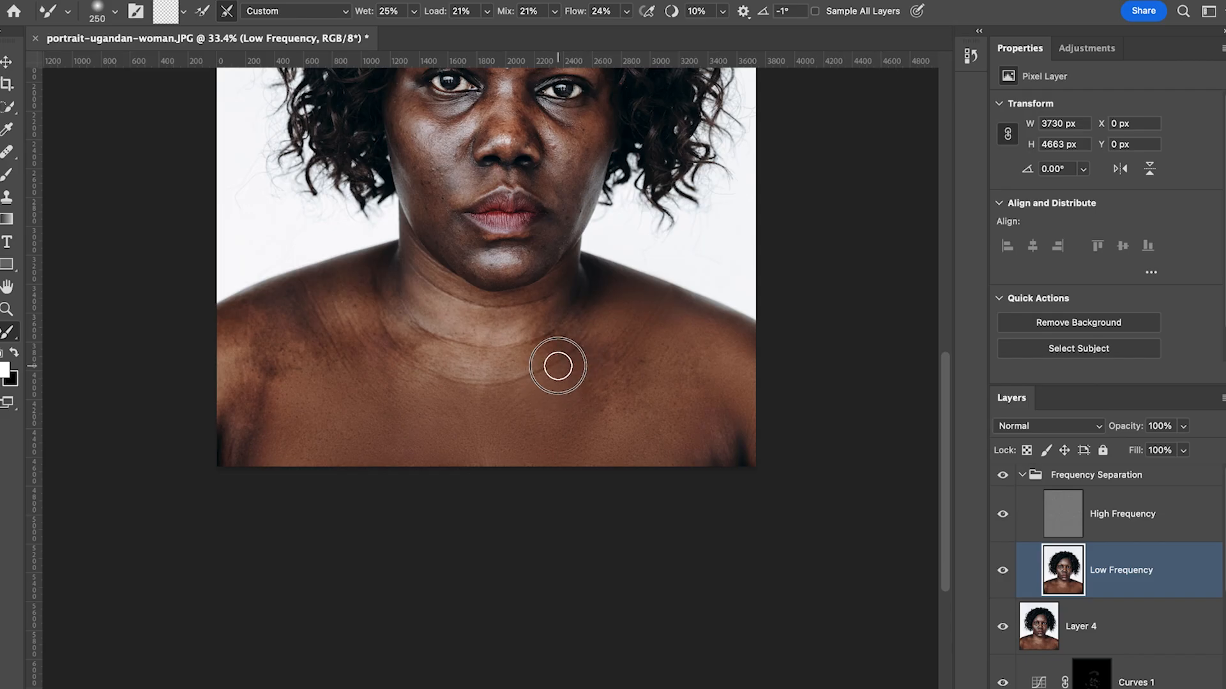
key("bracketleft")
Even out the dark patches around her left collarbone and upper chest, varying the Mixer Brush from 200 to 400 px
scroll(568, 330, "down", 2)
scroll(569, 330, "left", 2)
key("bracketright")
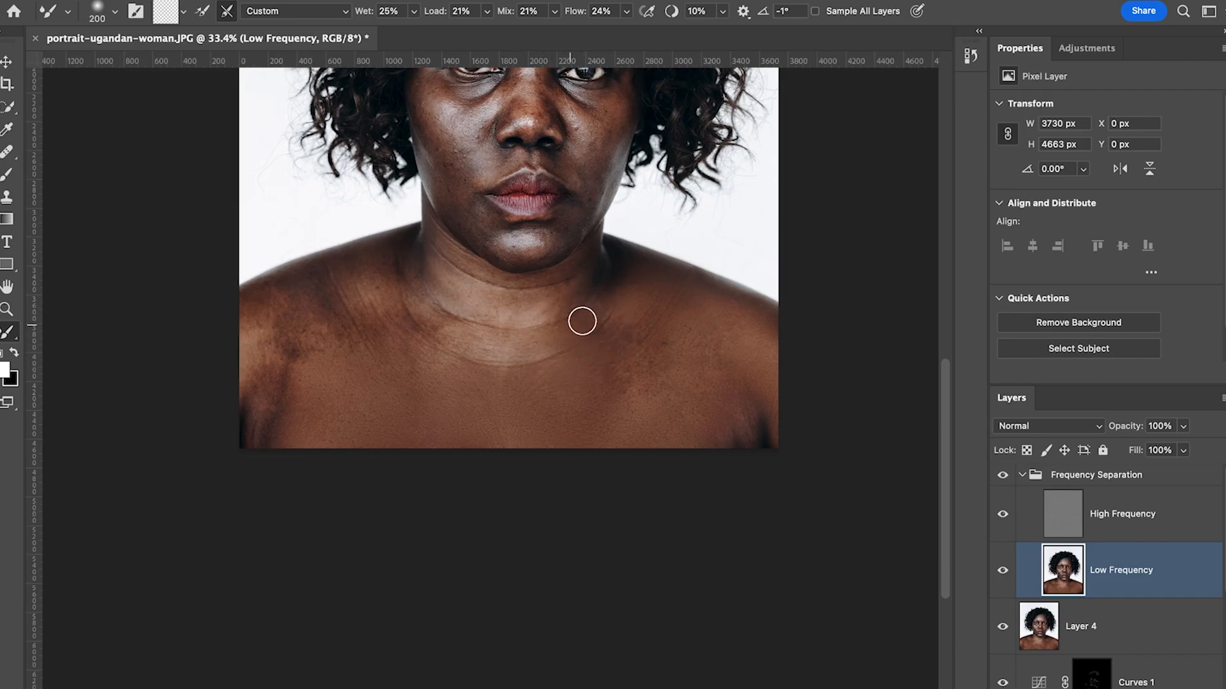
key("bracketright")
key("bracketright")
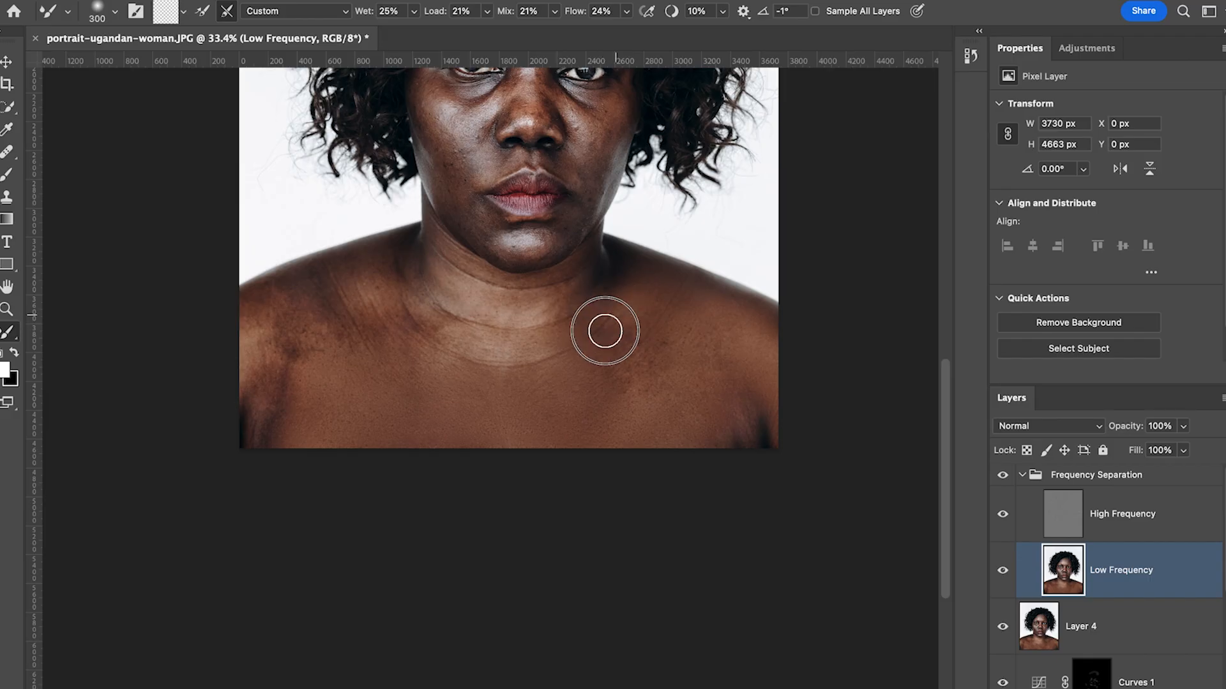
key("bracketright")
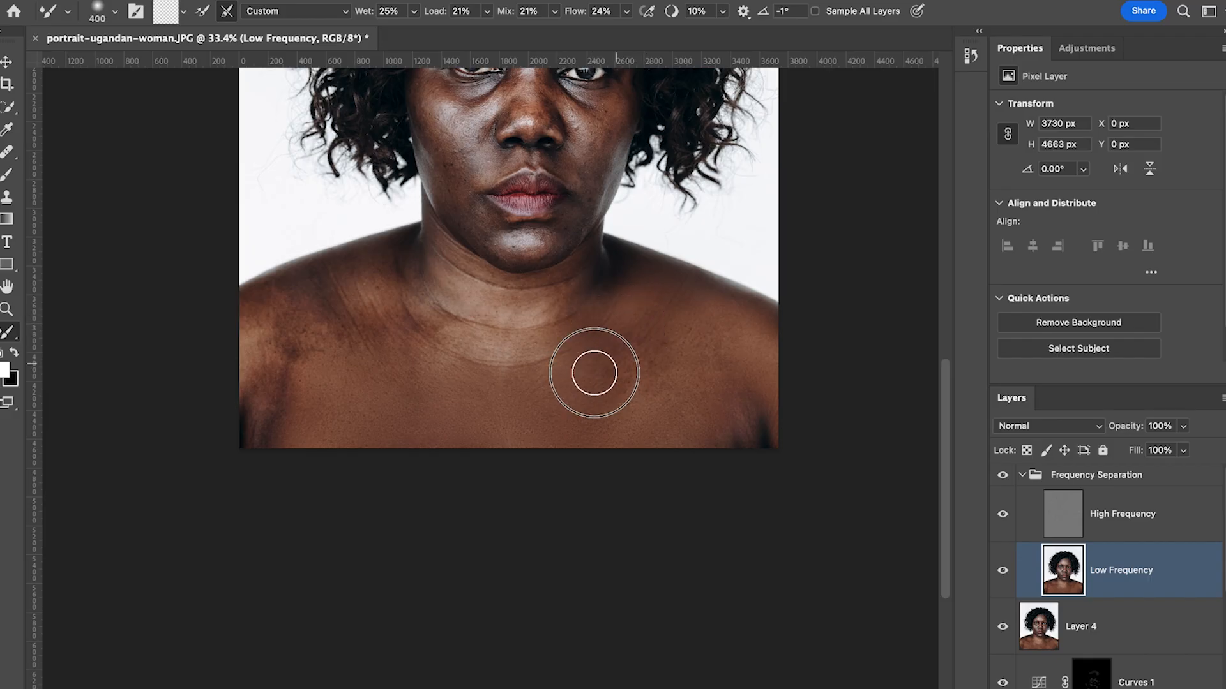
key("bracketright")
key("bracketright")
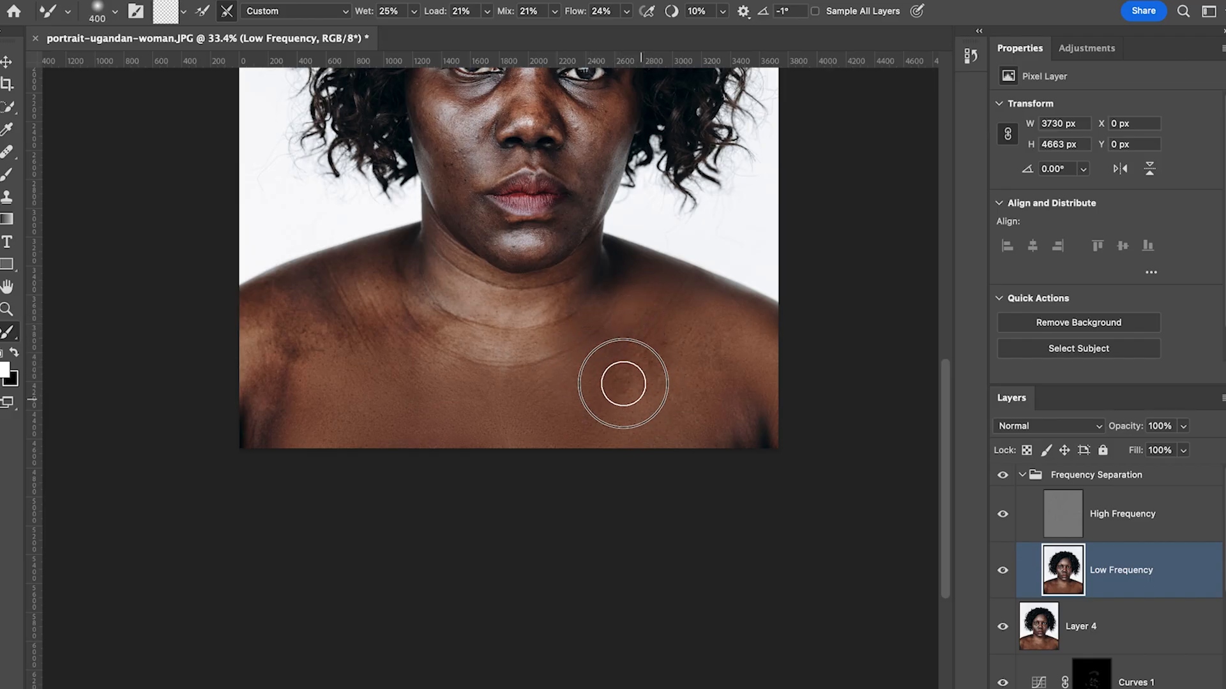
key("bracketleft")
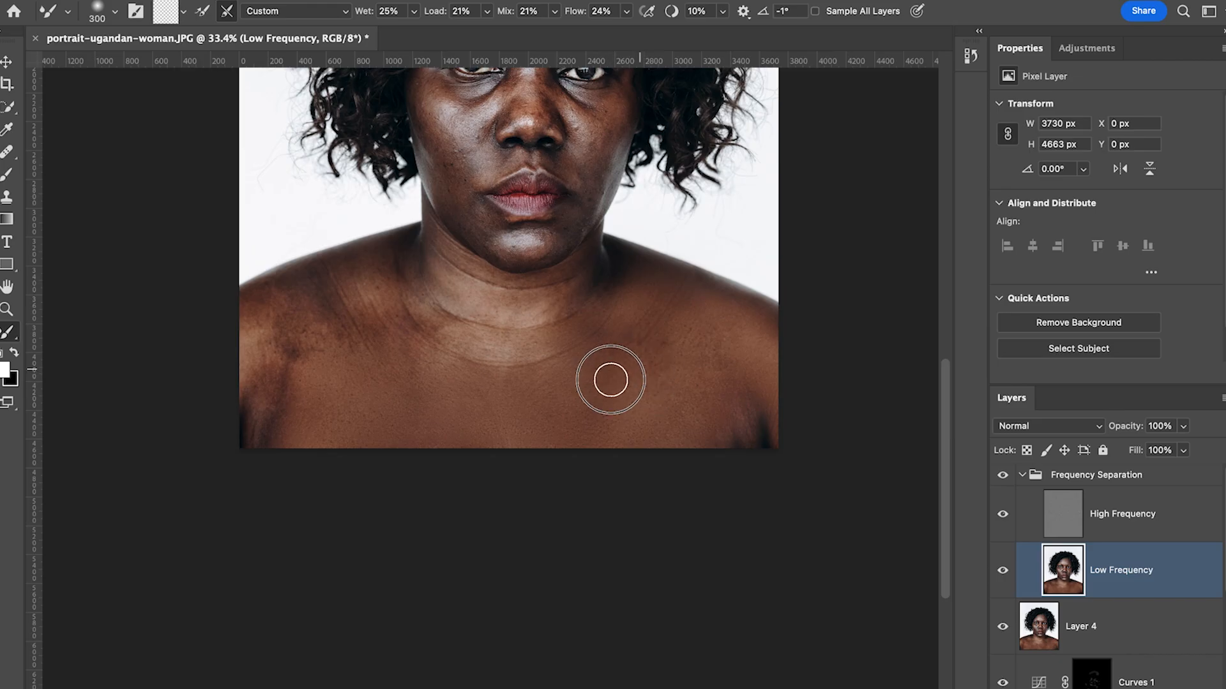
key("bracketright")
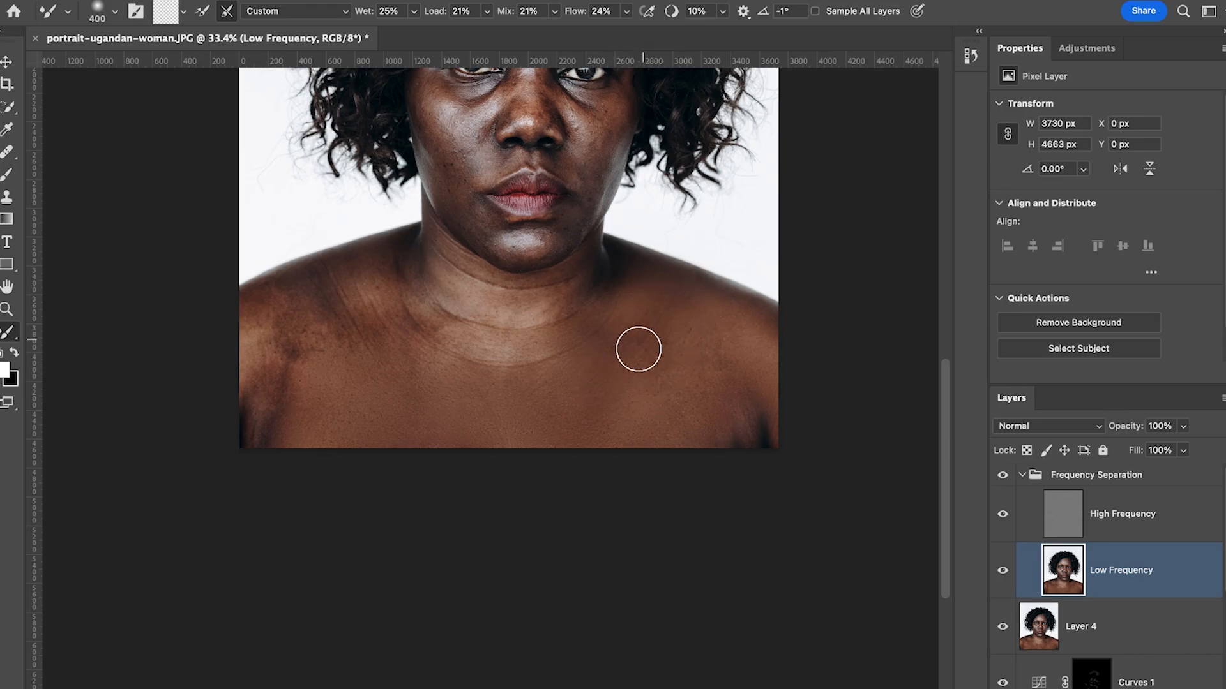
Refine the blending between her left collarbone, shoulder and chest with the Mixer Brush at 175 to 400 px
scroll(645, 355, "left", 2)
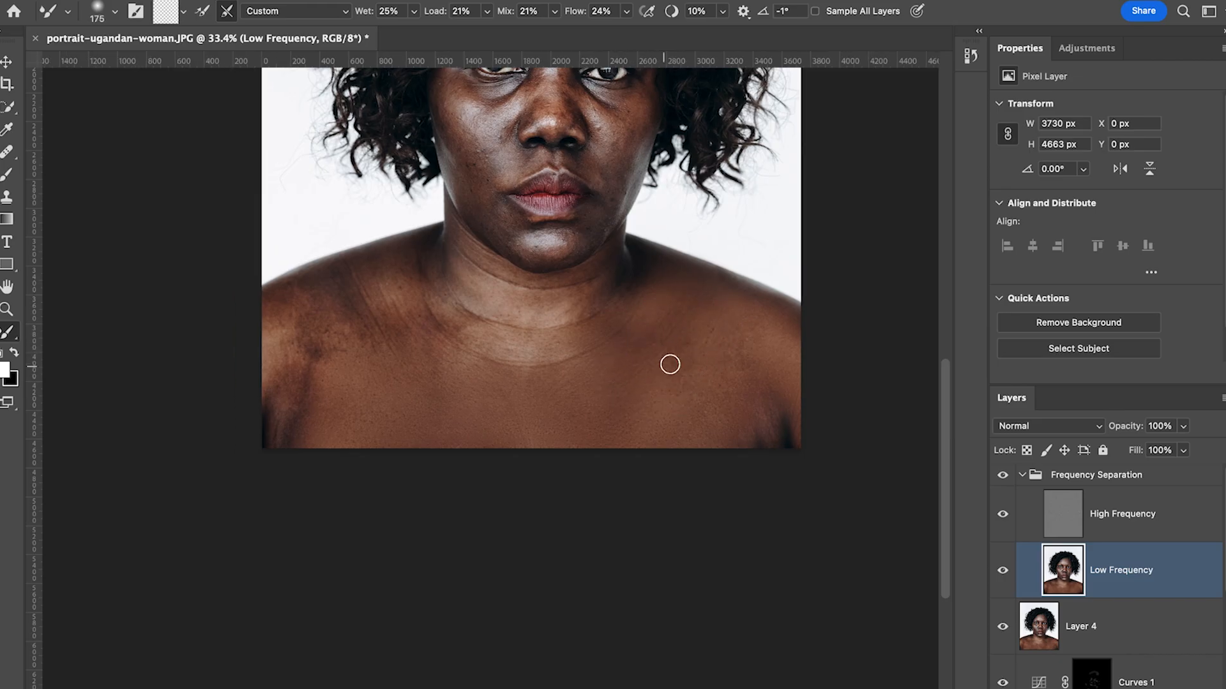
key("bracketright")
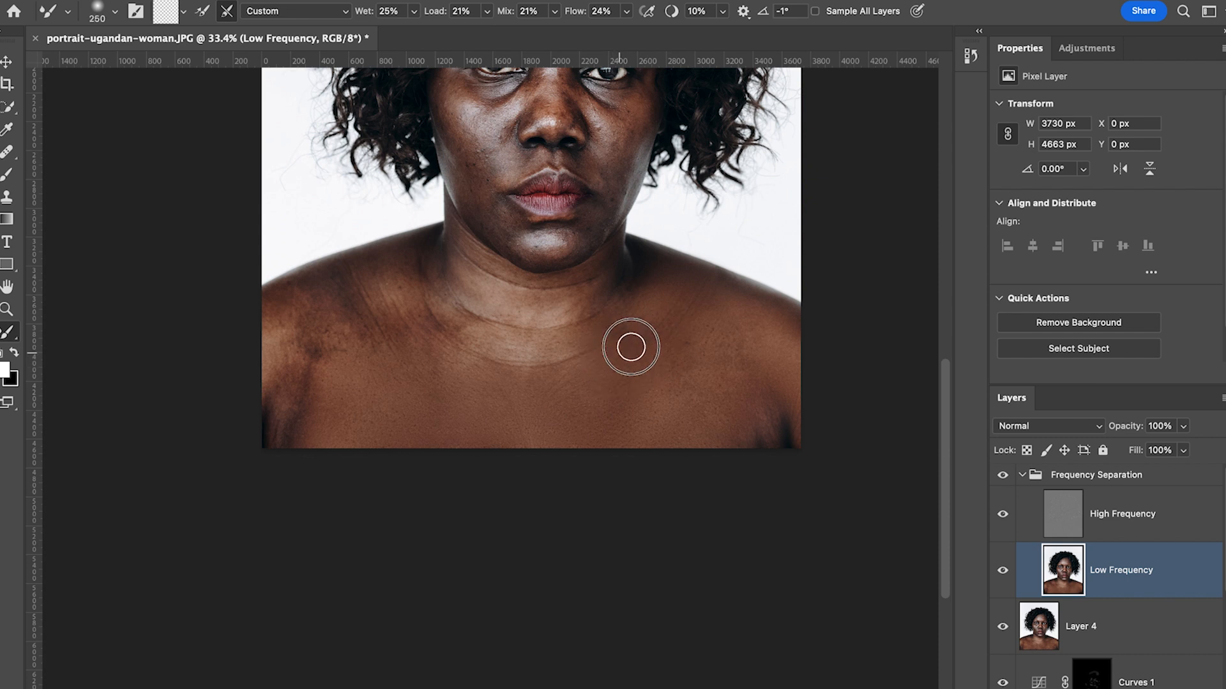
key("bracketright")
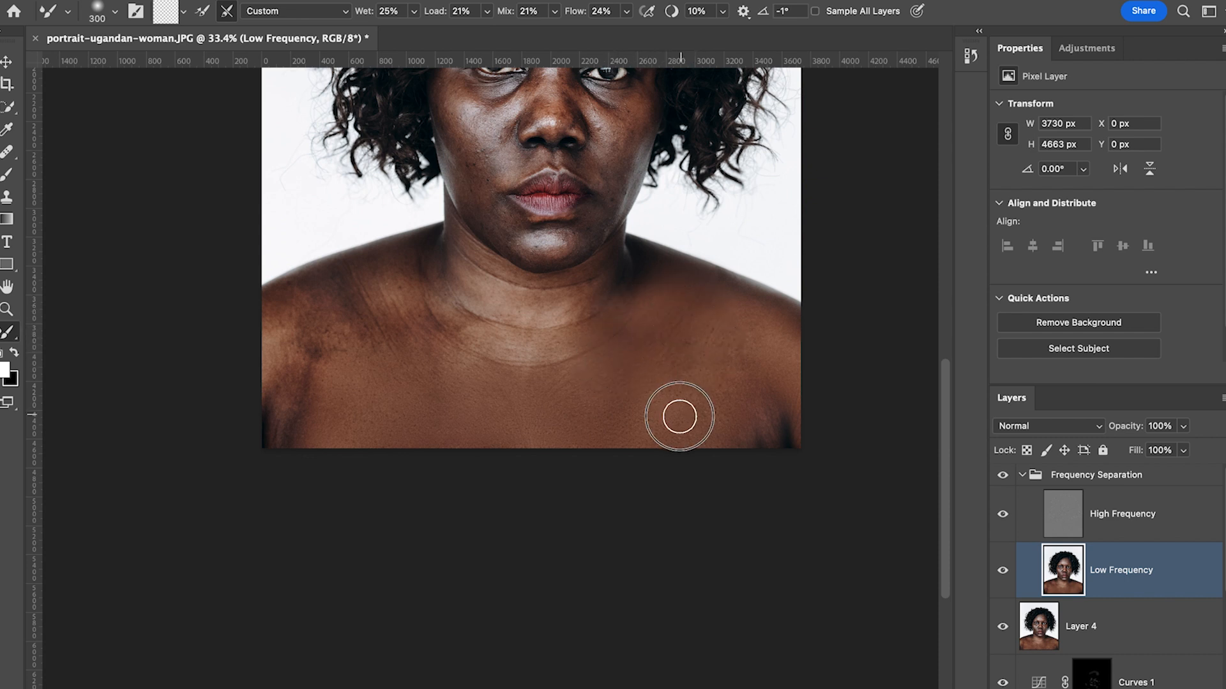
key("bracketright")
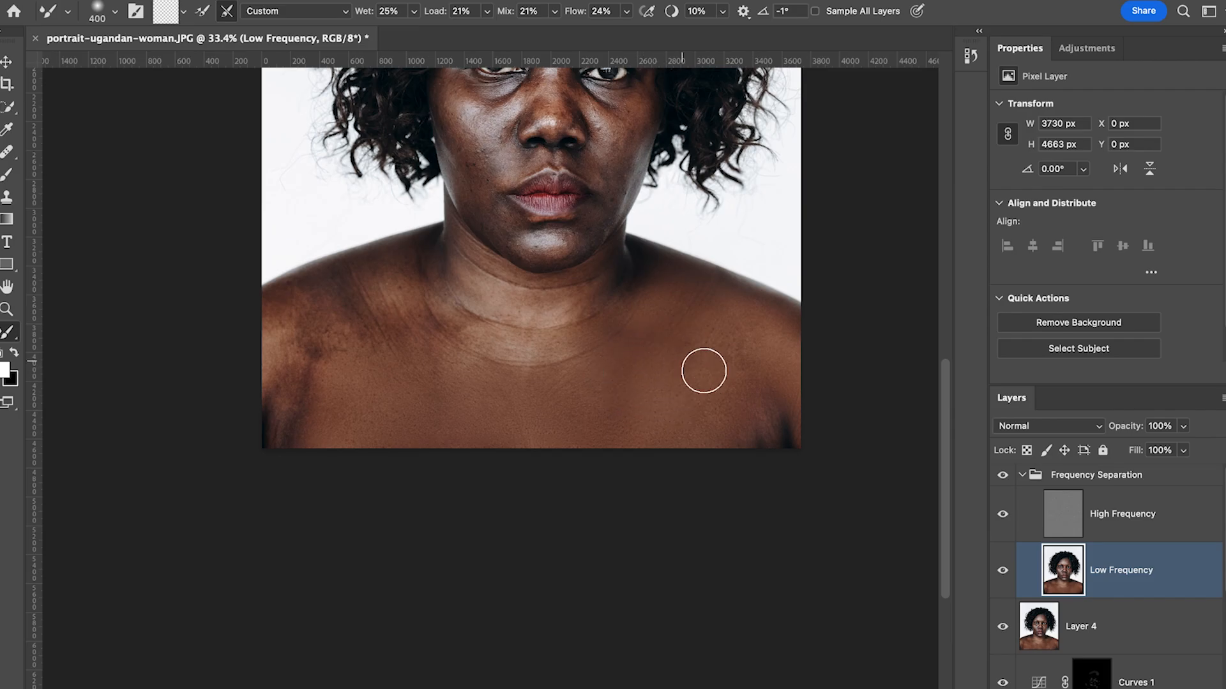
scroll(700, 374, "left", 2)
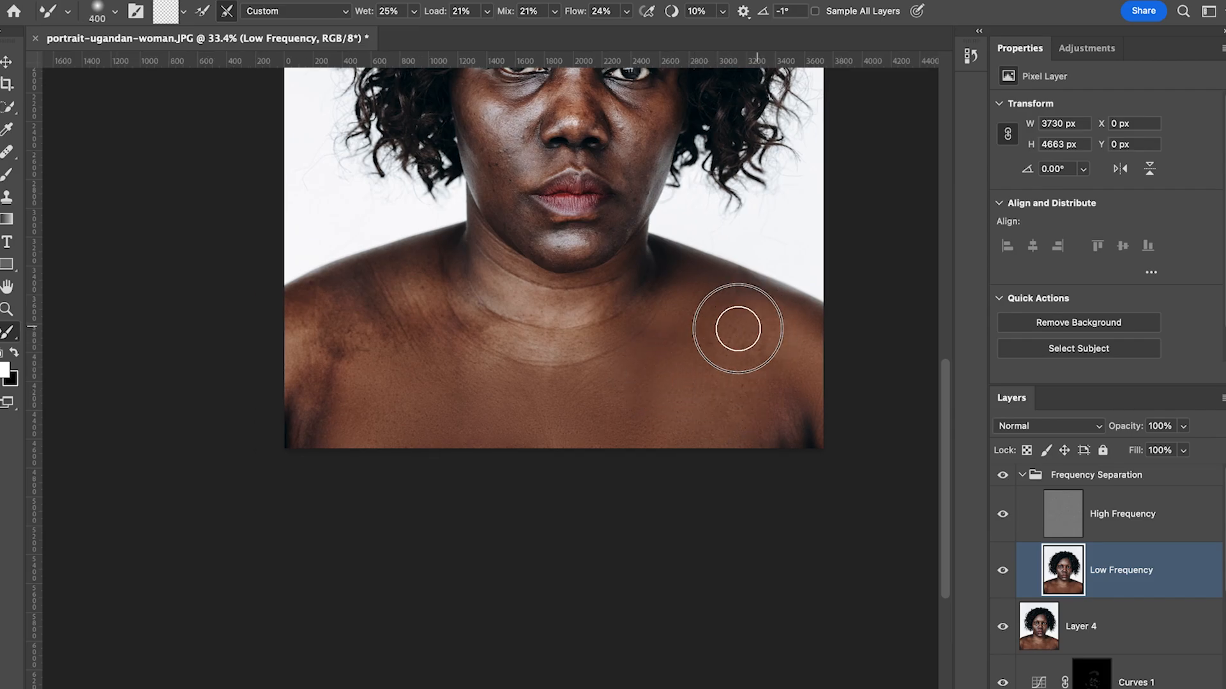
key("bracketleft")
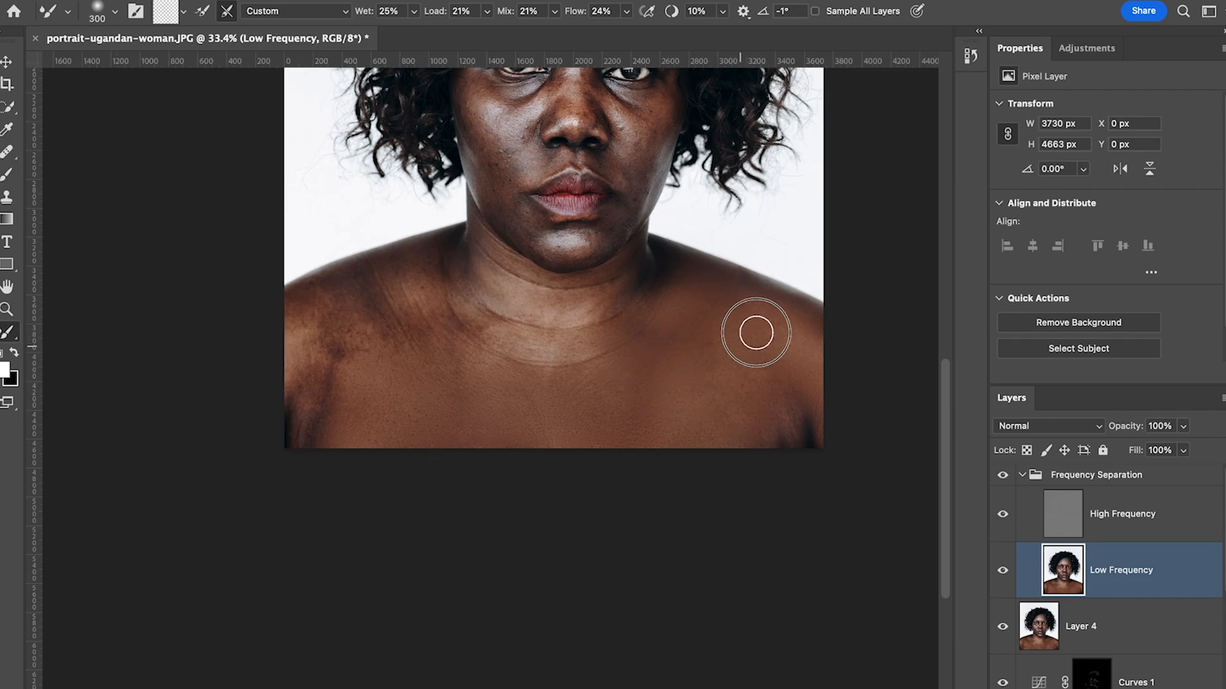
key("bracketright")
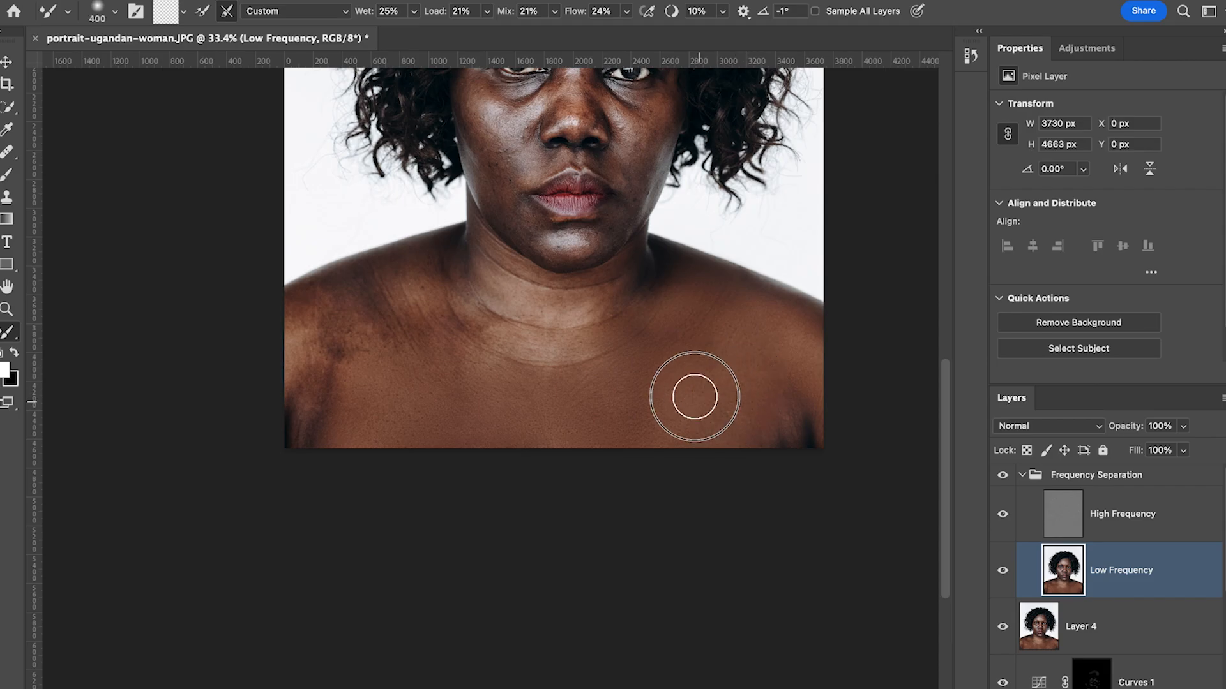
Hide and reshow the Frequency Separation group to compare the skin before and after smoothing
key("bracketleft")
left_click(1006, 478)
left_click(1004, 476)
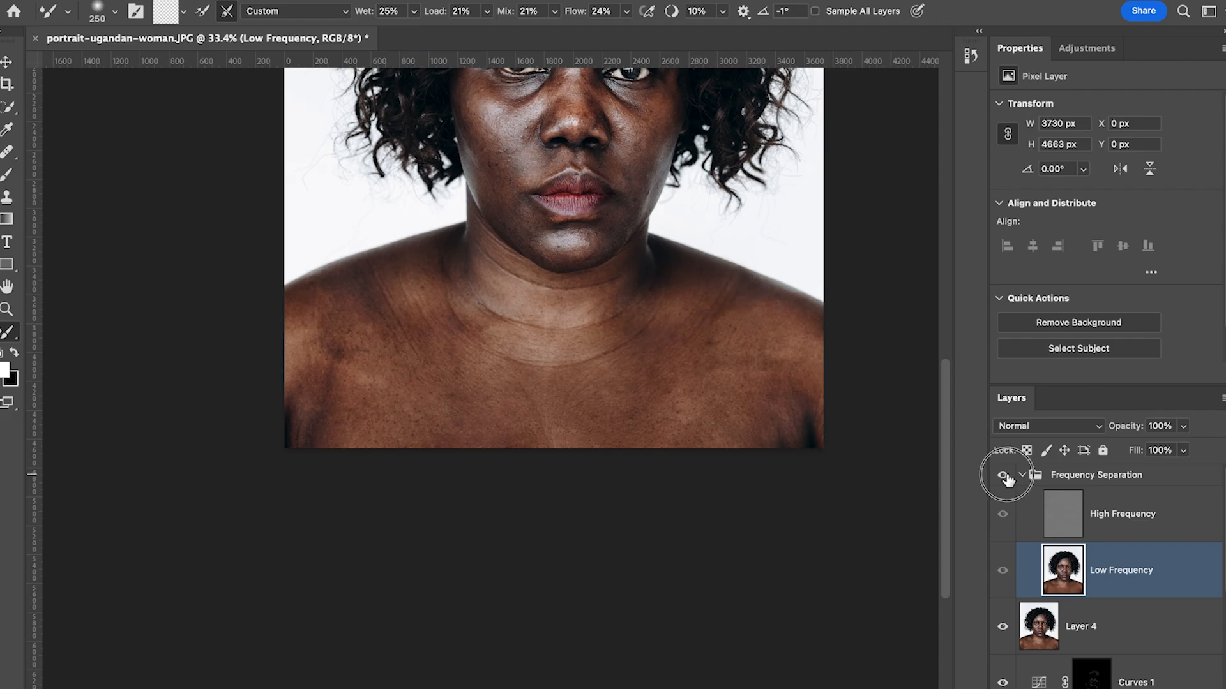
Smooth the top and outer edge of her right shoulder with the Mixer Brush at 250 to 300 px
key("bracketright")
key("bracketright")
key("bracketright")
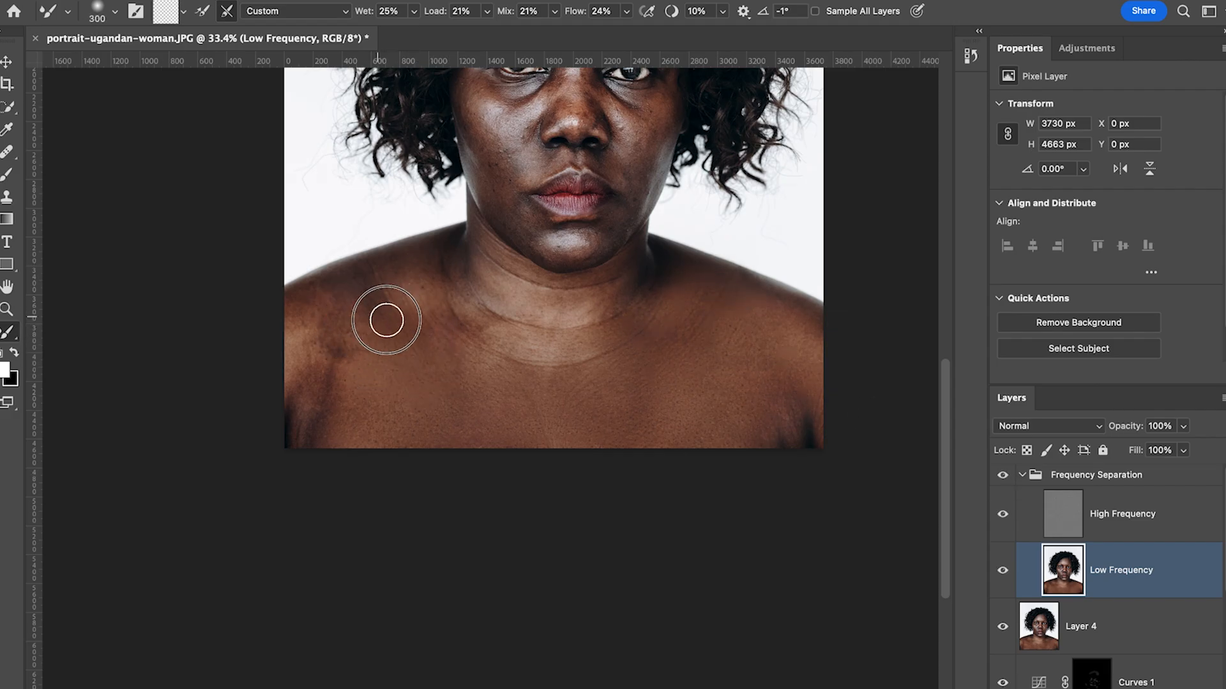
key("bracketleft")
key("bracketleft")
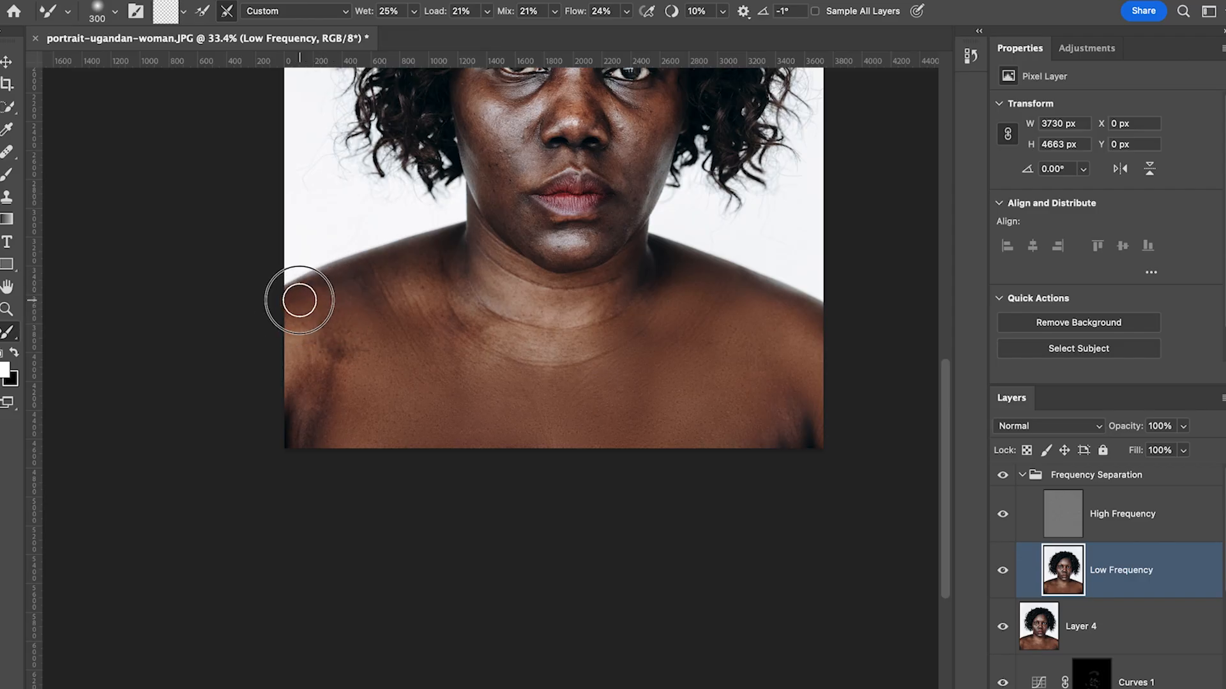
key("bracketleft")
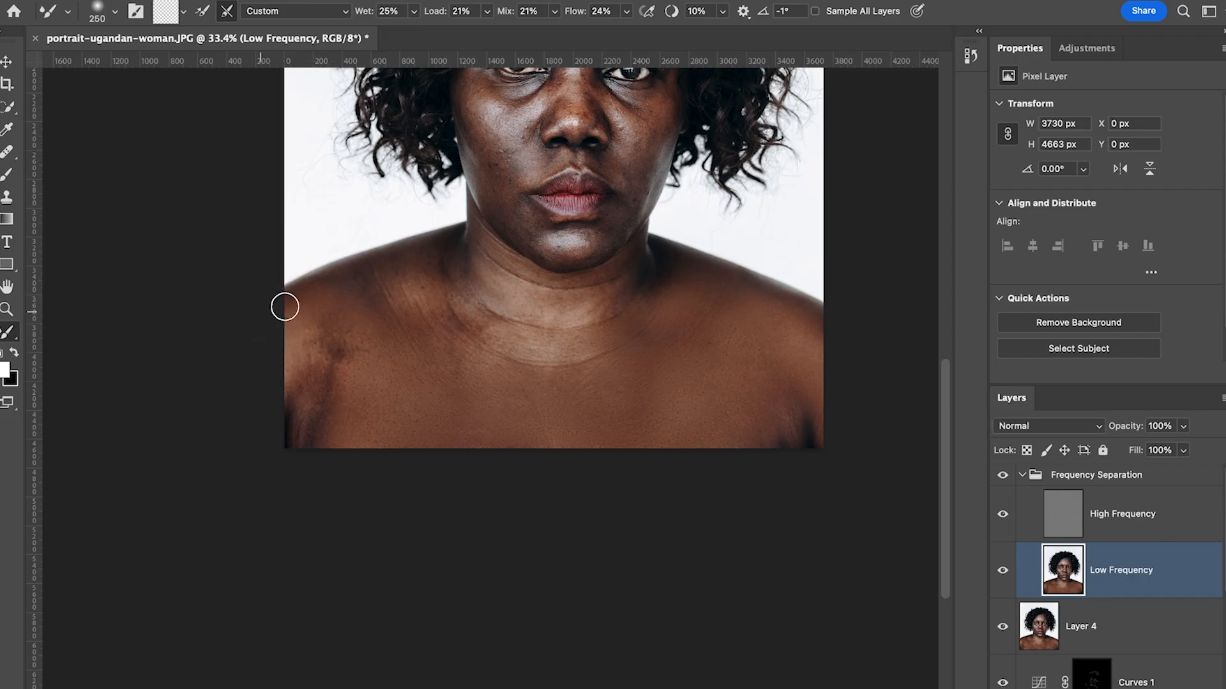
key("bracketright")
Blend away the dark patches from below her right shoulder down to the armpit with the Mixer Brush, finishing at 300 px
mouse_move(345, 332)
left_mouse_down()
mouse_move(321, 335)
mouse_move(350, 331)
mouse_move(351, 362)
mouse_move(298, 354)
mouse_move(318, 372)
mouse_move(282, 371)
mouse_move(290, 394)
mouse_move(352, 389)
mouse_move(316, 376)
mouse_move(332, 376)
mouse_move(331, 429)
mouse_move(288, 465)
left_mouse_up()
key("bracketright")
key("bracketright")
key("bracketright")
key("bracketright")
key("bracketright")
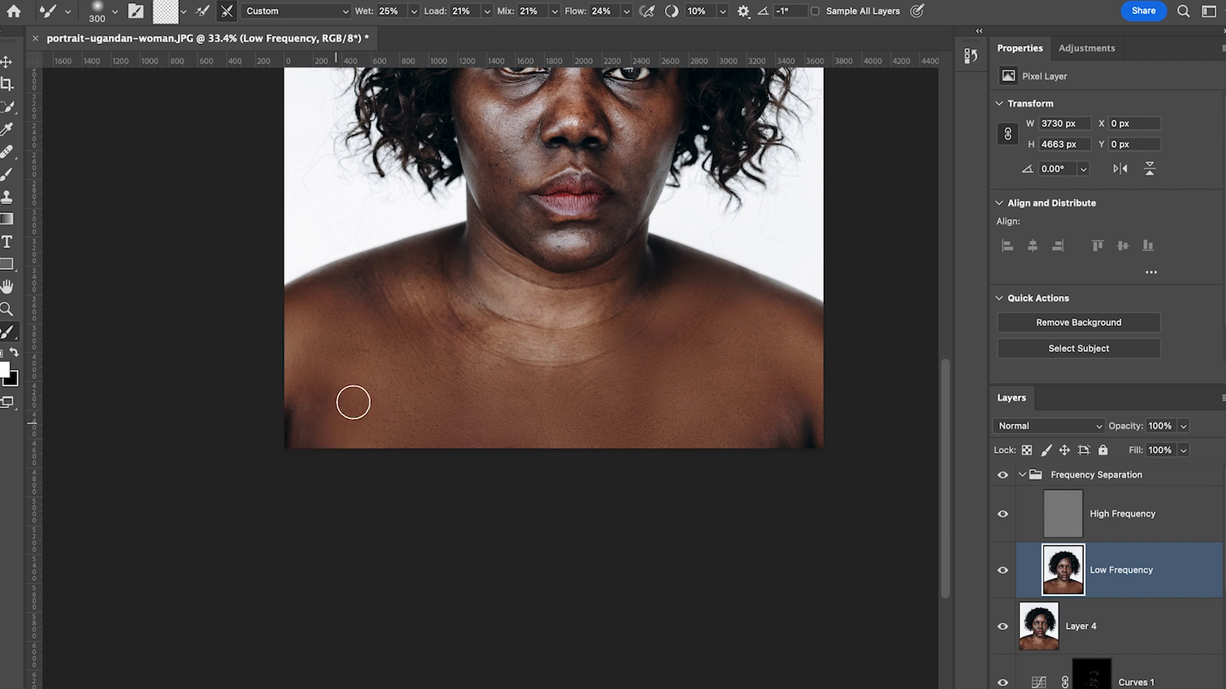
Smooth the top of her right shoulder beside the neck with the Mixer Brush at 250 to 400 px
key("bracketleft")
key("bracketleft")
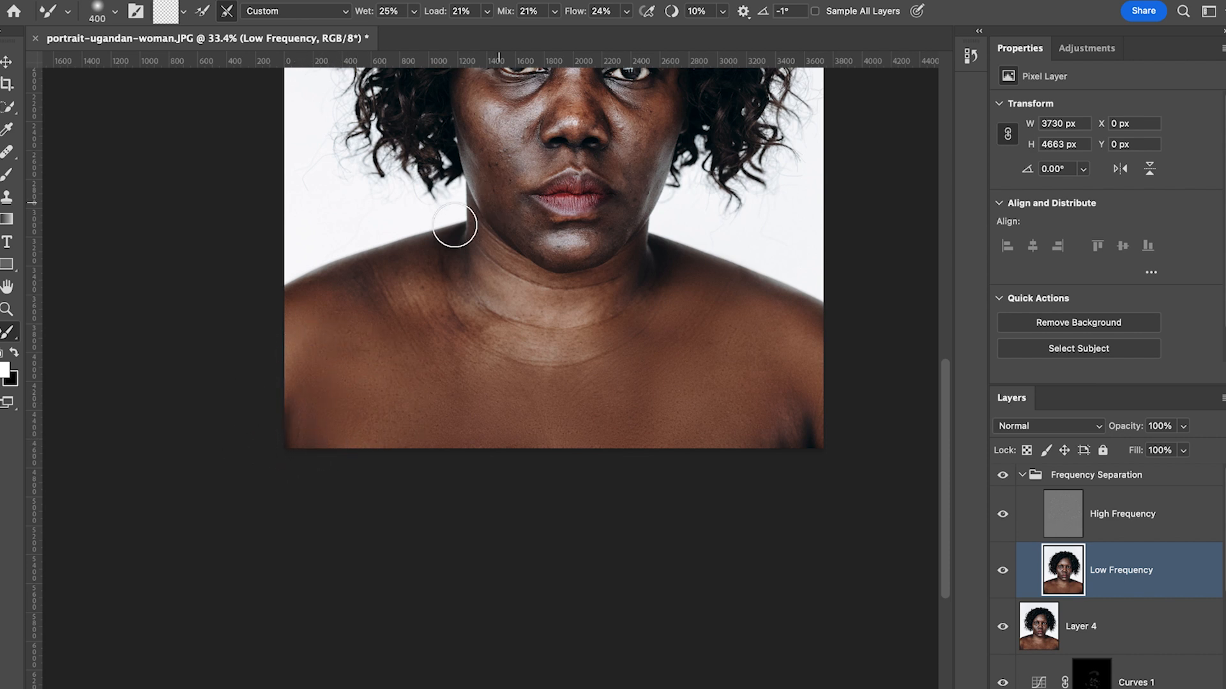
key("bracketright")
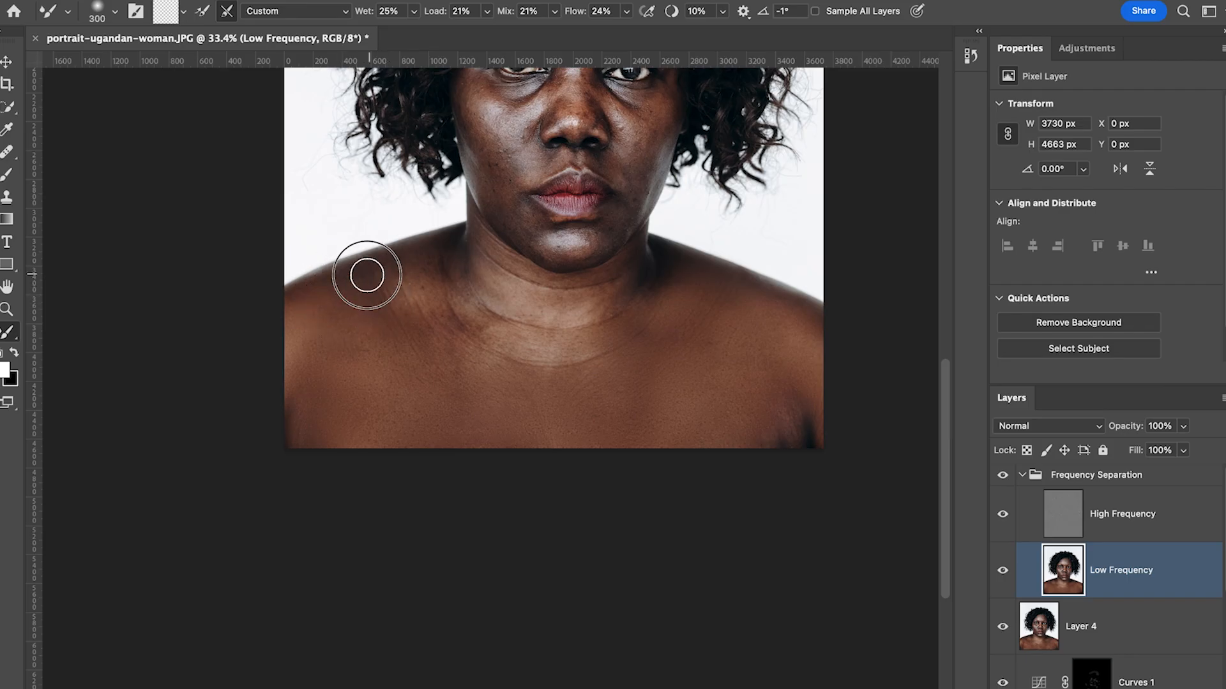
key("bracketleft")
key("bracketleft")
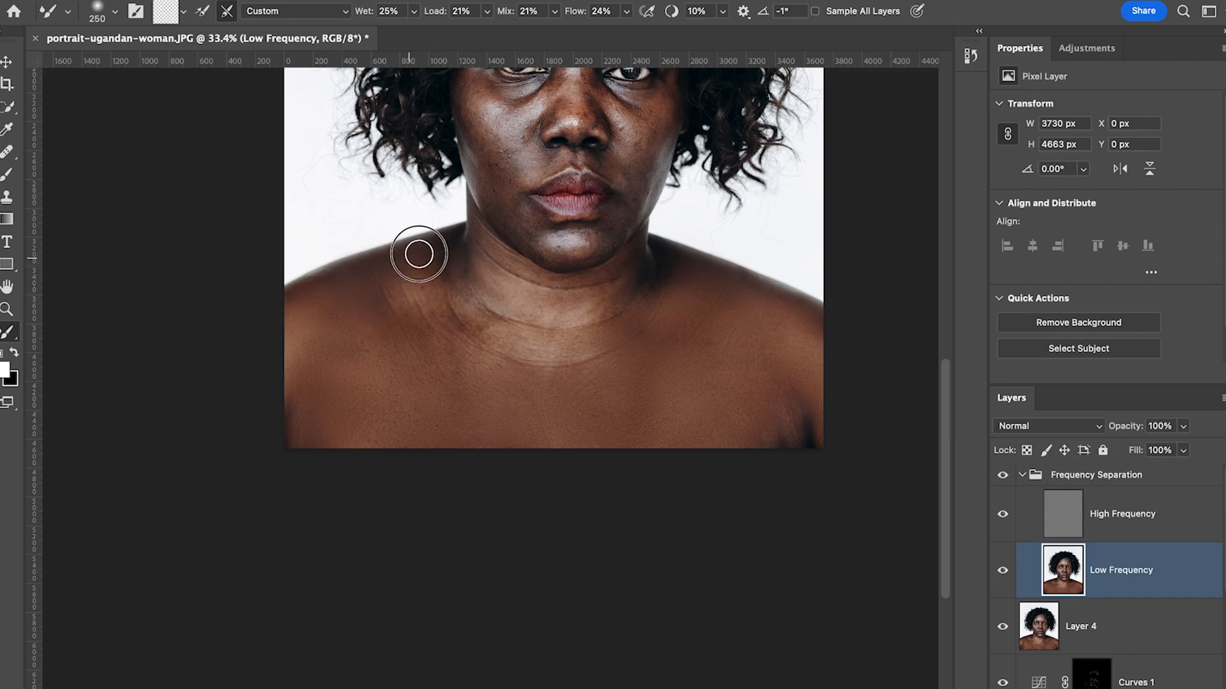
key("bracketright")
key("bracketright")
key("bracketright")
key("bracketright")
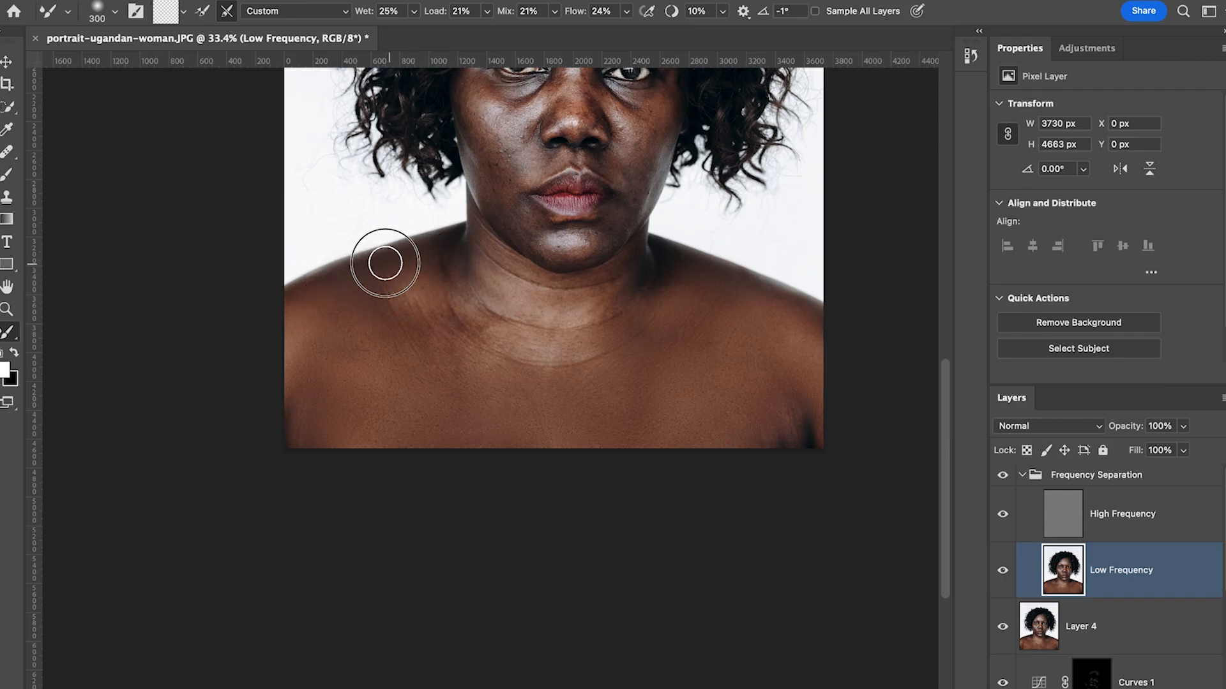
Blend the dark marks across her right collarbone and outer shoulder with the Mixer Brush at 250 to 300 px
key("bracketleft")
key("bracketleft")
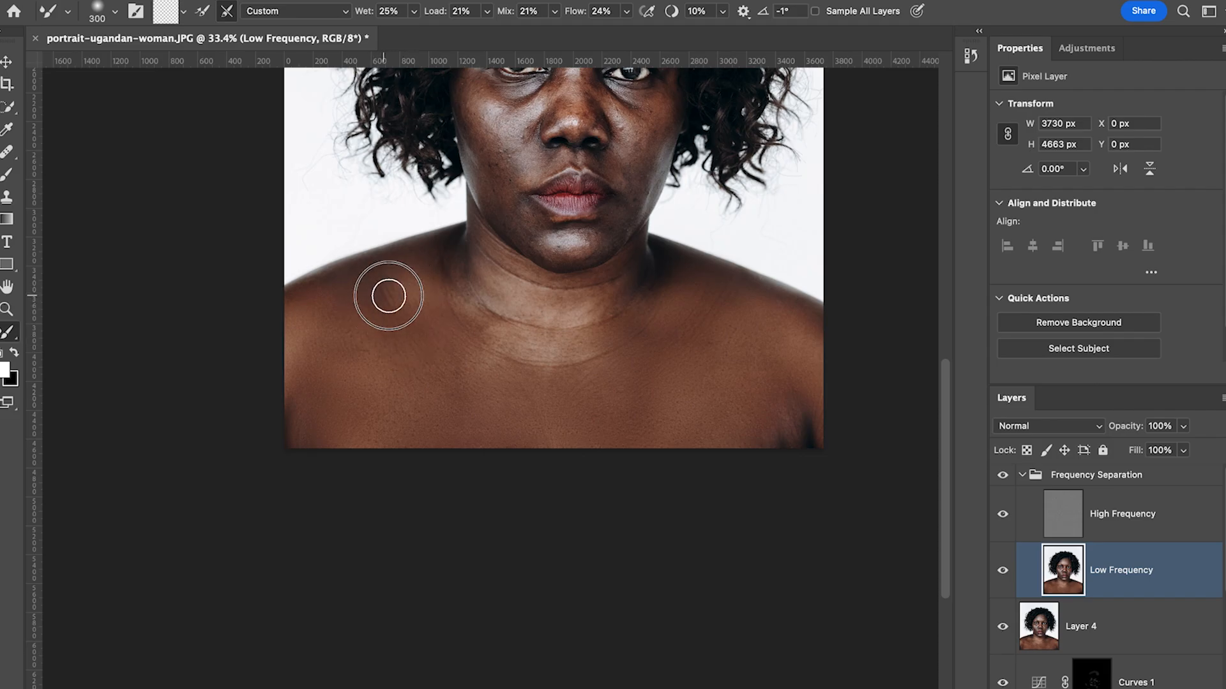
key("bracketleft")
key("bracketleft")
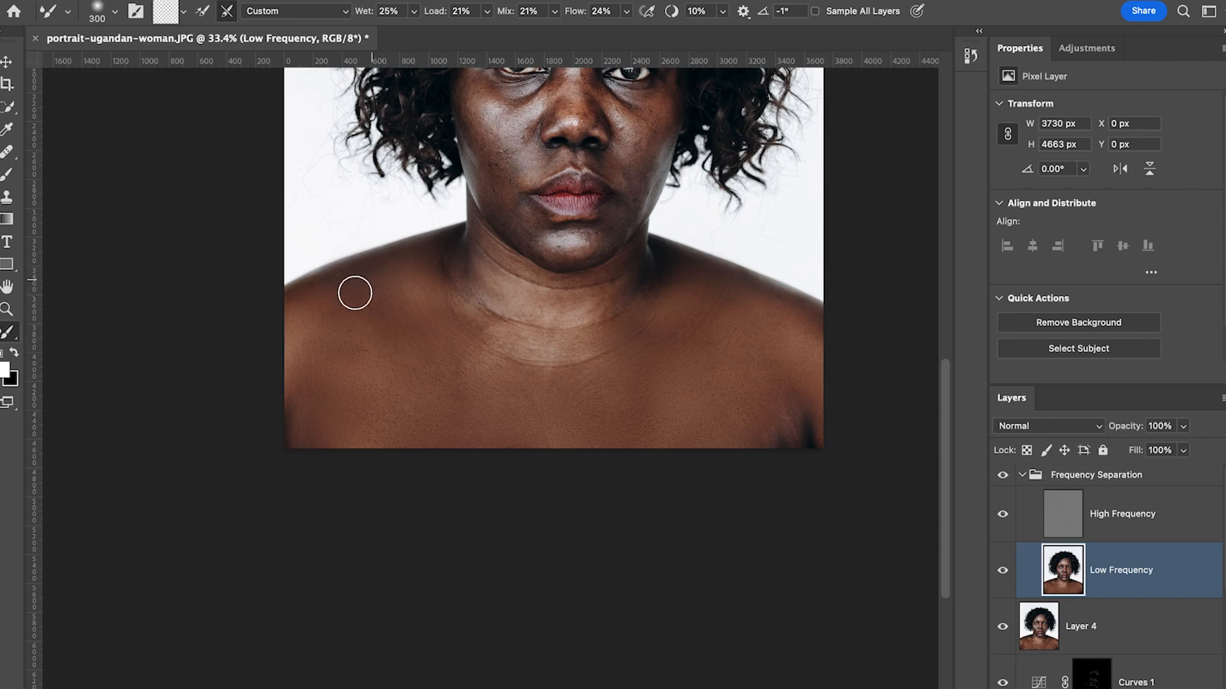
key("bracketright")
key("bracketright")
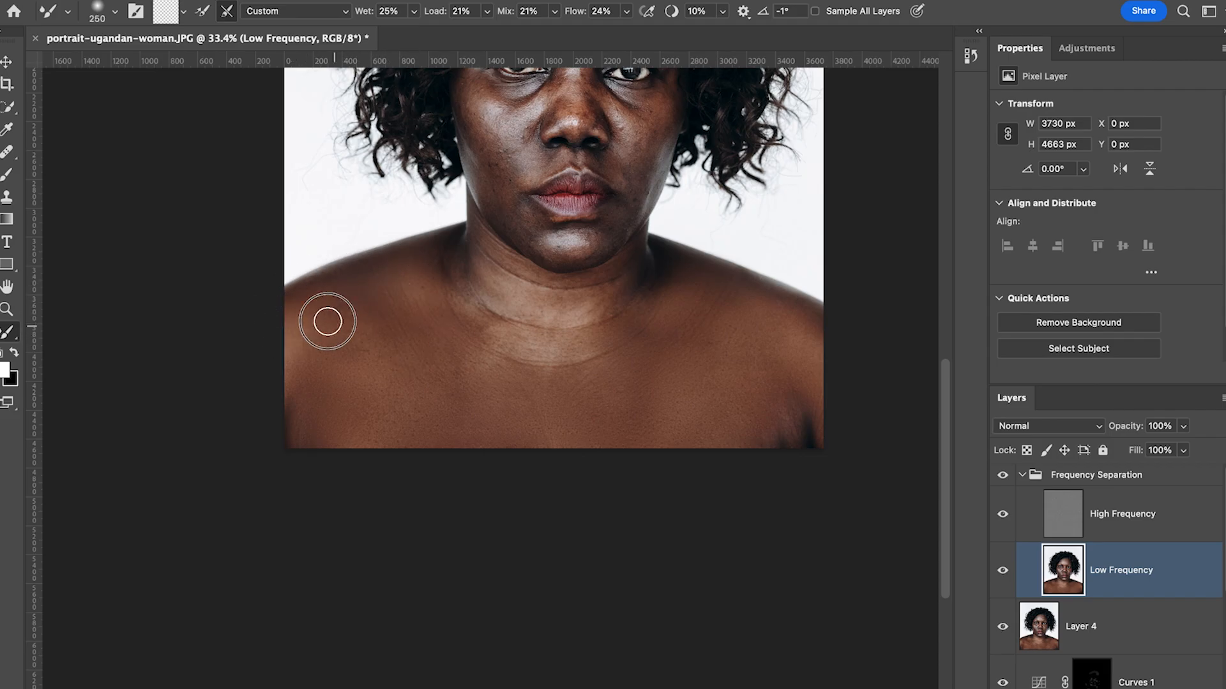
key("bracketright")
key("bracketright")
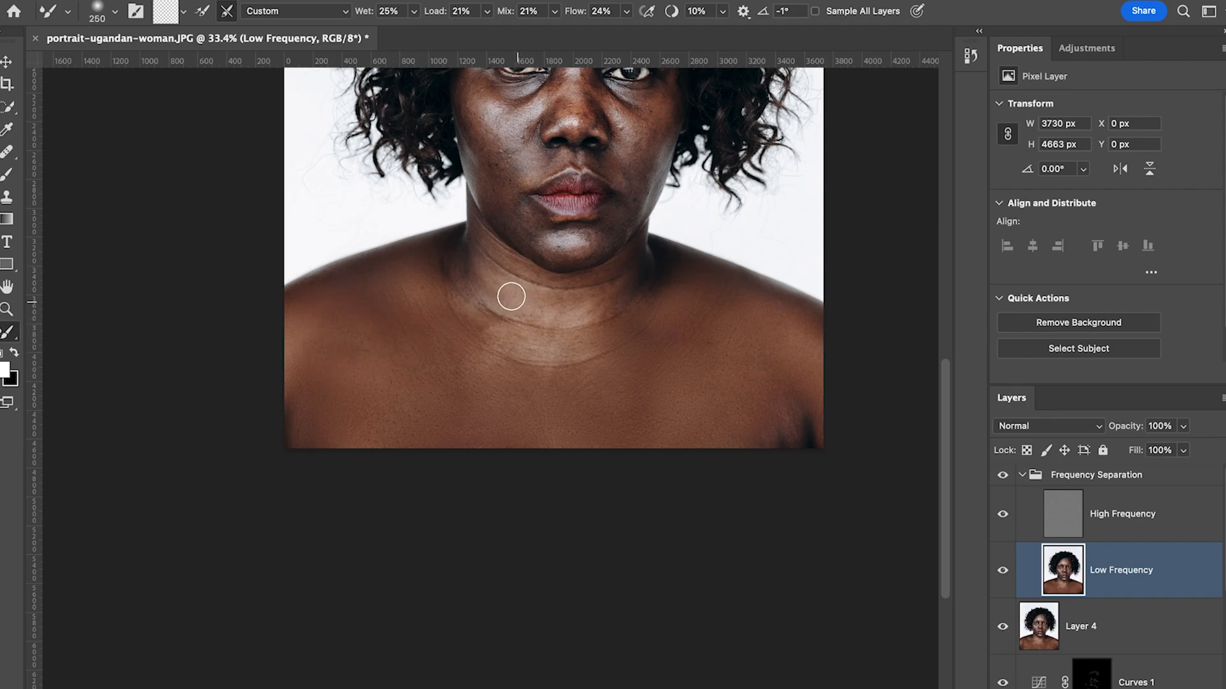
Smooth the front of her neck below the chin with the Mixer Brush at 250 to 300 px
key("bracketleft")
key("bracketleft")
key("bracketleft")
key("bracketright")
key("bracketright")
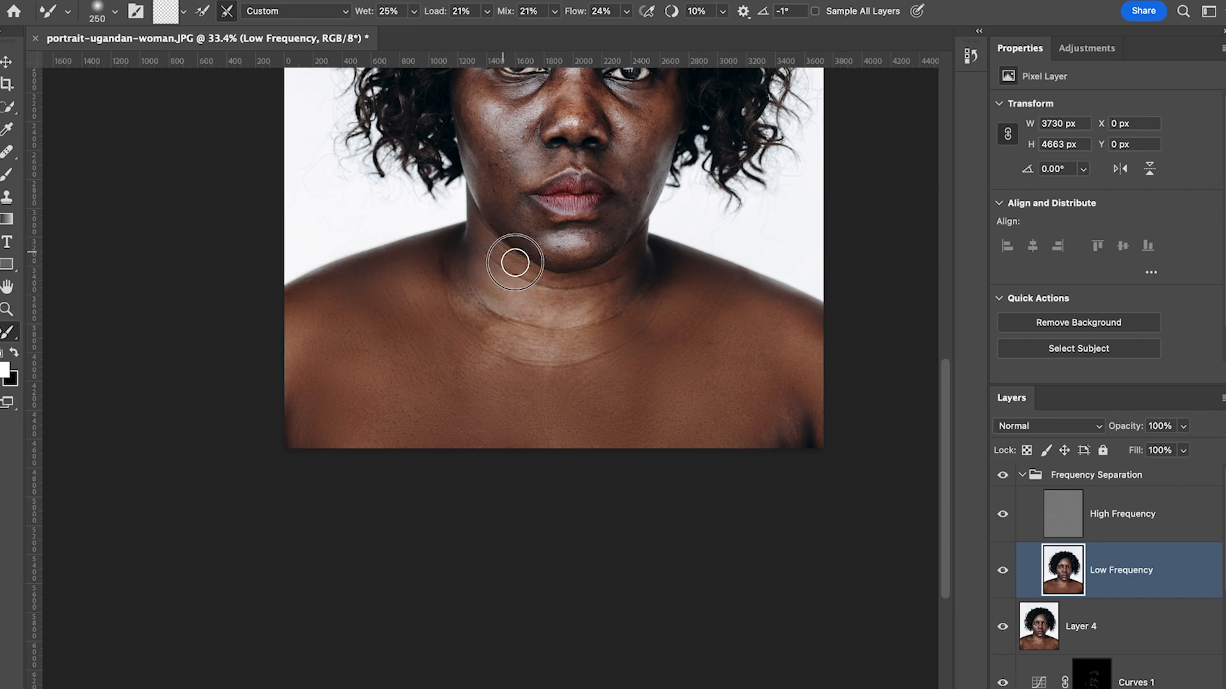
key("bracketleft")
key("bracketleft")
mouse_move(552, 283)
left_mouse_down()
mouse_move(586, 284)
mouse_move(630, 259)
mouse_move(583, 309)
left_mouse_up()
key("bracketright")
key("bracketright")
key("bracketright")
key("bracketleft")
key("bracketleft")
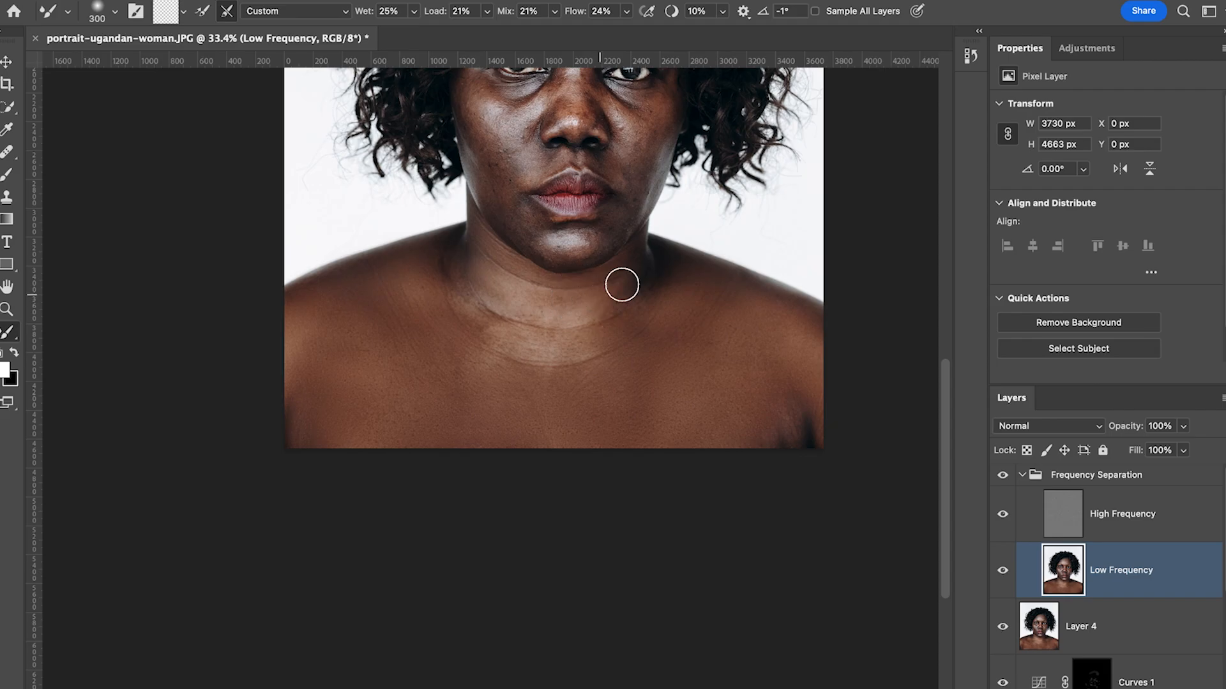
Blend the shadow where her neck meets her left shoulder with the Mixer Brush at 200 to 300 px
key("bracketright")
key("bracketright")
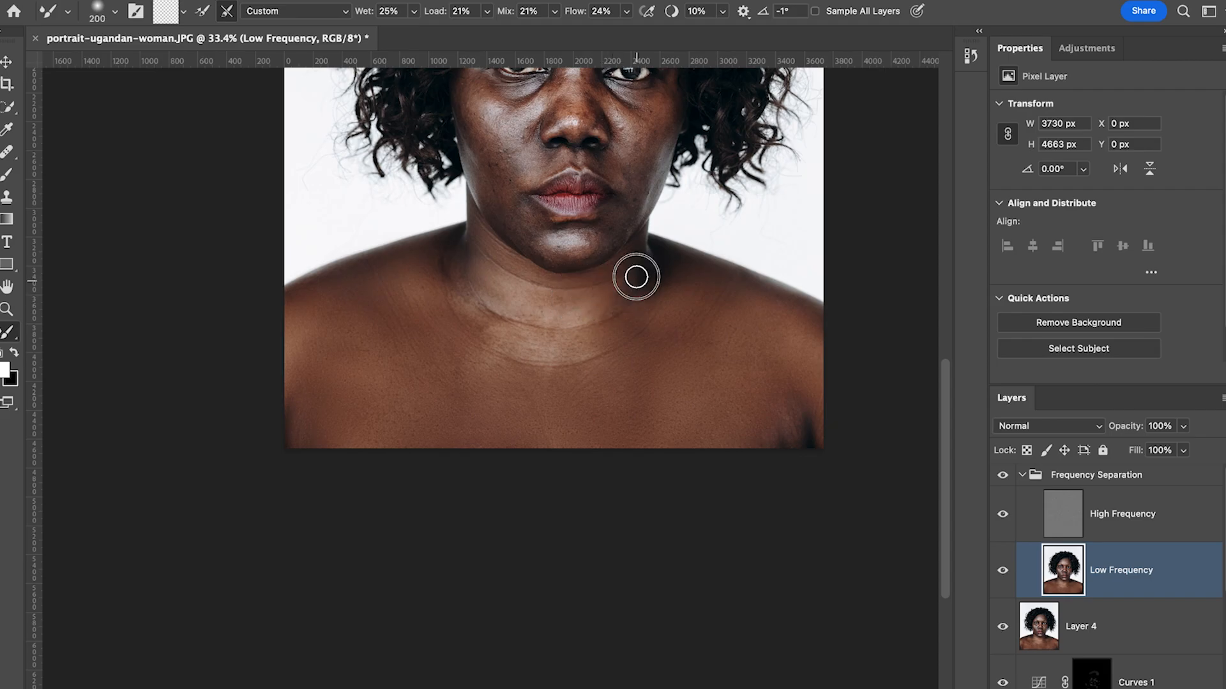
key("bracketleft")
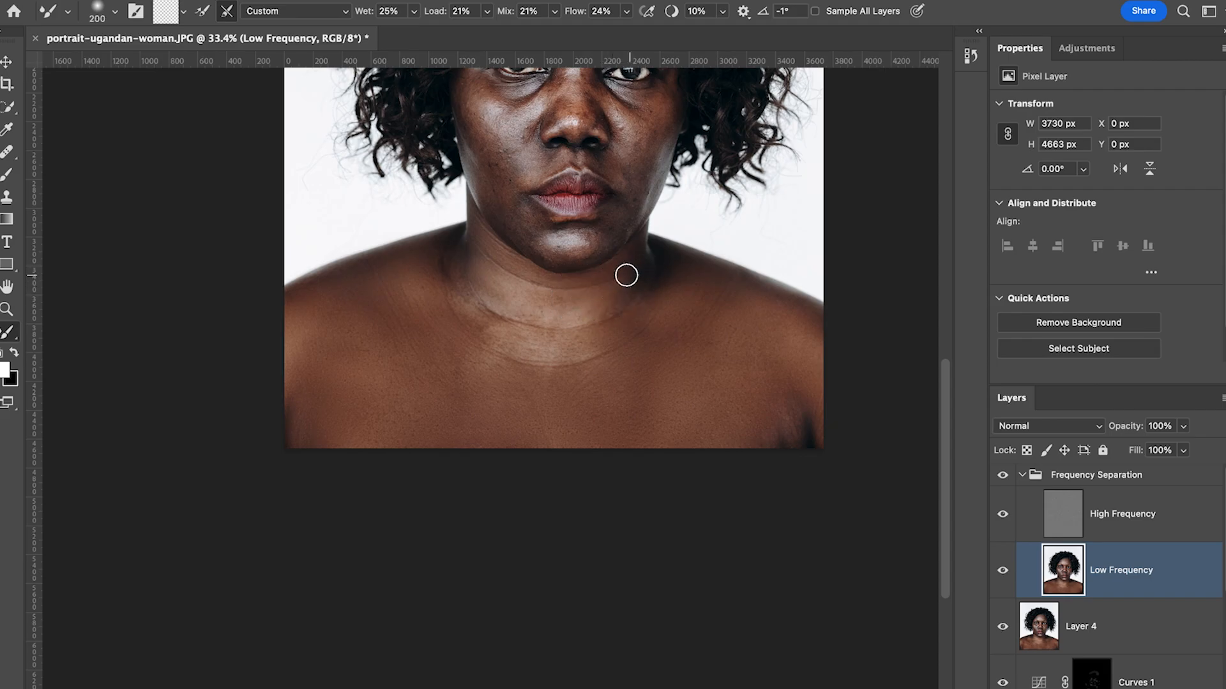
key("bracketright")
key("bracketright")
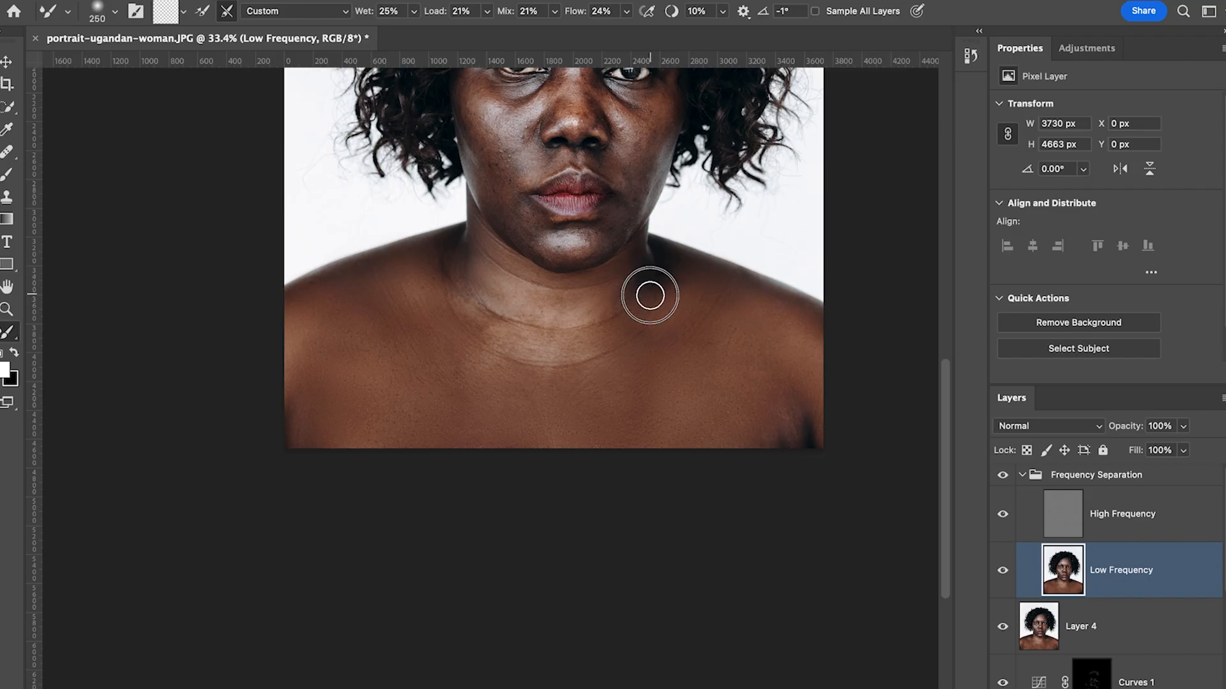
key("bracketright")
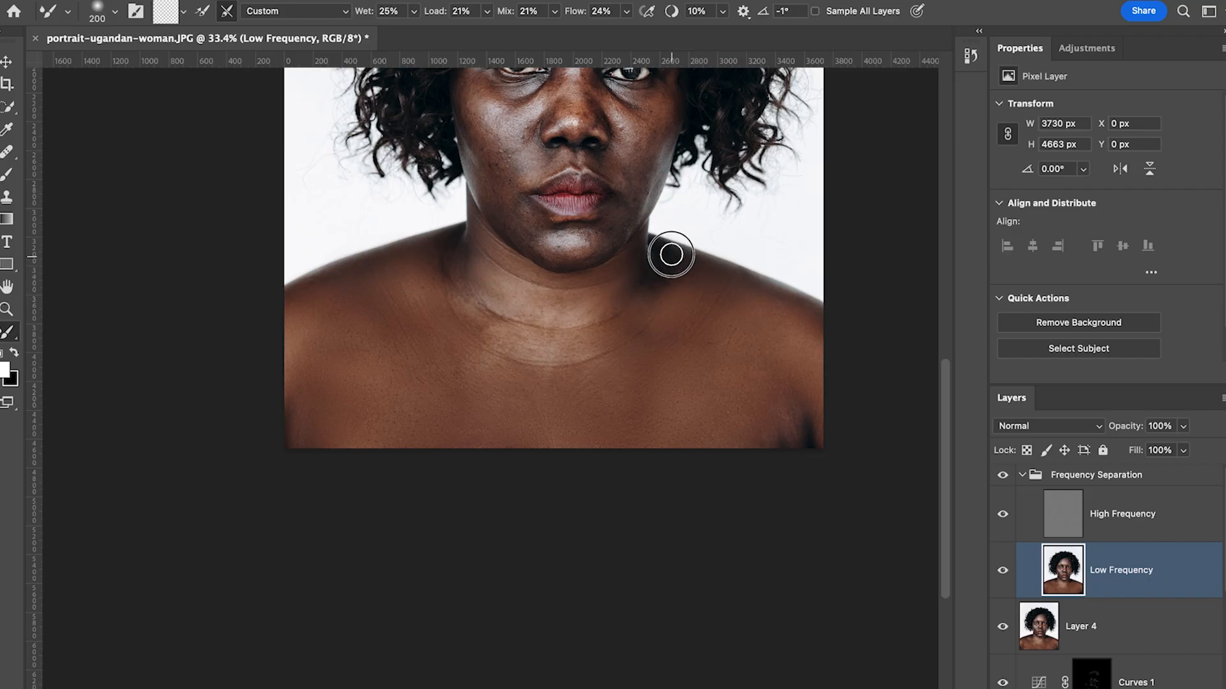
key("bracketright")
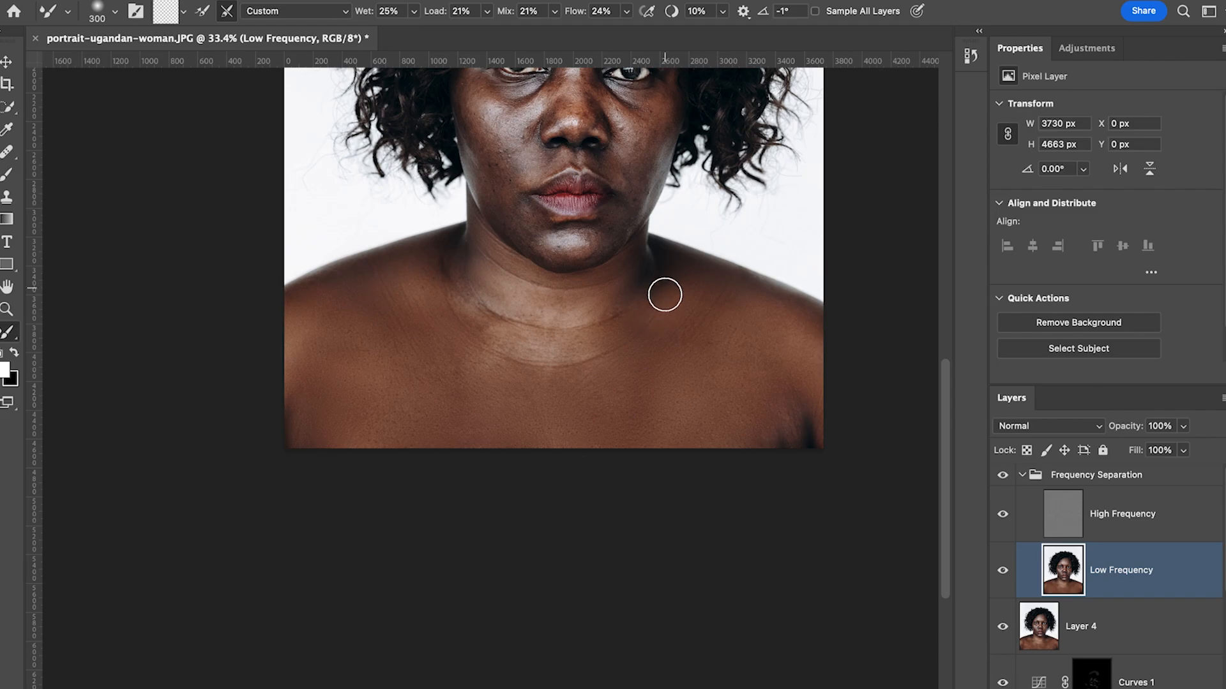
Smooth the upper chest around the lower neck creases with the Mixer Brush, finishing at 500 px
key("bracketleft")
key("bracketleft")
mouse_move(596, 339)
left_mouse_down()
mouse_move(537, 324)
mouse_move(560, 317)
mouse_move(571, 317)
mouse_move(537, 353)
mouse_move(536, 342)
mouse_move(560, 345)
mouse_move(539, 351)
mouse_move(553, 361)
mouse_move(491, 357)
mouse_move(572, 380)
mouse_move(526, 371)
mouse_move(594, 361)
mouse_move(502, 344)
left_mouse_up()
key("bracketright")
key("bracketright")
scroll(509, 332, "left", 1)
key("bracketright")
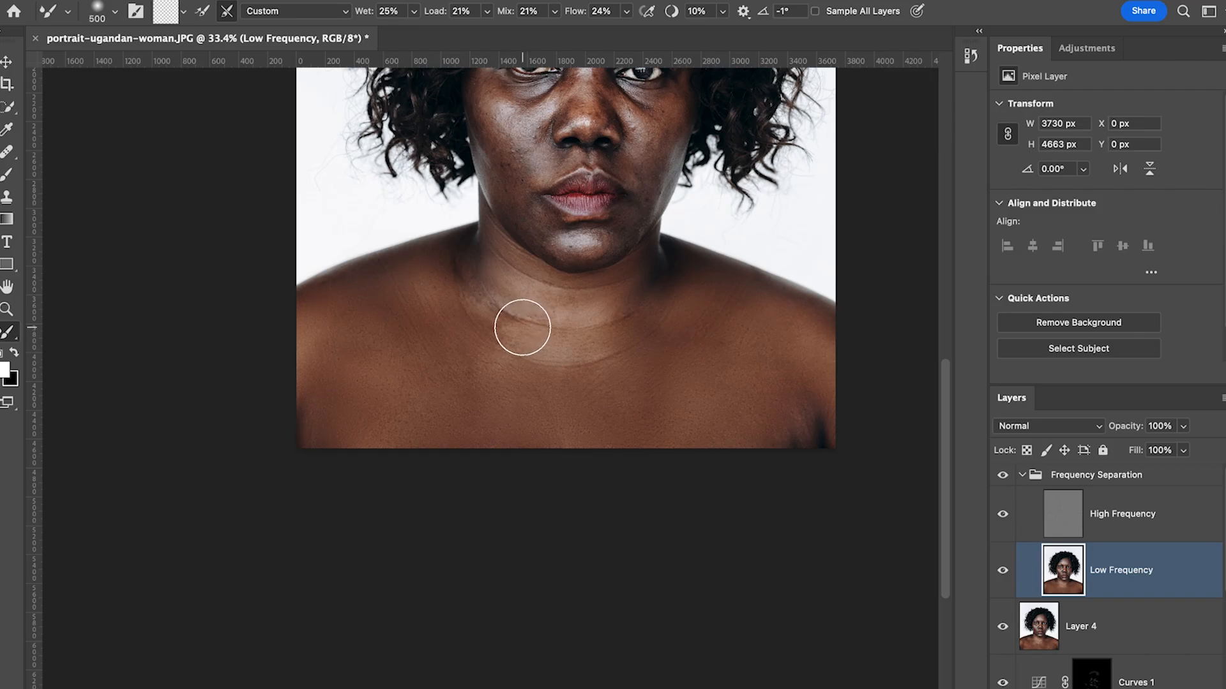
Soften the creases and uneven tones at the base of her neck, mainly on her right side, with a 200 to 300 px Mixer Brush
key("bracketleft")
key("bracketleft")
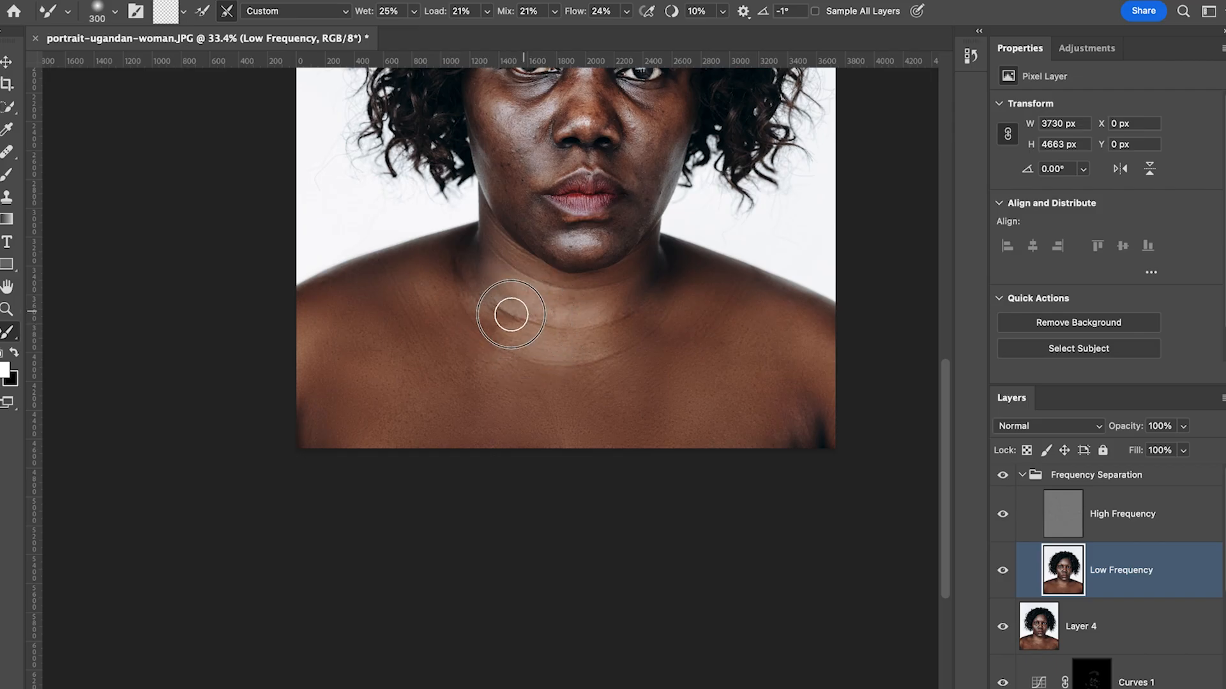
key("bracketleft")
key("bracketleft")
key("bracketleft")
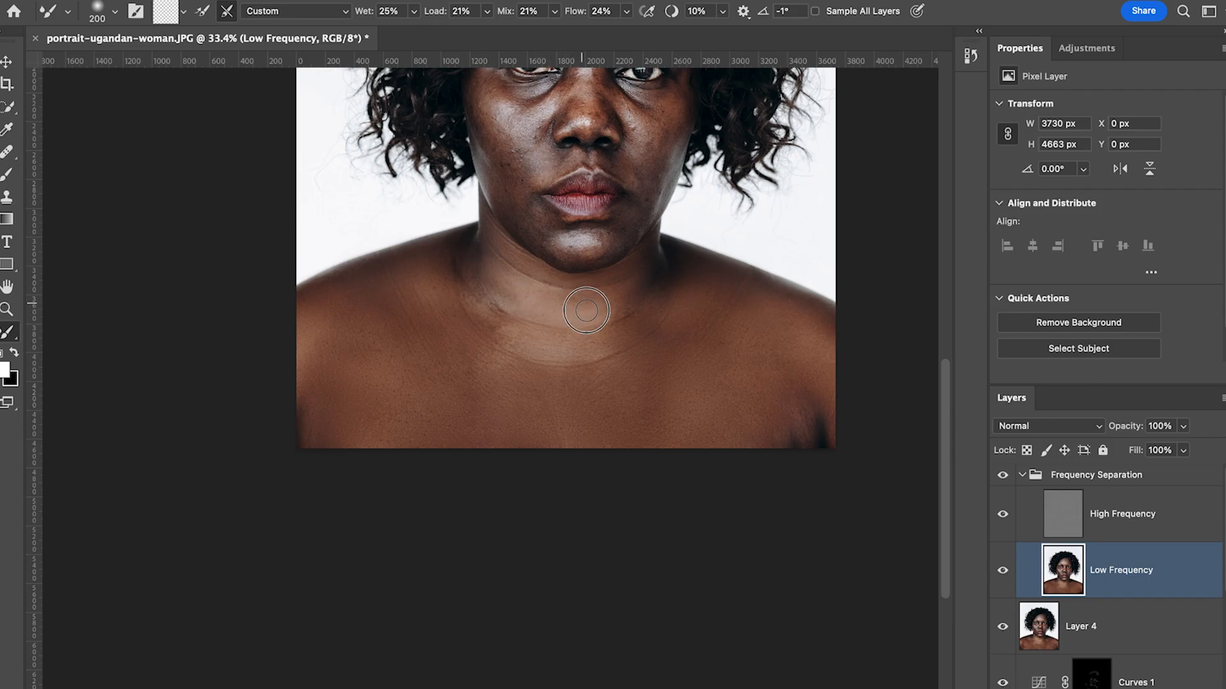
key("bracketright")
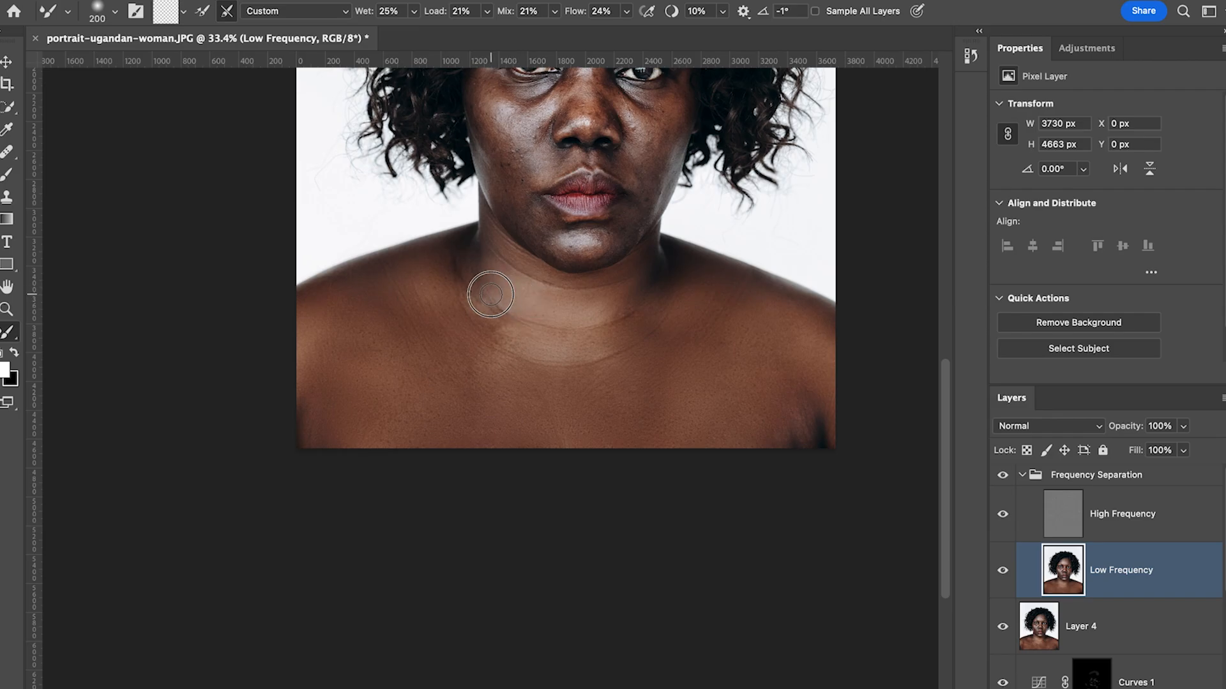
key("bracketright")
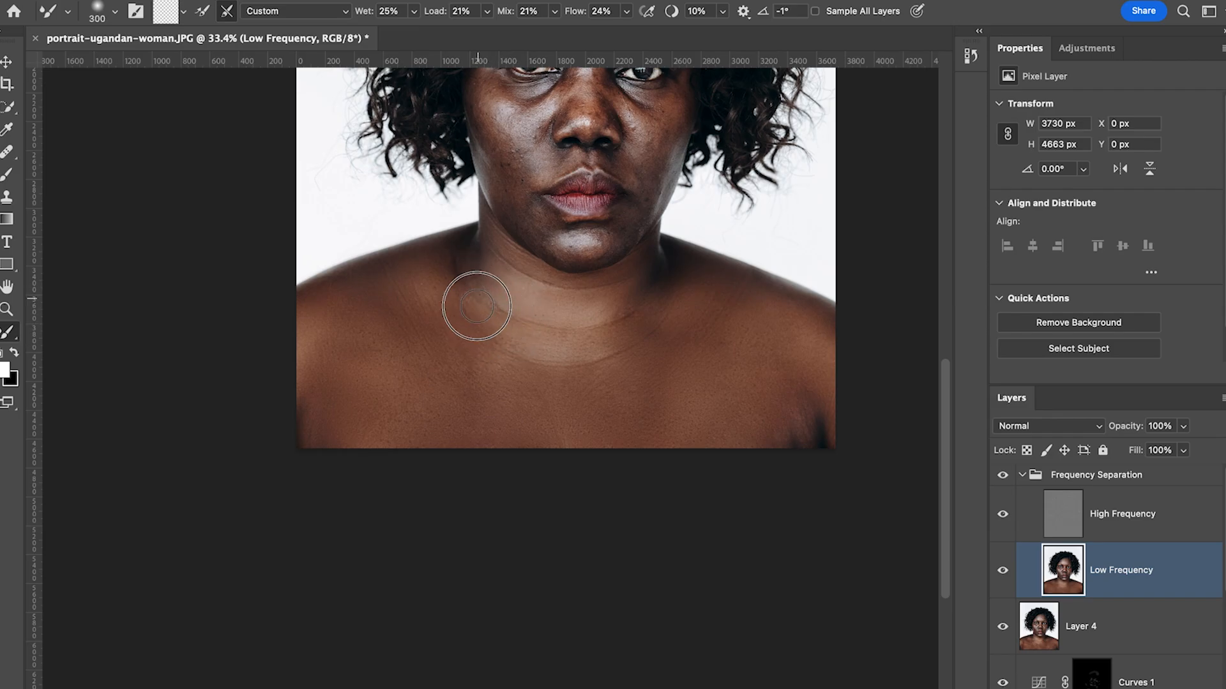
key("bracketleft")
key("bracketleft")
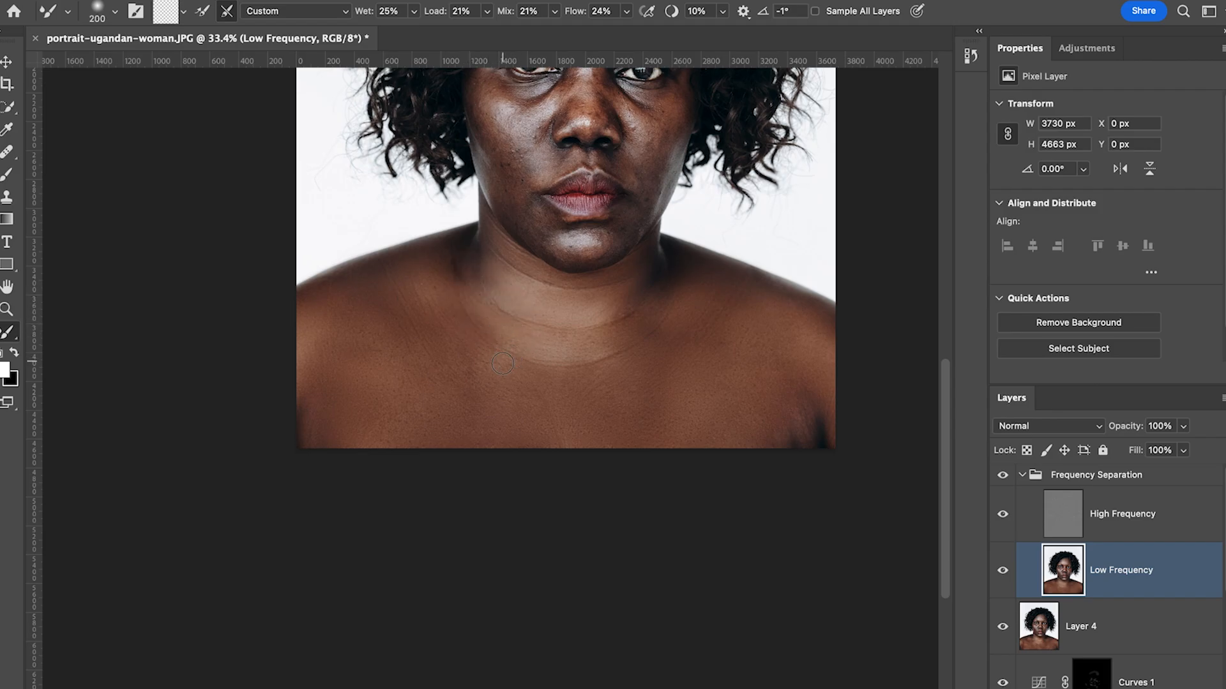
Blend the upper chest into her right collarbone with the Mixer Brush at 500 px, reducing it to 300 px
key("bracketright")
key("bracketright")
key("bracketright")
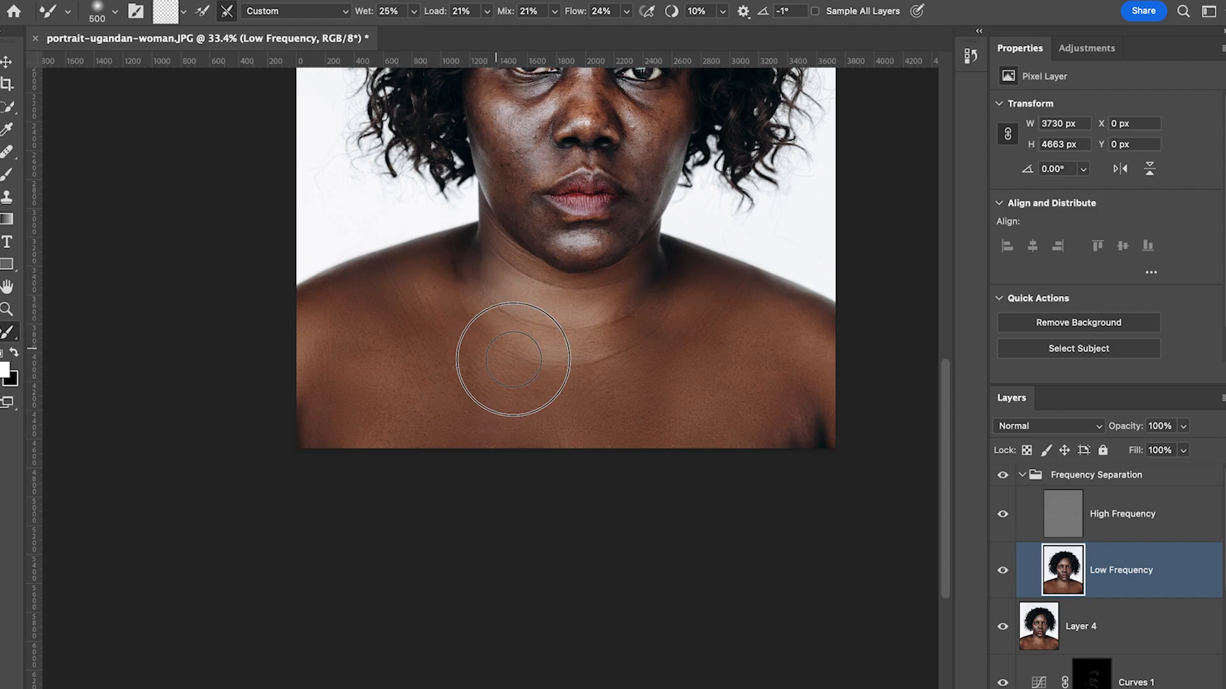
key("bracketleft")
key("bracketleft")
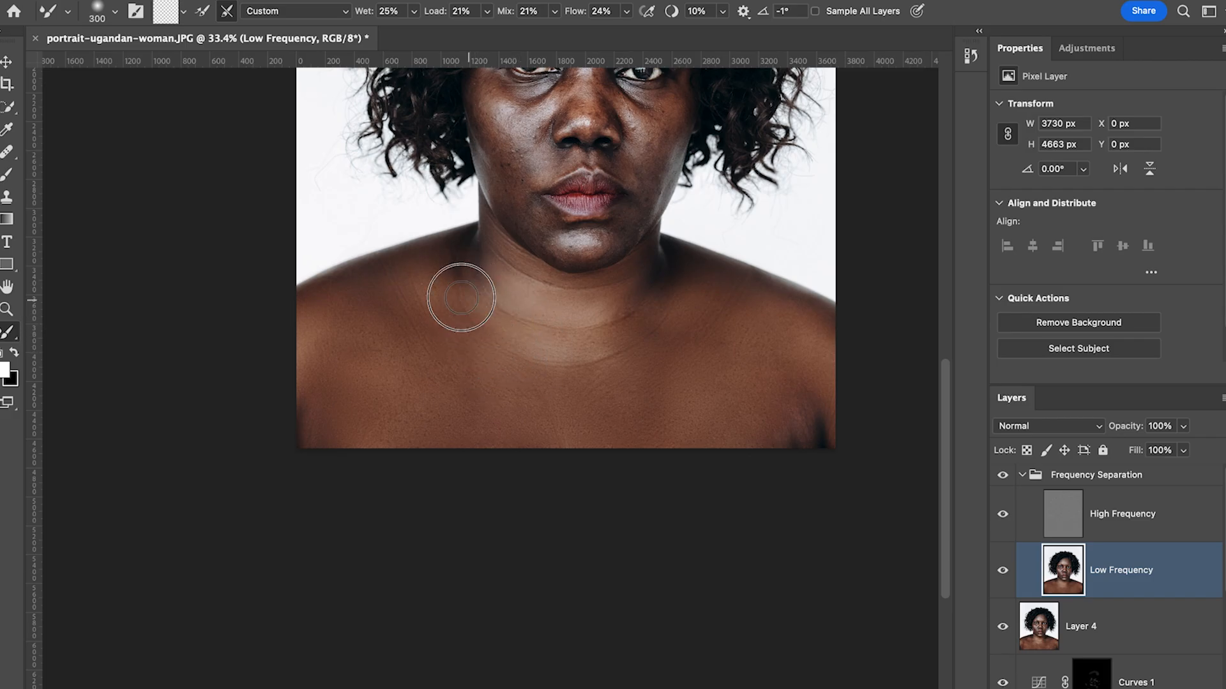
Refine the transition between her neck and right shoulder with the Mixer Brush at 150 to 300 px
key("bracketleft")
key("bracketleft")
key("bracketleft")
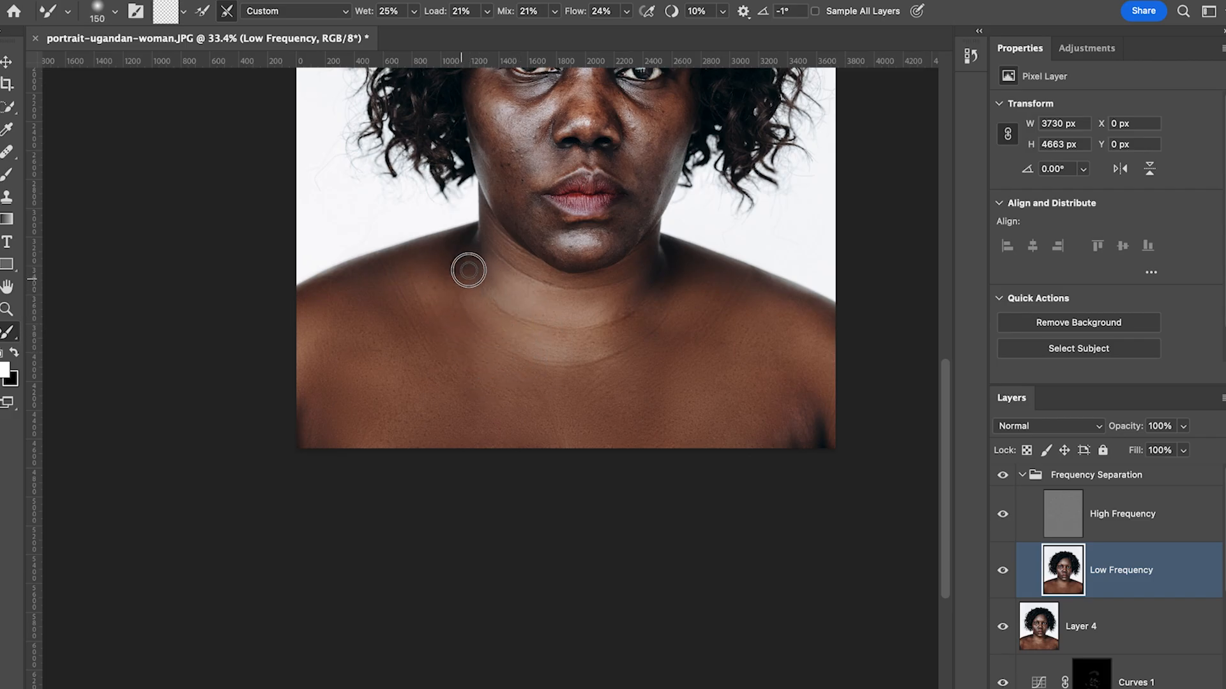
key("bracketright")
key("bracketright")
key("bracketright")
key("bracketright")
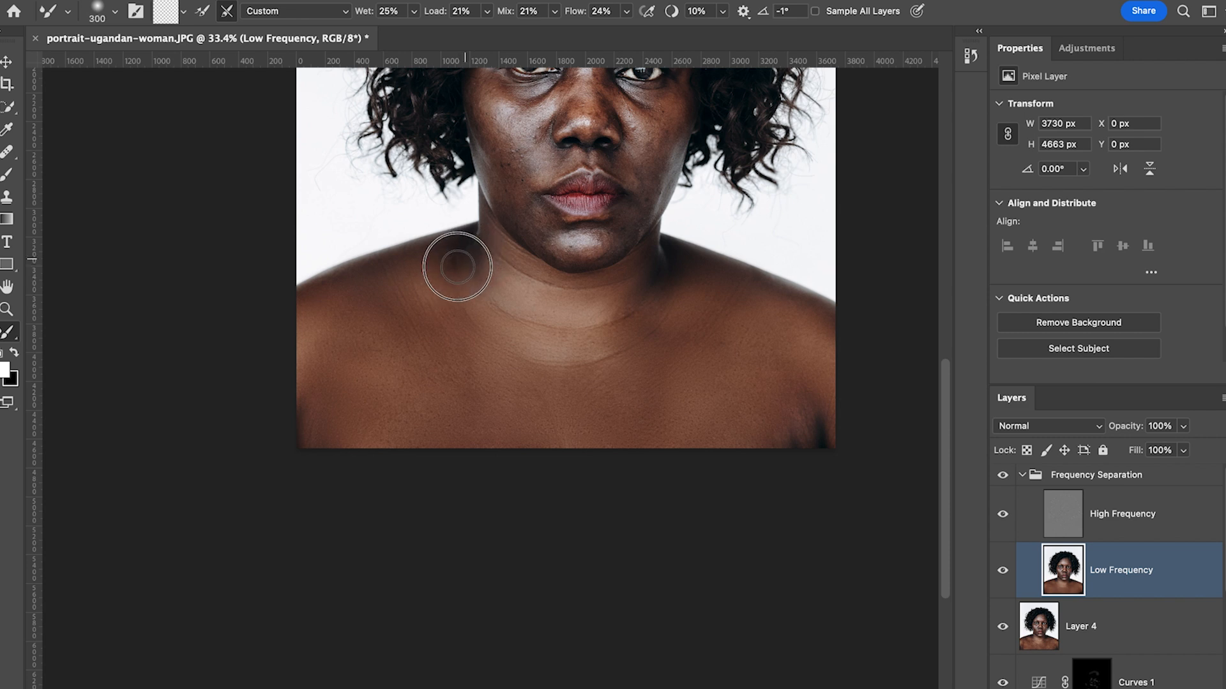
key("bracketright")
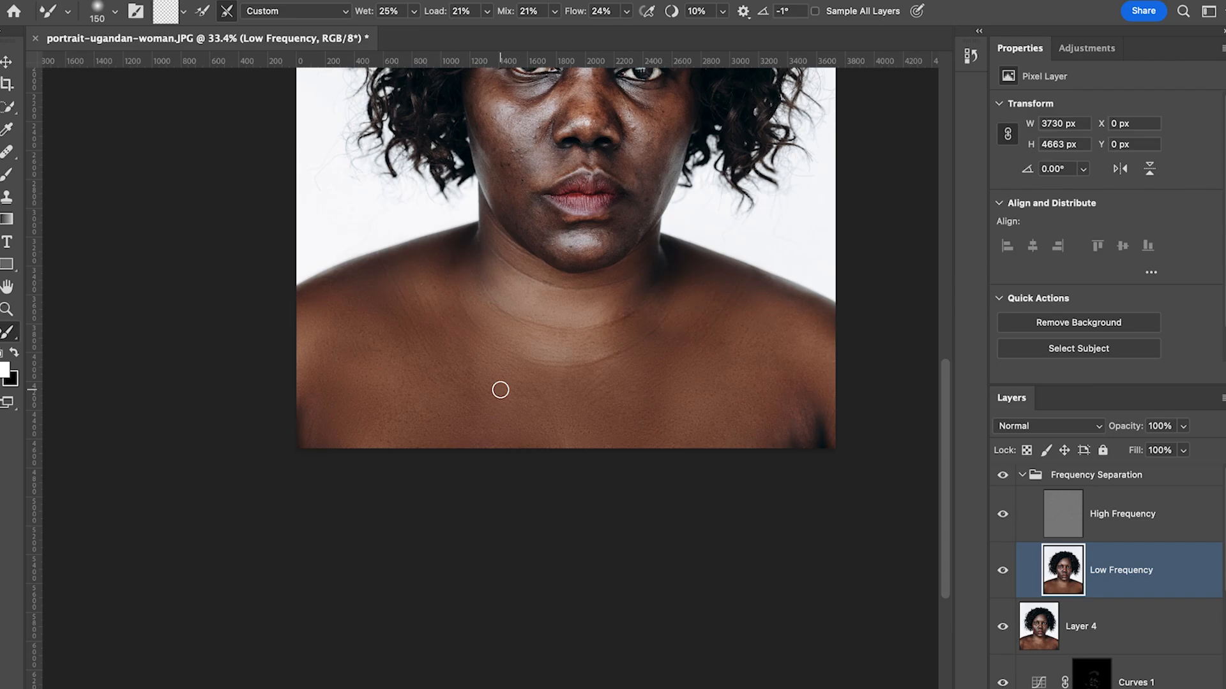
Even out the right side of her chest up to the collarbone with the Mixer Brush, starting at 300 px
key("bracketright")
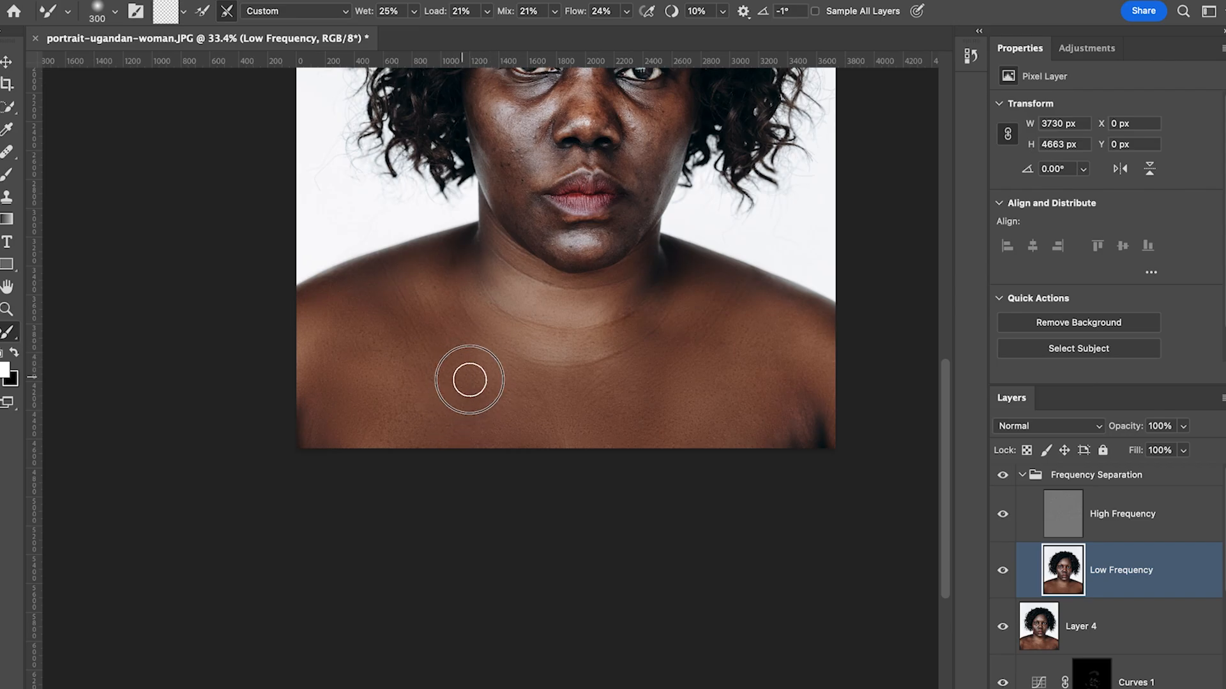
key("bracketleft")
key("bracketright")
mouse_move(433, 399)
left_mouse_down()
mouse_move(440, 386)
mouse_move(417, 367)
mouse_move(406, 376)
left_mouse_up()
key("bracketleft")
key("bracketleft")
mouse_move(385, 363)
left_mouse_down()
mouse_move(363, 340)
mouse_move(400, 331)
mouse_move(310, 320)
mouse_move(320, 309)
mouse_move(292, 397)
left_mouse_up()
mouse_move(378, 404)
left_mouse_down()
mouse_move(369, 427)
mouse_move(425, 441)
mouse_move(389, 361)
mouse_move(339, 347)
mouse_move(479, 312)
left_mouse_up()
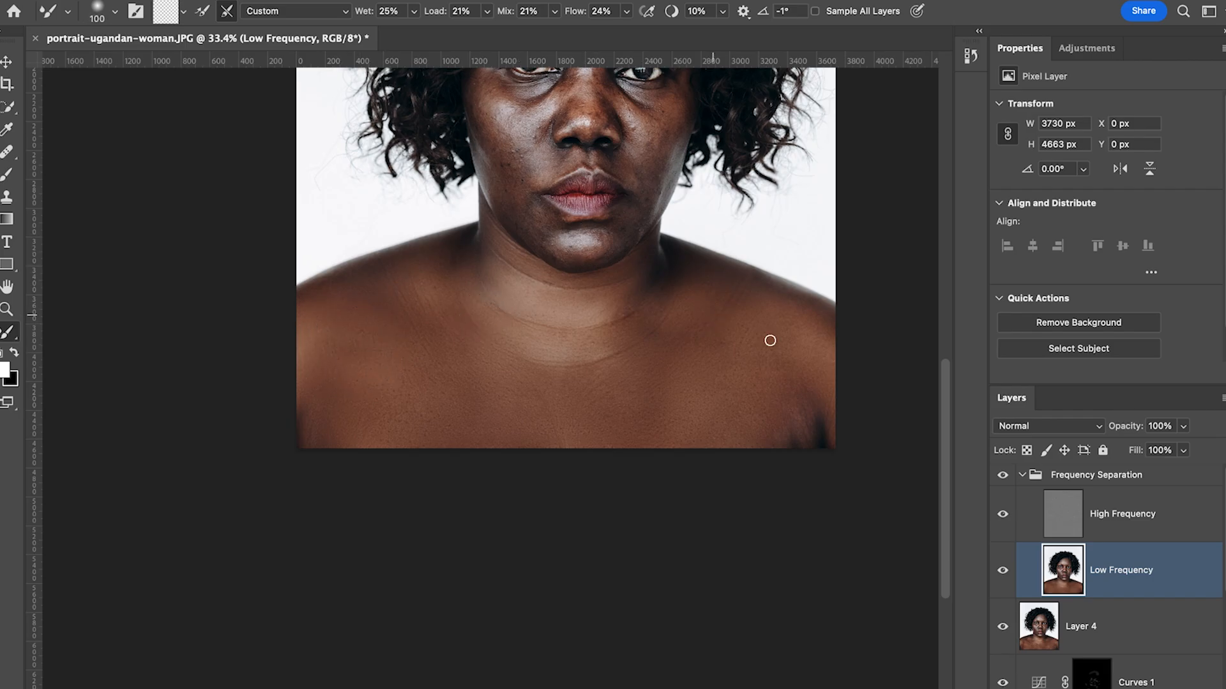
Smooth the top and outer edge of her left shoulder with the Mixer Brush at 200 to 250 px
key("bracketright")
key("bracketright")
key("bracketright")
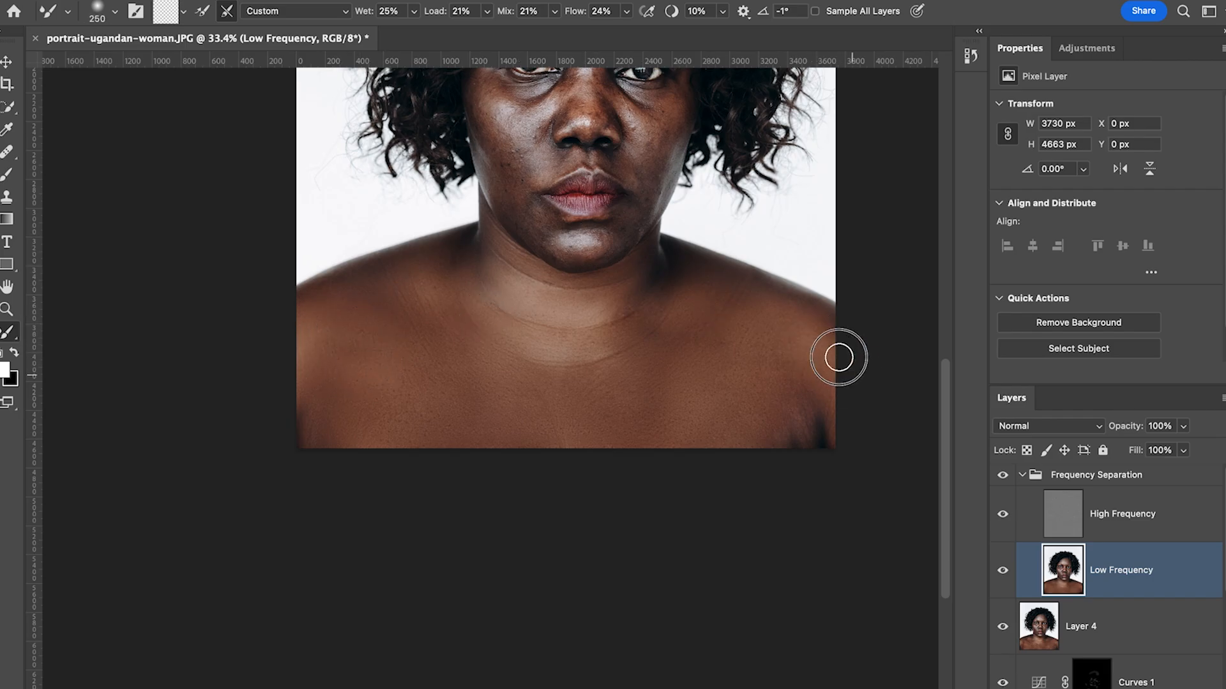
key("bracketleft")
key("bracketleft")
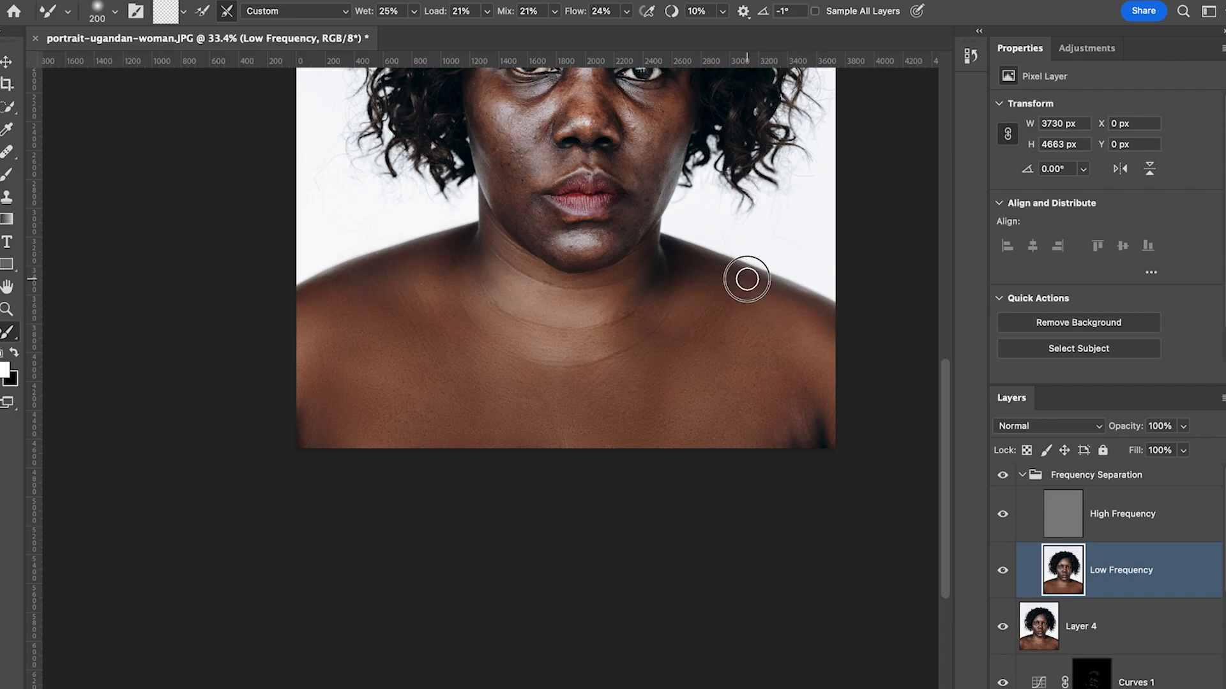
key("bracketright")
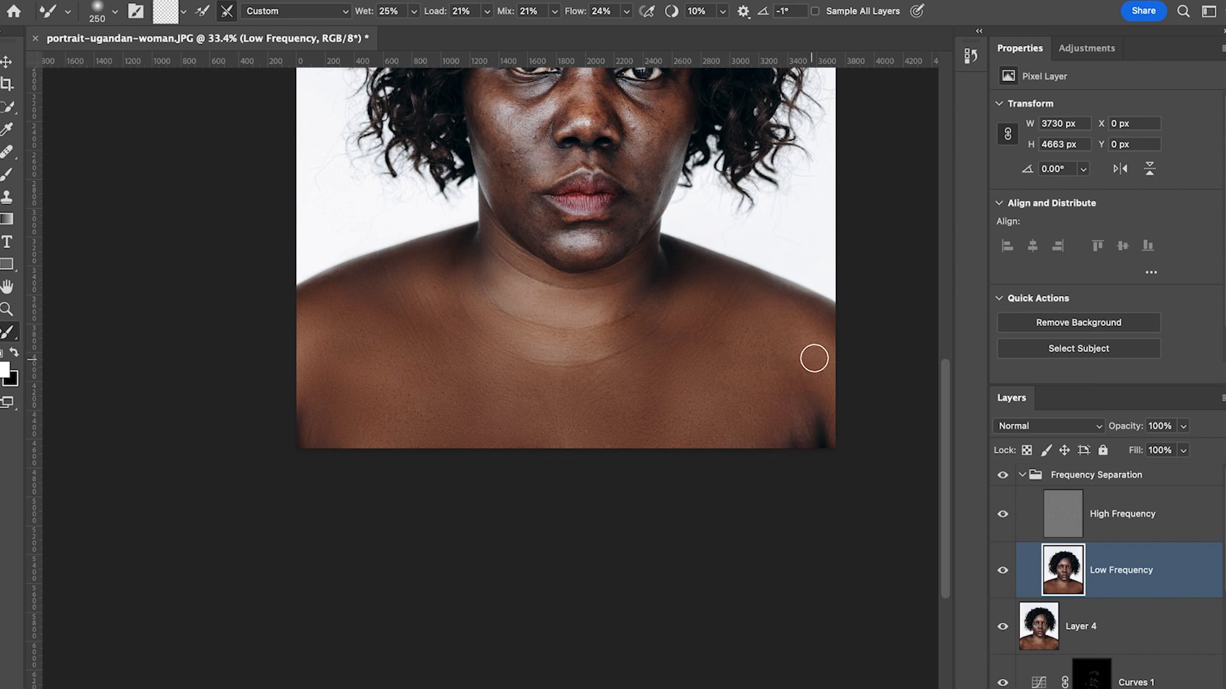
key("bracketleft")
Blend the creases at the base of her neck, from her left side toward the centre, with the Mixer Brush at 175 to 400 px
key("bracketright")
key("bracketright")
key("bracketright")
key("bracketright")
key("bracketright")
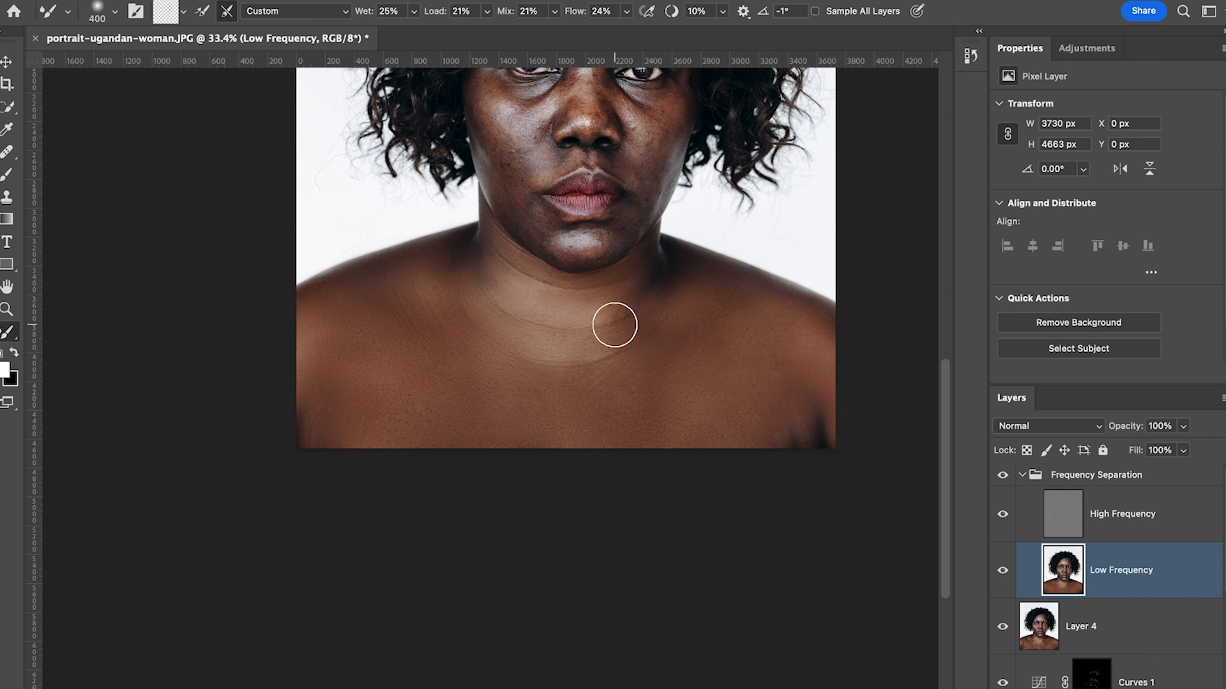
key("bracketright")
key("bracketright")
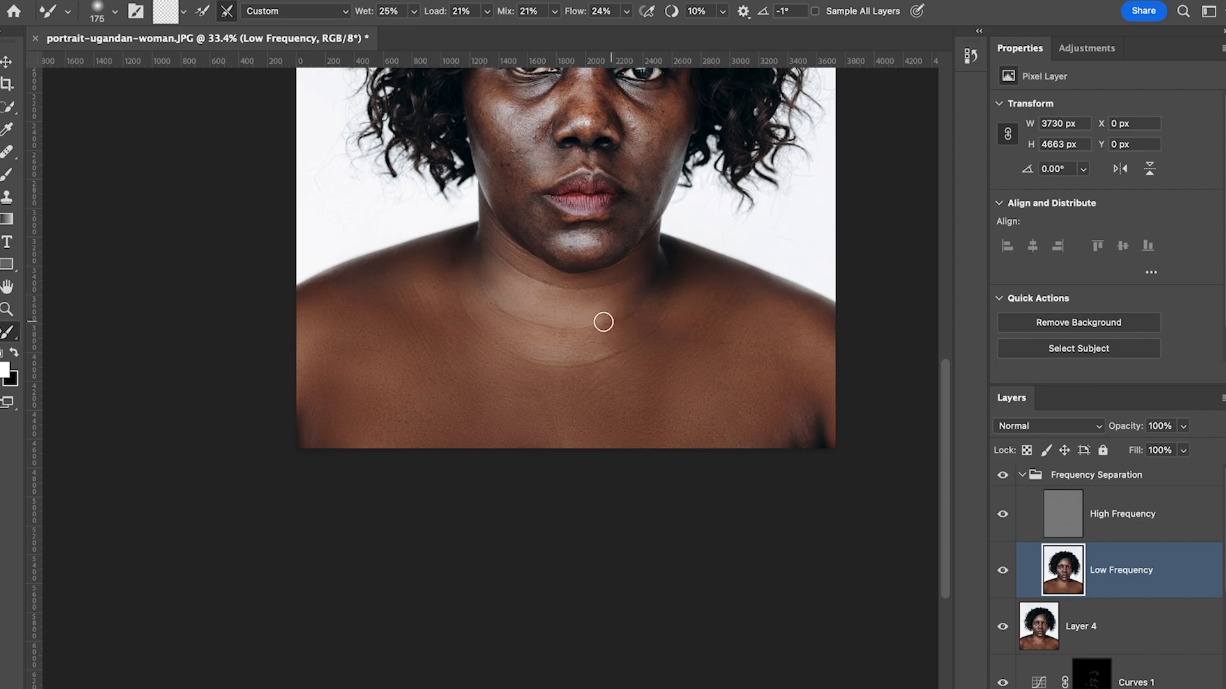
key("bracketleft")
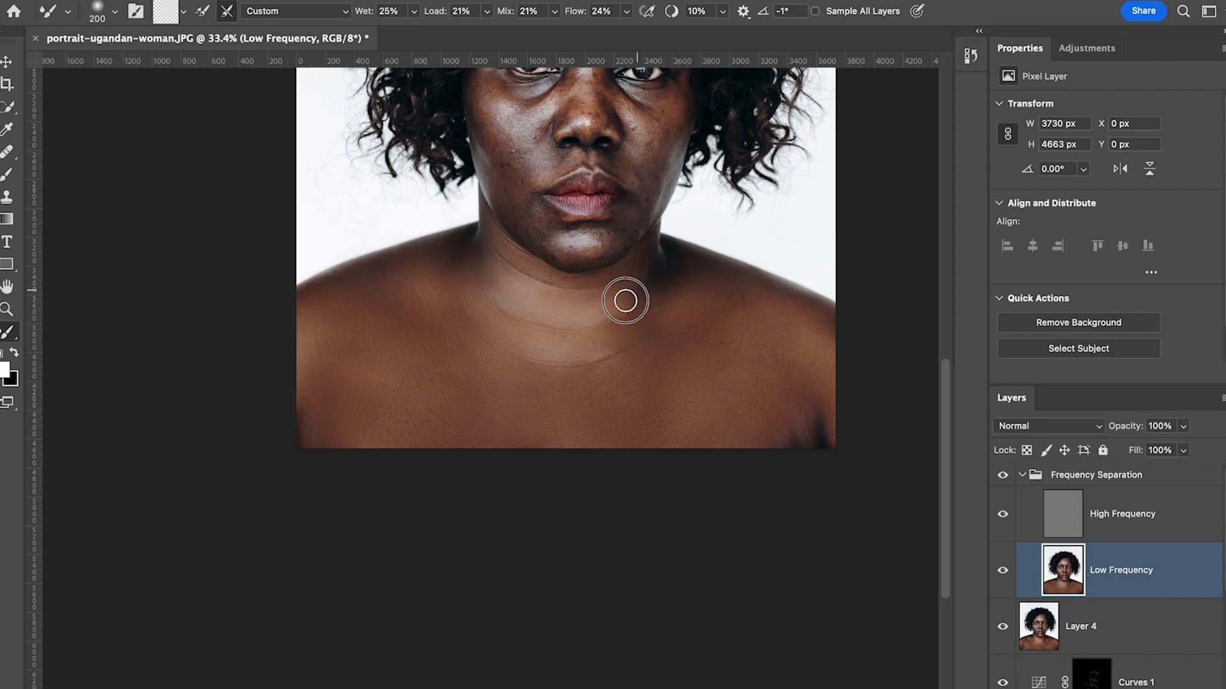
key("bracketright")
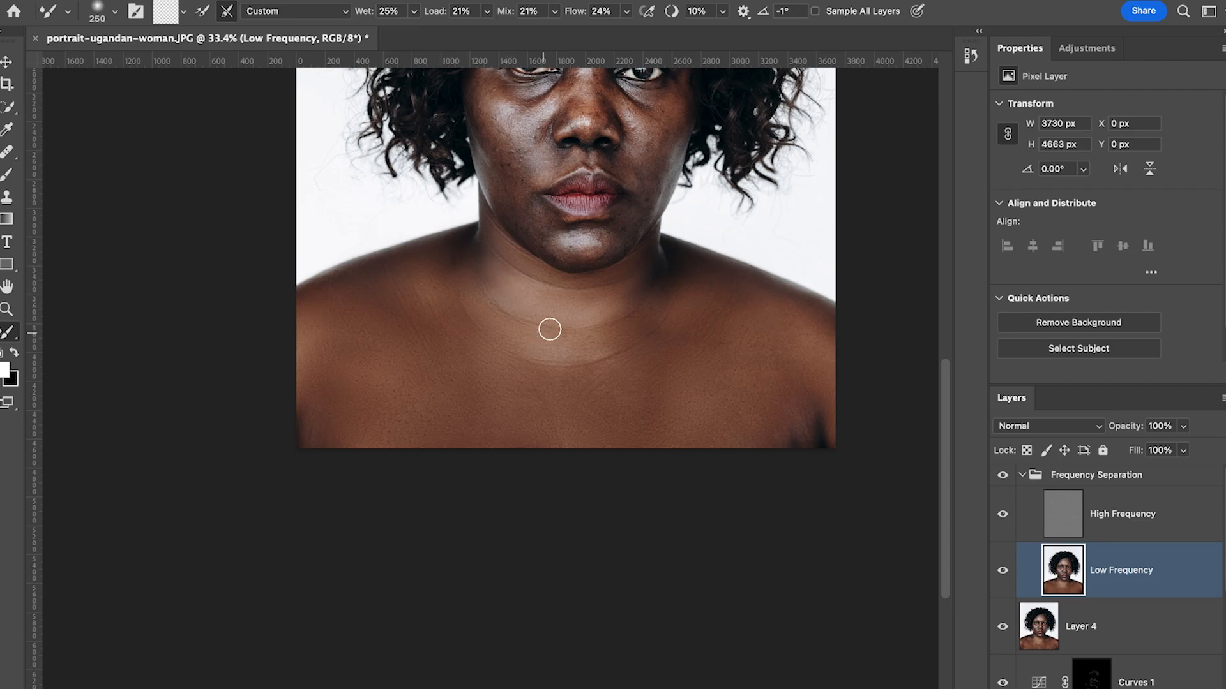
Blend the crease across the centre of her neck with the Mixer Brush, starting at 250 px
mouse_move(540, 302)
left_mouse_down()
mouse_move(481, 291)
mouse_move(504, 274)
mouse_move(500, 296)
mouse_move(510, 276)
mouse_move(499, 260)
mouse_move(504, 293)
mouse_move(531, 286)
mouse_move(586, 313)
left_mouse_up()
key("bracketleft")
key("bracketright")
key("bracketright")
key("bracketright")
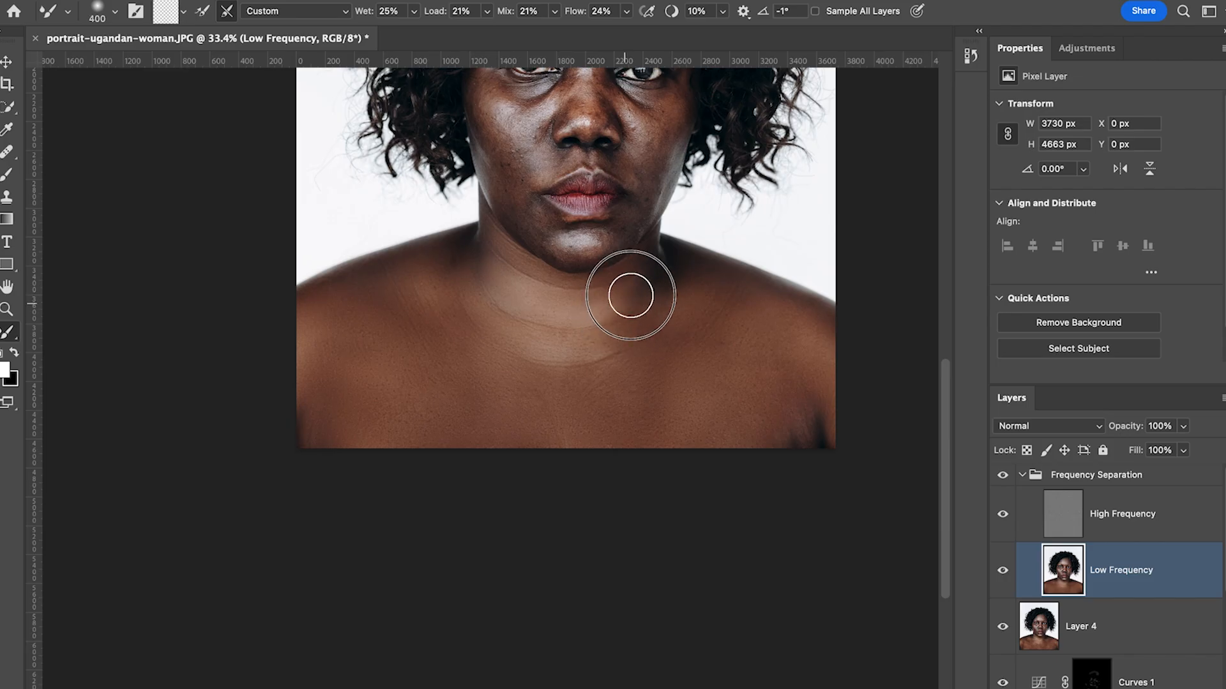
Soften the shadow where her neck meets her left shoulder with the Mixer Brush at 100 to 400 px
key("bracketright")
key("bracketright")
key("bracketright")
key("bracketleft")
key("bracketleft")
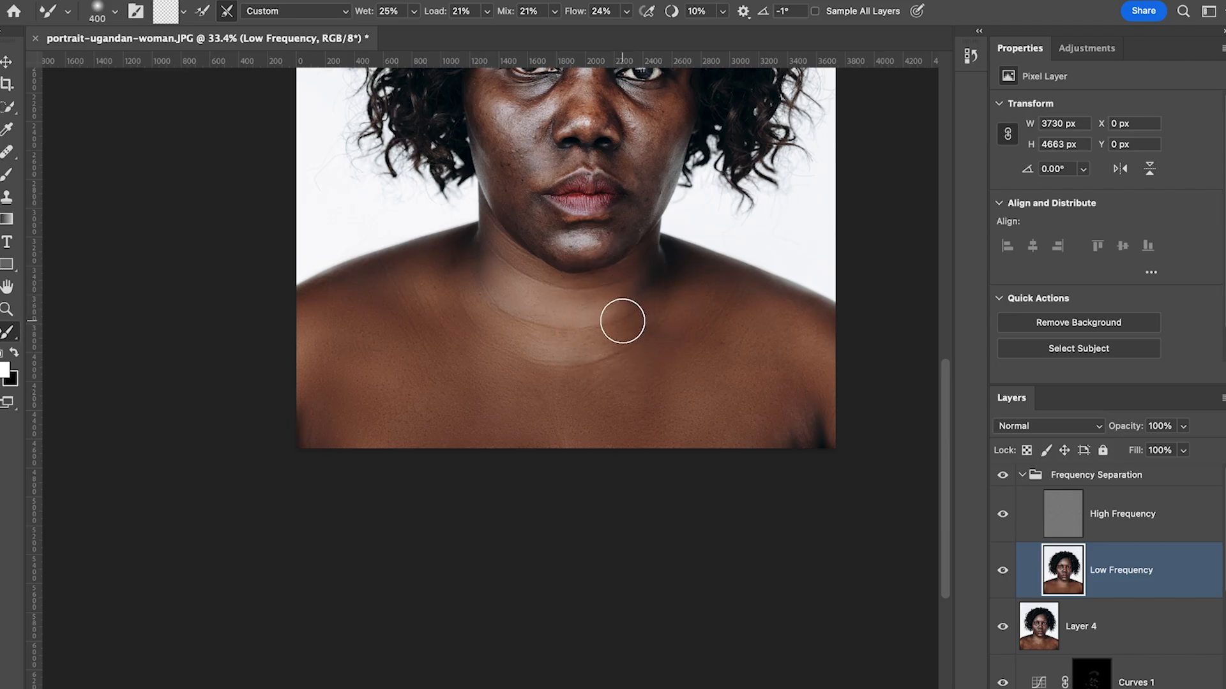
key("bracketleft")
key("bracketleft")
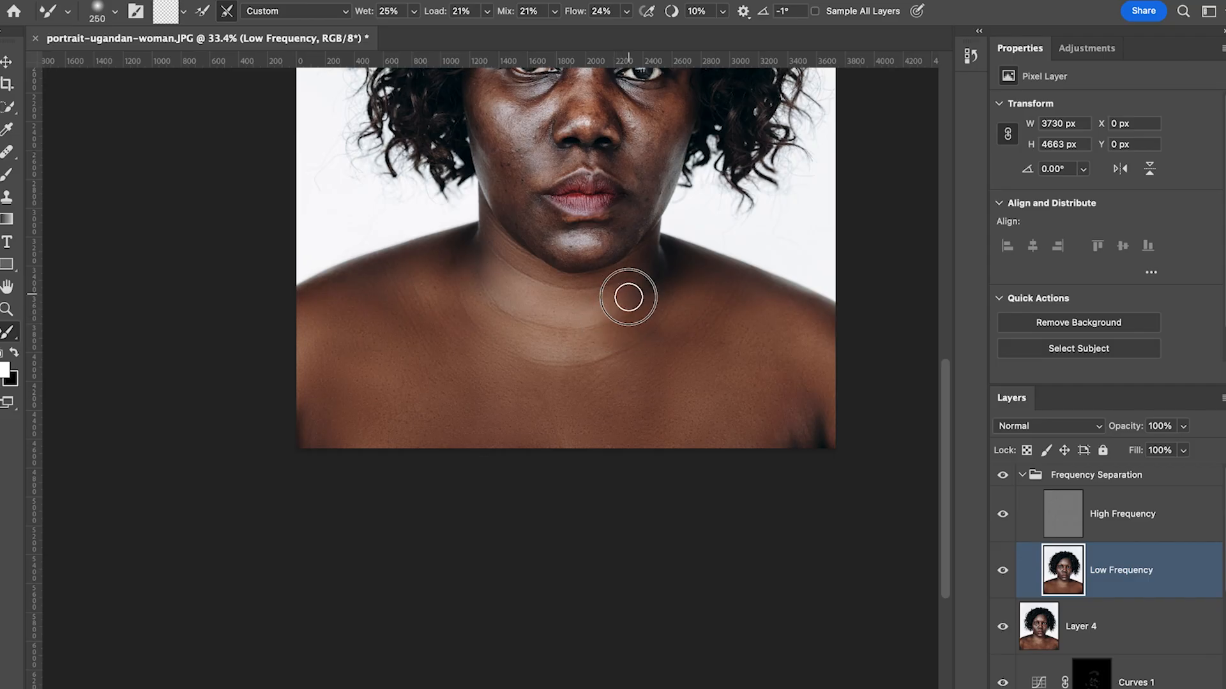
scroll(624, 286, "left", 2)
key("bracketleft")
key("bracketleft")
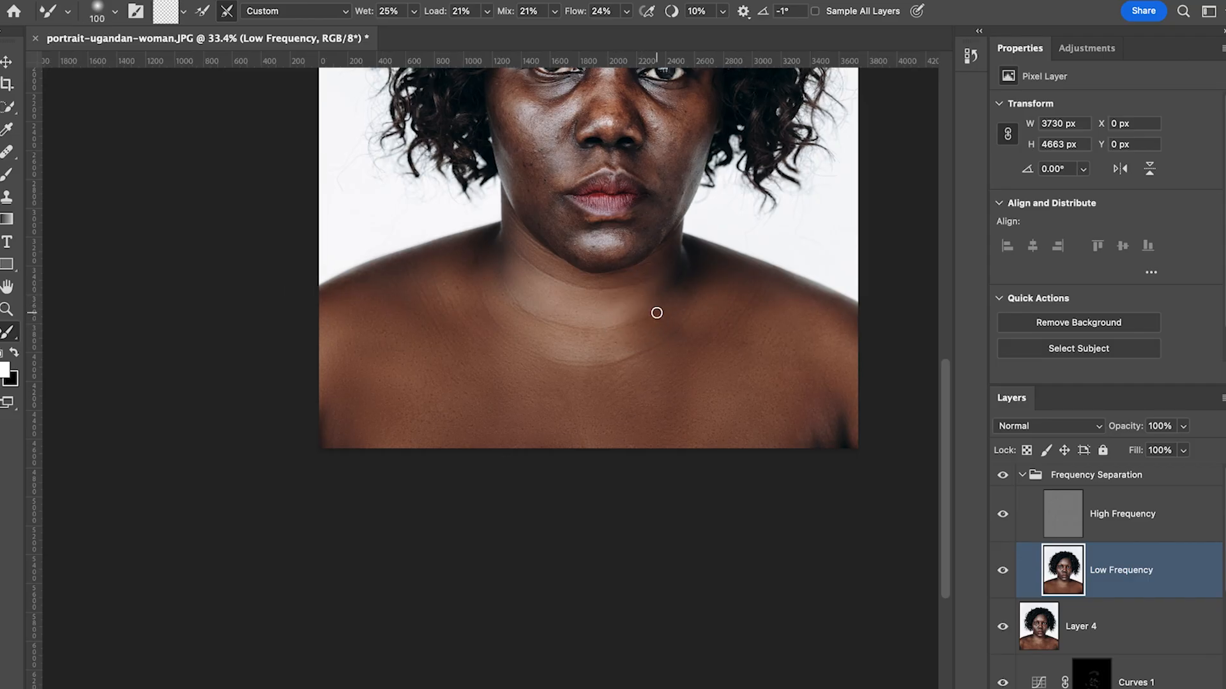
Compare the skin before and after by toggling the visibility of the Frequency Separation group
scroll(675, 319, "up", 5)
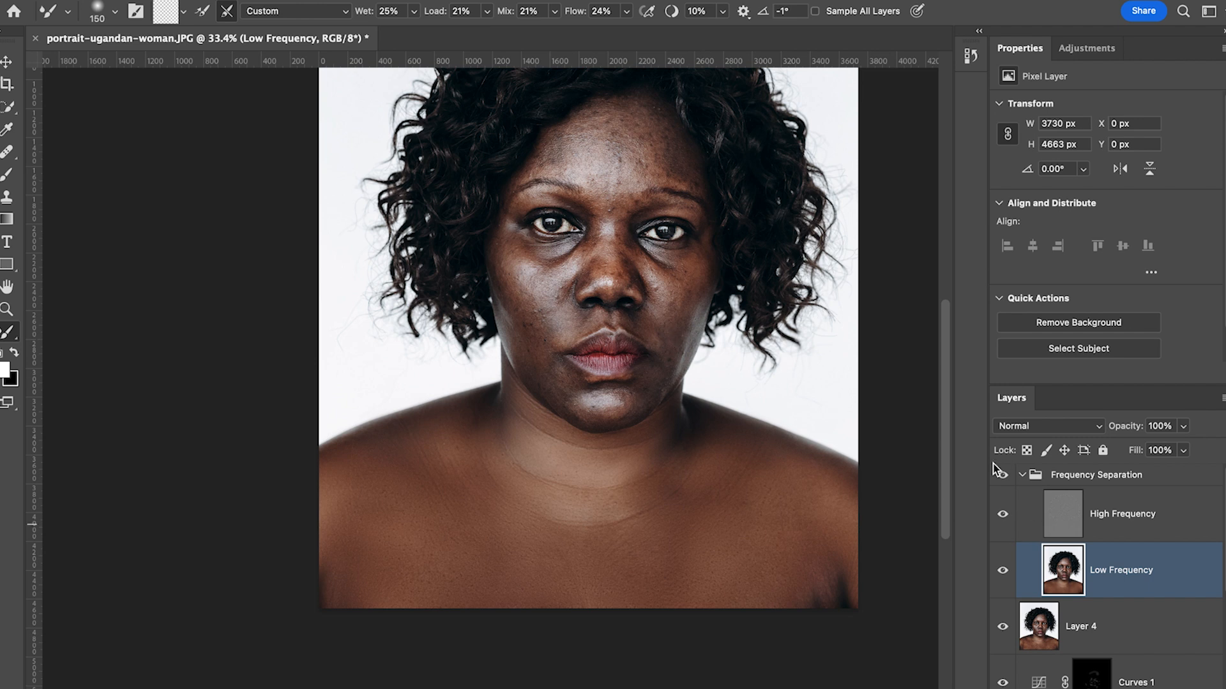
left_click(1003, 475)
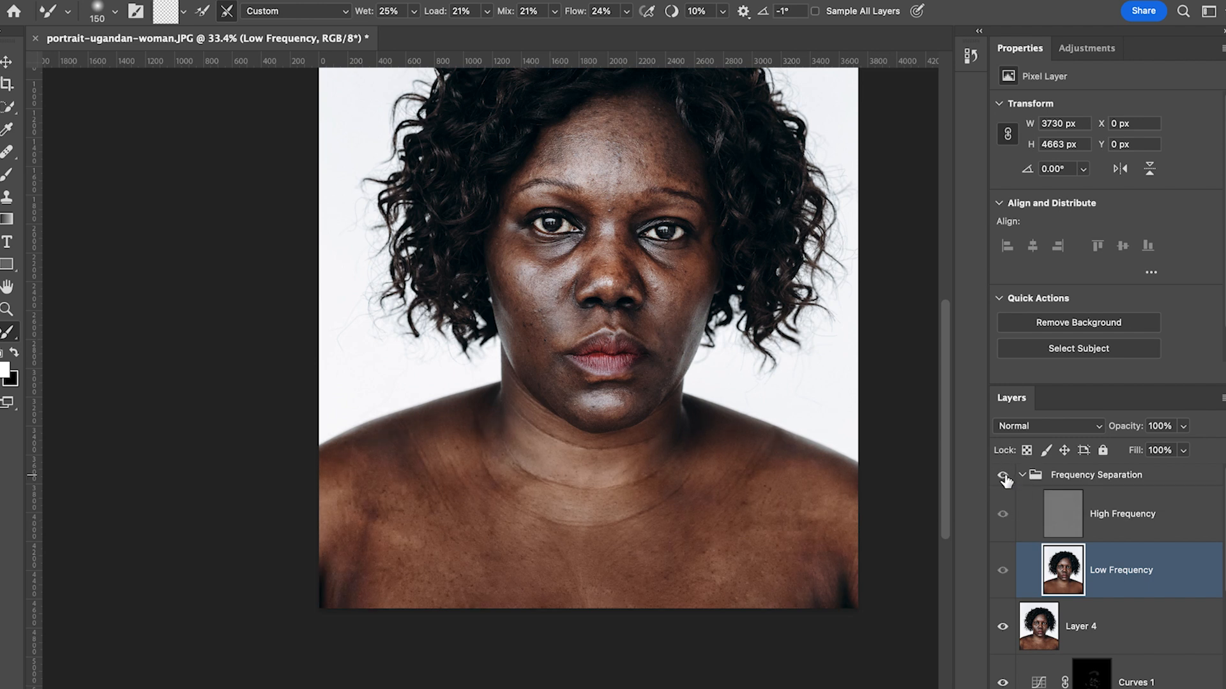
left_click(1004, 478)
left_click(1004, 479)
left_click(1004, 479)
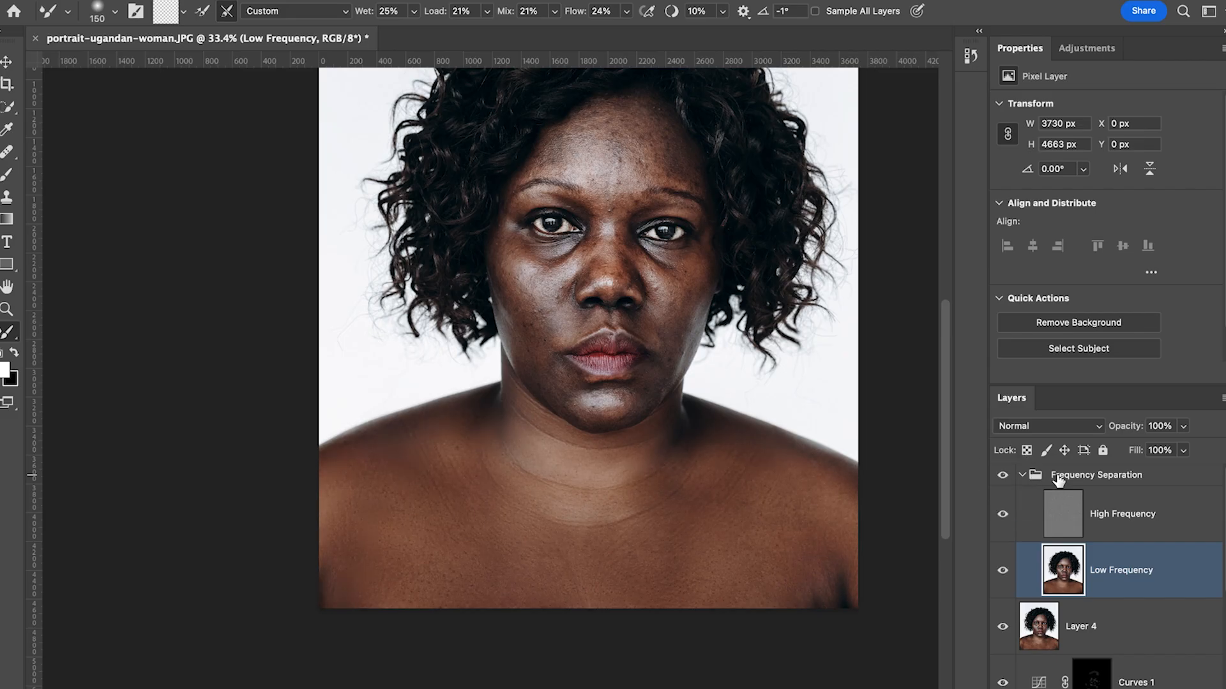
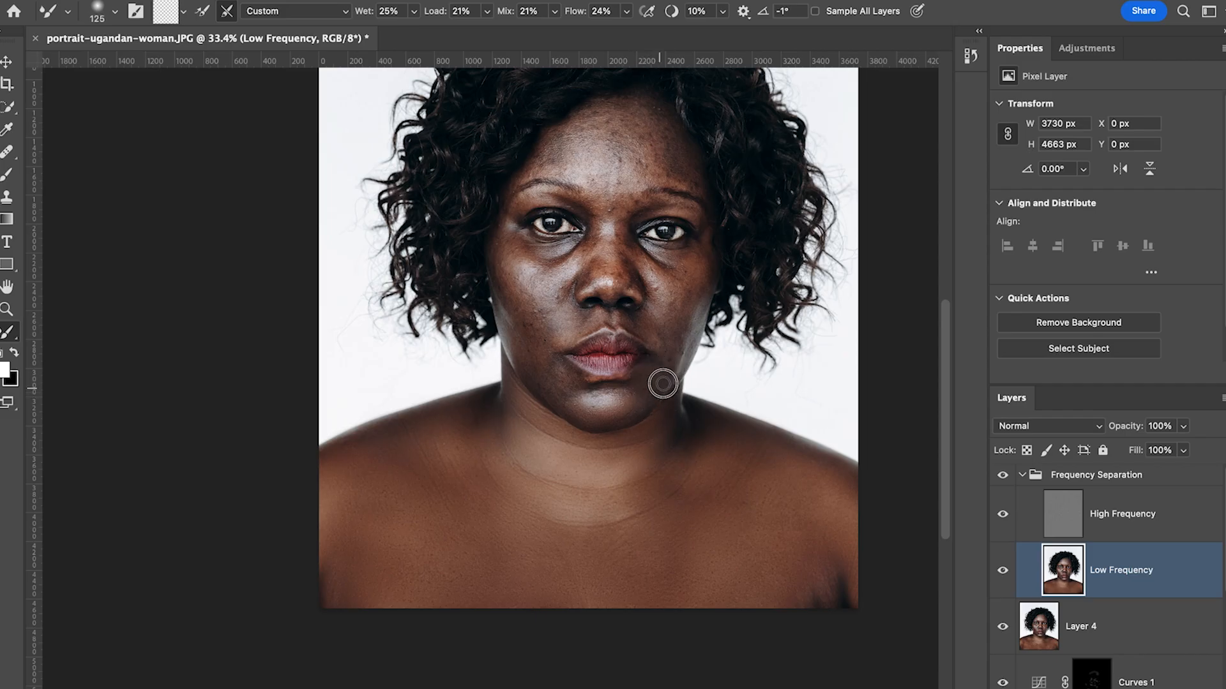
Smooth her chin and the left side of her jaw on the Low Frequency layer with the Mixer Brush at 100 to 150 px
key("bracketright")
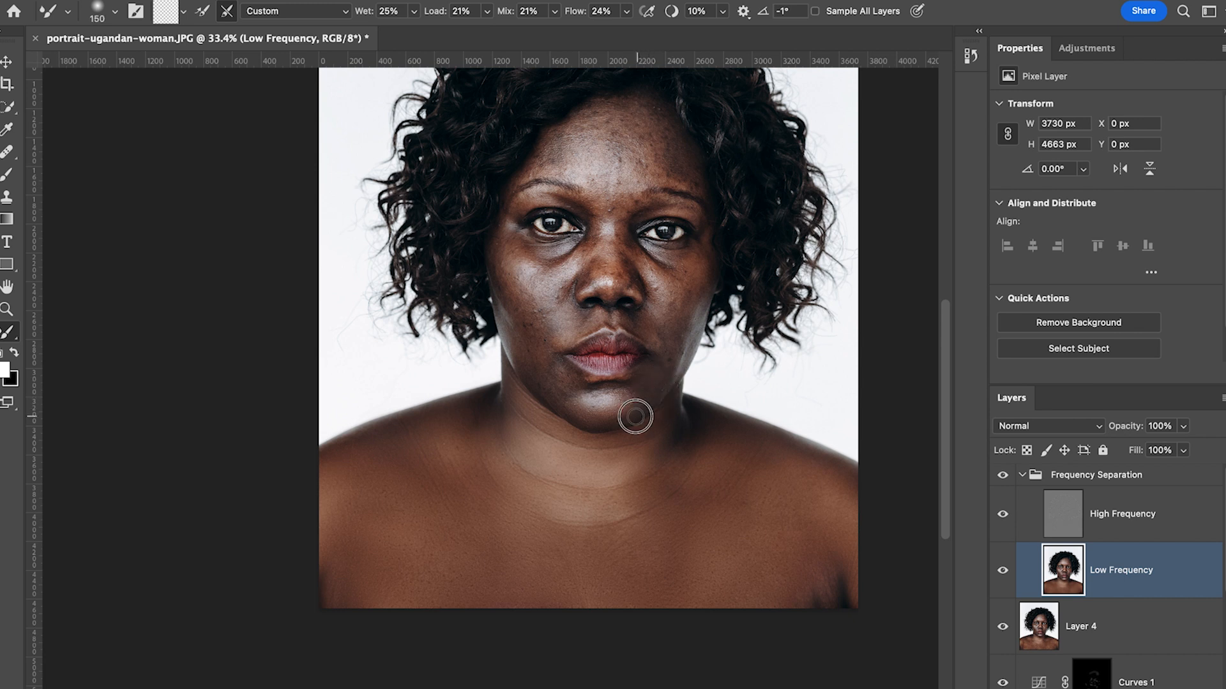
key("bracketleft")
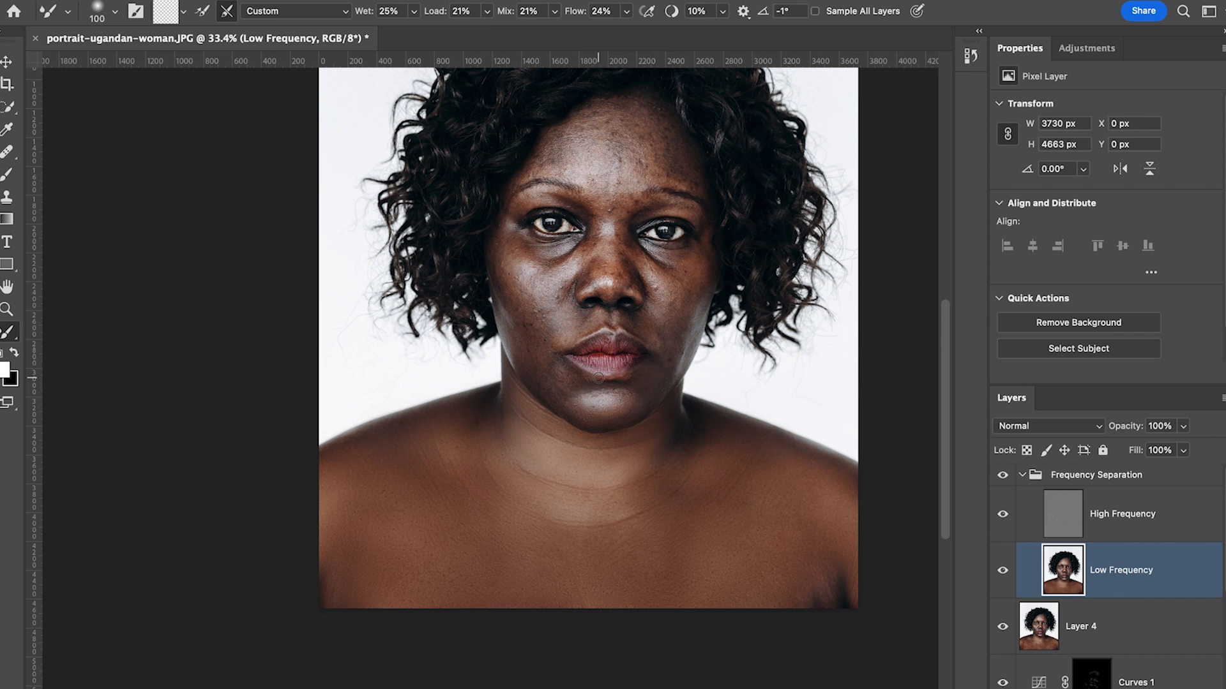
scroll(598, 377, "left", 2)
key("bracketleft")
Even out her right jawline below the corner of the mouth with the Mixer Brush at 150 to 200 px
key("bracketright")
key("bracketright")
key("bracketright")
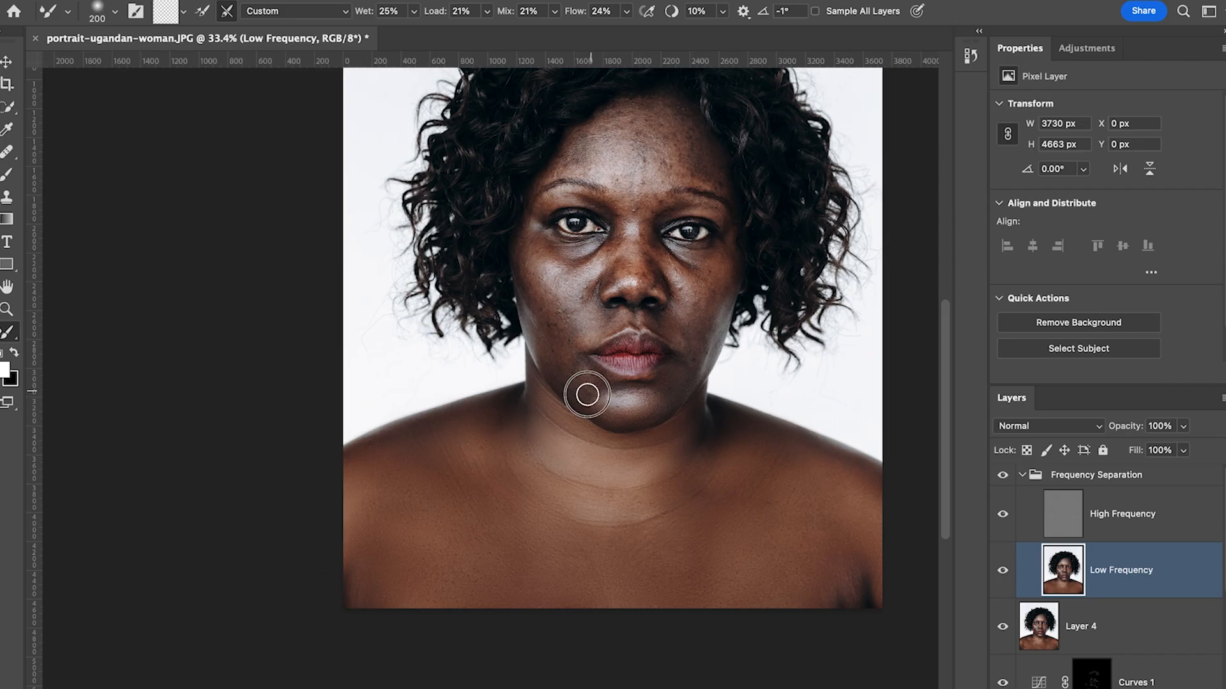
key("bracketleft")
mouse_move(554, 369)
left_mouse_down()
mouse_move(537, 337)
mouse_move(559, 370)
left_mouse_up()
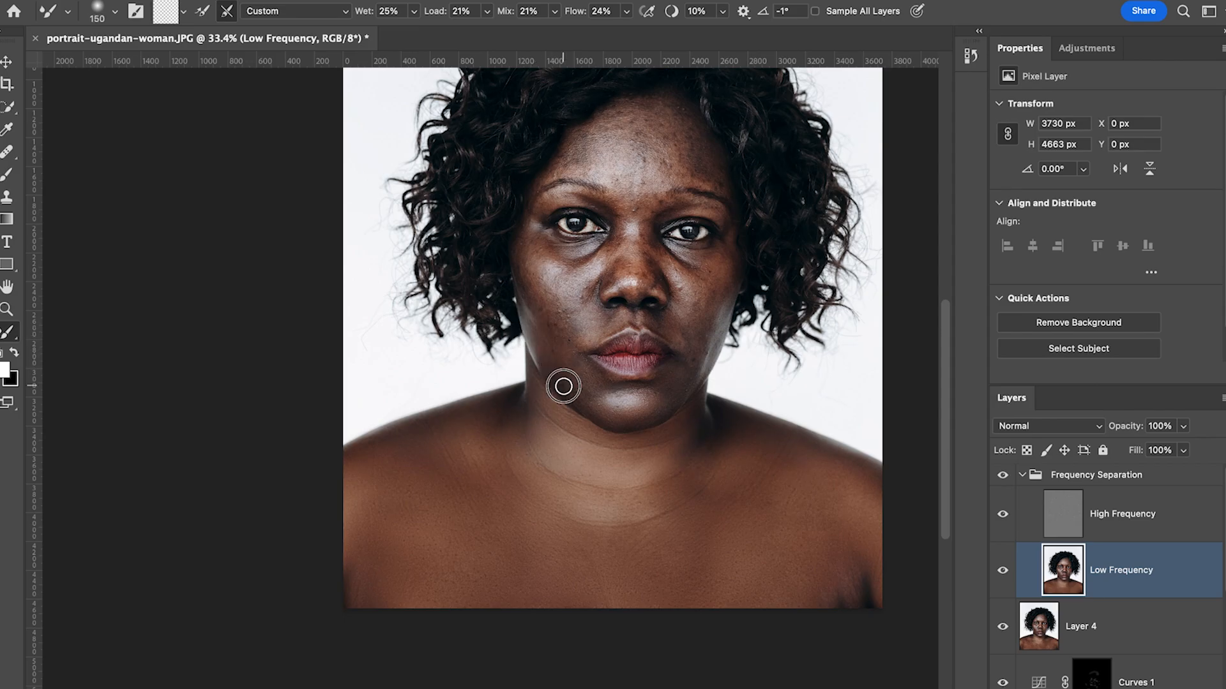
key("bracketright")
key("bracketright")
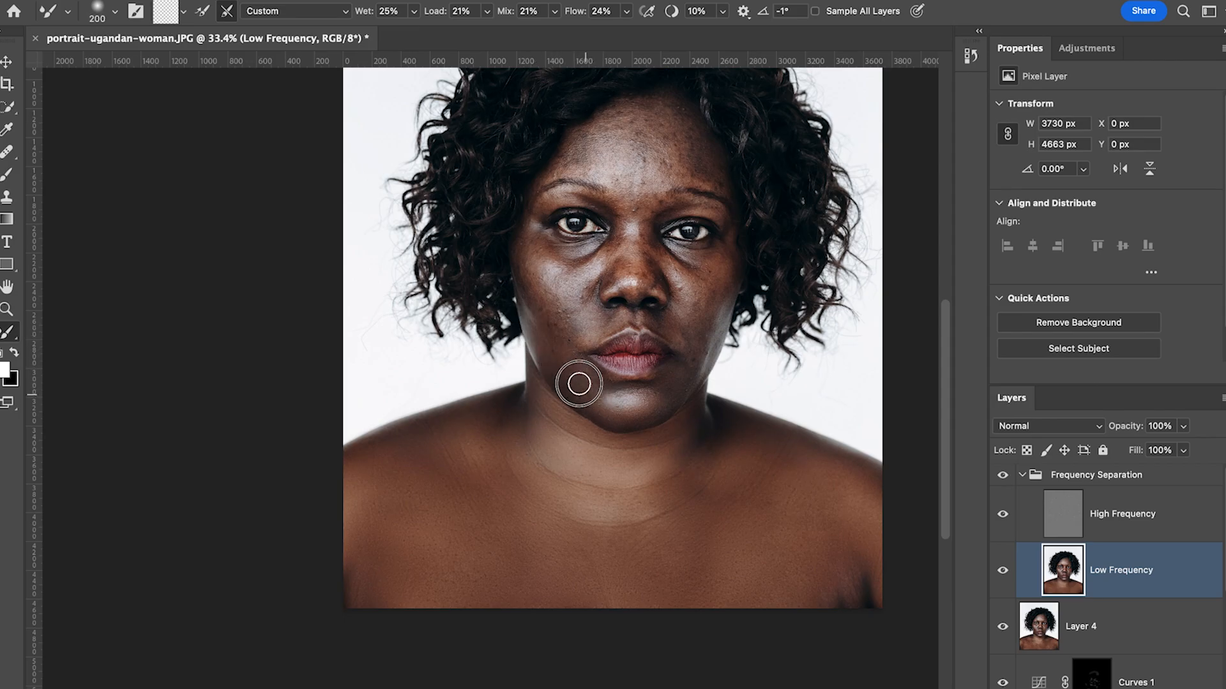
scroll(562, 357, "down", 1)
key("bracketright")
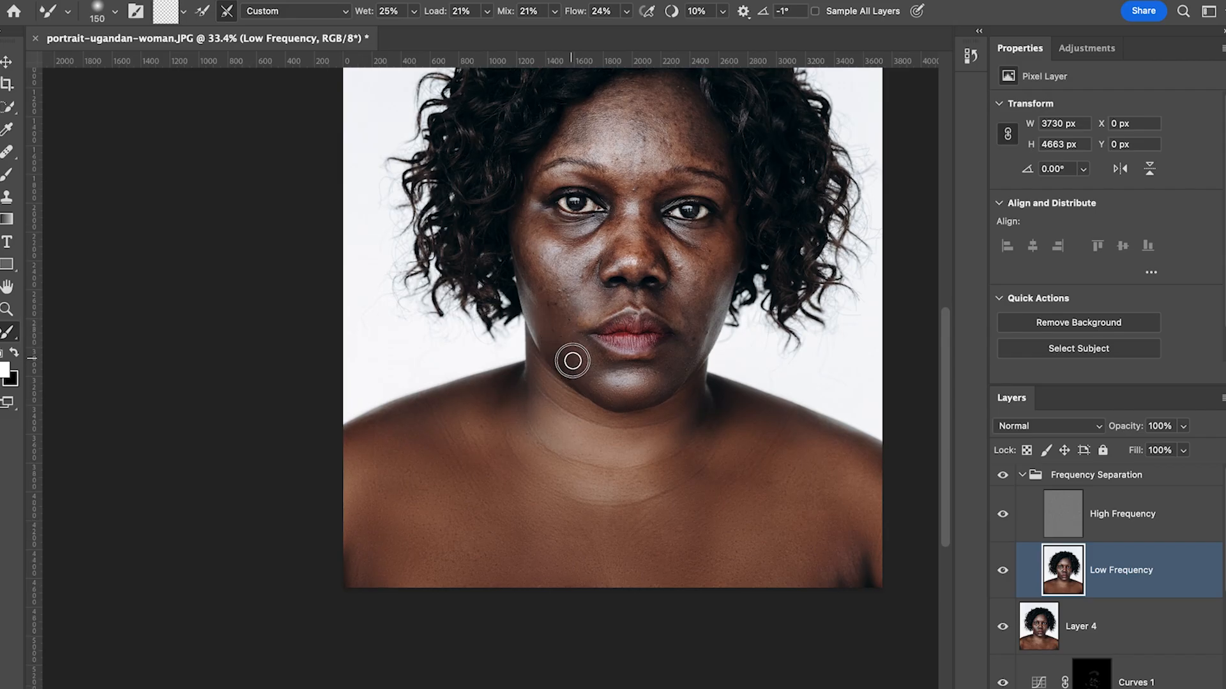
Refine the skin between her right jaw and chin with the Mixer Brush at 90 to 150 px
mouse_move(591, 374)
left_mouse_down()
mouse_move(607, 367)
mouse_move(580, 361)
mouse_move(588, 351)
left_mouse_up()
key("bracketleft")
key("bracketleft")
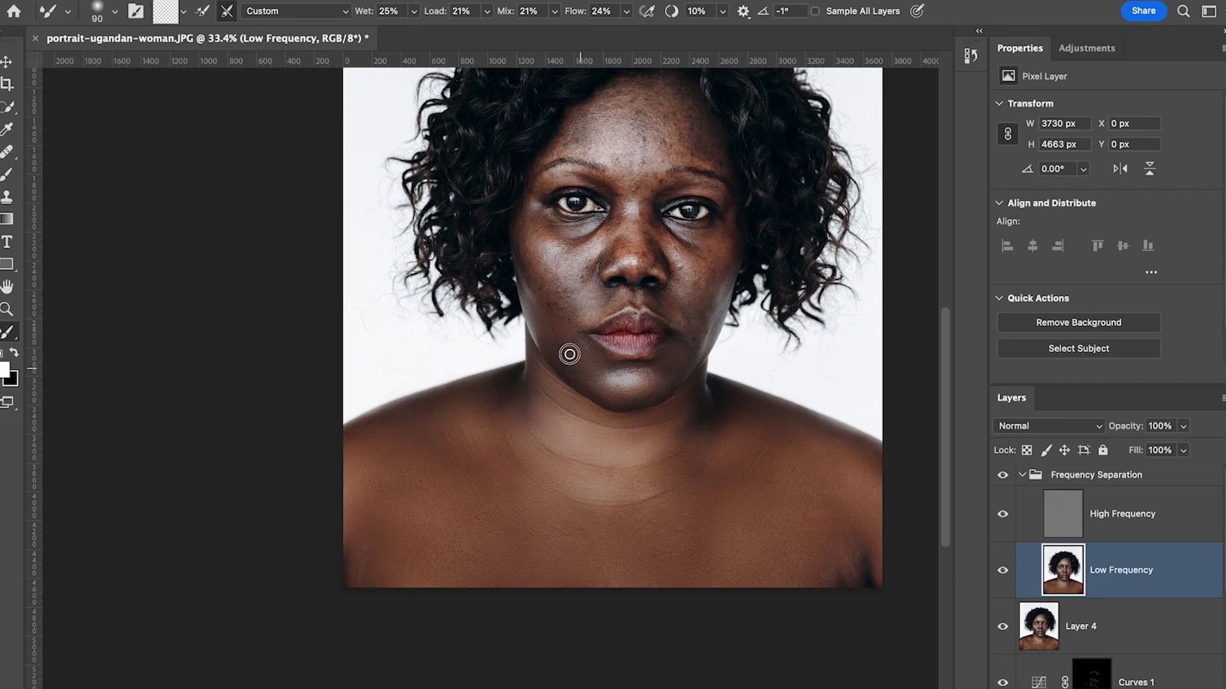
key("bracketright")
key("bracketright")
key("bracketleft")
key("bracketleft")
Smooth the skin around her chin and beside the right corner of her mouth with a Mixer Brush of about 125 px
mouse_move(631, 368)
left_mouse_down()
mouse_move(660, 355)
mouse_move(614, 338)
left_mouse_up()
key("bracketright")
key("bracketleft")
key("bracketright")
key("bracketright")
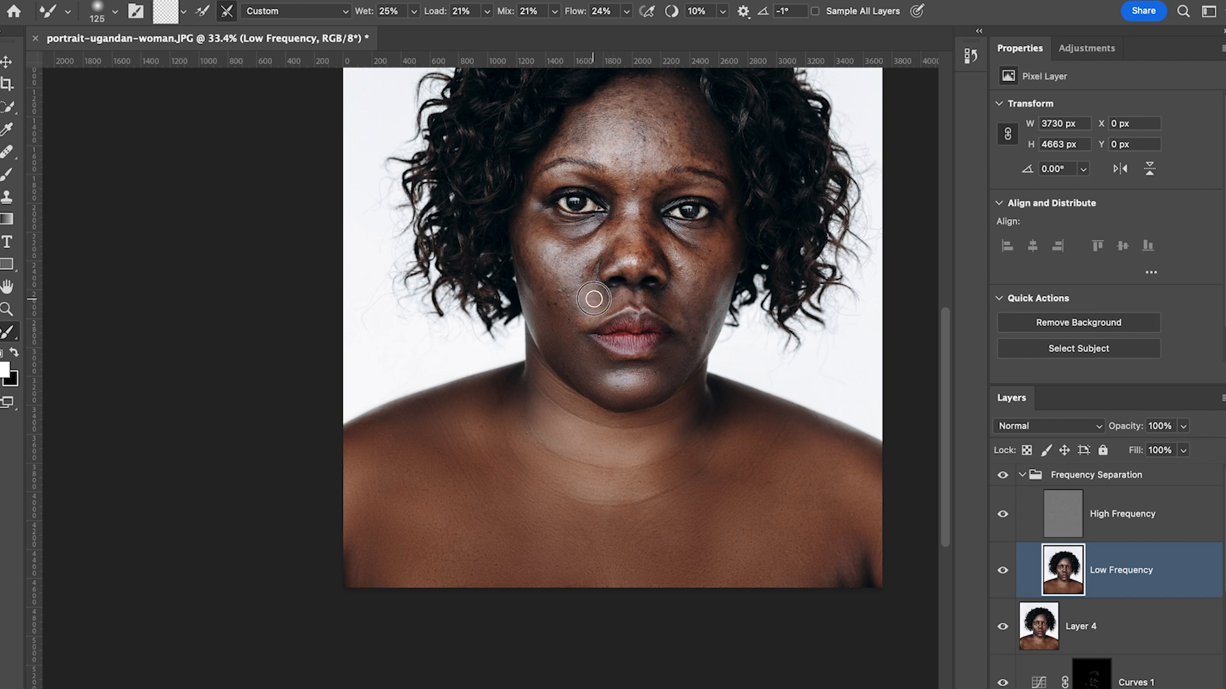
Blend her lower right cheek beside the mouth with the Mixer Brush at up to 200 px
scroll(593, 310, "down", 1)
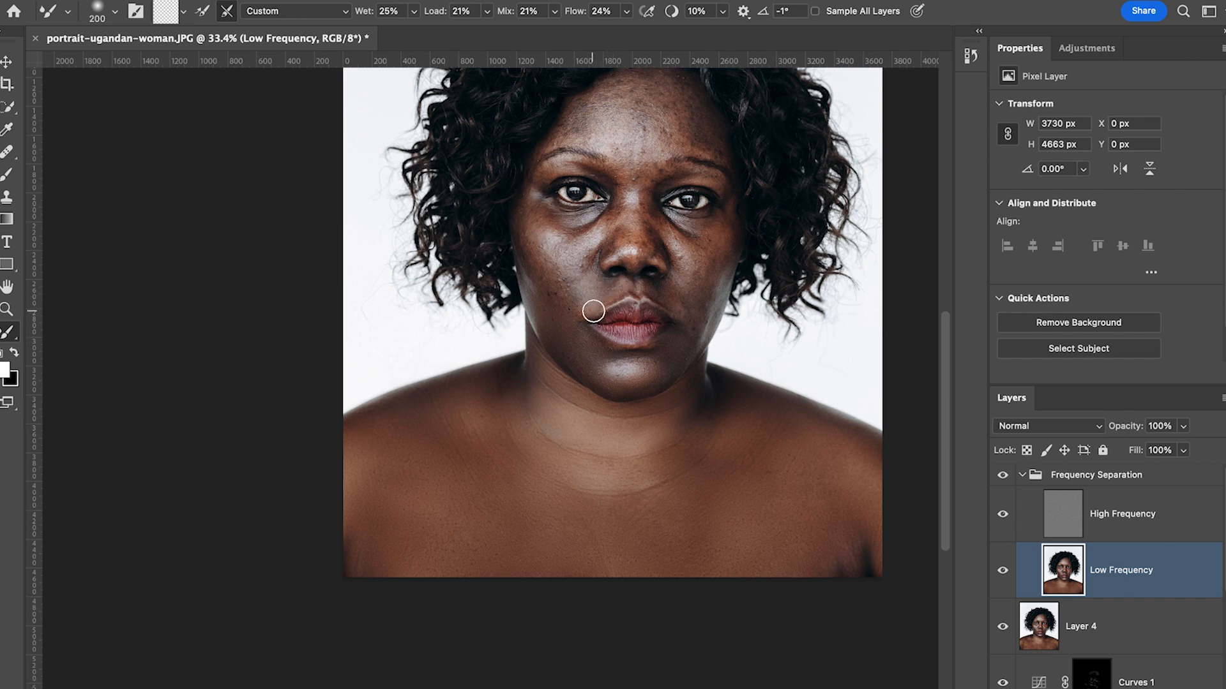
key("bracketright")
key("bracketleft")
key("bracketleft")
scroll(600, 283, "up", 1)
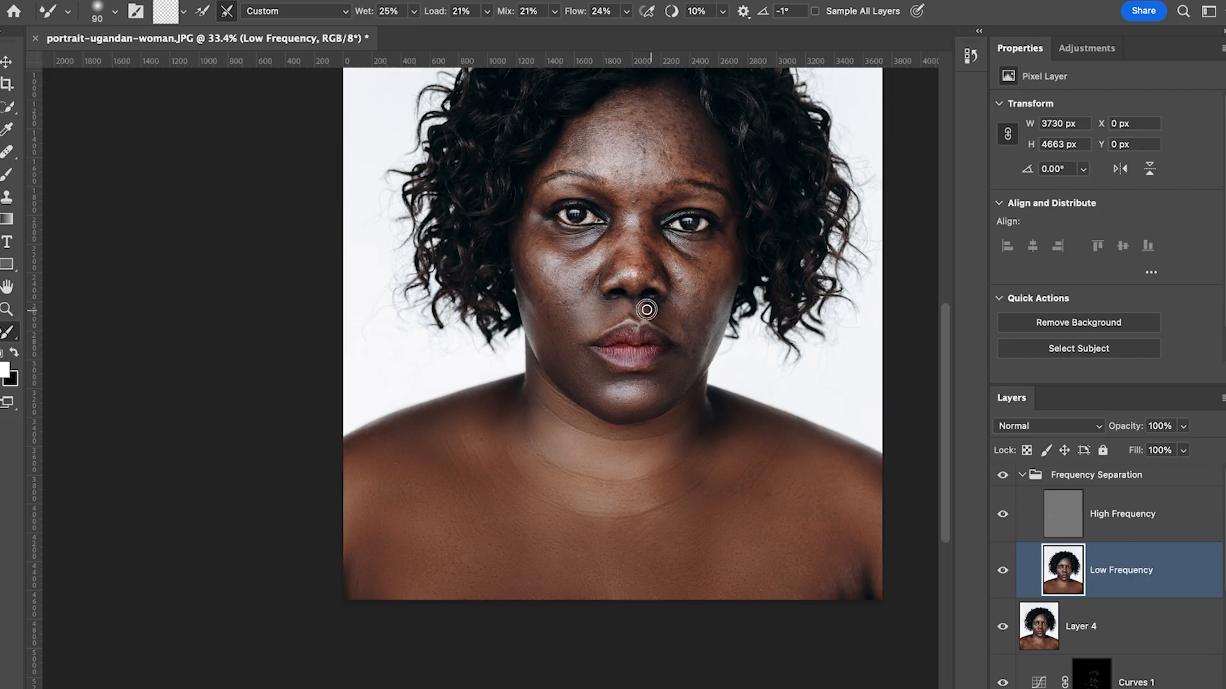
Smooth the skin above her upper lip and along the left smile line with the Mixer Brush at 90 to 150 px
key("bracketright")
key("bracketright")
key("bracketleft")
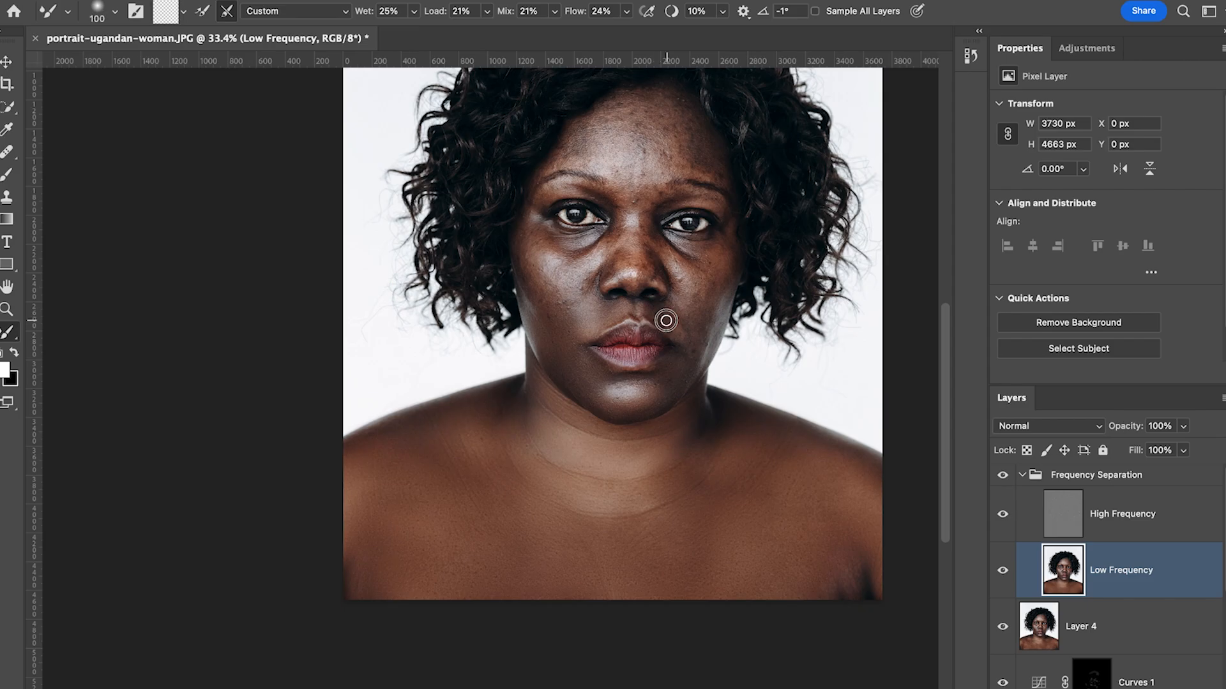
key("bracketright")
key("bracketright")
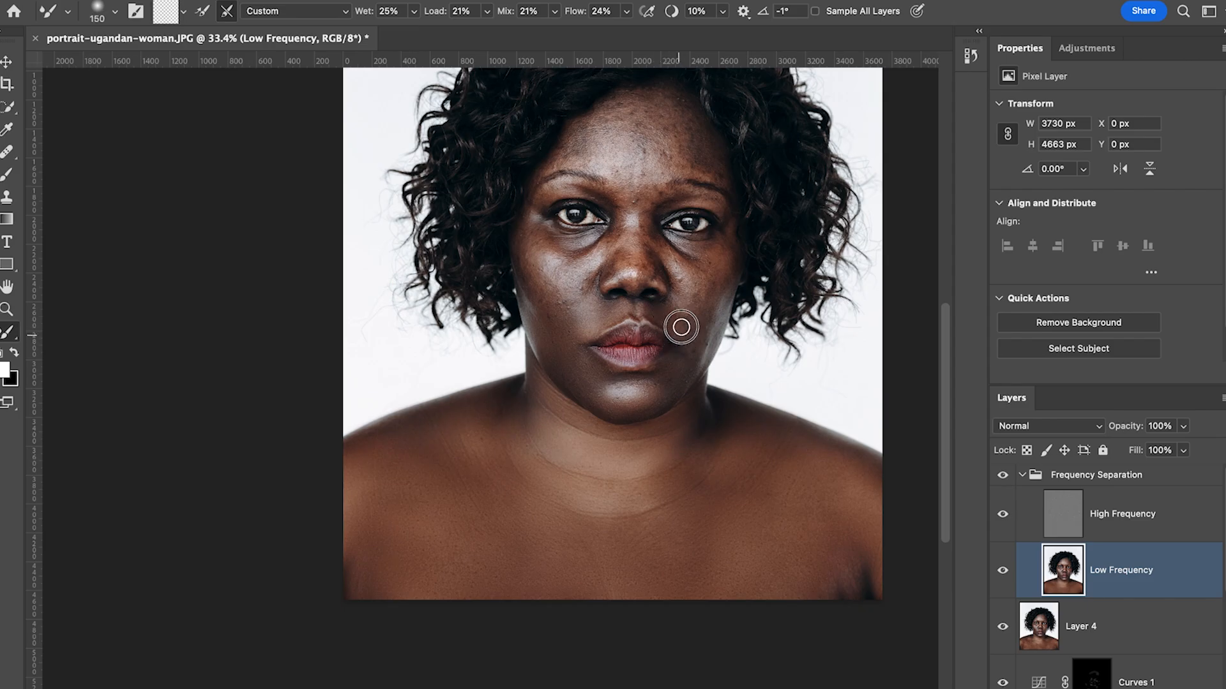
key("bracketleft")
key("bracketleft")
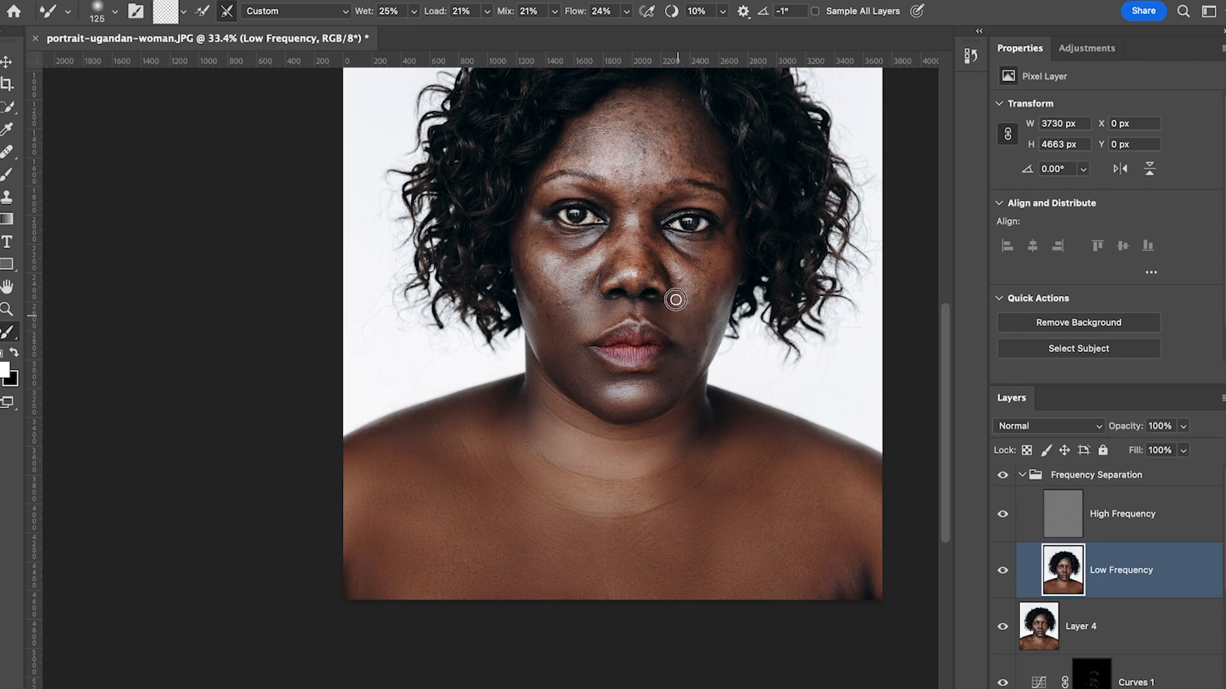
Soften her left cheek beside the nose and mouth with the Mixer Brush at 125 to 175 px
key("bracketright")
key("bracketright")
key("bracketright")
key("bracketright")
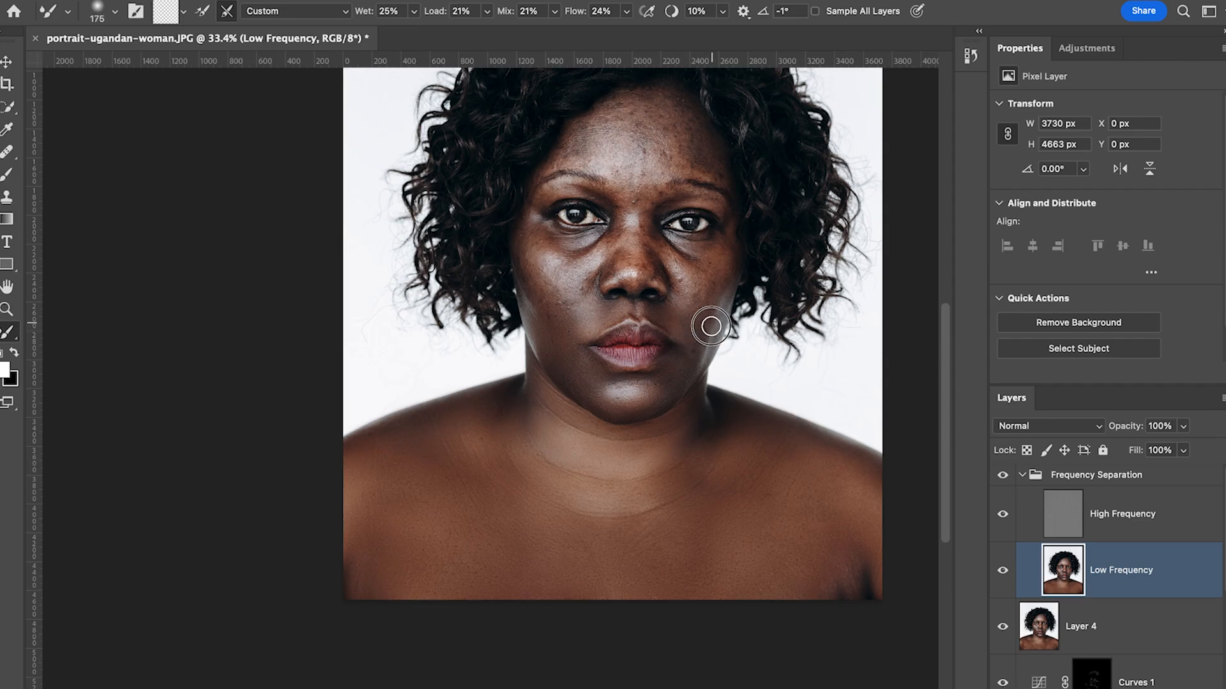
key("bracketleft")
key("bracketleft")
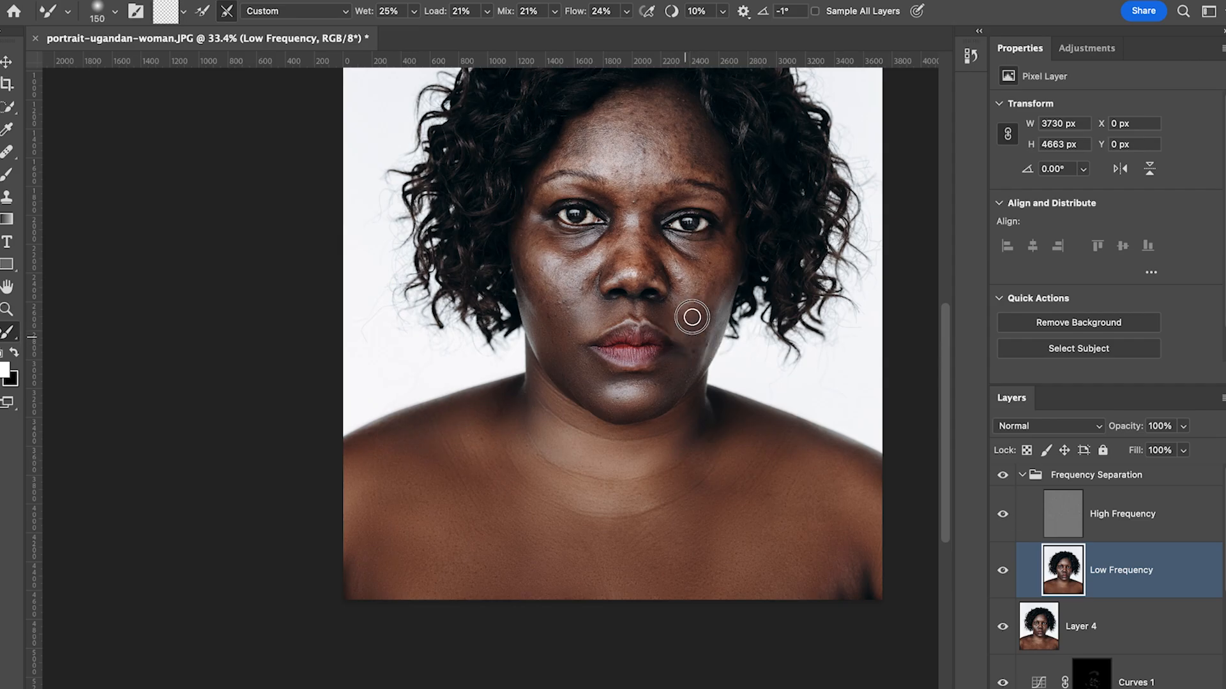
scroll(720, 309, "left", 2)
key("bracketright")
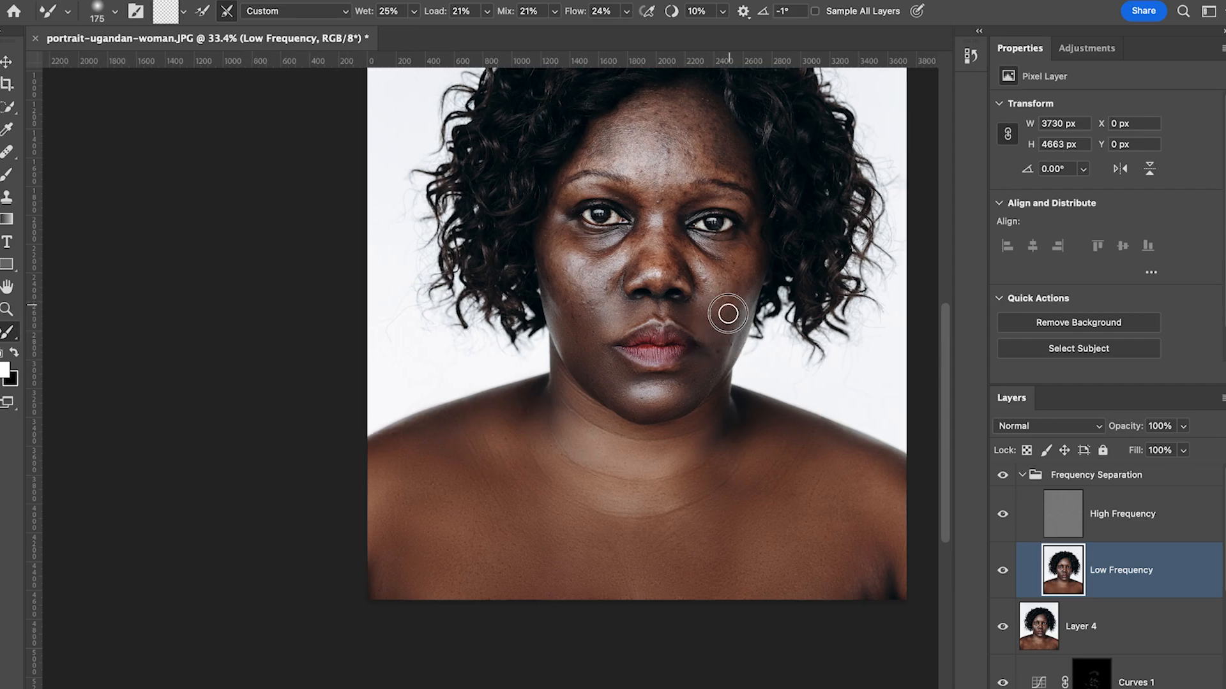
Even out the outer part of her lower left cheek and jawline with the Mixer Brush at 175 to 250 px
key("bracketright")
key("bracketright")
key("bracketright")
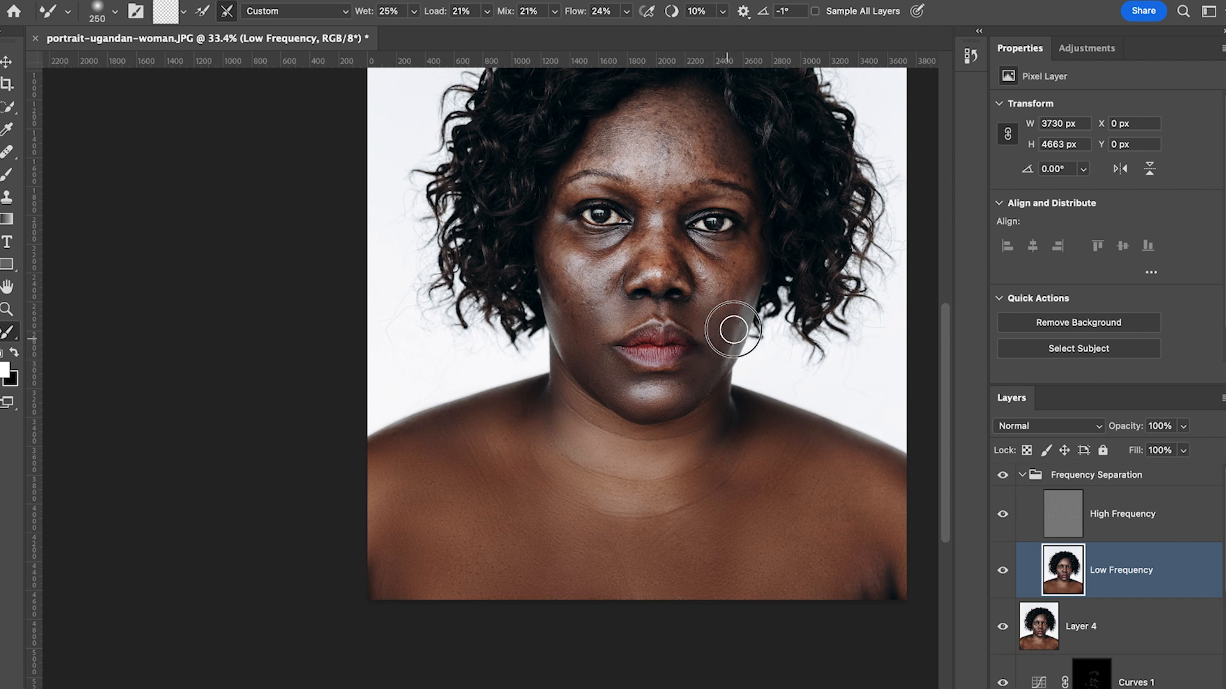
key("bracketleft")
key("bracketleft")
key("bracketleft")
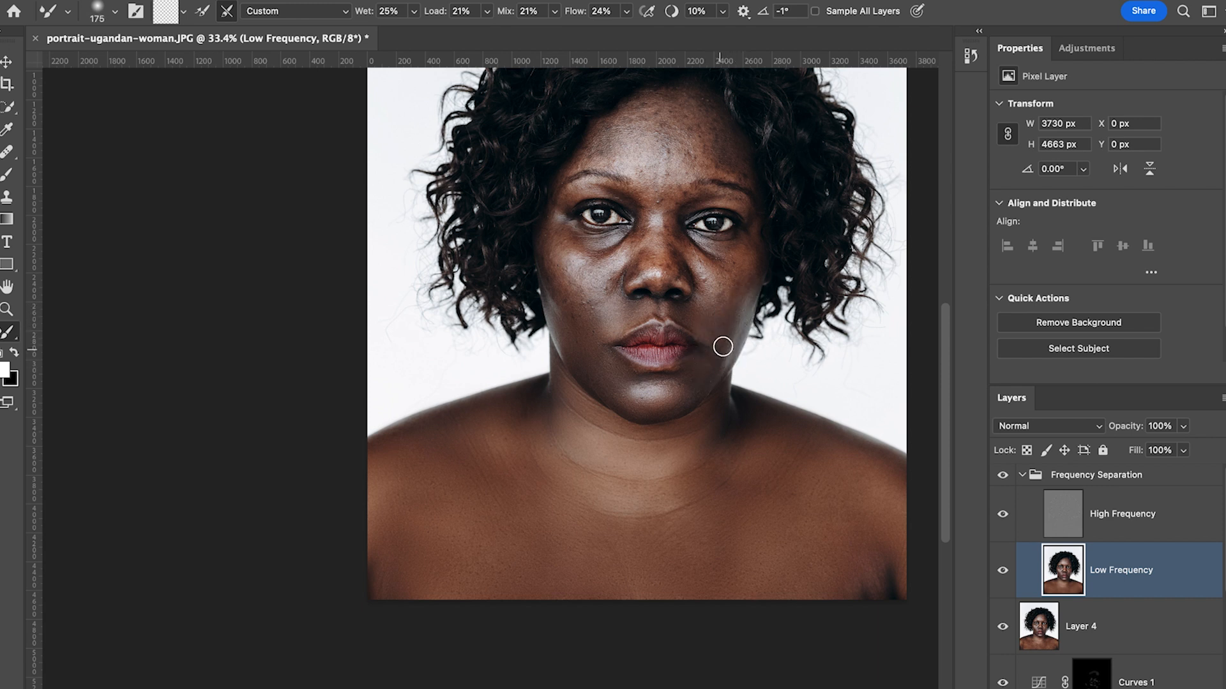
key("bracketleft")
key("bracketright")
key("bracketright")
key("bracketright")
key("bracketright")
key("bracketright")
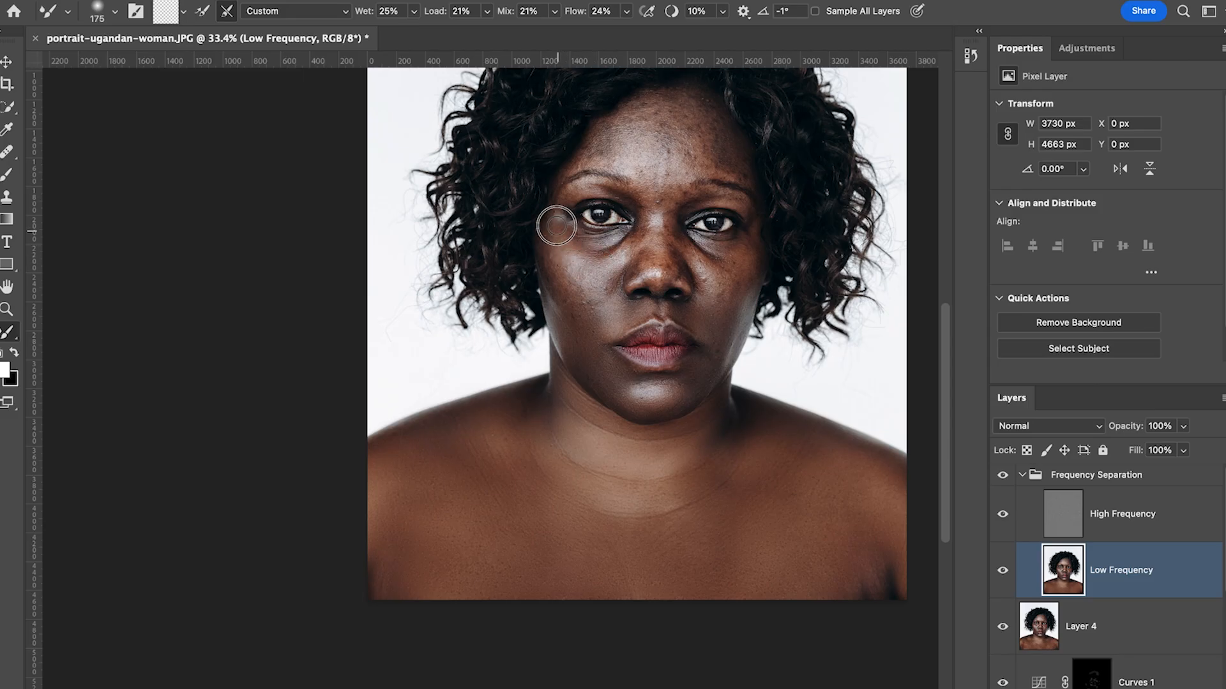
Smooth her right cheek from the temple down to the jaw with the Mixer Brush at 125 to 175 px
key("bracketleft")
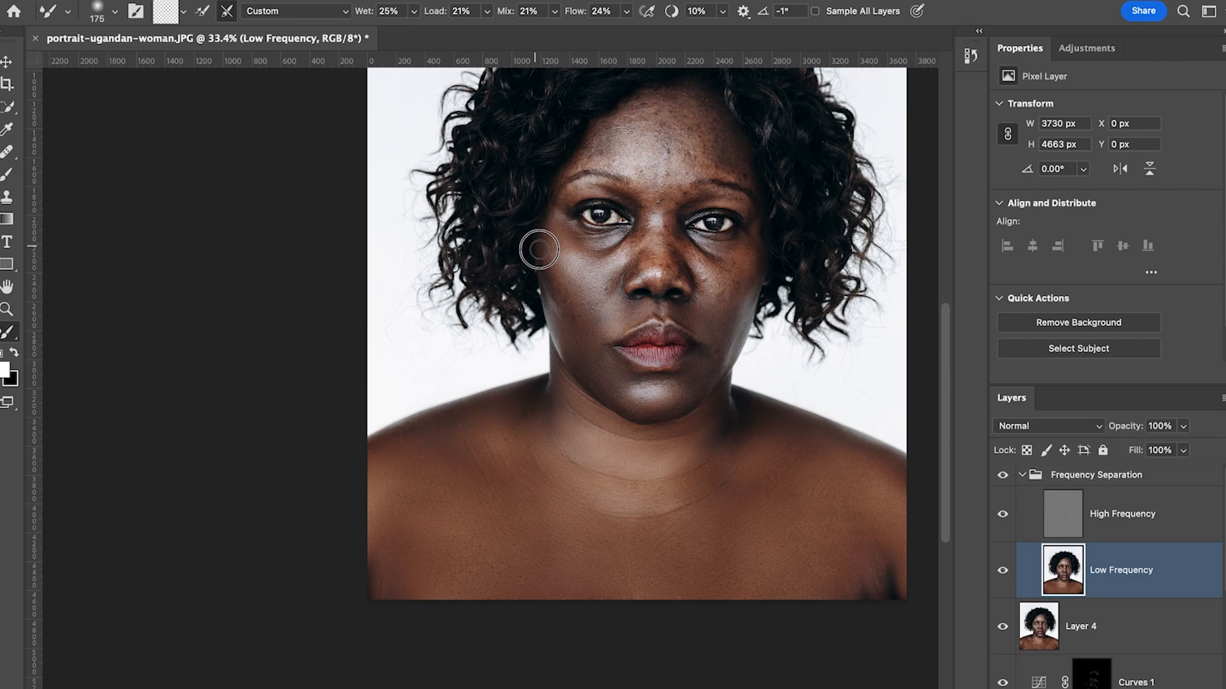
key("bracketleft")
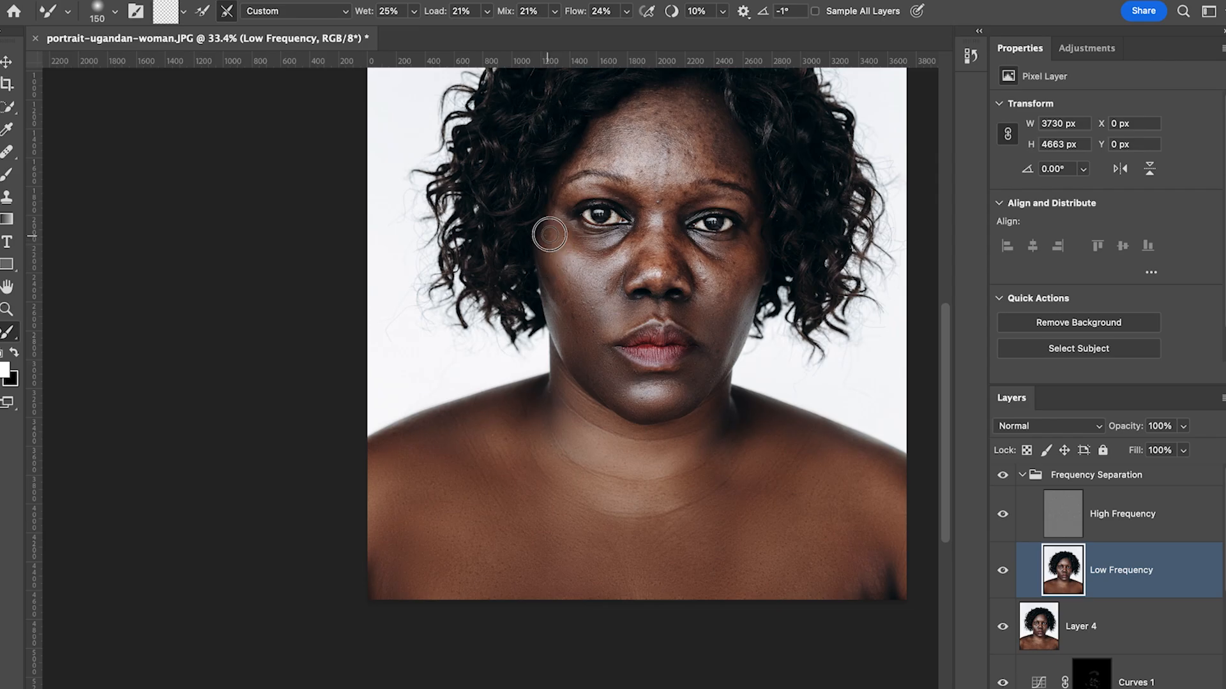
key("bracketright")
key("bracketleft")
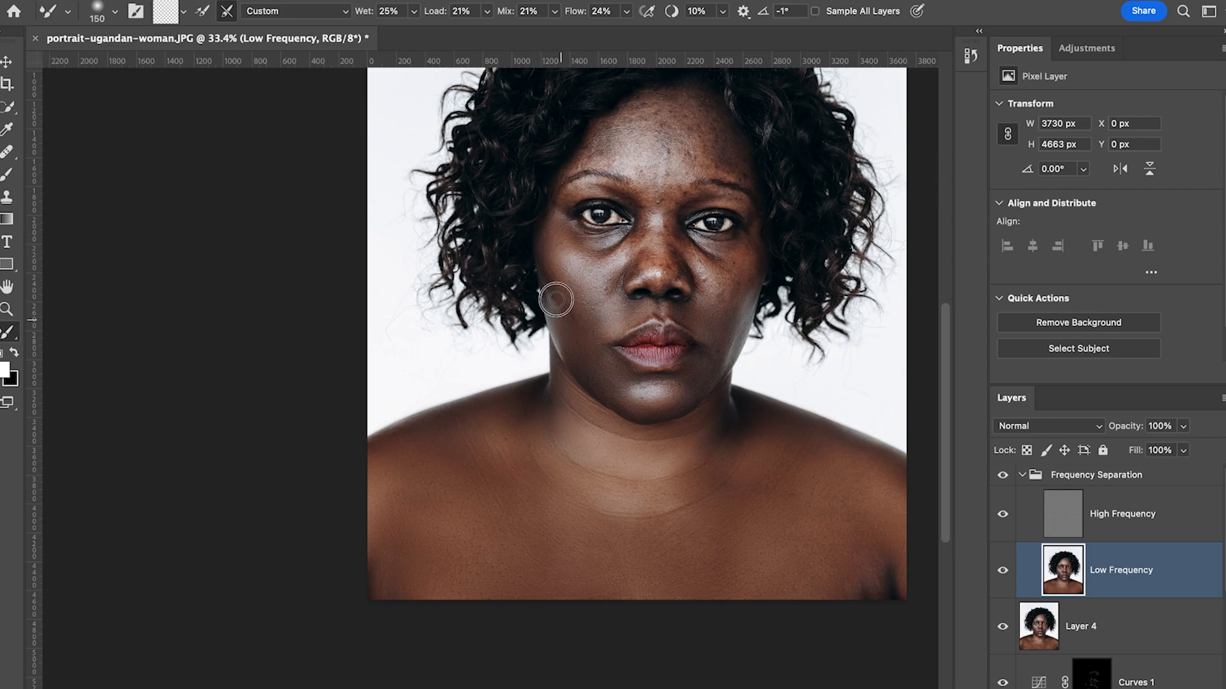
key("bracketleft")
scroll(554, 275, "left", 2)
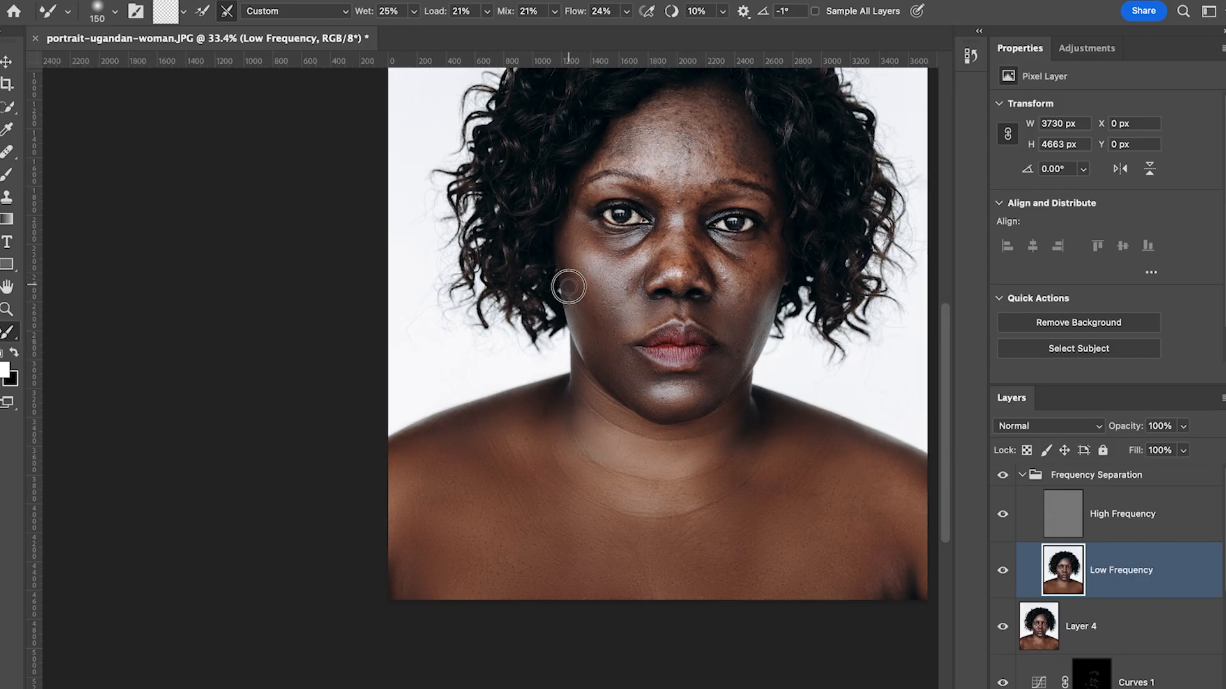
mouse_move(581, 280)
left_mouse_down()
mouse_move(566, 276)
mouse_move(572, 304)
mouse_move(600, 324)
left_mouse_up()
key("bracketleft")
Even out the bridge of her nose up to the inner right eyebrow with the Mixer Brush at about 125 px
scroll(644, 268, "up", 3)
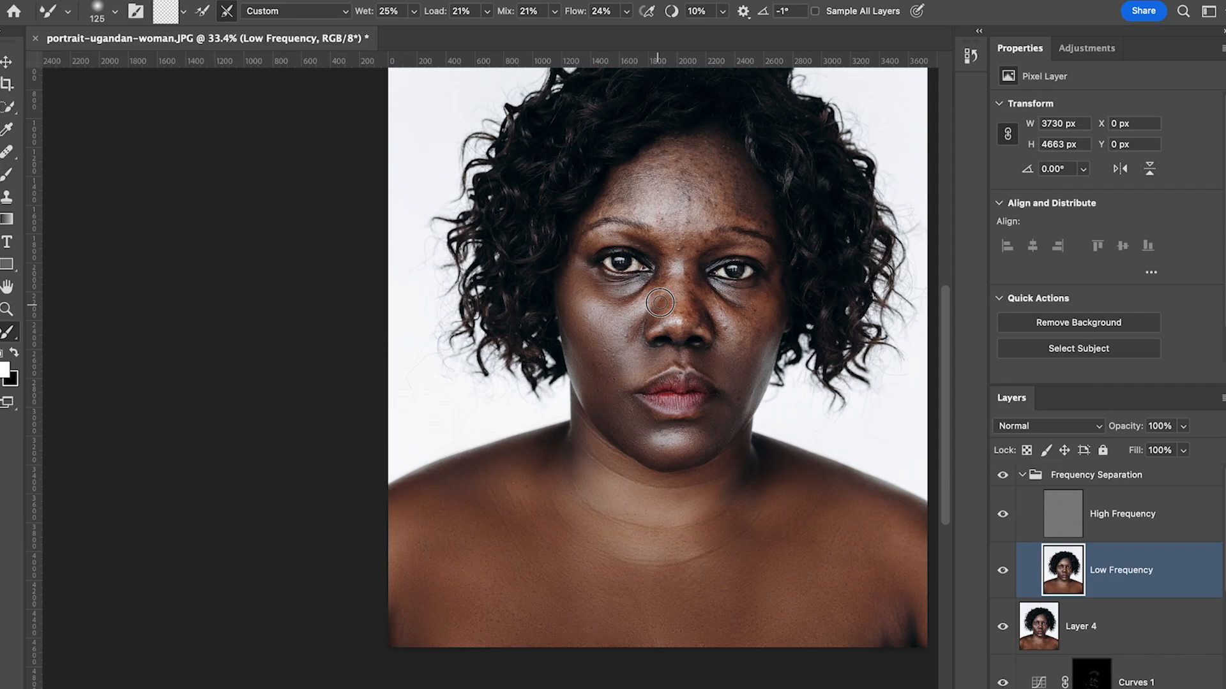
key("bracketright")
key("bracketleft")
key("bracketleft")
key("bracketright")
key("bracketright")
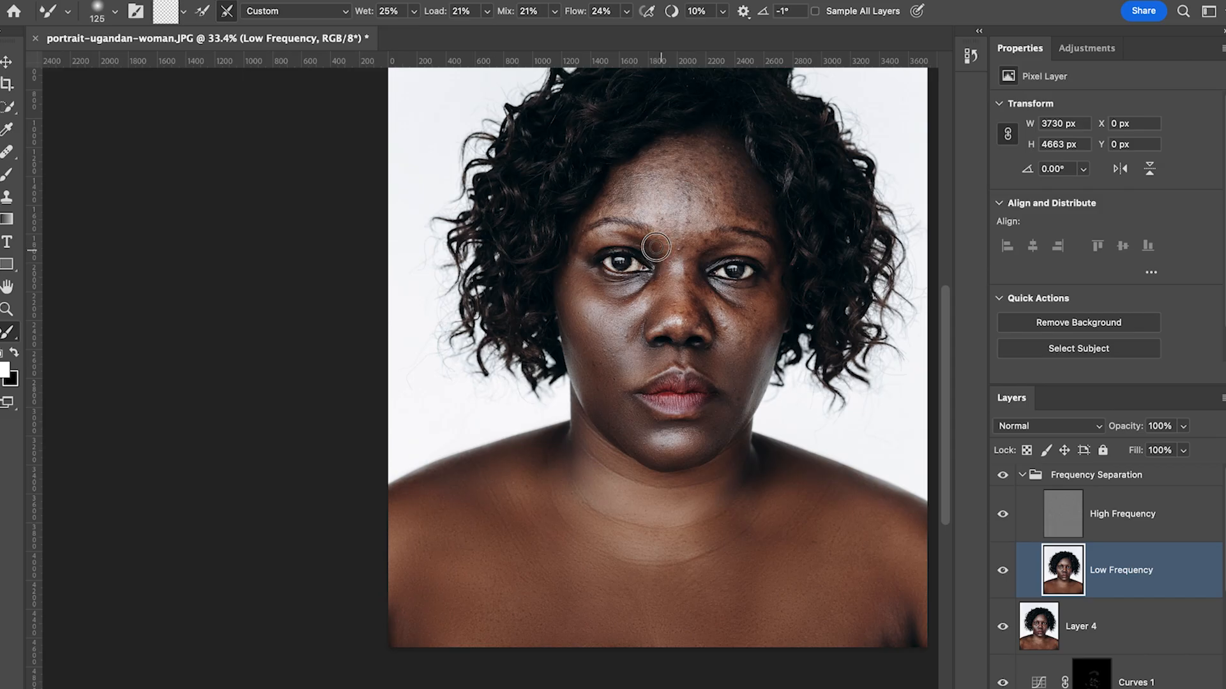
Smooth the skin beneath her right eye with the Mixer Brush at 100 to 150 px
key("bracketright")
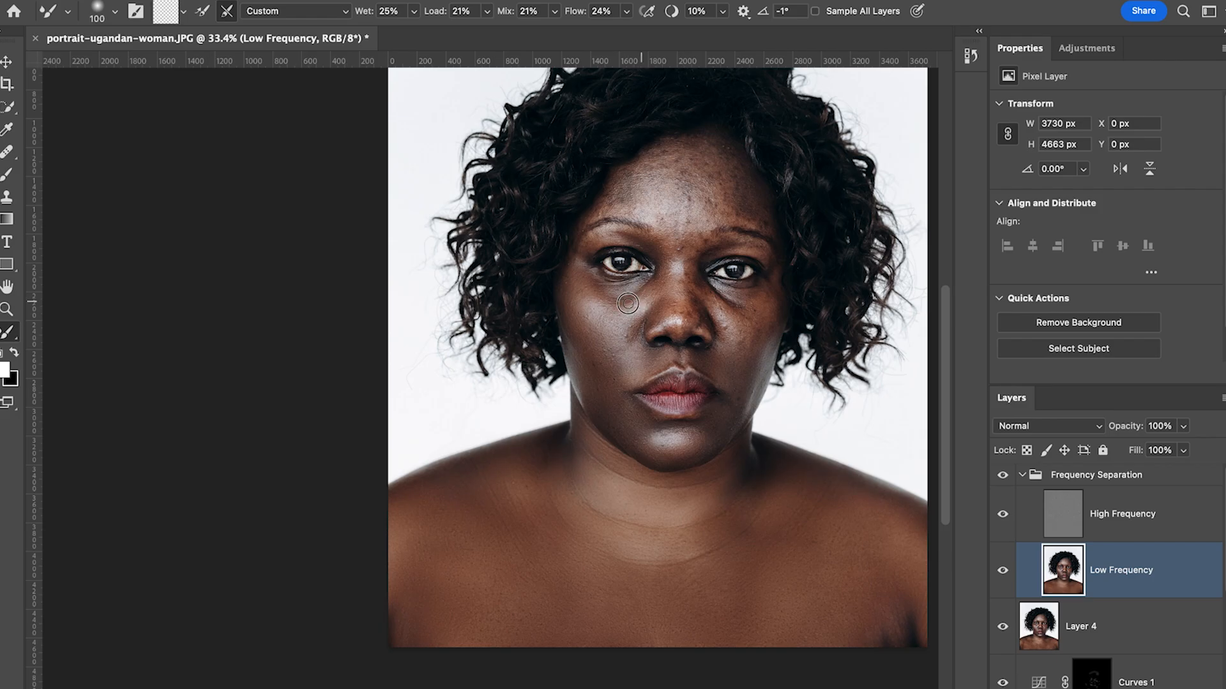
scroll(628, 300, "left", 3)
key("bracketright")
key("bracketright")
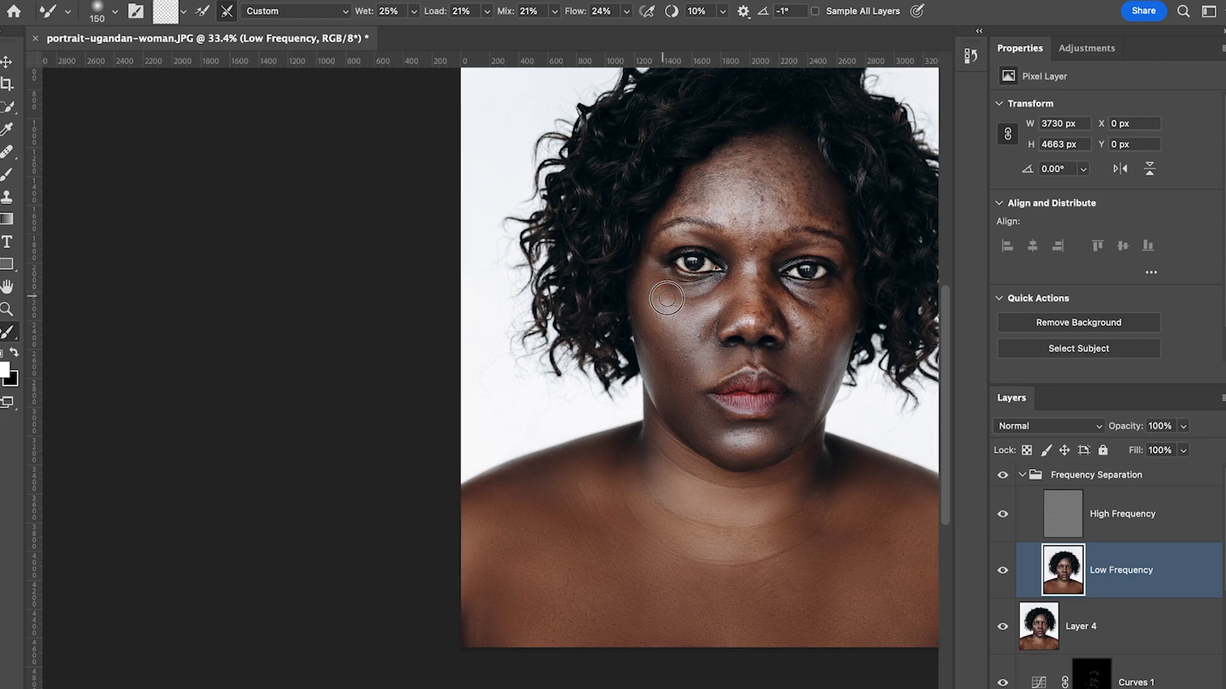
Even out her right cheek and the upper bridge of her nose with the Mixer Brush at up to 175 px
key("bracketright")
key("bracketright")
key("bracketright")
key("bracketleft")
key("bracketright")
key("bracketleft")
key("bracketright")
key("bracketright")
key("bracketright")
key("bracketright")
key("bracketright")
key("bracketright")
key("bracketright")
key("bracketright")
key("bracketleft")
key("bracketright")
key("bracketright")
key("bracketright")
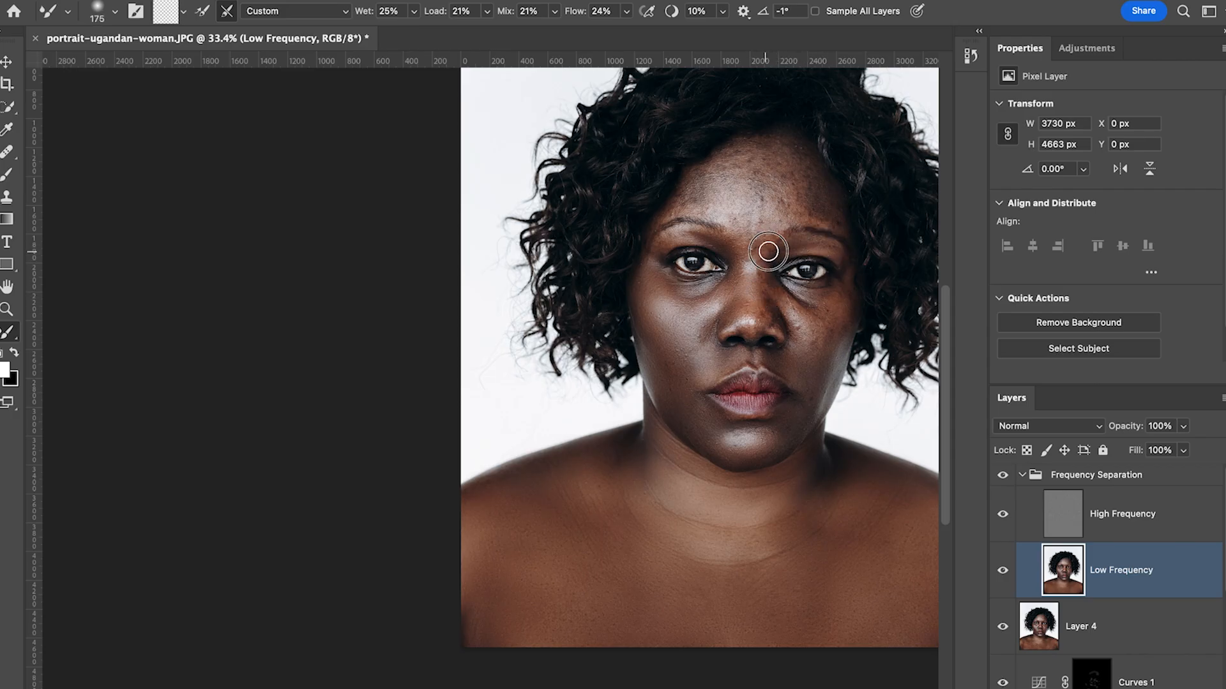
Blend the skin from her inner left eyebrow to below the left eye with the Mixer Brush at up to 175 px
key("bracketleft")
key("bracketleft")
key("bracketleft")
key("bracketright")
key("bracketright")
key("bracketright")
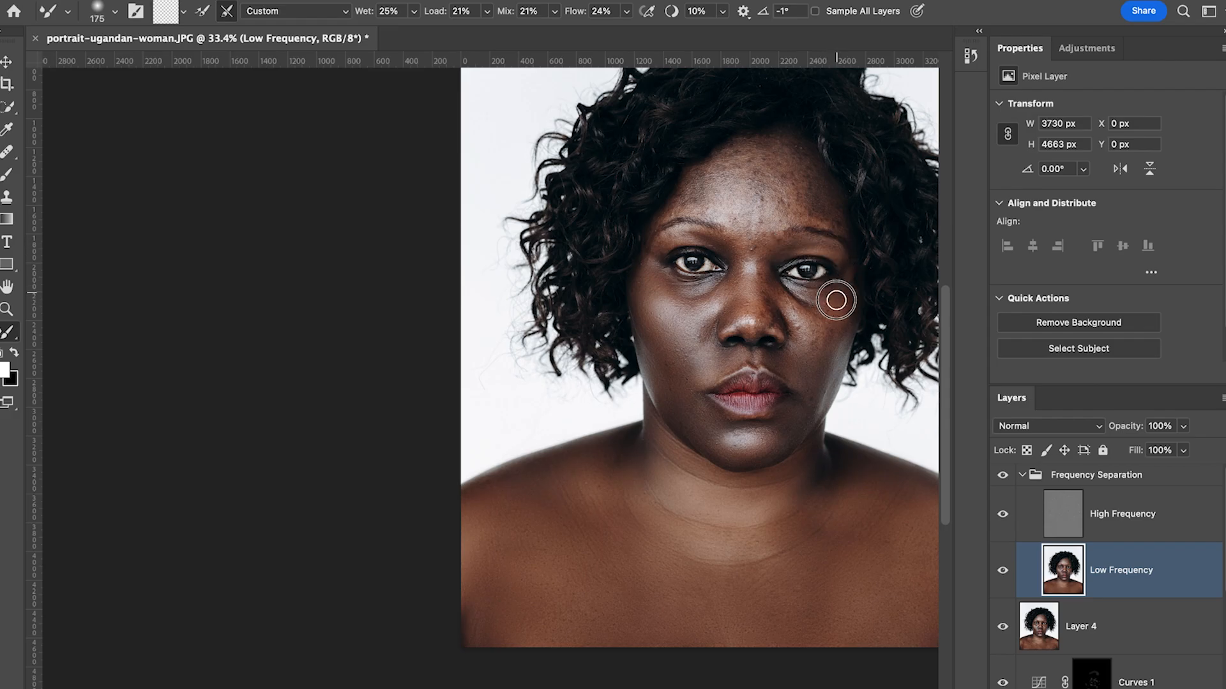
Smooth the skin beside the outer corner of her left eye and the outer upper cheek at 125 to 175 px
key("bracketleft")
key("bracketleft")
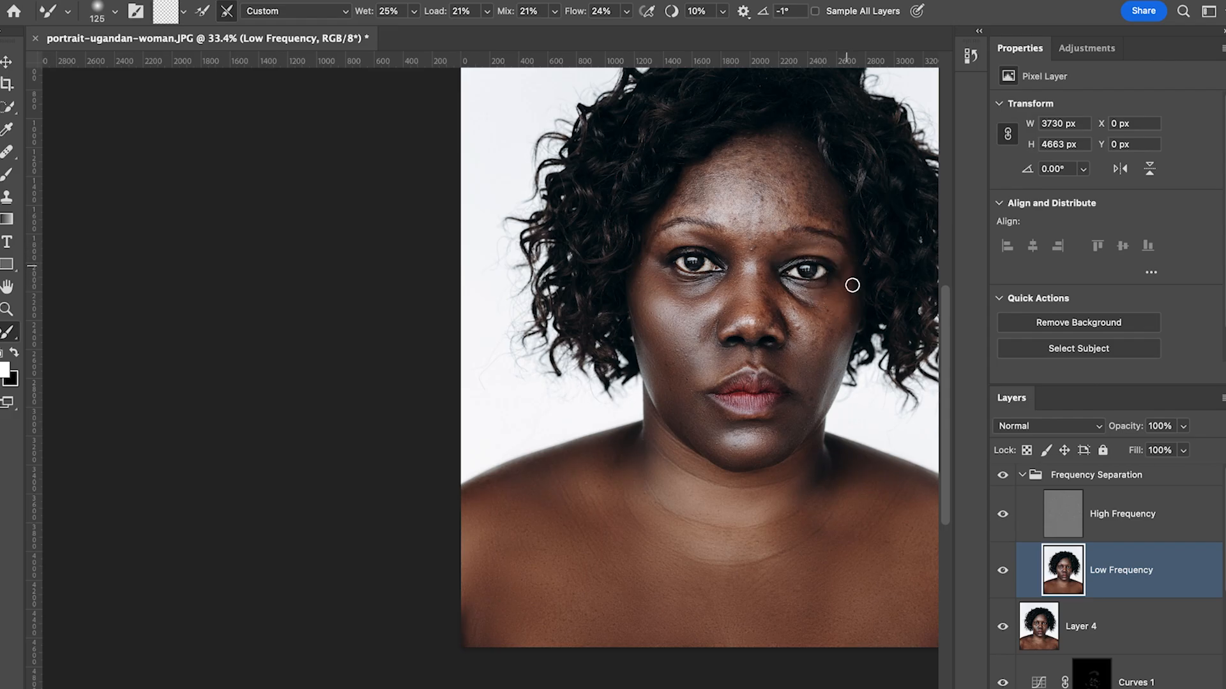
key("bracketright")
key("bracketright")
key("bracketright")
key("bracketright")
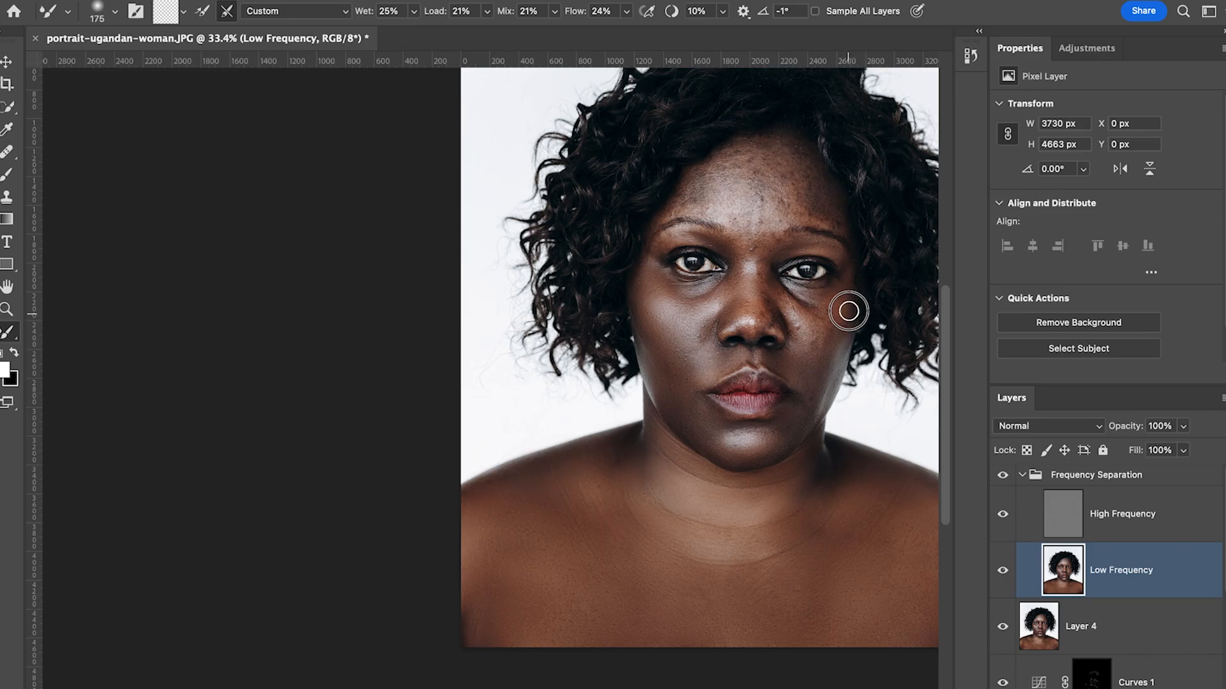
Even out the spotty patches on her left cheek with the Mixer Brush at 150 to 200 px
key("bracketleft")
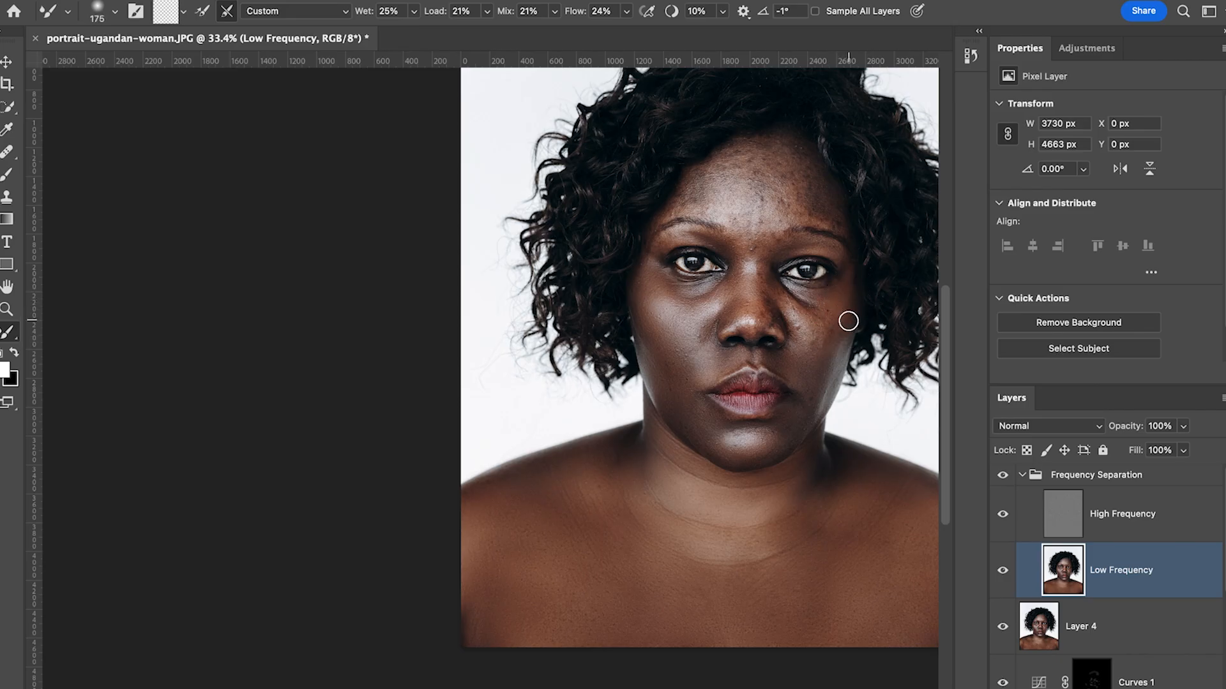
key("bracketleft")
key("bracketright")
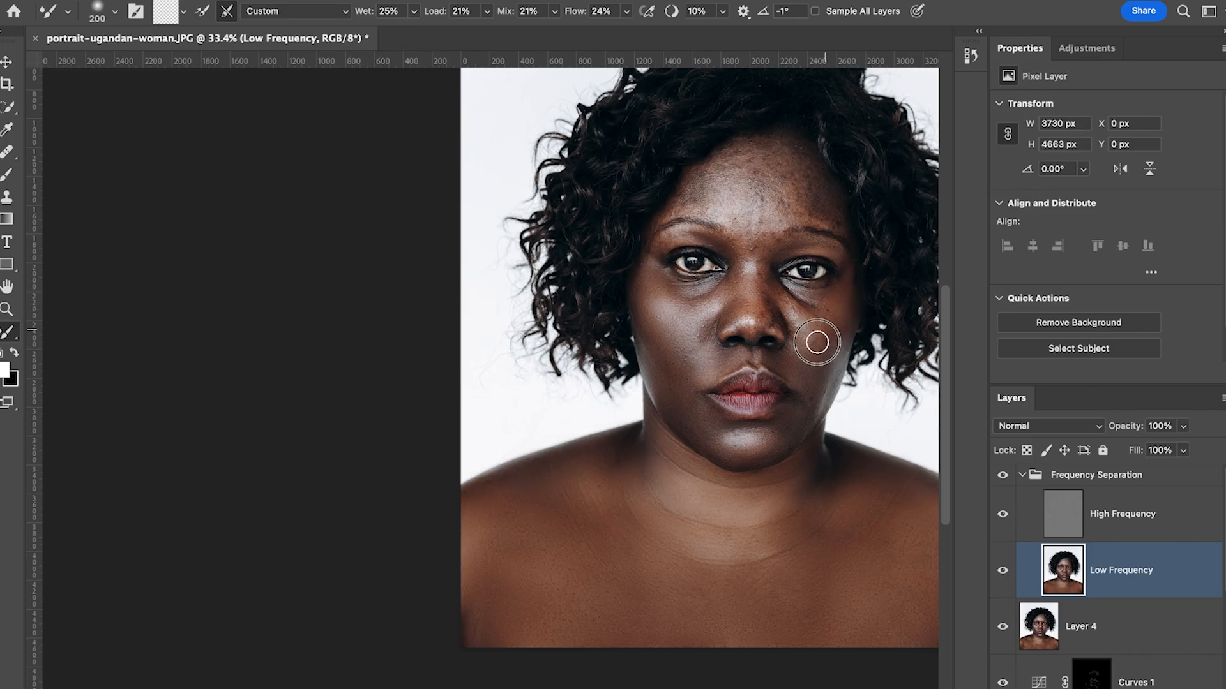
key("bracketleft")
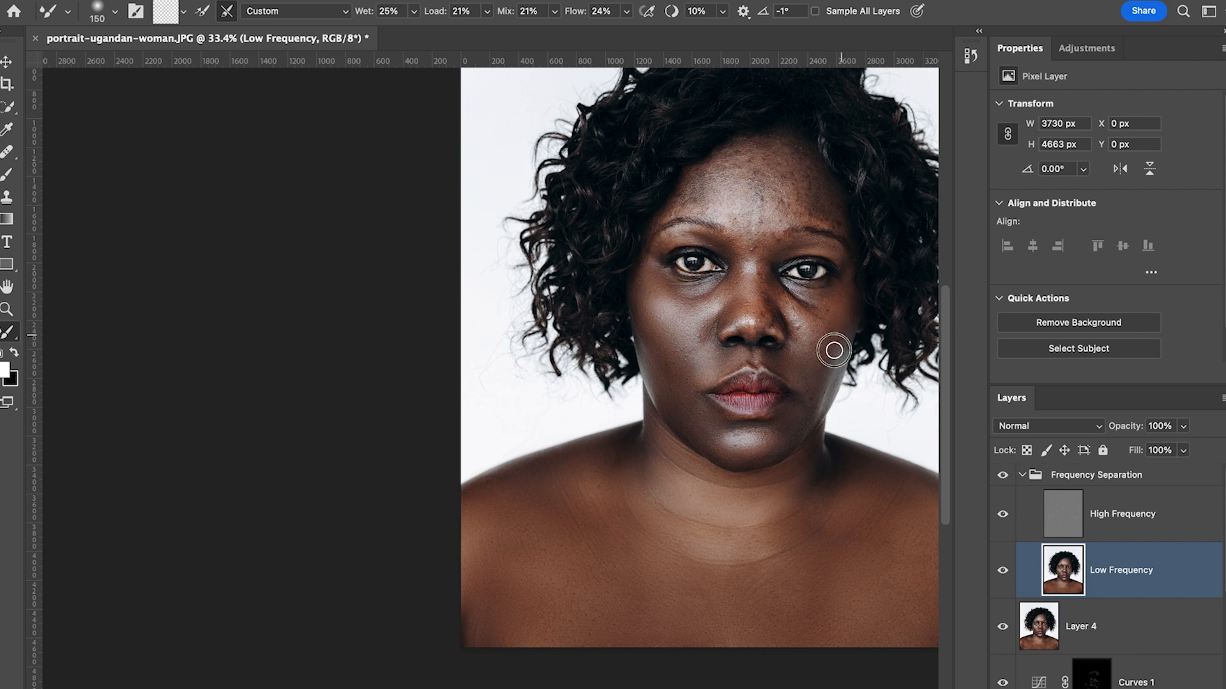
key("bracketright")
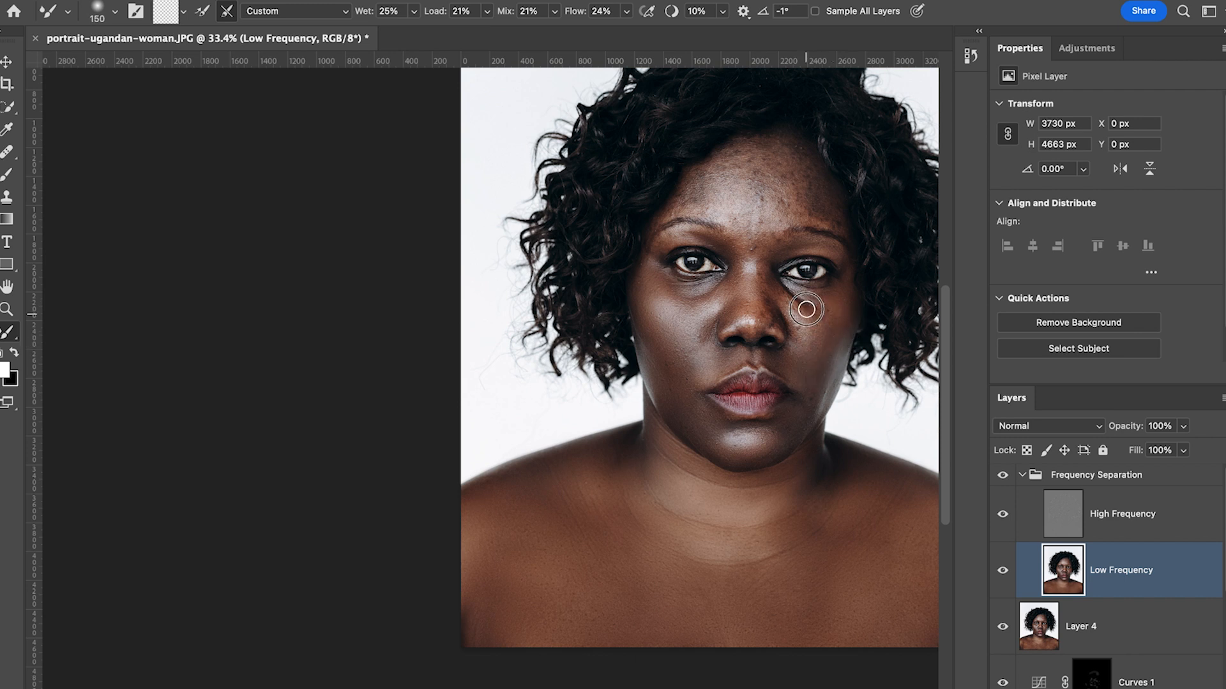
Soften the skin between her left eye and the side of her nose at 100 to 150 px
key("bracketleft")
key("bracketleft")
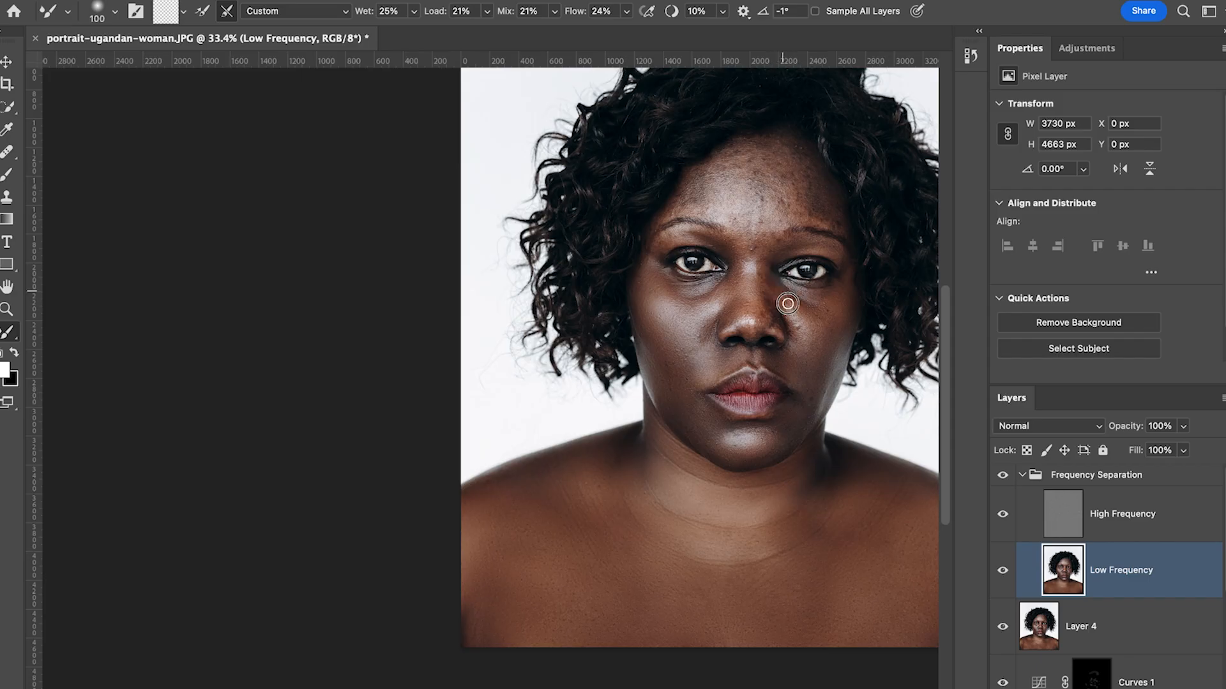
key("bracketright")
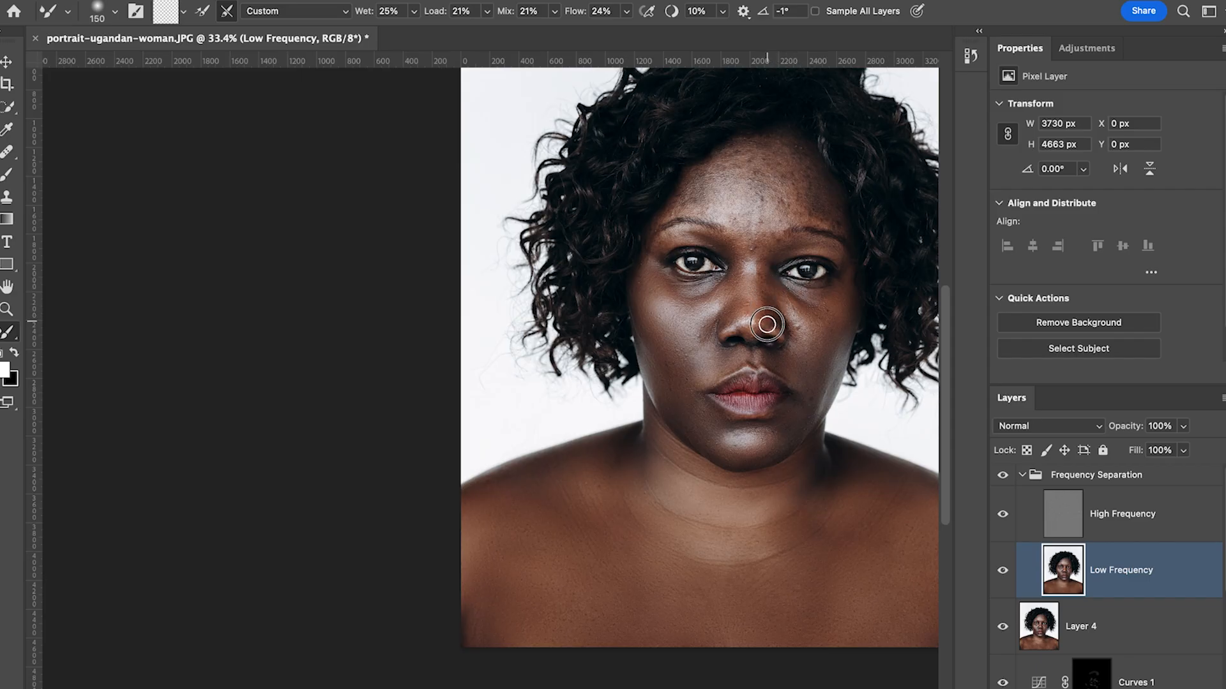
key("bracketleft")
key("bracketleft")
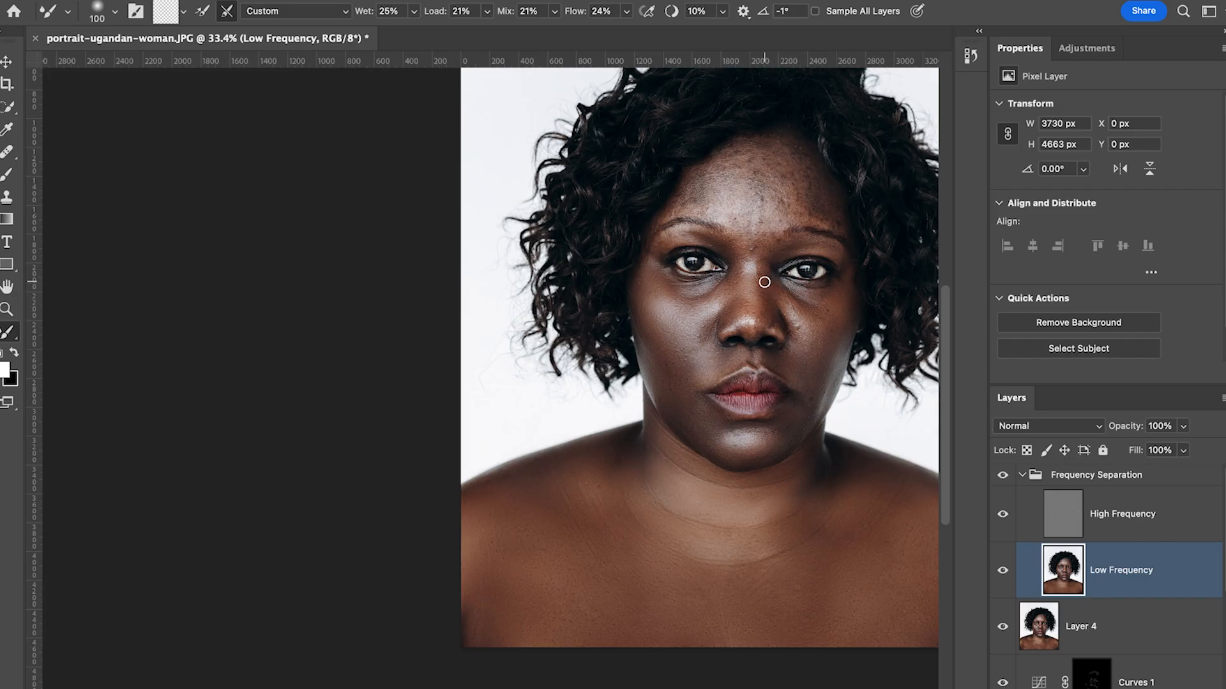
Blend the tip of her nose and her left nostril with short Mixer Brush strokes
left_click_drag(773, 327, 787, 338)
key("bracketright")
mouse_move(798, 332)
left_mouse_down()
mouse_move(782, 313)
mouse_move(751, 312)
mouse_move(753, 332)
left_mouse_up()
key("bracketleft")
key("bracketright")
Smooth her left upper eyelid below the brow and the area between the eyebrows at up to 175 px
left_click_drag(789, 251, 831, 251)
key("bracketleft")
key("bracketleft")
key("bracketright")
key("bracketright")
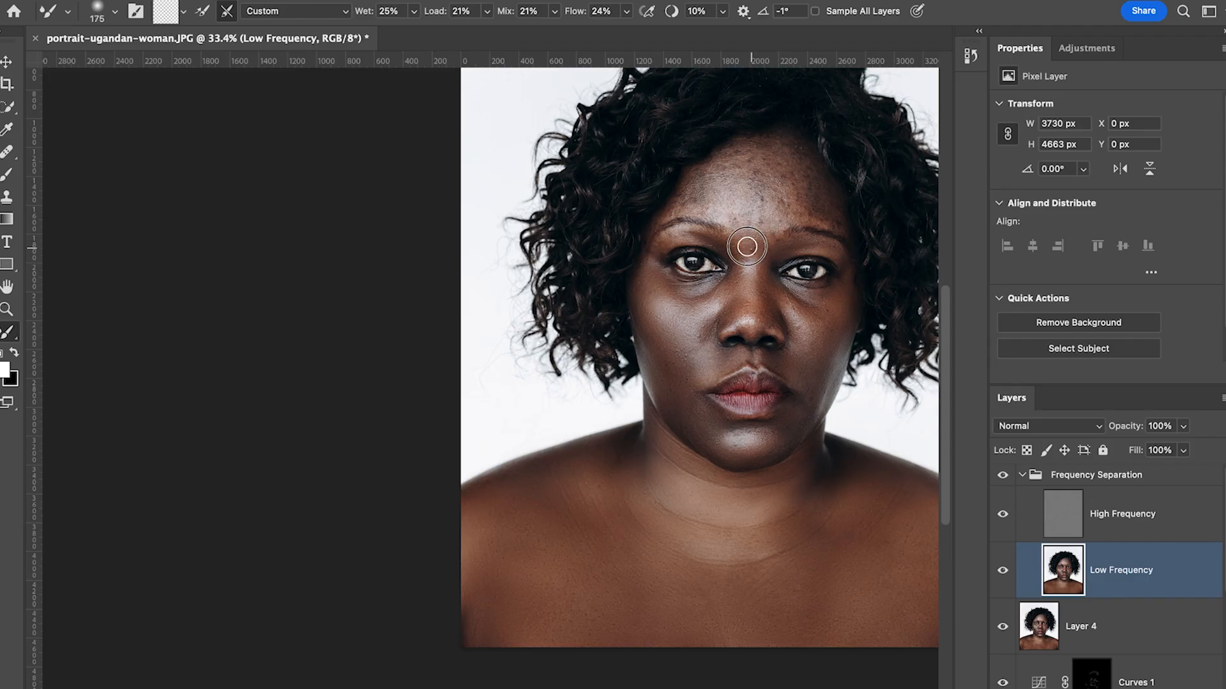
Even out the skin just beneath her right eyebrow with the Mixer Brush at 90 to 150 px
key("bracketleft")
key("bracketleft")
key("bracketleft")
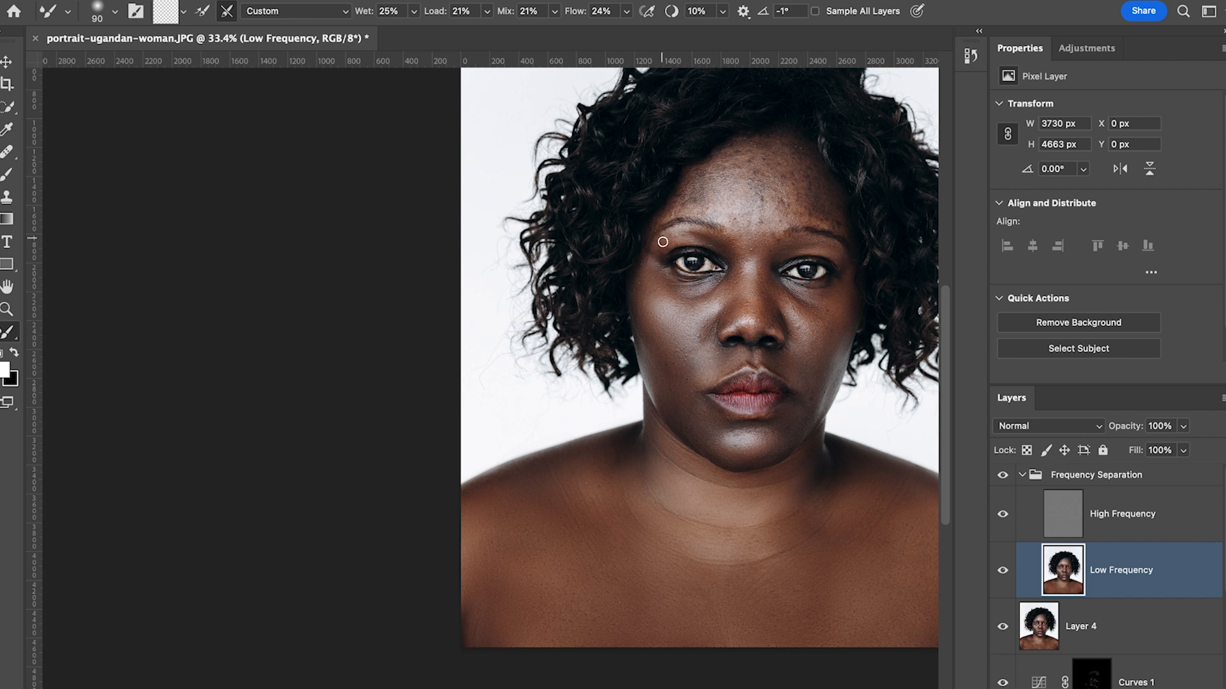
key("bracketright")
key("bracketright")
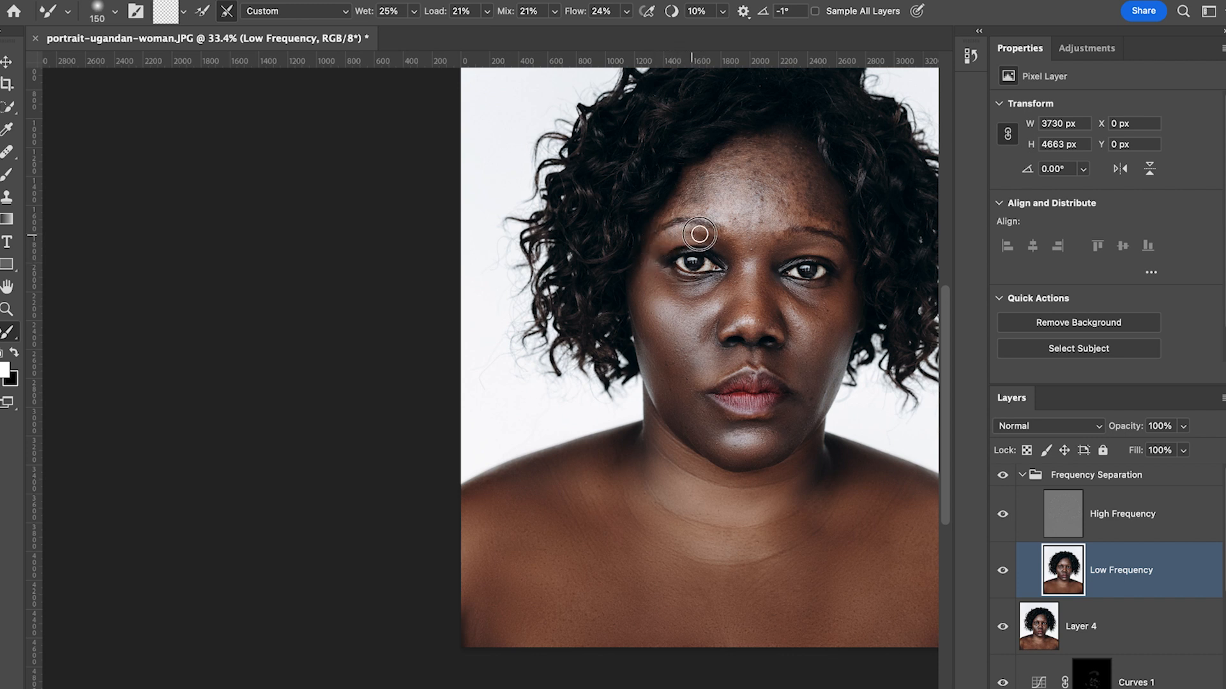
Blend the skin between the eyebrows into the lower forehead with the Mixer Brush at 200 px
key("bracketright")
key("bracketright")
key("bracketright")
key("bracketright")
key("bracketright")
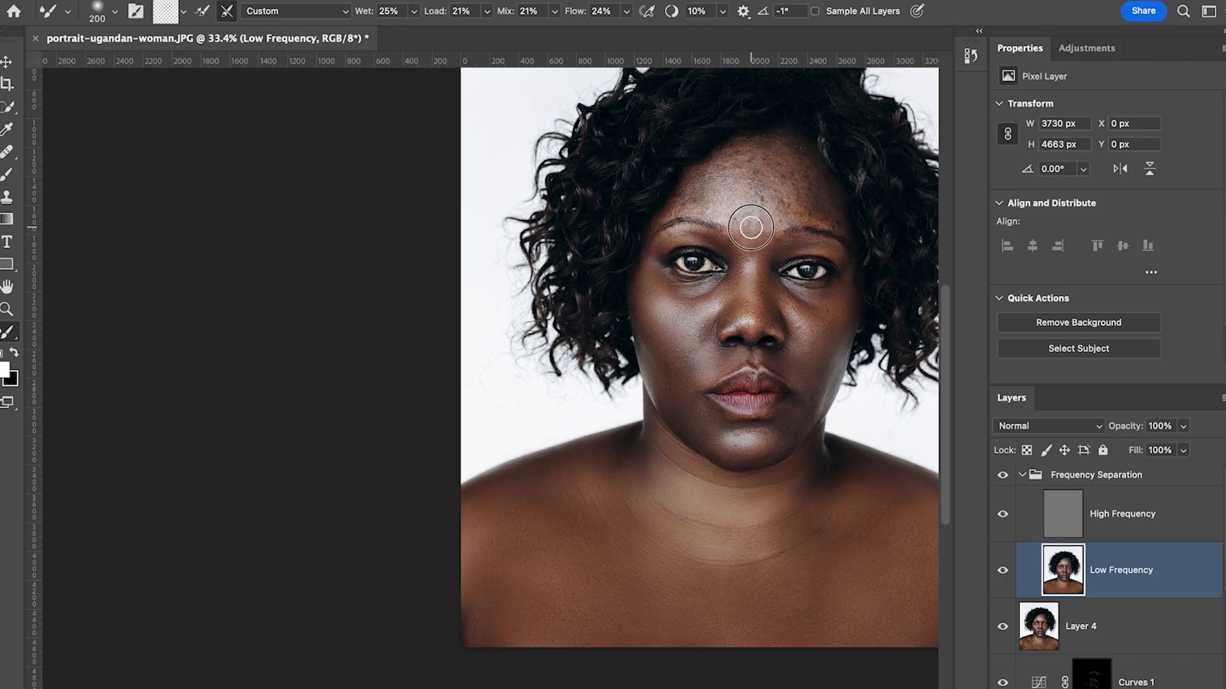
Smooth the forehead above her right eyebrow with the Mixer Brush at 125 to 175 px
key("bracketleft")
key("bracketleft")
key("bracketleft")
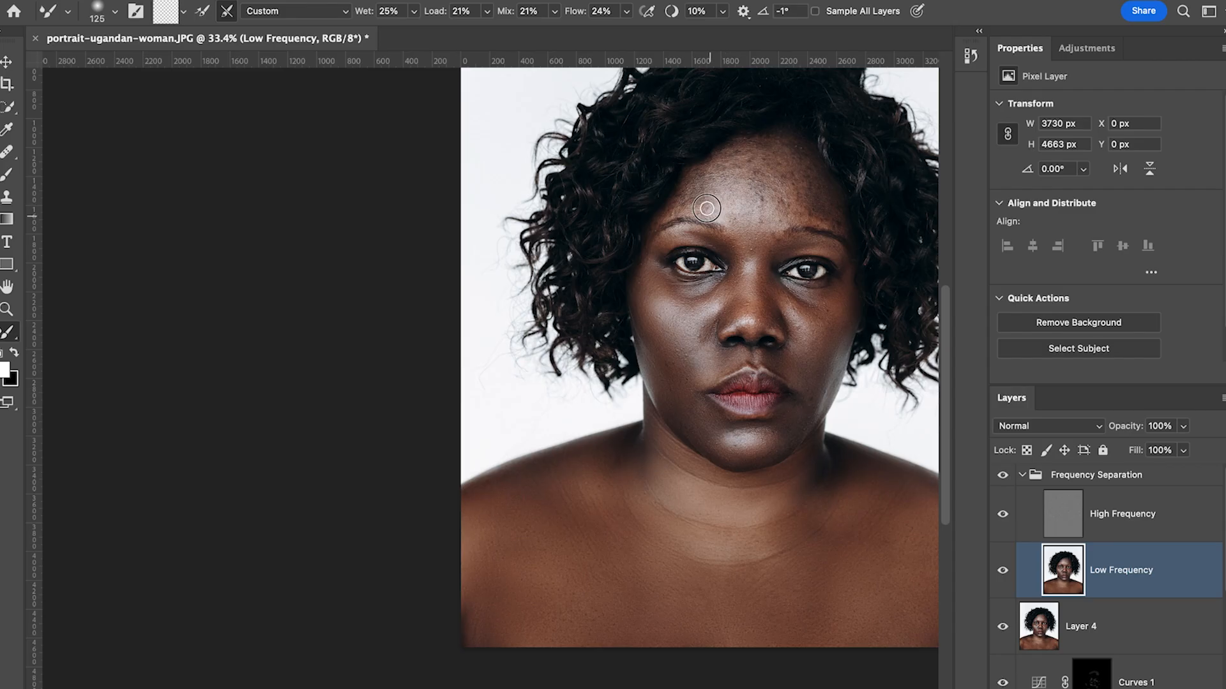
key("bracketright")
key("bracketright")
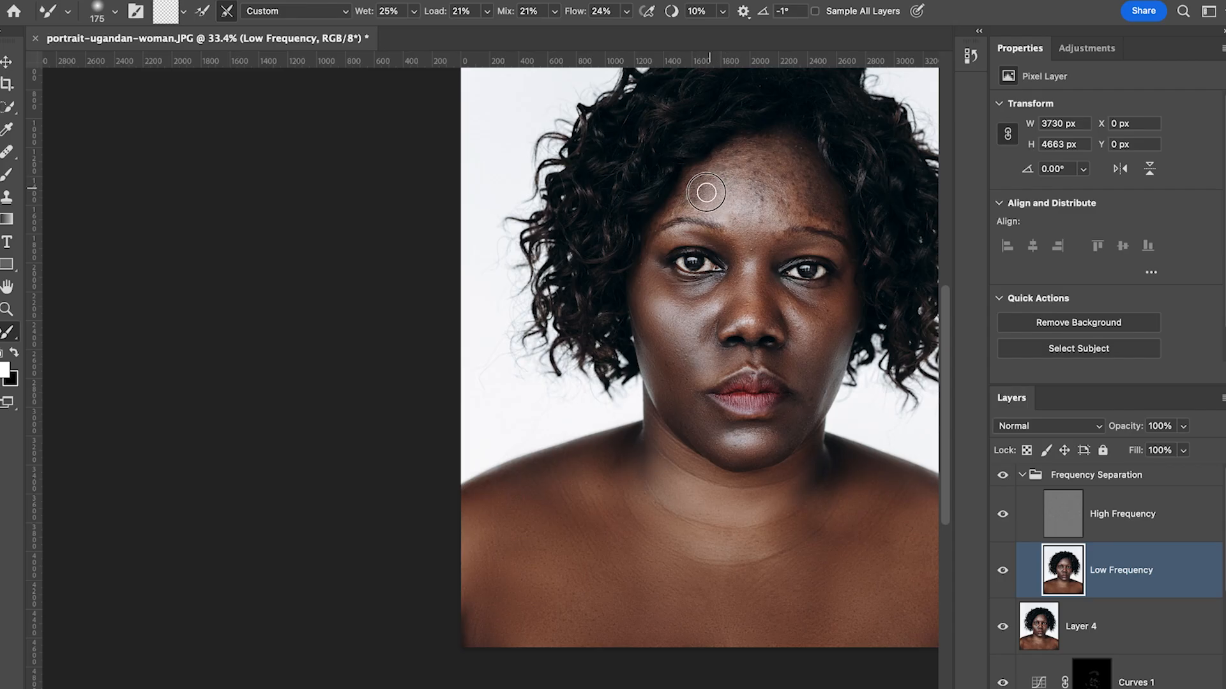
Refine the right side of her forehead near the outer end of the eyebrow at 90 to 175 px
key("bracketleft")
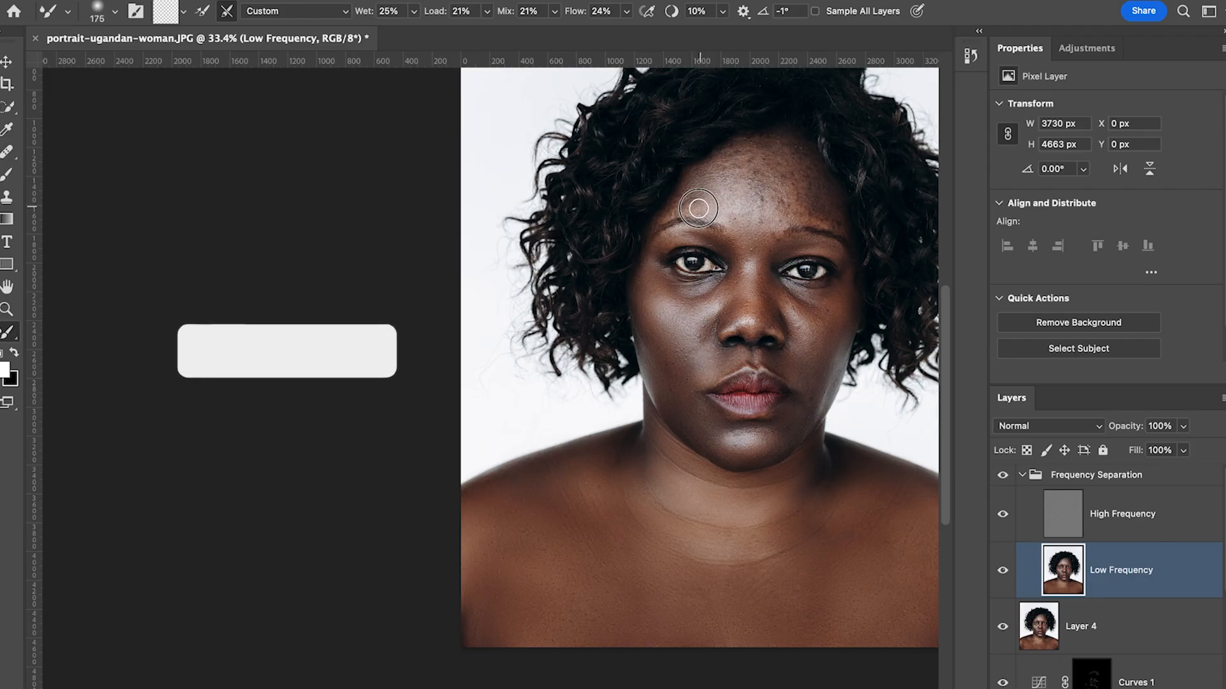
key("bracketleft")
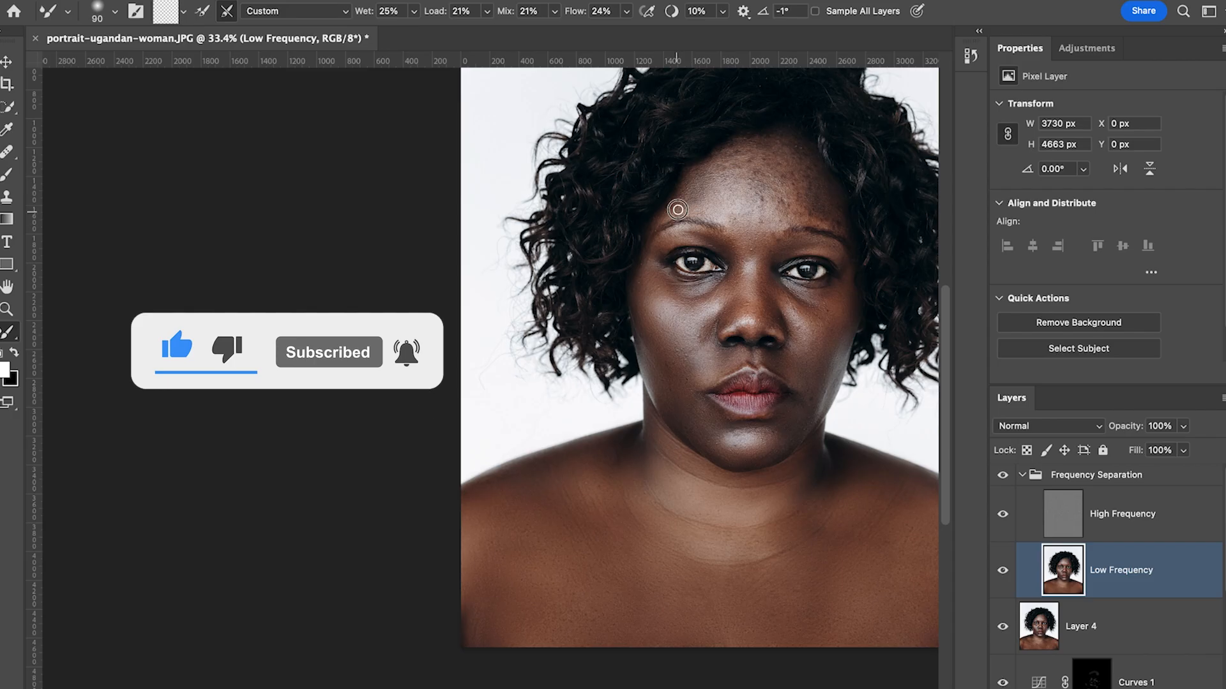
key("bracketright")
key("bracketright")
key("bracketright")
key("bracketright")
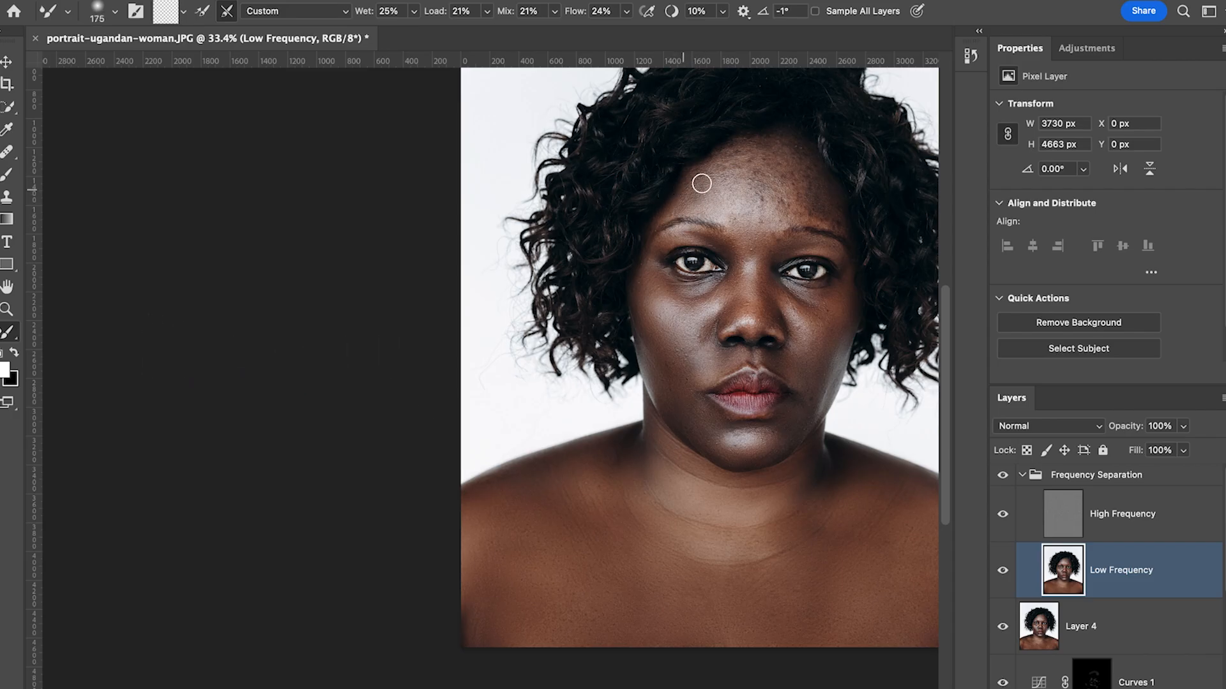
Even out the upper right forehead up to the middle of the hairline with the Mixer Brush at about 175 px
key("bracketright")
key("bracketright")
key("bracketright")
key("bracketright")
key("bracketleft")
key("bracketleft")
key("bracketright")
key("bracketright")
mouse_move(756, 156)
left_mouse_down()
mouse_move(744, 159)
mouse_move(761, 150)
left_mouse_up()
key("bracketleft")
key("bracketright")
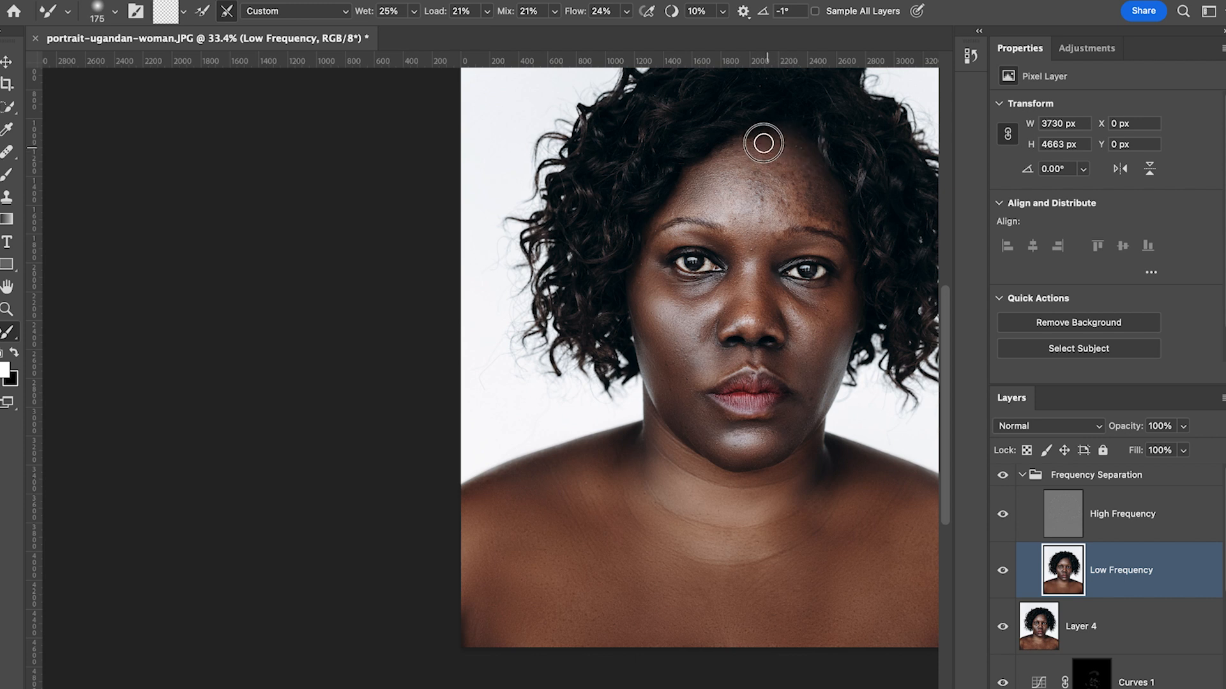
Smooth the left side of her forehead down to the temple with the Mixer Brush at up to 200 px
key("bracketright")
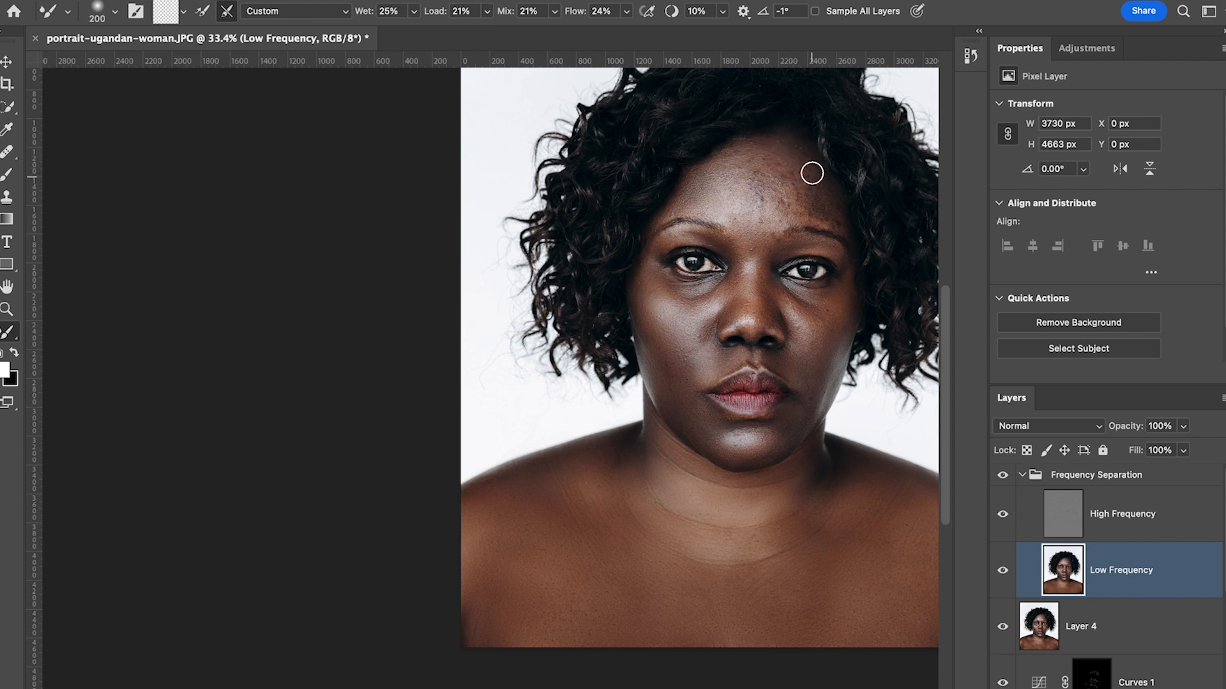
key("bracketleft")
left_click_drag(818, 174, 845, 233)
key("bracketleft")
key("bracketleft")
key("bracketright")
key("bracketright")
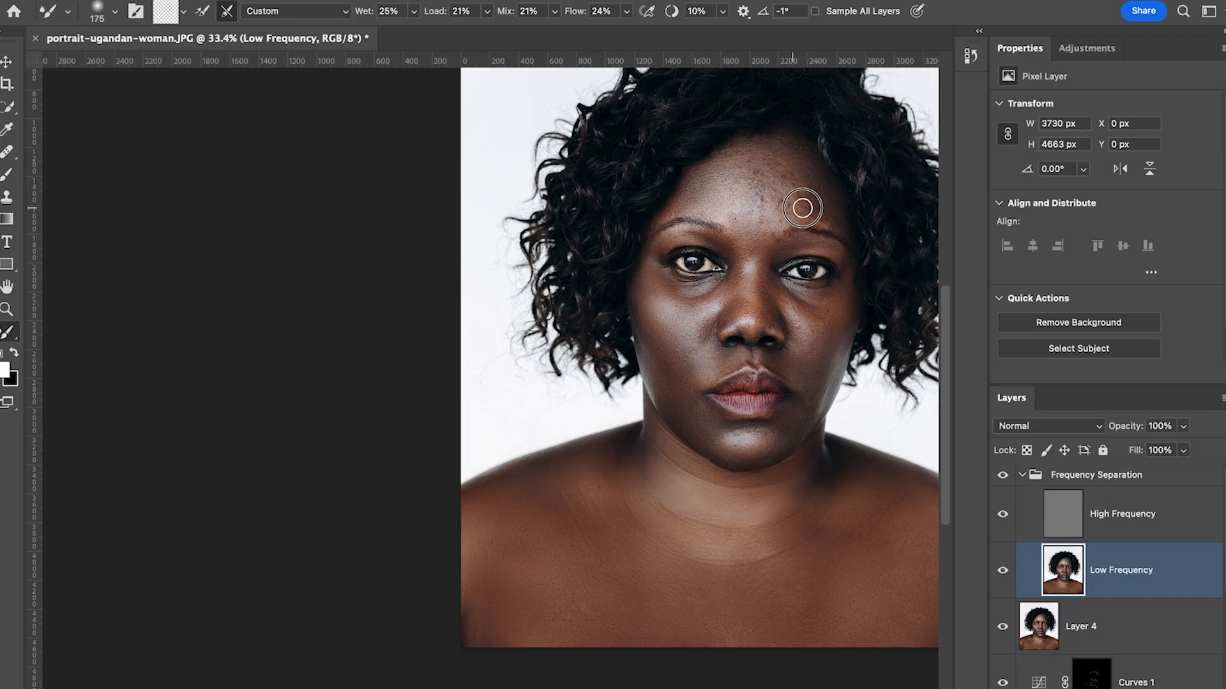
Blend the skin directly above her left eyebrow toward the centre of the forehead at 125 to 175 px
key("bracketleft")
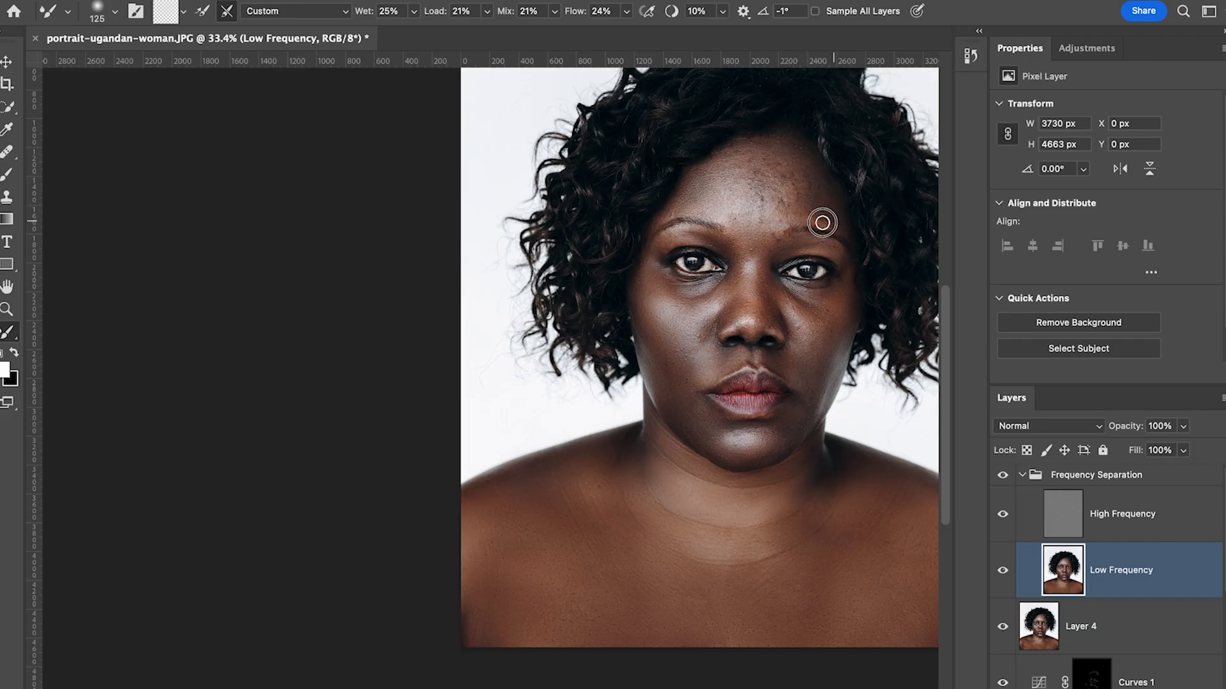
left_click_drag(834, 219, 760, 214)
key("bracketleft")
key("bracketright")
key("bracketright")
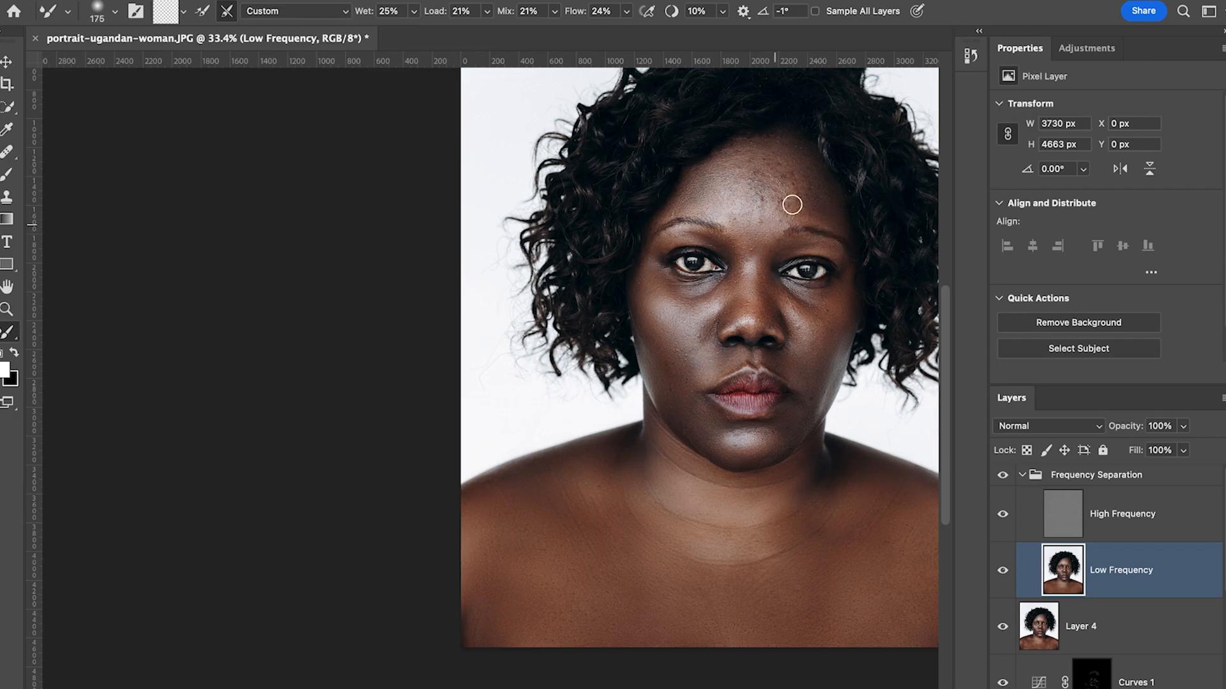
Blend away the dark spots in the middle of her forehead with the Mixer Brush at about 175 px
key("bracketright")
mouse_move(797, 194)
left_mouse_down()
mouse_move(796, 169)
mouse_move(789, 193)
left_mouse_up()
key("bracketleft")
key("bracketright")
mouse_move(741, 150)
left_mouse_down()
mouse_move(731, 156)
mouse_move(761, 167)
mouse_move(752, 176)
left_mouse_up()
key("bracketright")
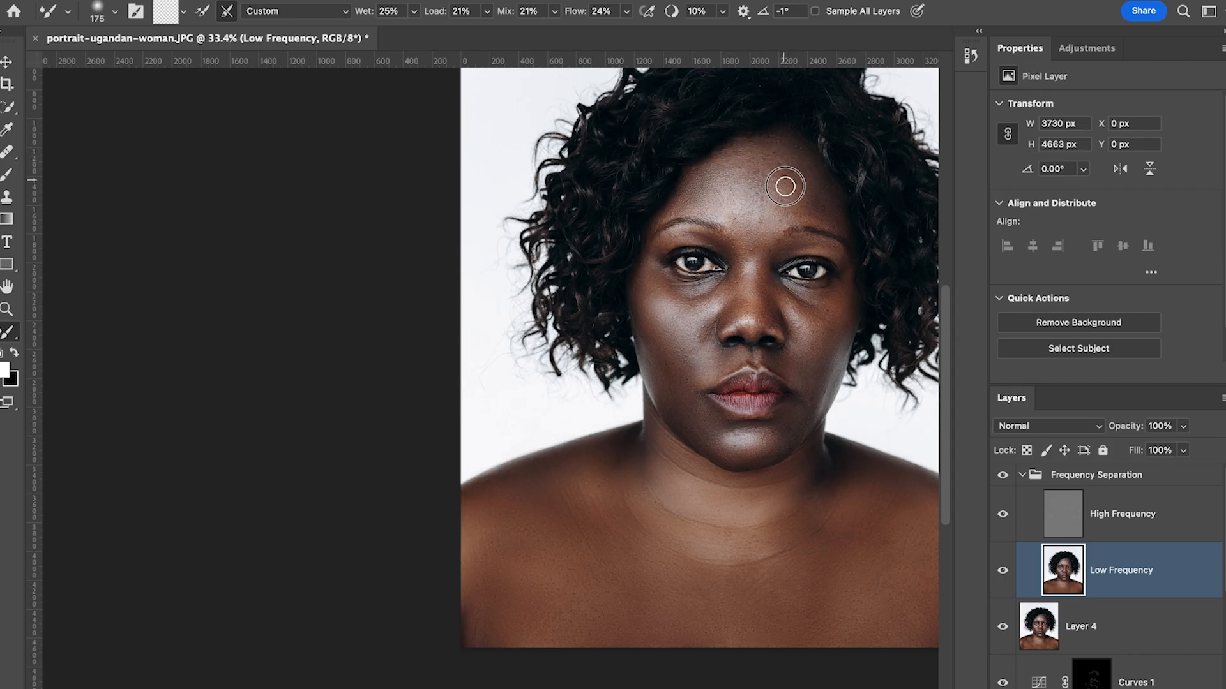
Soften the skin along the centre of the hairline with the Mixer Brush at 125 to 150 px
key("bracketleft")
key("bracketleft")
key("bracketleft")
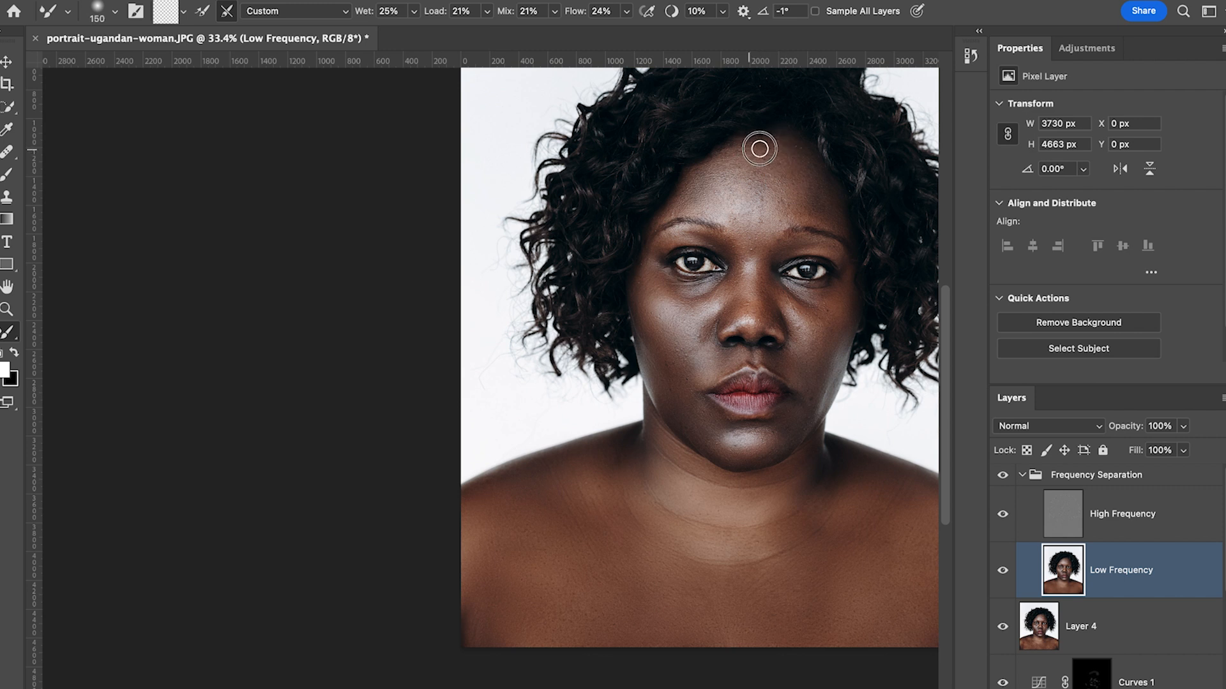
left_click(769, 144)
key("bracketright")
key("bracketright")
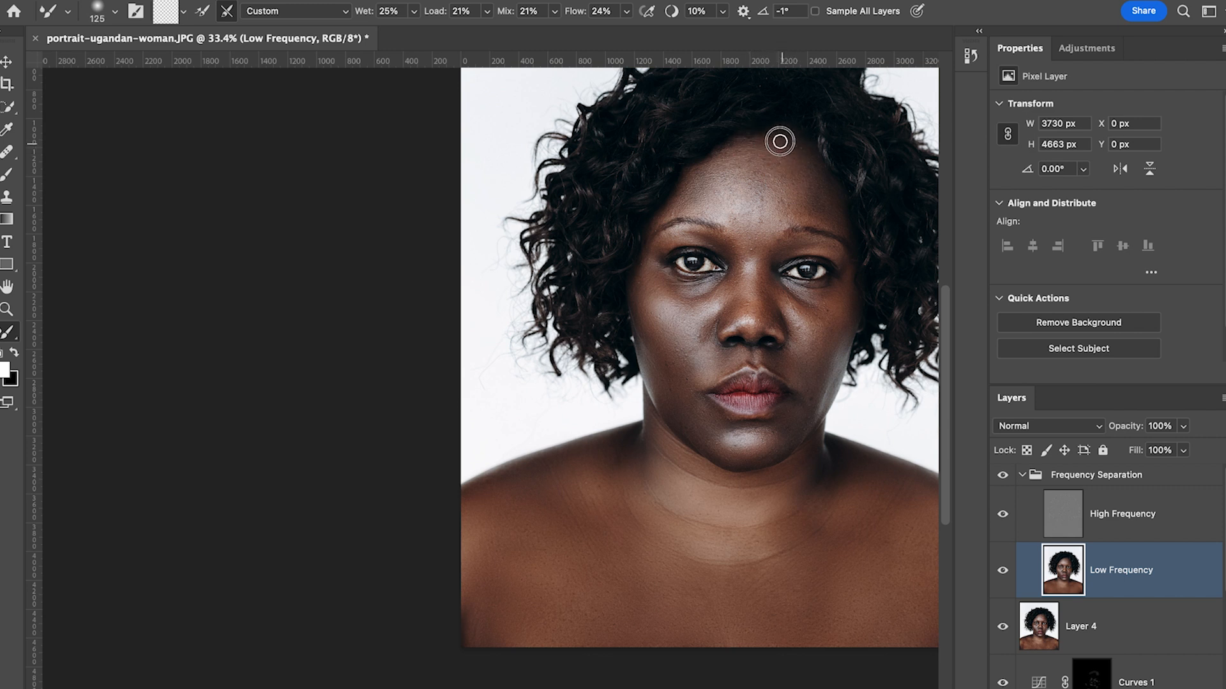
Touch up the centre and left side of her forehead with the Mixer Brush at 150 to 175 px
left_click(806, 166)
key("bracketright")
left_click(771, 179)
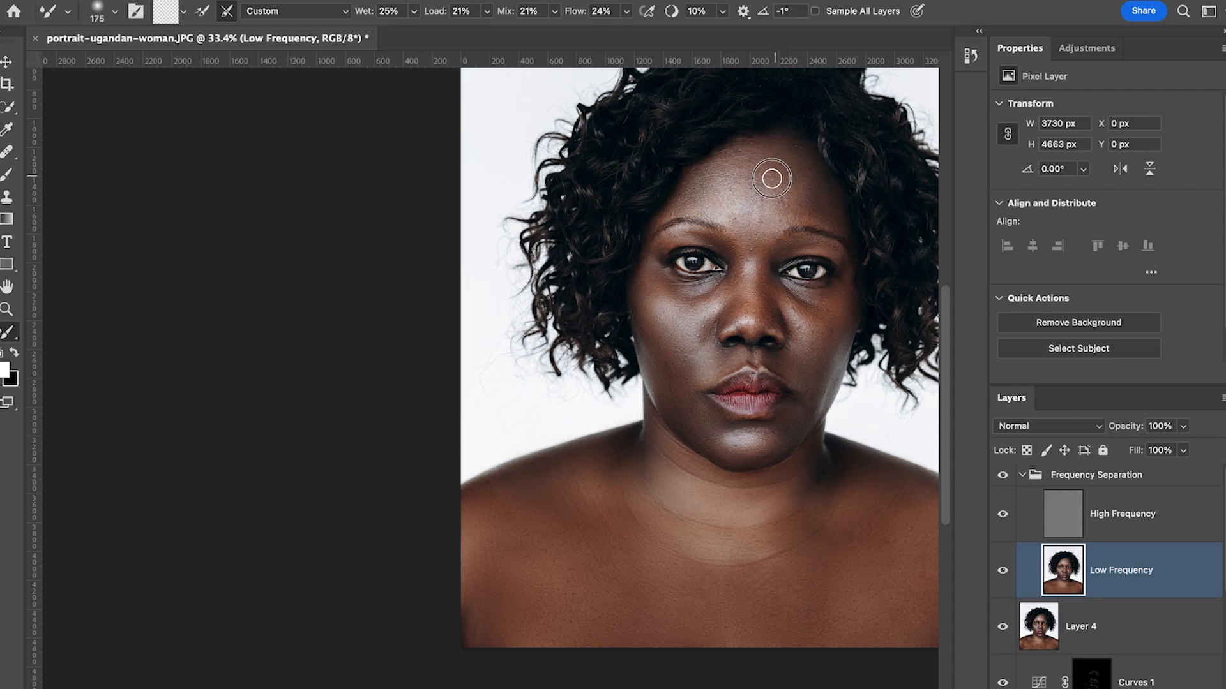
left_click(821, 181)
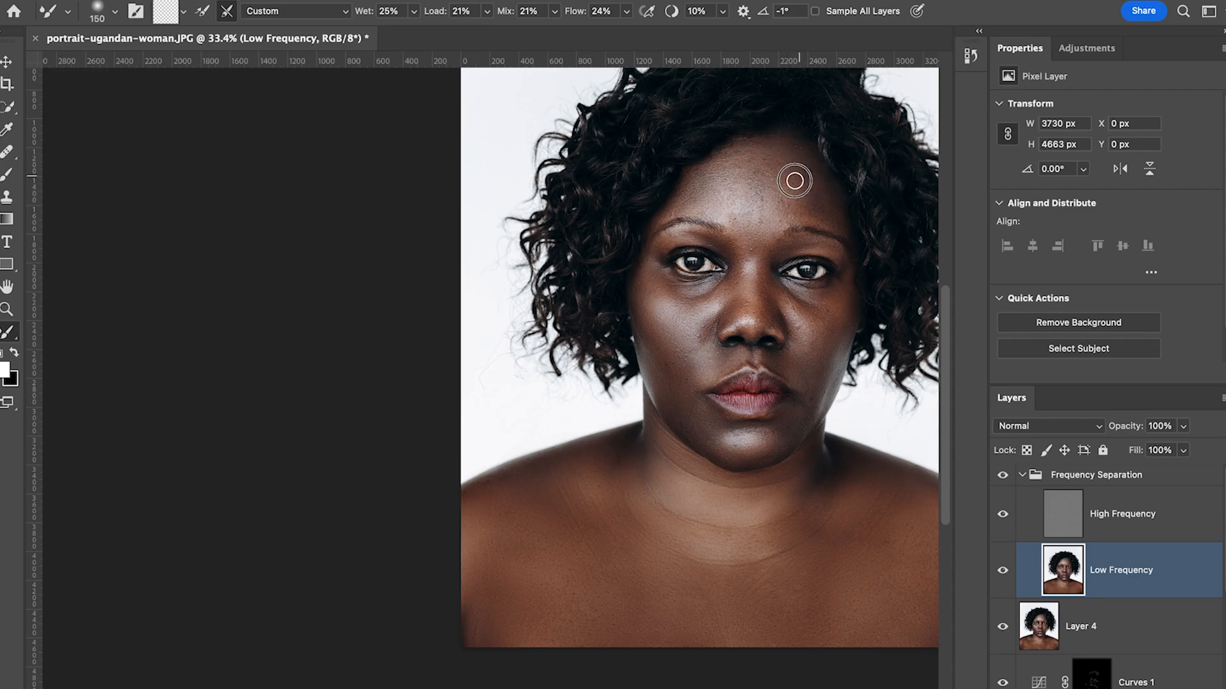
Refine the upper left forehead up to the hairline, reducing the Mixer Brush to 125 px
key("bracketright")
key("bracketright")
key("bracketleft")
key("bracketleft")
key("bracketleft")
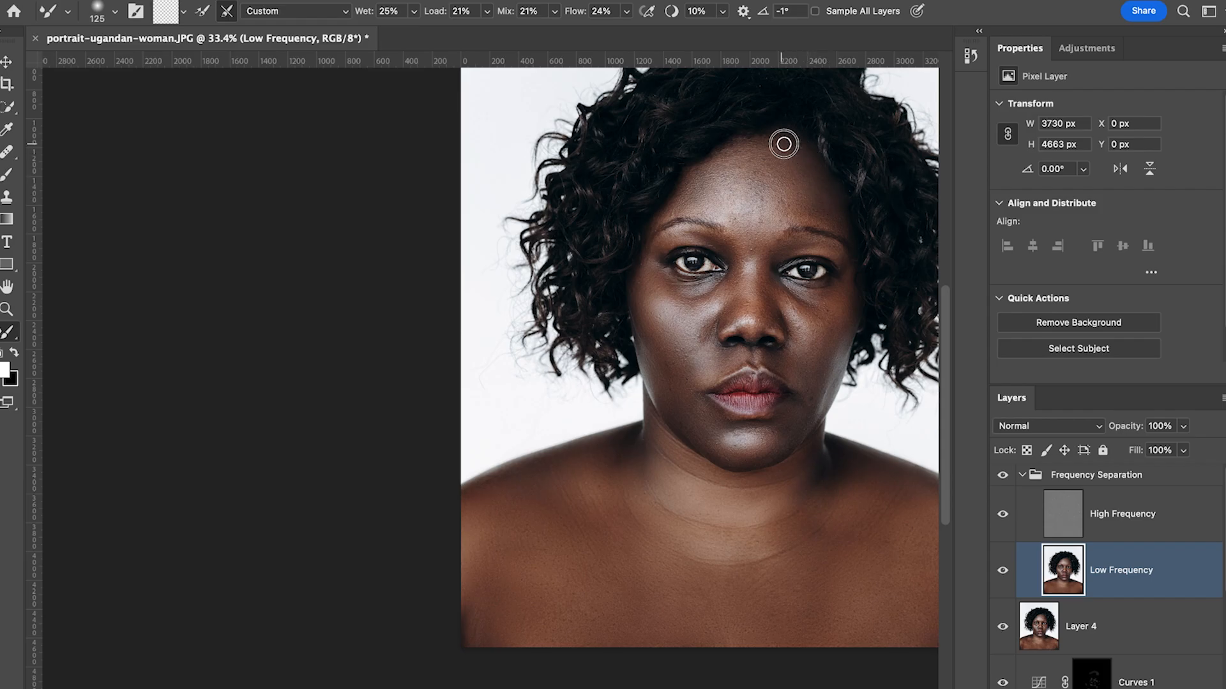
Smooth the centre of her forehead down towards the brows with the Mixer Brush at 200 px
key("bracketleft")
key("bracketright")
key("bracketright")
key("bracketright")
key("bracketright")
left_click_drag(708, 189, 749, 211)
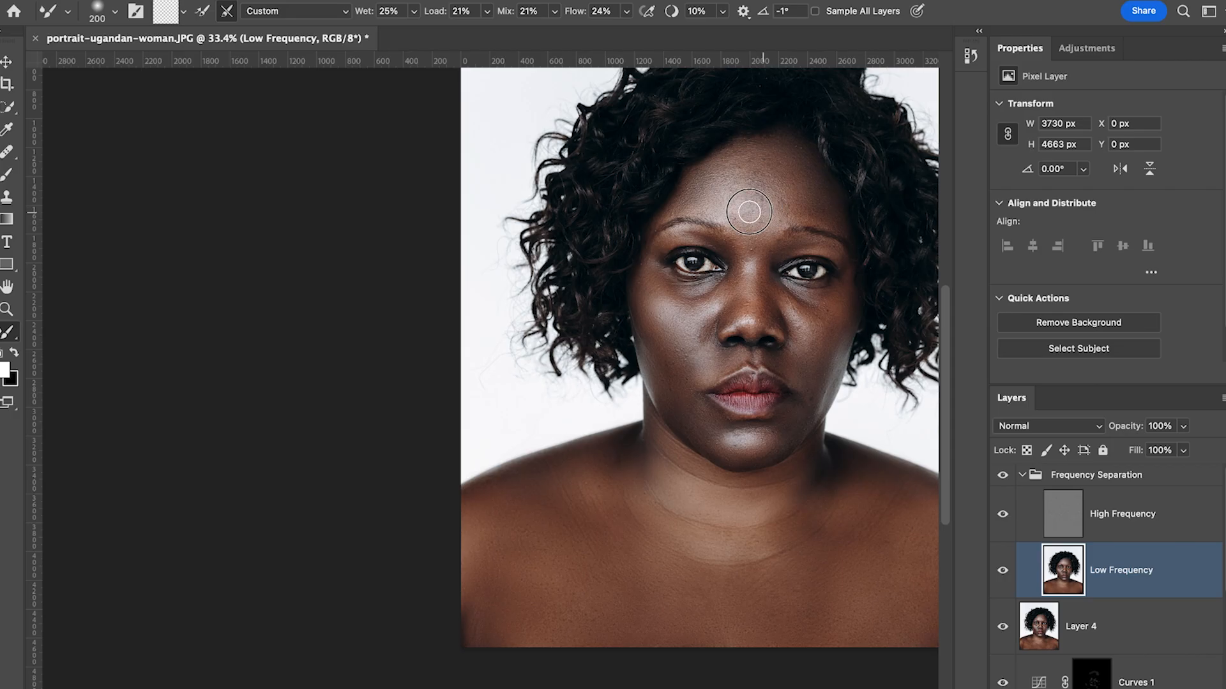
Even out the tones of the lower central forehead with the Mixer Brush at 250 to 300 px
key("bracketright")
key("bracketright")
key("bracketright")
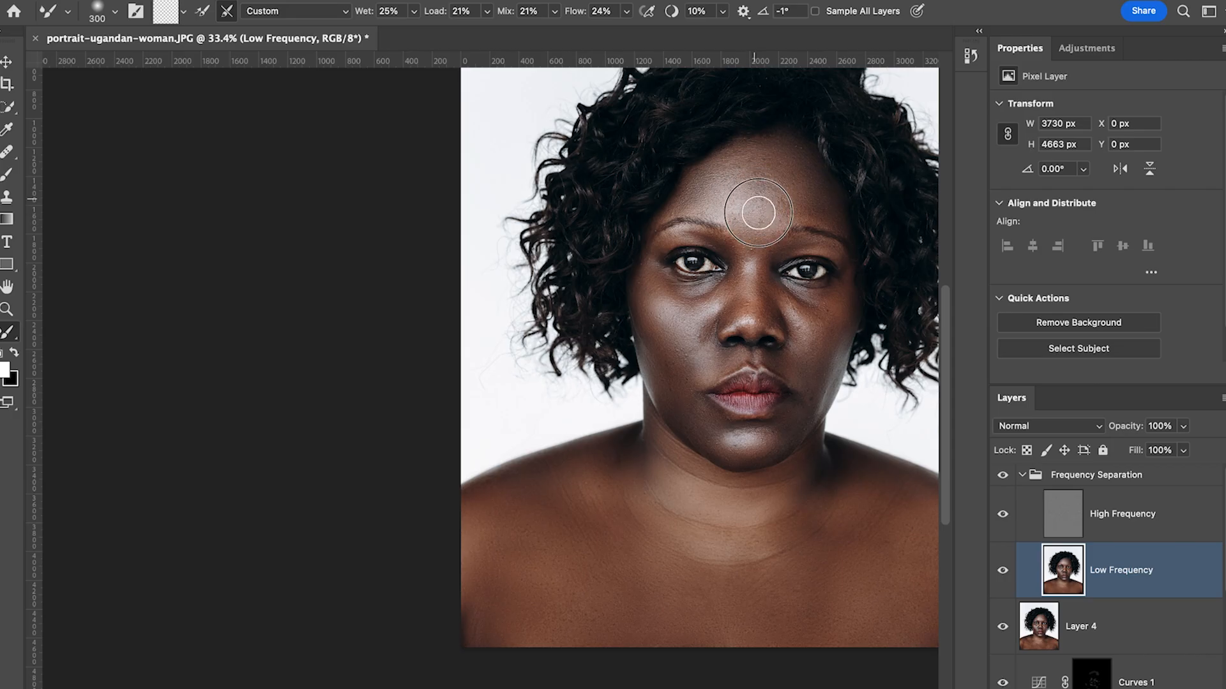
key("bracketleft")
key("bracketleft")
key("bracketleft")
key("bracketright")
key("bracketright")
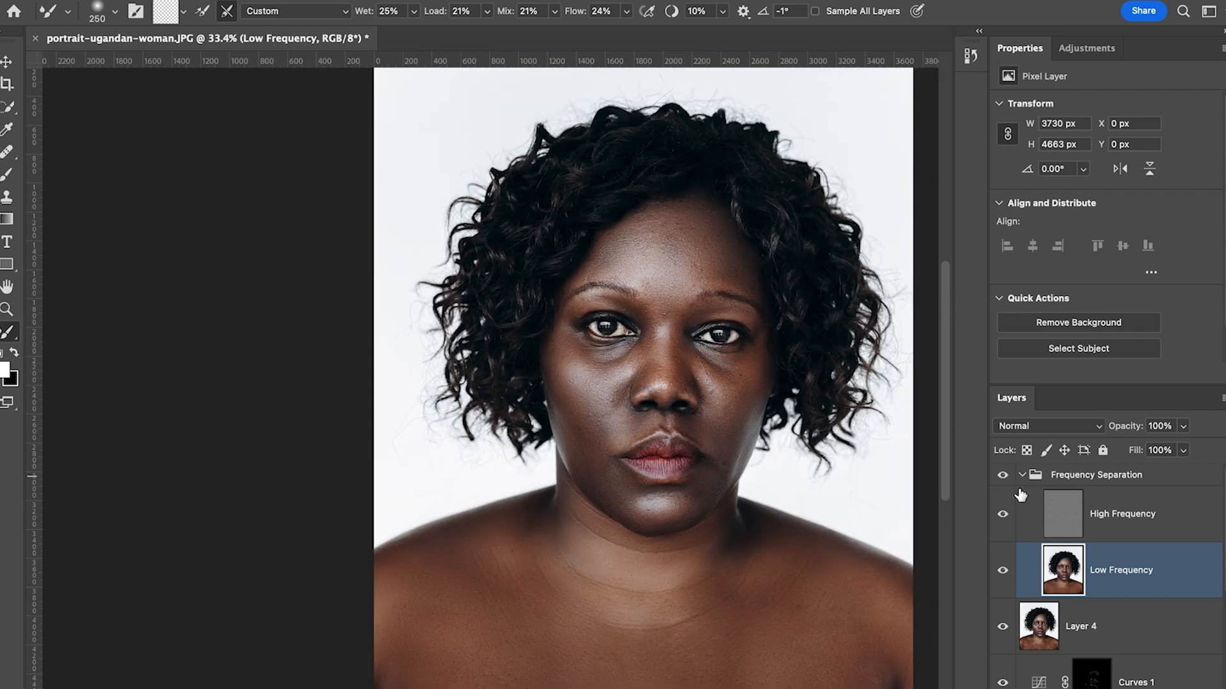
Compare the portrait with and without the Frequency Separation group to review the skin smoothing
left_click(1003, 477)
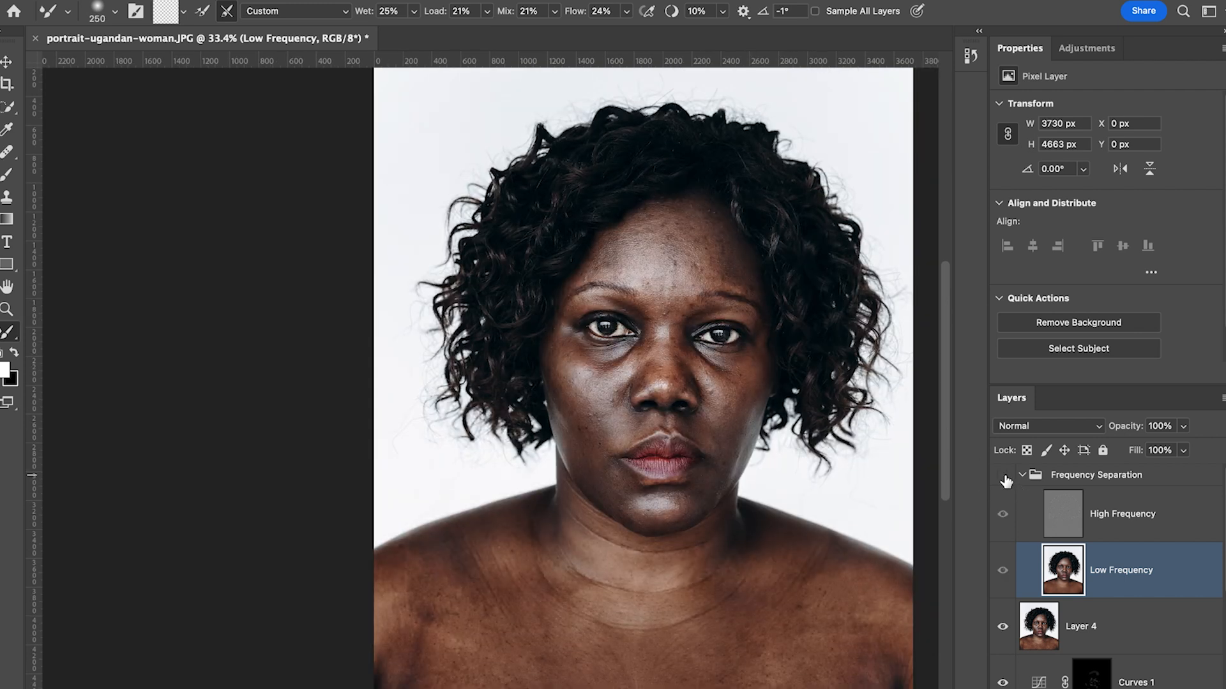
left_click(1004, 477)
left_click(1003, 477)
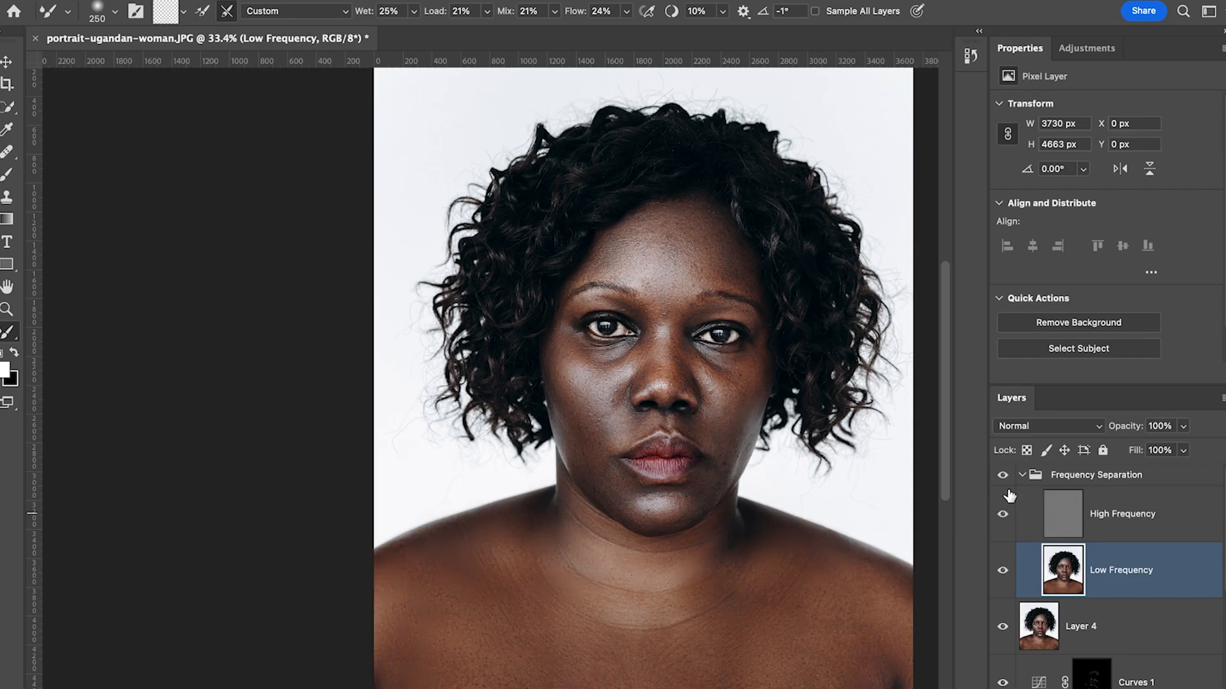
left_click(1003, 476)
Soften the skin beneath the eye on the right of the image with the Mixer Brush at 100 px
key("bracketright")
key("bracketright")
key("bracketright")
mouse_move(698, 363)
left_mouse_down()
mouse_move(730, 366)
mouse_move(712, 363)
mouse_move(748, 350)
left_mouse_up()
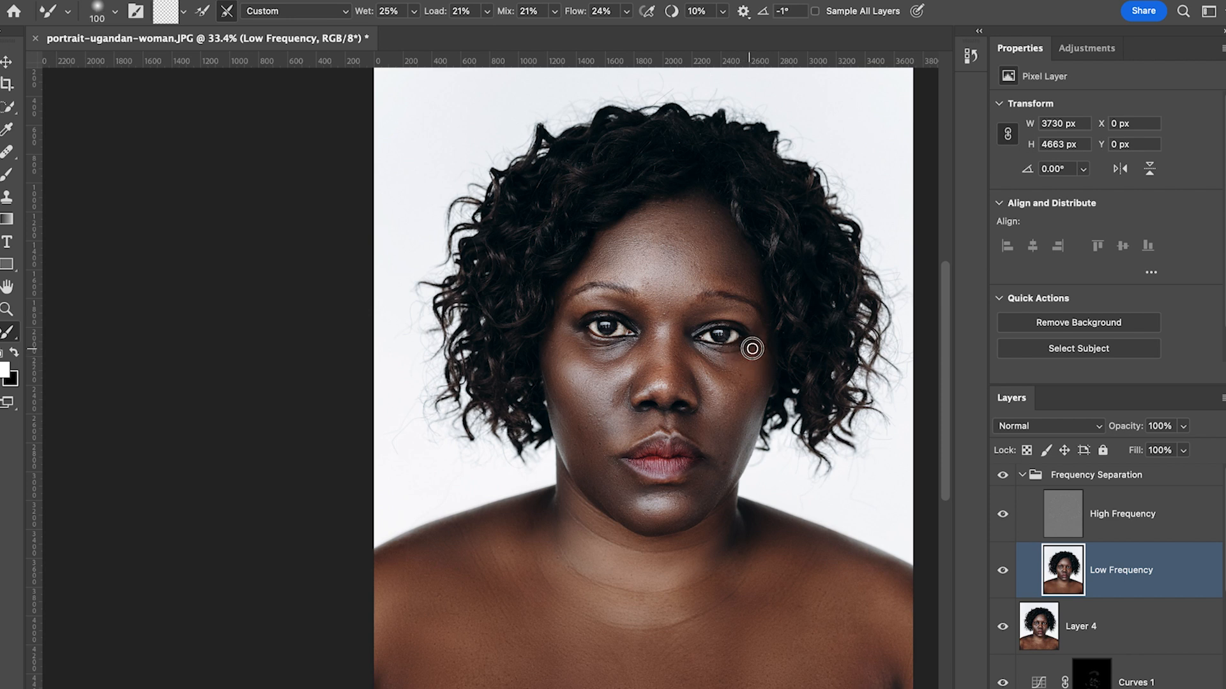
Blend the upper cheek on the right of the image towards the nose with a Mixer Brush of up to 250 px
key("bracketright")
key("bracketright")
key("bracketright")
key("bracketright")
key("bracketright")
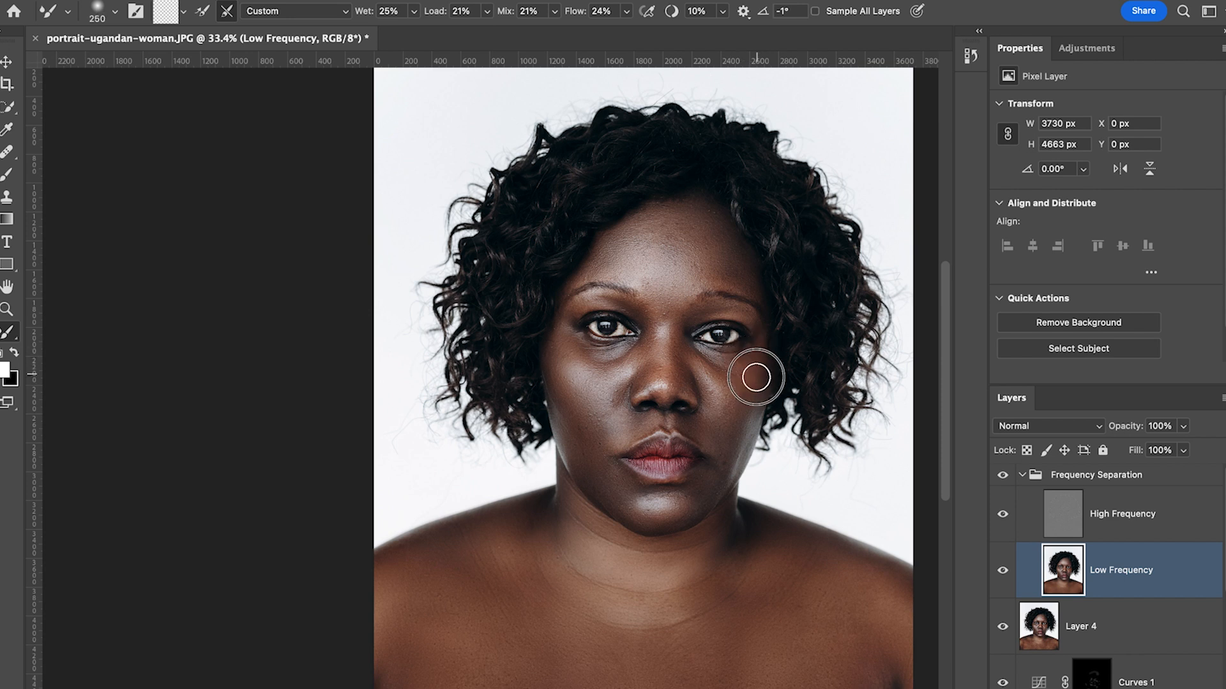
key("bracketleft")
key("bracketleft")
mouse_move(757, 380)
left_mouse_down()
mouse_move(727, 423)
mouse_move(723, 410)
mouse_move(732, 389)
mouse_move(752, 423)
mouse_move(729, 444)
mouse_move(744, 384)
mouse_move(695, 359)
left_mouse_up()
Smooth the cheek on the left of the image from below the eye downwards with the Mixer Brush
key("bracketright")
key("bracketleft")
mouse_move(592, 369)
left_mouse_down()
mouse_move(596, 350)
mouse_move(583, 347)
mouse_move(597, 367)
mouse_move(583, 362)
mouse_move(599, 391)
mouse_move(577, 377)
mouse_move(590, 429)
left_mouse_up()
Soften the skin beside the left nostril and above the upper lip with the Mixer Brush at 125 to 150 px
key("bracketright")
key("bracketleft")
key("bracketleft")
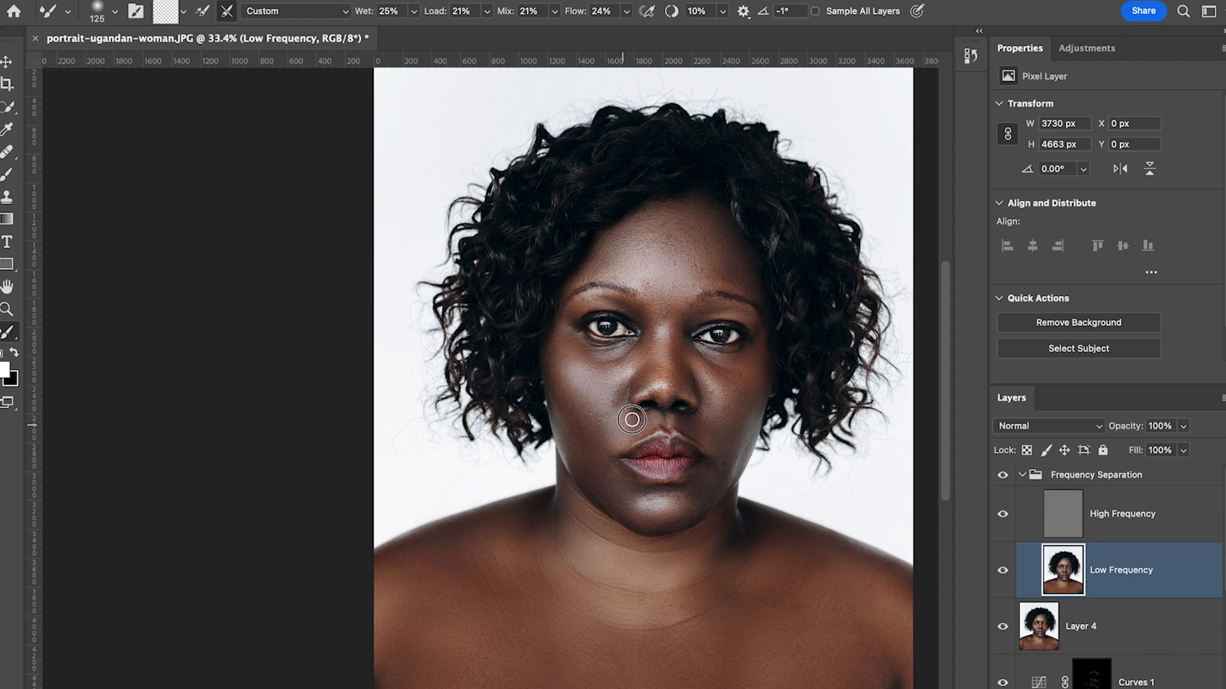
left_click_drag(631, 424, 625, 389)
key("bracketright")
key("bracketright")
key("bracketleft")
key("bracketleft")
key("bracketleft")
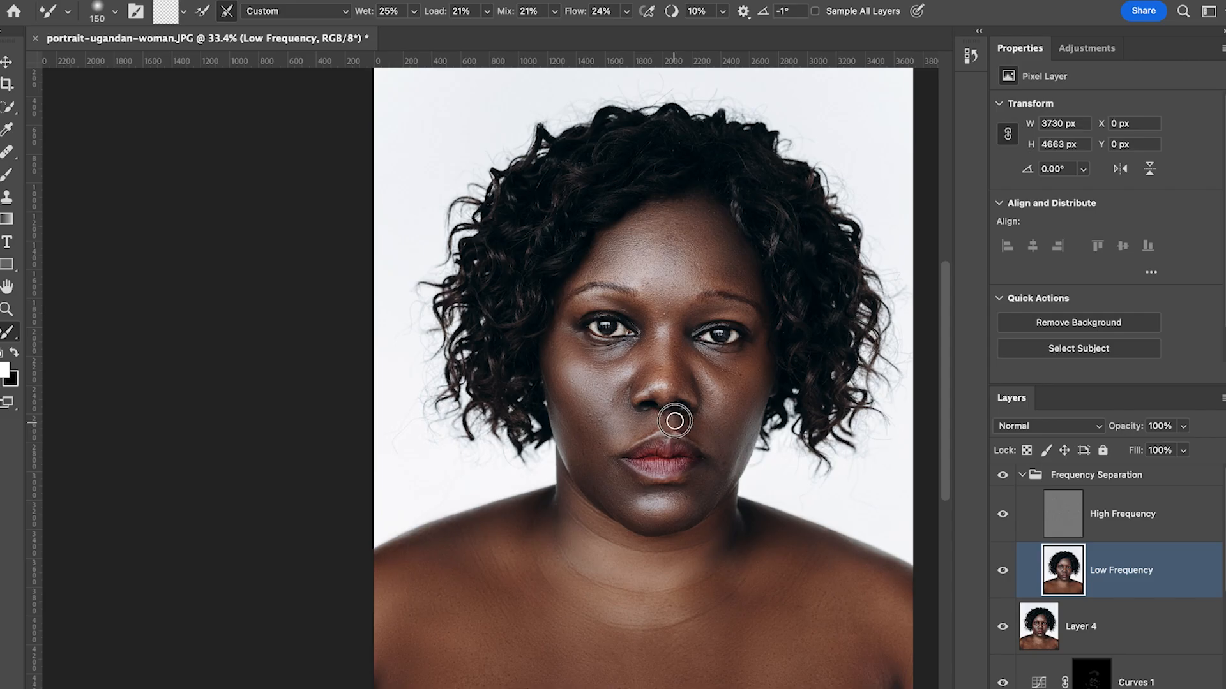
Blend the skin tones around the nose and mouth on the Low Frequency layer with the Mixer Brush at about 90 to 100 px
scroll(685, 431, "down", 1)
key("bracketleft")
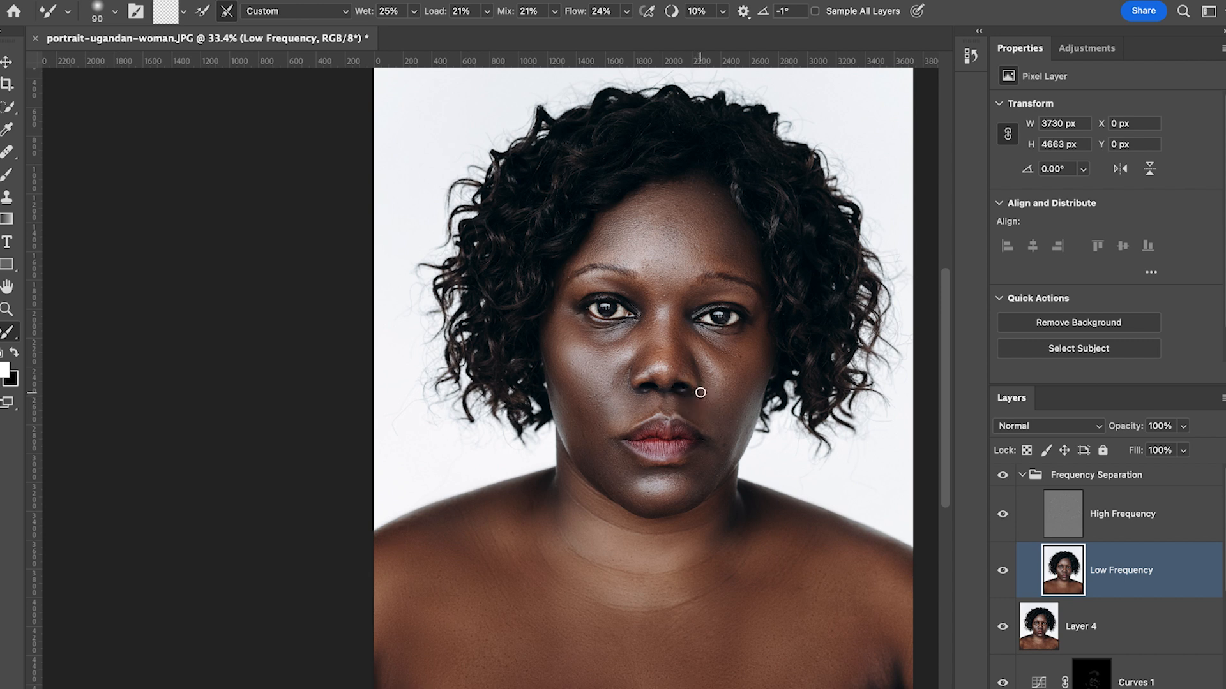
key("bracketright")
key("bracketright")
scroll(671, 374, "up", 3)
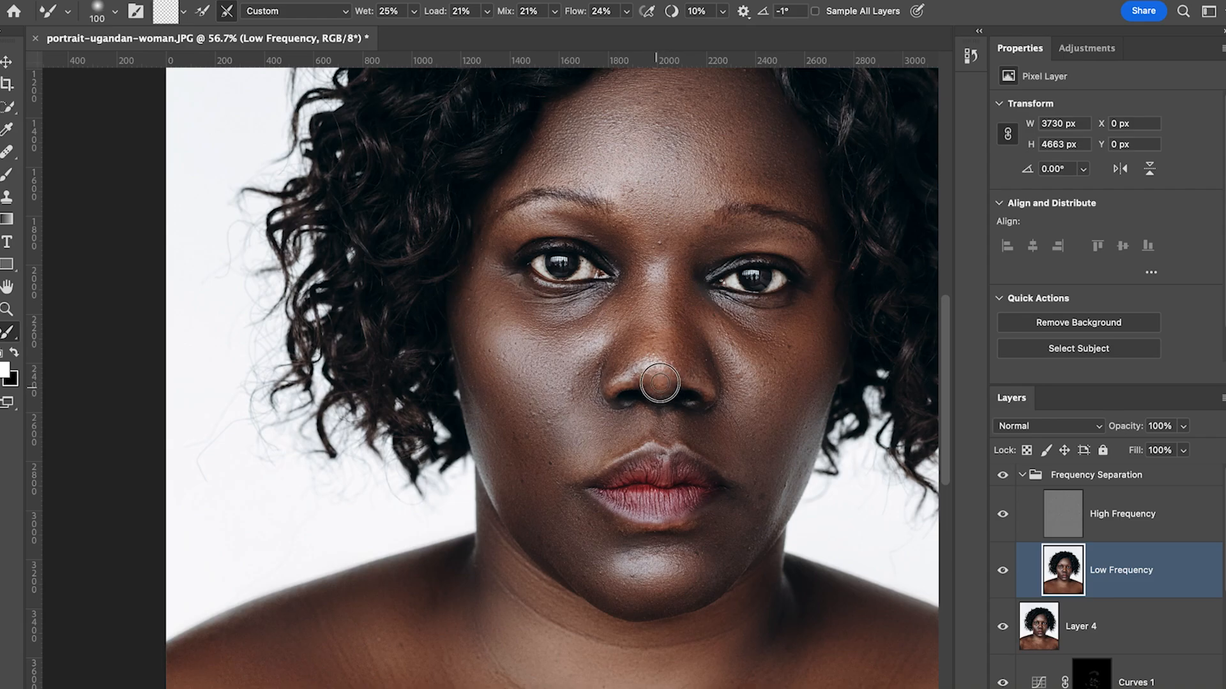
Refine the Mixer Brush size and smooth the tonal transition along the side of the nose
key("bracketleft")
key("bracketleft")
key("bracketleft")
key("bracketleft")
key("bracketright")
key("bracketright")
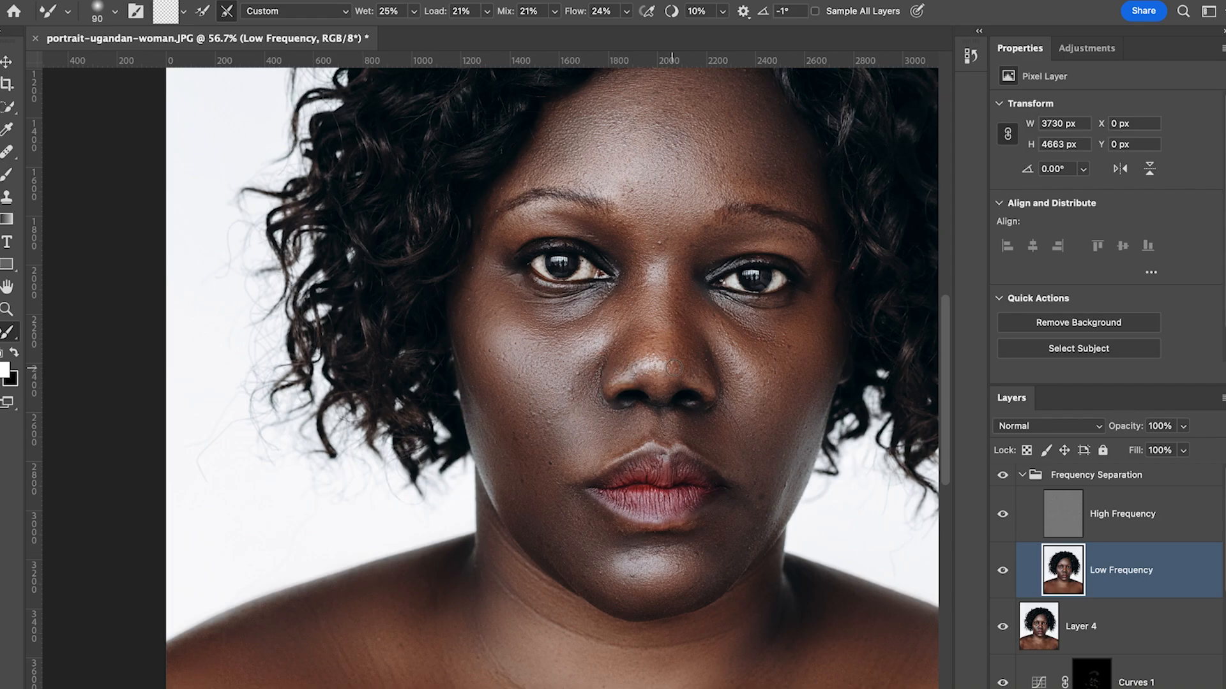
key("bracketright")
left_click_drag(710, 350, 712, 364)
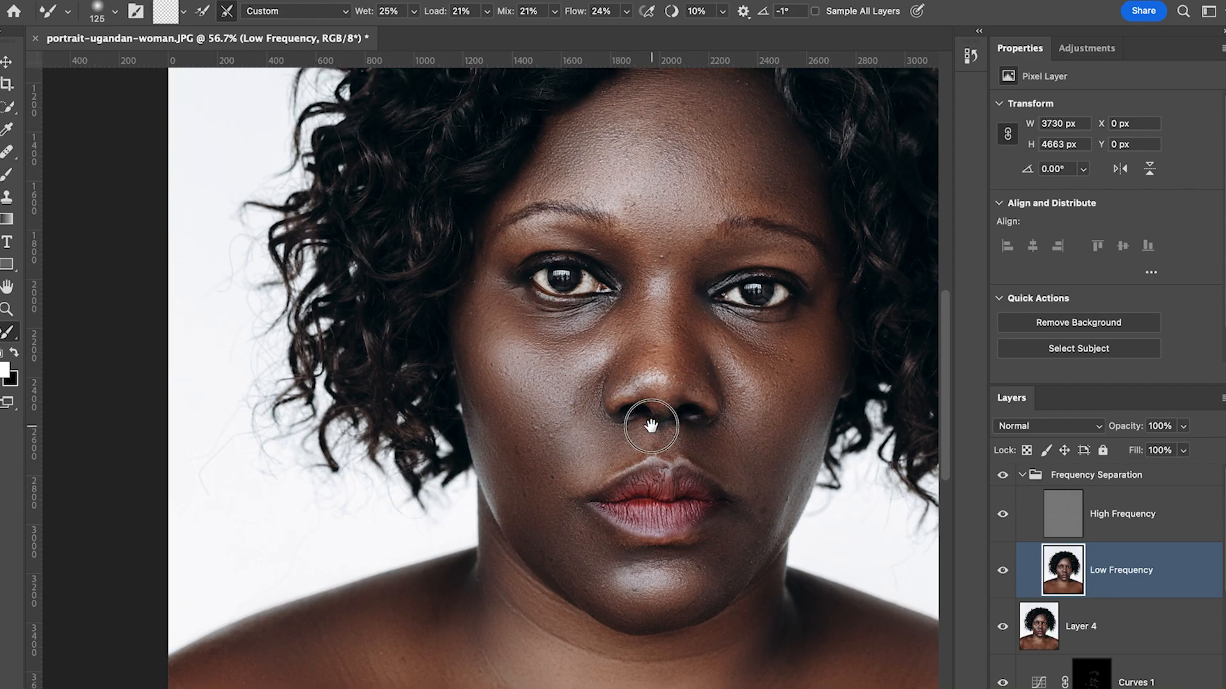
Compare the portrait with and without the Frequency Separation group
left_click_drag(650, 427, 600, 516)
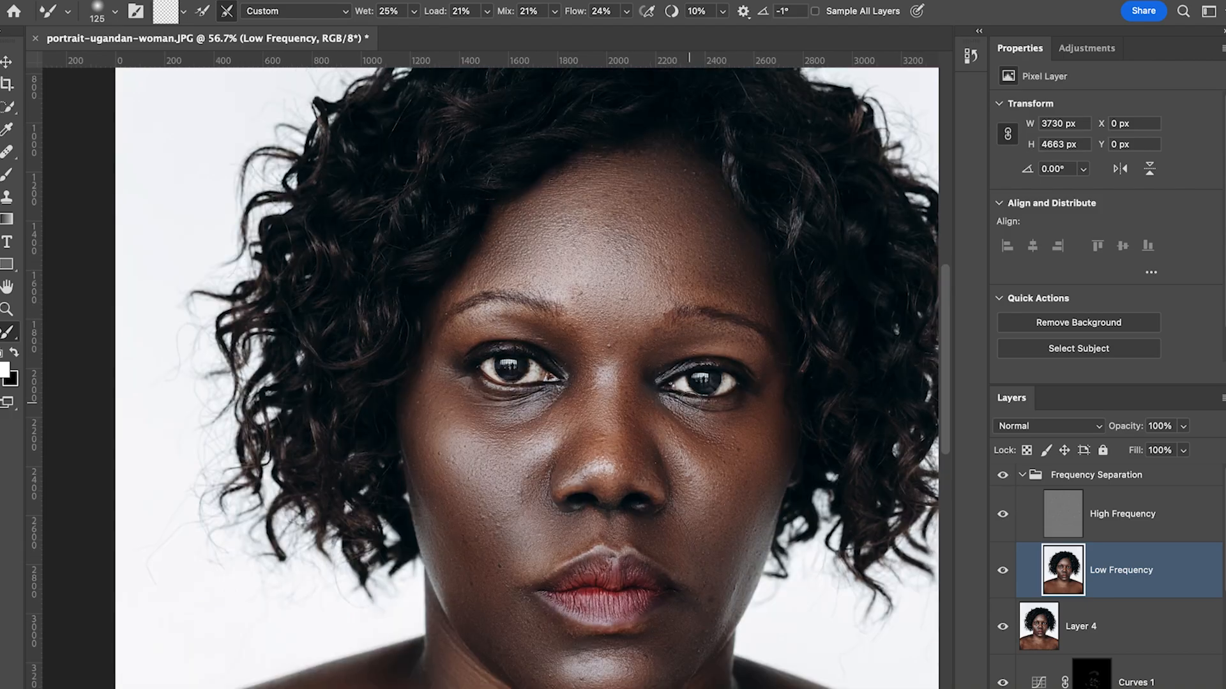
left_click(1004, 478)
left_click(1003, 478)
left_click(1003, 477)
left_click(1004, 478)
Make the High Frequency layer active and switch to the Clone Stamp tool
left_click(1143, 528)
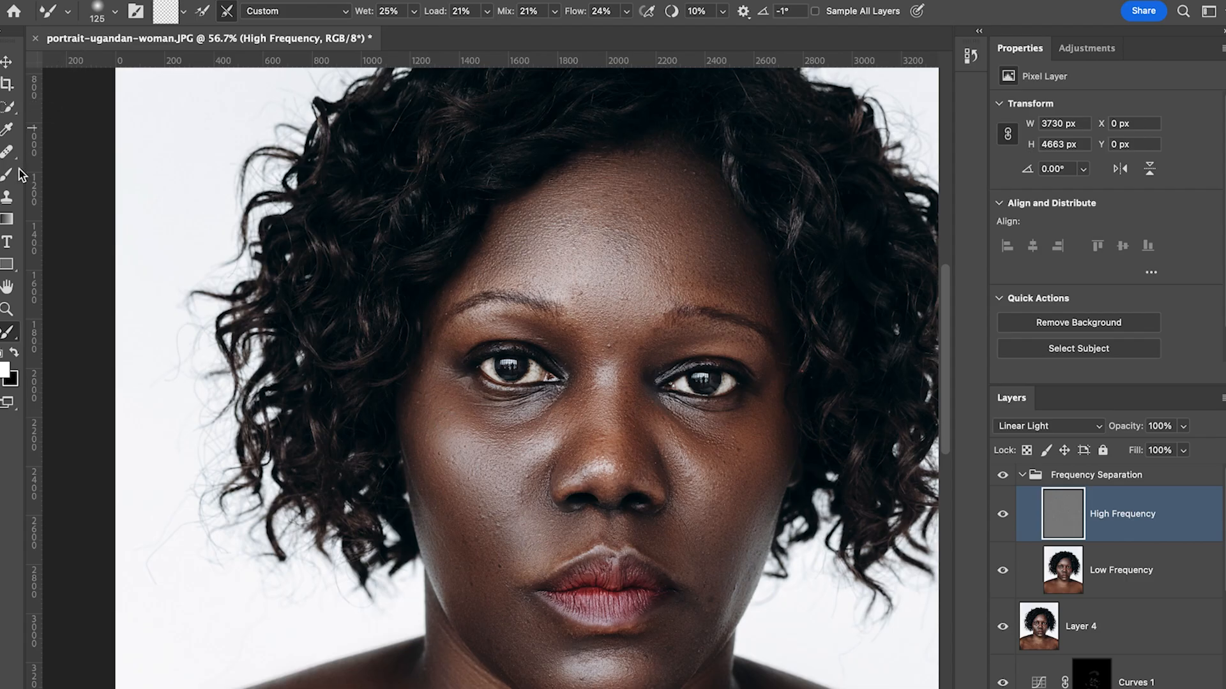
left_click(7, 197)
left_click_drag(475, 385, 506, 384)
scroll(633, 517, "up", 3)
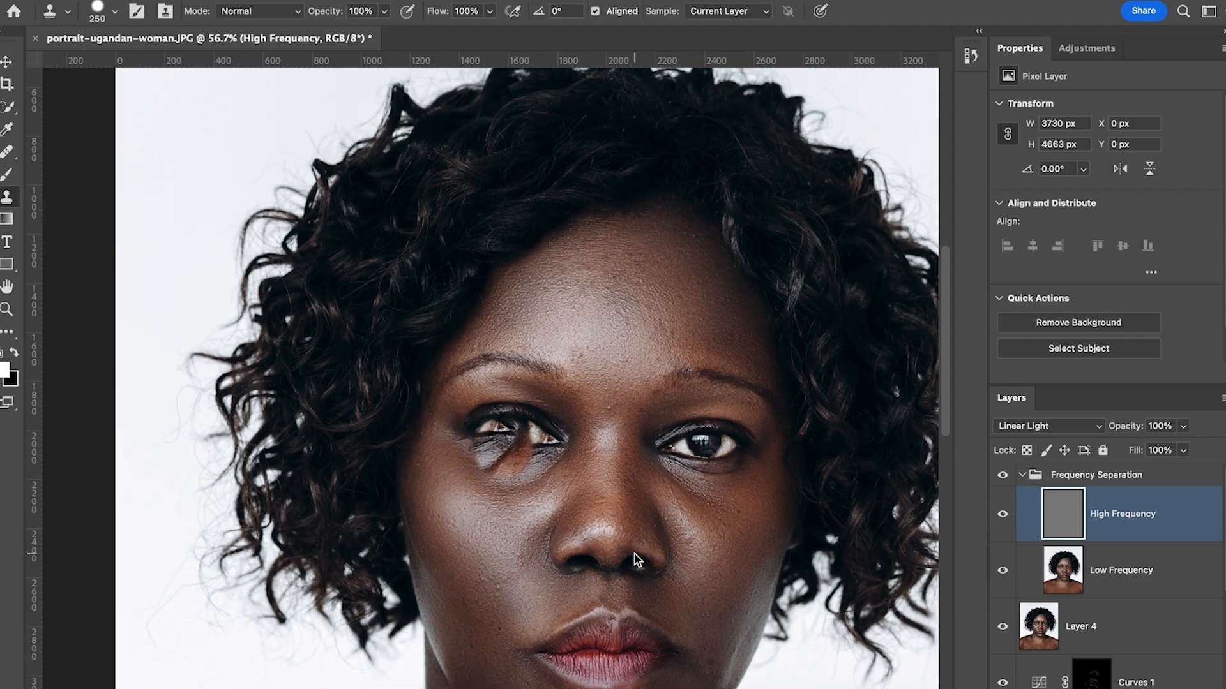
key("ctrl+z")
scroll(635, 554, "up", 5)
scroll(634, 554, "down", 3)
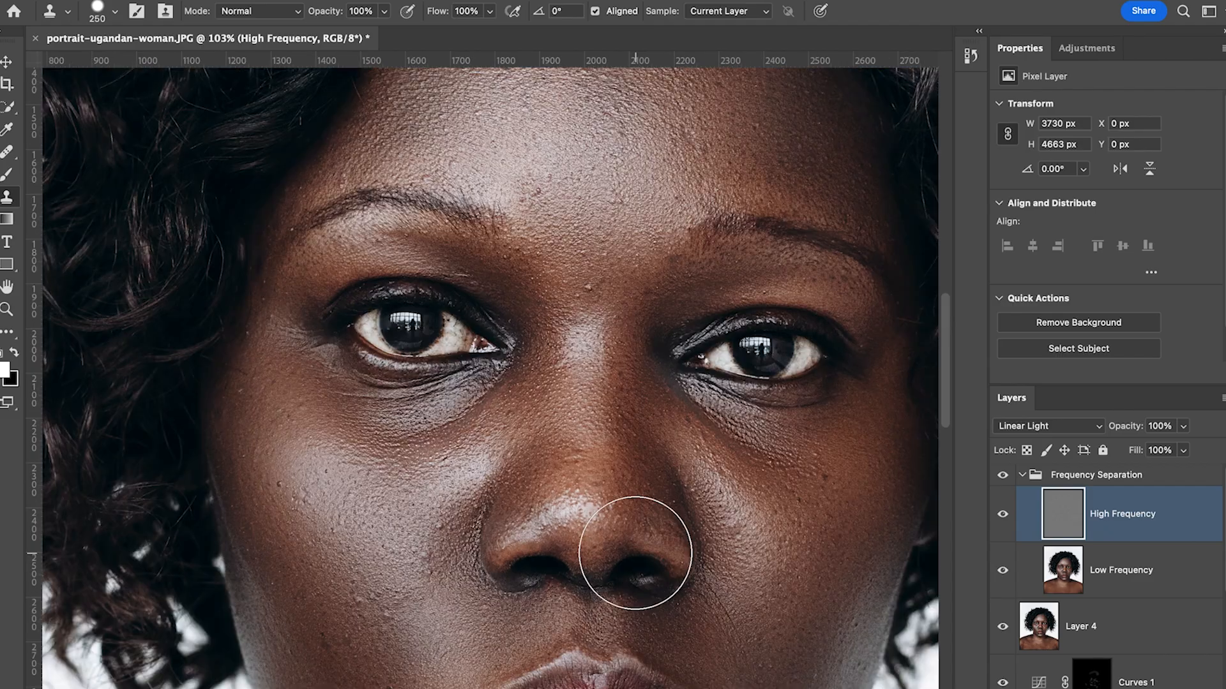
scroll(635, 553, "down", 5)
scroll(677, 549, "up", 2)
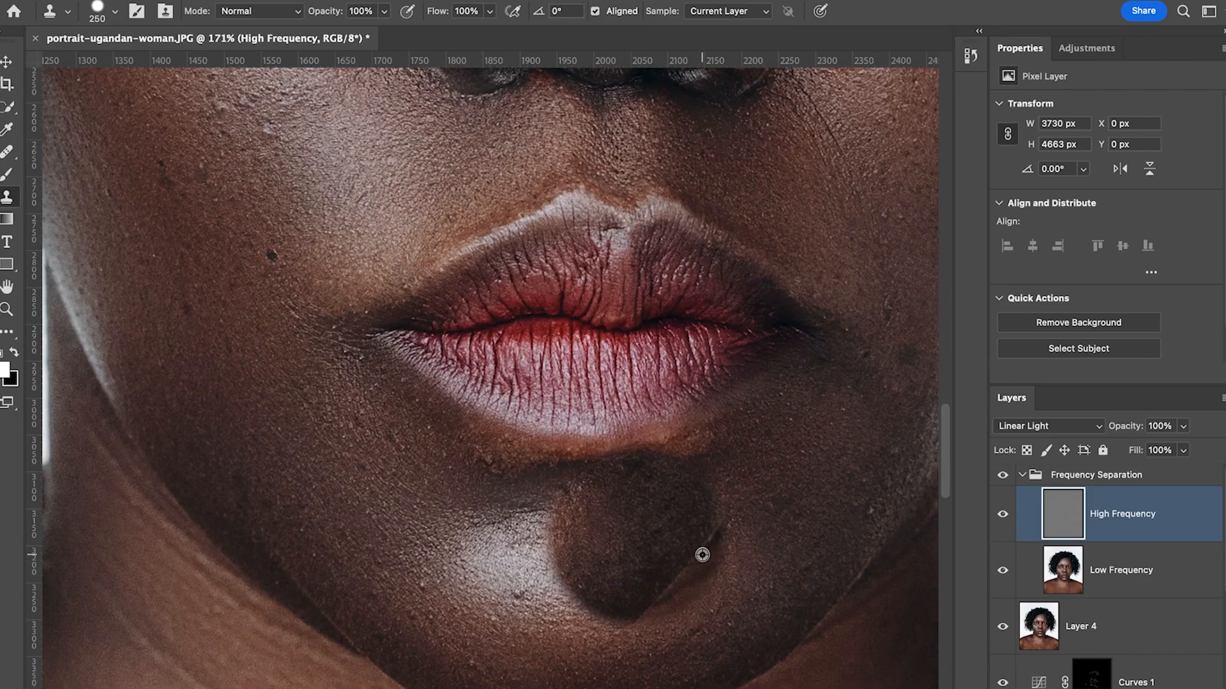
key("ctrl+z")
scroll(703, 554, "down", 2)
Reduce the Clone Stamp brush size to 40 px and undo the stray stamp on the cheek
key("bracketleft")
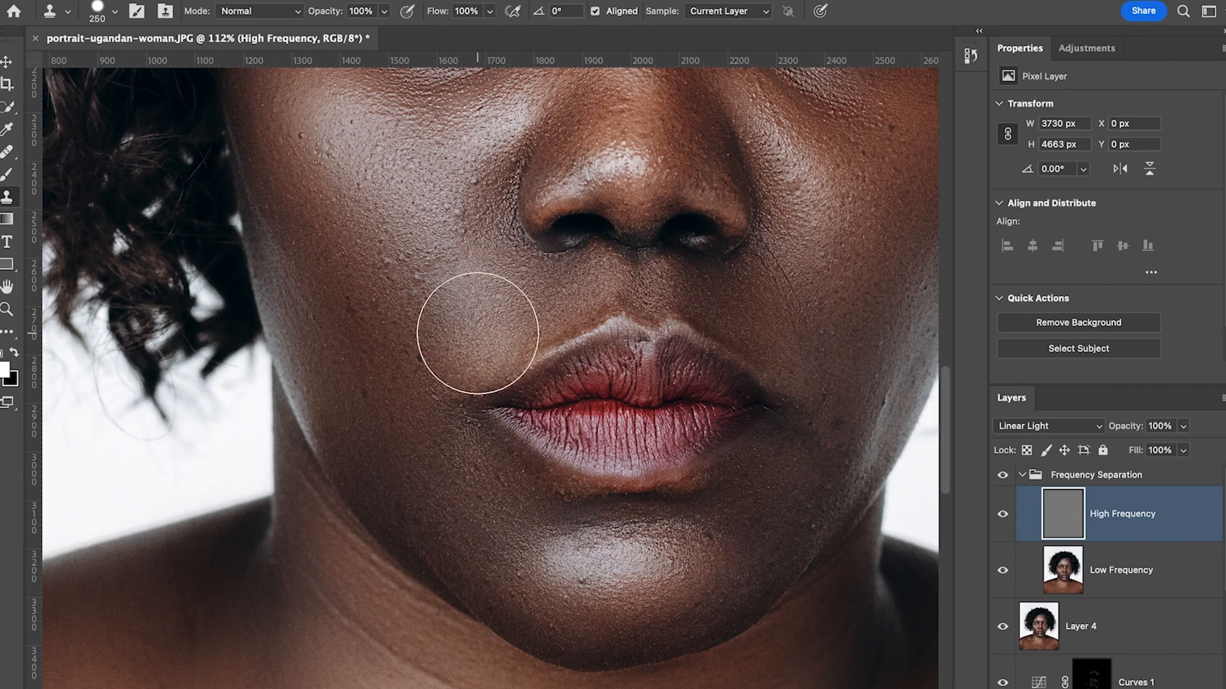
left_click(418, 327)
key("bracketleft")
key("bracketleft")
key("bracketleft")
key("bracketleft")
key("bracketleft")
key("bracketleft")
key("bracketleft")
key("bracketleft")
key("bracketleft")
key("bracketleft")
key("ctrl+z")
Try to clone skin texture over the highlight on the chin
left_click(619, 588)
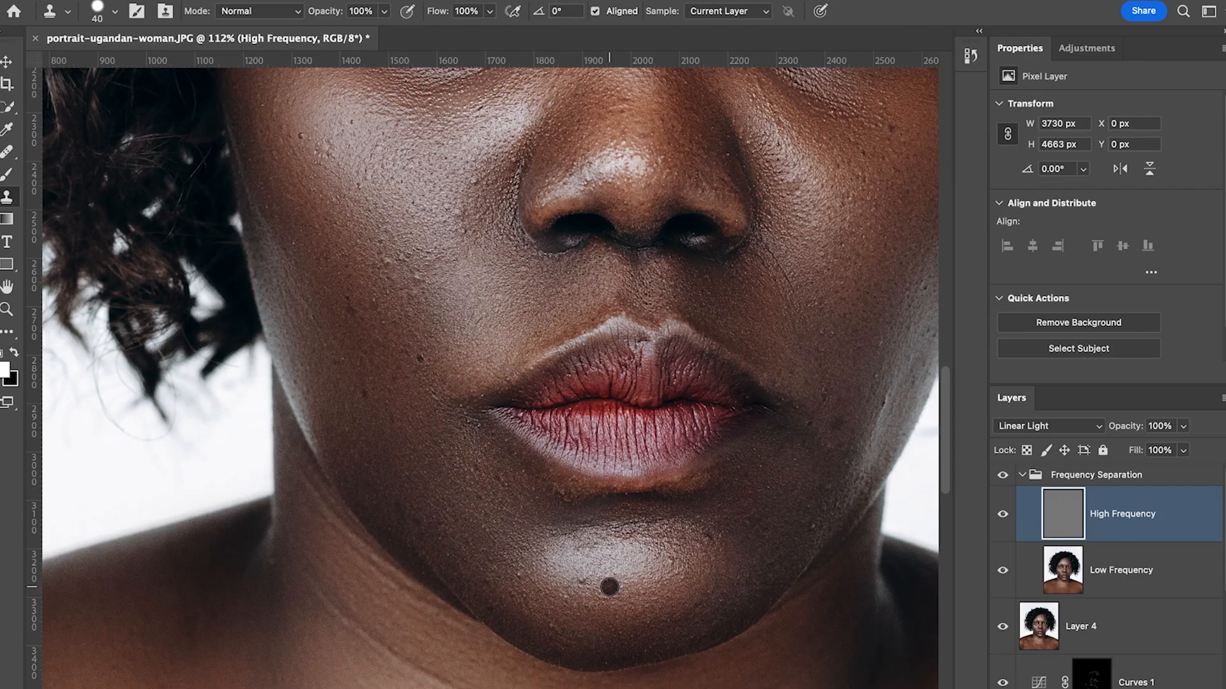
left_click(602, 586)
key("ctrl+z")
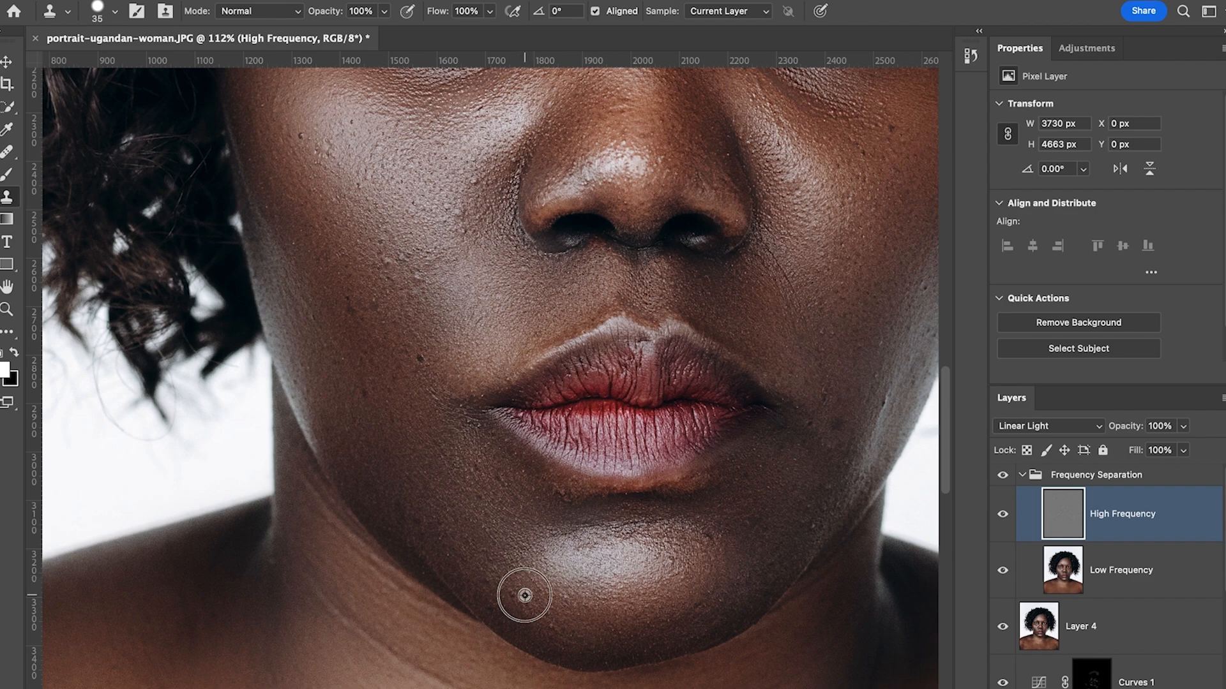
Clone clean skin texture over the spots on the left-hand cheek and jaw of the face with a 40 px brush
scroll(469, 554, "down", 3)
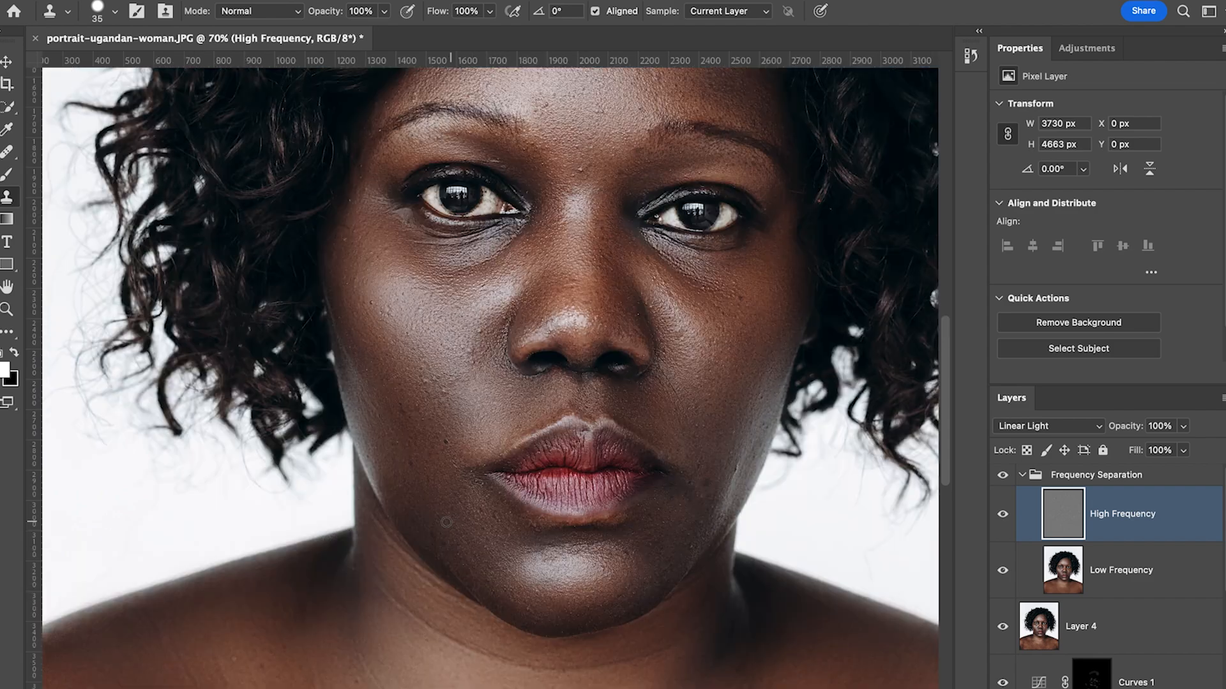
left_click(469, 564, "alt")
scroll(467, 452, "down", 1)
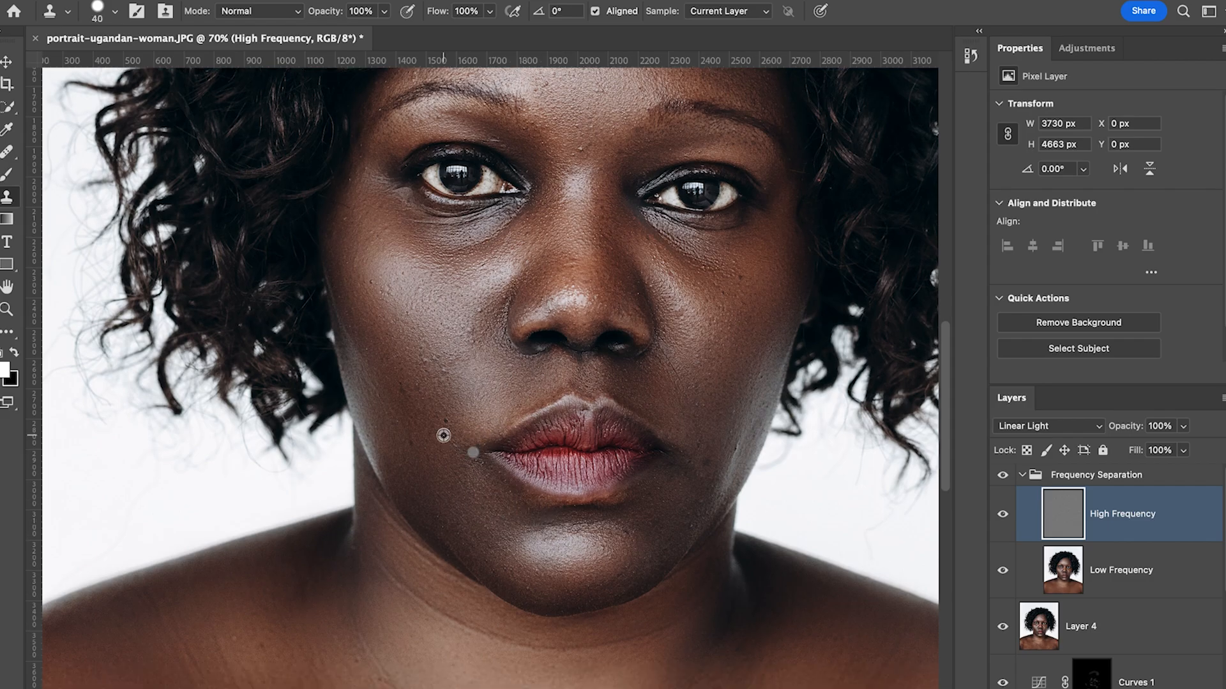
left_click(420, 436, "alt")
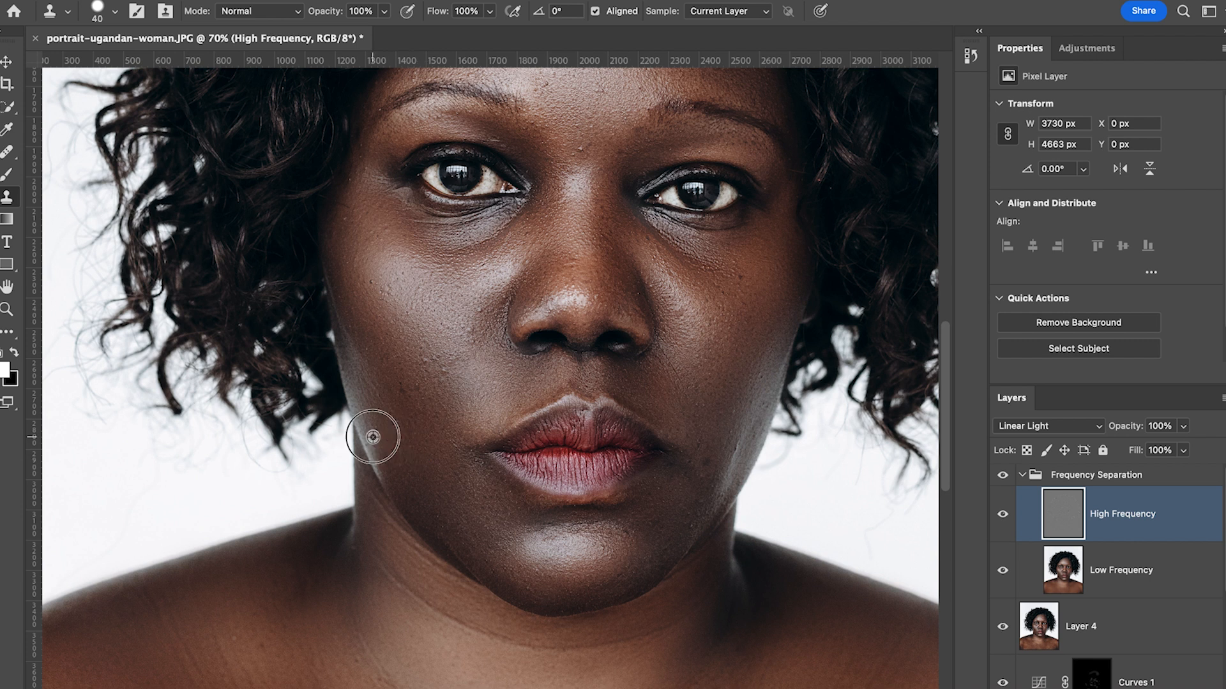
left_click(392, 401, "alt")
left_click(379, 394)
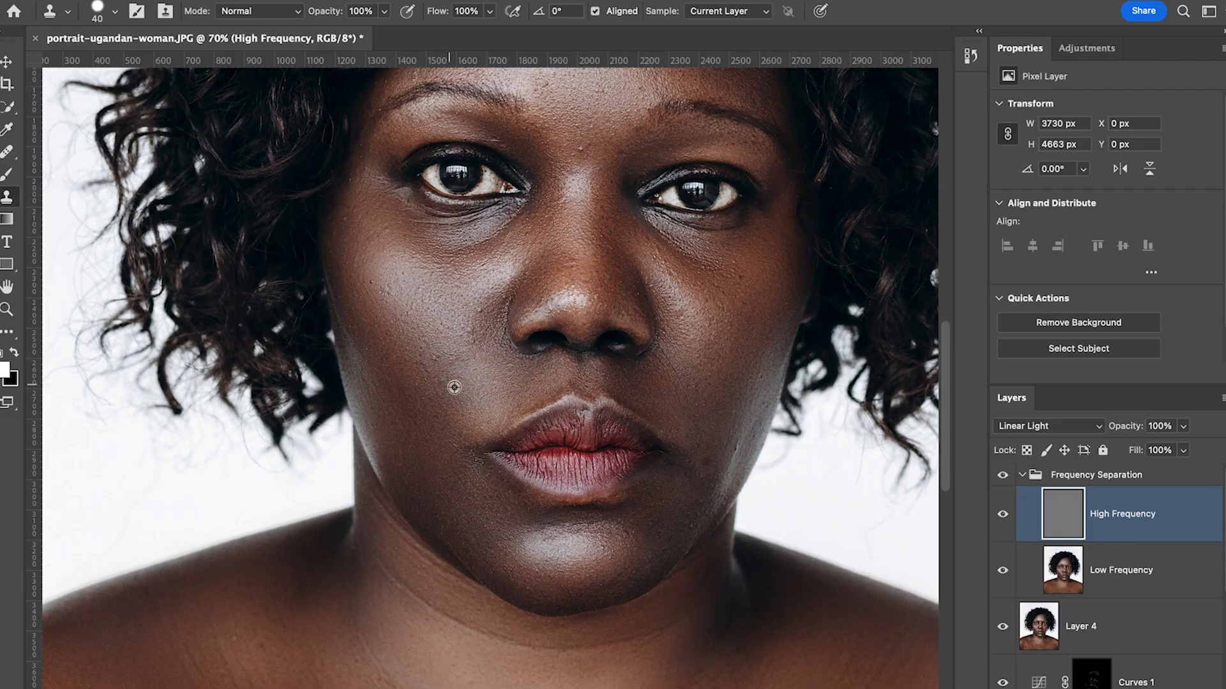
Sample clean texture beside the nose and even out the bumps on the left-hand cheek of the face
scroll(484, 306, "down", 4)
scroll(485, 308, "up", 6)
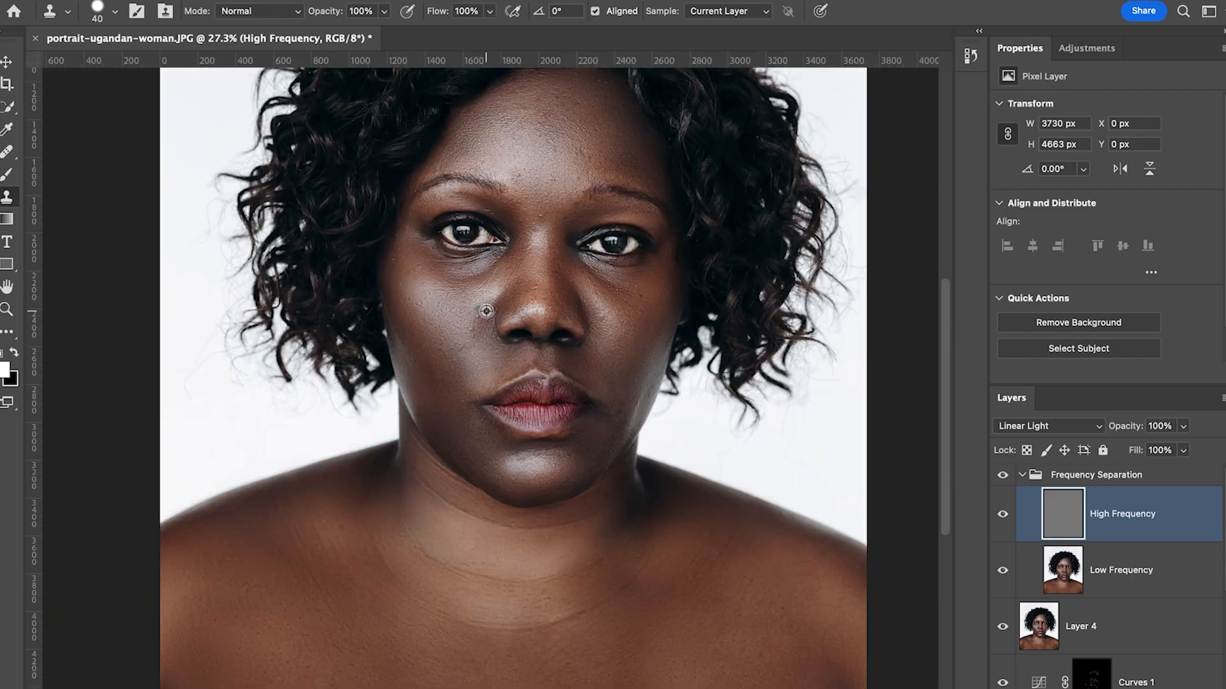
left_click(486, 310, "alt")
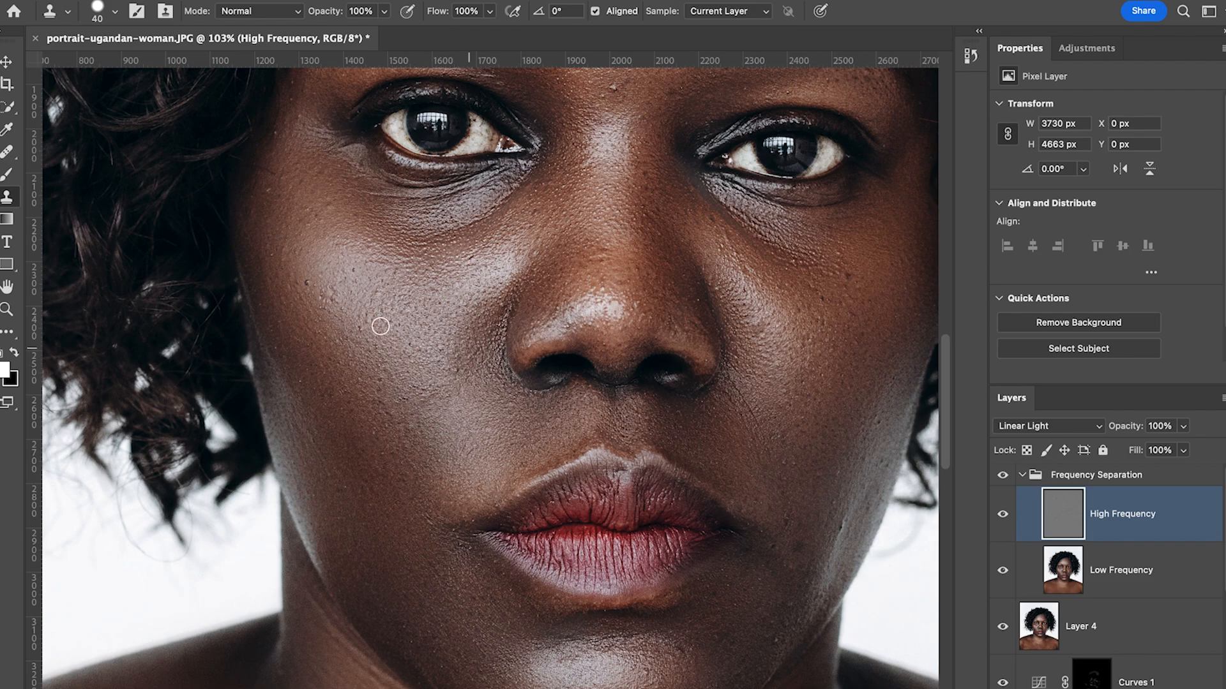
scroll(290, 197, "down", 2)
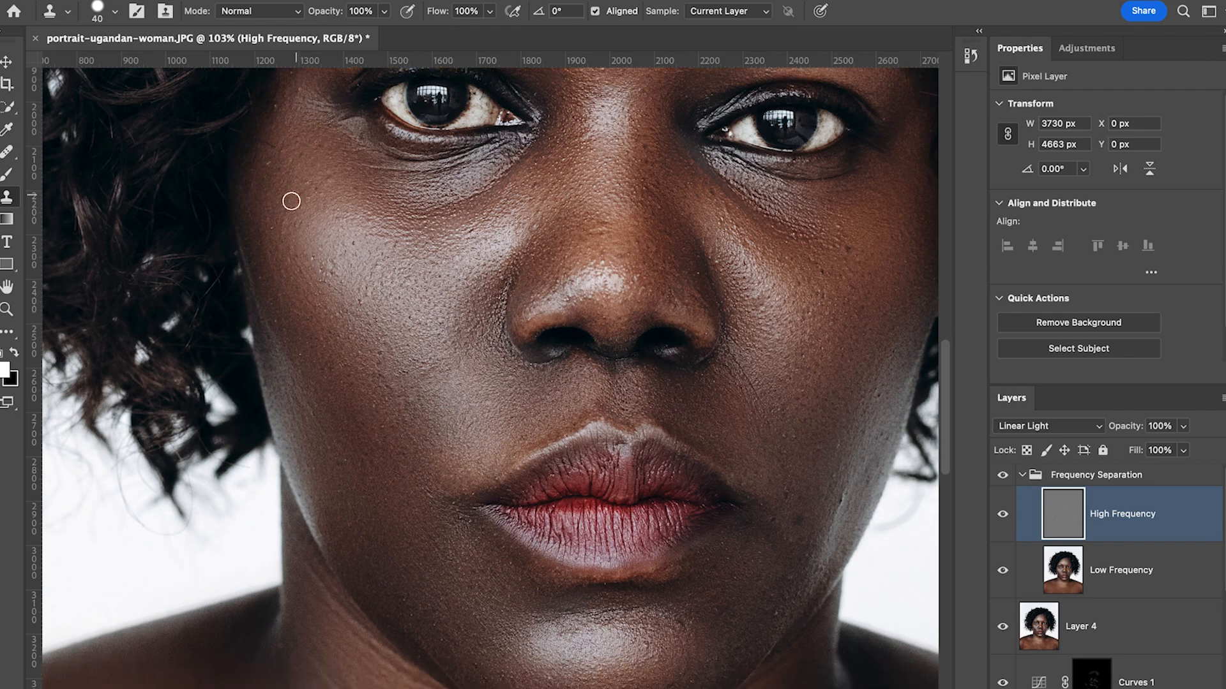
scroll(329, 265, "up", 3)
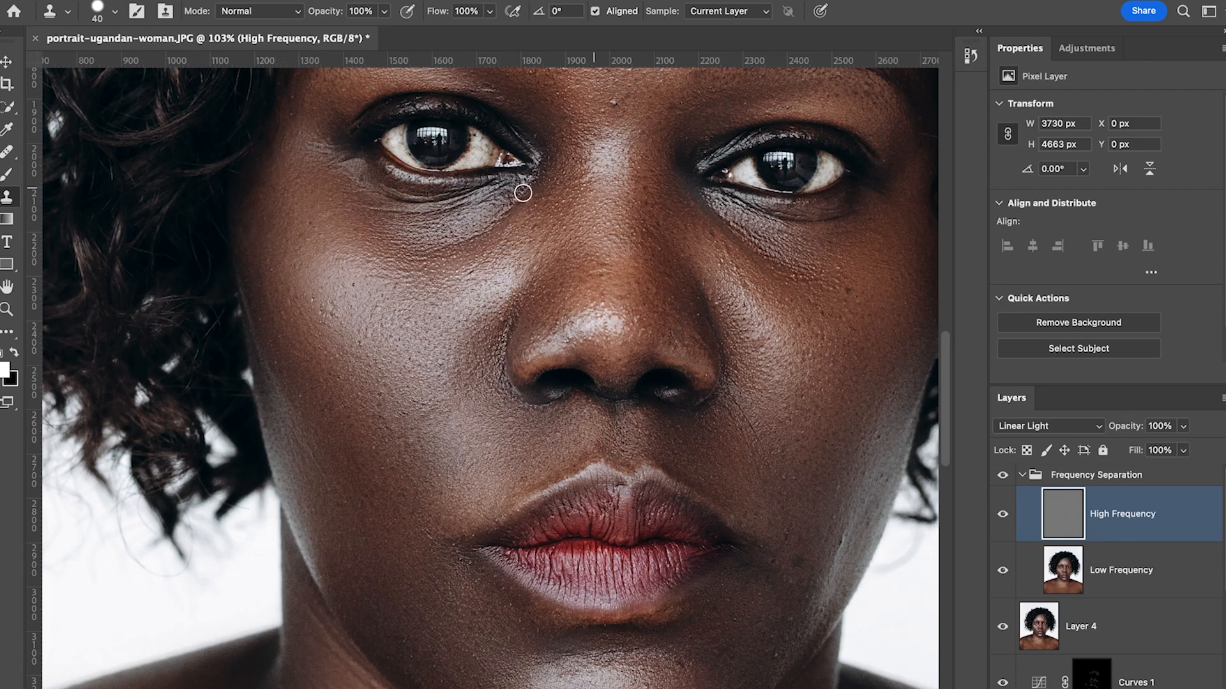
Clone smoother skin texture over the lines and bumps beneath the left-hand eye of the portrait
left_click(368, 190)
left_click(360, 181)
left_click(469, 247, "alt")
left_click_drag(502, 228, 484, 243)
left_click(526, 250, "alt")
left_click(478, 248)
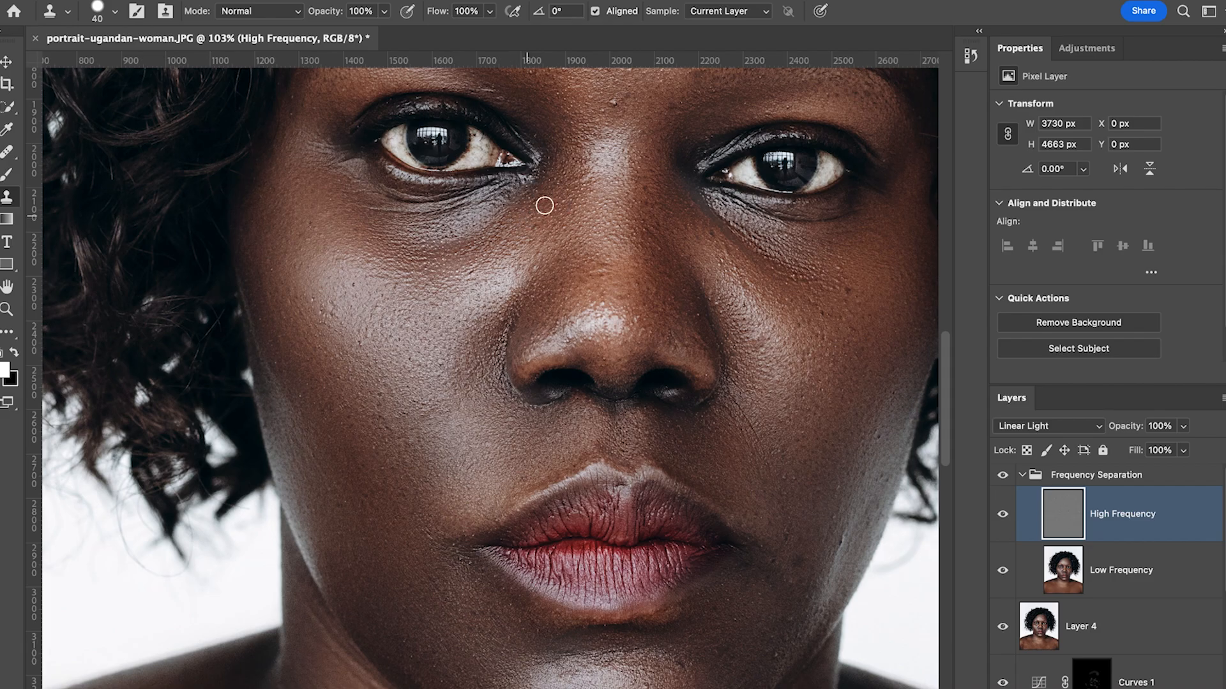
Clone clean texture over the bump between the eyebrows and along the upper bridge of the nose
left_click(499, 199, "alt")
left_click(585, 183, "alt")
left_click(613, 102)
left_click(664, 115)
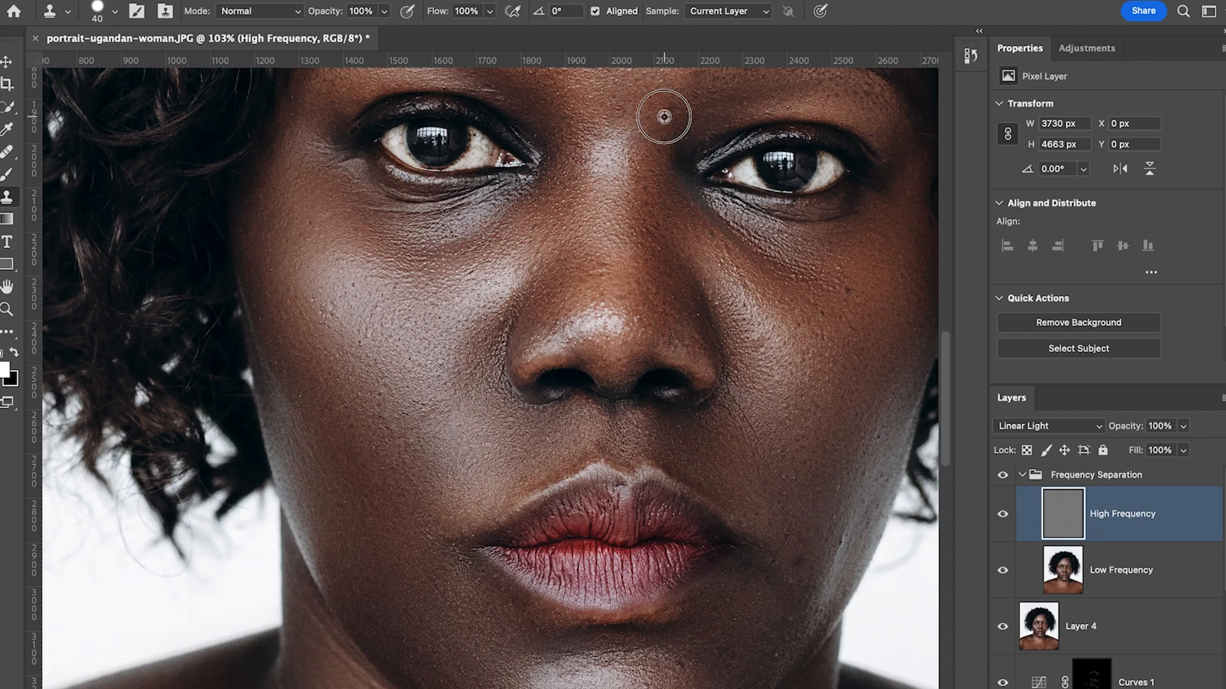
left_click(645, 190)
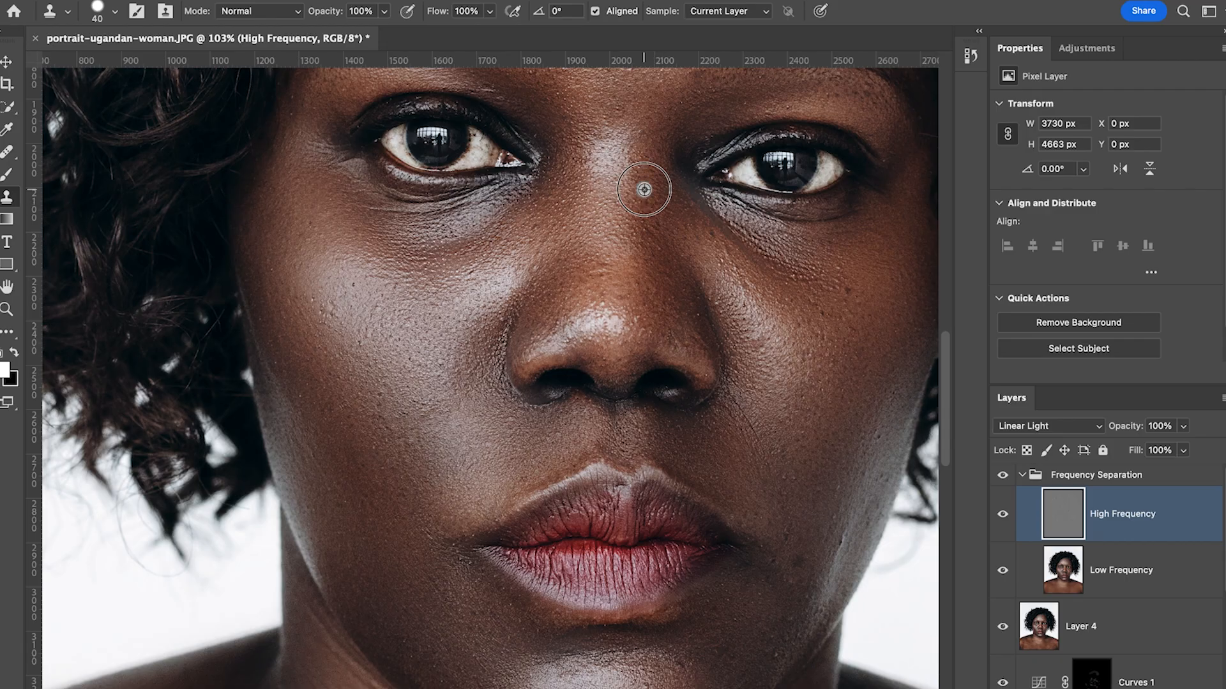
Clean up the uneven texture on the left-hand cheek and the lower nose with cloned skin
scroll(343, 311, "up", 2)
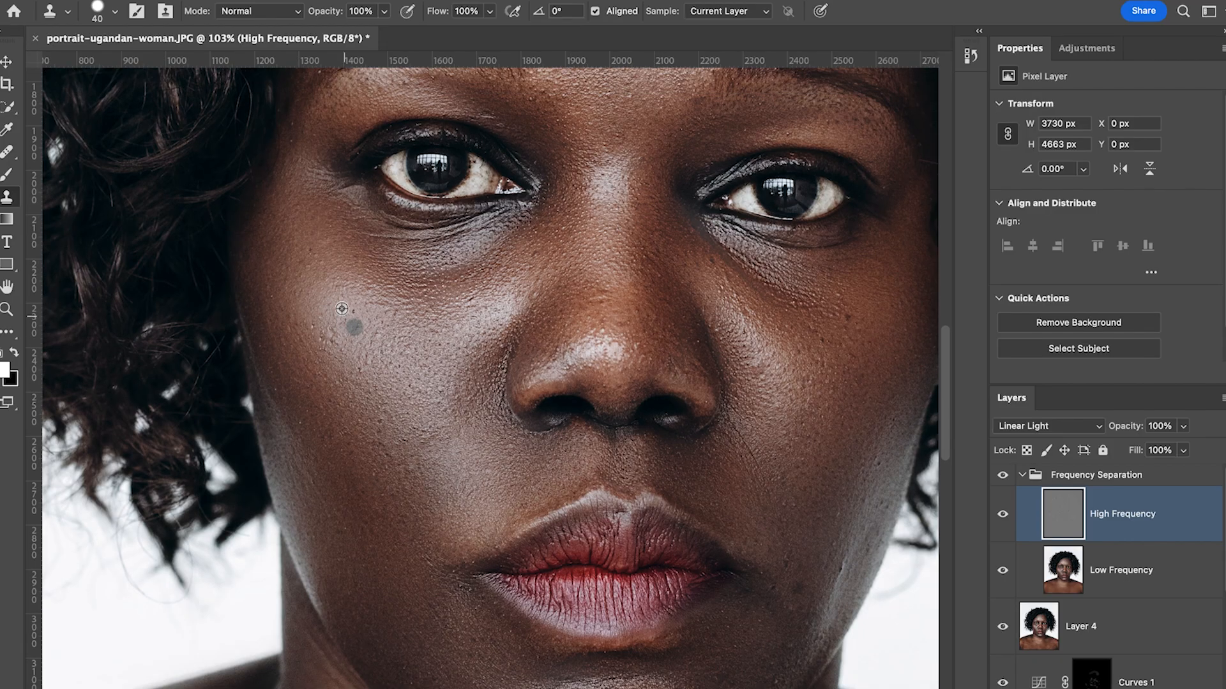
left_click(482, 322)
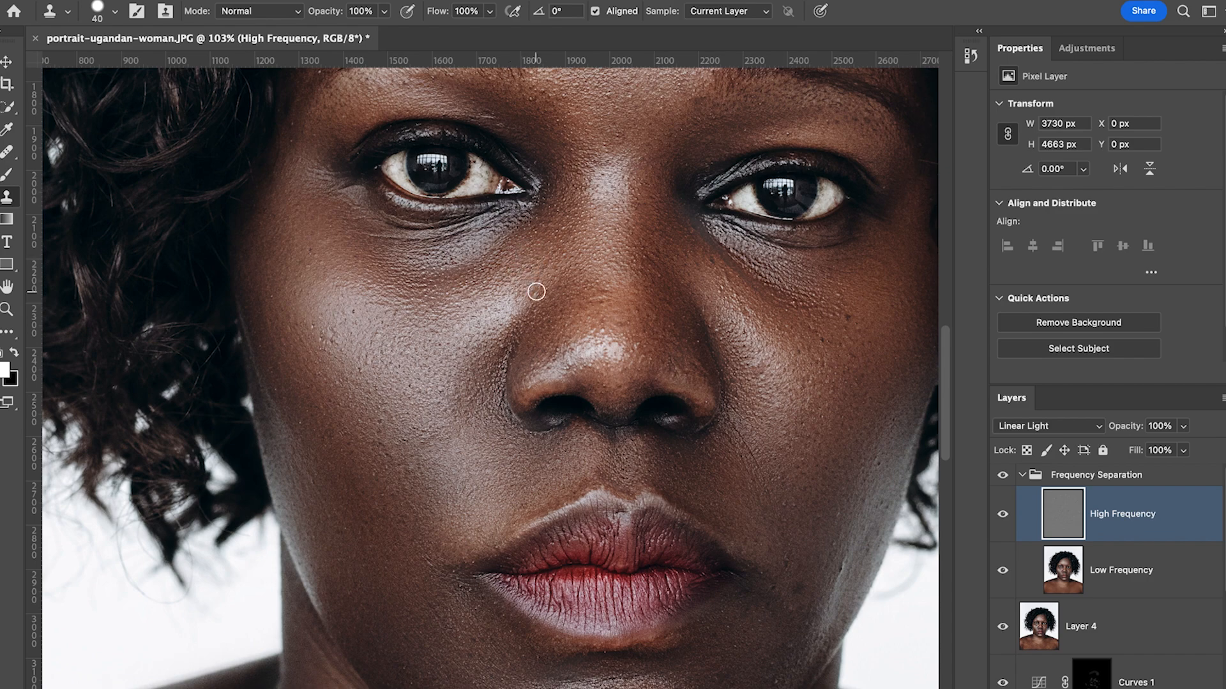
left_click(597, 312)
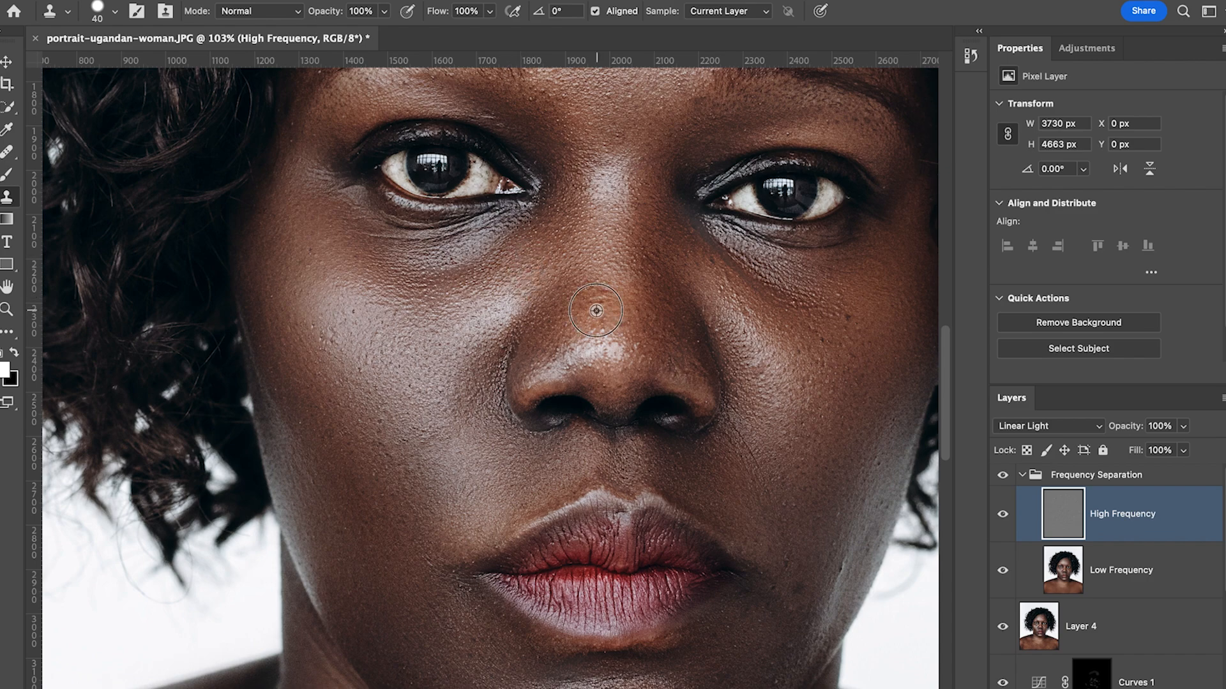
left_click(574, 349, "alt")
left_click(548, 359, "alt")
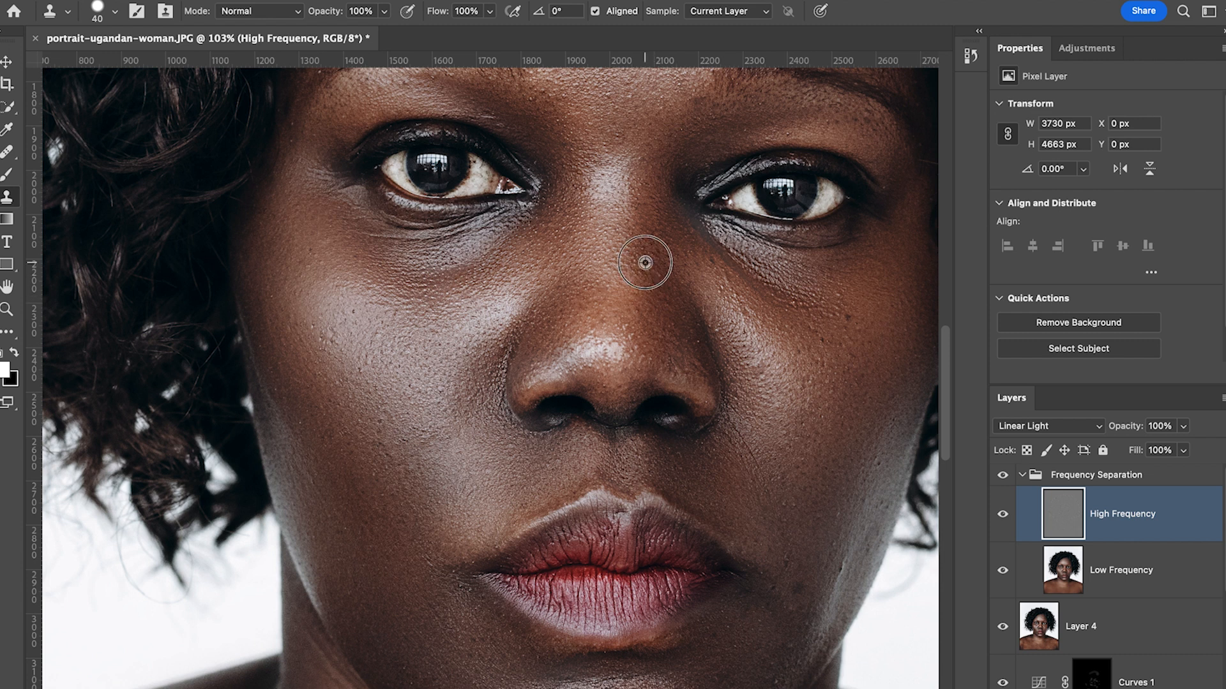
Clone sampled skin texture over the blemishes beneath the right-hand eye and on the adjoining cheek of the portrait
scroll(703, 265, "down", 1)
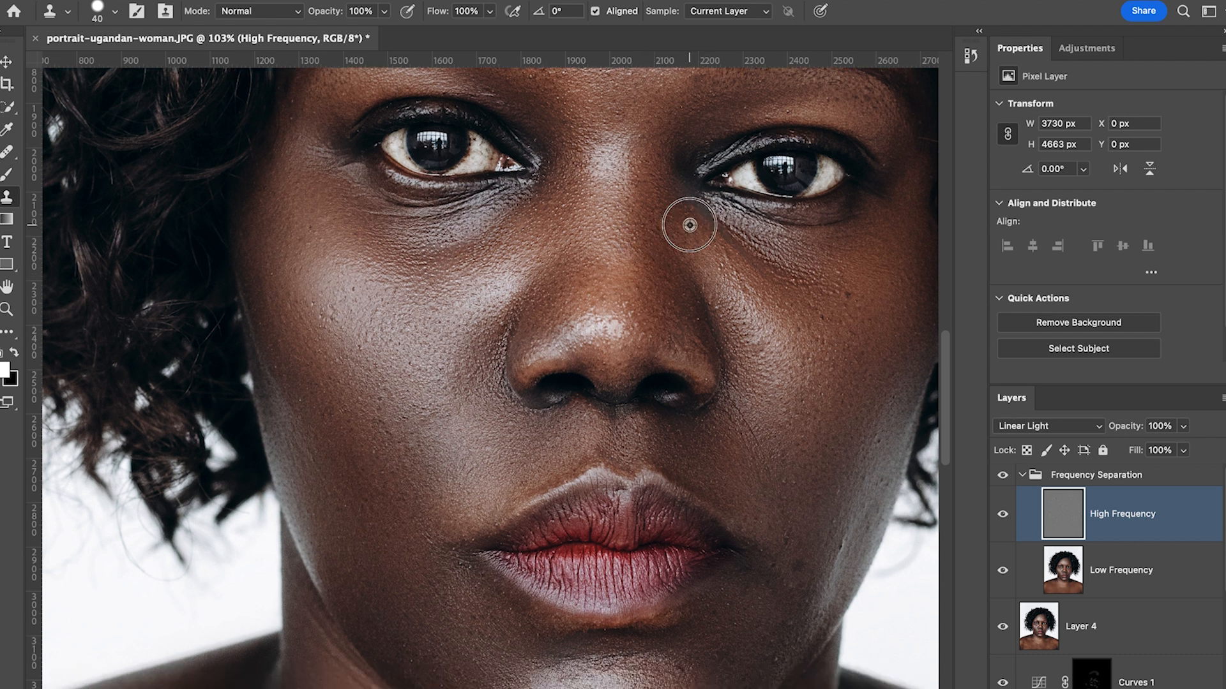
scroll(721, 252, "up", 3)
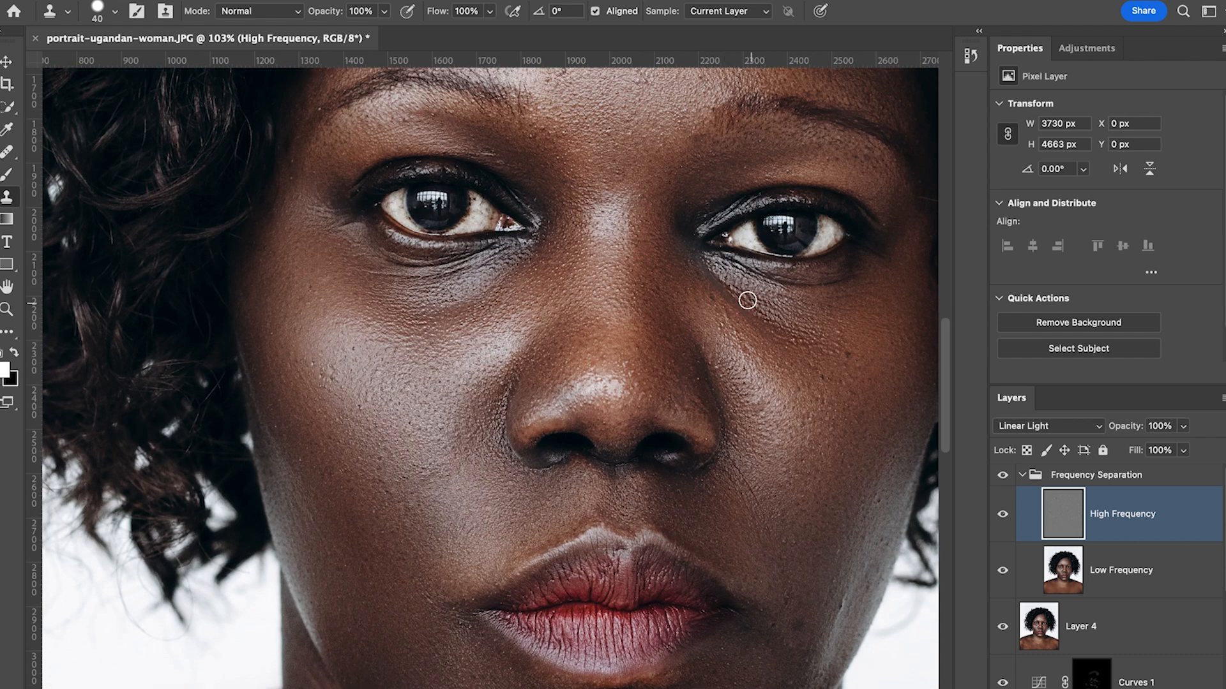
left_click(702, 296, "alt")
scroll(738, 321, "down", 3)
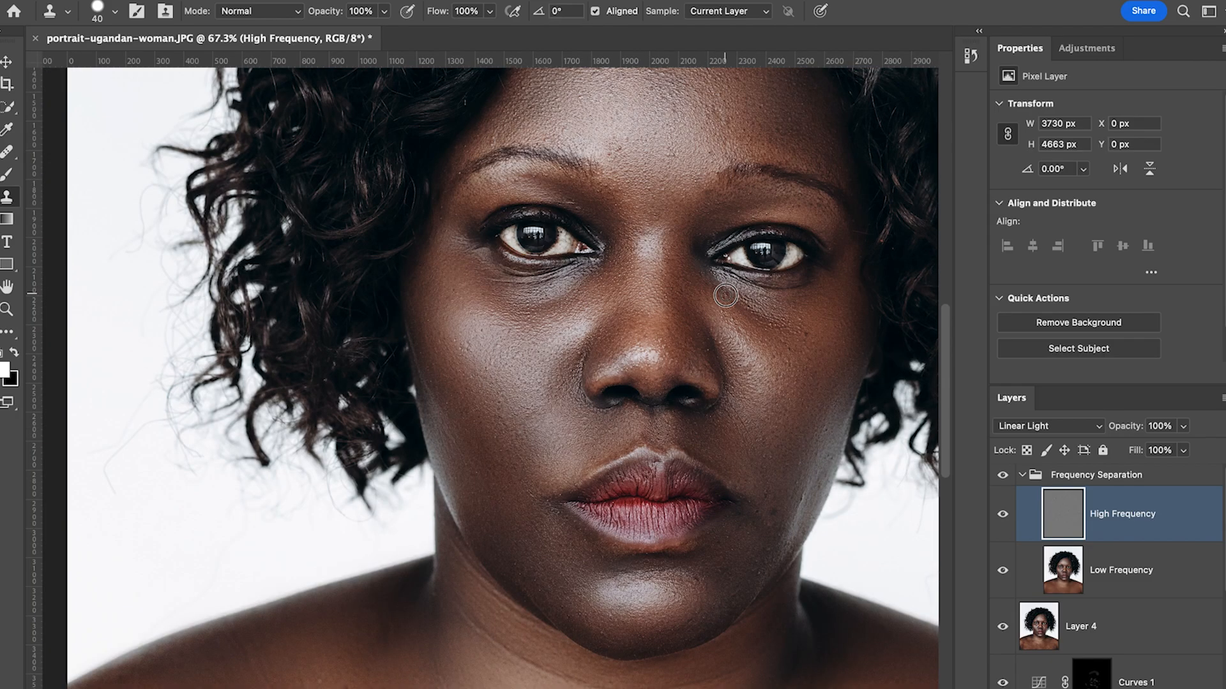
left_click(797, 329, "alt")
scroll(805, 344, "up", 2)
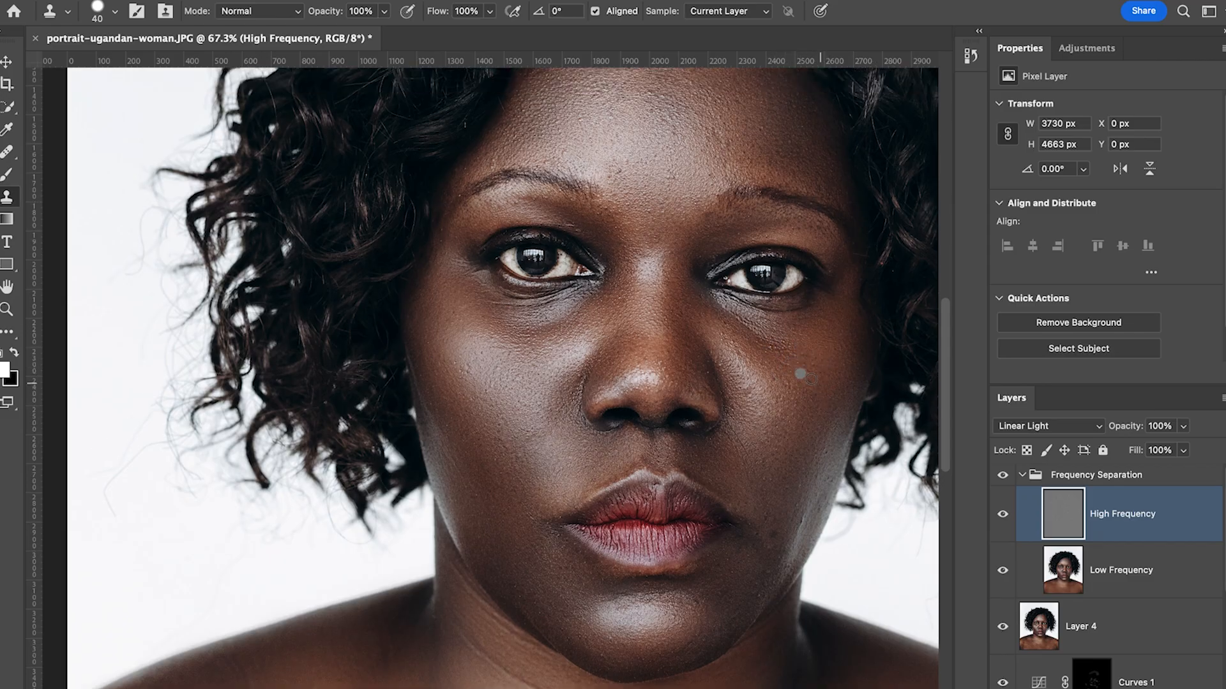
left_click_drag(752, 402, 750, 395)
Reduce the clone brush to 30 px and clone clean texture over the blemishes on the right-hand cheek and above the upper lip
scroll(688, 272, "down", 2)
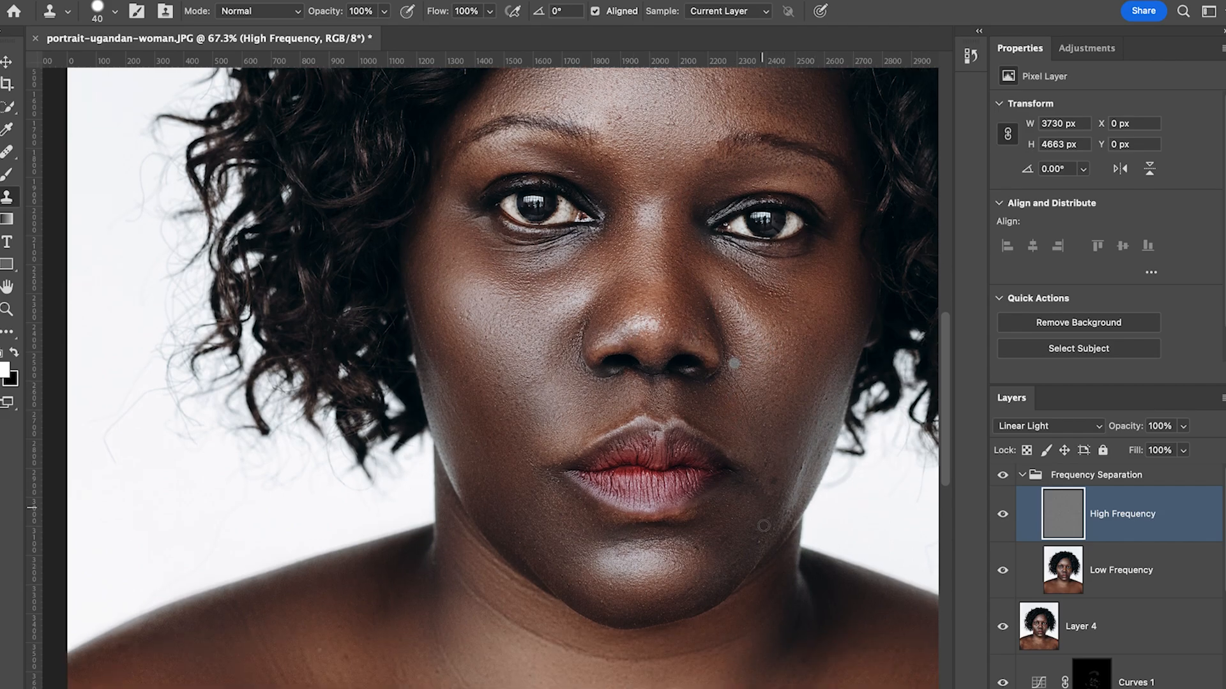
scroll(765, 528, "up", 3)
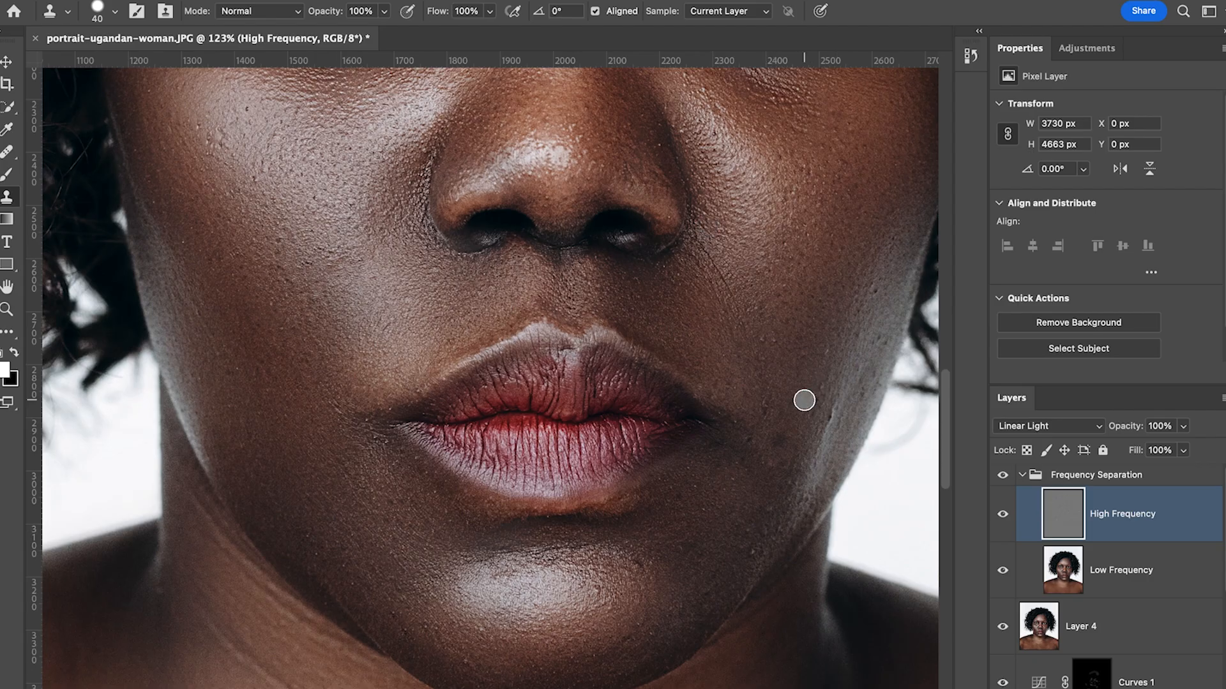
scroll(800, 398, "down", 1)
key("bracketleft")
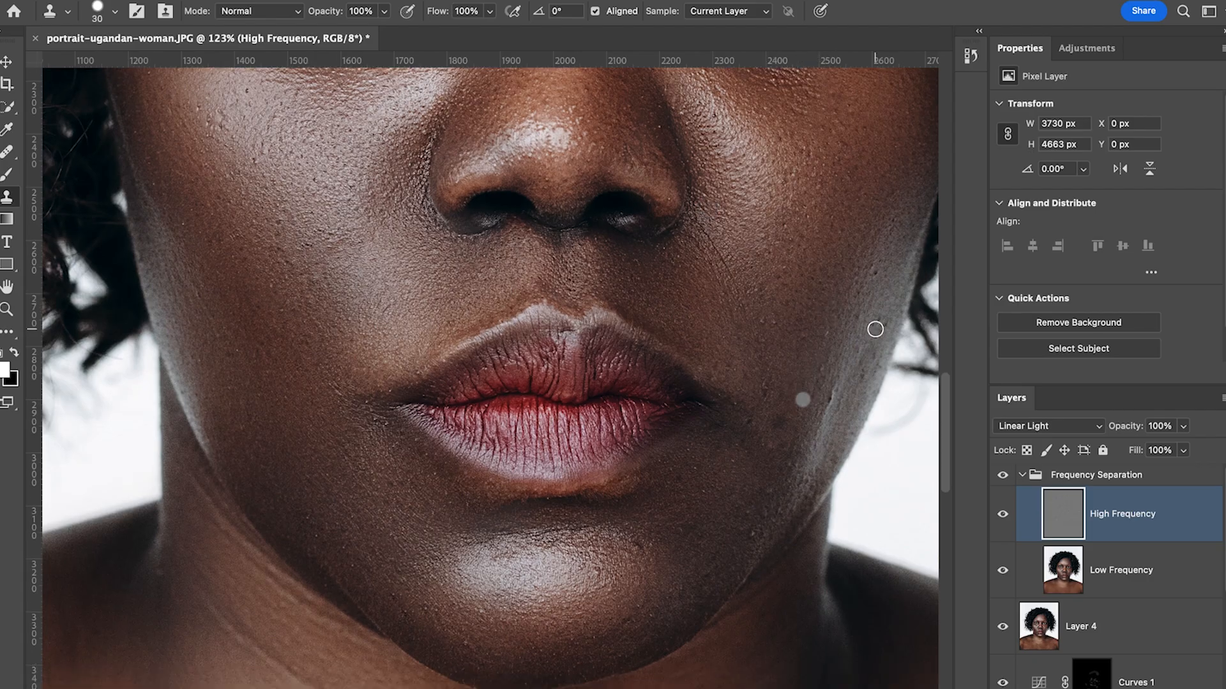
scroll(830, 346, "down", 1)
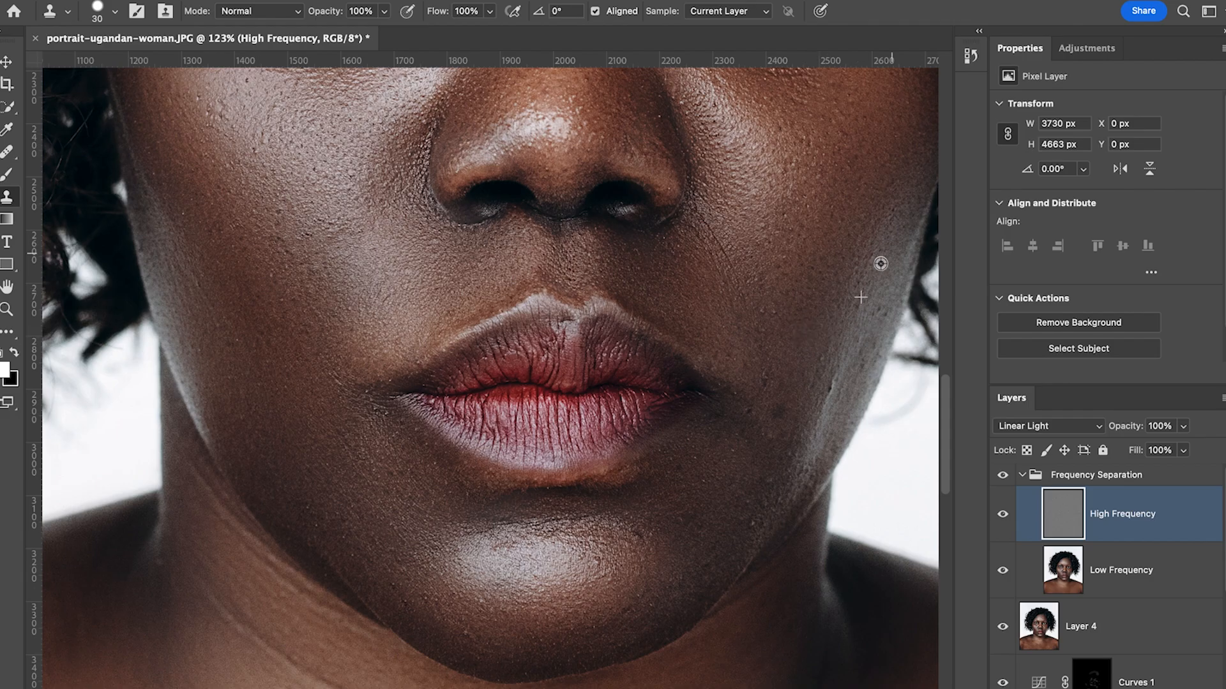
left_click(874, 262)
left_click(787, 317, "alt")
left_click(768, 313)
left_click(766, 314)
scroll(756, 322, "right", 1)
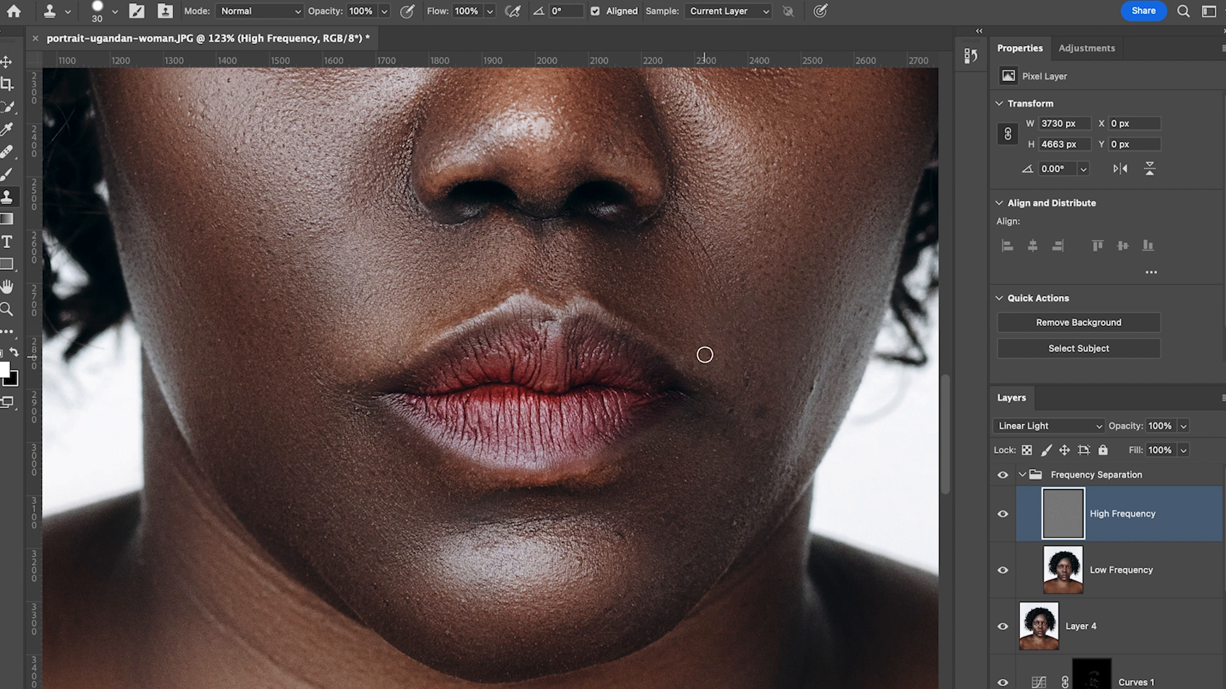
left_click(618, 250, "alt")
left_click(470, 263)
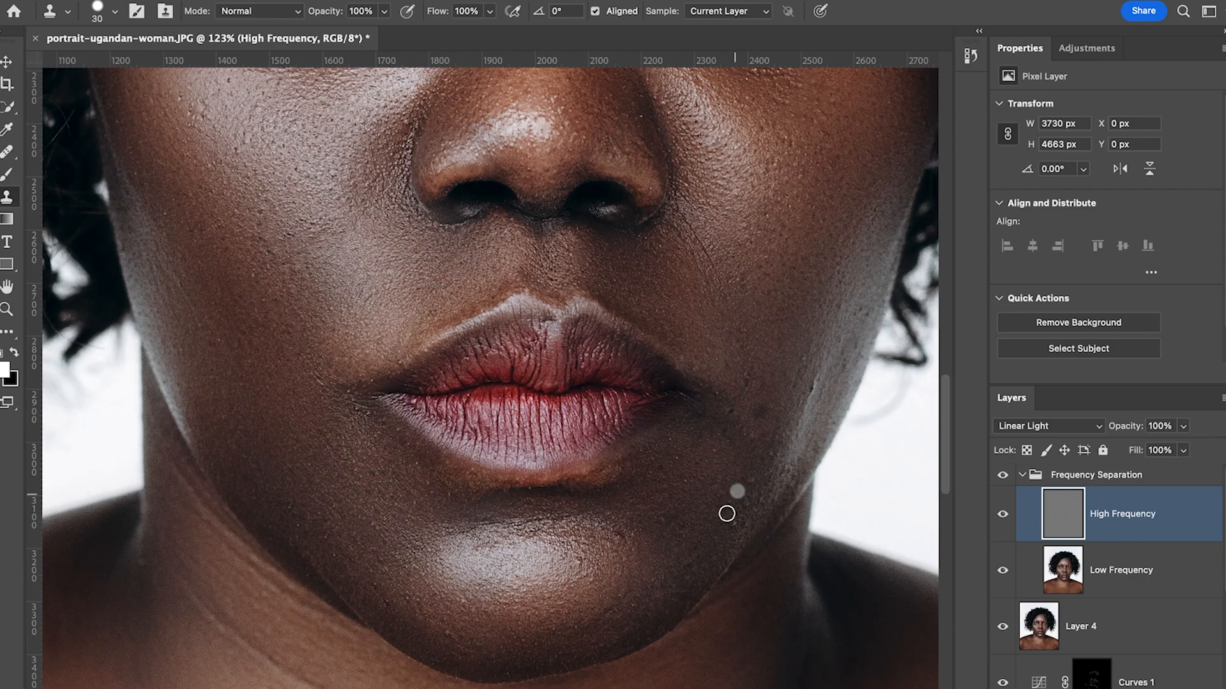
Clone sampled skin texture over the dark spots between the right-hand mouth corner and the lower jaw
left_click(684, 516, "alt")
left_click(743, 491, "alt")
left_click(738, 522, "alt")
left_click(750, 451, "alt")
left_click(733, 407)
left_click(732, 409, "alt")
left_click(749, 392)
left_click(750, 377, "alt")
Clone clean texture over the bumps along the outer edge of the lower right-hand cheek
left_click(791, 410)
left_click(773, 394, "alt")
left_click(810, 405, "alt")
left_click(814, 381)
left_click(815, 366)
left_click(814, 369)
left_click(809, 371, "alt")
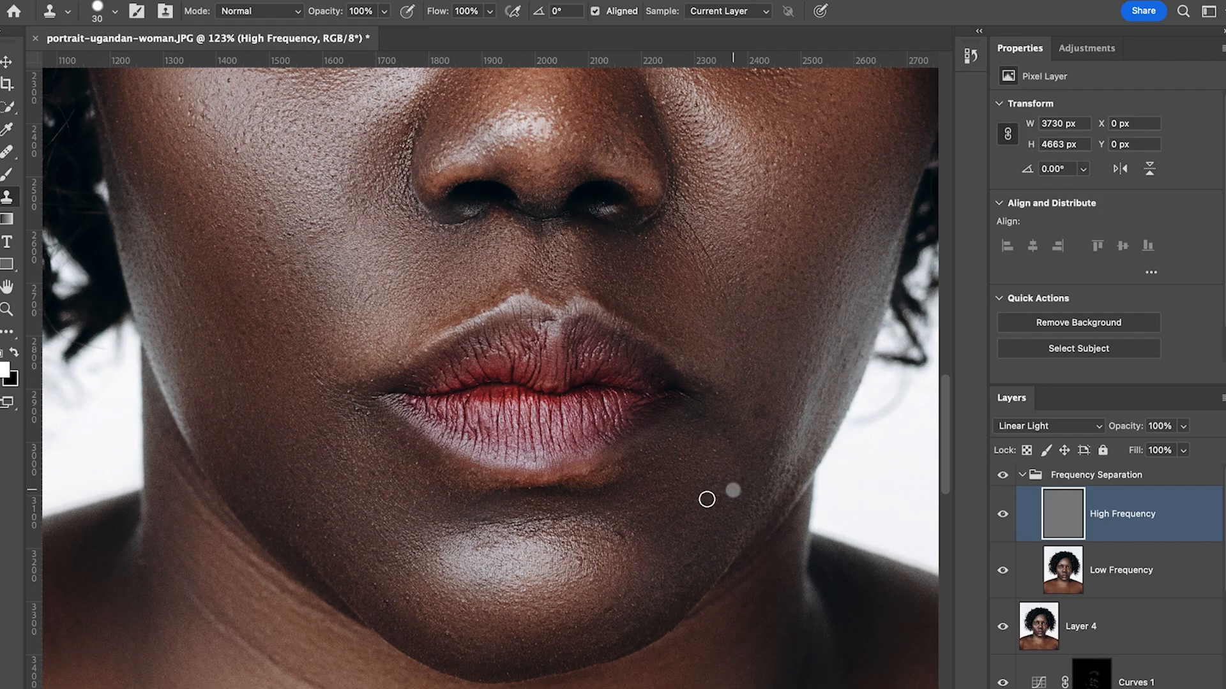
Clone clean skin over the marks on the chin and beside the left-hand corner of the mouth
left_click(619, 540, "alt")
left_click(470, 629)
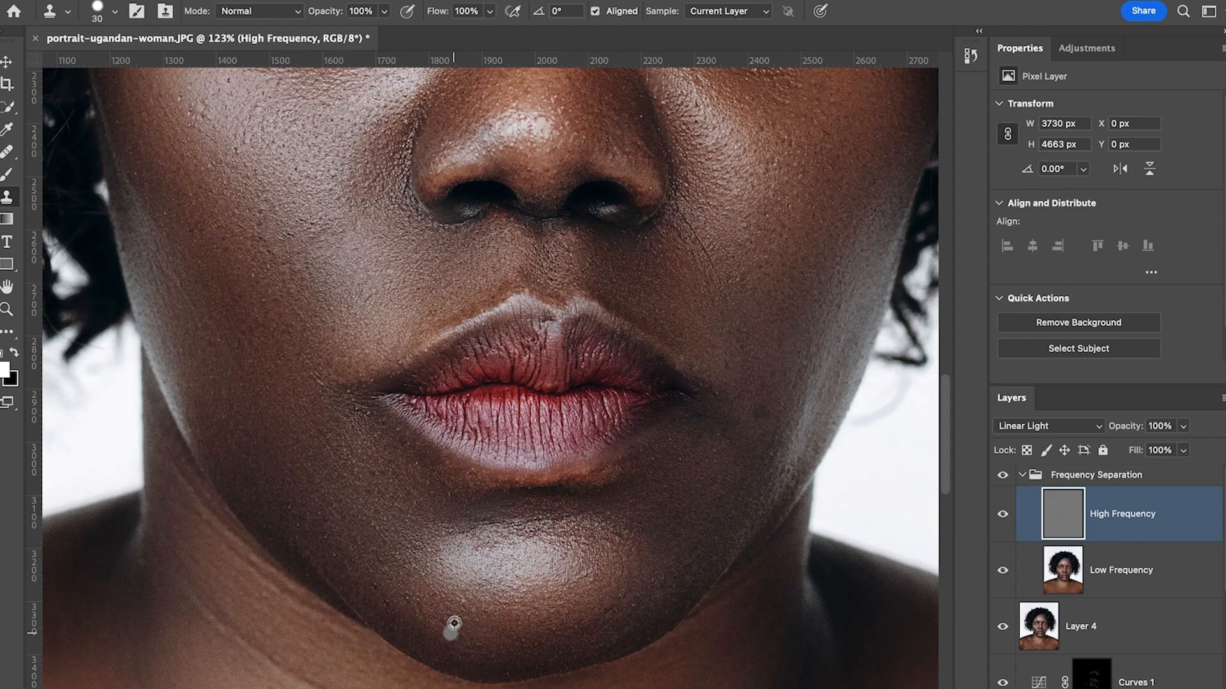
left_click(383, 605)
left_click(460, 610)
left_click(366, 419)
left_click(351, 412)
mouse_move(341, 395)
left_mouse_down()
mouse_move(404, 360)
mouse_move(377, 429)
mouse_move(349, 416)
left_mouse_up()
left_click(377, 430, "alt")
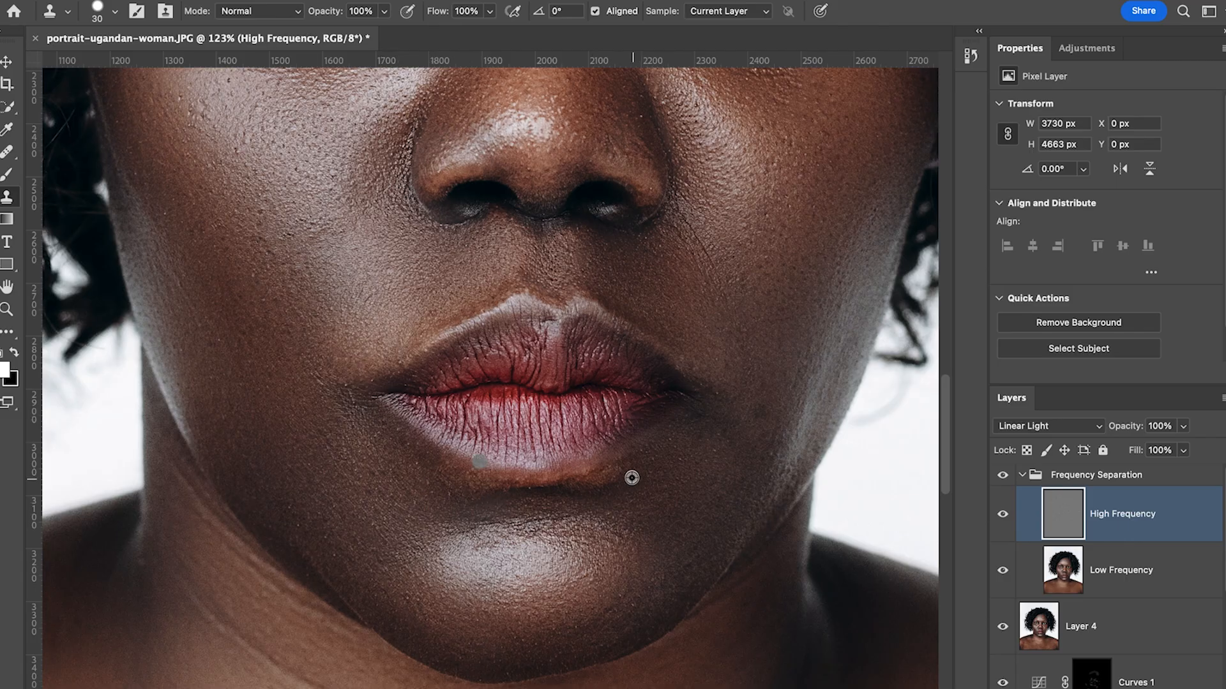
Clone clean texture over the stray marks beneath and along the left-hand eyebrow
scroll(636, 469, "down", 1)
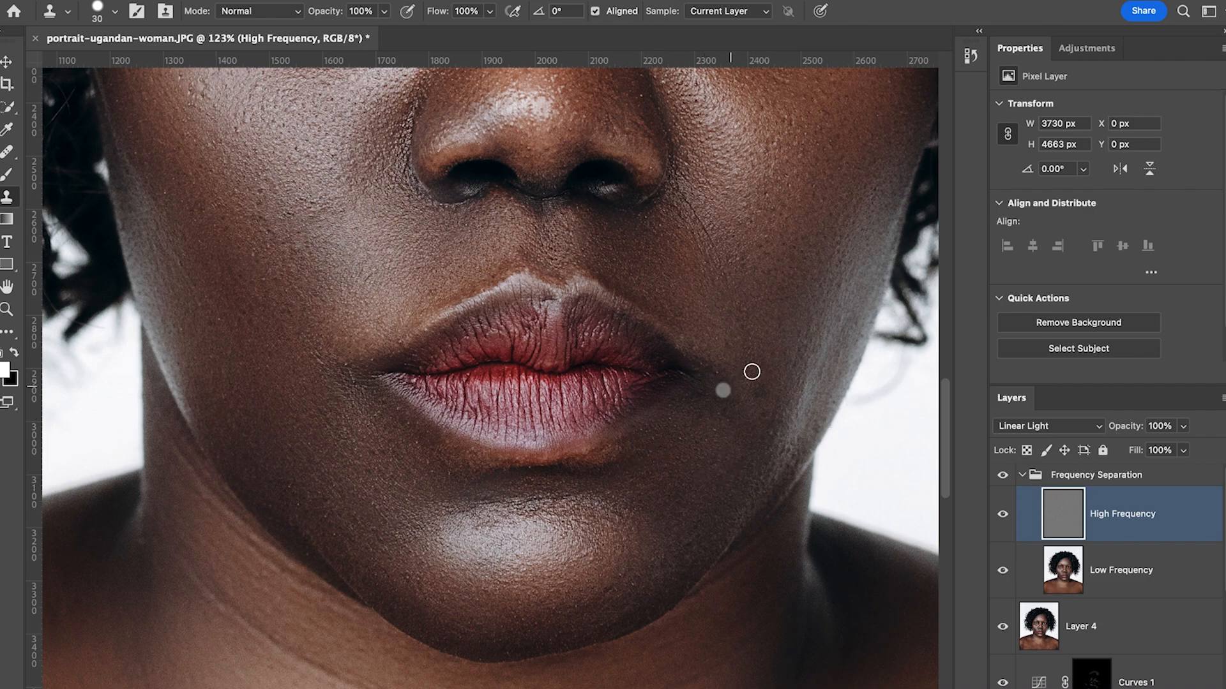
key("space")
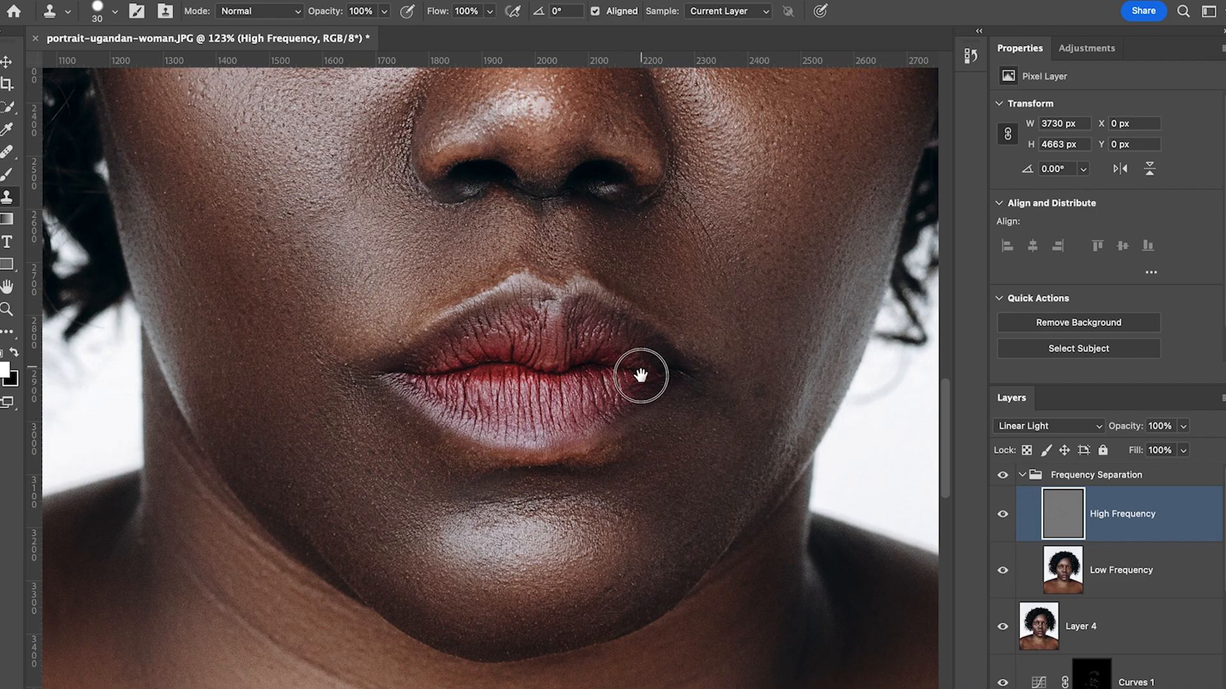
key("ctrl+minus")
key("ctrl+minus")
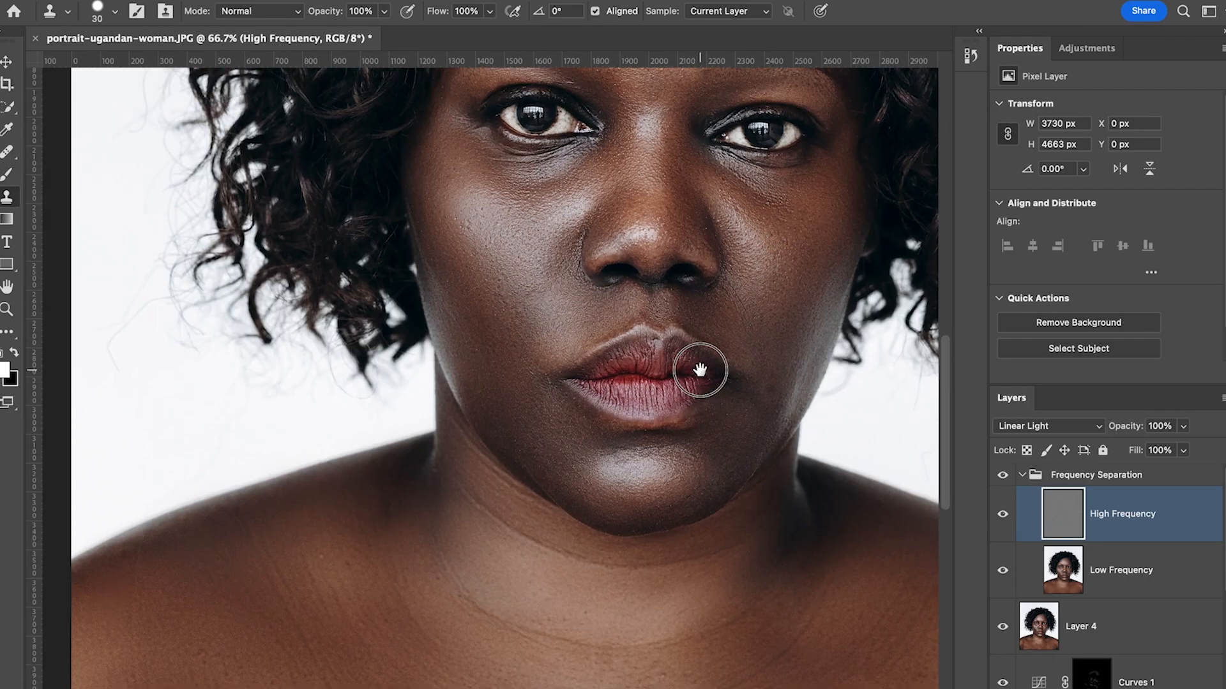
scroll(698, 371, "up", 5)
scroll(691, 397, "up", 6)
scroll(686, 396, "right", 2)
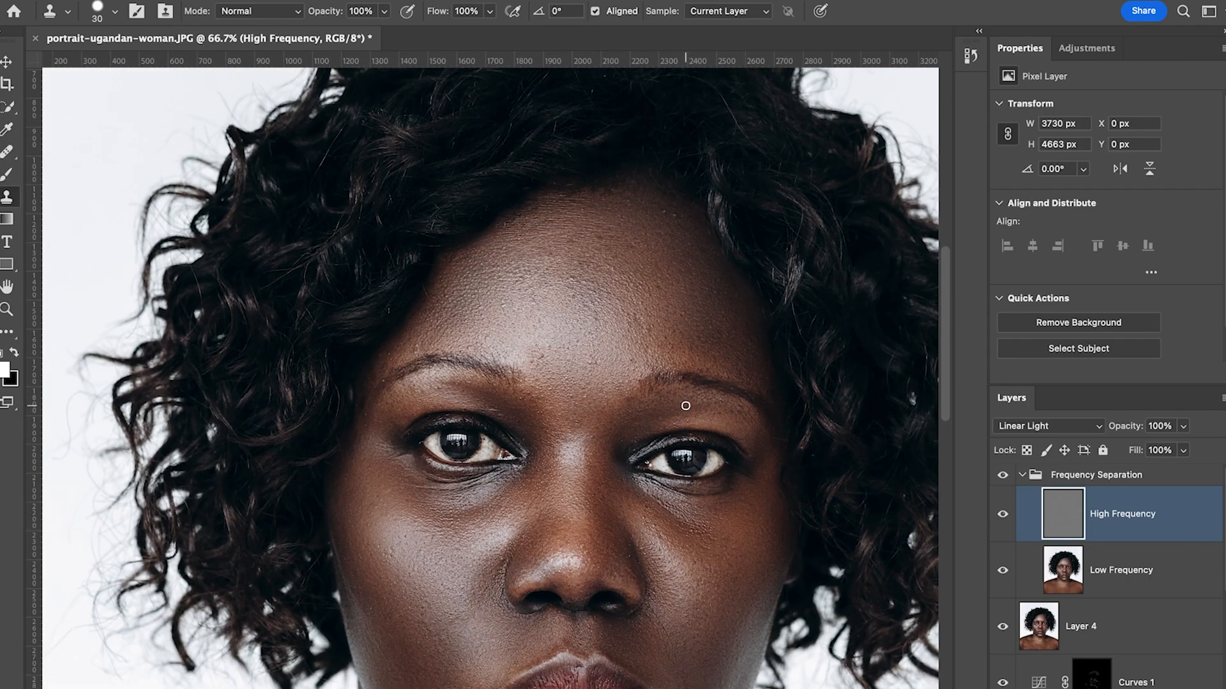
scroll(676, 454, "up", 3)
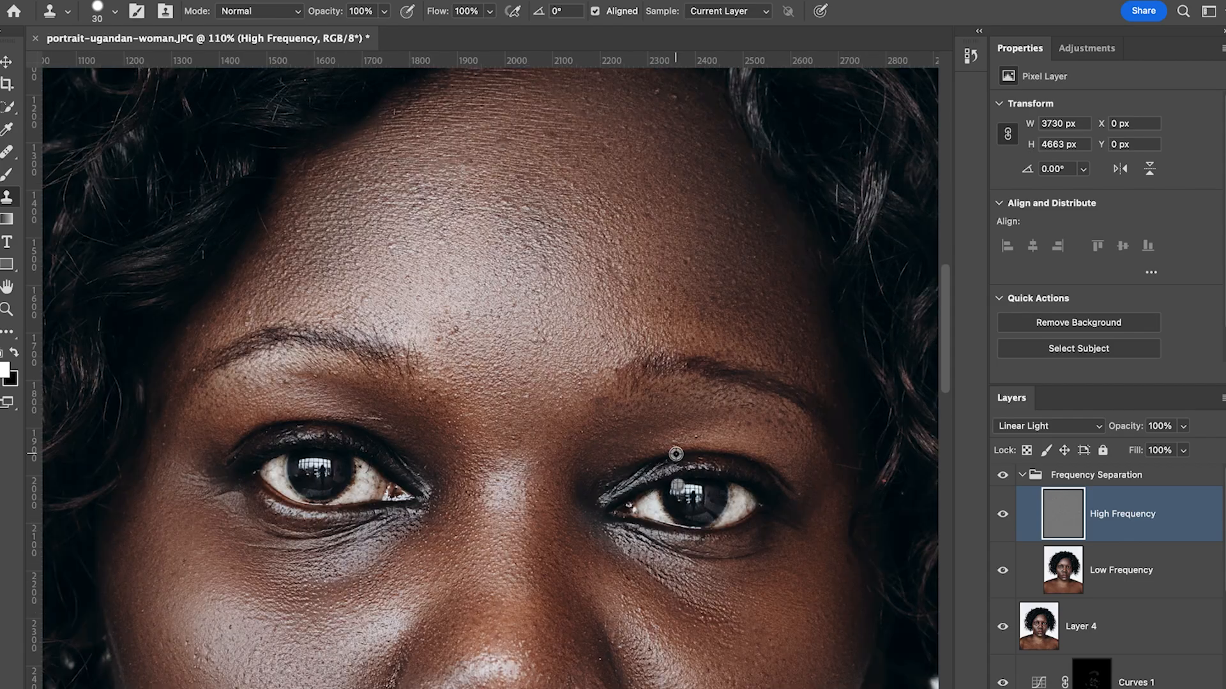
scroll(666, 282, "down", 1)
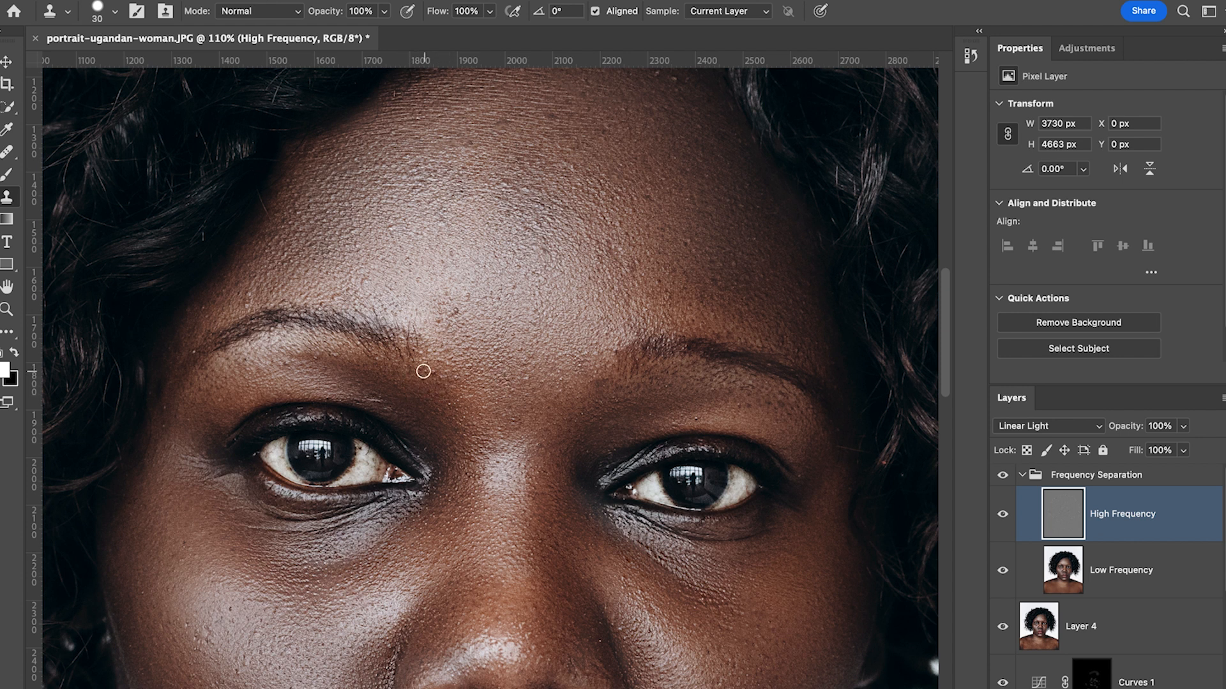
left_click(315, 364, "alt")
left_click(297, 366)
scroll(262, 272, "up", 1)
left_click(340, 306)
scroll(337, 317, "down", 1)
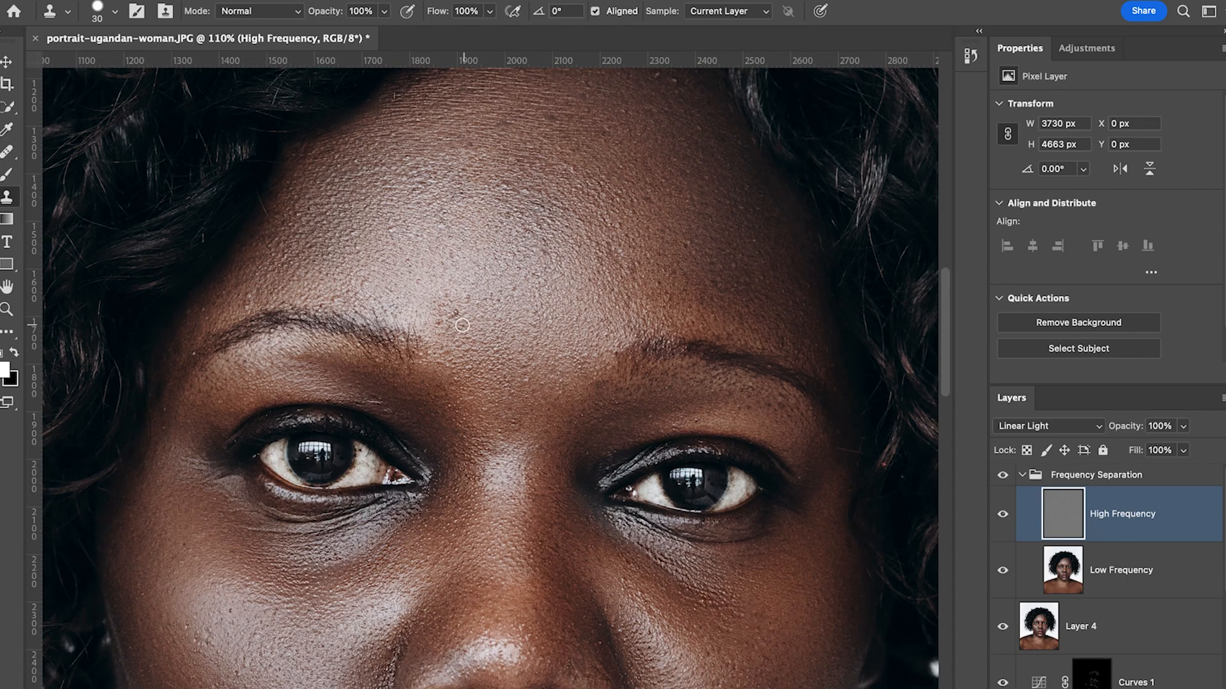
Clone sampled texture over the spots just beside the inner end of the left-hand eyebrow
left_click(458, 320)
left_click(441, 321)
left_click(447, 306, "alt")
left_click(459, 312)
Clone clean texture over the blemishes on the right-hand side and upper middle of the forehead
left_click(721, 240, "alt")
left_click(695, 241)
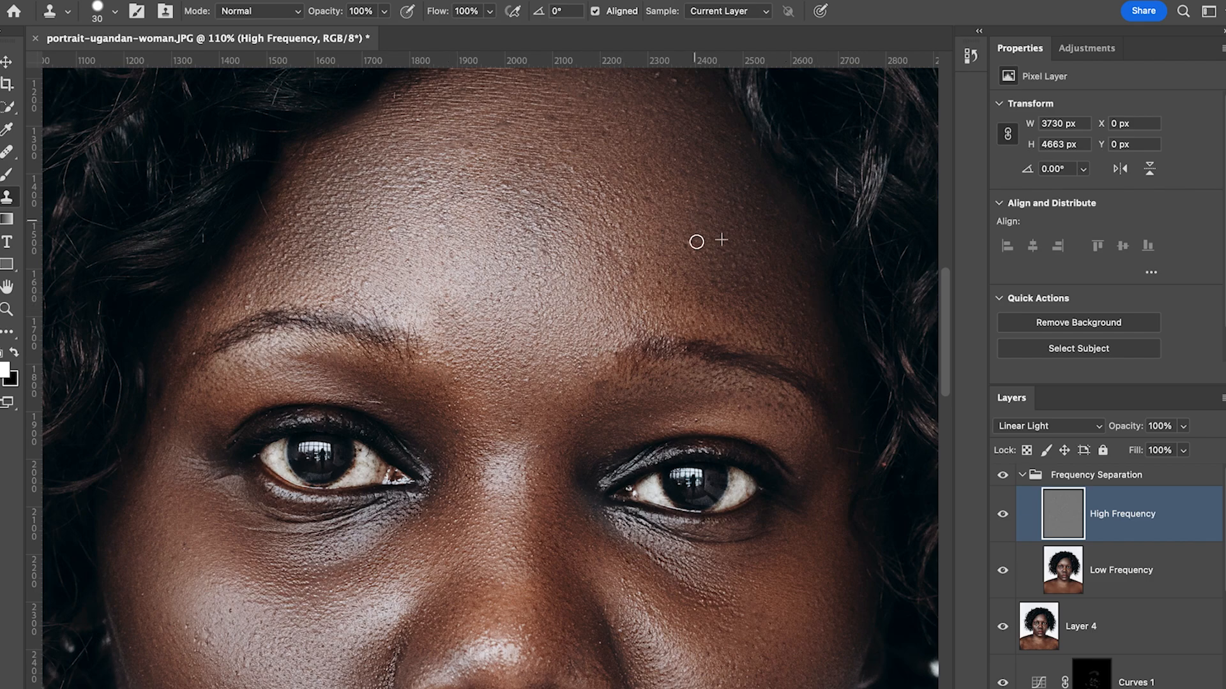
left_click(687, 245)
left_click(759, 270, "alt")
left_click(743, 276)
left_click(790, 260)
left_click(672, 293, "alt")
left_click_drag(657, 294, 659, 284)
left_click(584, 123)
left_click(554, 114)
scroll(510, 119, "down", 2)
scroll(509, 120, "left", 2)
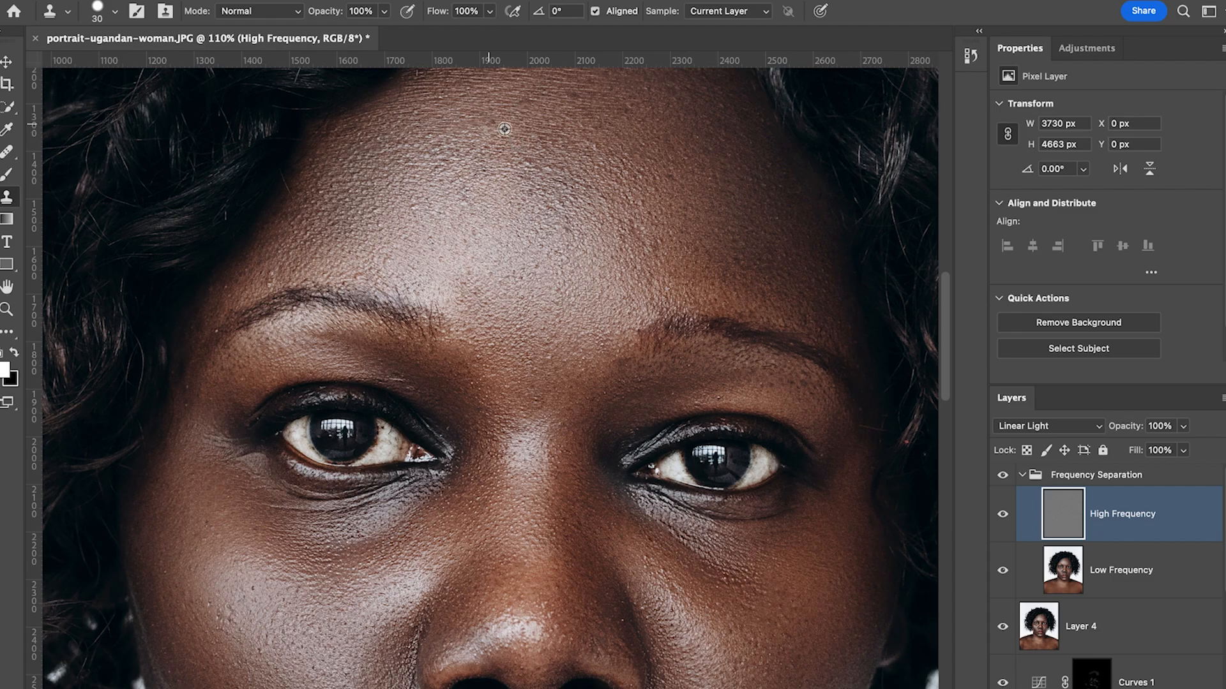
Examine the whole portrait from a distance to judge the skin retouching on the face
key("super+minus")
key("super+minus")
key("super+minus")
key("super+minus")
key("super+minus")
key("super+minus")
key("super+minus")
key("super+minus")
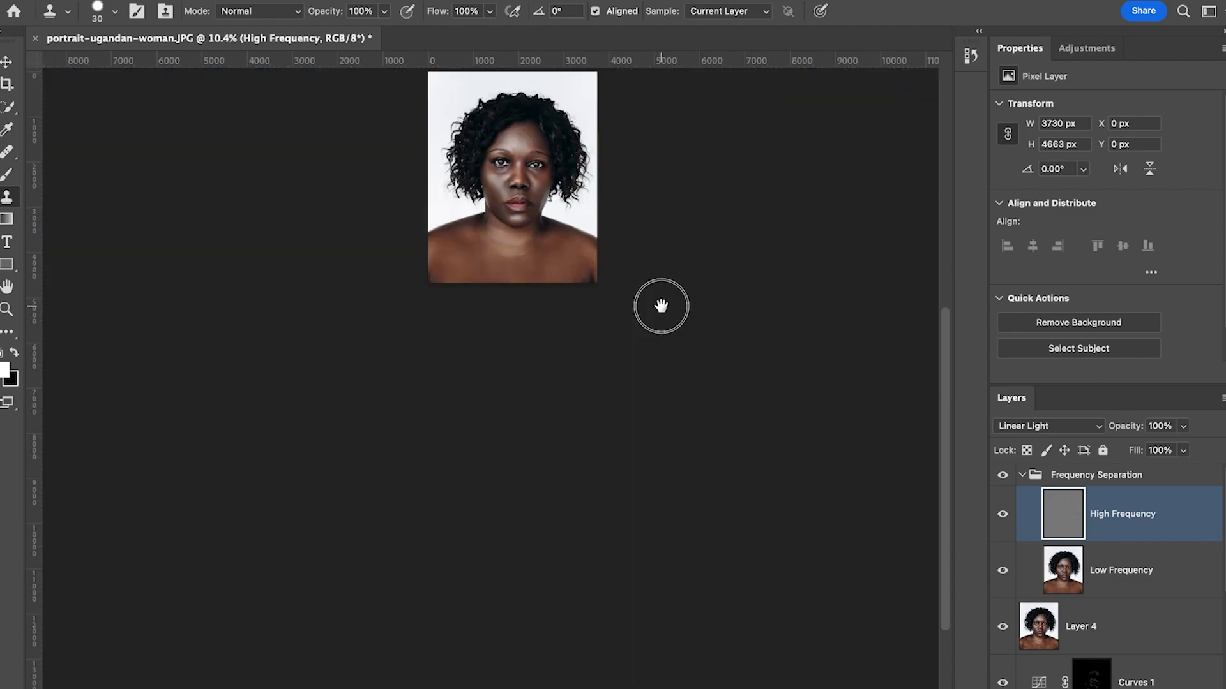
scroll(478, 291, "up", 1)
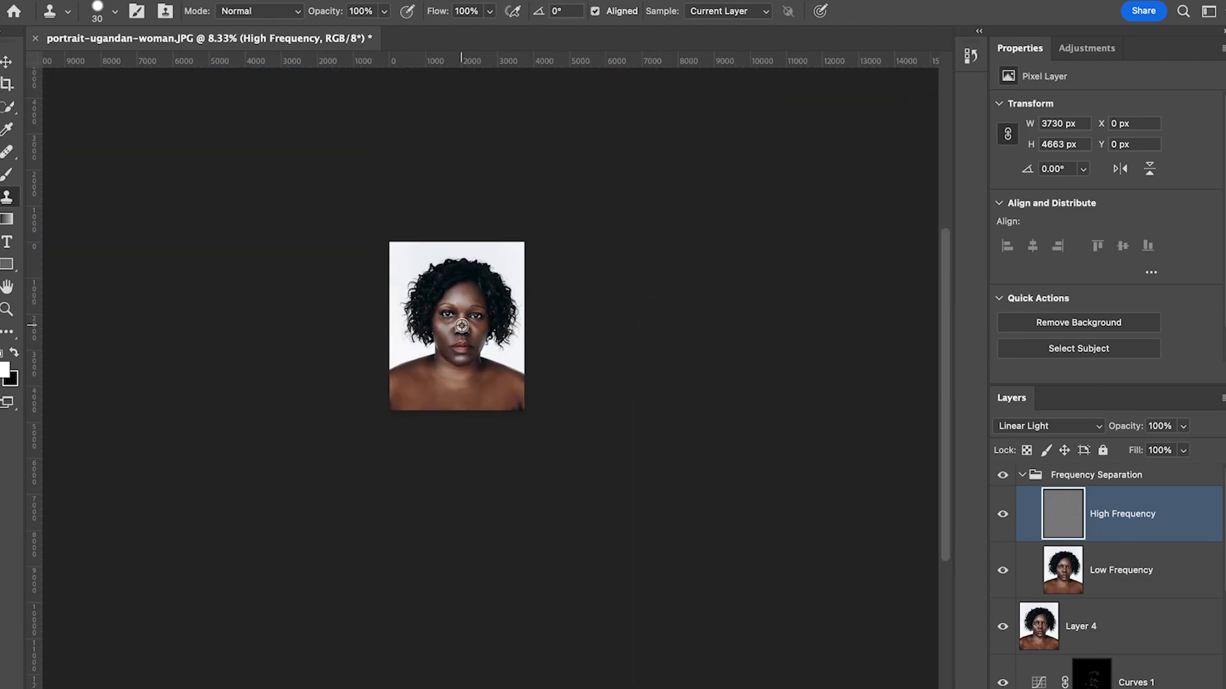
scroll(461, 326, "up", 4)
scroll(459, 278, "up", 3)
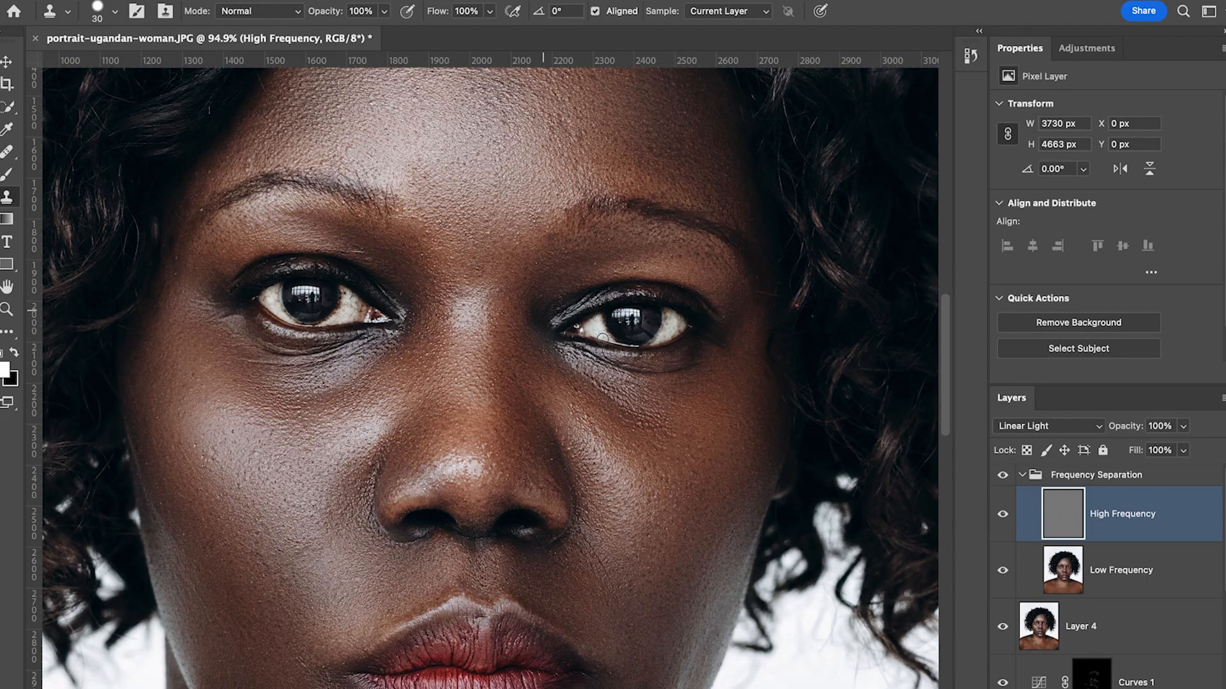
Enlarge the clone brush to 35 px and clone clean texture over the spots on the upper forehead near the hairline
scroll(570, 260, "up", 5)
scroll(570, 260, "left", 2)
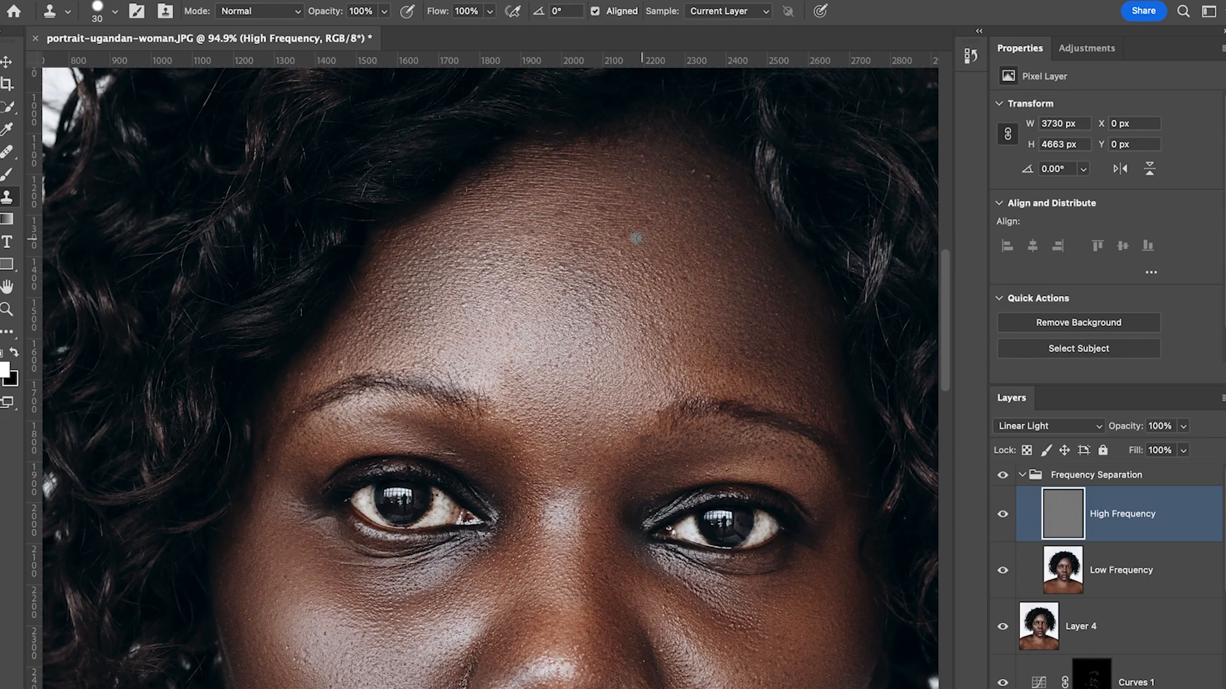
scroll(709, 191, "up", 1)
scroll(702, 204, "down", 1)
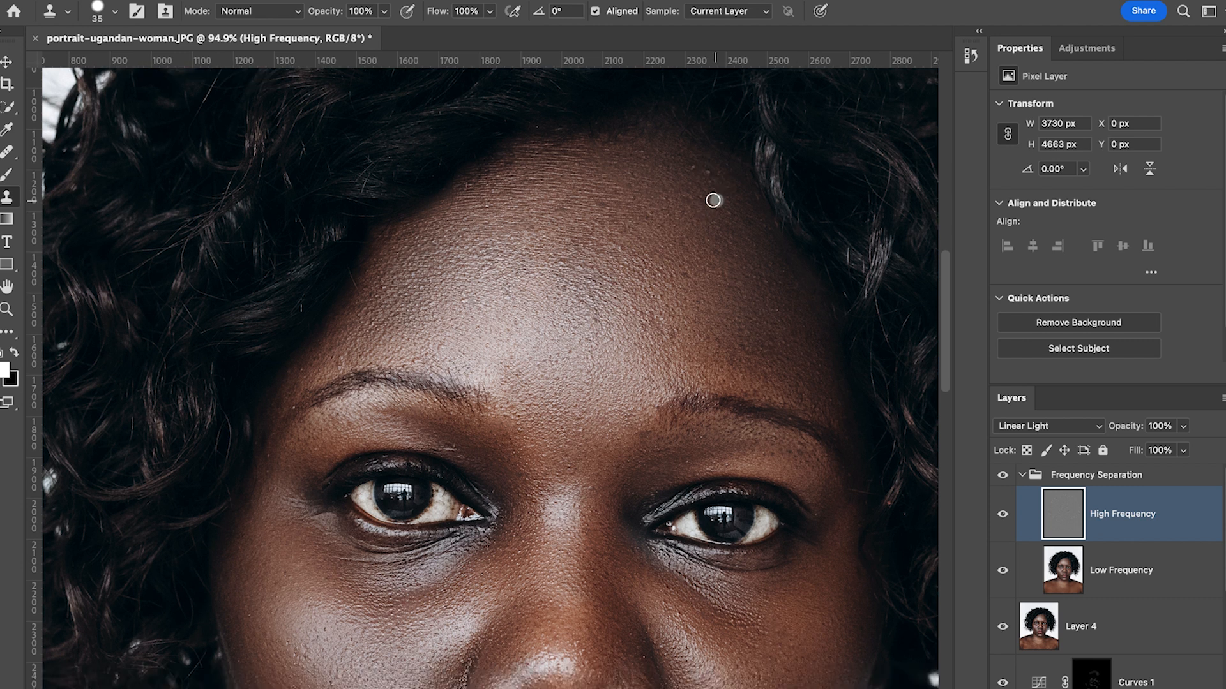
left_click(710, 194, "alt")
left_click_drag(716, 184, 705, 186)
mouse_move(613, 183)
left_mouse_down()
mouse_move(632, 192)
mouse_move(579, 165)
left_mouse_up()
left_click(623, 173, "alt")
Clone sampled texture over the marks along the right-hand hairline and temple
left_click(764, 260, "alt")
left_click(771, 238)
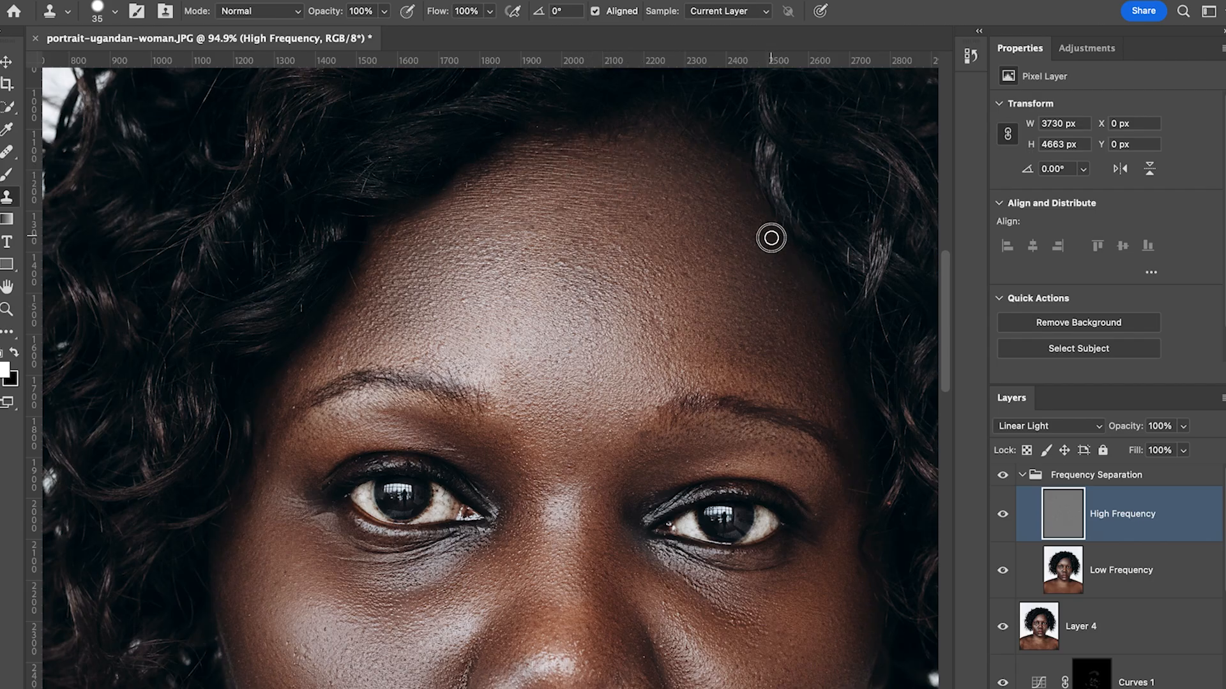
left_click(812, 316)
left_click(790, 271, "alt")
left_click(796, 286, "alt")
left_click(538, 277, "alt")
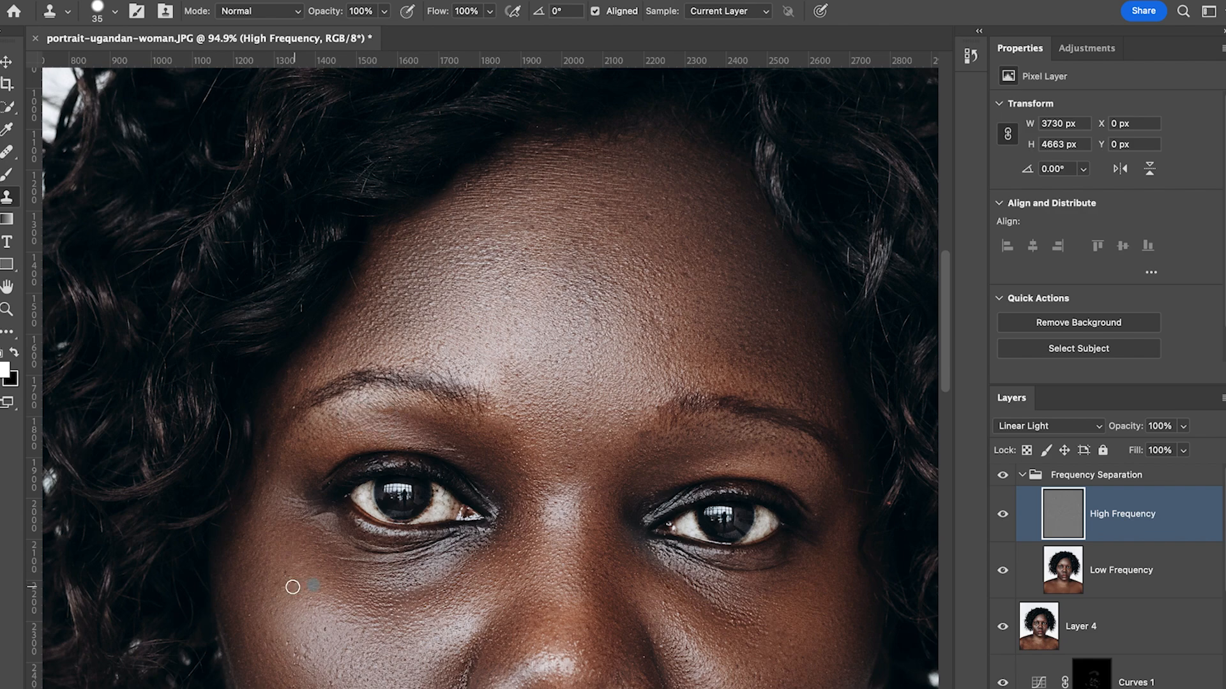
Clone clean texture over the marks on both upper cheeks and beneath the outer end of the right-hand eyebrow
left_click(284, 573, "alt")
left_click_drag(292, 580, 276, 583)
left_click(668, 589, "alt")
left_click(773, 631, "alt")
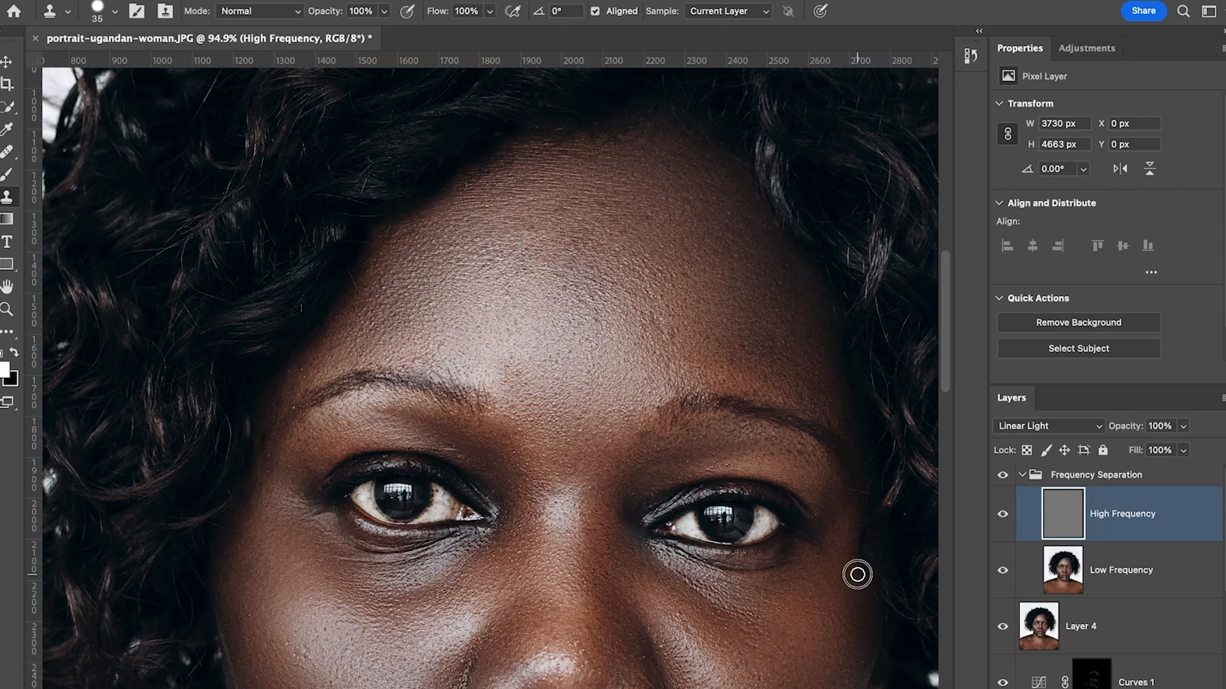
left_click(779, 464, "alt")
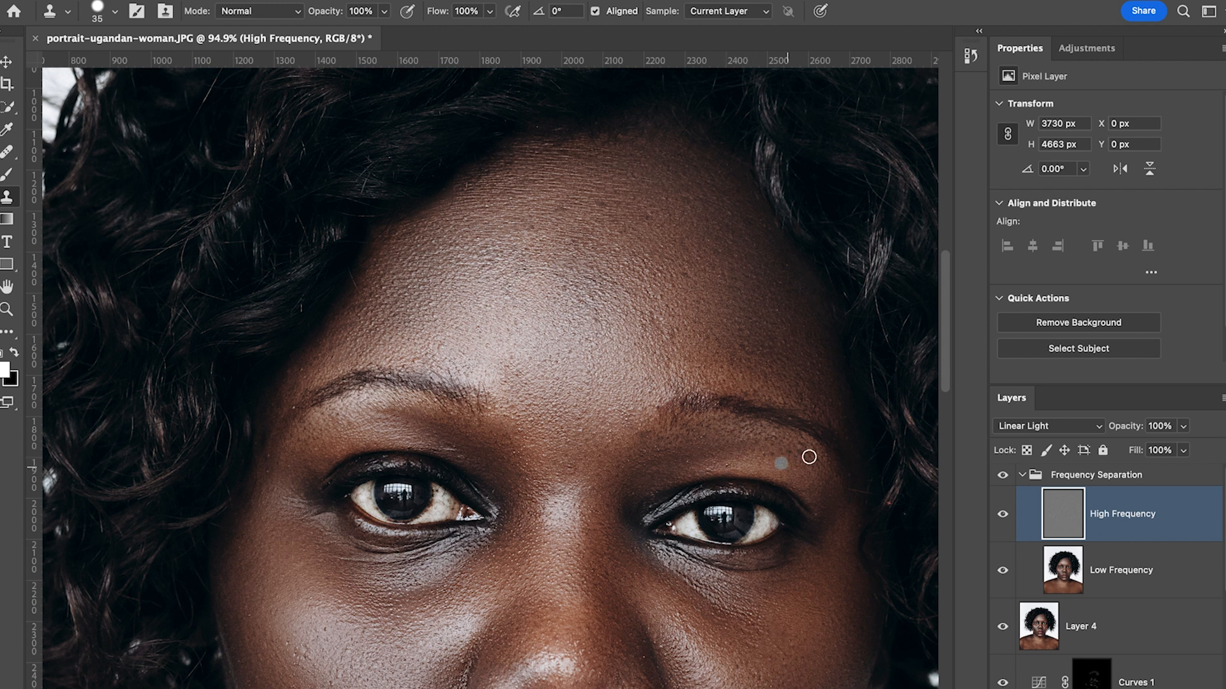
left_click_drag(772, 453, 798, 454)
Clone sampled texture over the remaining uneven spots from the middle of the forehead up to the hairline
scroll(562, 212, "down", 1)
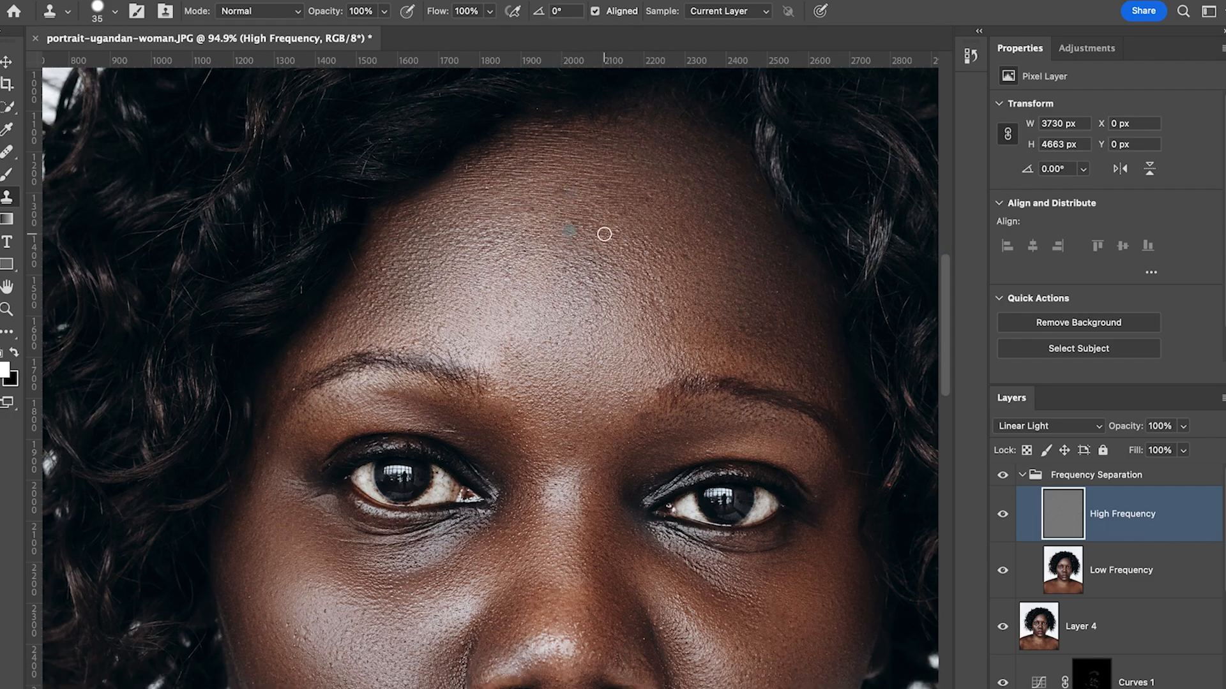
left_click(534, 222, "alt")
left_click(603, 199)
left_click(571, 139)
Clone clean skin over the mark beside the right-hand corner of the mouth
scroll(744, 318, "down", 1)
scroll(744, 317, "down", 12)
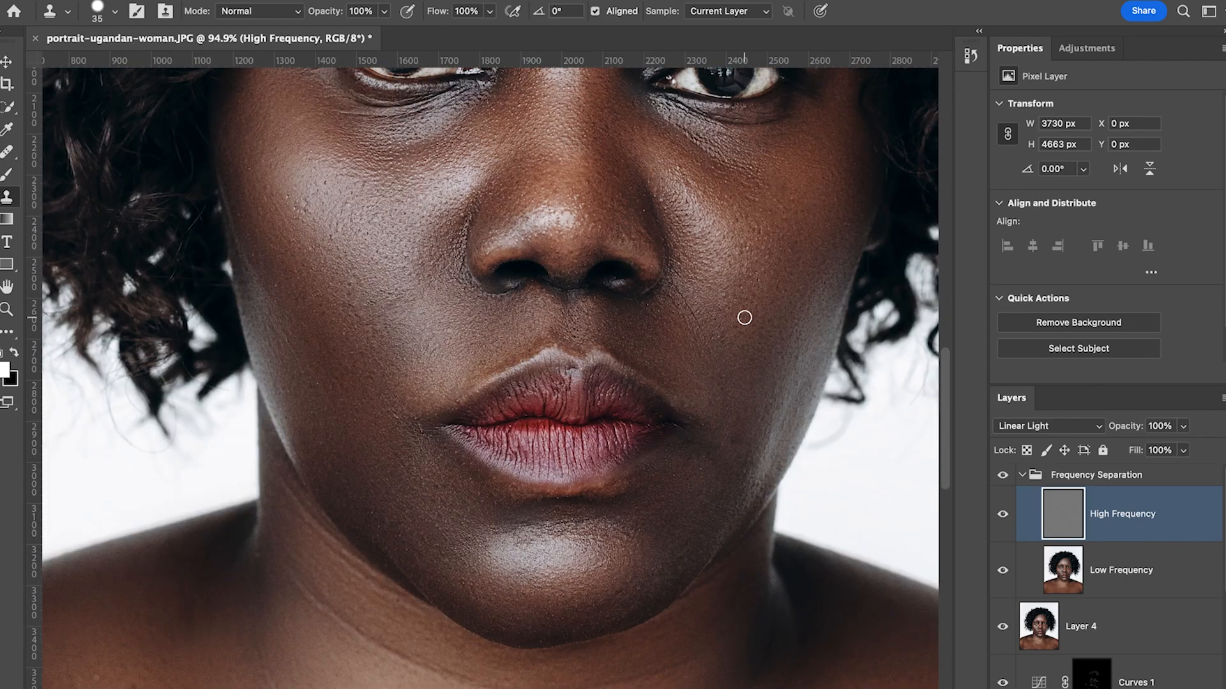
left_click(709, 436, "alt")
left_click(694, 417)
Clone clean texture over the bumps on the right-hand side of the nose, the adjoining cheek and above the upper lip
left_click(633, 224, "alt")
left_click_drag(644, 236, 622, 219)
left_click(633, 225, "alt")
left_click(638, 202, "alt")
left_click(655, 232)
left_click(743, 263)
left_click(613, 344)
Clone clean skin over the bump near the left-hand shoulder and the spots on the chest below the neck
scroll(613, 344, "down", 5)
scroll(613, 344, "down", 10)
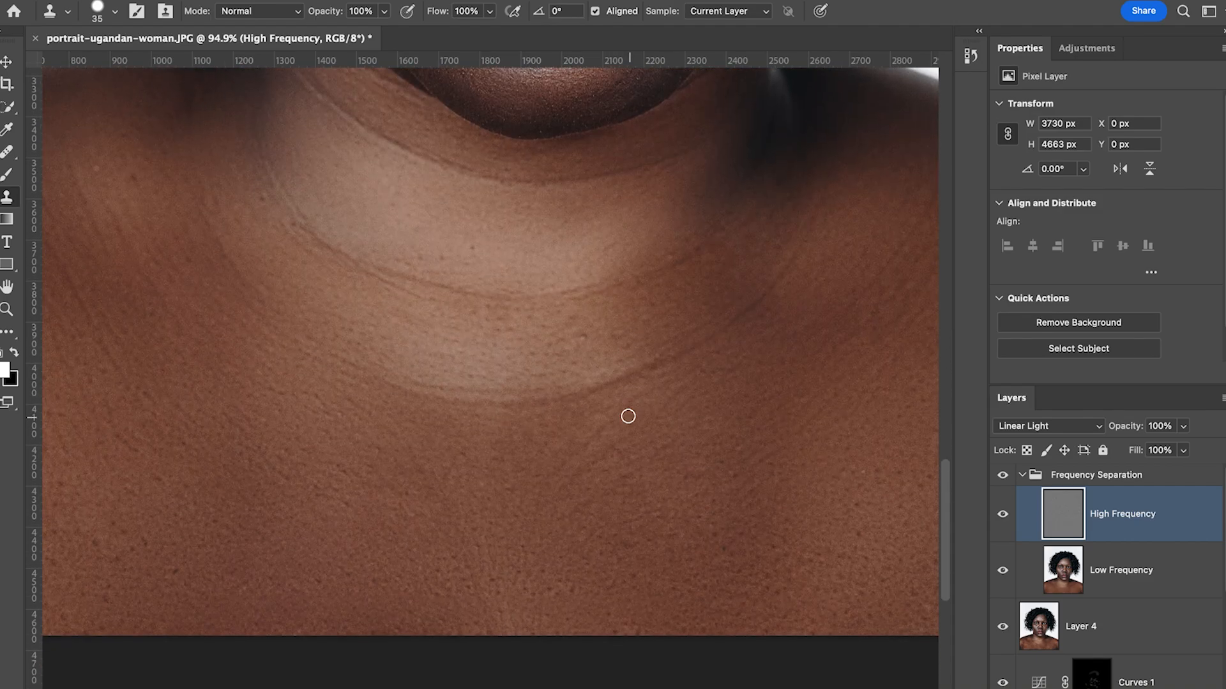
scroll(299, 423, "left", 5)
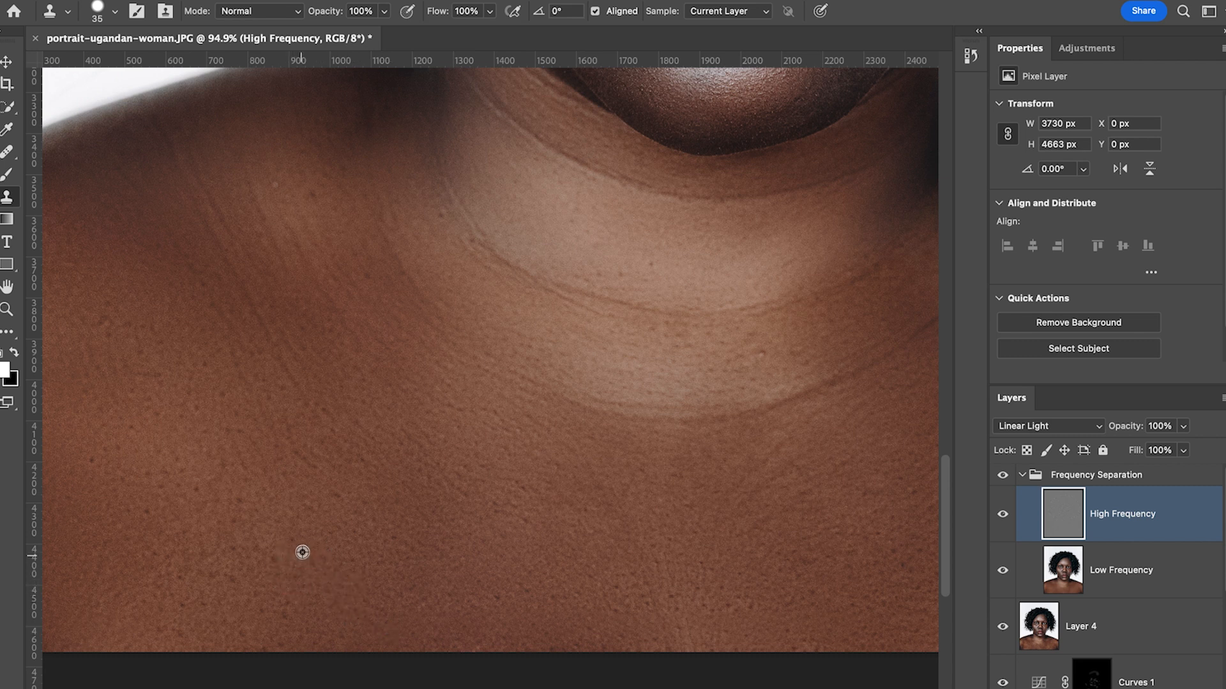
scroll(345, 510, "down", 1)
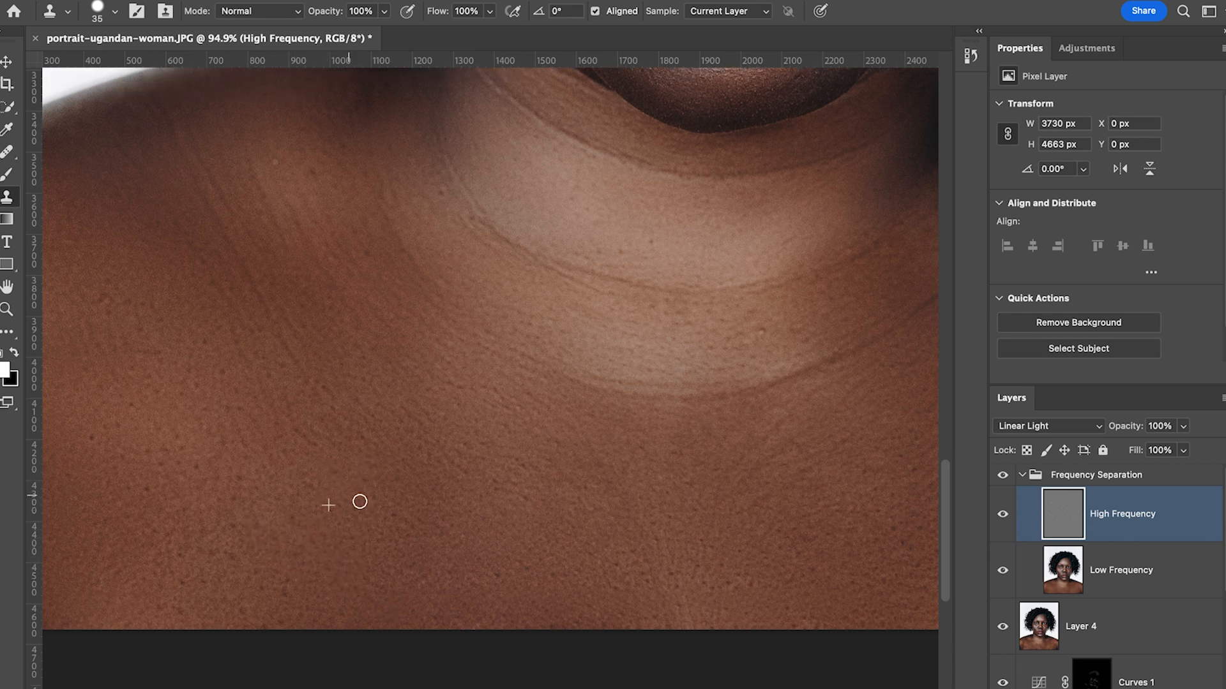
left_click(290, 448, "alt")
left_click(275, 163)
left_click(793, 356)
Even out the texture across the lower chest with strokes of cloned skin
left_click(725, 578, "alt")
left_click_drag(785, 585, 739, 585)
mouse_move(717, 561)
left_mouse_down()
mouse_move(678, 582)
mouse_move(669, 571)
mouse_move(689, 599)
mouse_move(687, 627)
mouse_move(646, 623)
mouse_move(649, 605)
mouse_move(590, 552)
mouse_move(519, 514)
mouse_move(503, 487)
mouse_move(515, 479)
left_mouse_up()
mouse_move(482, 422)
left_mouse_down()
mouse_move(516, 418)
mouse_move(429, 373)
mouse_move(222, 501)
mouse_move(216, 590)
mouse_move(246, 580)
mouse_move(319, 589)
mouse_move(288, 594)
left_mouse_up()
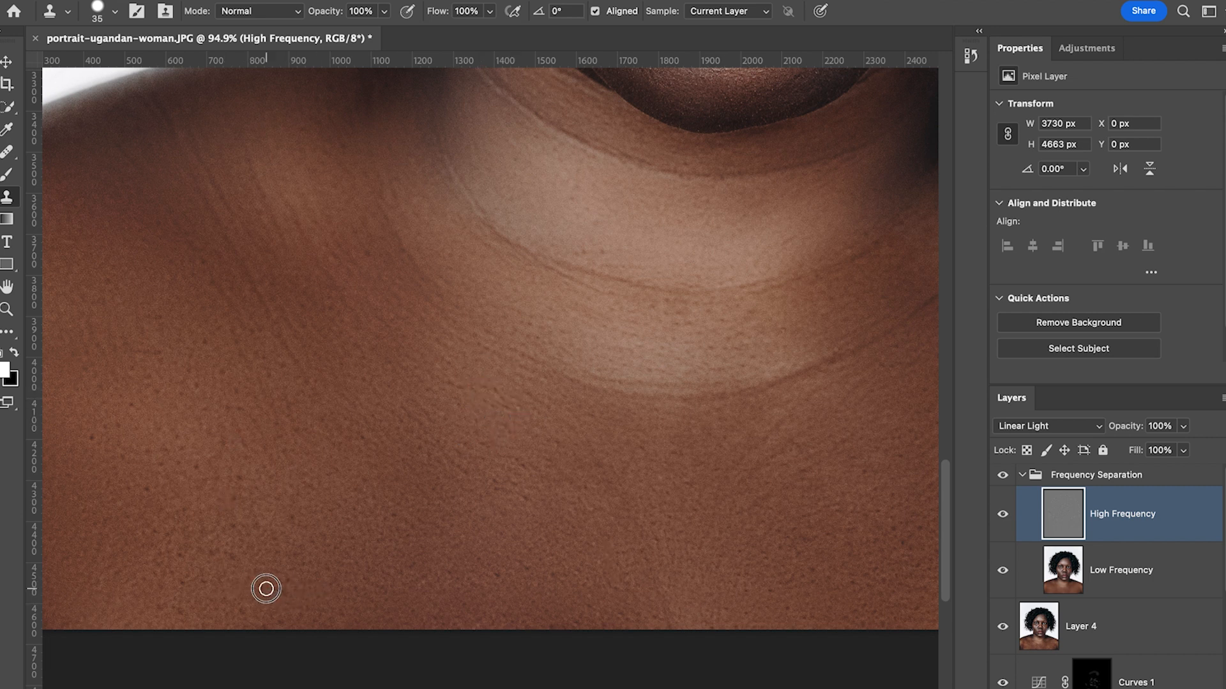
Clone clean skin texture over the remaining spot in the centre of the lower chest
left_click(518, 514, "alt")
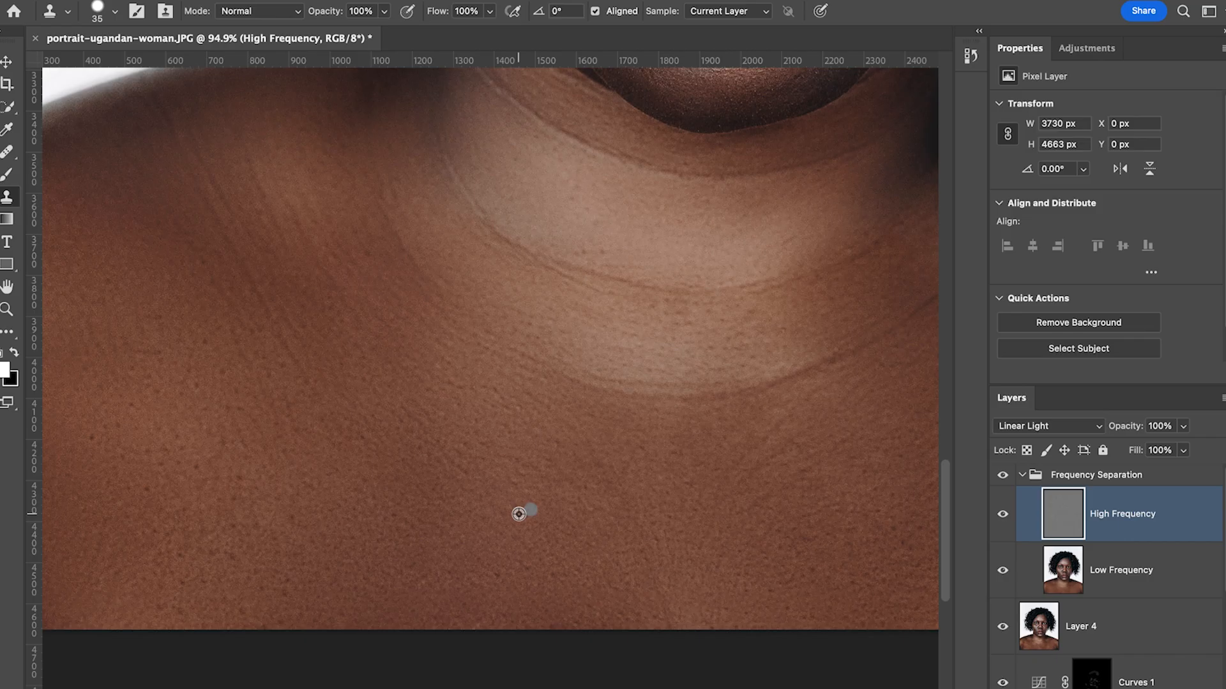
left_click(528, 537)
scroll(529, 541, "up", 6)
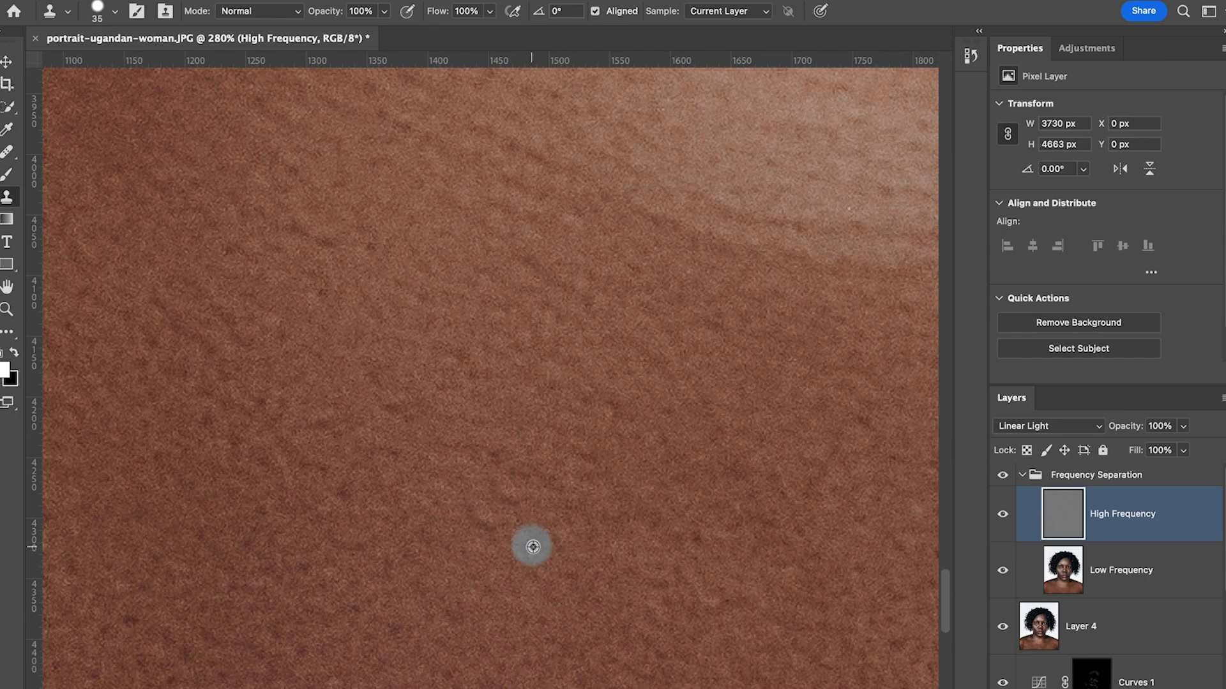
scroll(534, 546, "down", 6)
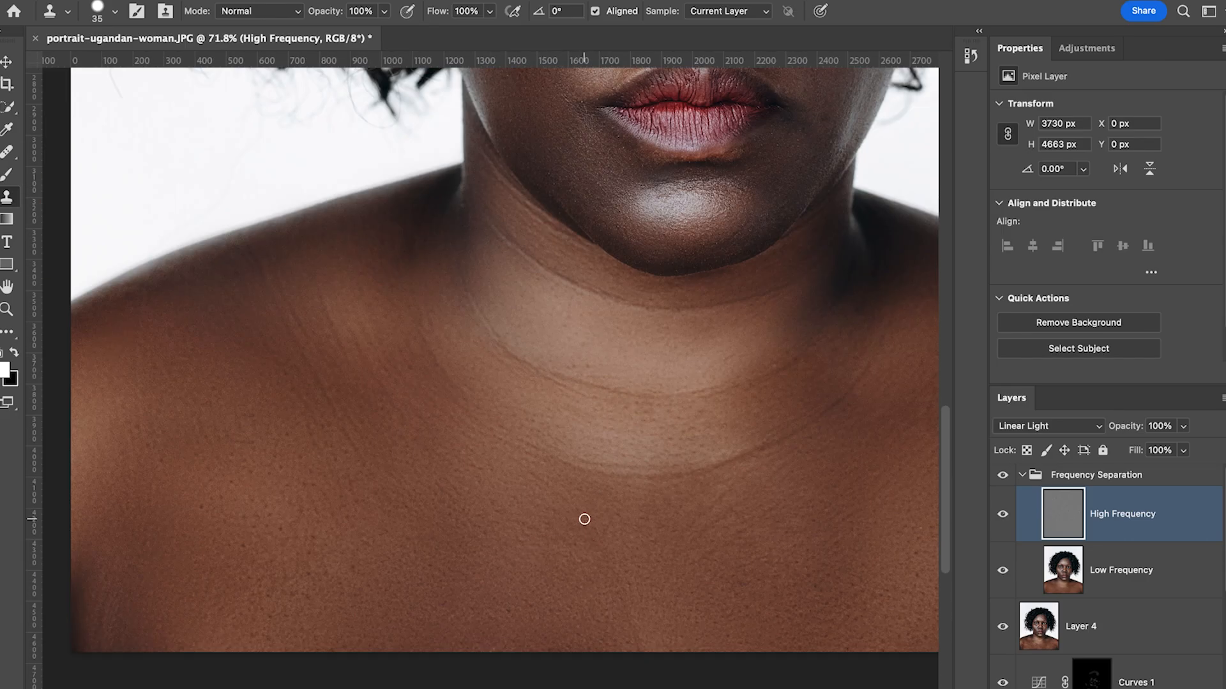
Clone clean skin texture over the right-hand side of the chest with a 70 px brush
scroll(643, 515, "right", 5)
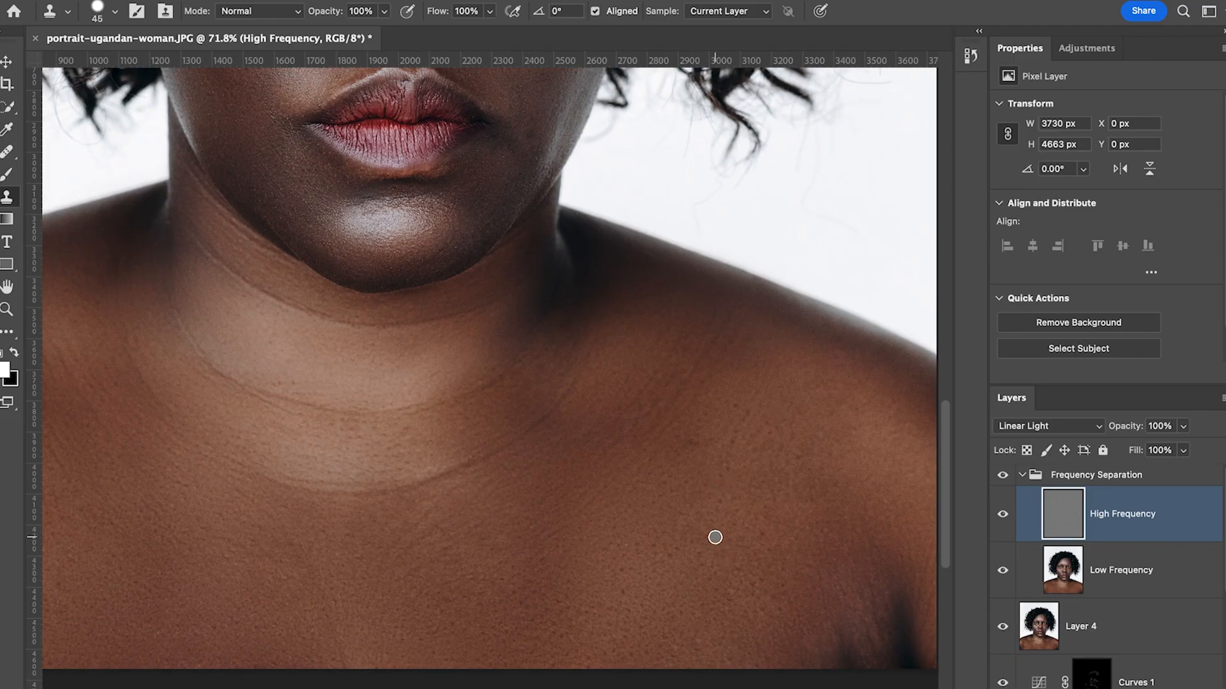
key("]")
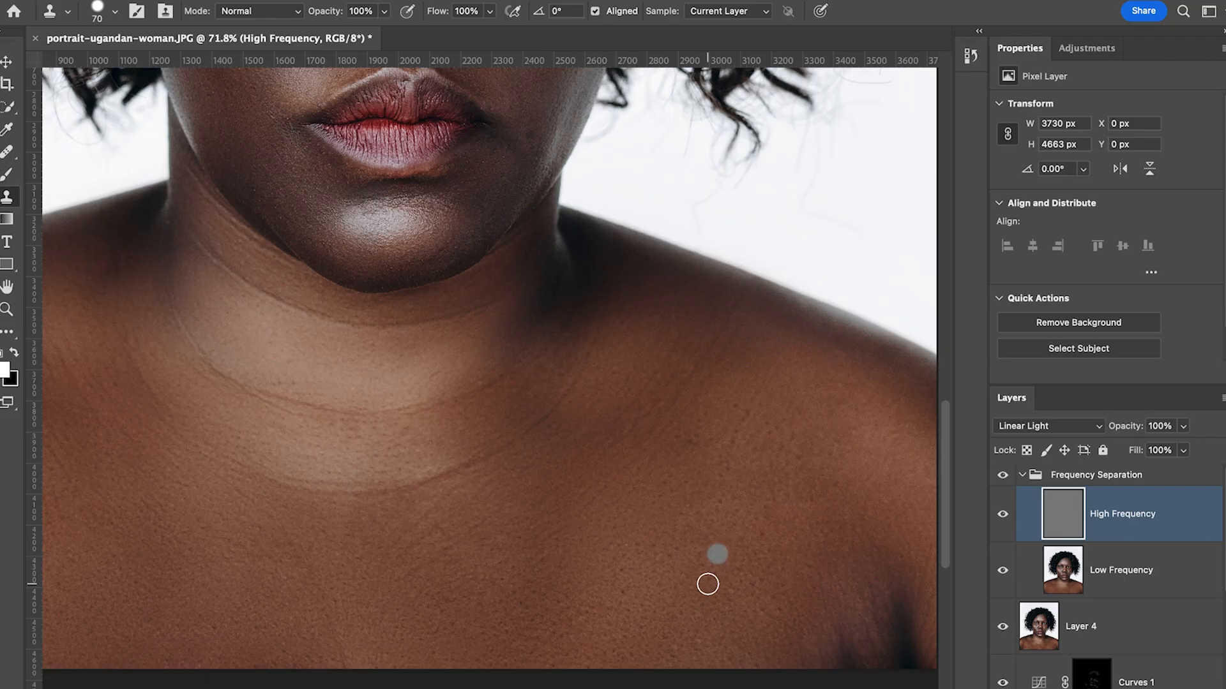
scroll(632, 603, "down", 2)
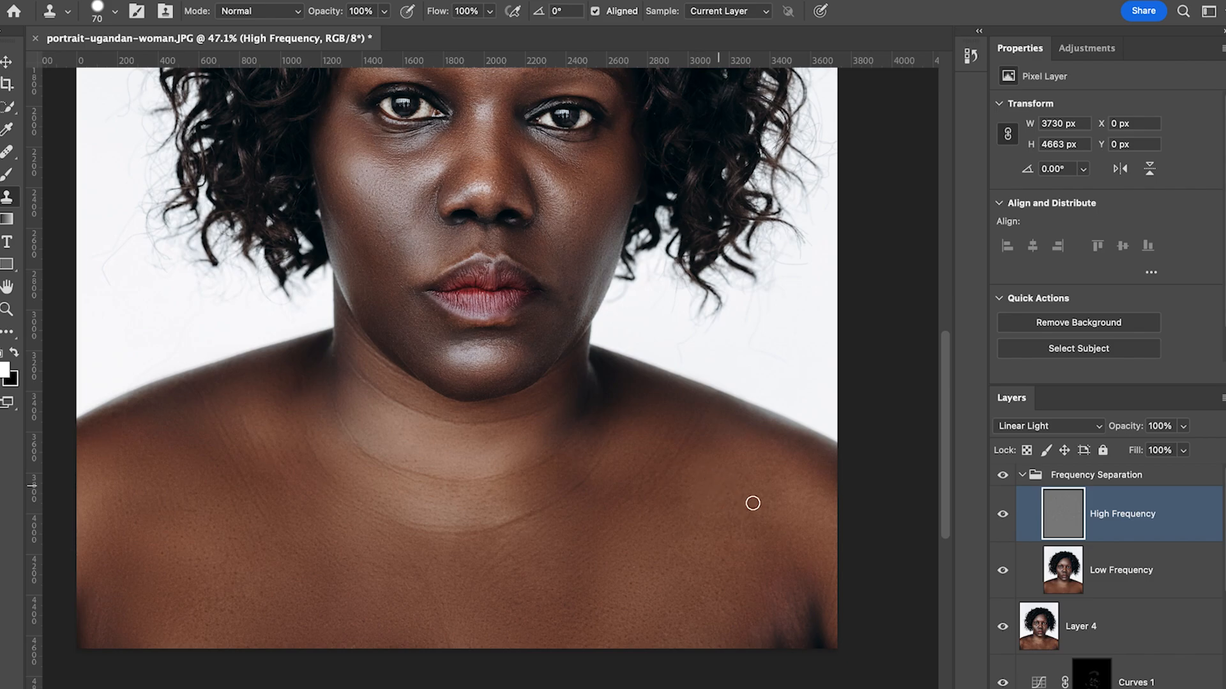
left_click(755, 530, "alt")
mouse_move(754, 523)
left_mouse_down()
mouse_move(716, 581)
mouse_move(732, 614)
left_mouse_up()
left_click(691, 612, "alt")
mouse_move(647, 620)
left_mouse_down()
mouse_move(656, 640)
mouse_move(694, 638)
left_mouse_up()
Clone clean skin over the uneven texture at the middle of the chest below the neck
left_click(566, 574, "alt")
left_click(530, 568, "alt")
left_click_drag(521, 533, 492, 558)
scroll(464, 495, "down", 2)
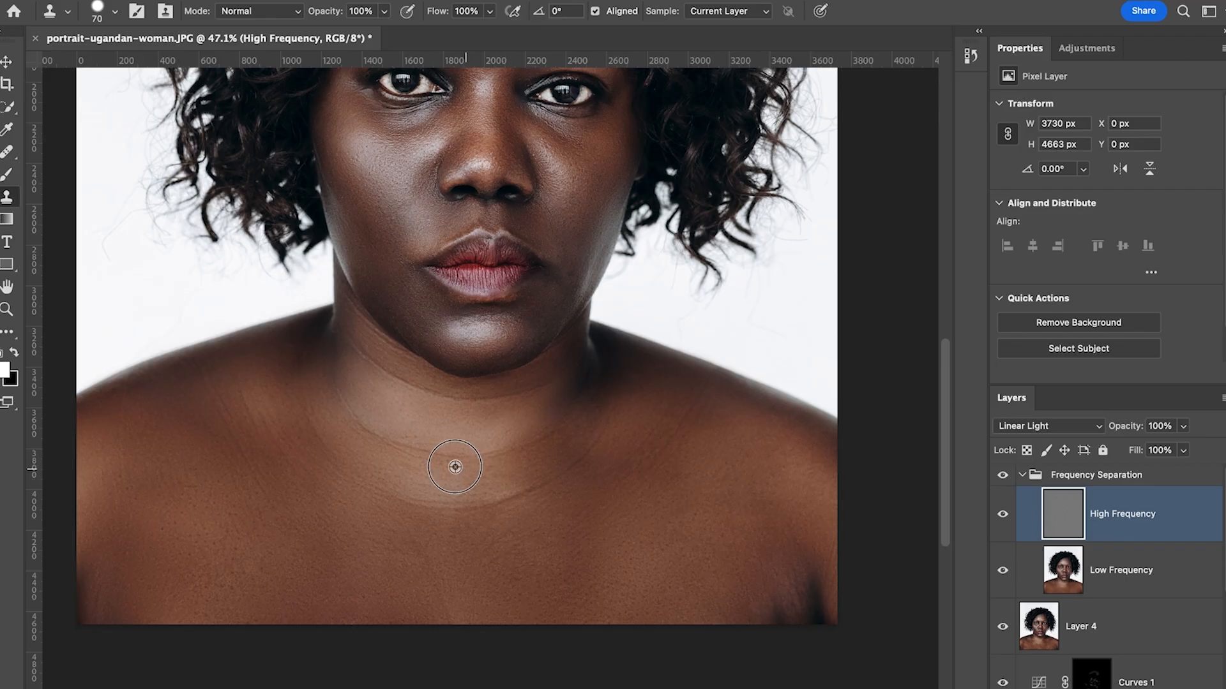
Even out the texture across the left-hand side of the lower chest with cloned skin
left_click(240, 552, "alt")
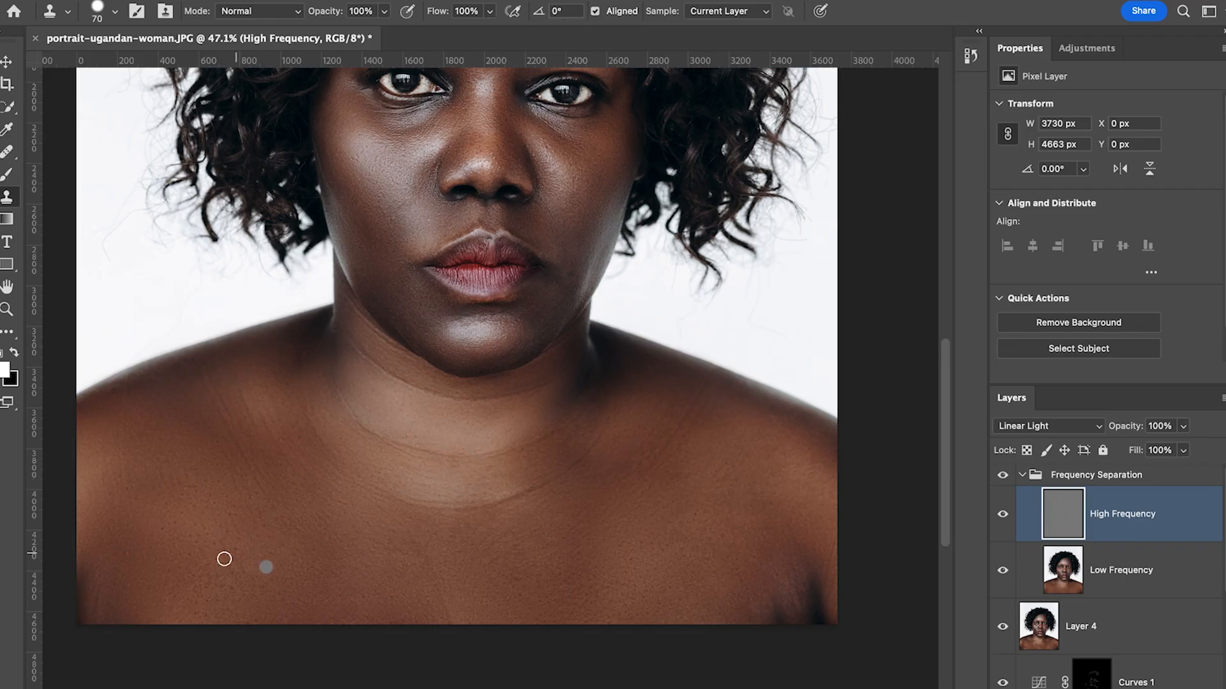
mouse_move(219, 581)
left_mouse_down()
mouse_move(186, 588)
mouse_move(199, 572)
mouse_move(191, 582)
mouse_move(215, 606)
mouse_move(175, 625)
left_mouse_up()
left_click(191, 582, "alt")
left_click(221, 624, "alt")
mouse_move(293, 624)
left_mouse_down()
mouse_move(220, 621)
mouse_move(170, 582)
mouse_move(116, 591)
mouse_move(102, 578)
mouse_move(103, 614)
mouse_move(132, 578)
left_mouse_up()
left_click(219, 621, "alt")
left_click(103, 613, "alt")
left_click(123, 554)
Clone clean texture over the left-hand shoulder, up to the base of the neck
left_click(129, 441, "alt")
left_click(119, 496, "alt")
left_click(158, 419)
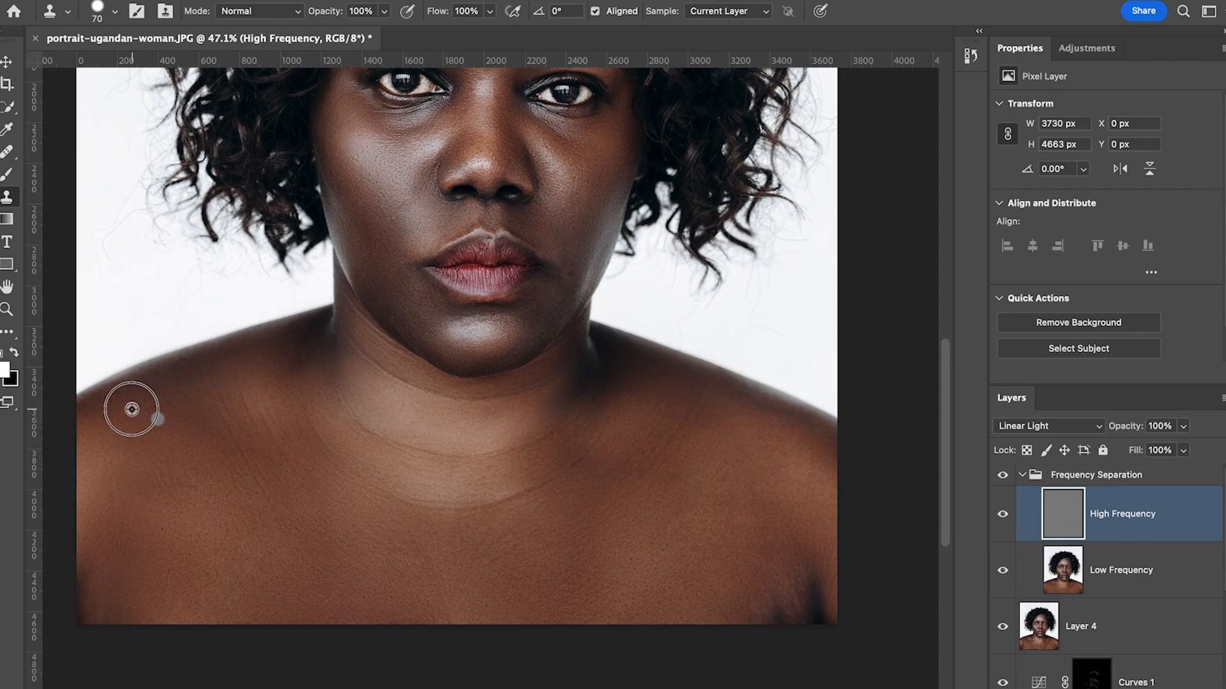
left_click(197, 377, "alt")
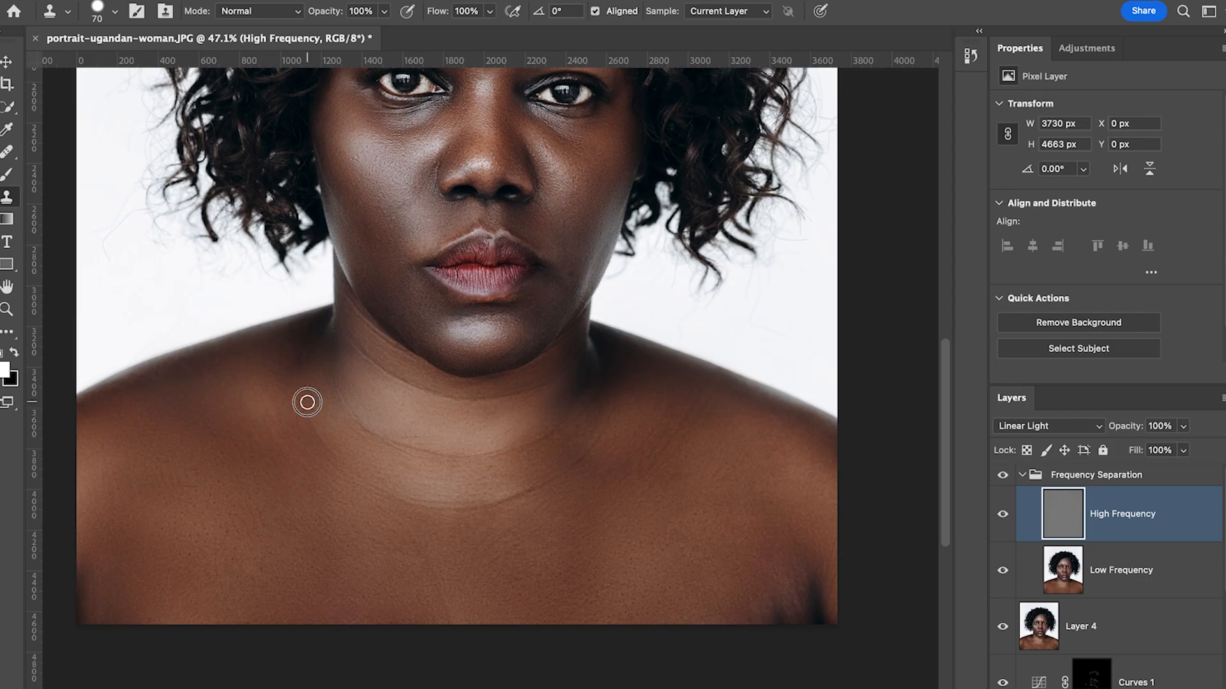
Clone clean skin over the marks on the right-hand collarbone area beside the neck
scroll(447, 511, "down", 1)
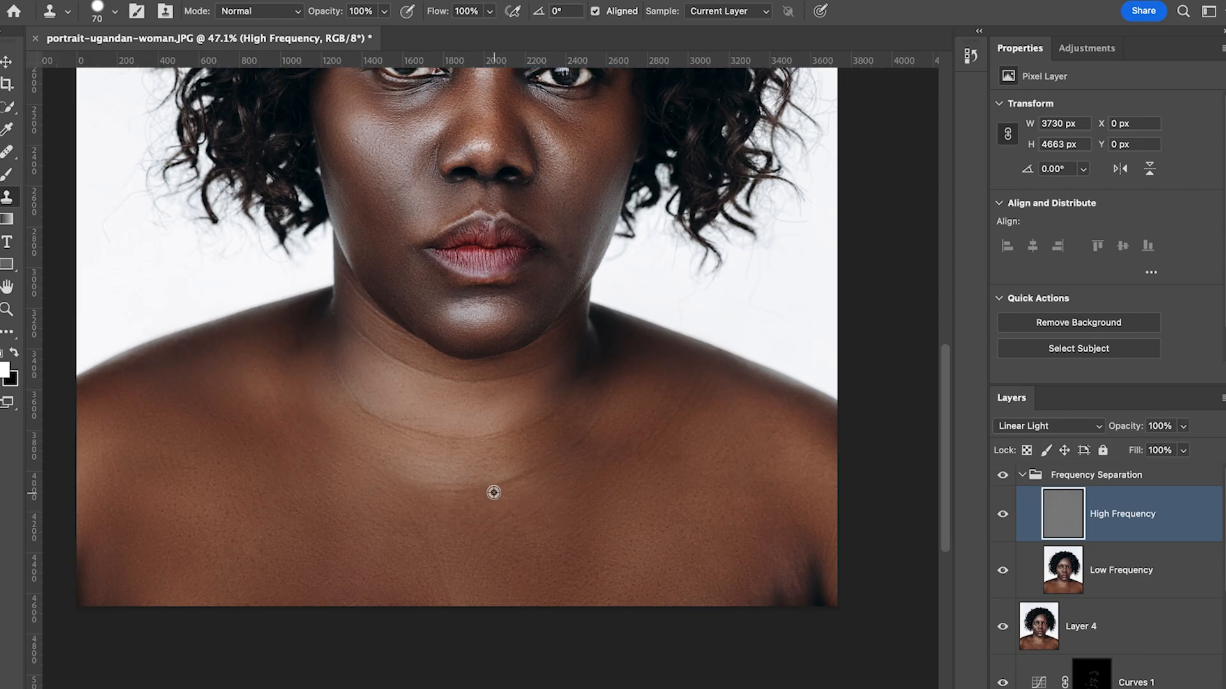
left_click(603, 454, "alt")
scroll(588, 441, "down", 1)
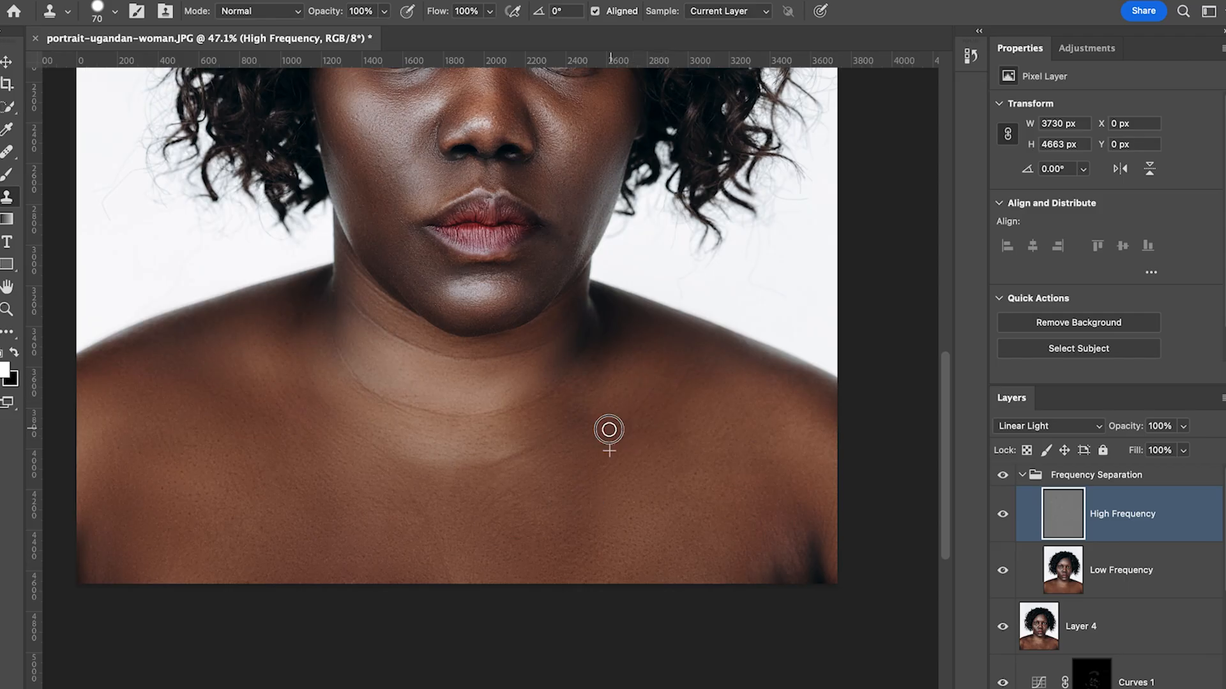
Clone clean skin over the spots around the left-hand collarbone and upper chest
scroll(556, 456, "down", 1)
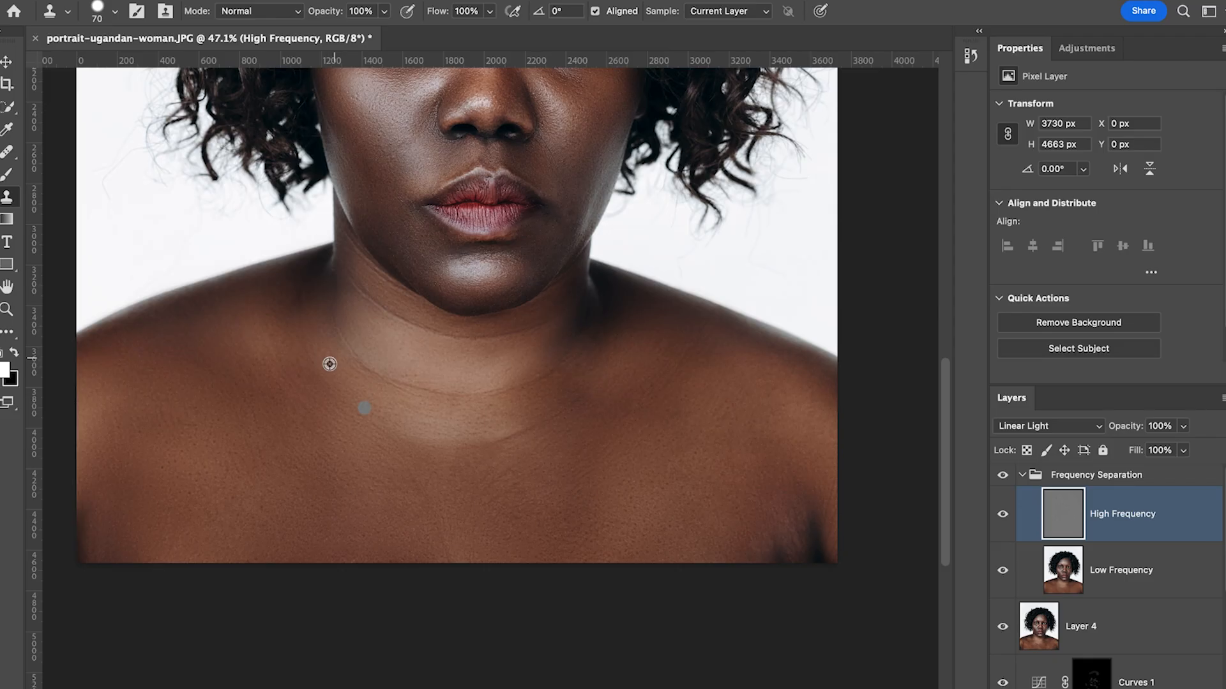
left_click(282, 377)
left_click(210, 369)
left_click(213, 420)
left_click(193, 415)
left_click(257, 435)
Compare the portrait with and without the Frequency Separation group by toggling its visibility at full and closer view
scroll(620, 350, "down", 3)
scroll(667, 385, "up", 4)
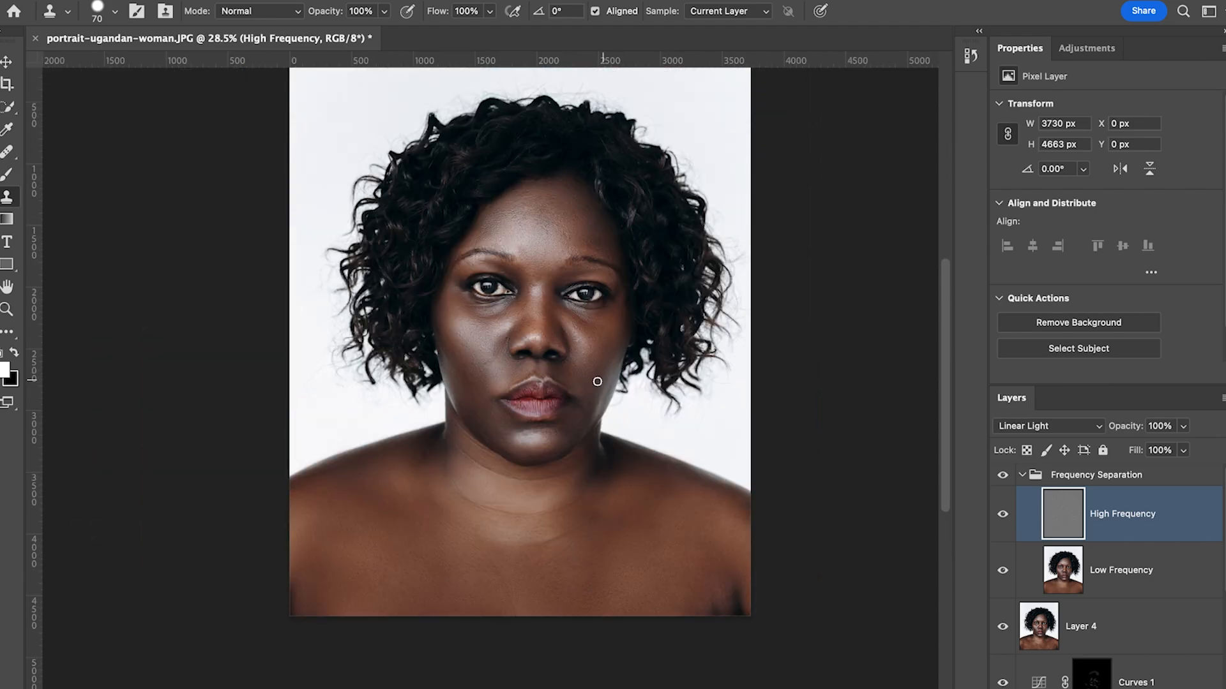
left_click_drag(581, 391, 668, 387)
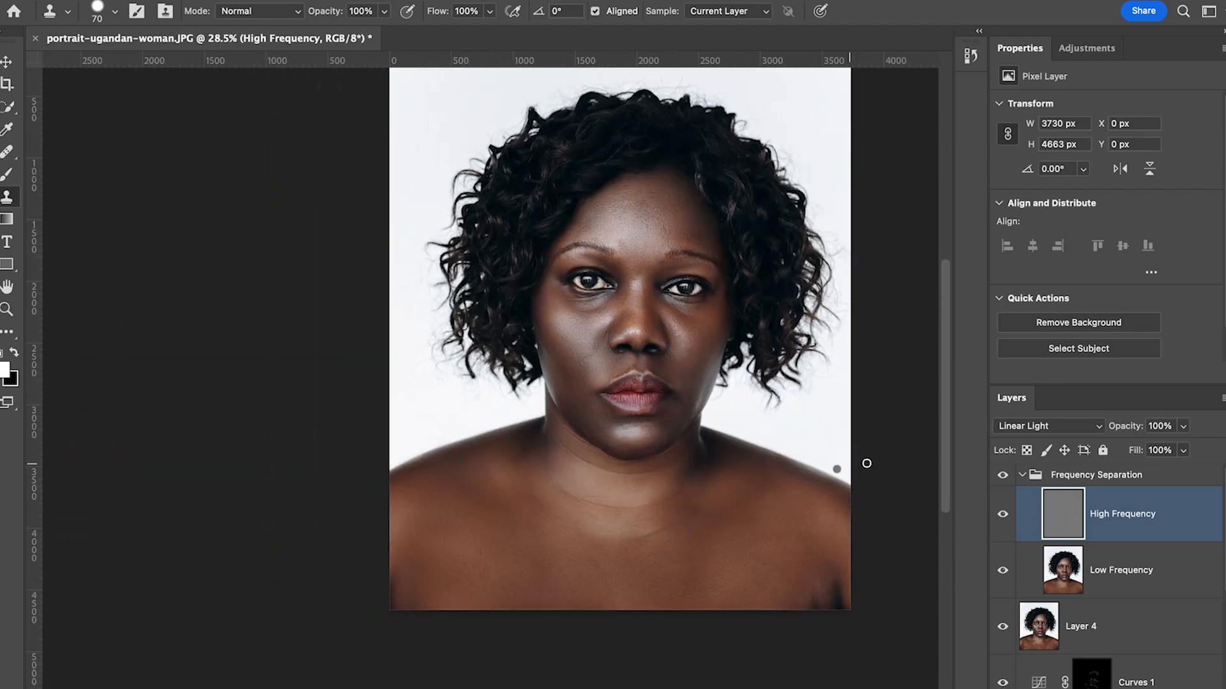
left_click(1002, 476)
left_click(1003, 475)
scroll(767, 402, "up", 3)
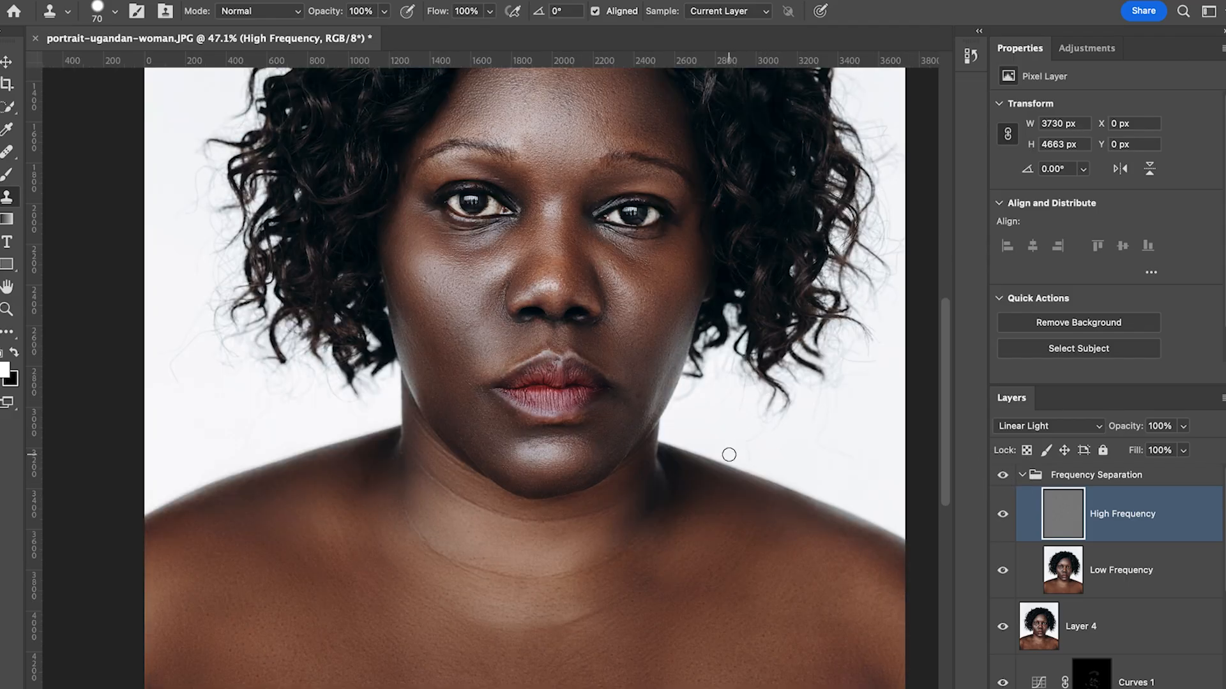
left_click_drag(680, 464, 770, 464)
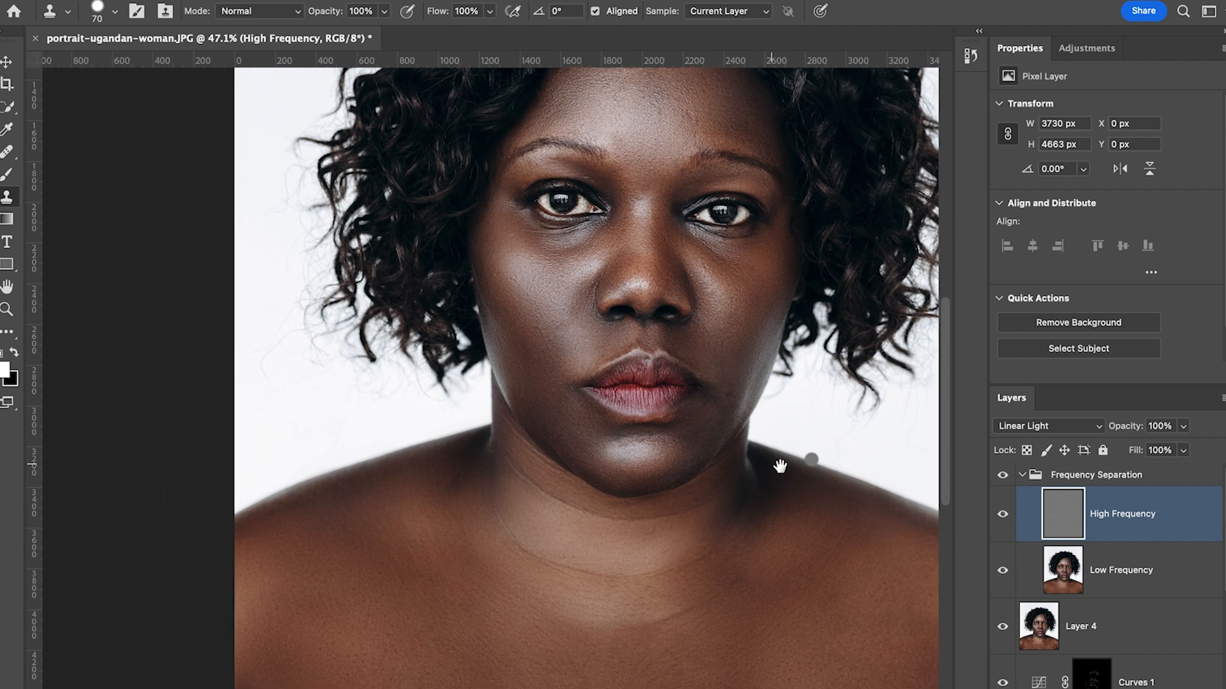
left_click(1003, 475)
left_click(1003, 475)
left_click(1003, 476)
left_click(1002, 476)
Blend the tones of the left-hand shoulder beside the neck on the Low Frequency layer, using the Mixer Brush at 176 px
left_click(1121, 573)
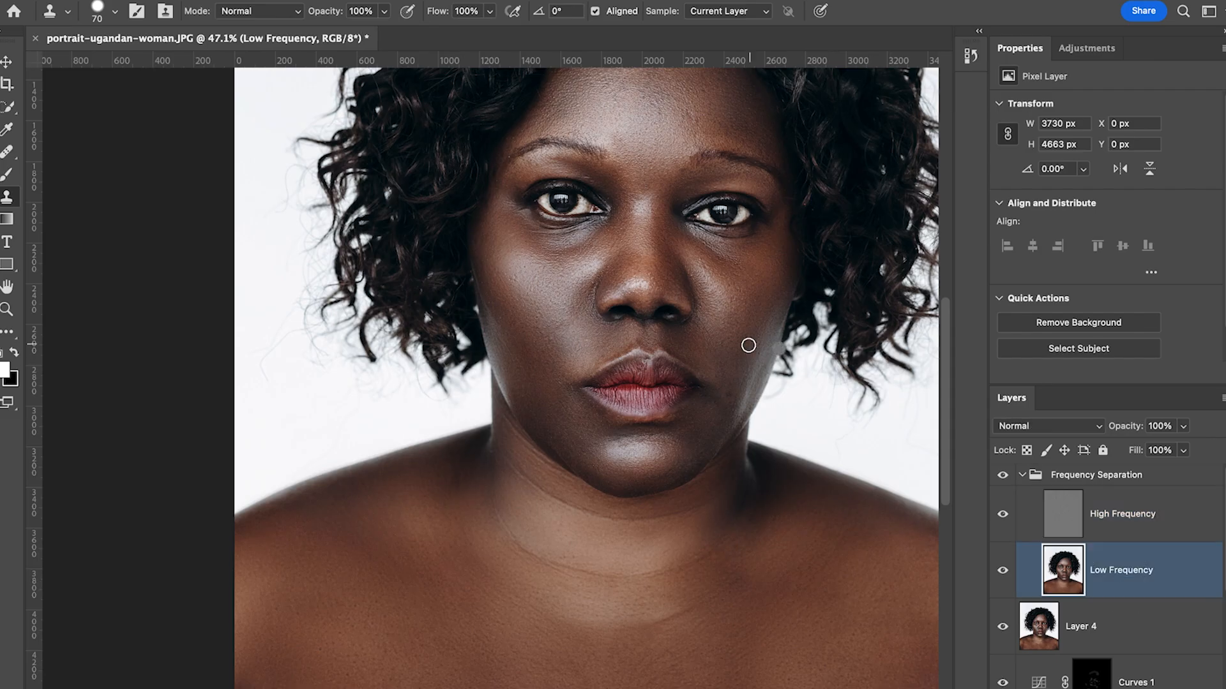
key("b")
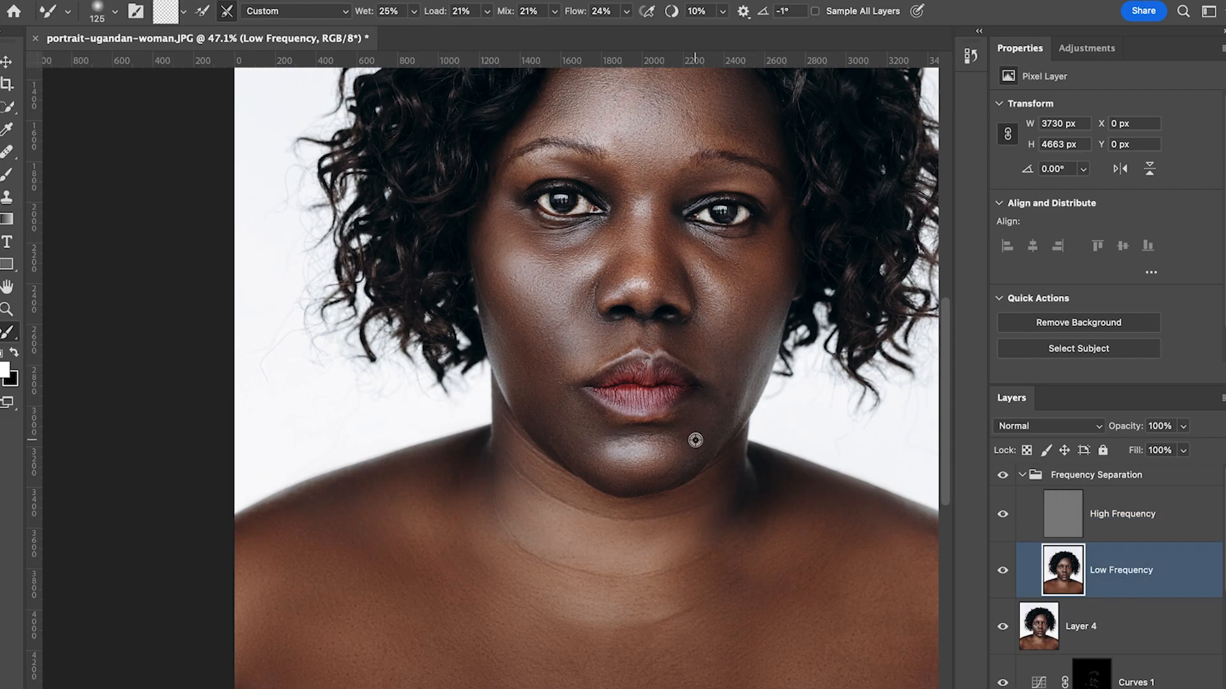
scroll(695, 445, "down", 4)
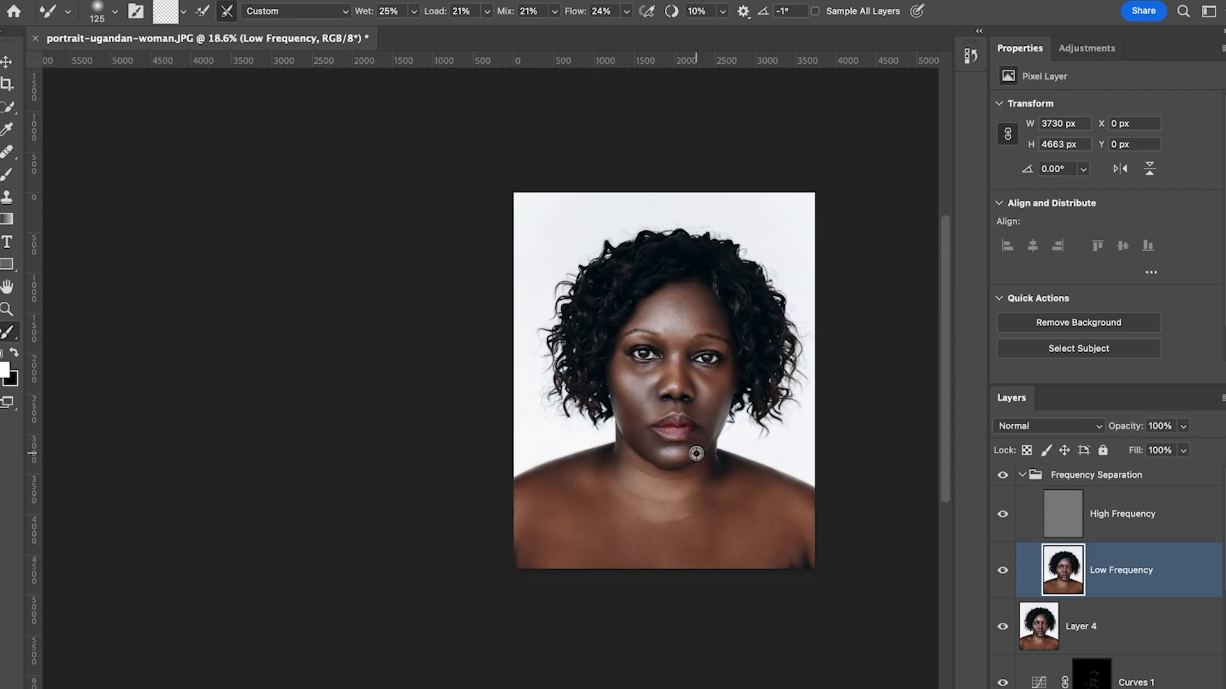
scroll(697, 454, "up", 2)
scroll(733, 459, "down", 2)
scroll(733, 460, "right", 3)
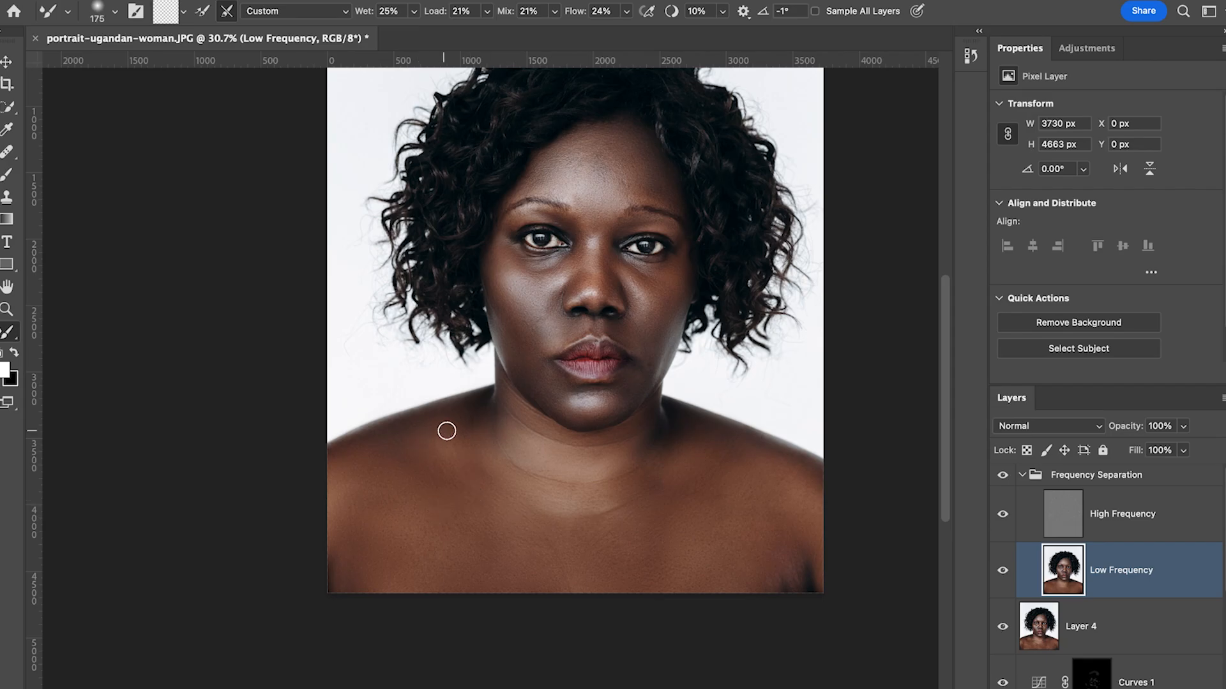
key("bracketleft")
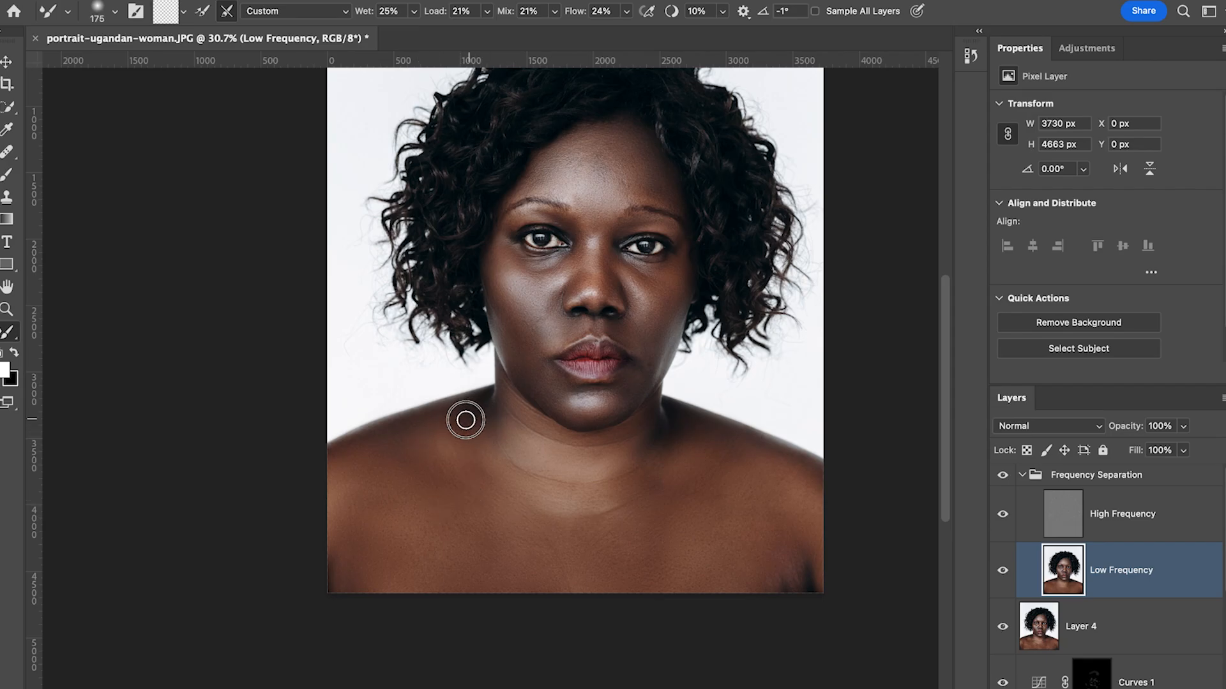
mouse_move(472, 417)
left_mouse_down()
mouse_move(473, 405)
mouse_move(454, 413)
mouse_move(473, 406)
left_mouse_up()
Smooth the tones along the left-hand shoulder out to its edge with the Mixer Brush at 175 to 200 px
key("bracketright")
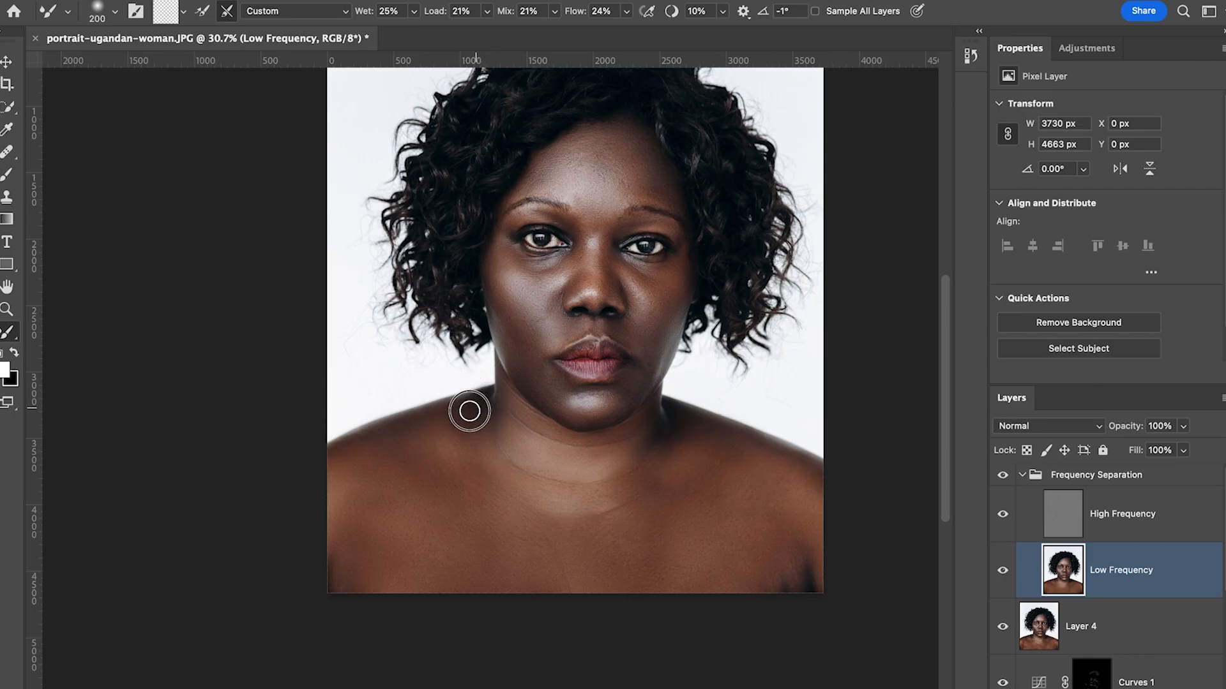
key("bracketright")
key("bracketright")
mouse_move(453, 446)
left_mouse_down()
mouse_move(451, 424)
mouse_move(434, 420)
left_mouse_up()
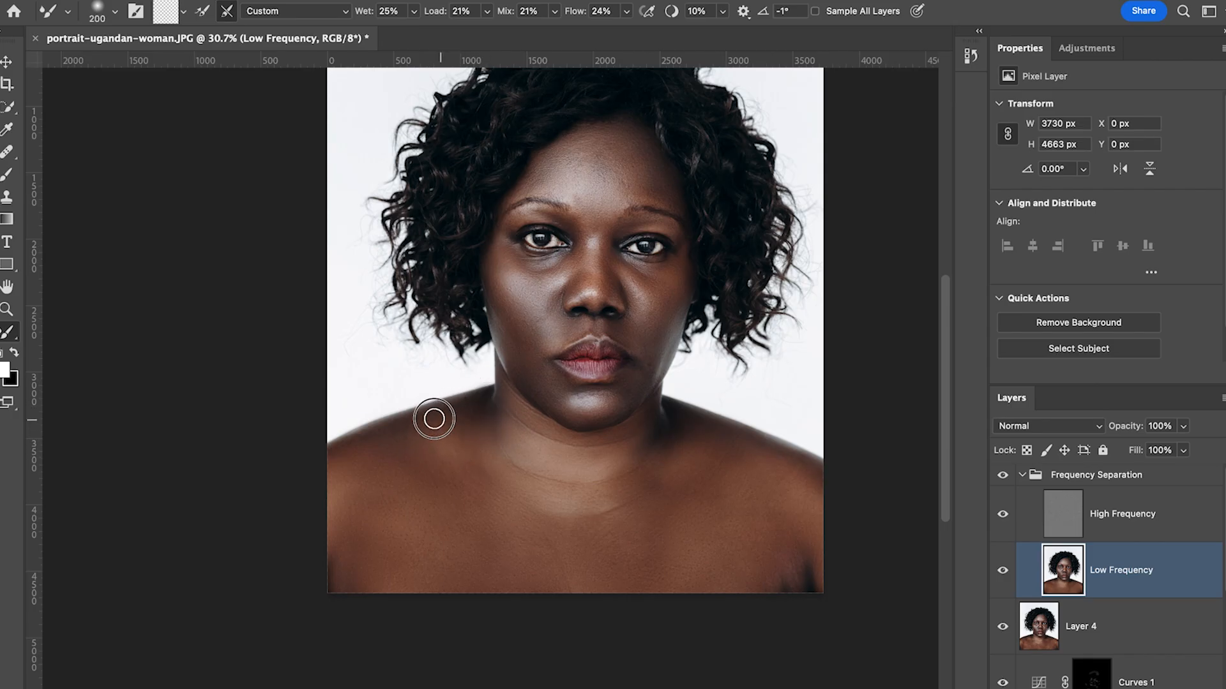
key("bracketleft")
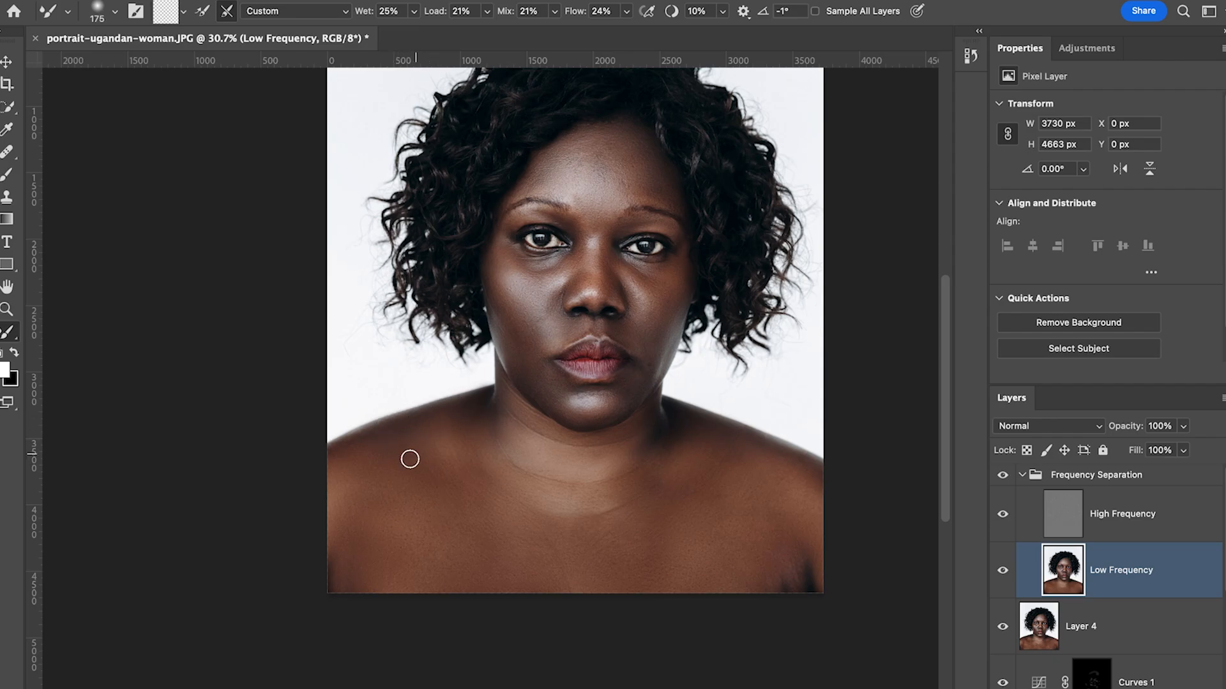
mouse_move(382, 445)
left_mouse_down()
mouse_move(351, 446)
mouse_move(363, 451)
left_mouse_up()
Enlarge the Mixer Brush and blend the tones along the left-hand part of the lower chest
key("bracketright")
key("bracketright")
mouse_move(377, 575)
left_mouse_down()
mouse_move(385, 592)
mouse_move(342, 588)
mouse_move(372, 588)
mouse_move(369, 566)
mouse_move(345, 575)
mouse_move(430, 588)
left_mouse_up()
key("bracketright")
key("bracketright")
key("bracketright")
key("bracketright")
left_click(463, 559)
Blend the tones across the left-hand side of the chest out to the arm with the Mixer Brush at 300 px
key("bracketleft")
left_click(415, 542)
left_click(408, 515)
mouse_move(408, 515)
left_mouse_down()
mouse_move(375, 509)
mouse_move(339, 550)
left_mouse_up()
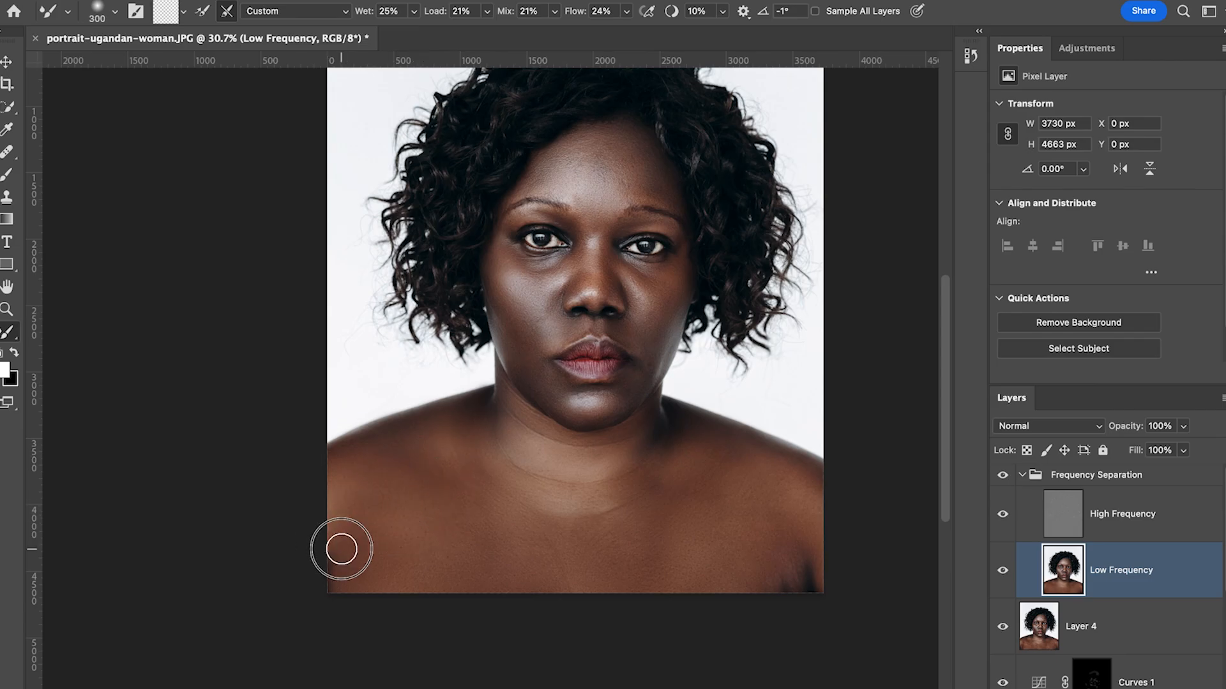
key("bracketleft")
key("bracketleft")
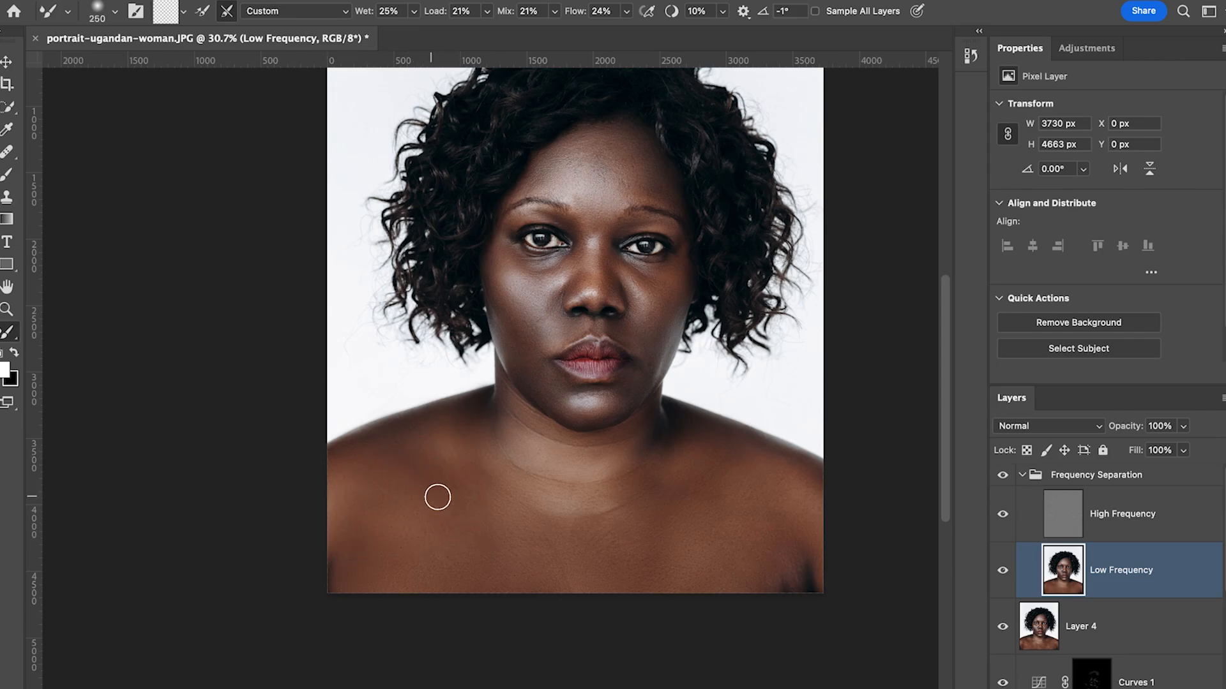
Smooth the tones of the right-hand shoulder and upper chest with the Mixer Brush at up to 500 px
scroll(452, 502, "down", 3)
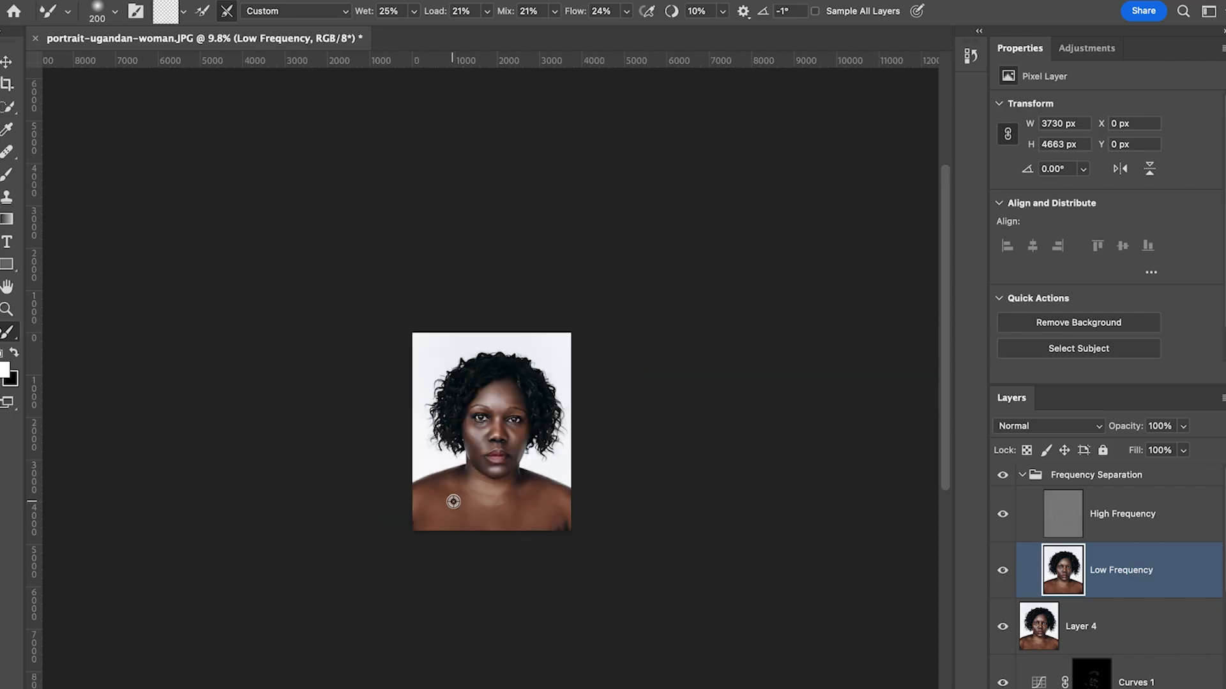
scroll(453, 502, "up", 2)
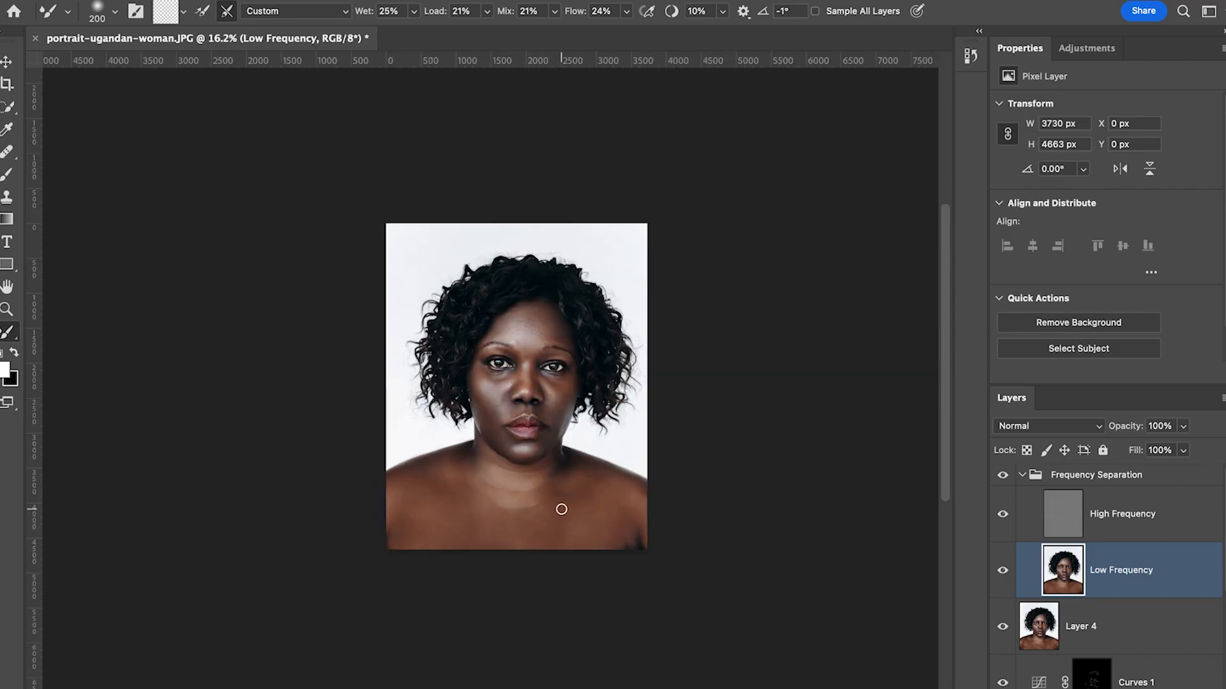
key("bracketleft")
key("bracketright")
key("bracketleft")
key("bracketright")
key("bracketright")
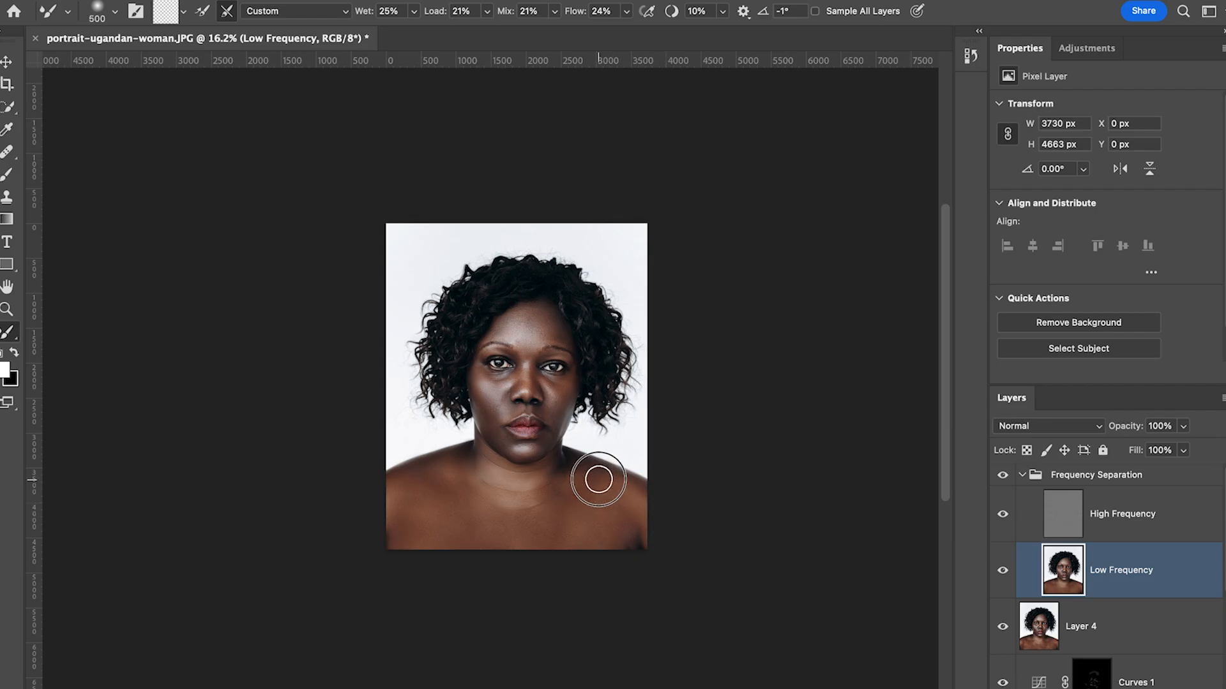
key("bracketleft")
key("bracketleft")
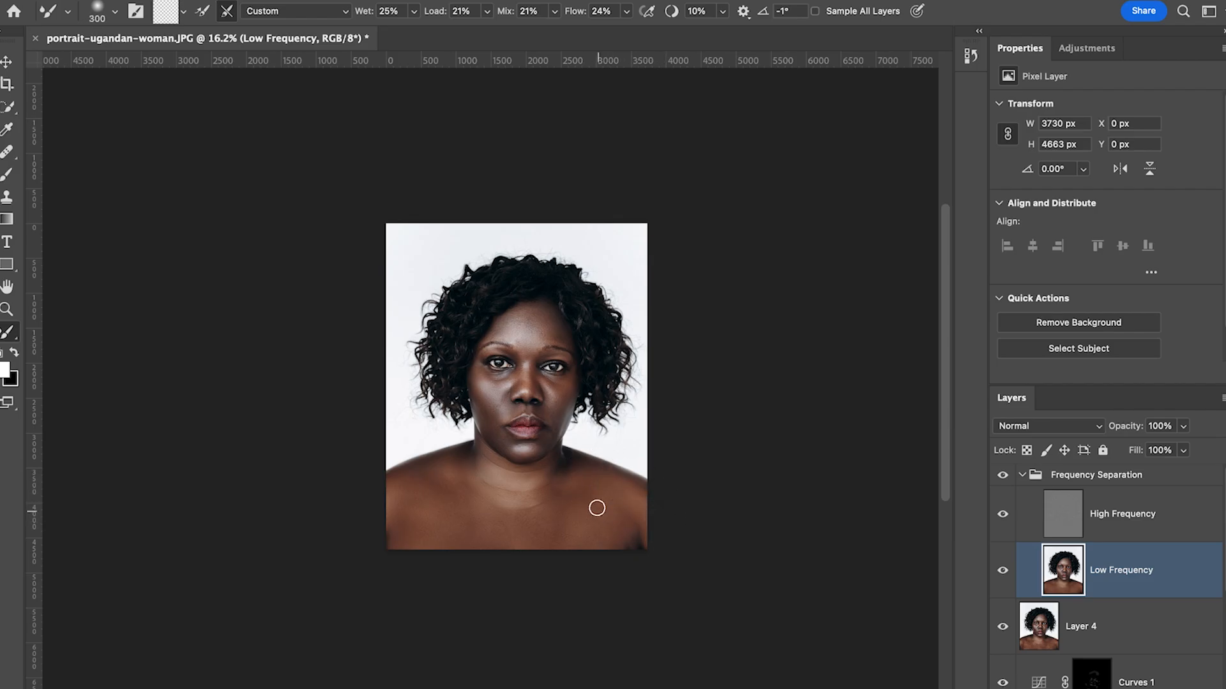
Blend the tones of the right-hand lower chest with the Mixer Brush, increasing its size from 400 to 700 px
key("bracketright")
key("bracketright")
key("bracketleft")
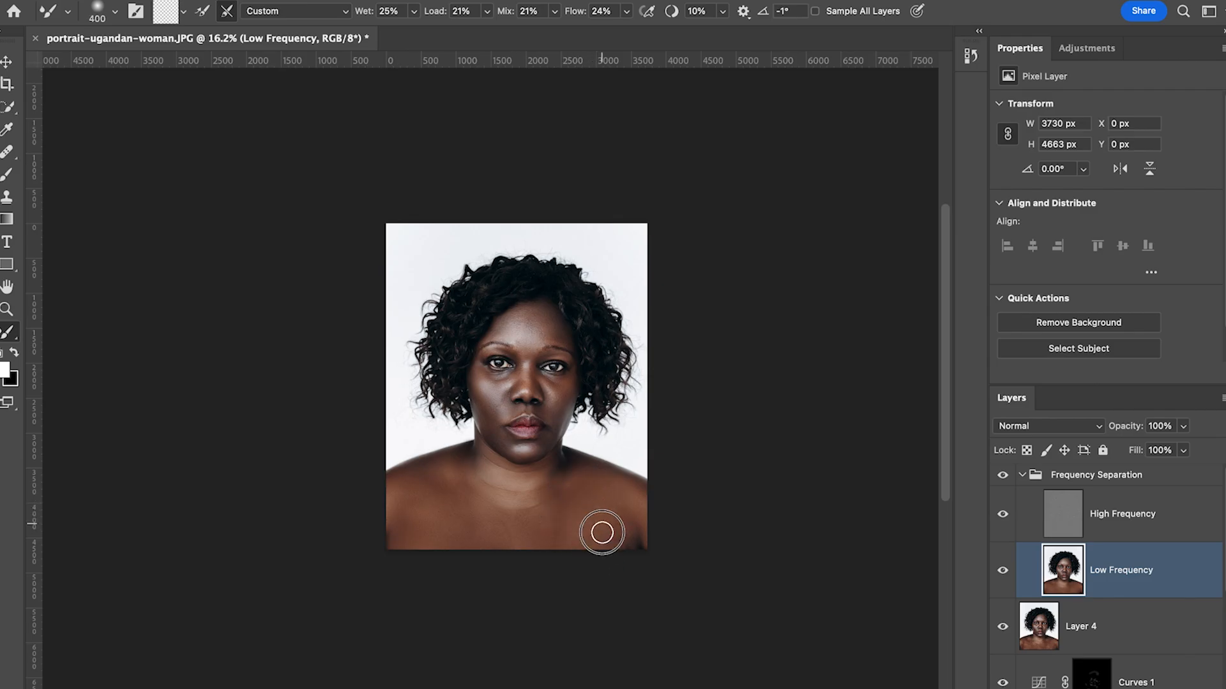
key("bracketright")
key("bracketright")
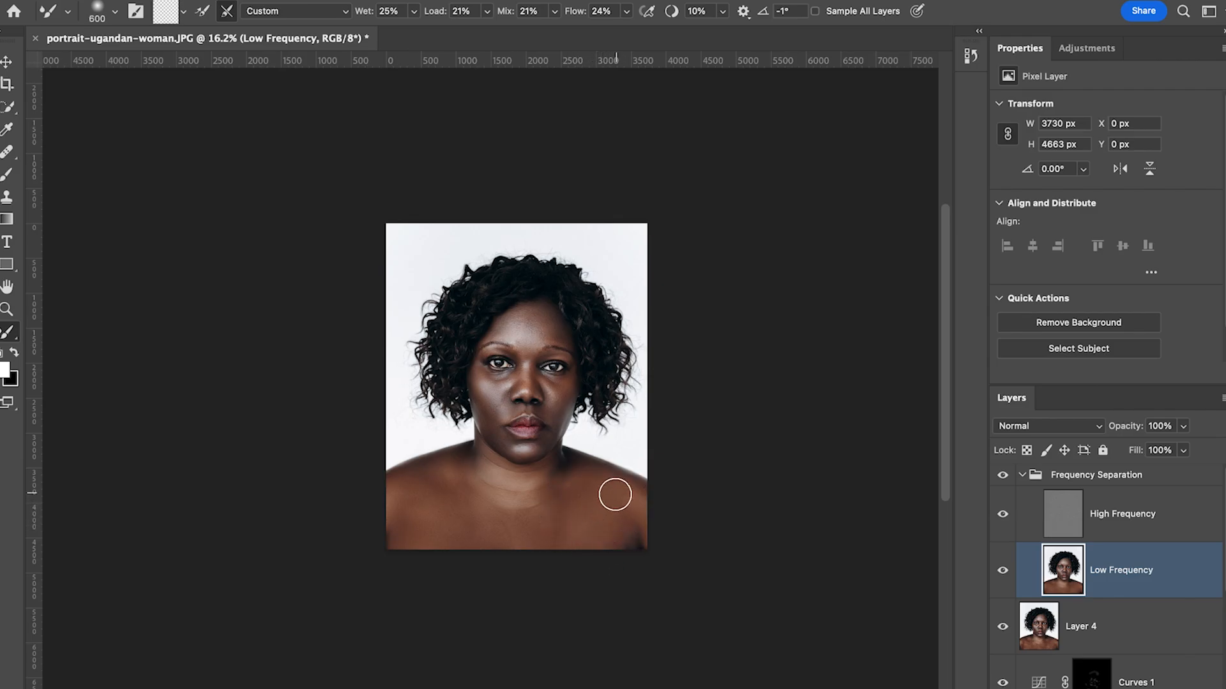
key("bracketright")
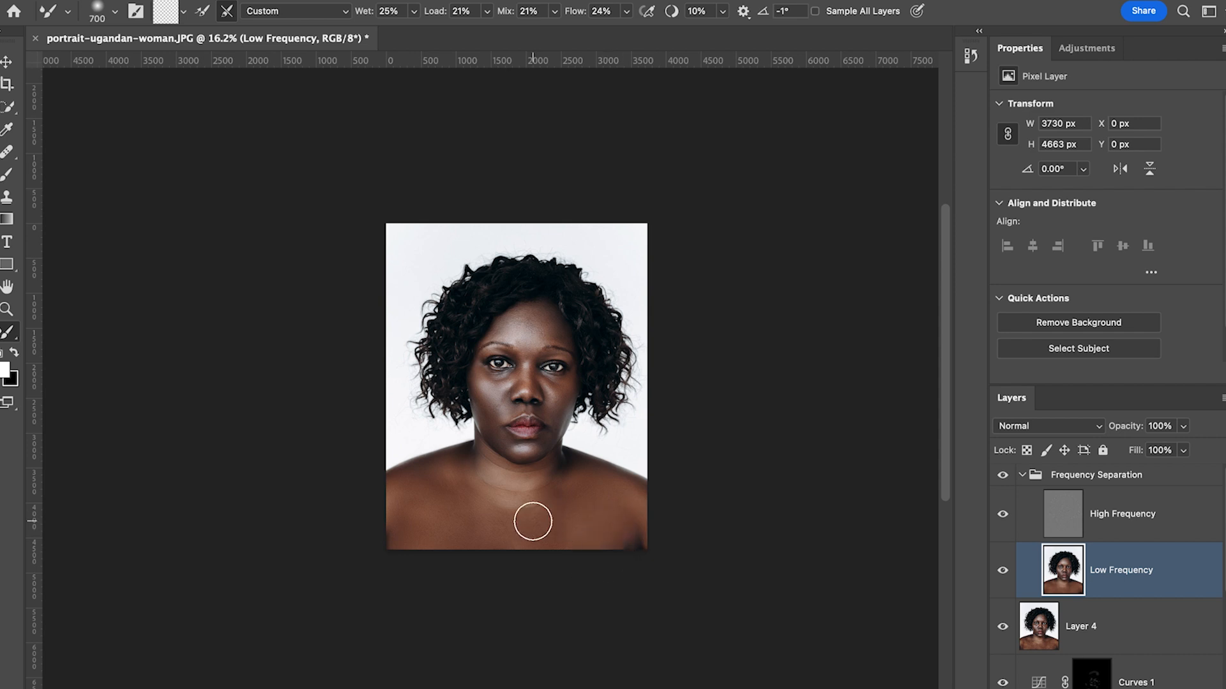
Blend the tones at the bottom centre of the chest with the Mixer Brush at 400 px
key("bracketleft")
key("bracketleft")
key("bracketleft")
key("bracketleft")
key("bracketright")
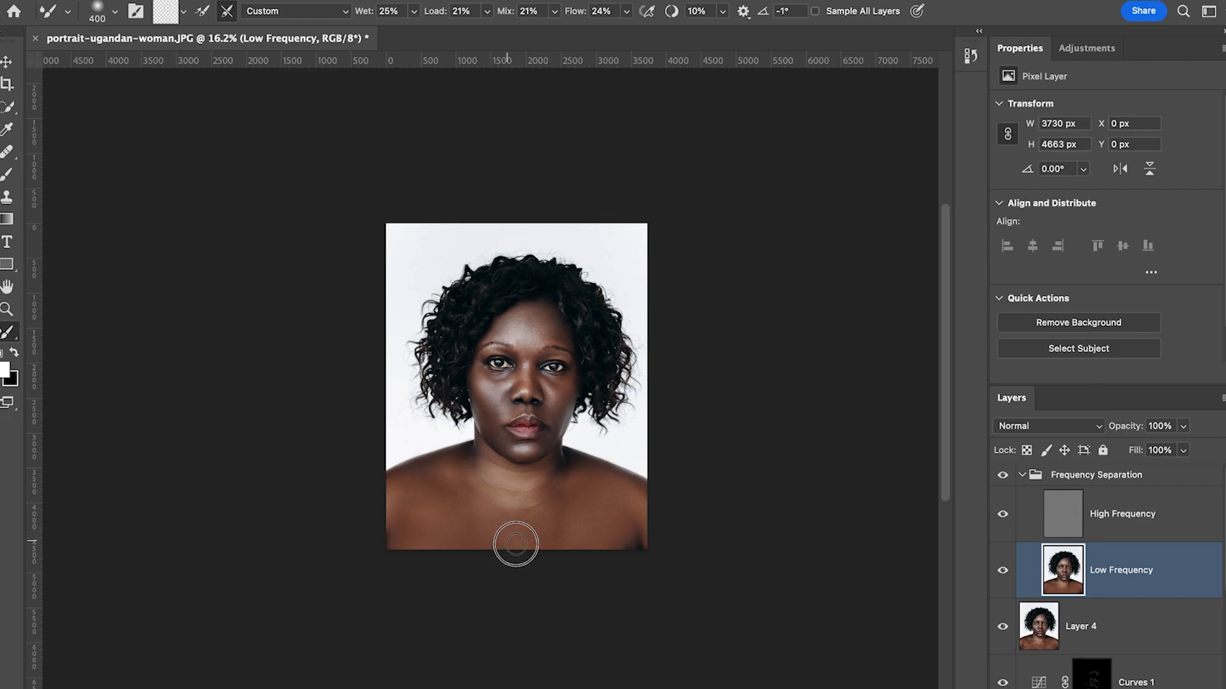
Blend the tones of the lower central chest and the neck under the jaw with the Mixer Brush, reducing it from 600 to 200 px
mouse_move(510, 523)
left_mouse_down()
mouse_move(468, 527)
mouse_move(452, 515)
mouse_move(467, 505)
mouse_move(467, 539)
mouse_move(447, 527)
mouse_move(535, 526)
left_mouse_up()
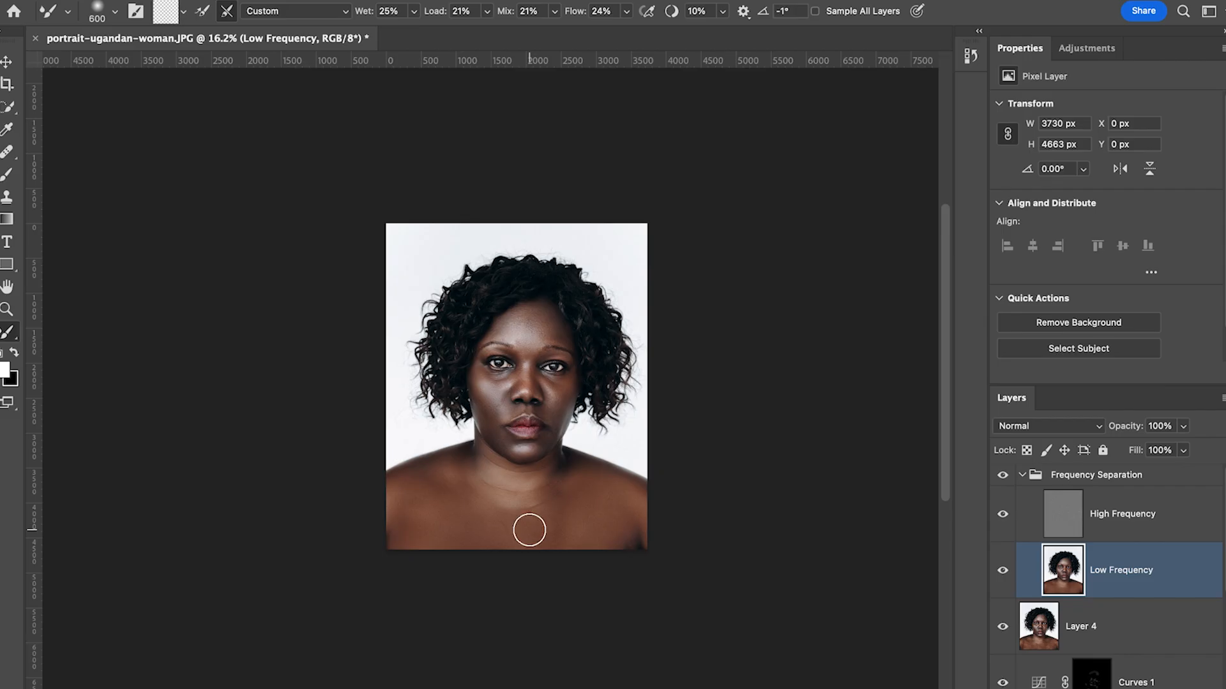
key("bracketleft")
key("bracketleft")
key("bracketright")
key("bracketright")
scroll(547, 464, "down", 1)
key("bracketleft")
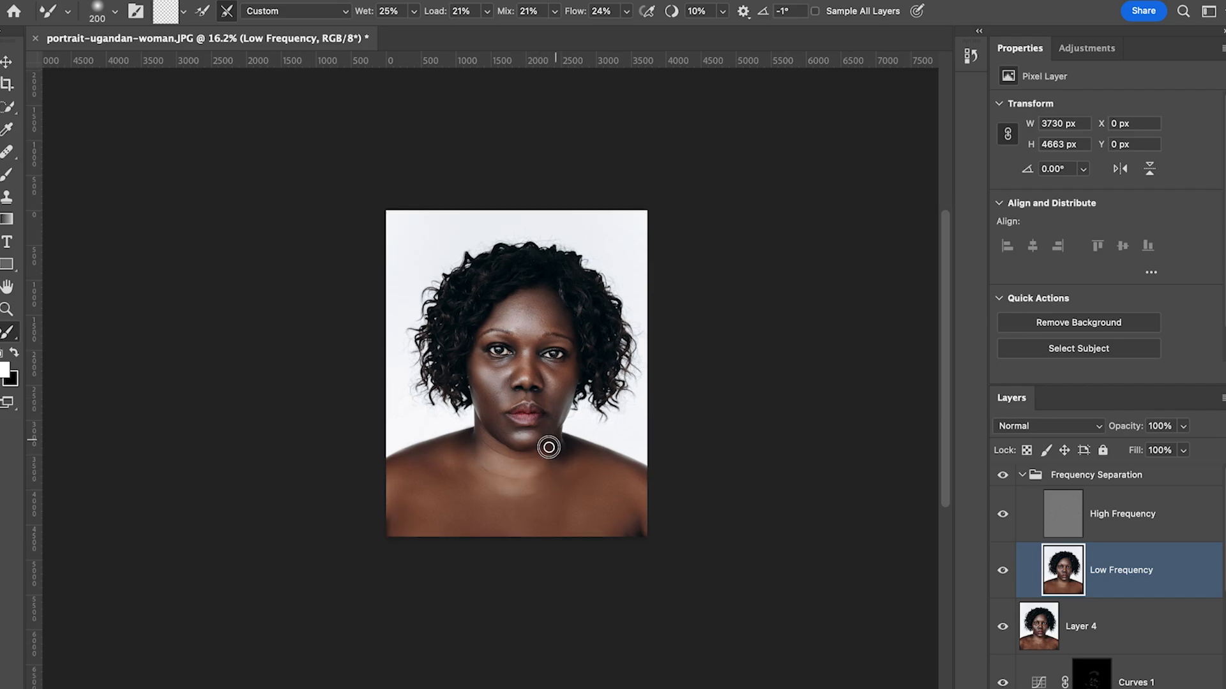
Smooth the tones of the right-hand chest with the Mixer Brush at 600 px, refining its upper part at 400 px
key("bracketright")
key("bracketright")
key("bracketright")
key("bracketright")
key("bracketright")
key("bracketright")
key("bracketright")
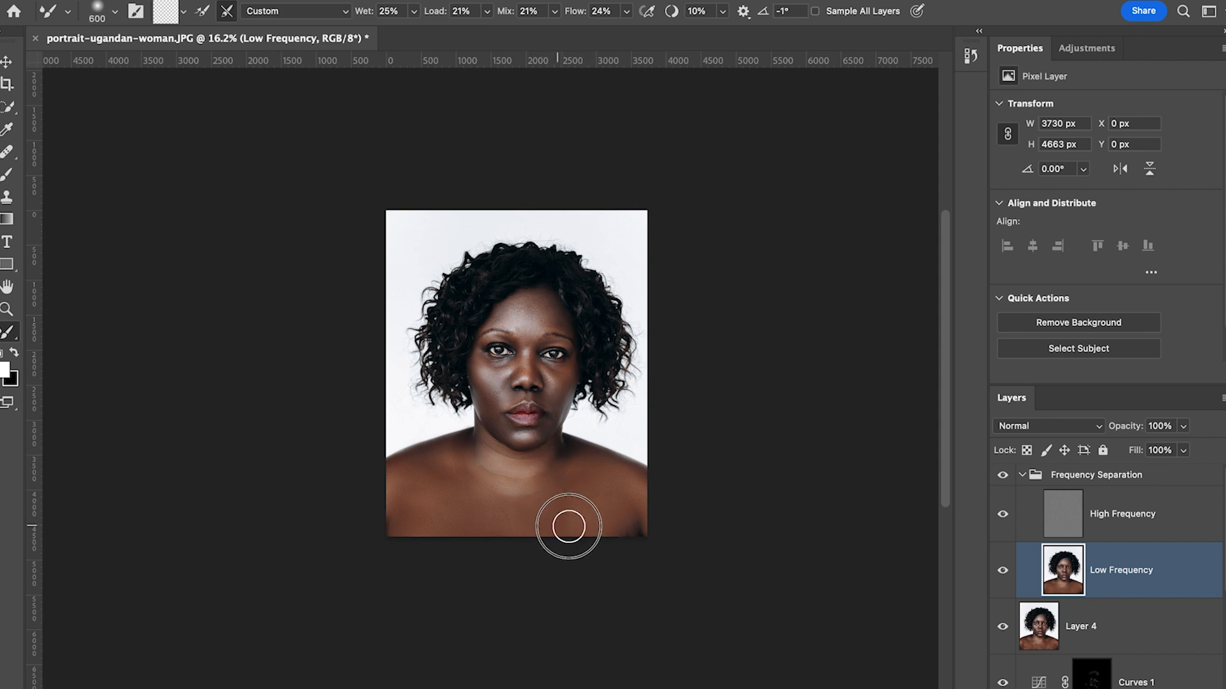
key("bracketleft")
key("bracketleft")
key("bracketleft")
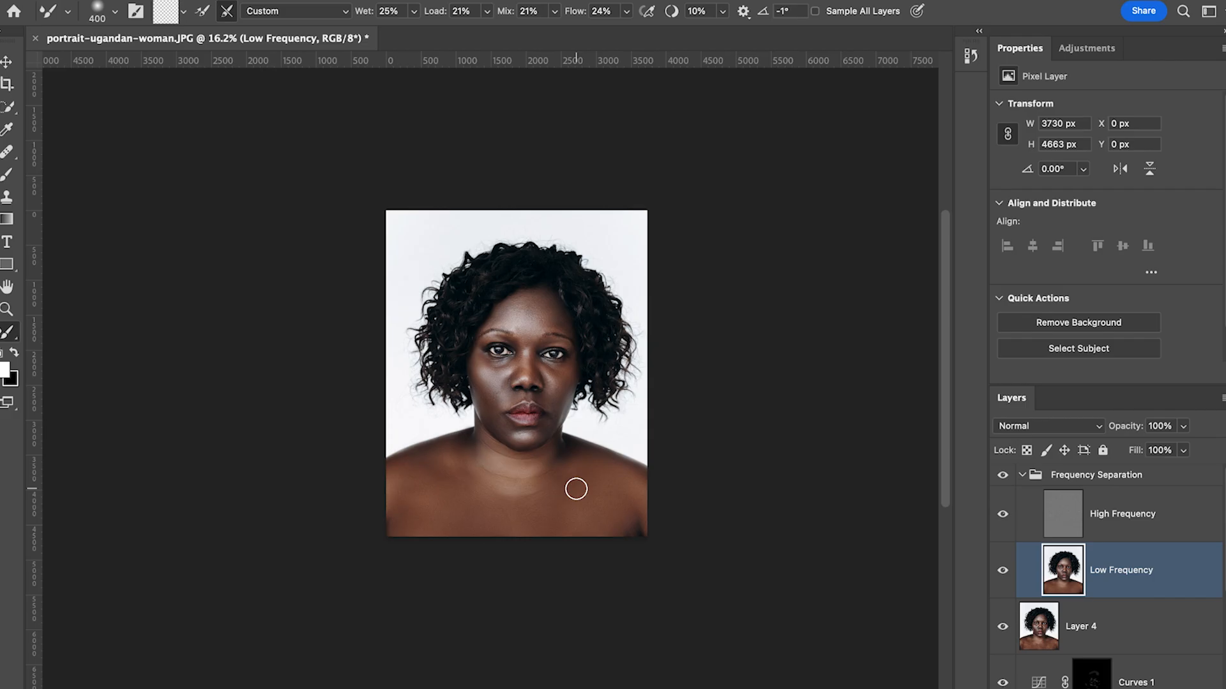
Even out the tones of the left-hand chest with the Mixer Brush at 500 px
key("bracketright")
key("bracketright")
key("bracketleft")
key("bracketleft")
key("bracketright")
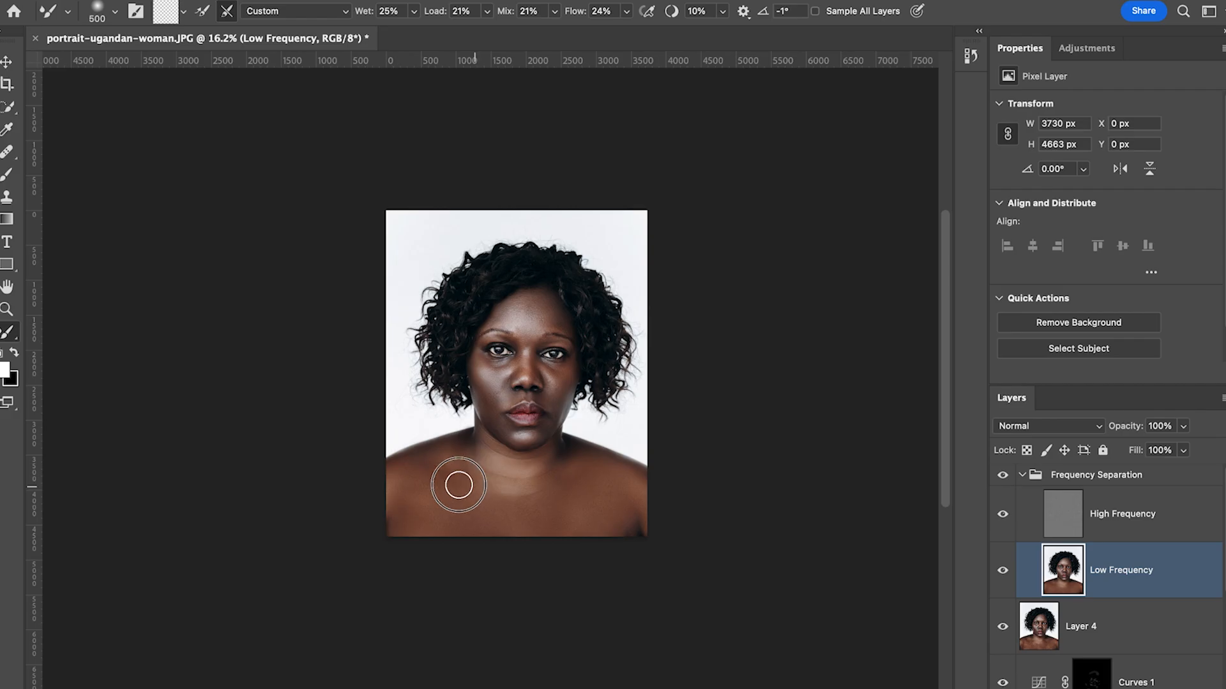
Blend the tones of the left-hand shoulder near the neck with the Mixer Brush at about 300 px
key("bracketleft")
key("bracketleft")
key("bracketleft")
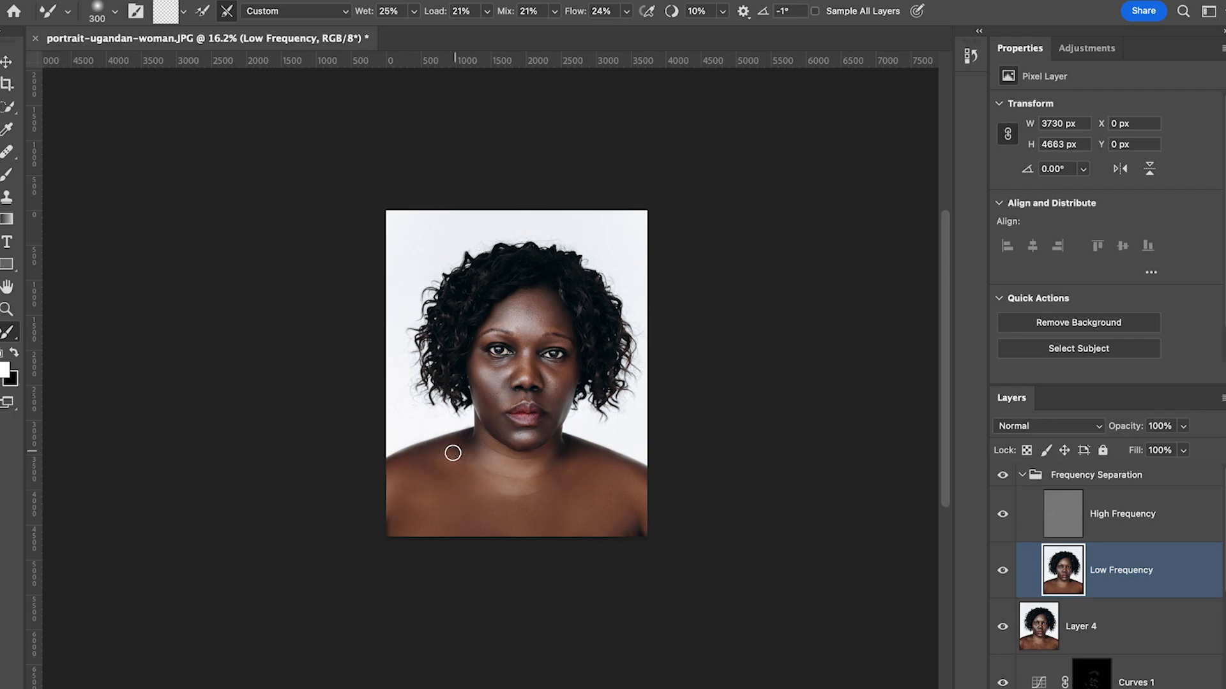
key("bracketright")
key("bracketright")
key("bracketleft")
key("bracketleft")
Smooth the chin area just below the lower lip with the Mixer Brush, starting at 100 px
scroll(537, 433, "up", 3)
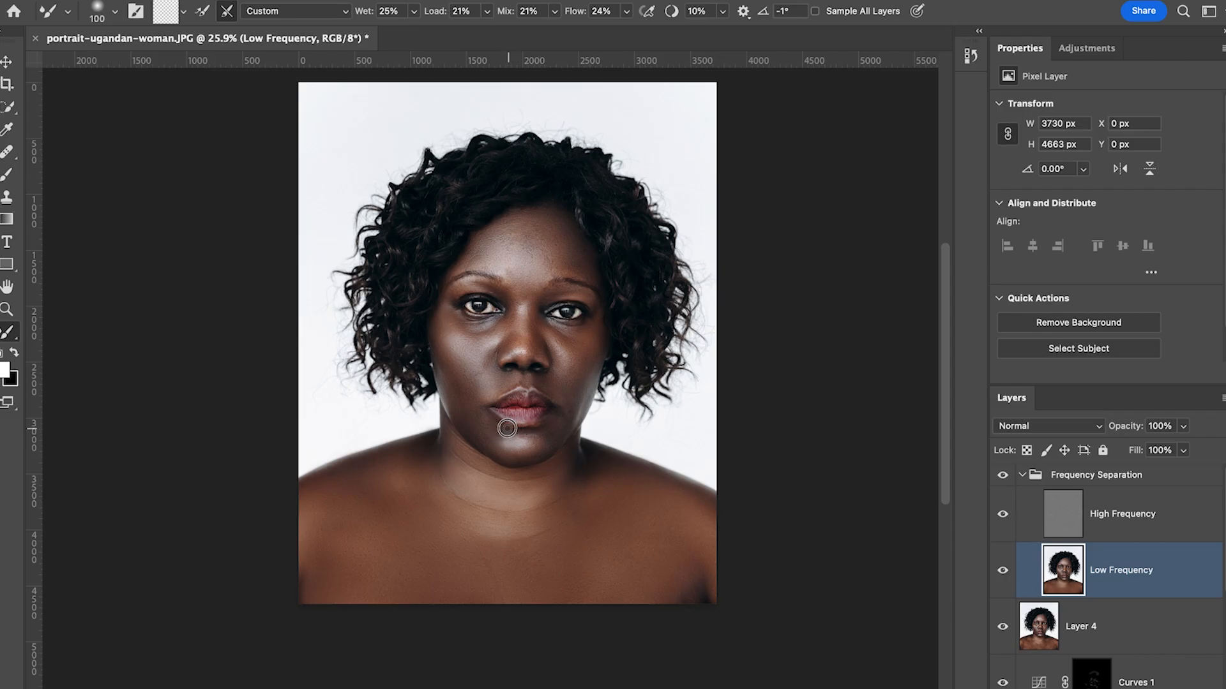
left_click_drag(499, 425, 535, 428)
key("bracketright")
left_click_drag(542, 424, 541, 427)
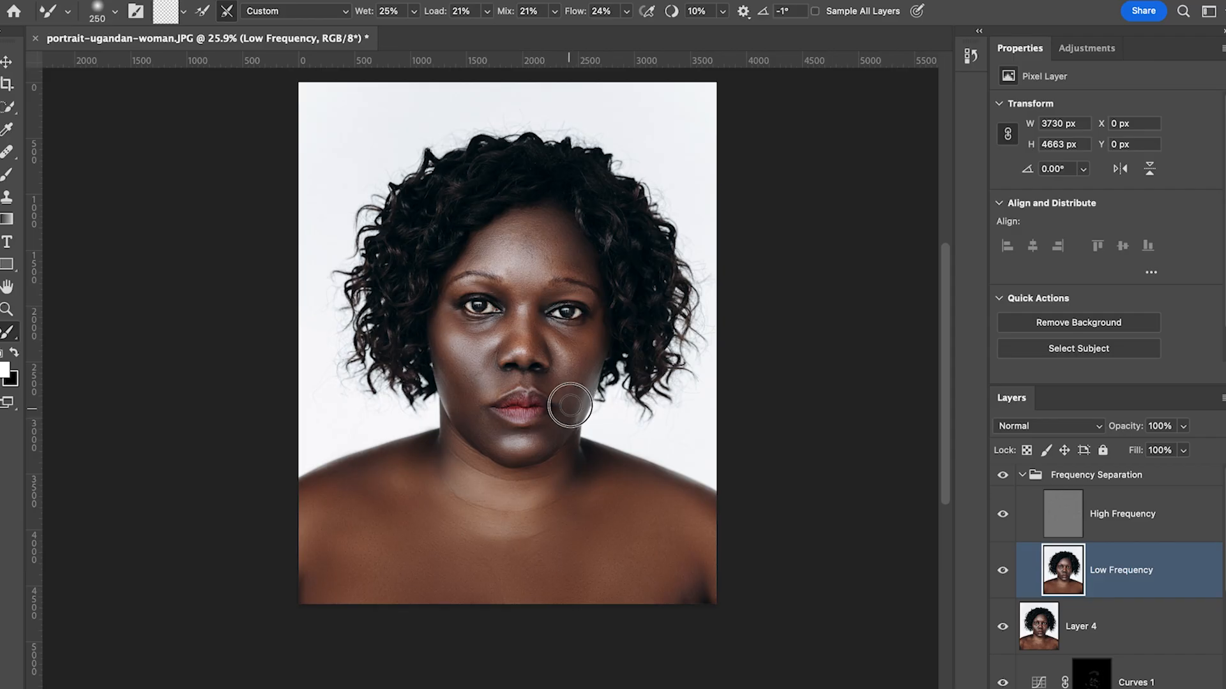
Blend the skin along the right-hand jaw and beside the mouth corner with the Mixer Brush at 125 to 150 px
scroll(572, 395, "down", 3)
scroll(570, 374, "down", 1)
key("bracketleft")
key("bracketleft")
key("bracketleft")
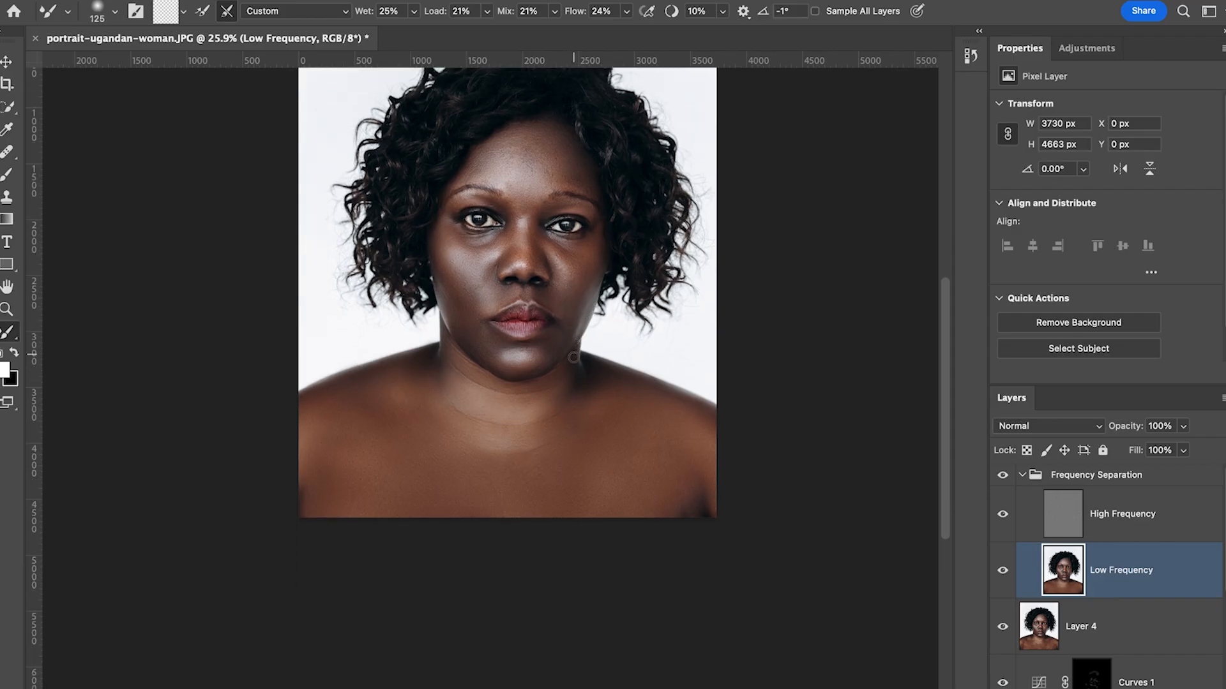
scroll(572, 359, "up", 2)
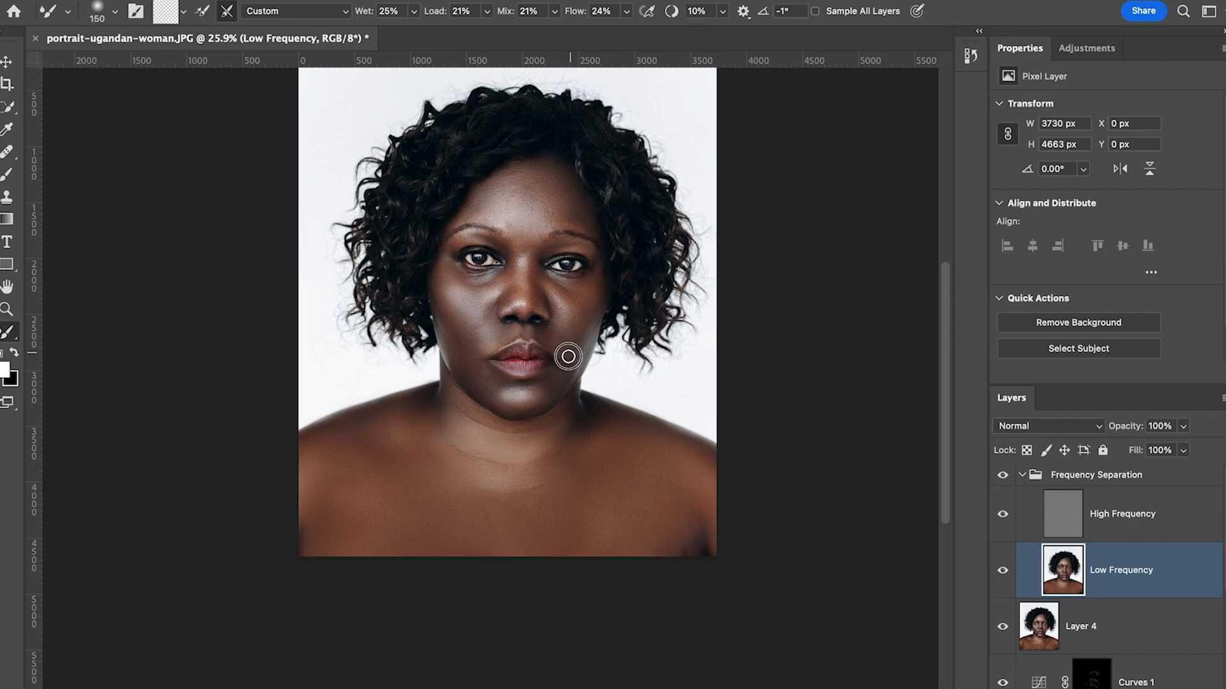
Smooth the tones of the right-hand side of the chin with the Mixer Brush at 125 to 175 px
key("bracketleft")
key("bracketright")
key("bracketright")
key("bracketright")
key("bracketright")
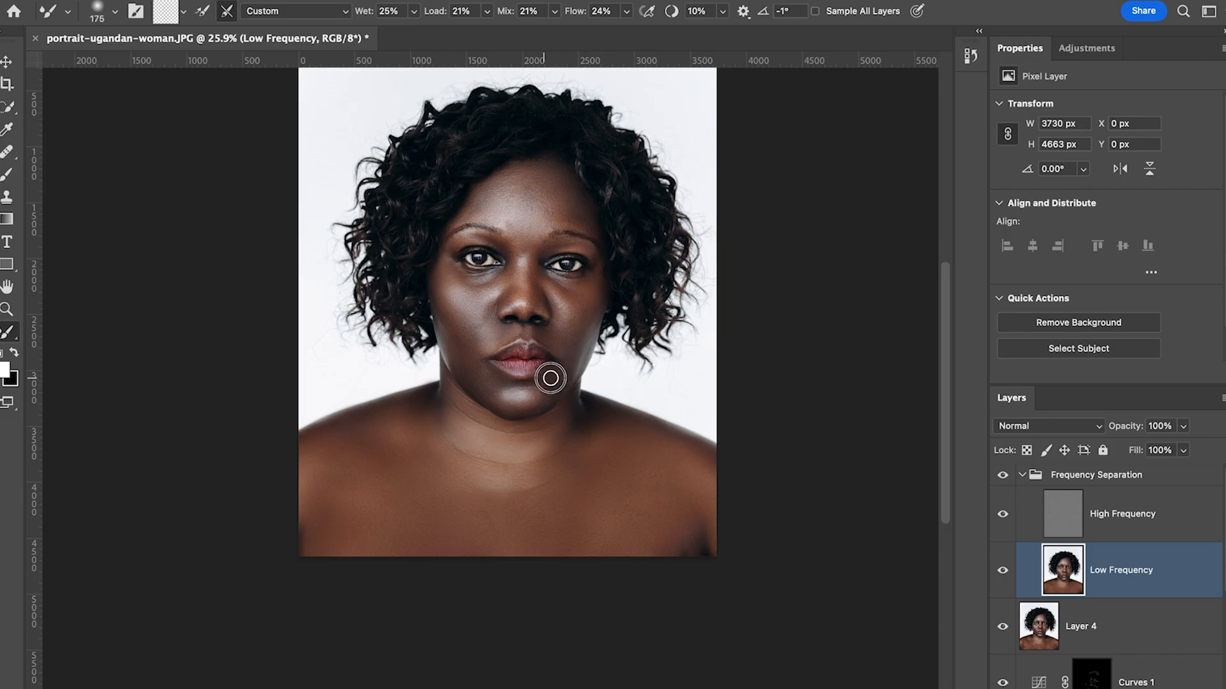
key("bracketleft")
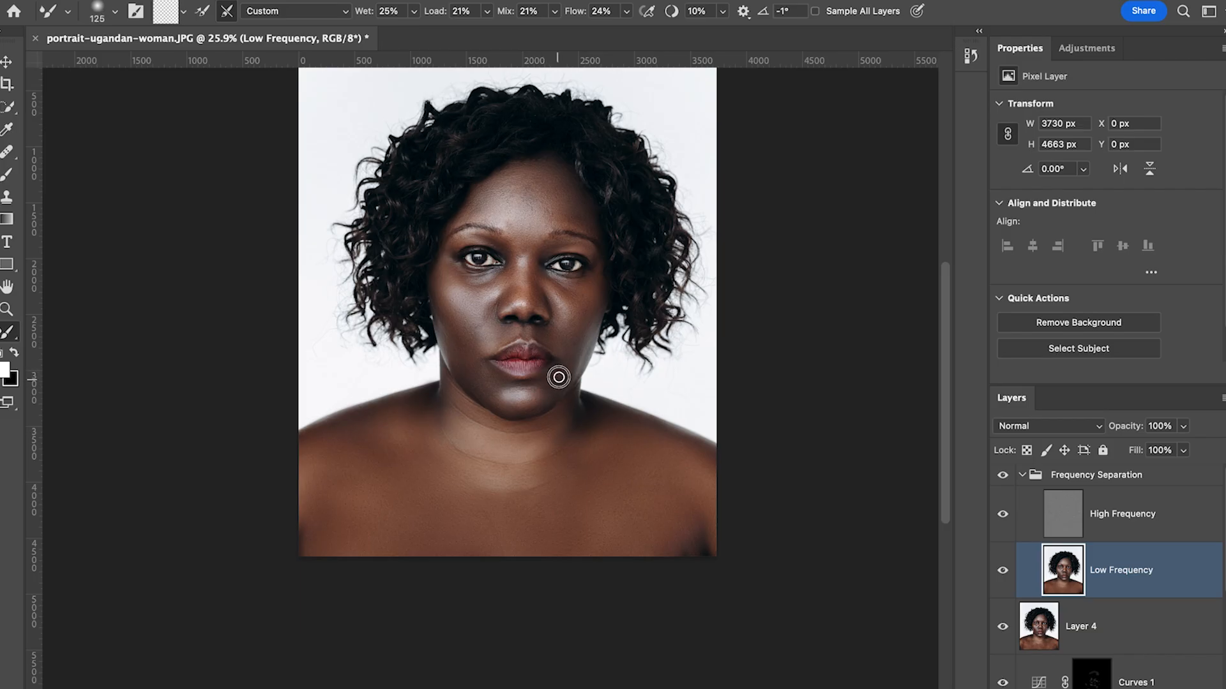
key("bracketright")
key("bracketright")
key("bracketleft")
key("bracketleft")
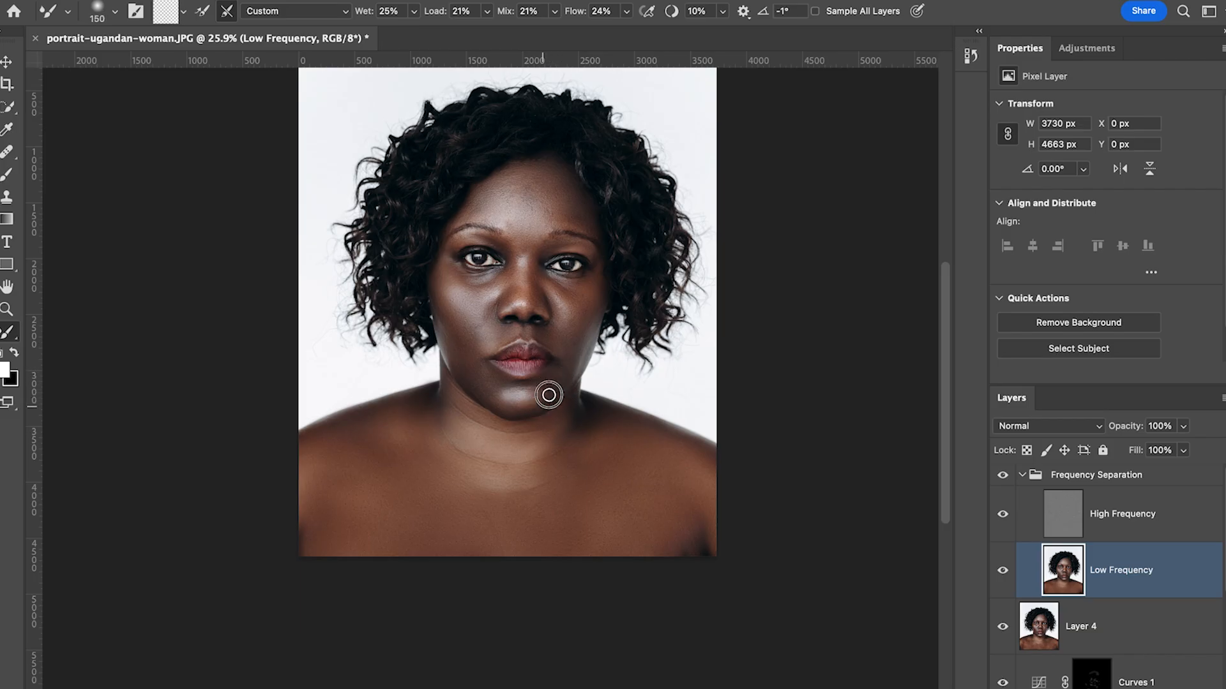
Blend the tones along the bottom of the chin, the left-hand jawline and the lower cheek with the Mixer Brush
mouse_move(529, 414)
left_mouse_down()
mouse_move(488, 400)
mouse_move(451, 358)
mouse_move(463, 371)
left_mouse_up()
key("bracketright")
key("bracketright")
key("bracketright")
left_click_drag(450, 320, 447, 331)
Smooth the outer edge of the left-hand cheek up to the eye corner with the Mixer Brush at 150 px
key("bracketleft")
key("bracketleft")
key("bracketleft")
left_click_drag(435, 310, 442, 288)
key("bracketright")
left_click_drag(440, 291, 442, 270)
key("bracketleft")
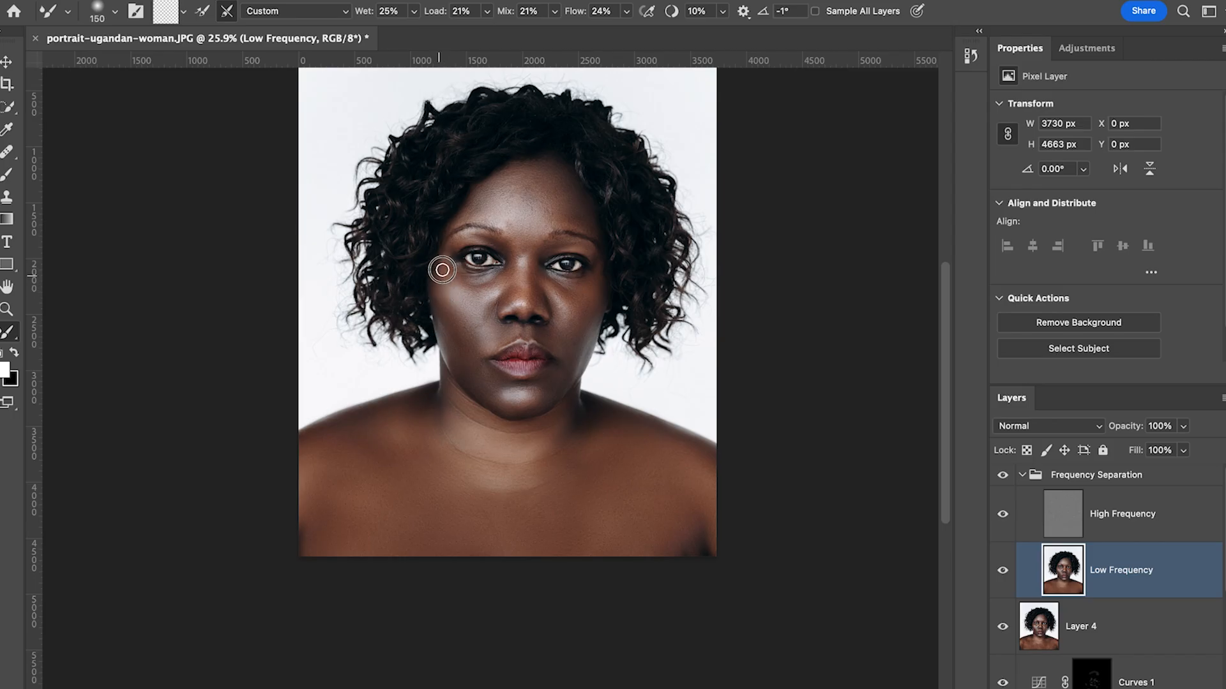
Blend the skin tones beneath the left-hand eye with a small Mixer Brush
key("bracketright")
key("bracketright")
key("bracketleft")
left_click_drag(478, 285, 477, 287)
Even out the left-hand cheek down to the side of the mouth with the Mixer Brush at about 200 px
key("bracketright")
key("bracketright")
key("bracketright")
key("bracketright")
key("bracketleft")
key("bracketright")
key("bracketright")
key("bracketleft")
key("bracketleft")
key("bracketright")
key("bracketright")
key("bracketleft")
key("bracketleft")
key("bracketleft")
key("bracketright")
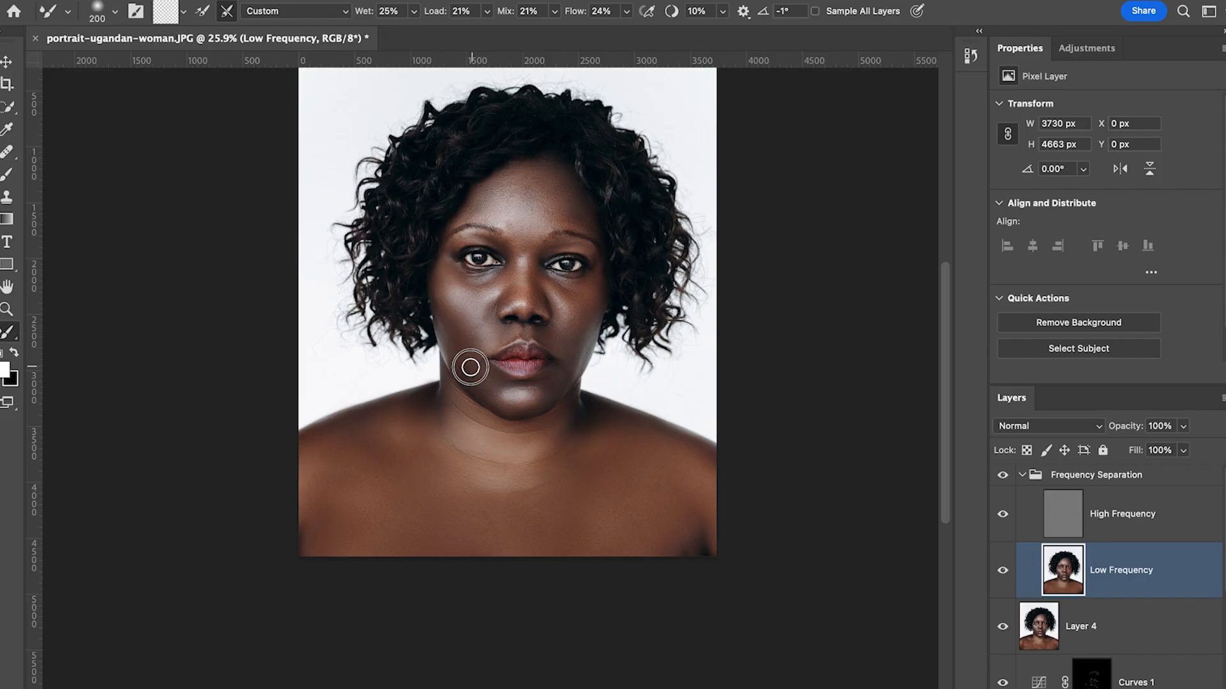
Blend the tones between the eyebrows with the Mixer Brush at 250 px and the upper nose bridge at 175 px
key("bracketright")
key("bracketright")
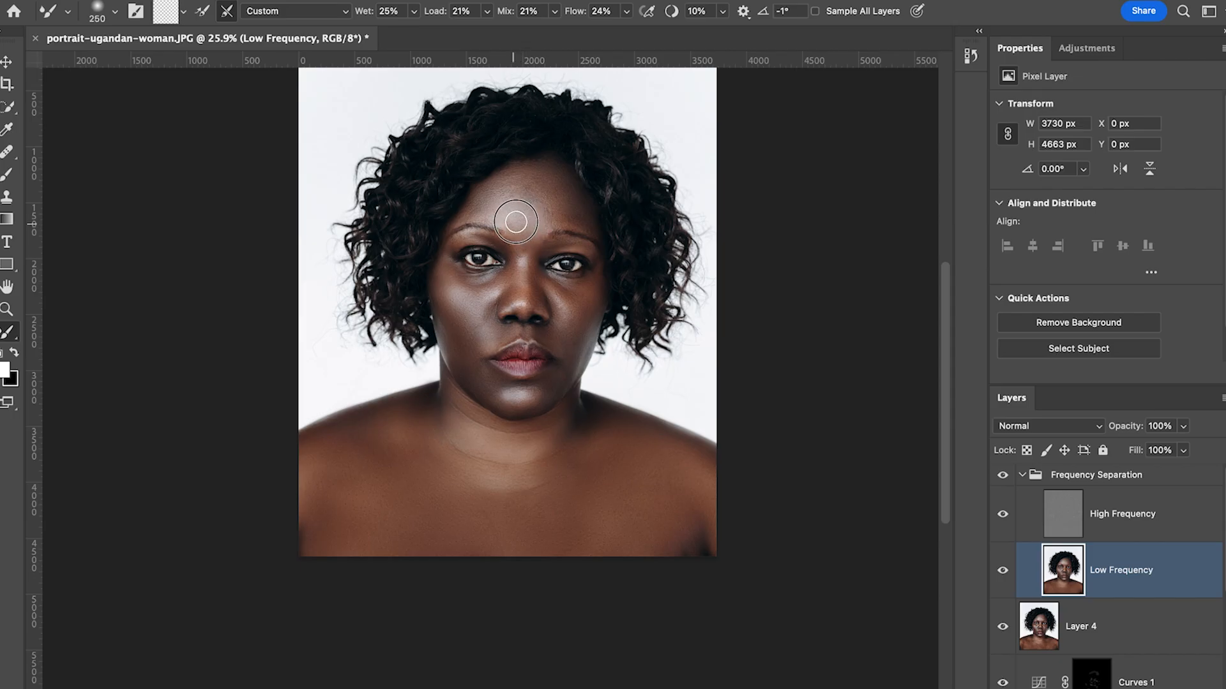
key("bracketleft")
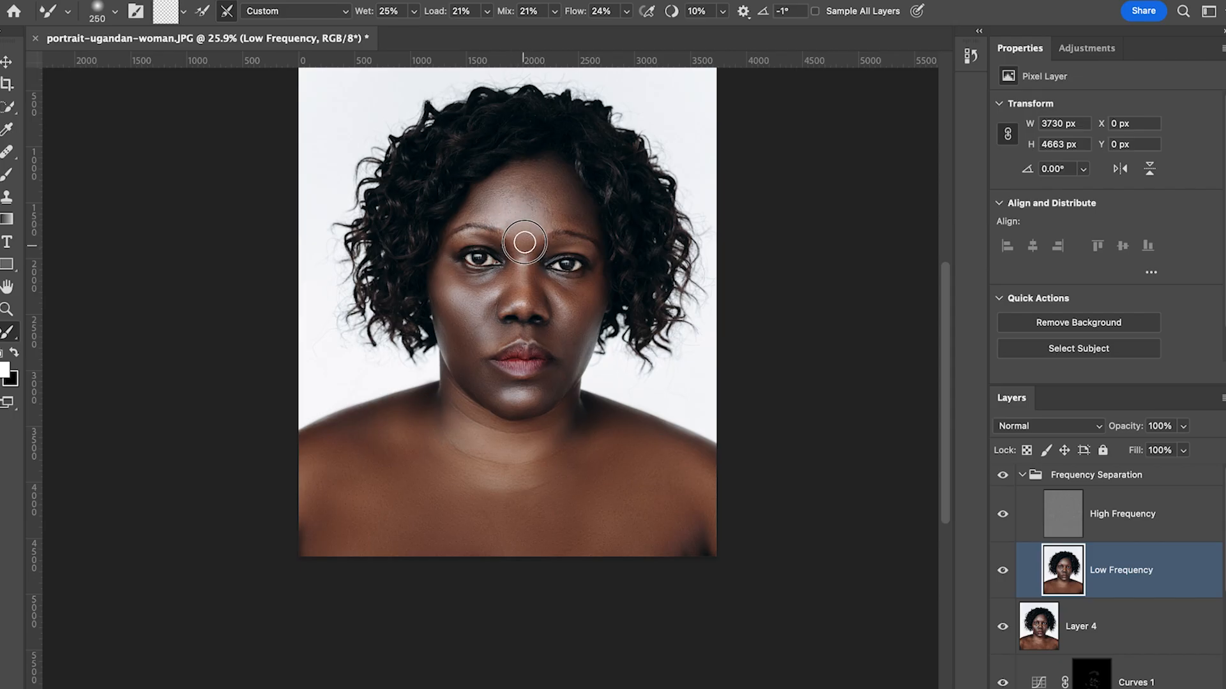
key("bracketleft")
key("bracketleft")
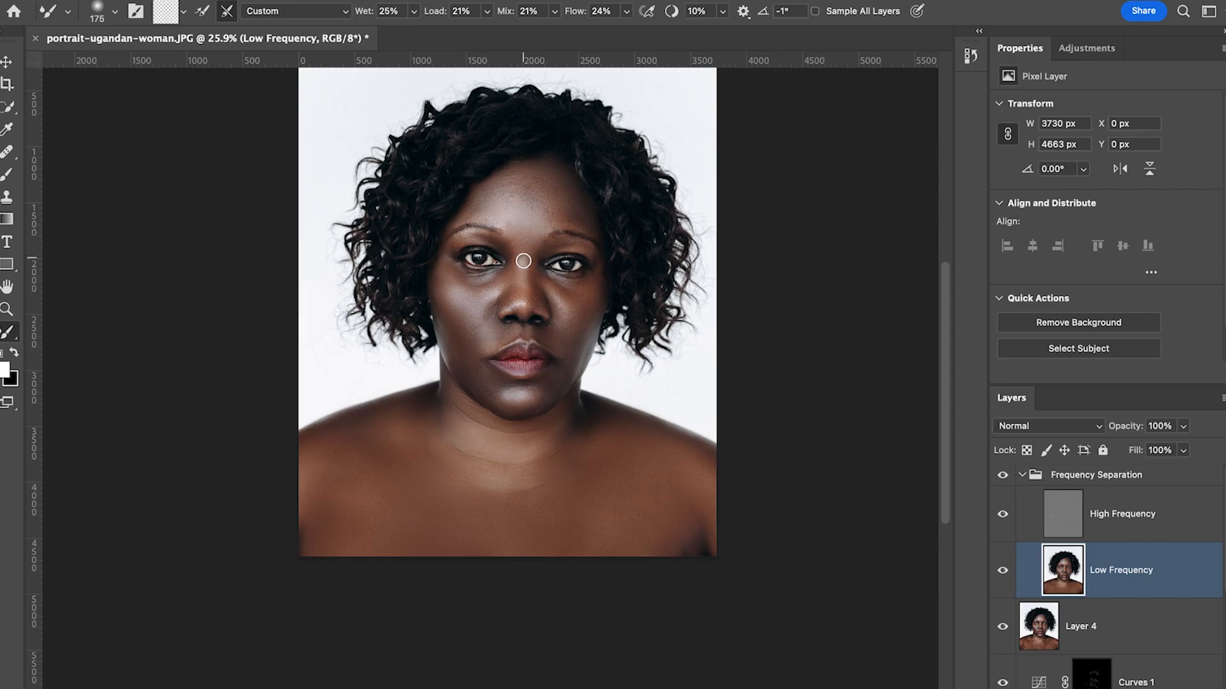
key("bracketright")
key("bracketright")
key("bracketright")
key("bracketleft")
key("bracketleft")
key("bracketleft")
scroll(488, 217, "up", 1)
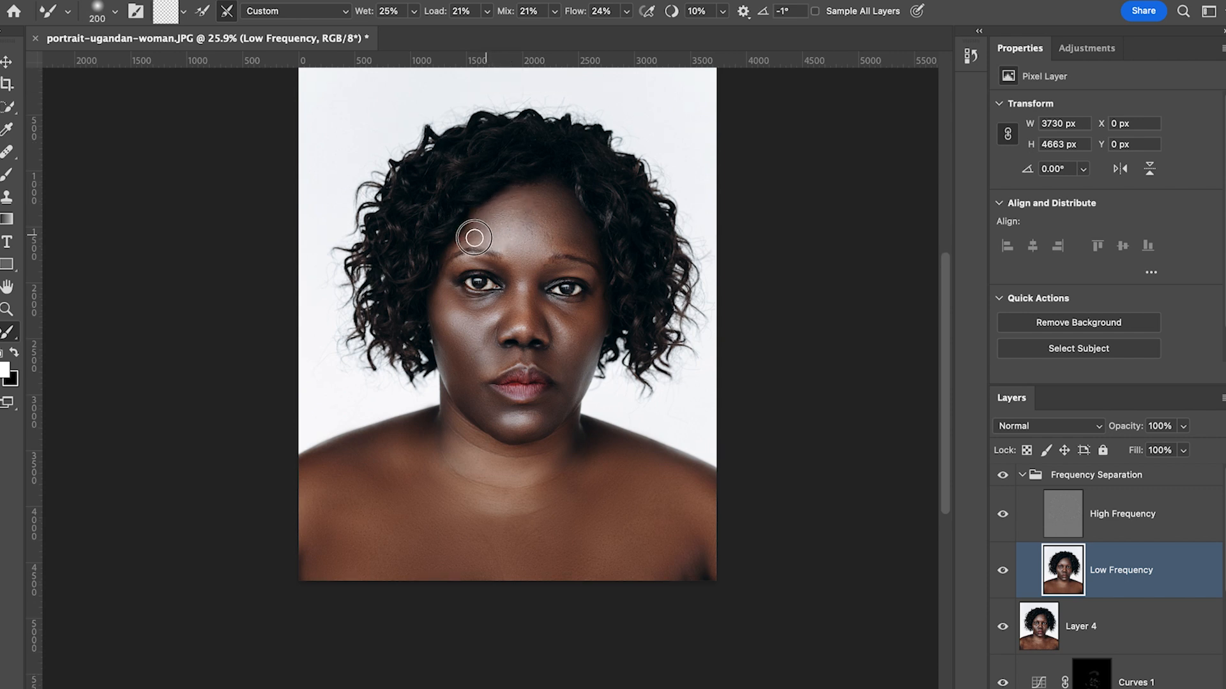
Smooth the left-hand forehead above the eyebrow with the Mixer Brush at 200 px
key("bracketleft")
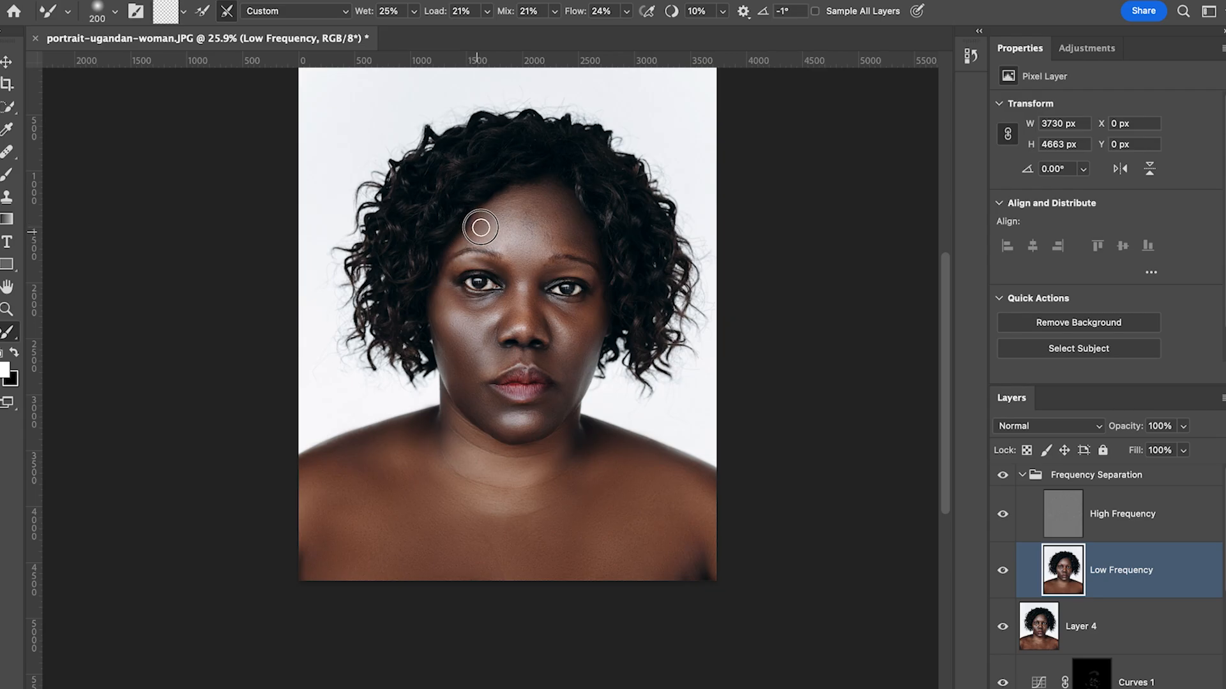
key("bracketright")
key("bracketright")
key("bracketleft")
key("bracketleft")
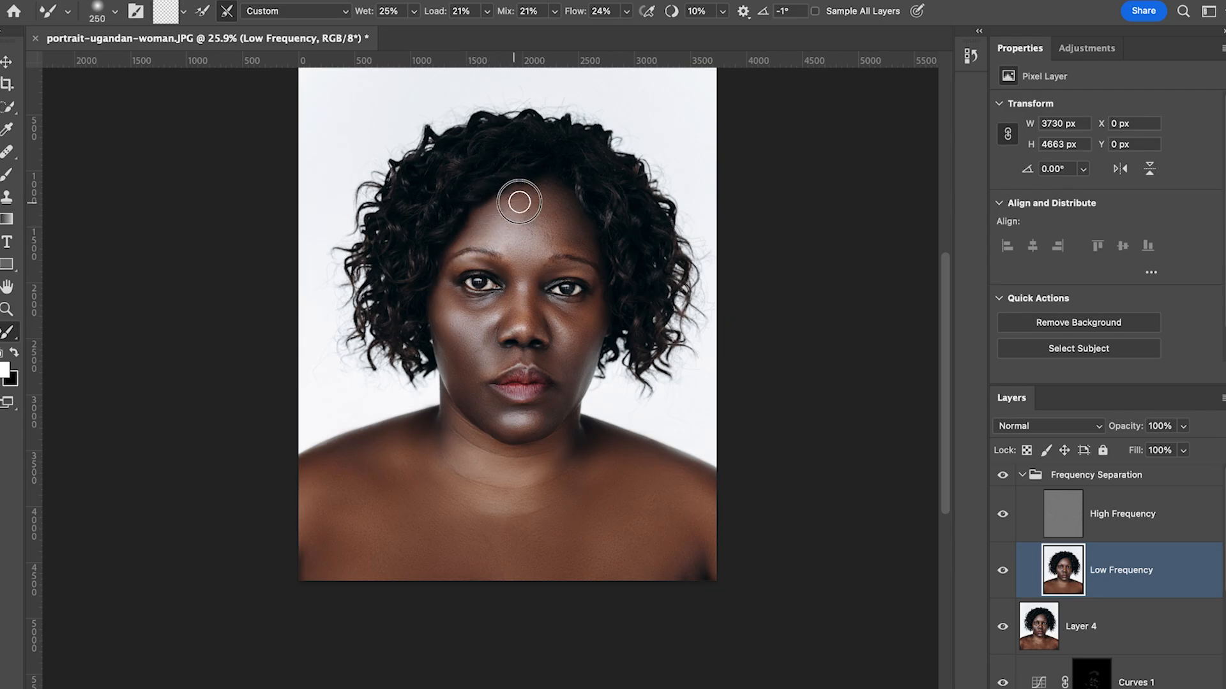
Blend the tones of the central forehead with the Mixer Brush, enlarging it from 250 to 300 px
key("bracketright")
key("bracketright")
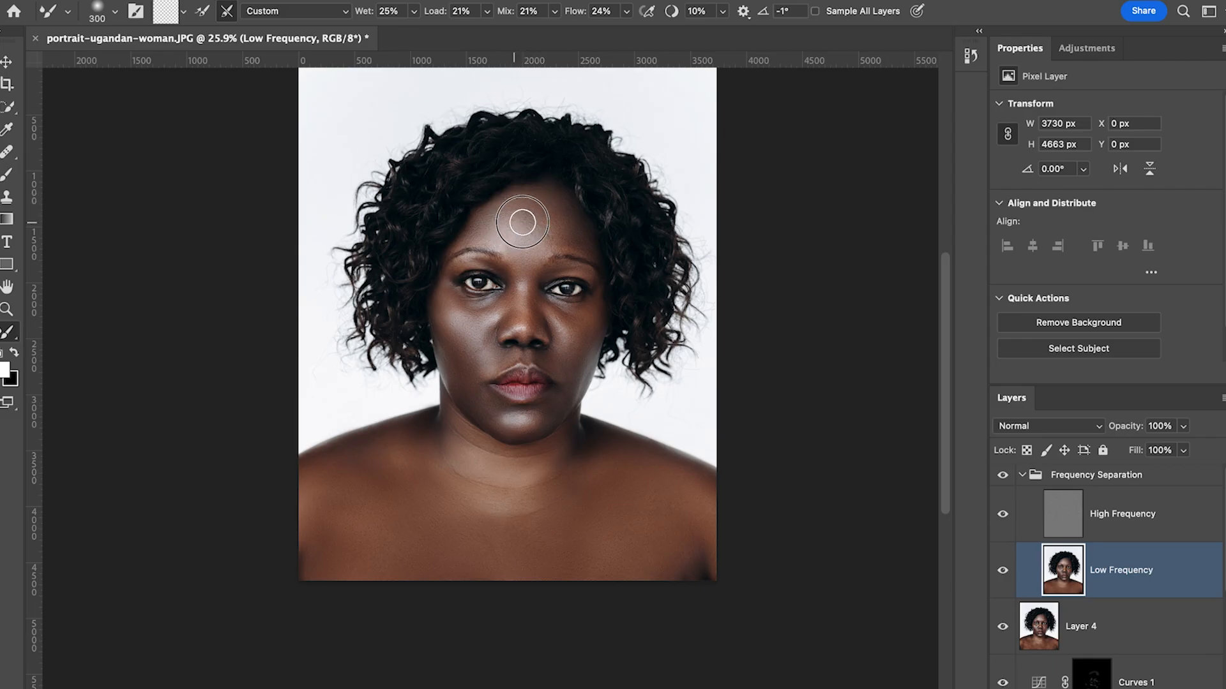
key("bracketright")
key("bracketright")
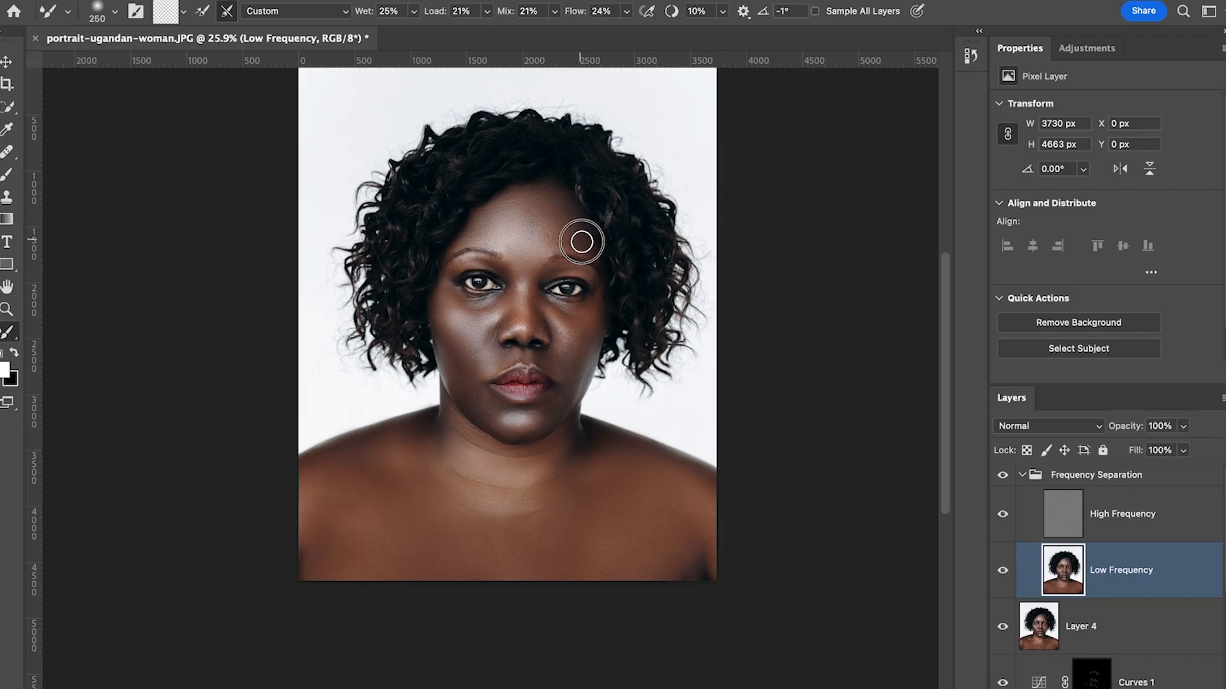
Smooth the right-hand forehead with the Mixer Brush, reducing it from 250 to 150 px close to the eyebrow
key("bracketleft")
key("bracketleft")
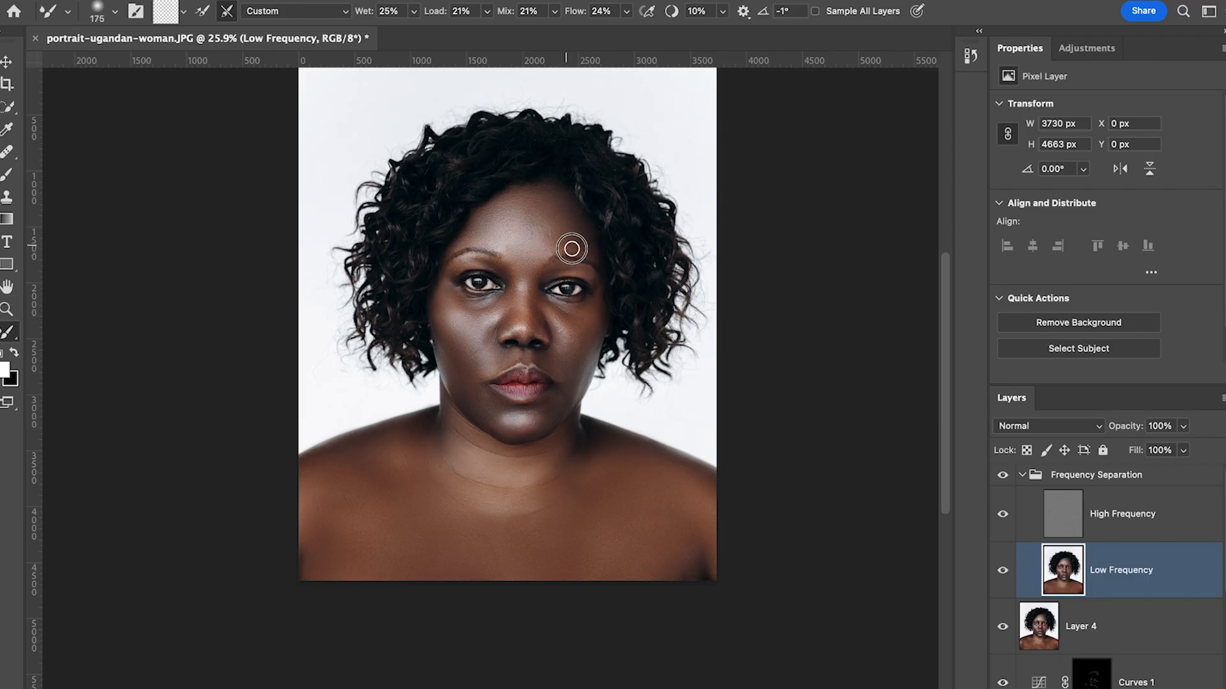
key("bracketright")
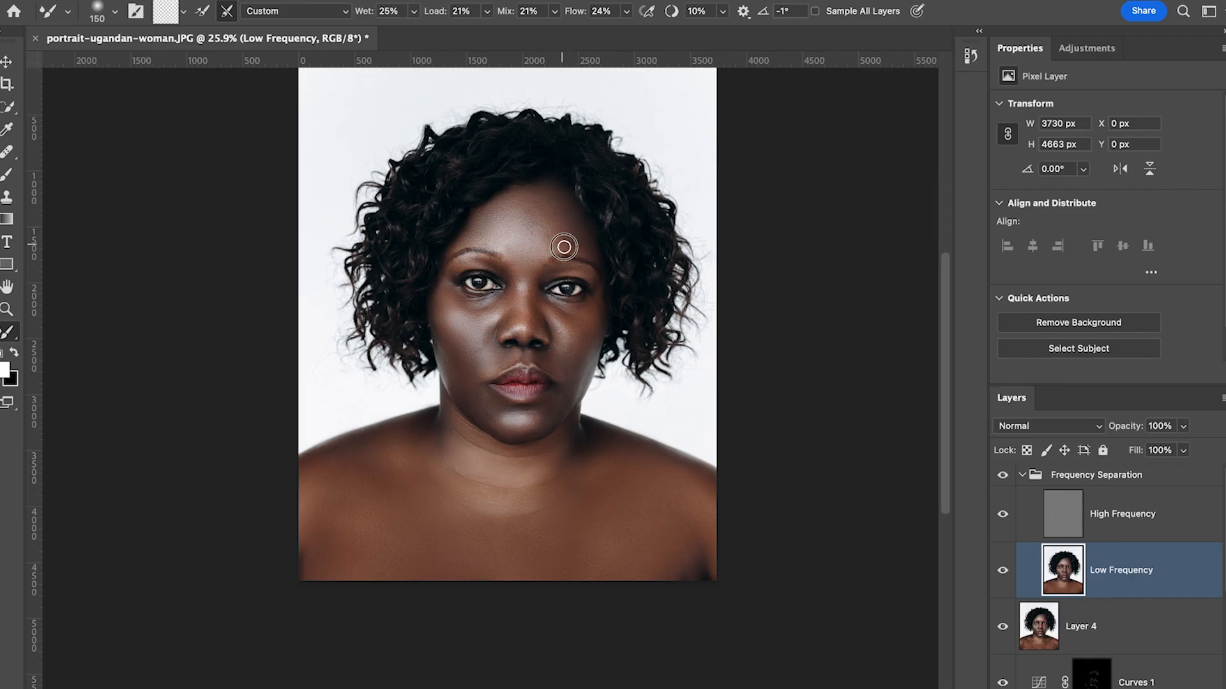
Refine the forehead tones above the right-hand eyebrow and the inner brow area with the Mixer Brush, down to 125 px
key("bracketright")
key("bracketright")
key("bracketright")
key("bracketright")
key("bracketleft")
key("bracketleft")
key("bracketright")
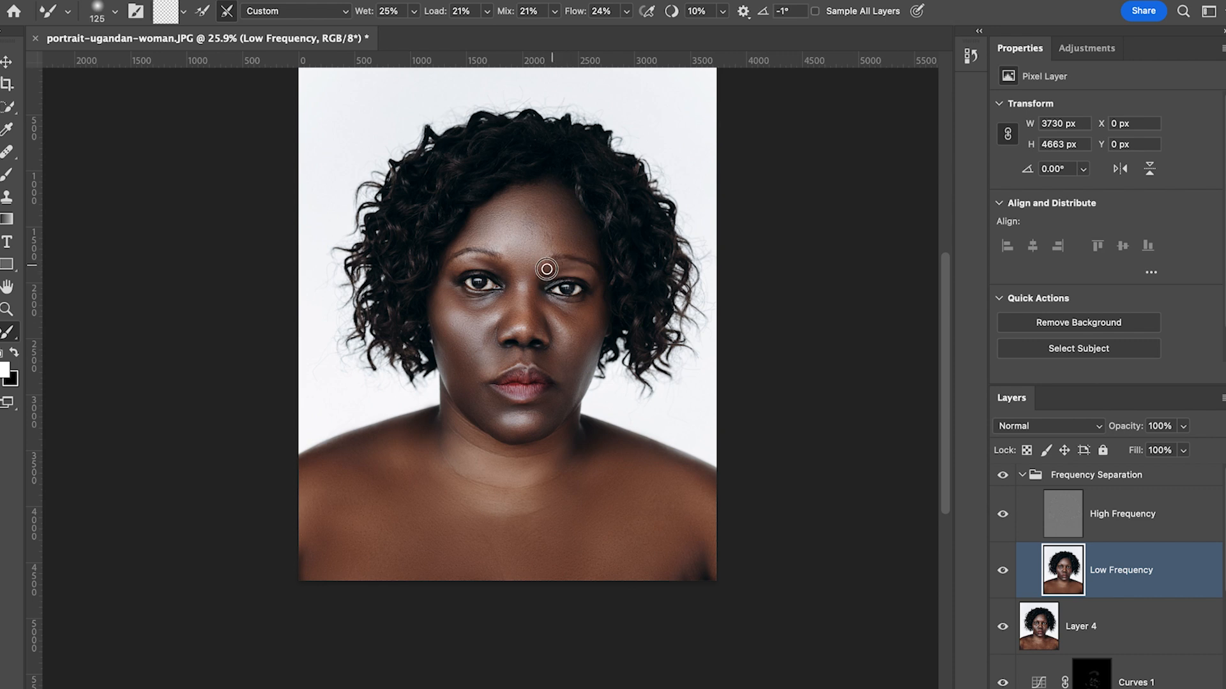
Blend the tones along the bridge and tip of the nose with the Mixer Brush at 125 px
left_click_drag(534, 299, 532, 298)
mouse_move(531, 322)
left_mouse_down()
mouse_move(533, 293)
mouse_move(539, 326)
mouse_move(525, 296)
mouse_move(524, 318)
left_mouse_up()
key("bracketleft")
Smooth the skin beneath the right-hand eye with the Mixer Brush at up to 175 px
key("bracketright")
key("bracketright")
key("bracketright")
key("bracketright")
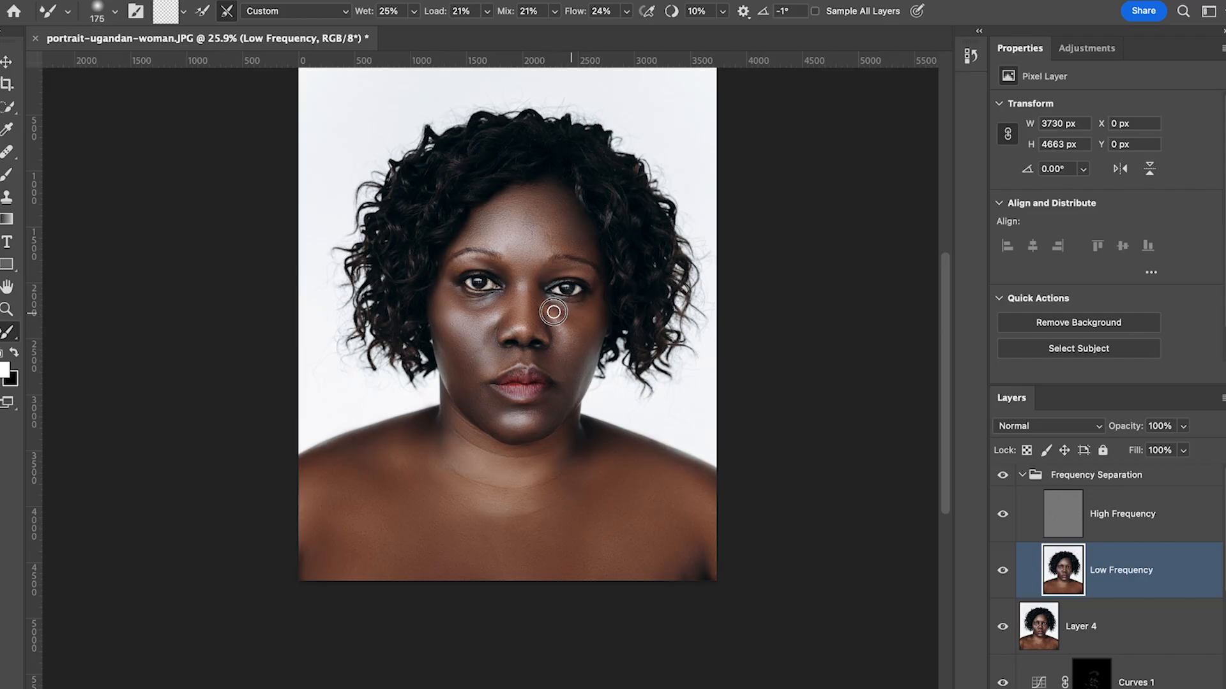
key("bracketleft")
left_click_drag(550, 309, 570, 319)
mouse_move(584, 310)
left_mouse_down()
mouse_move(585, 345)
mouse_move(553, 320)
left_mouse_up()
Blend the fold beside the right-hand nostril with a smaller Mixer Brush
key("bracketleft")
key("bracketleft")
key("bracketleft")
key("bracketleft")
mouse_move(552, 355)
left_mouse_down()
mouse_move(542, 351)
mouse_move(549, 358)
left_mouse_up()
Even out the tones of the right-hand cheek with the Mixer Brush at up to 250 px
key("bracketright")
key("bracketright")
key("bracketright")
key("bracketright")
key("bracketright")
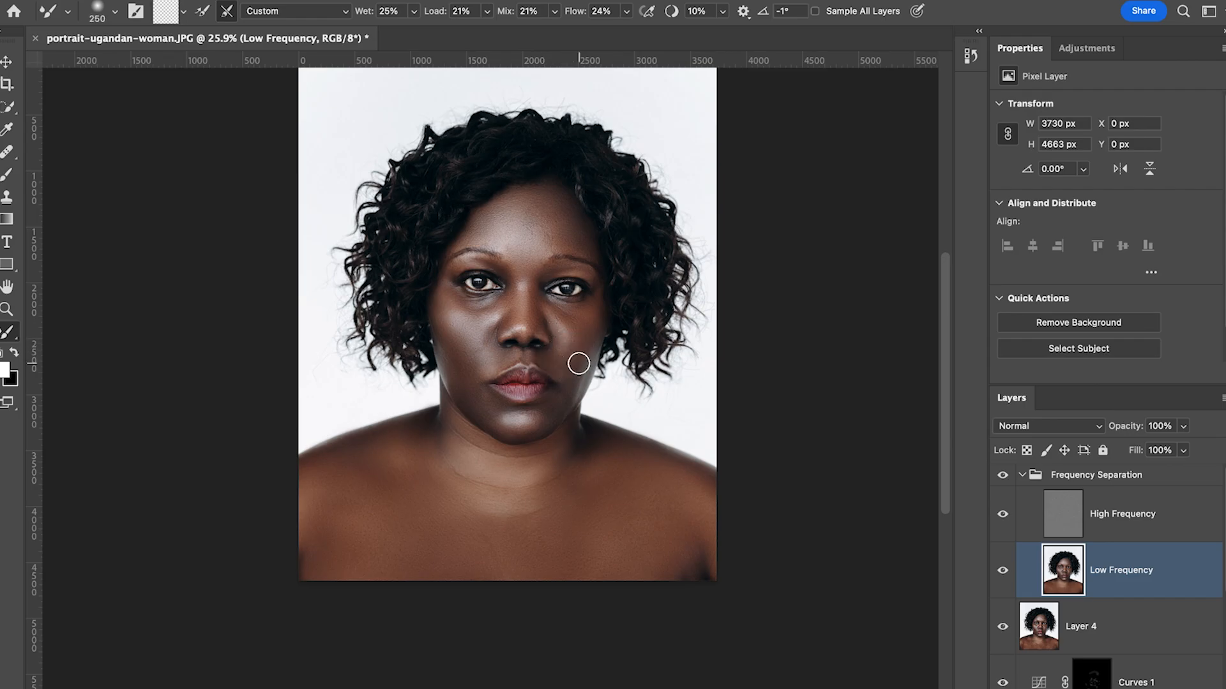
key("bracketleft")
key("bracketleft")
key("bracketleft")
key("bracketright")
key("bracketright")
key("bracketright")
Toggle the Frequency Separation group's visibility to compare the face and shoulders before and after the retouch
scroll(538, 300, "up", 4)
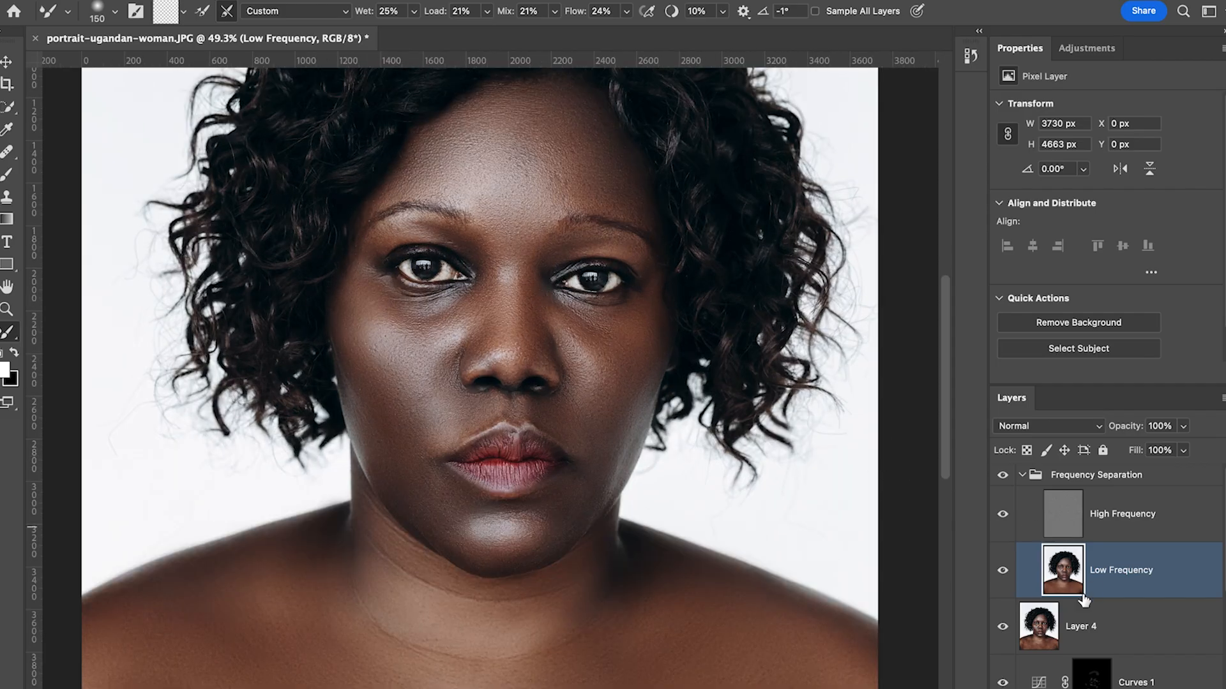
left_click(1002, 476)
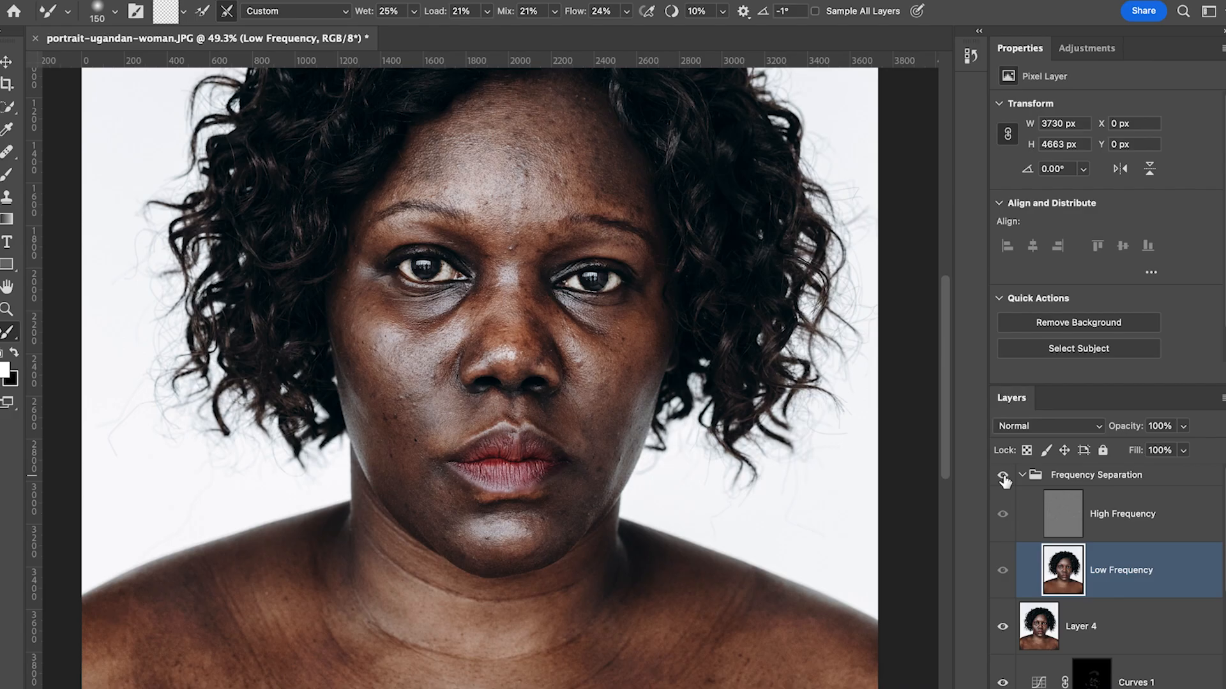
left_click(1003, 477)
left_click(1004, 477)
left_click(1003, 478)
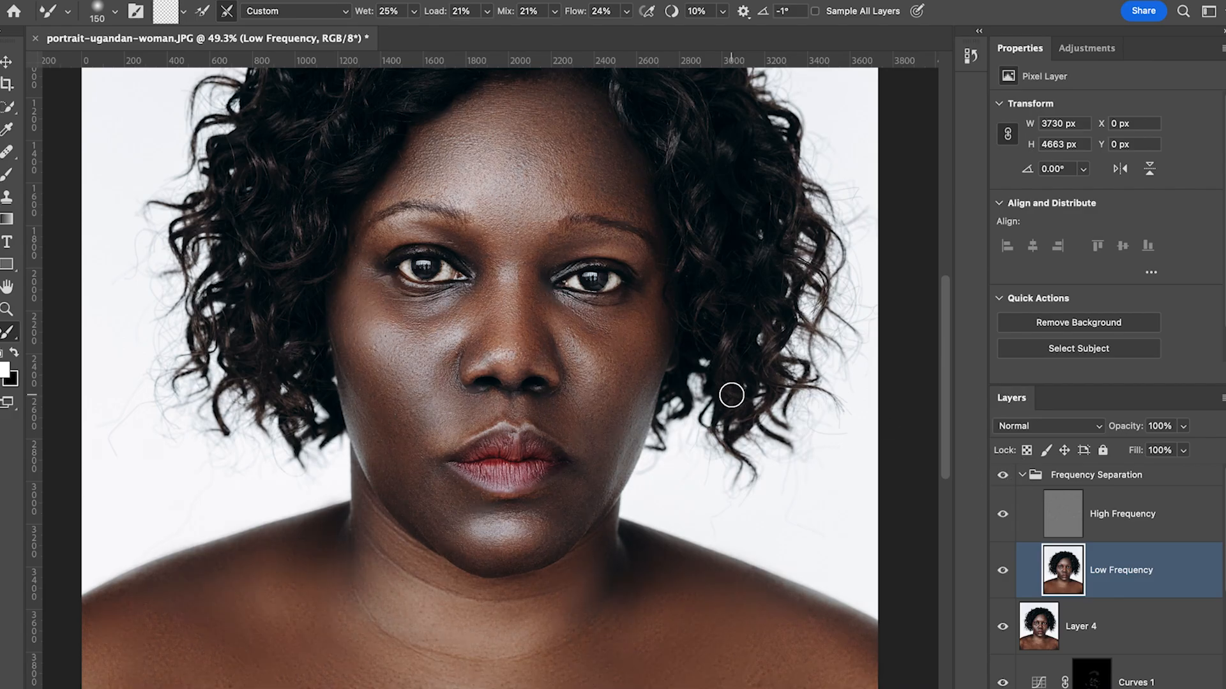
scroll(702, 395, "down", 4)
scroll(682, 396, "up", 3)
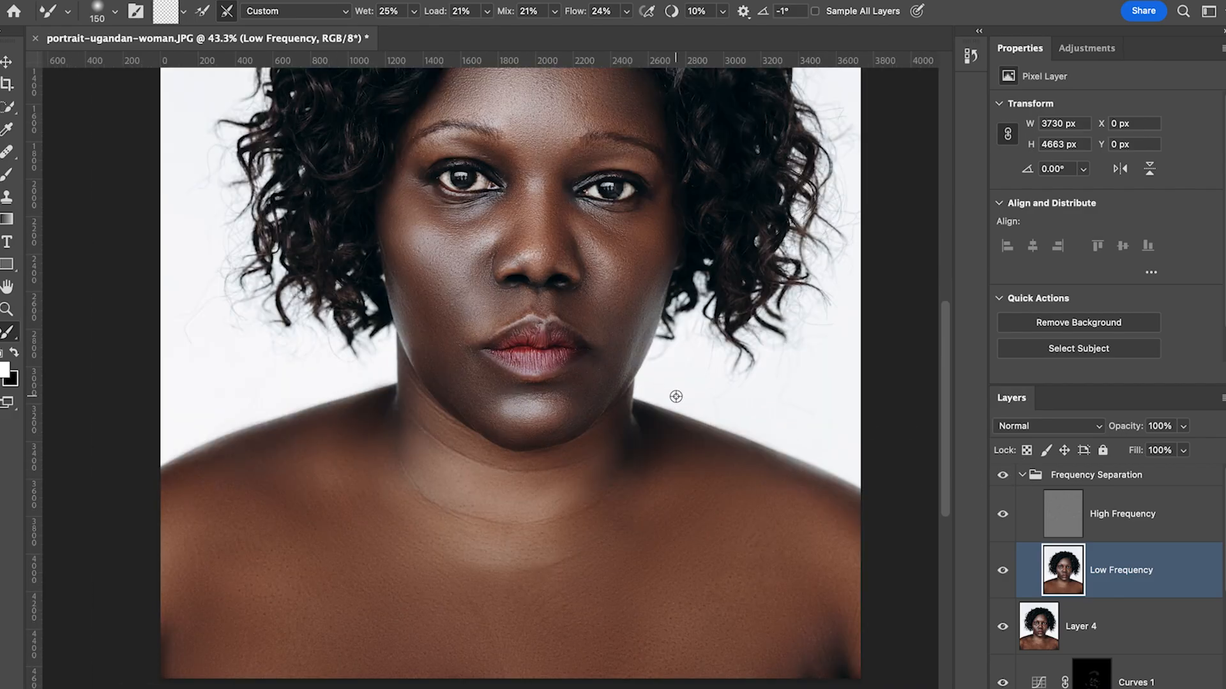
scroll(676, 397, "down", 2)
left_click(1003, 478)
left_click(1003, 479)
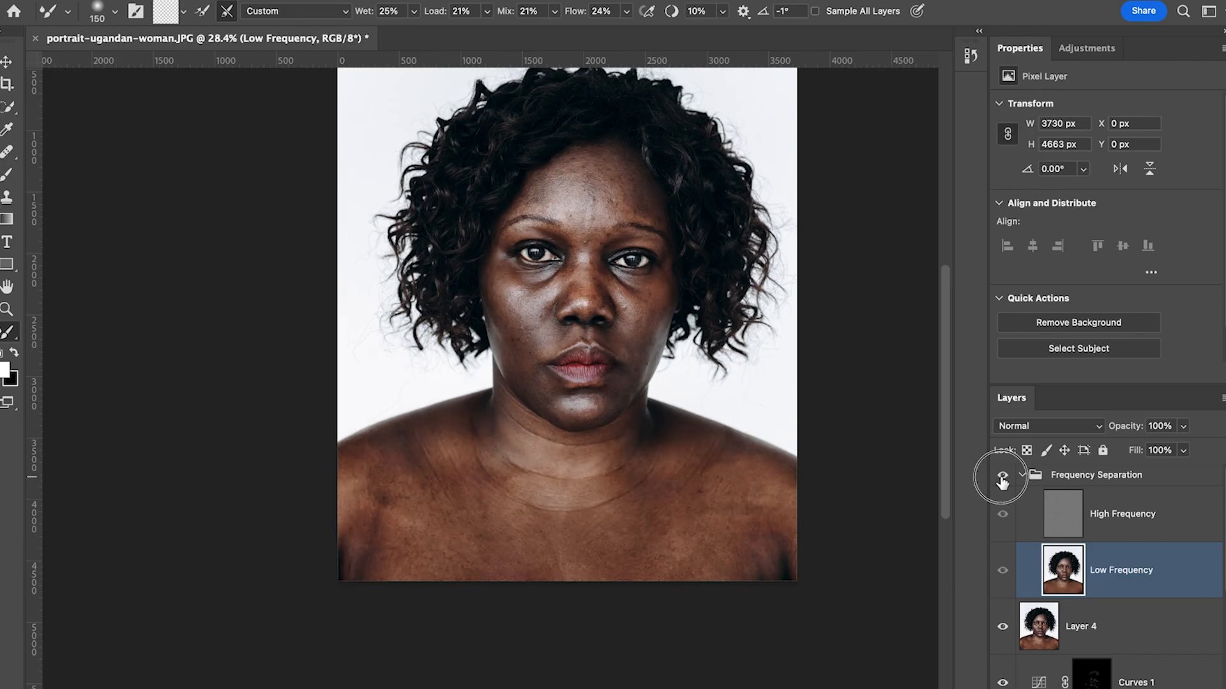
left_click(1003, 478)
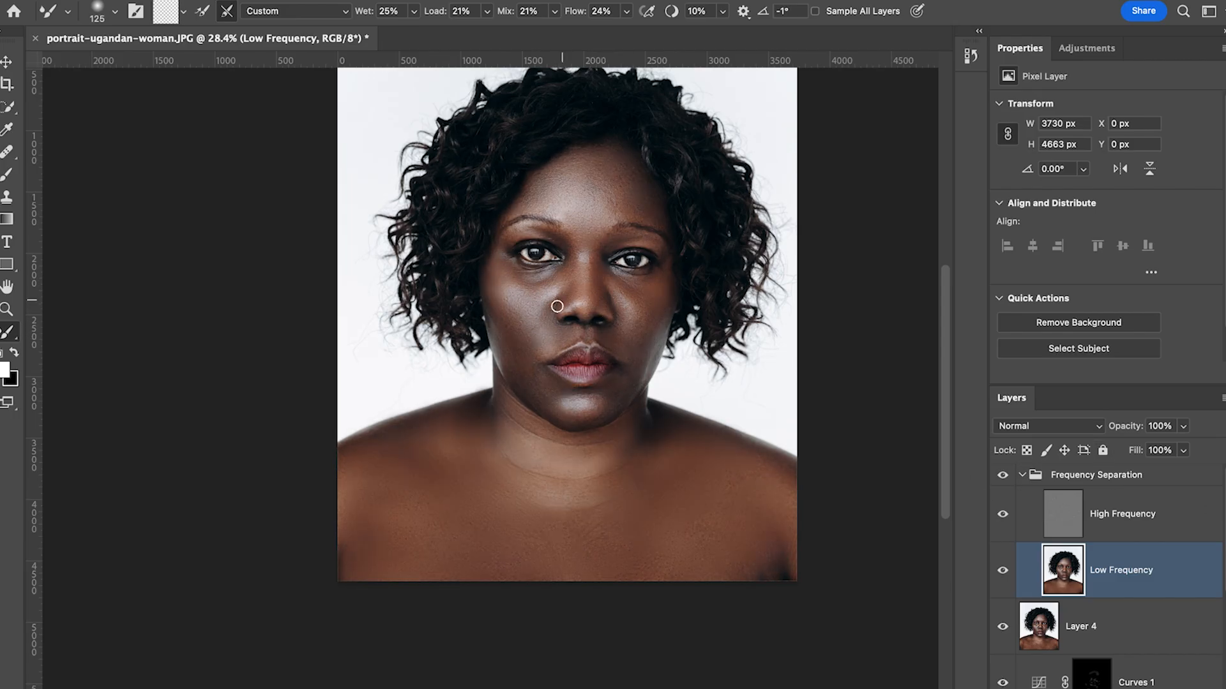
Smooth the tones of the left-hand cheek on the Low Frequency layer with the Mixer Brush at up to 300 px
key("bracketleft")
key("bracketleft")
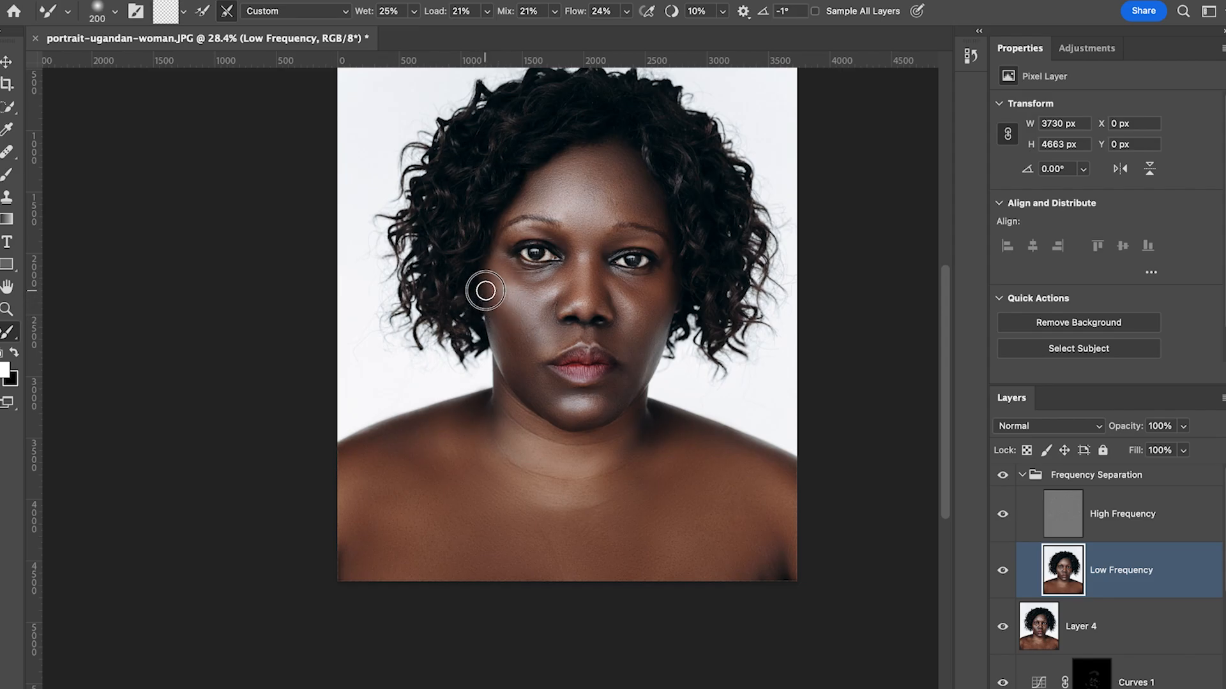
key("bracketright")
left_click_drag(491, 302, 494, 300)
left_click_drag(494, 296, 489, 295)
mouse_move(513, 351)
left_mouse_down()
mouse_move(515, 333)
mouse_move(492, 323)
mouse_move(497, 296)
left_mouse_up()
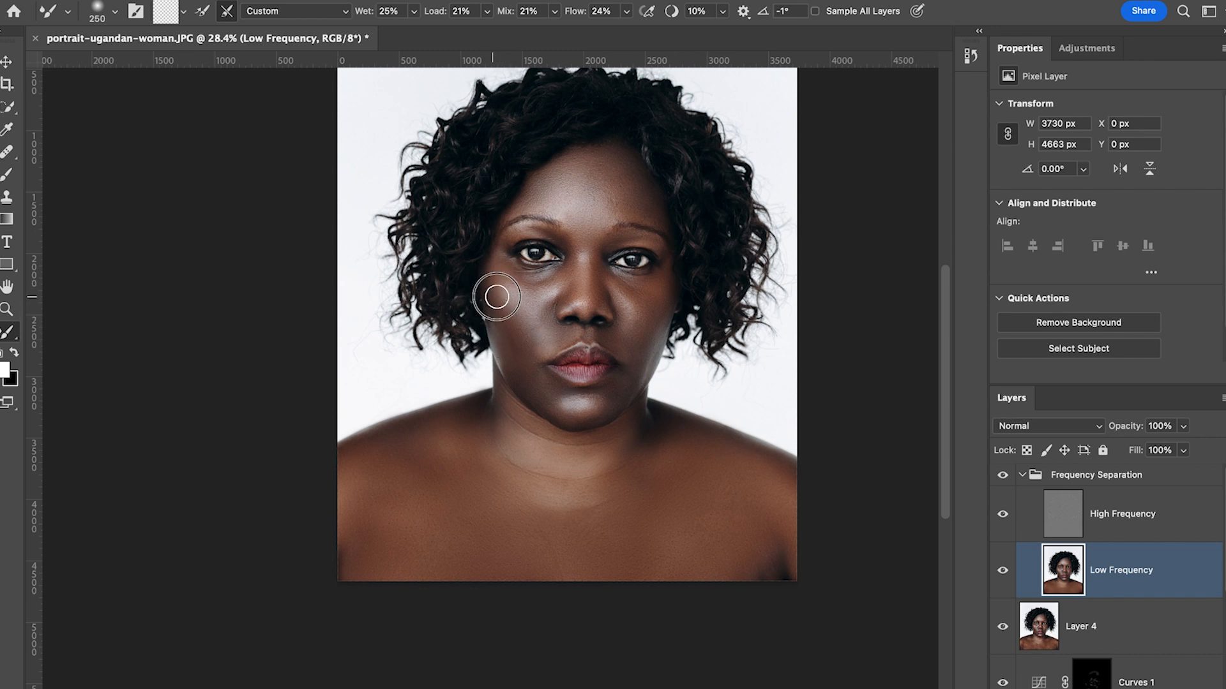
key("bracketright")
key("bracketright")
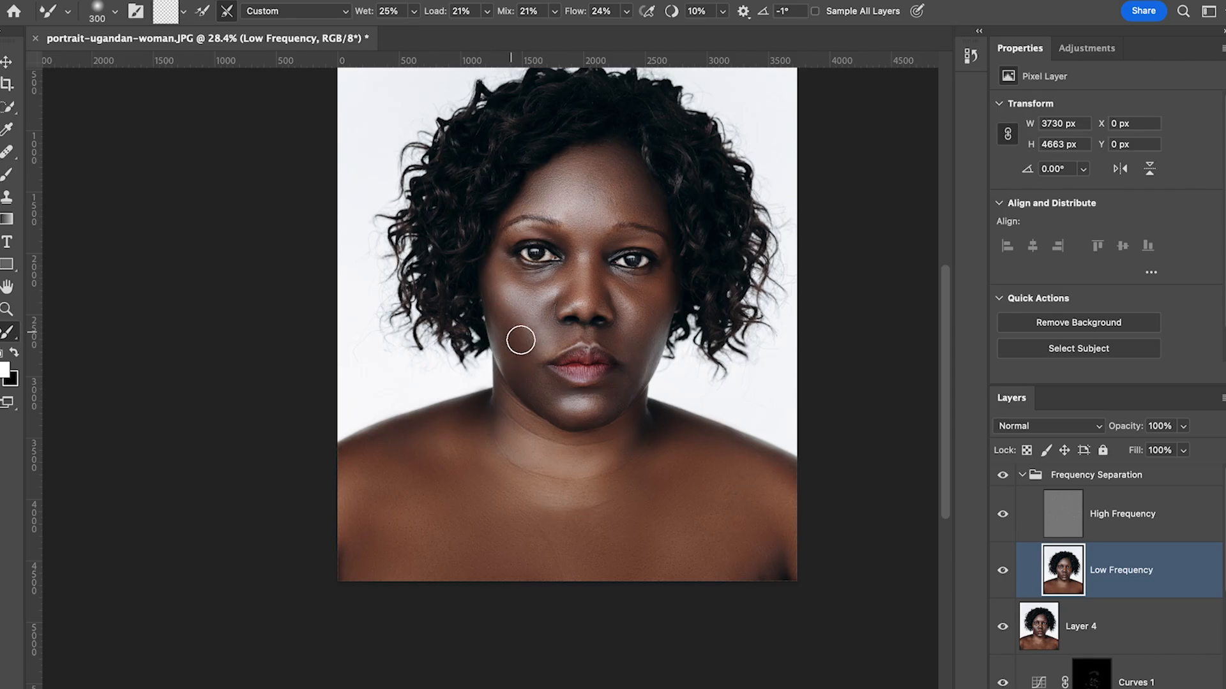
key("bracketleft")
key("bracketright")
key("bracketright")
key("bracketright")
Blend the skin of the chin and beneath the lower lip with the Mixer Brush at 100 to 175 px
left_click_drag(549, 402, 550, 396)
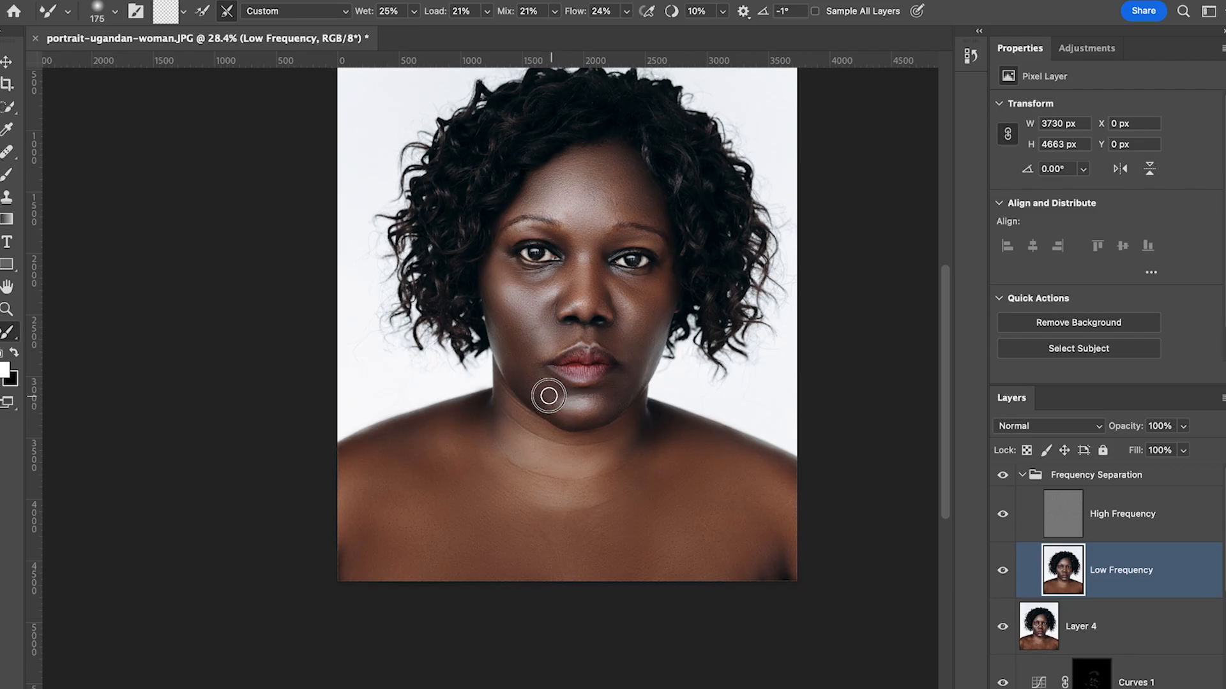
key("bracketleft")
key("bracketleft")
key("bracketright")
key("bracketleft")
key("bracketleft")
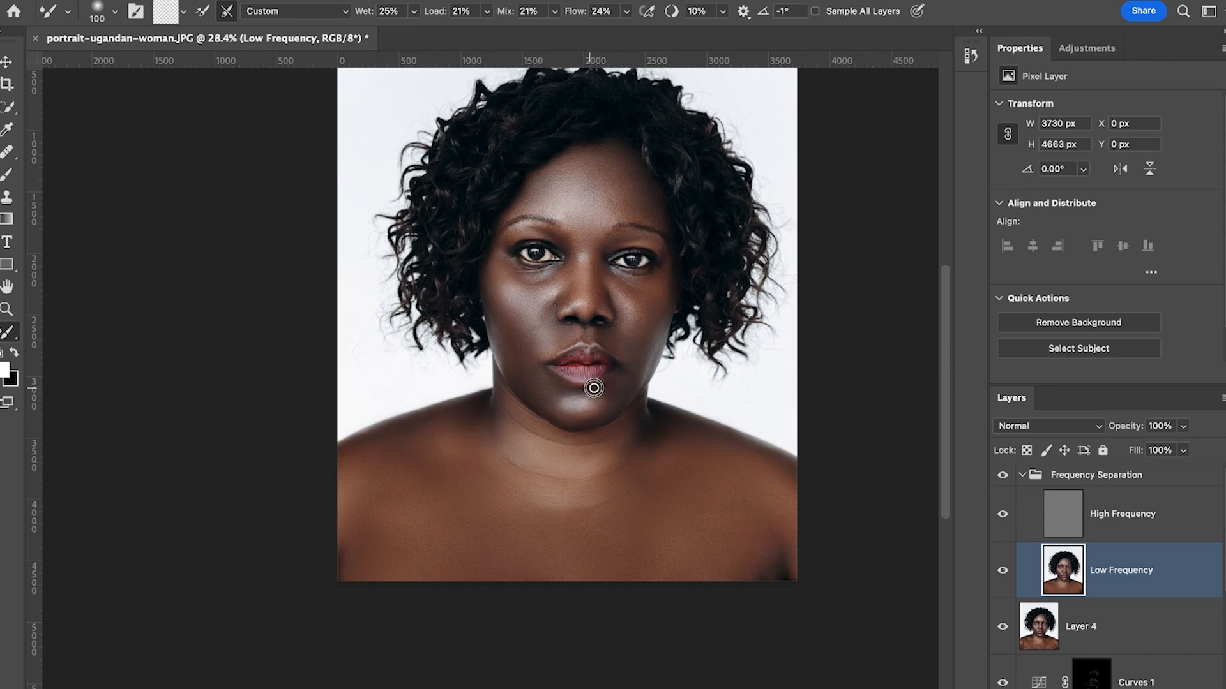
key("bracketright")
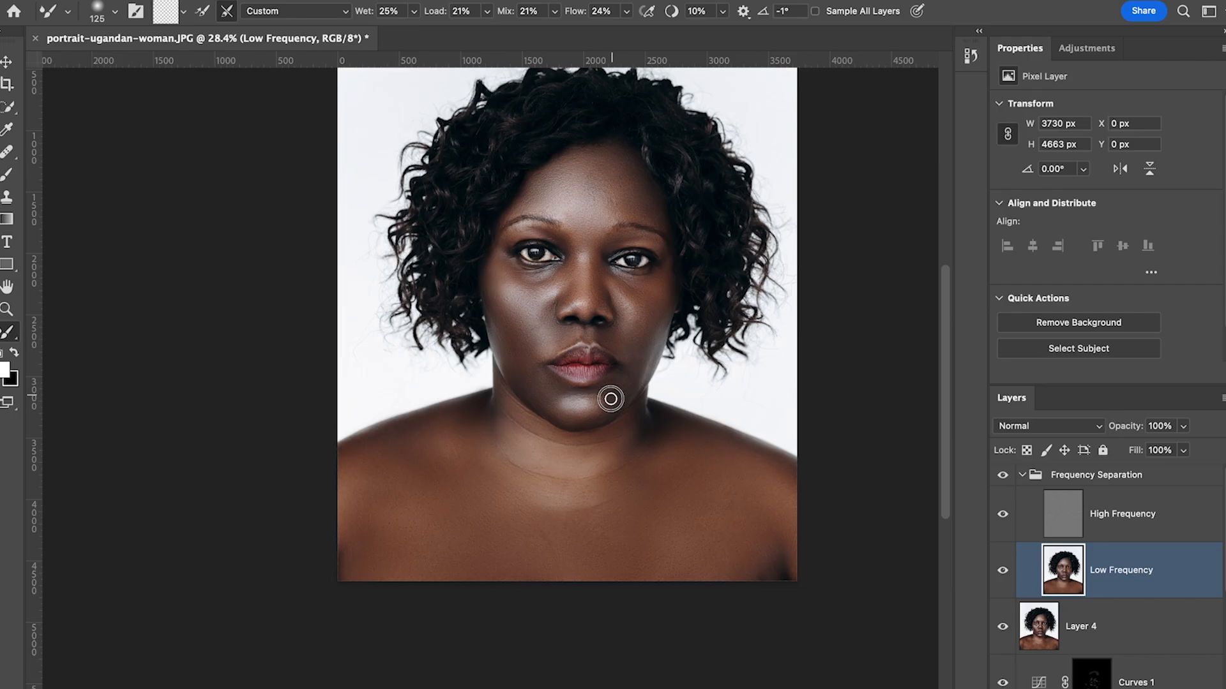
key("bracketright")
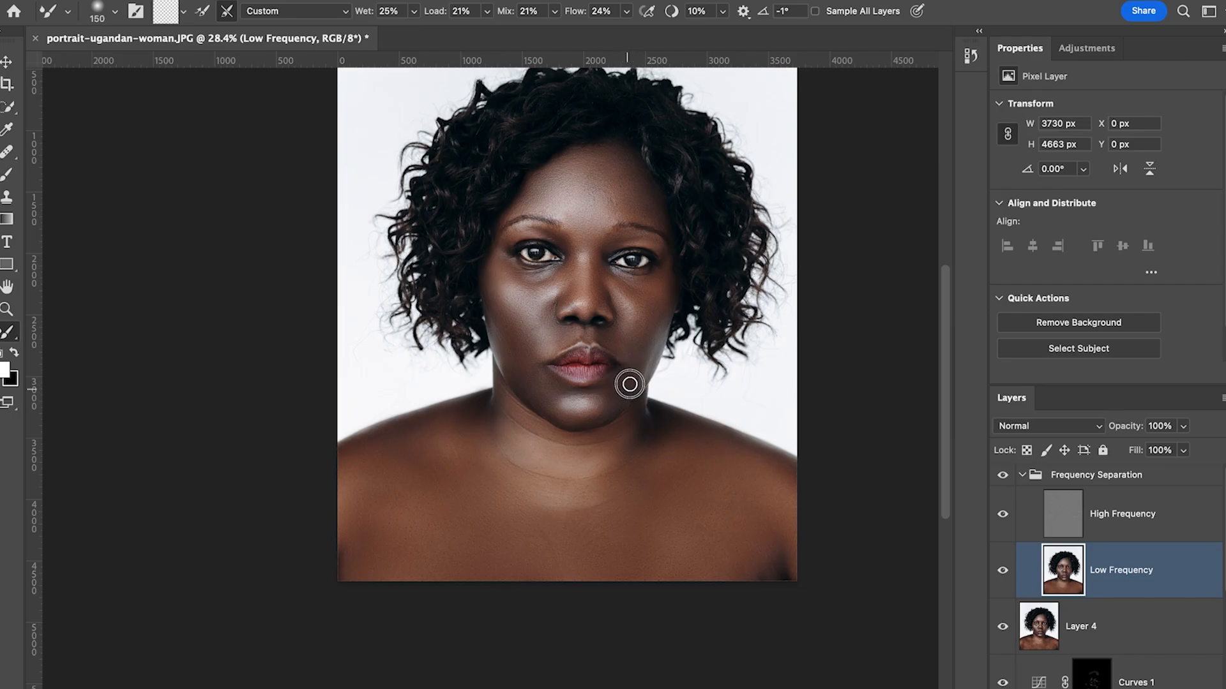
Even out the tones along the right-hand jaw, upper neck and chin with the Mixer Brush at up to 300 px
key("bracketright")
left_click_drag(614, 469, 630, 437)
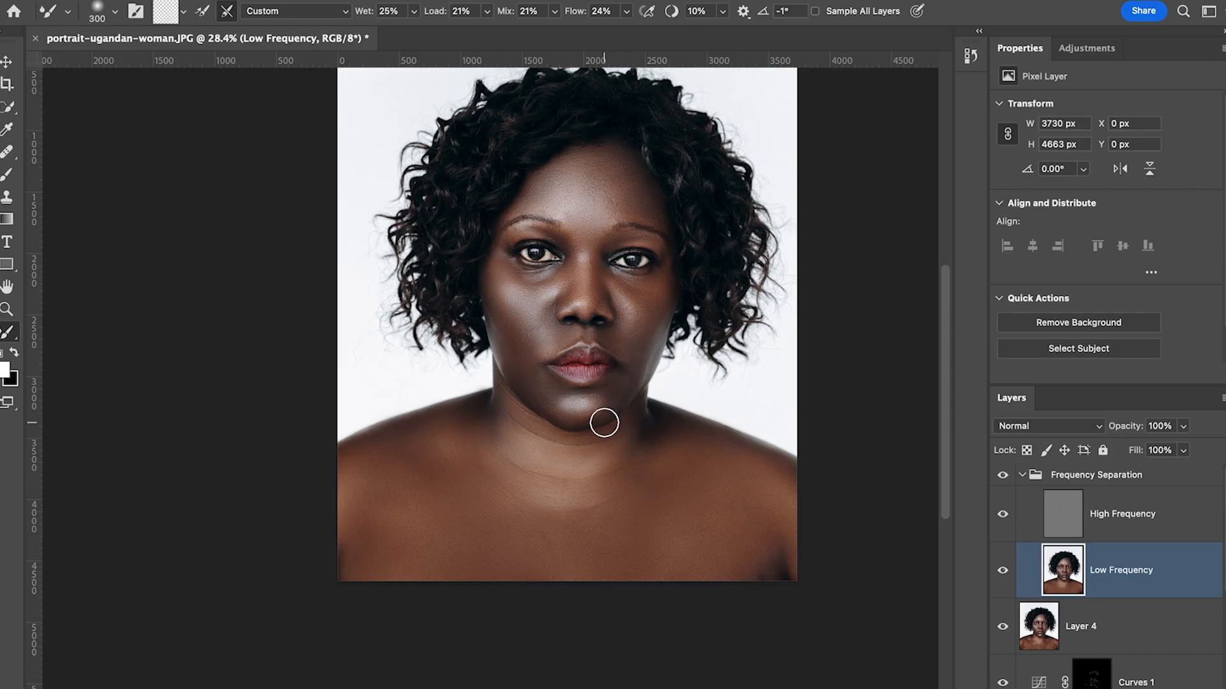
key("bracketleft")
key("bracketleft")
key("bracketright")
key("bracketright")
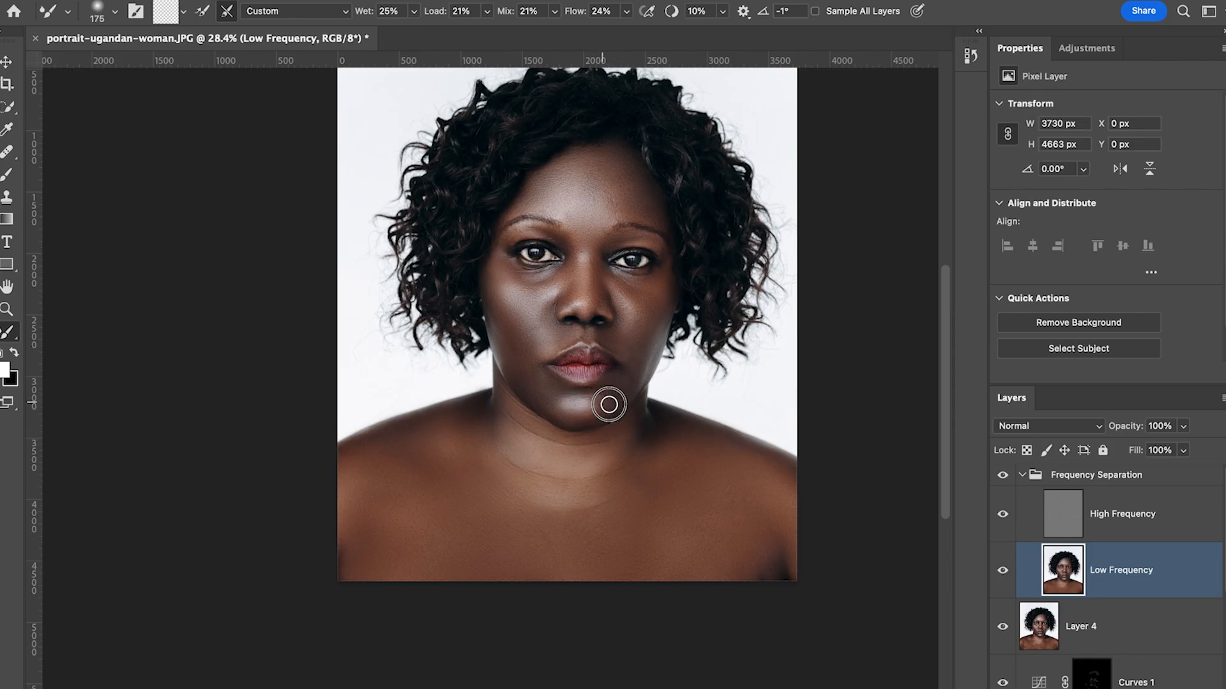
key("bracketleft")
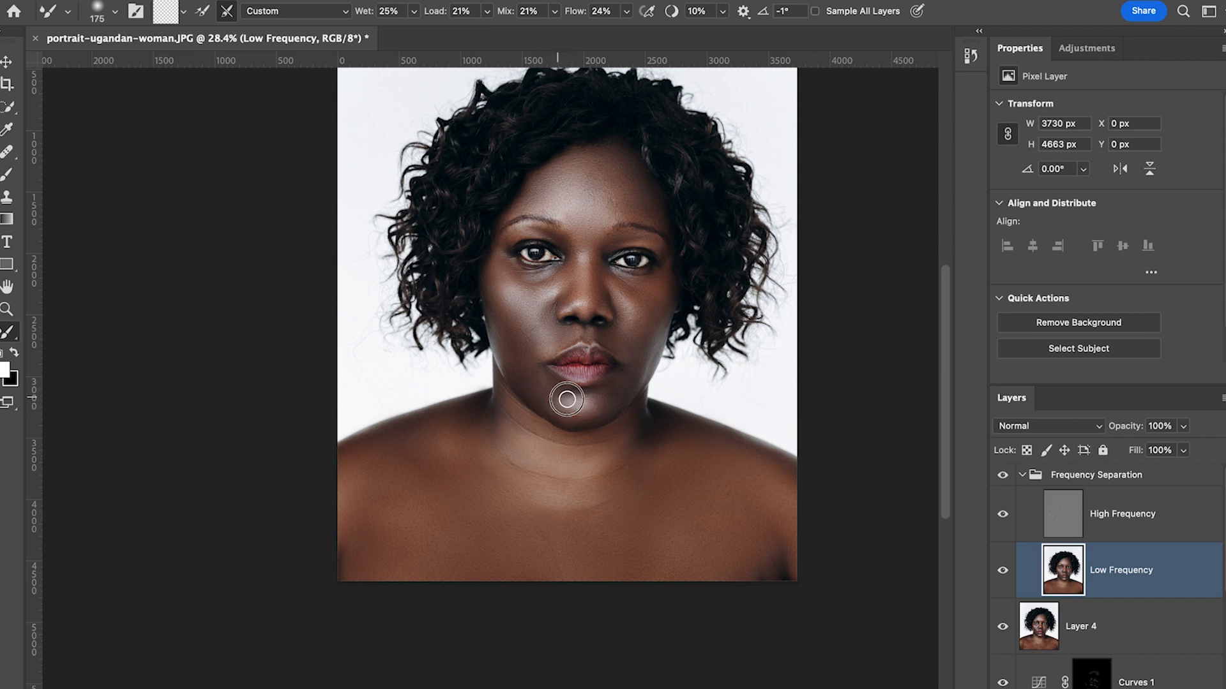
mouse_move(594, 402)
left_mouse_down()
mouse_move(604, 409)
mouse_move(566, 413)
mouse_move(536, 386)
left_mouse_up()
Blend the skin between the nose and upper lip with the Mixer Brush at about 250 px, undoing the last stroke
key("bracketright")
key("bracketright")
key("bracketright")
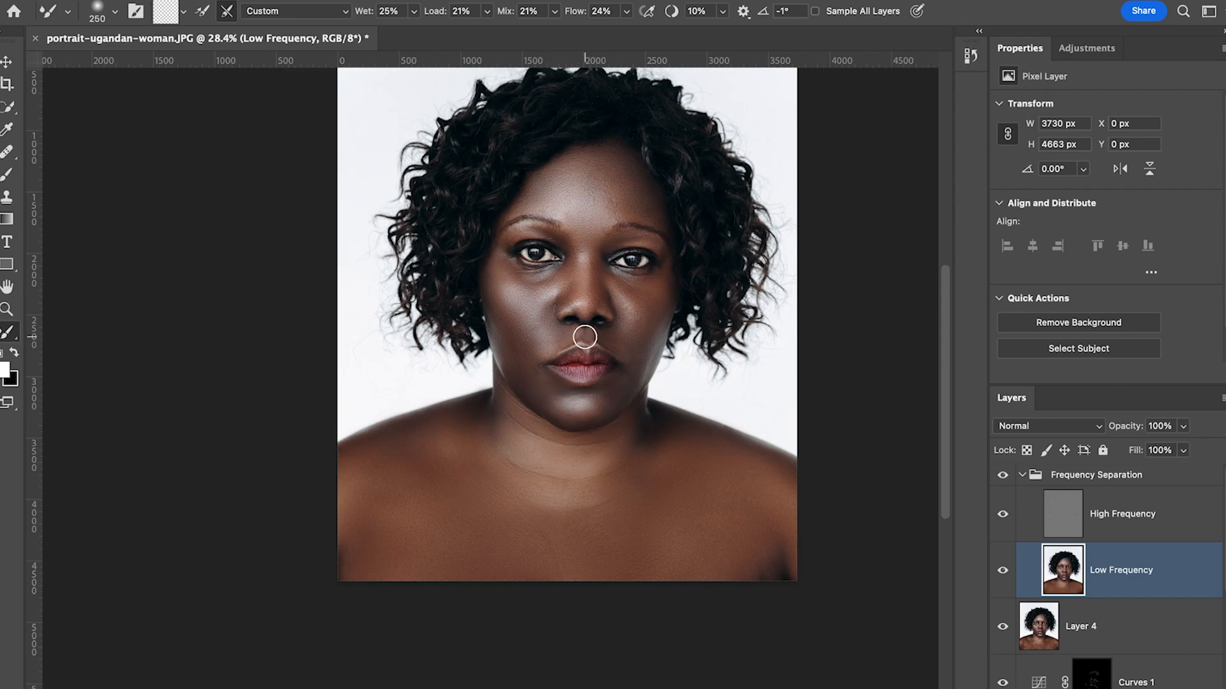
left_click_drag(583, 340, 587, 339)
key("bracketleft")
key("bracketright")
key("bracketright")
left_click_drag(588, 347, 574, 354)
key("super+z")
Smooth the skin along the left-hand edge of the upper lip with the Mixer Brush at 90 px
key("bracketleft")
key("bracketleft")
key("bracketleft")
key("bracketleft")
key("bracketleft")
key("bracketleft")
scroll(574, 355, "up", 1)
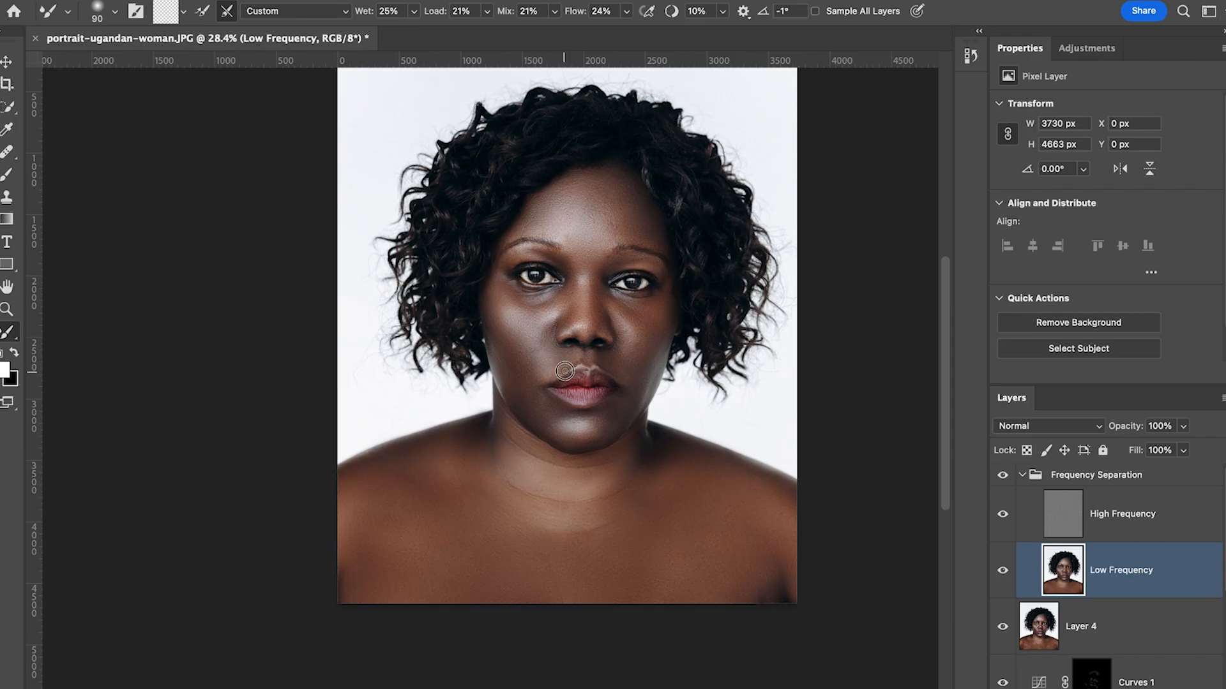
Even out the lower left-hand cheek near the jaw with the Mixer Brush at 200 px
key("bracketright")
key("bracketright")
key("bracketright")
key("bracketright")
key("bracketright")
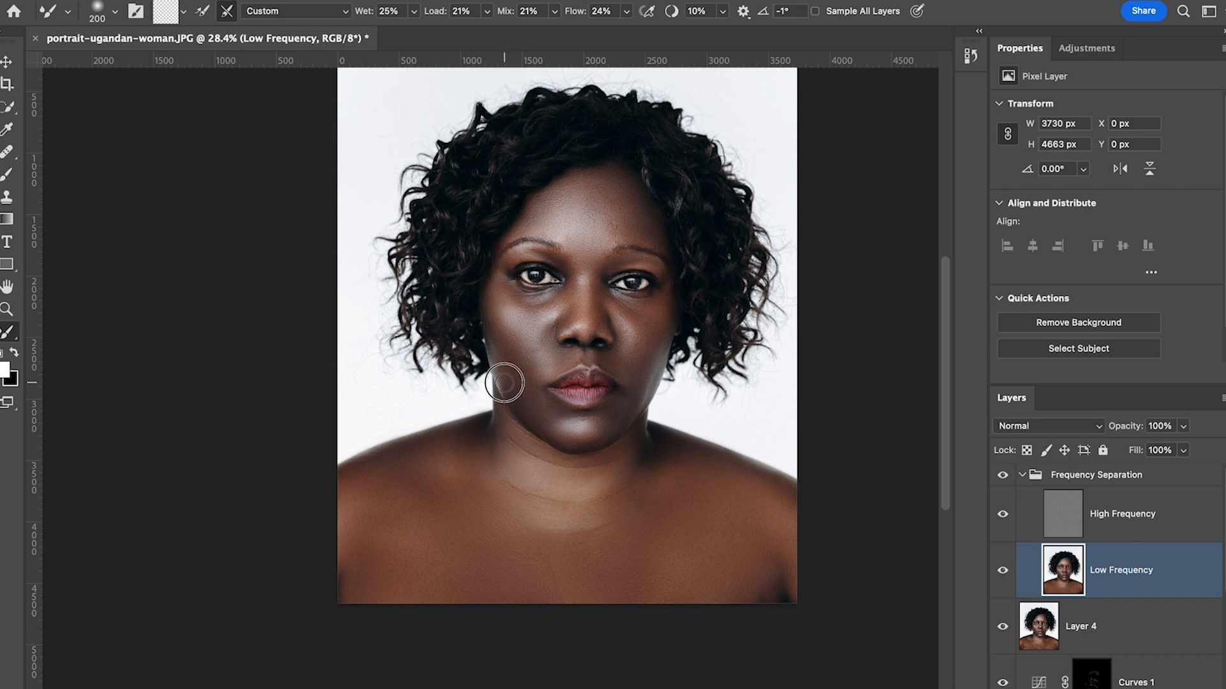
Refine the skin above the right-hand side of the upper lip with the Mixer Brush at 80 px
key("bracketleft")
key("bracketleft")
key("bracketleft")
key("bracketleft")
key("bracketleft")
key("bracketleft")
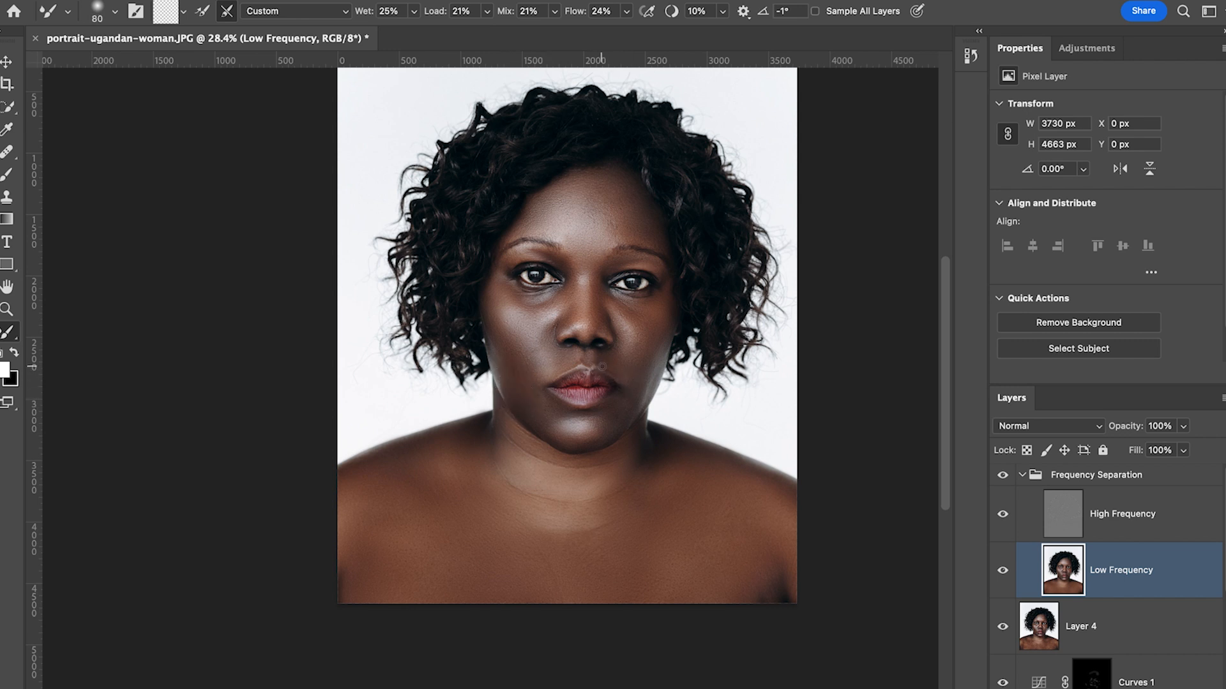
Blend the broader face tones on the Low Frequency layer with the Mixer Brush enlarged to 250 px
key("bracketright")
key("bracketright")
key("bracketright")
key("bracketright")
key("bracketright")
key("bracketright")
key("bracketright")
key("bracketright")
key("bracketright")
key("bracketleft")
key("bracketleft")
Collapse the Frequency Separation group and toggle its visibility to compare the face close up before and after
scroll(613, 345, "up", 3)
scroll(615, 381, "up", 6)
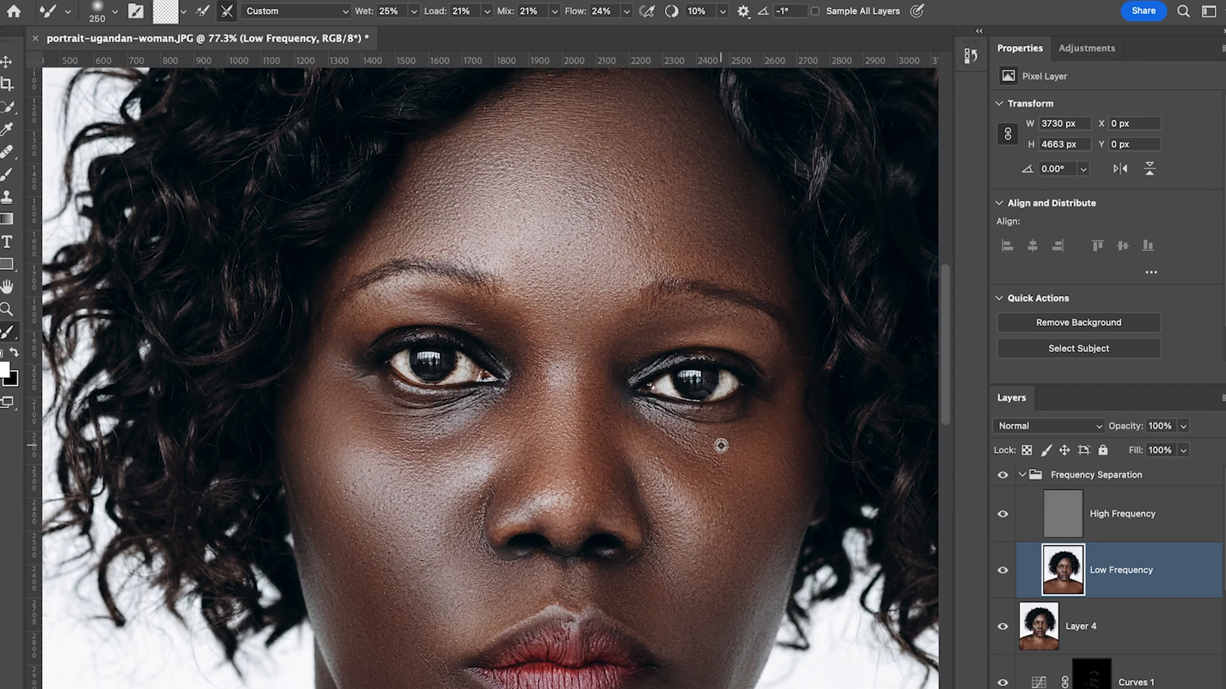
scroll(720, 446, "down", 6)
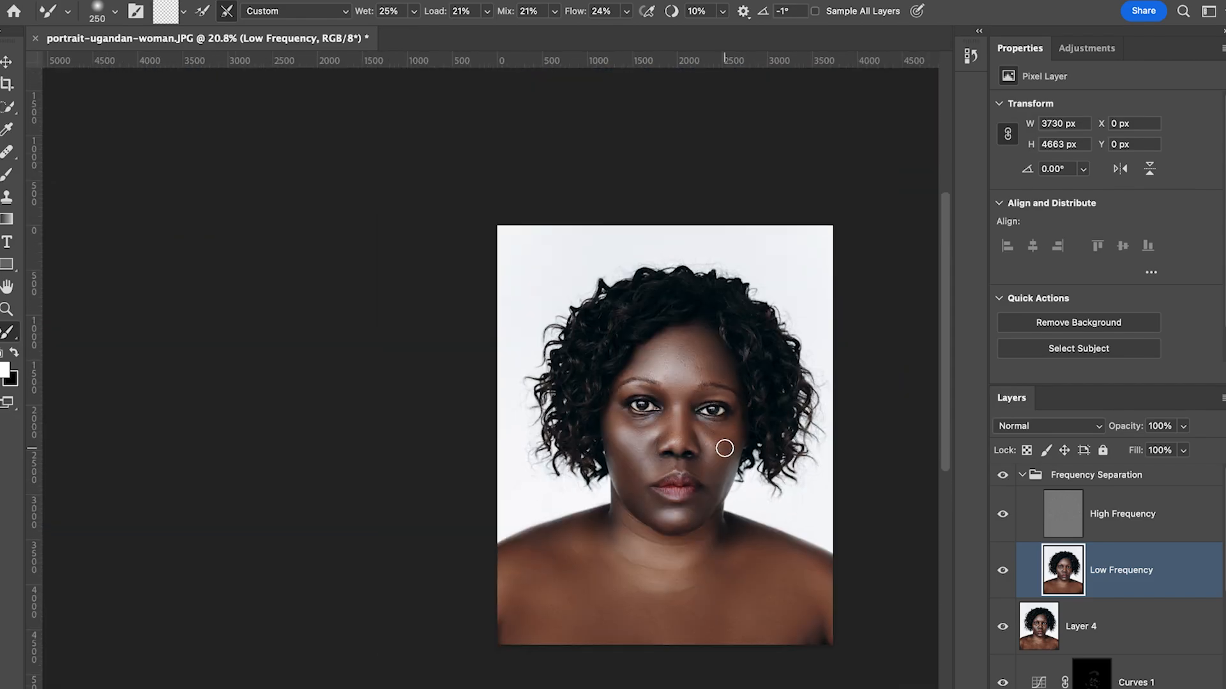
scroll(714, 449, "up", 4)
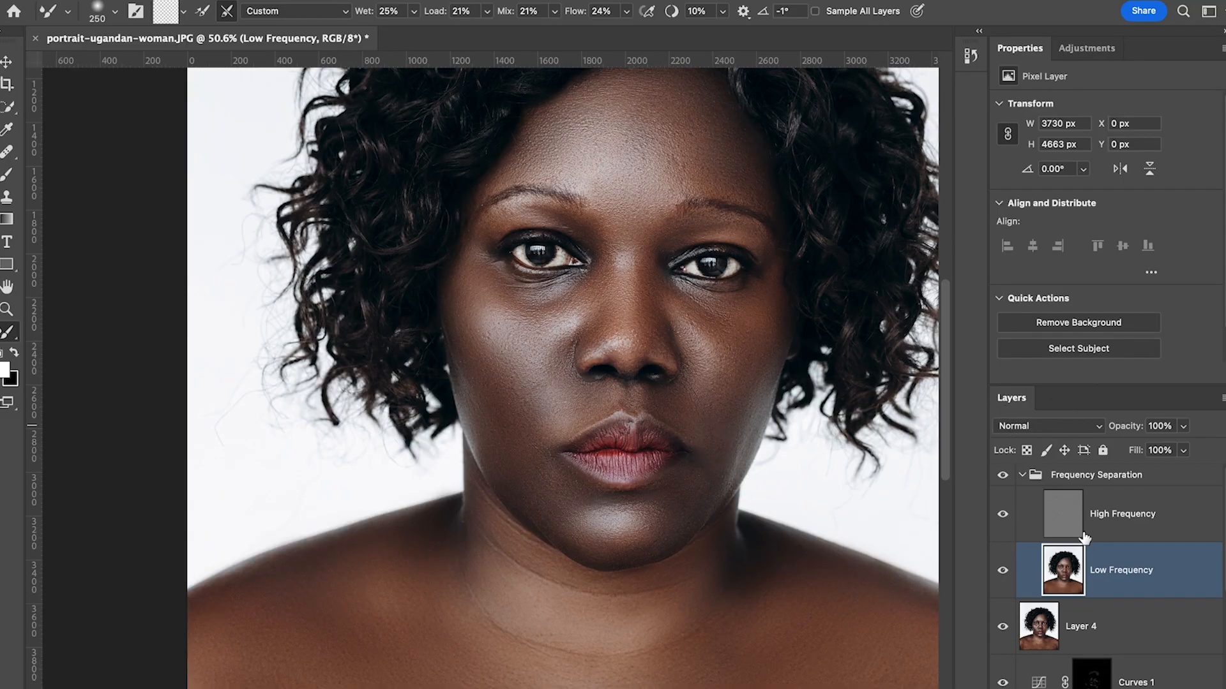
left_click(1004, 476)
left_click(1003, 476)
left_click(1022, 475)
left_click(1004, 476)
left_click(1003, 476)
left_click(1003, 476)
left_click(1003, 476)
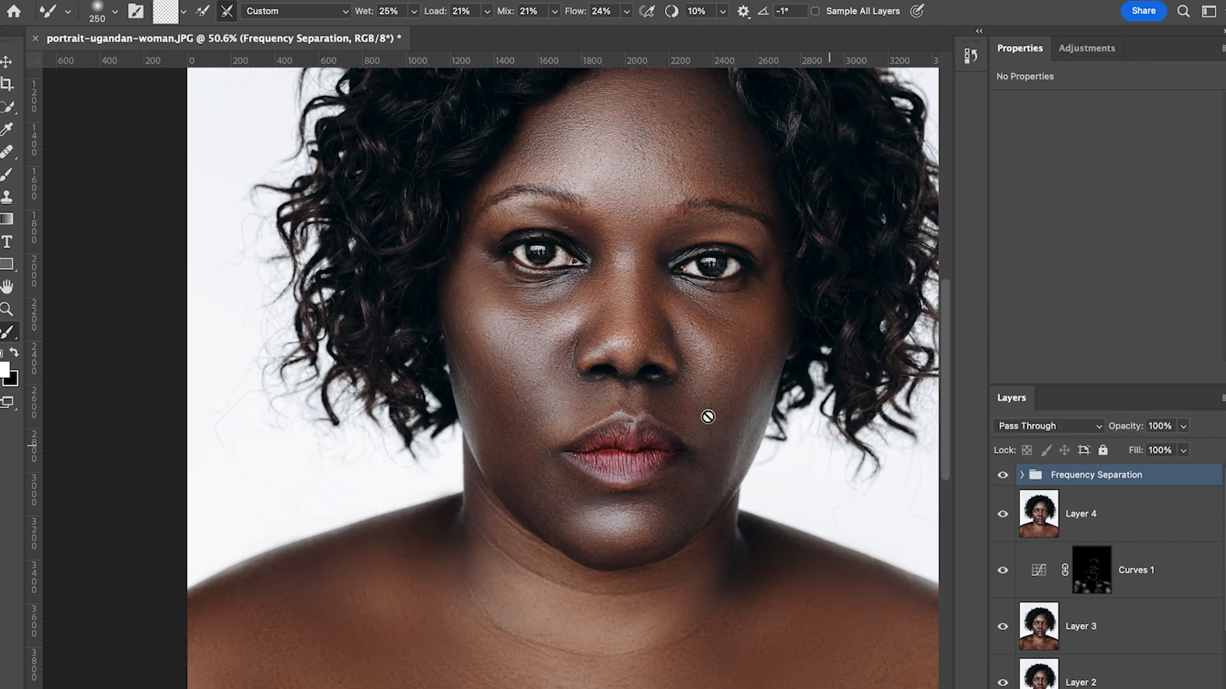
Compare the whole portrait with and without the Frequency Separation group, leaving the group visible
scroll(738, 438, "down", 1)
left_click(1003, 477)
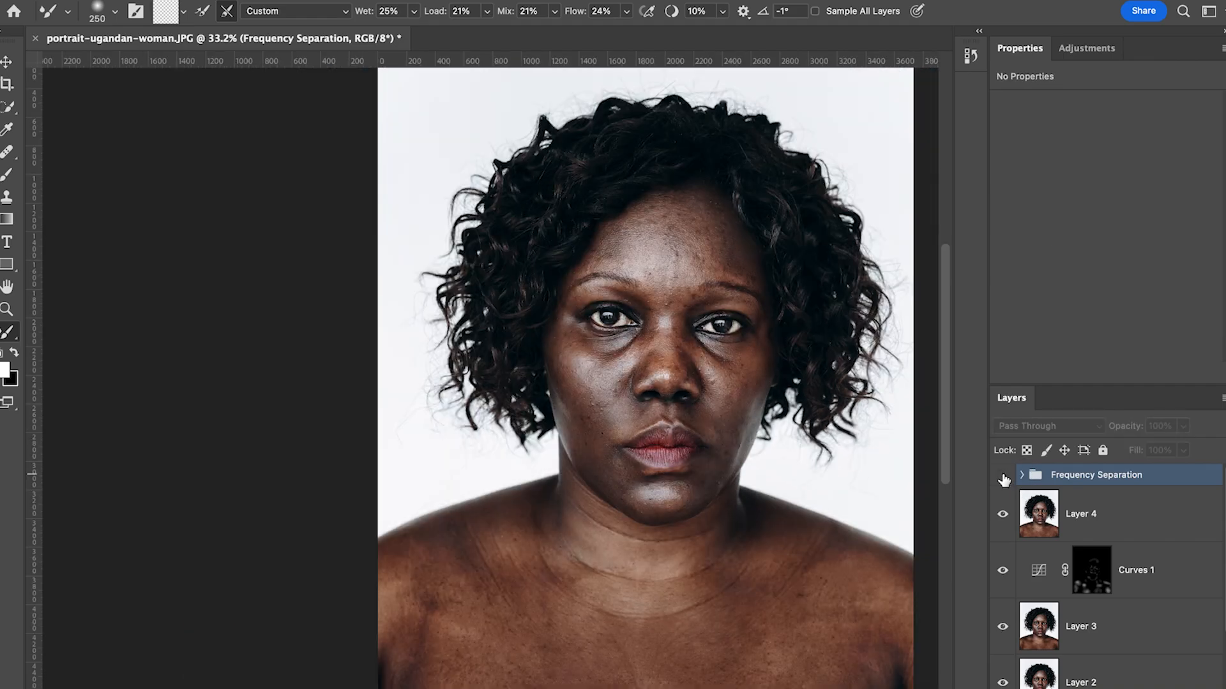
left_click(1003, 476)
left_click(1003, 476)
left_click(1003, 476)
left_click_drag(725, 417, 686, 427)
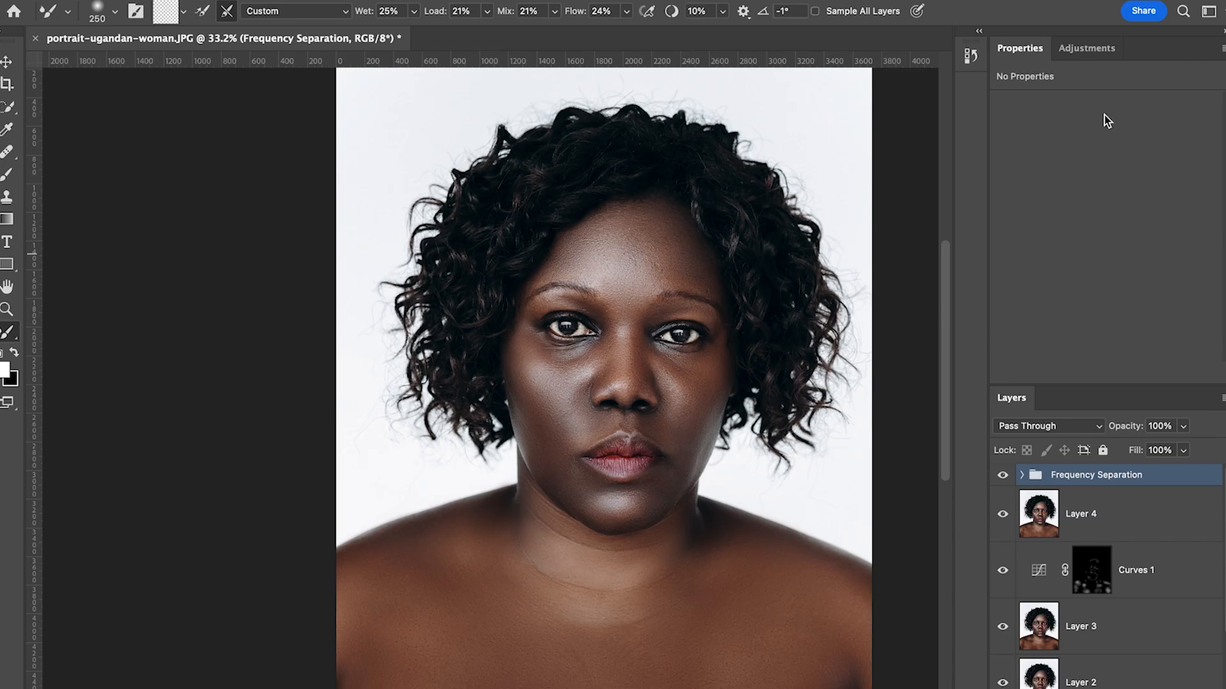
Add a Black & White adjustment layer above the group with Reds 300 and Yellows 294, and invert its mask to black
left_click(1084, 49)
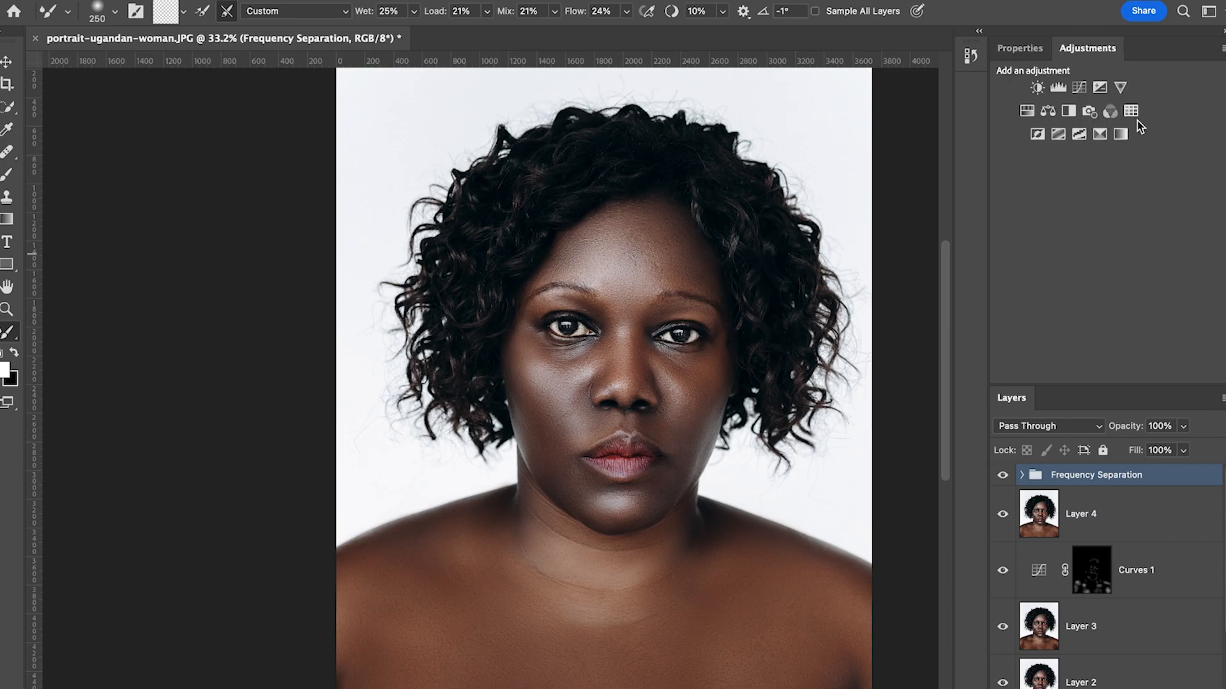
left_click(1071, 112)
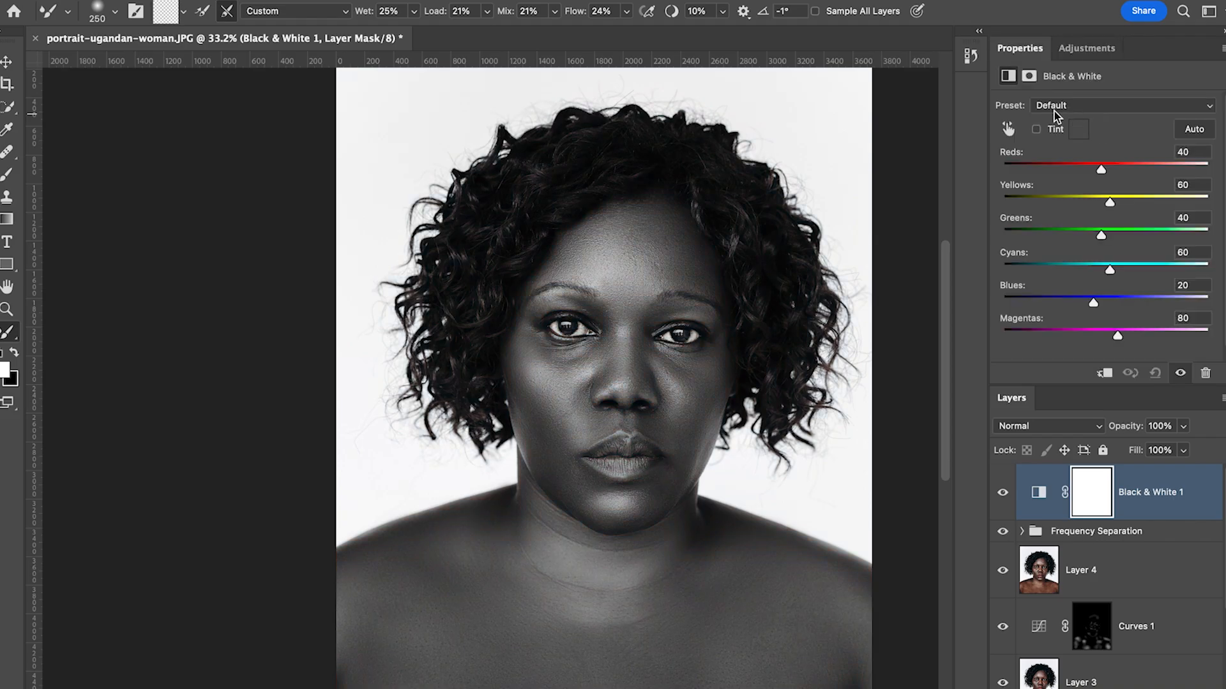
left_click(1209, 164)
left_click(1205, 196)
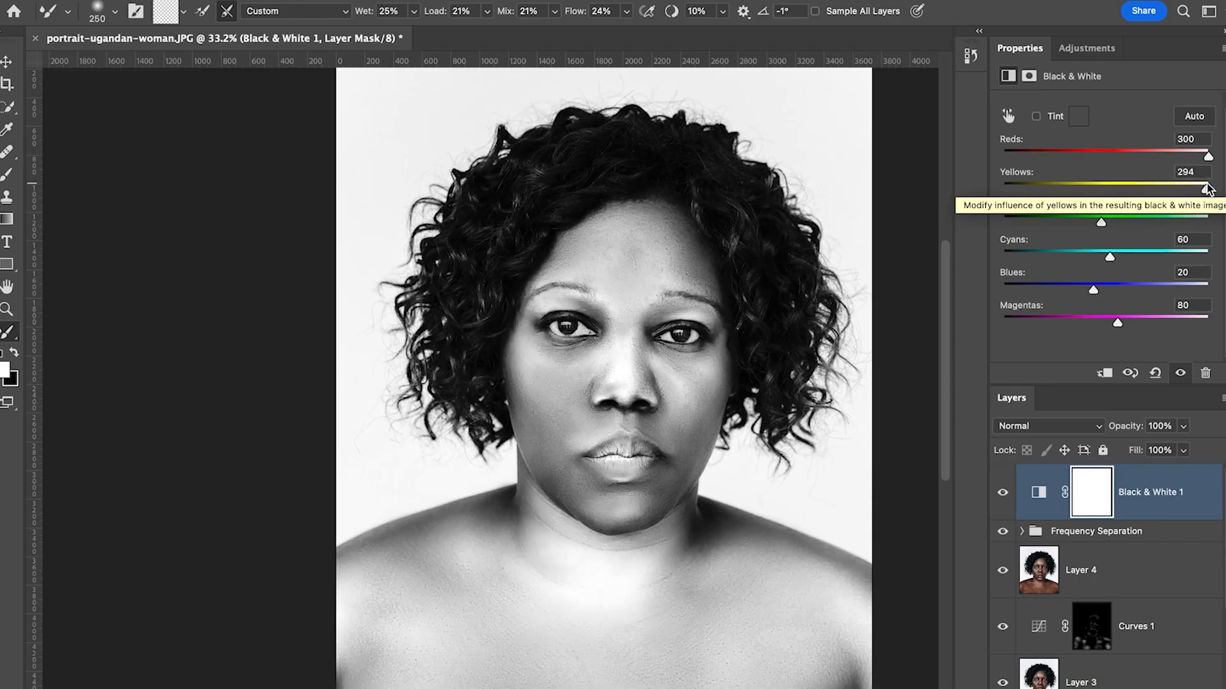
key("super+i")
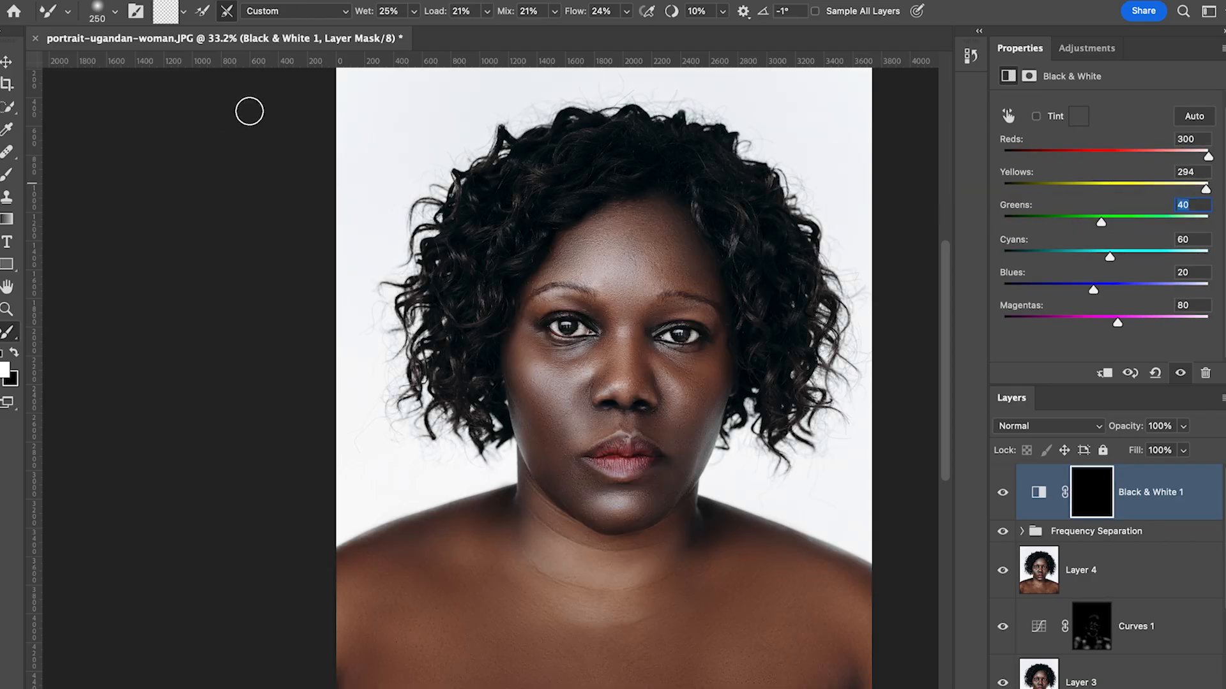
Whiten the eyes by painting white on the Black & White mask with a small Brush at 20% opacity and flow
left_click(8, 174)
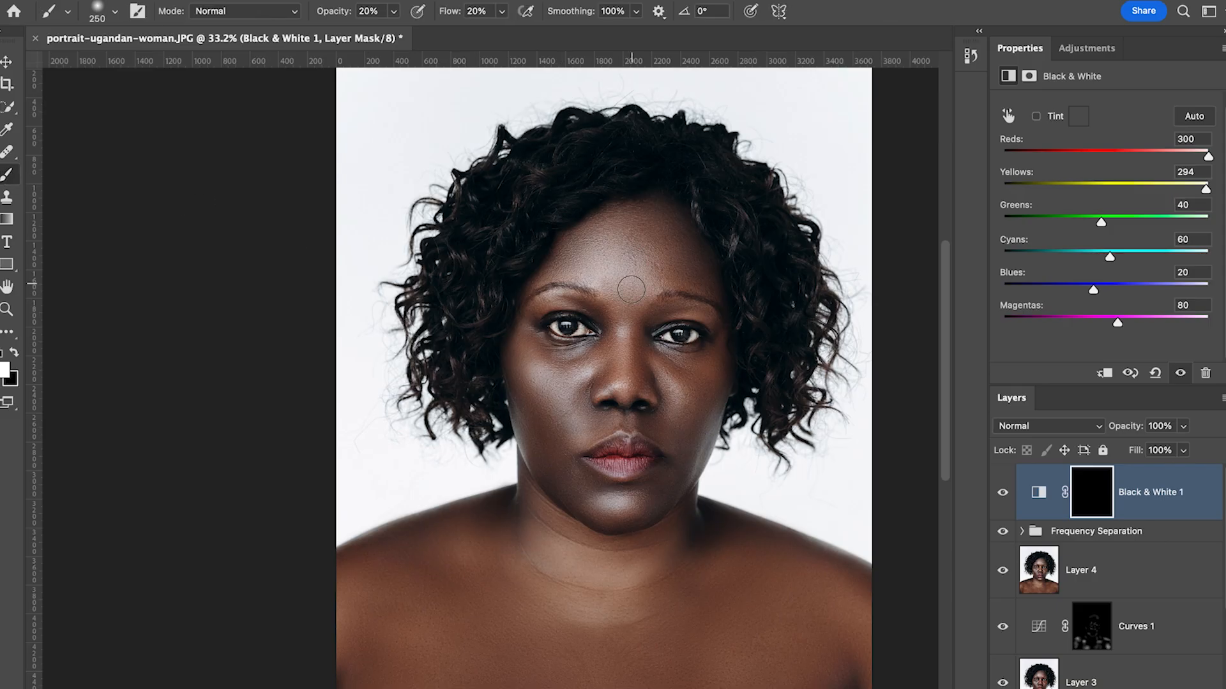
scroll(681, 319, "up", 3)
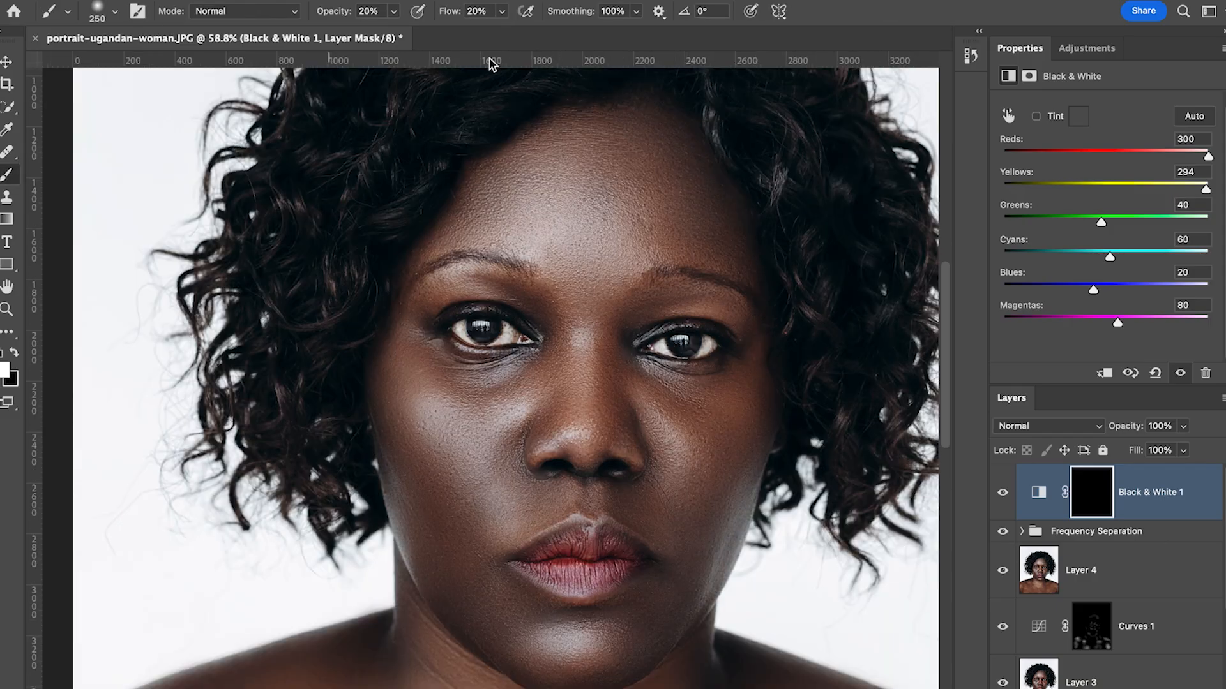
key("bracketleft")
key("bracketleft")
key("bracketleft")
key("bracketleft")
key("bracketleft")
key("bracketleft")
key("bracketleft")
key("bracketleft")
key("bracketleft")
key("bracketleft")
key("bracketleft")
scroll(271, 377, "up", 1)
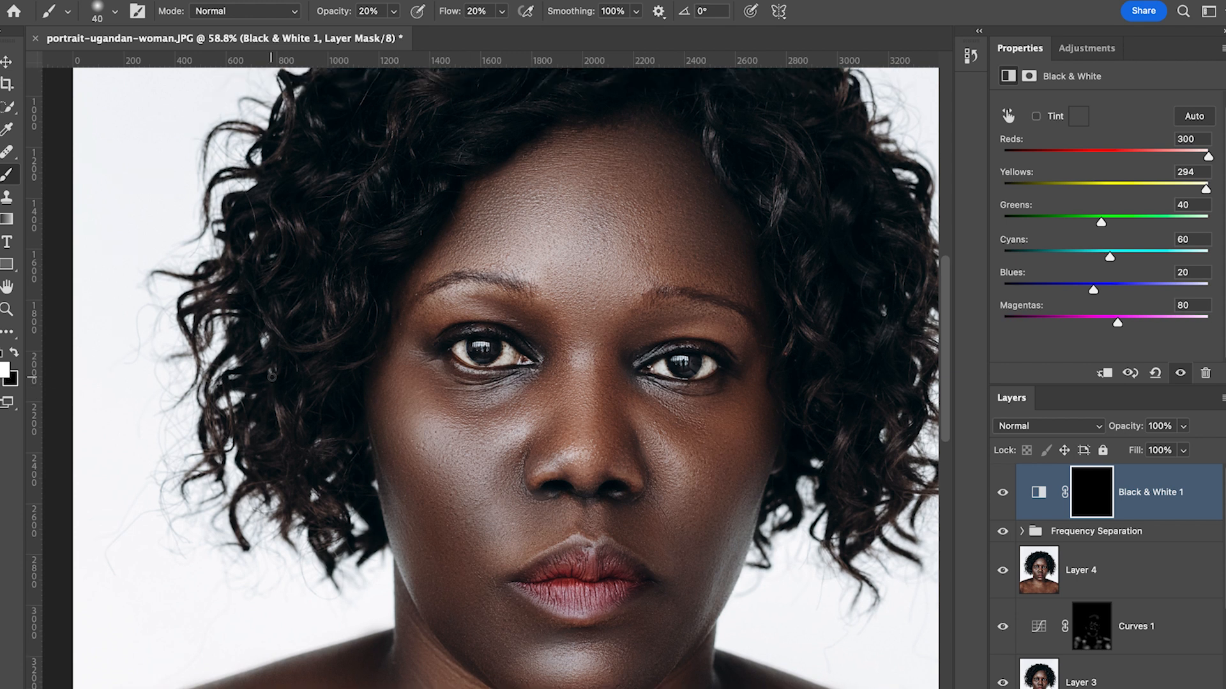
key("bracketleft")
key("bracketright")
key("bracketright")
key("bracketright")
key("bracketright")
key("bracketright")
Toggle the Black & White layer's visibility to compare the eyes, and review the whole portrait
left_click(1002, 493)
left_click(1003, 493)
scroll(703, 426, "down", 5)
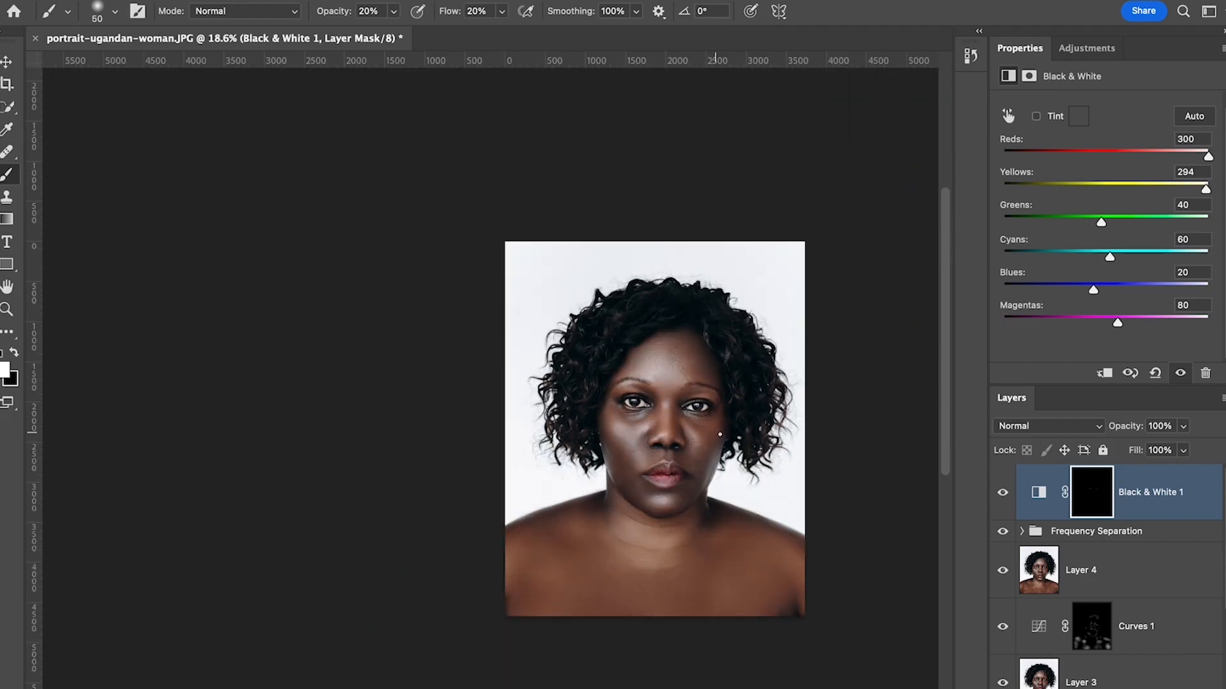
left_click_drag(754, 452, 698, 396)
scroll(670, 388, "up", 2)
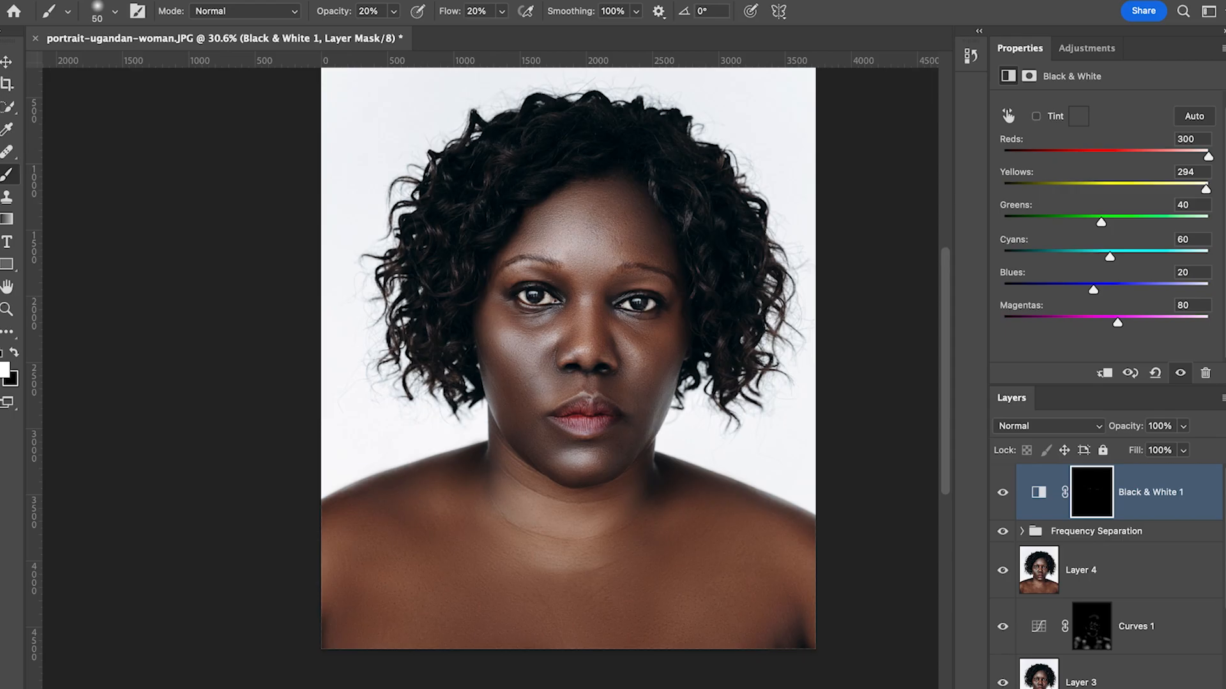
Add a Color Balance adjustment layer and shift its midtones slightly toward red, with Yellow/Blue at -3
left_click(1108, 688)
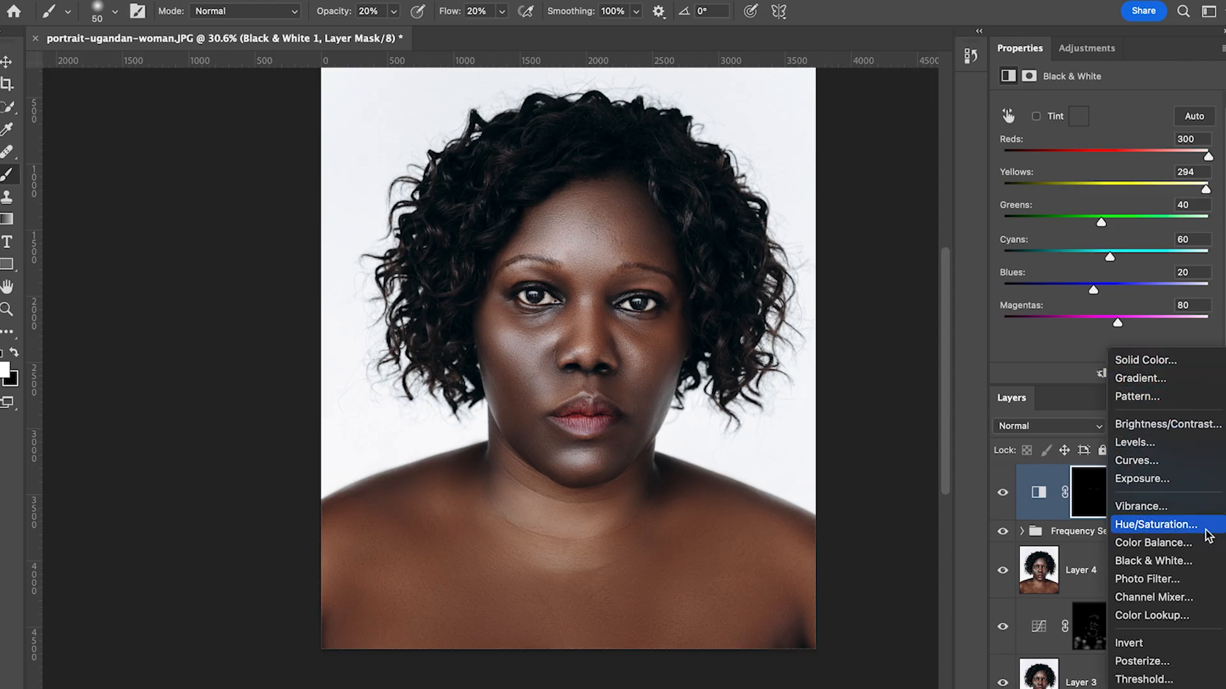
left_click(1135, 544)
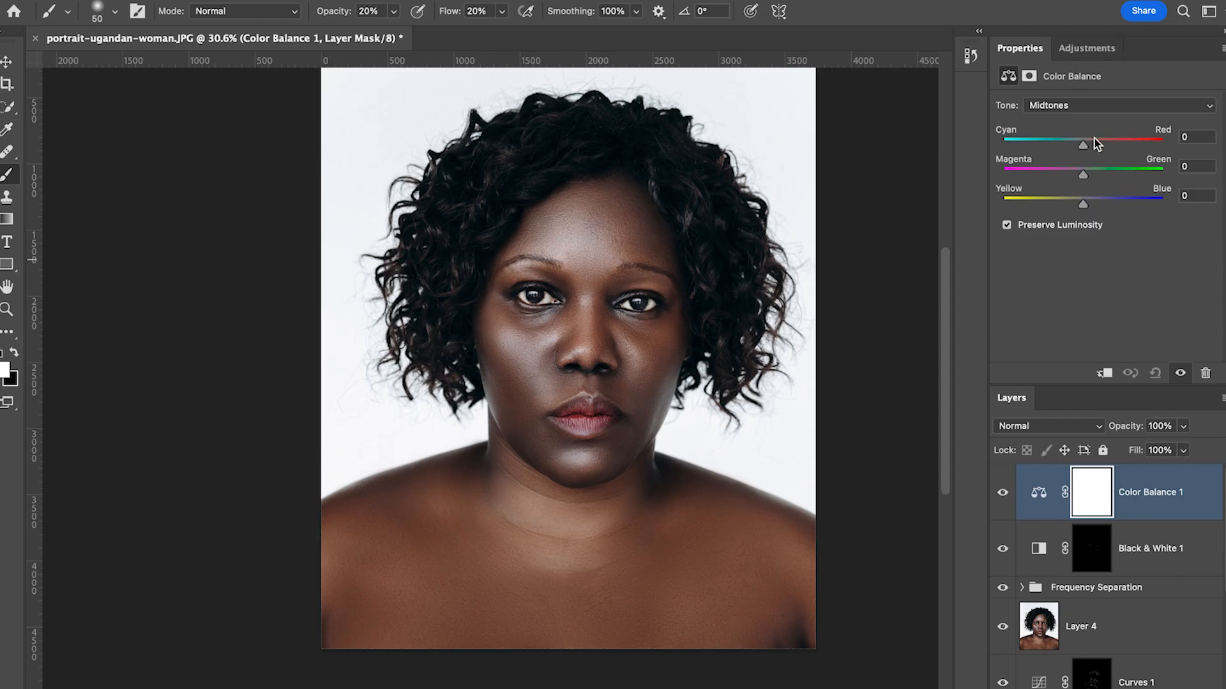
left_click_drag(1085, 147, 1087, 144)
left_click_drag(1086, 144, 1087, 145)
left_click_drag(1083, 208, 1082, 207)
left_click_drag(1082, 208, 1082, 208)
Shift the Color Balance shadows slightly toward cyan with Yellow/Blue at +3, and compare with the layer hidden
left_click(1086, 104)
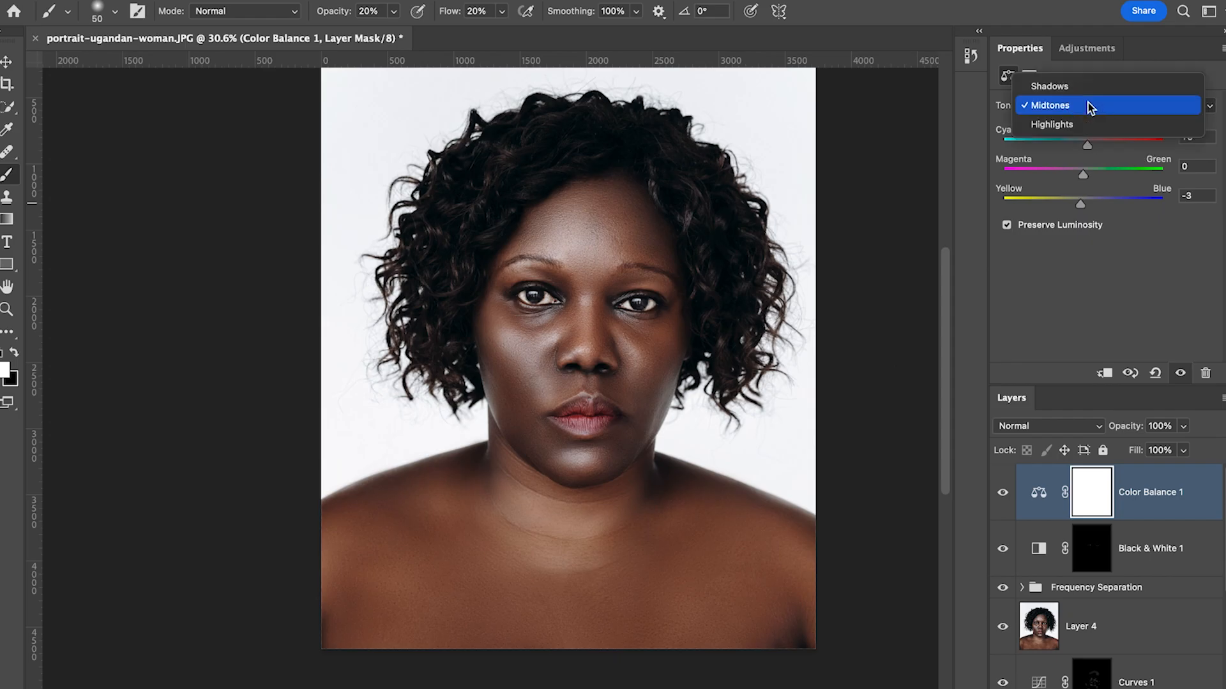
left_click(1066, 90)
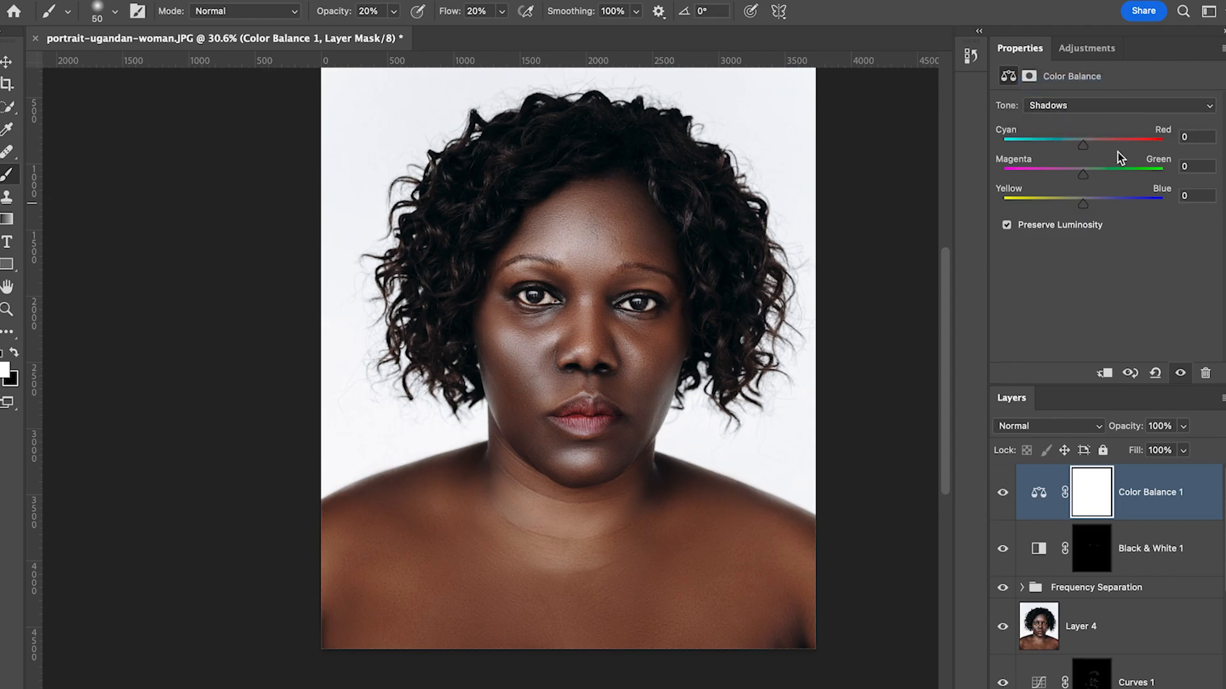
left_click_drag(1083, 149, 1080, 151)
left_click_drag(1080, 151, 1080, 151)
left_click(1002, 493)
left_click(1003, 493)
Shift the Color Balance highlights slightly toward red and blue, with Cyan/Red at +3 and Yellow/Blue at +3
left_click(1071, 107)
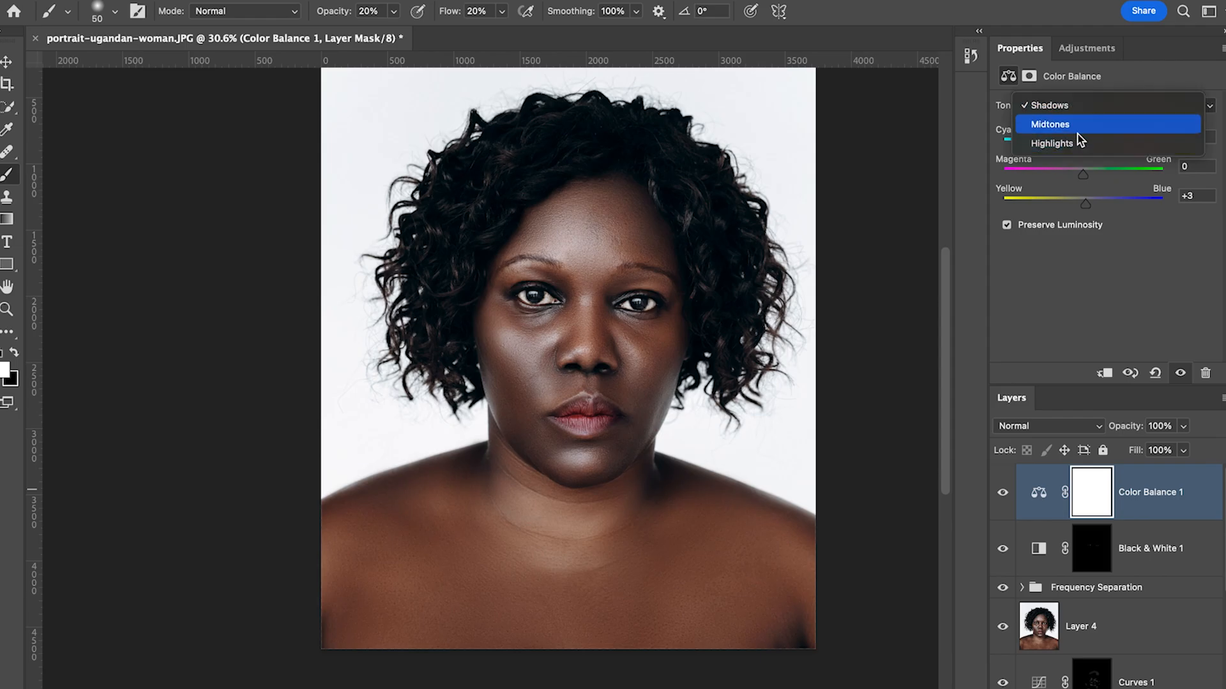
left_click(1052, 144)
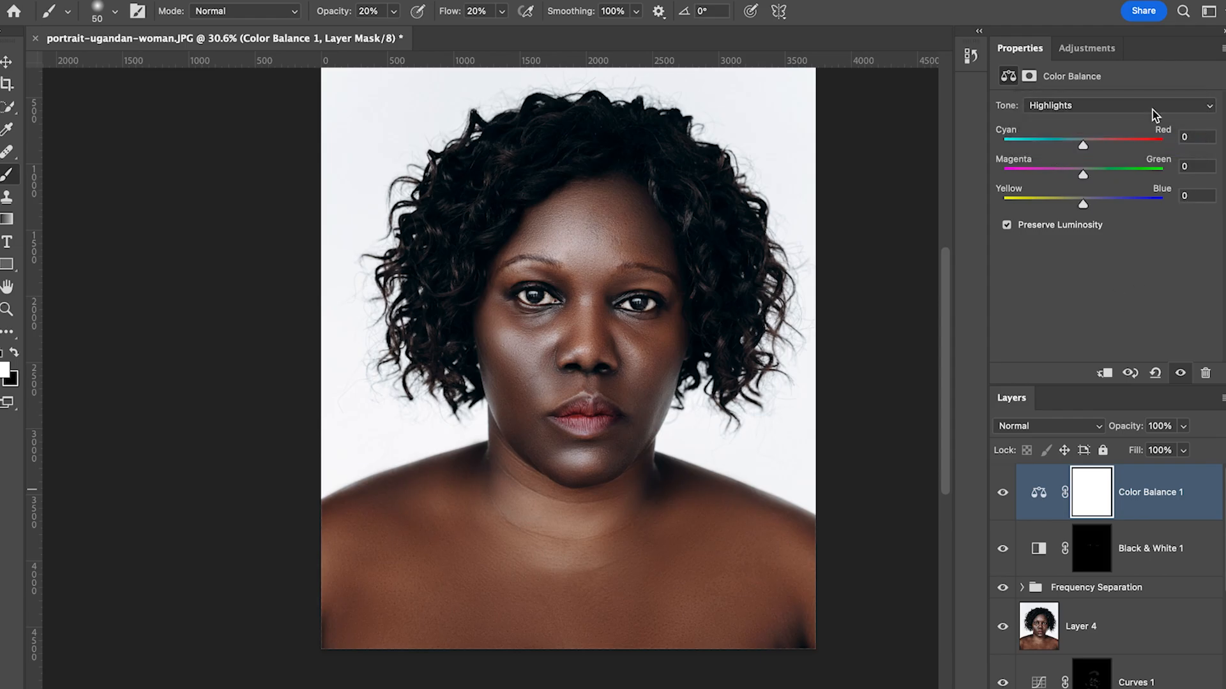
left_click_drag(1086, 146, 1087, 147)
left_click_drag(1083, 204, 1086, 205)
left_click_drag(1086, 206, 1086, 203)
Hide and show the Color Balance layer to compare the color grade across the whole portrait
left_click(1002, 494)
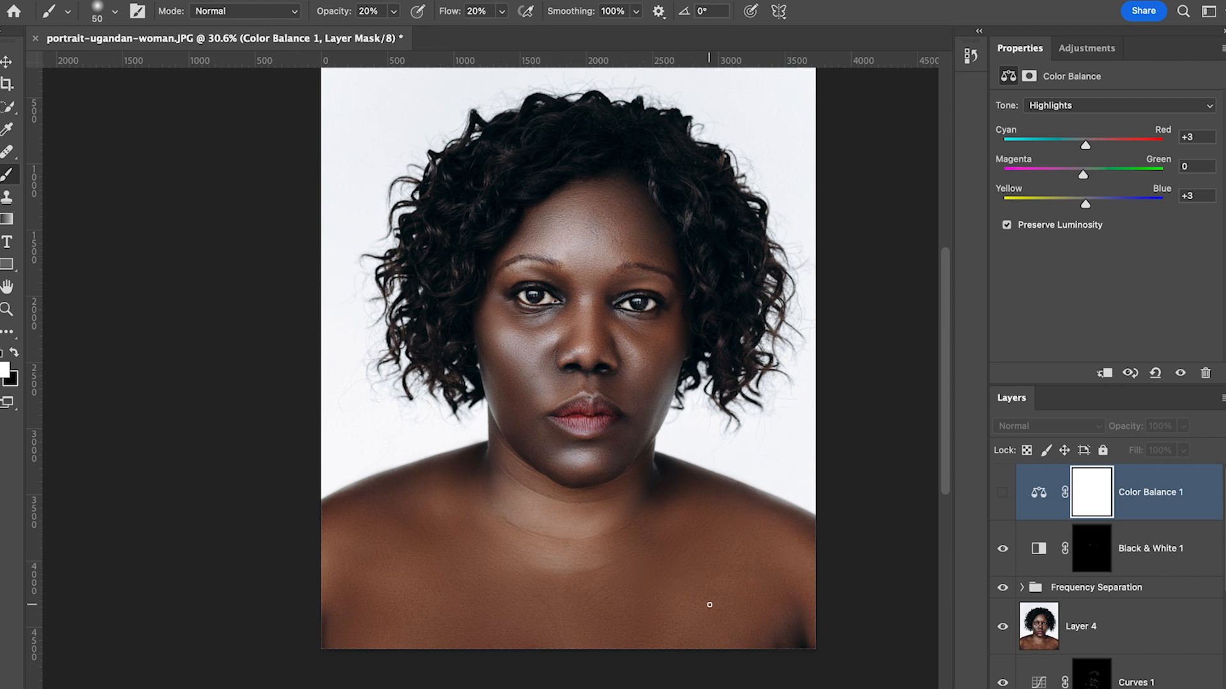
scroll(609, 366, "down", 2)
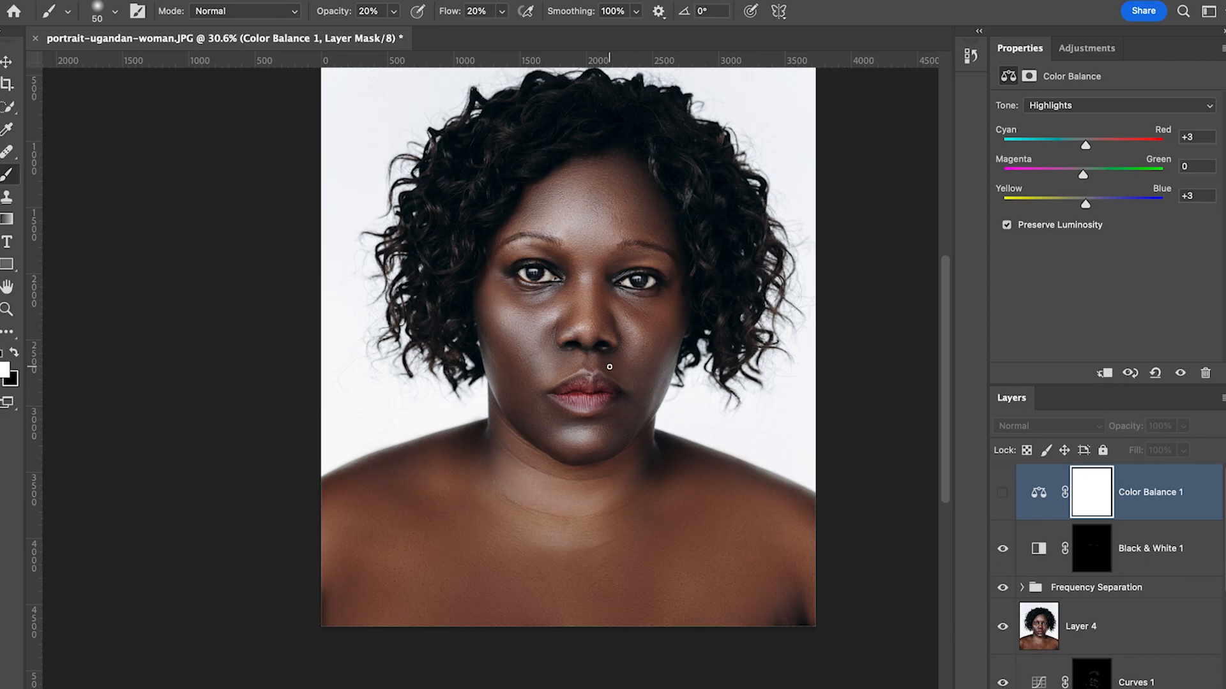
left_click(1002, 493)
scroll(692, 479, "up", 5)
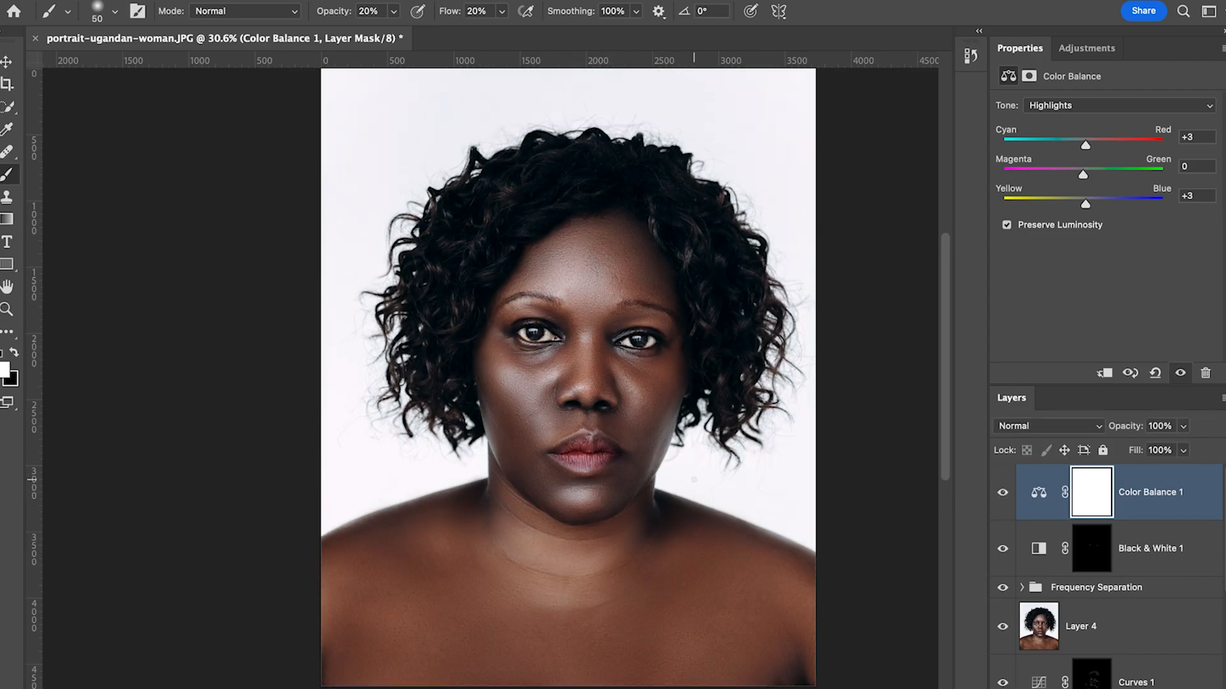
scroll(702, 502, "up", 1)
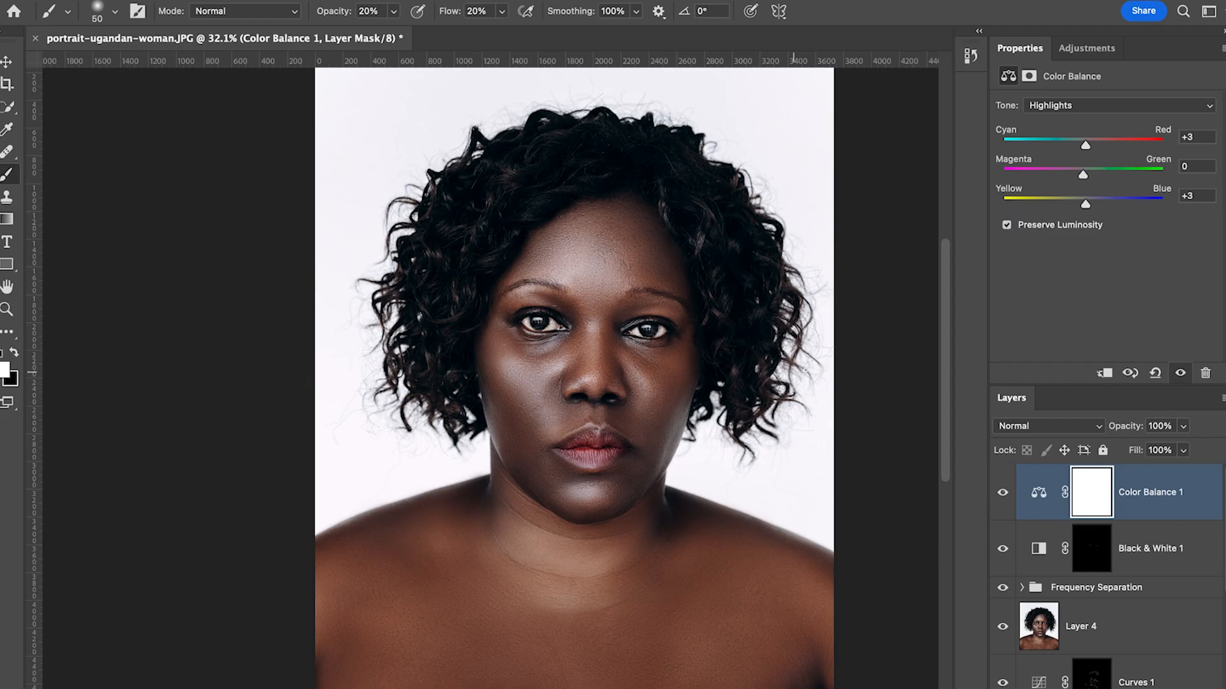
Add a Curves adjustment layer and raise its midtones, with input 113 and output 153
left_click(1087, 48)
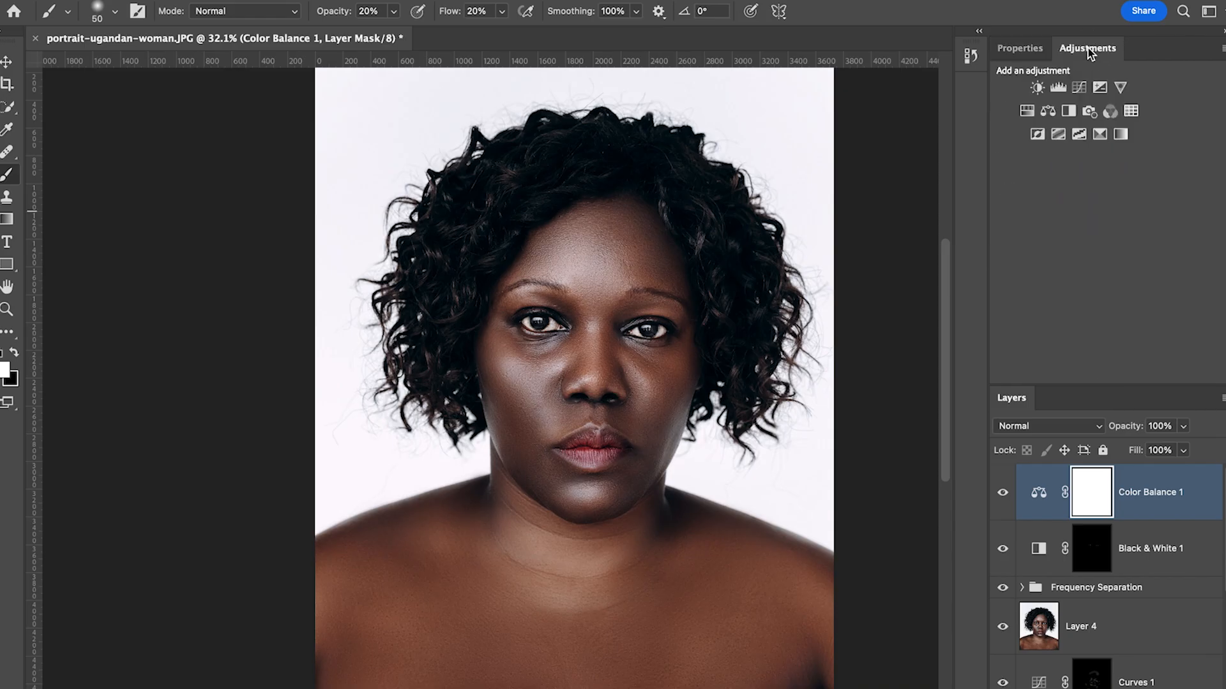
left_click(1080, 89)
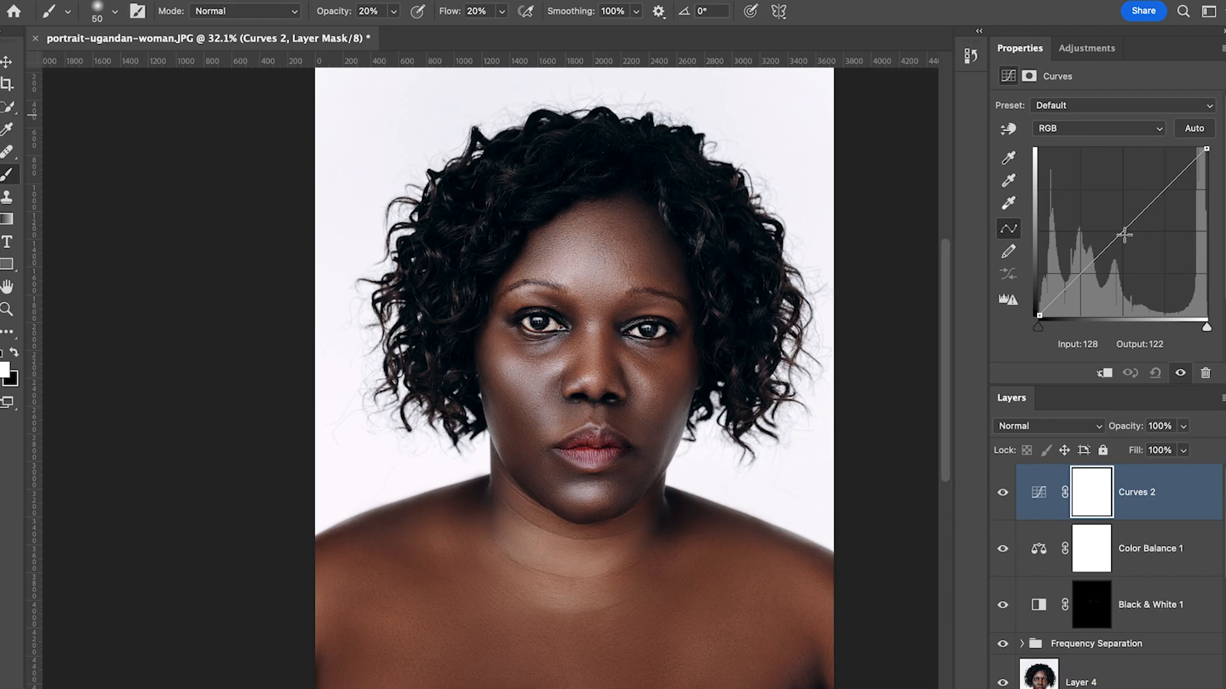
left_click_drag(1122, 230, 1115, 217)
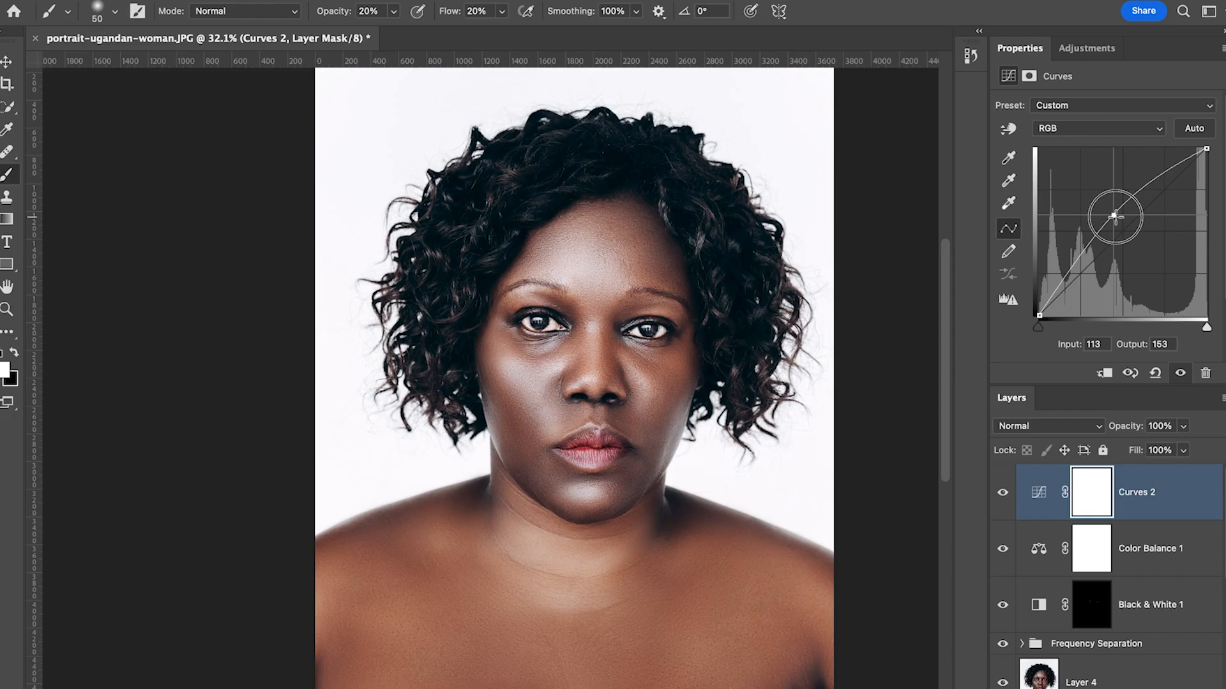
Set the brightening Curves layer's blend mode to Screen and invert its mask to black
left_click(1044, 426)
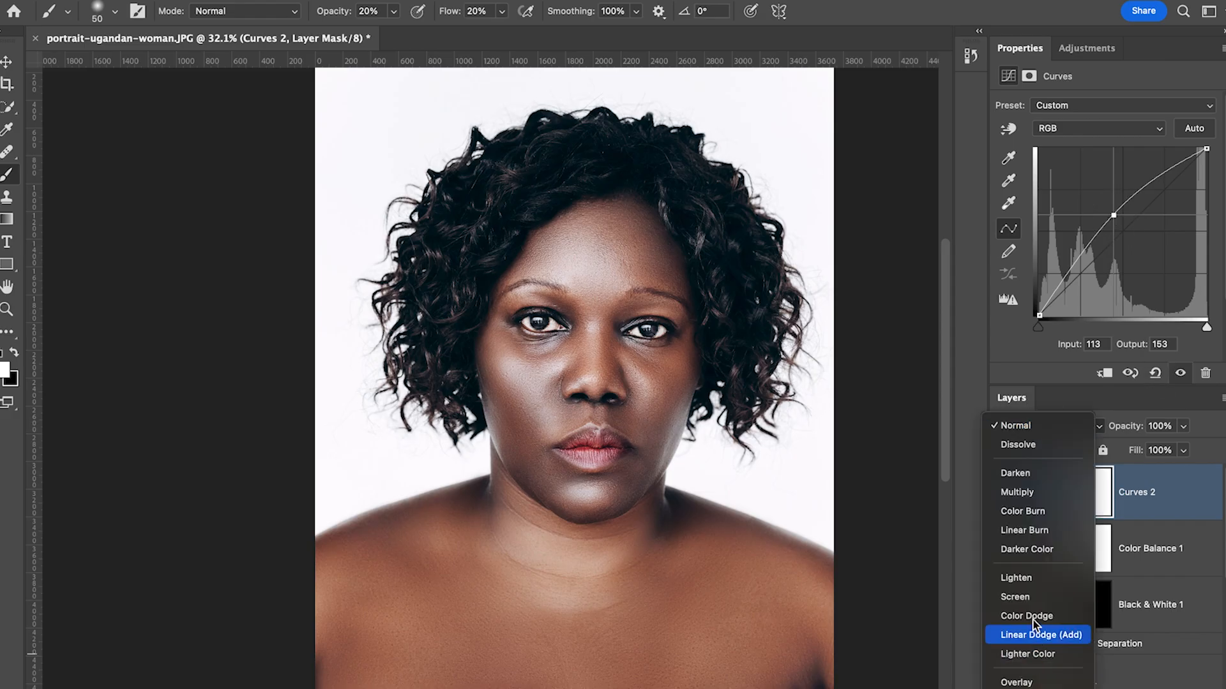
left_click(1021, 598)
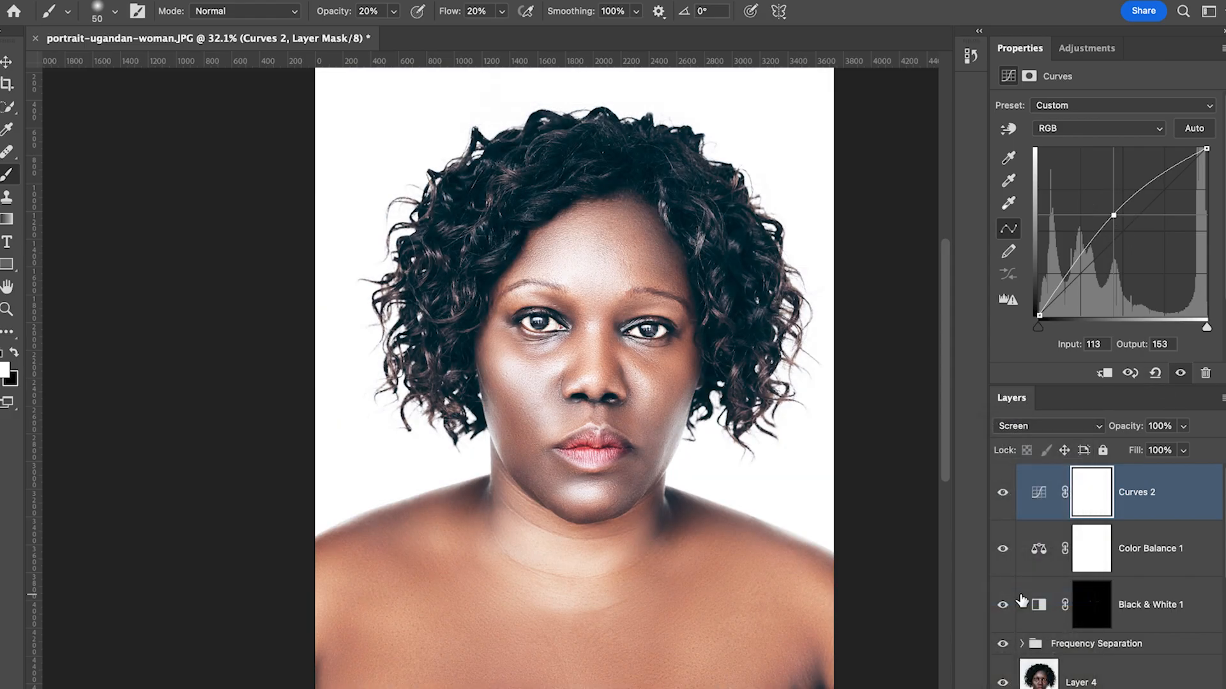
key("super+i")
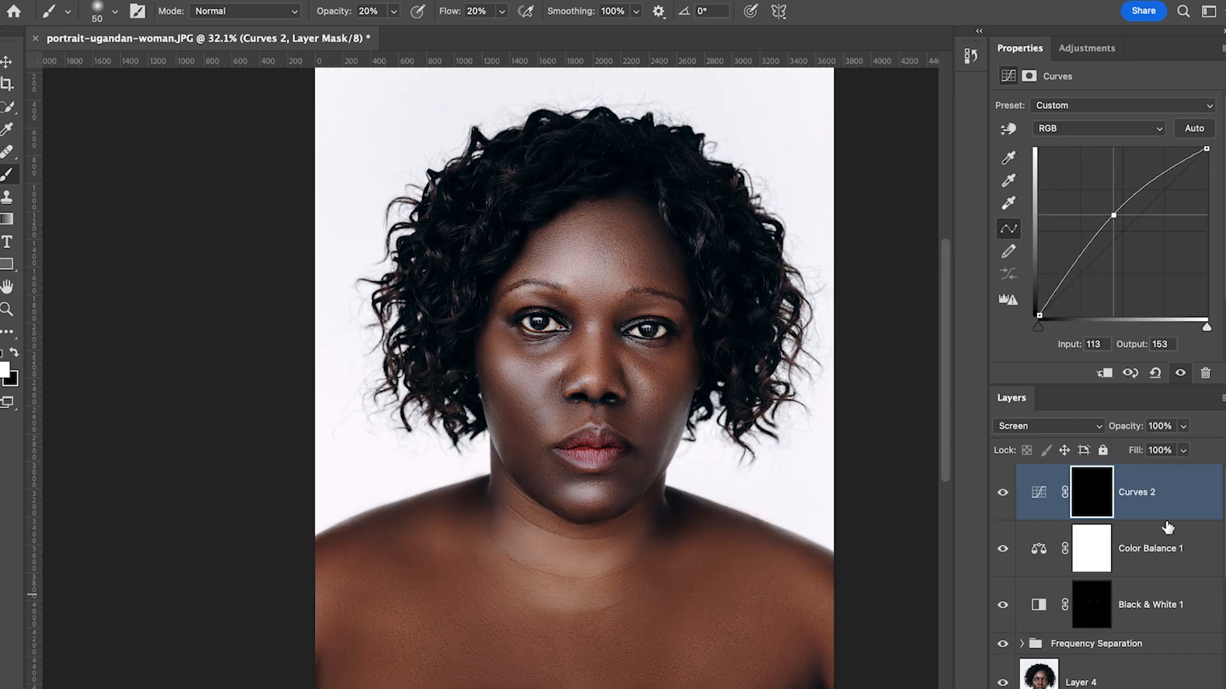
Rename the brightening Curves layer as Dodge
double_click(1143, 494)
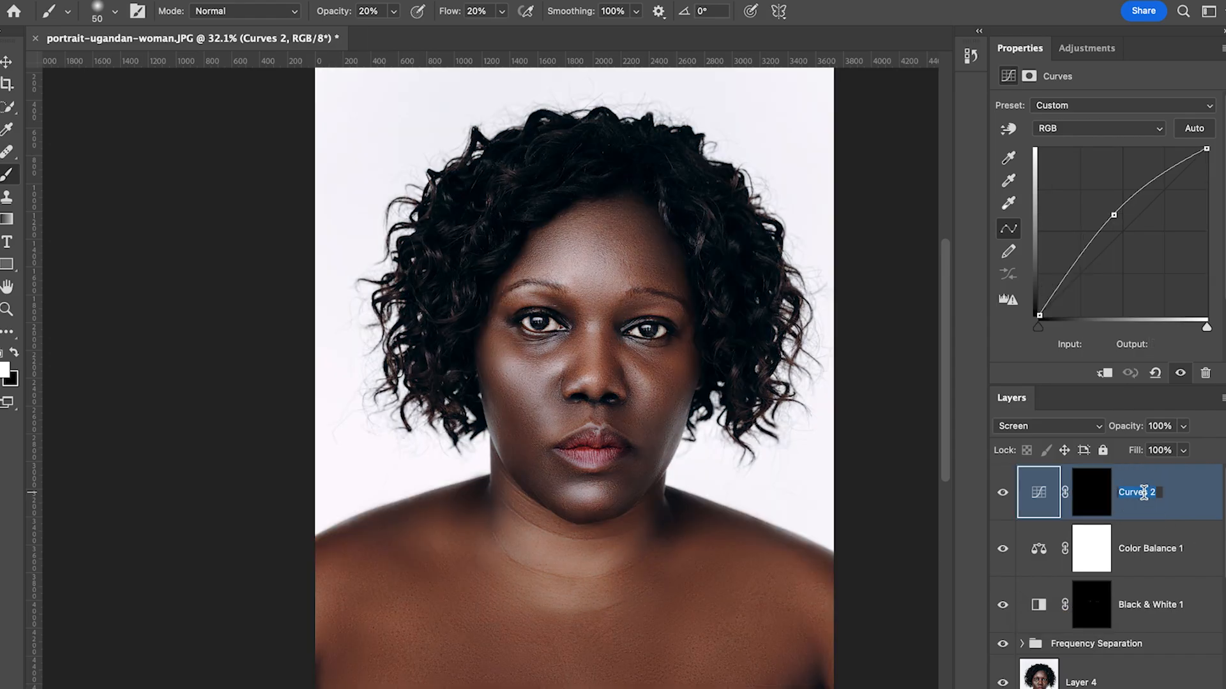
type("Djo")
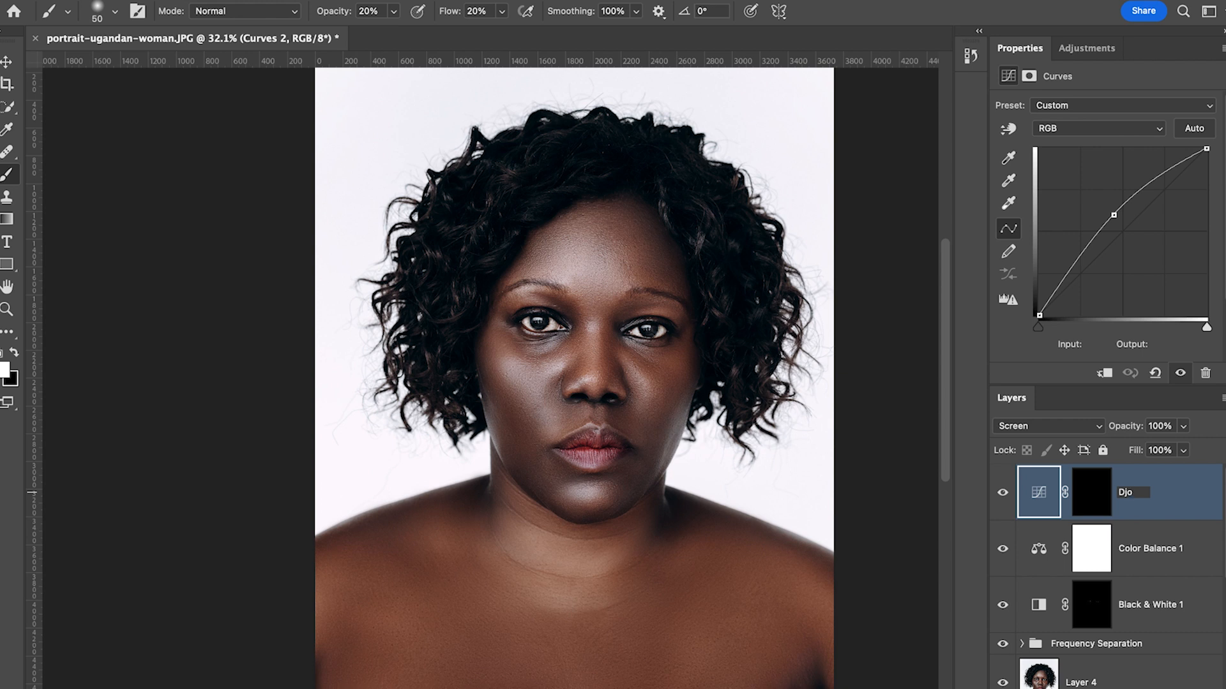
key("BackSpace")
key("BackSpace")
double_click(1143, 493)
type("odge")
key("Return")
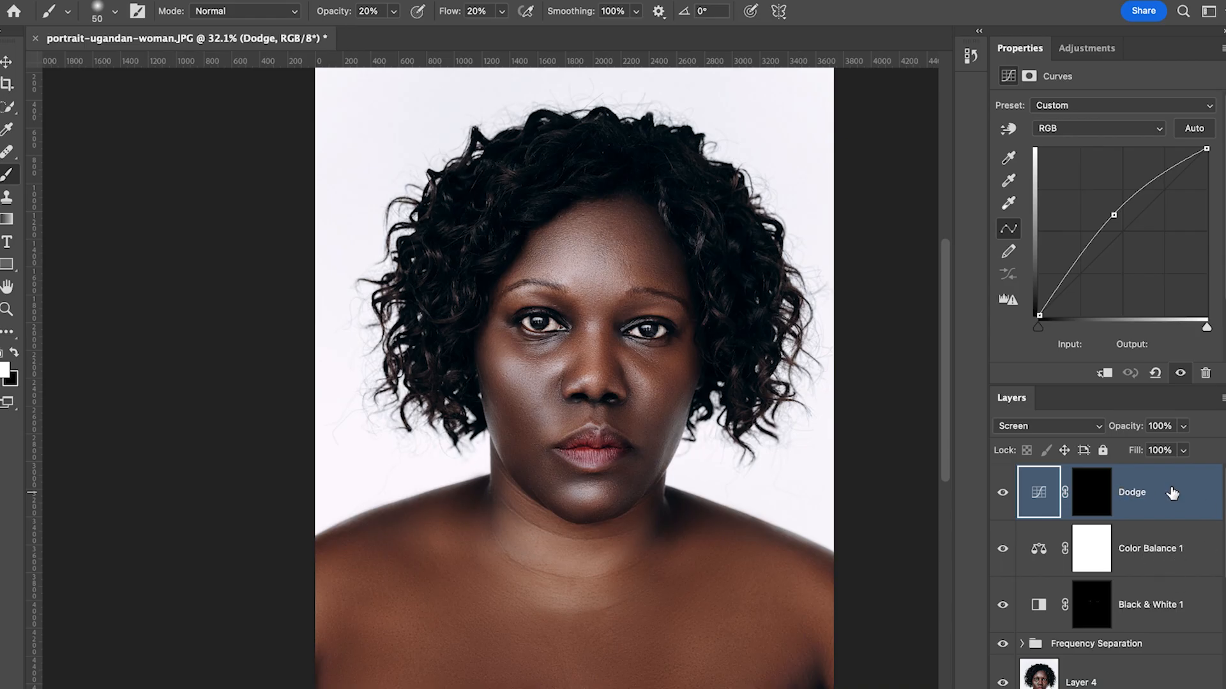
Add another Curves adjustment layer above Dodge and lower its midtones, with input 135 and output 110
left_click(1086, 48)
left_click(1081, 87)
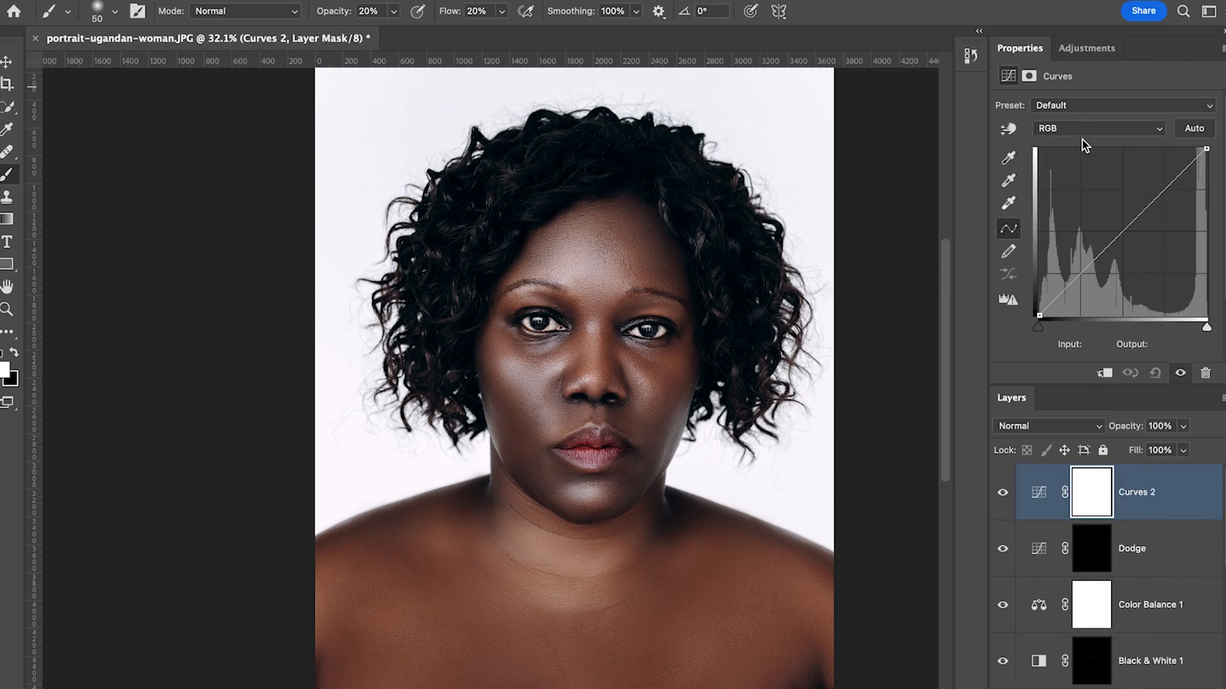
left_click_drag(1121, 232, 1128, 243)
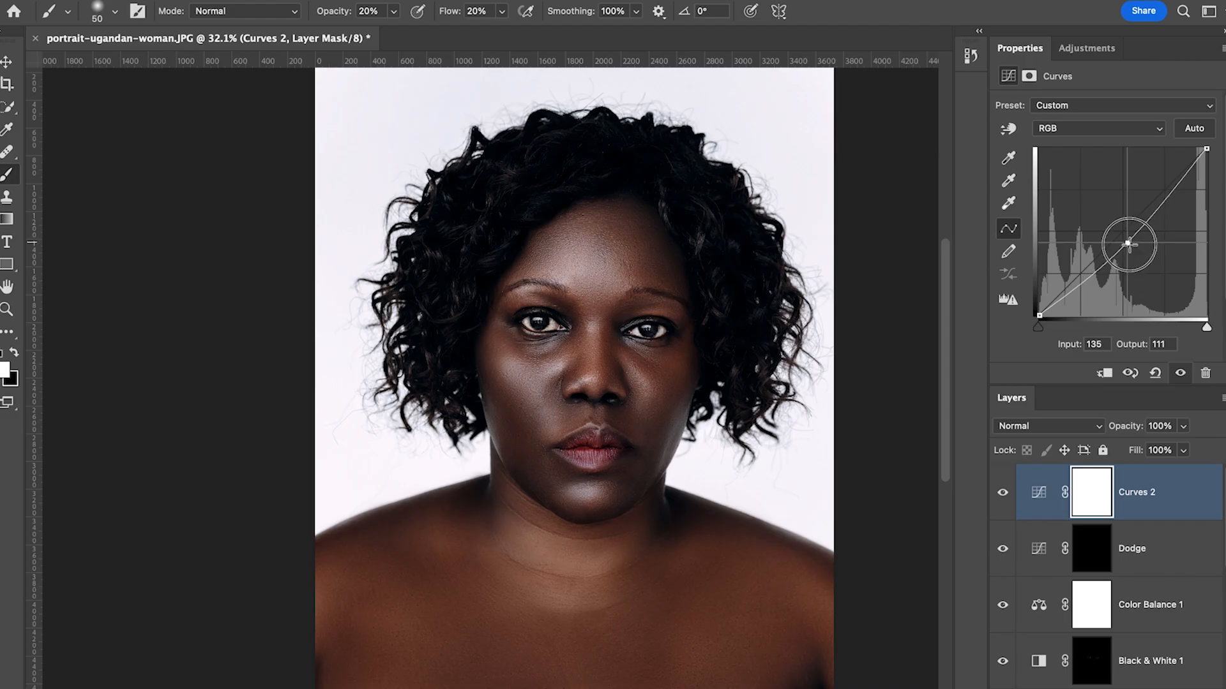
left_click_drag(1128, 243, 1129, 245)
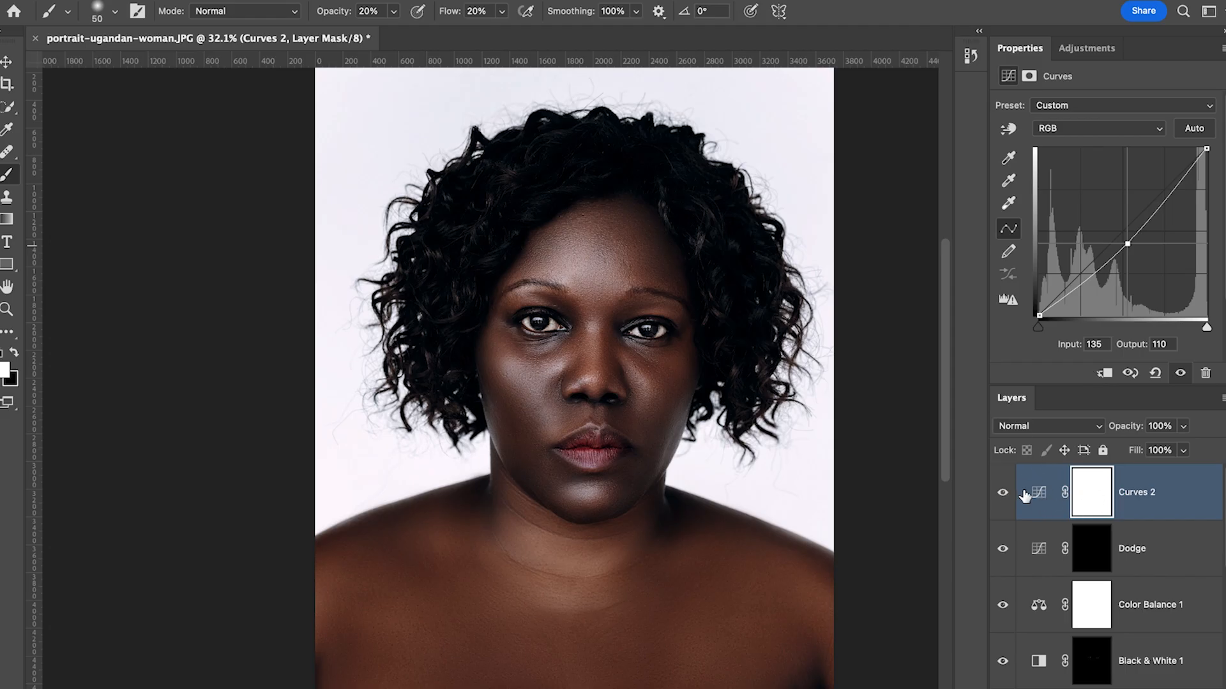
Set the darkening Curves layer's blend mode to Multiply and invert its mask to black
left_click(1044, 427)
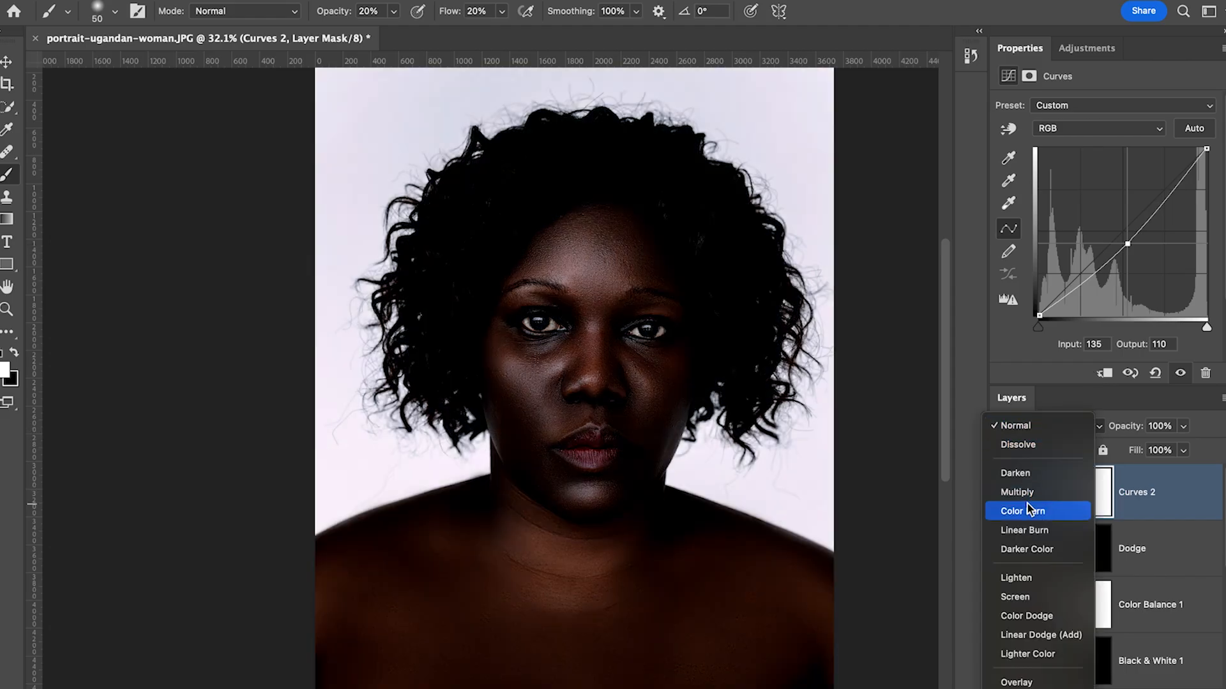
left_click(1022, 493)
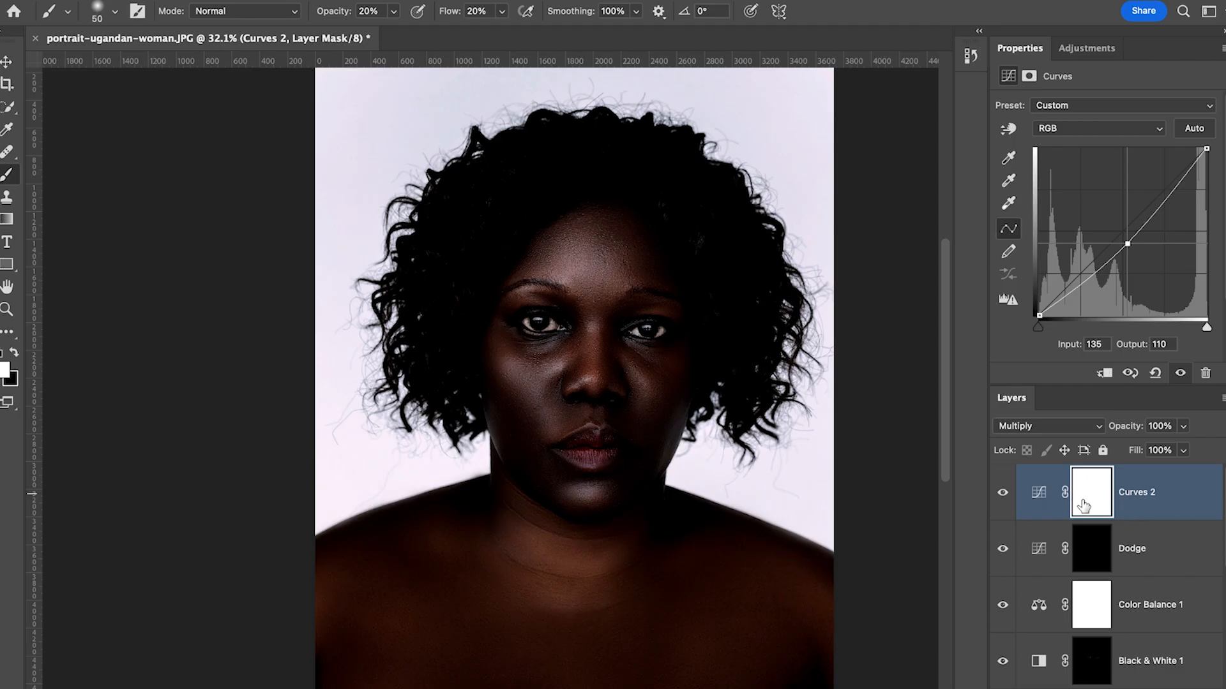
key("ctrl+i")
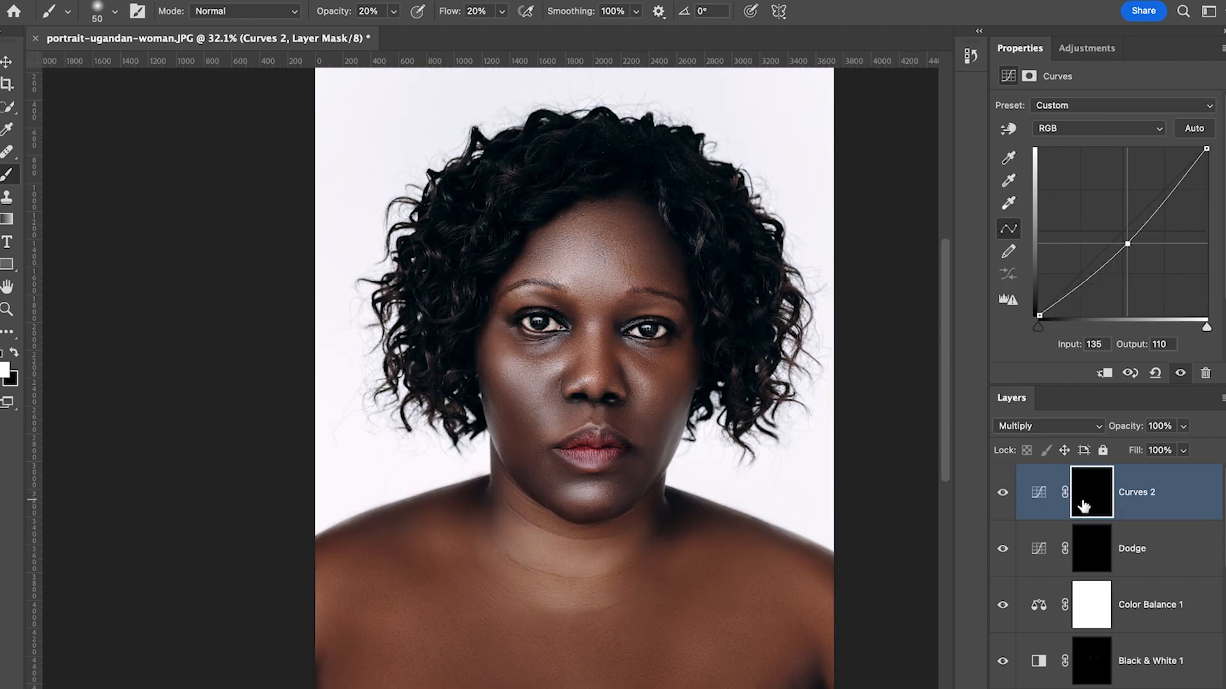
Rename the darkening Curves layer as Burn
double_click(1150, 490)
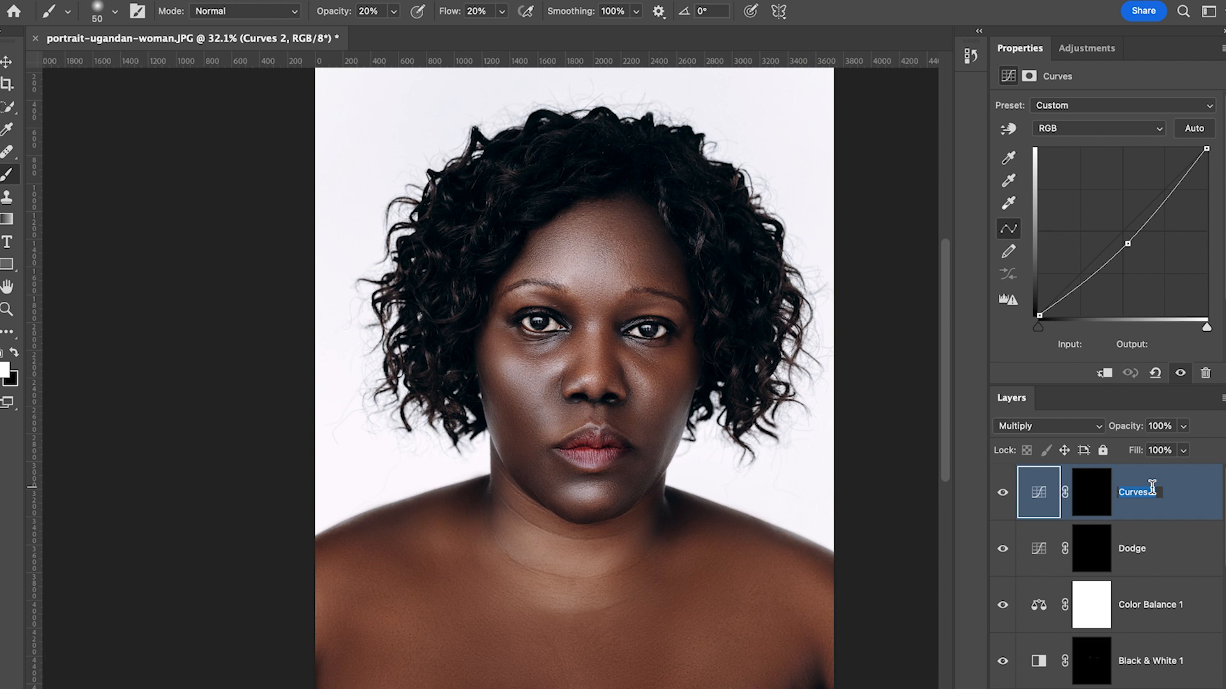
type("Burn")
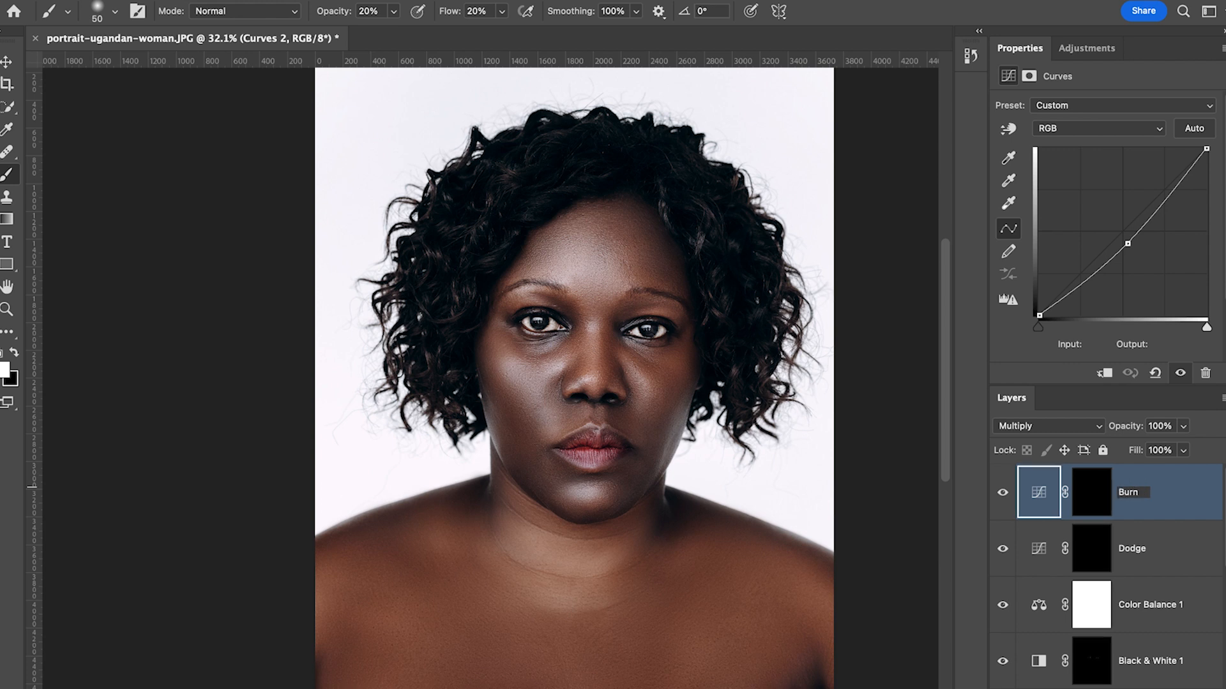
key("Return")
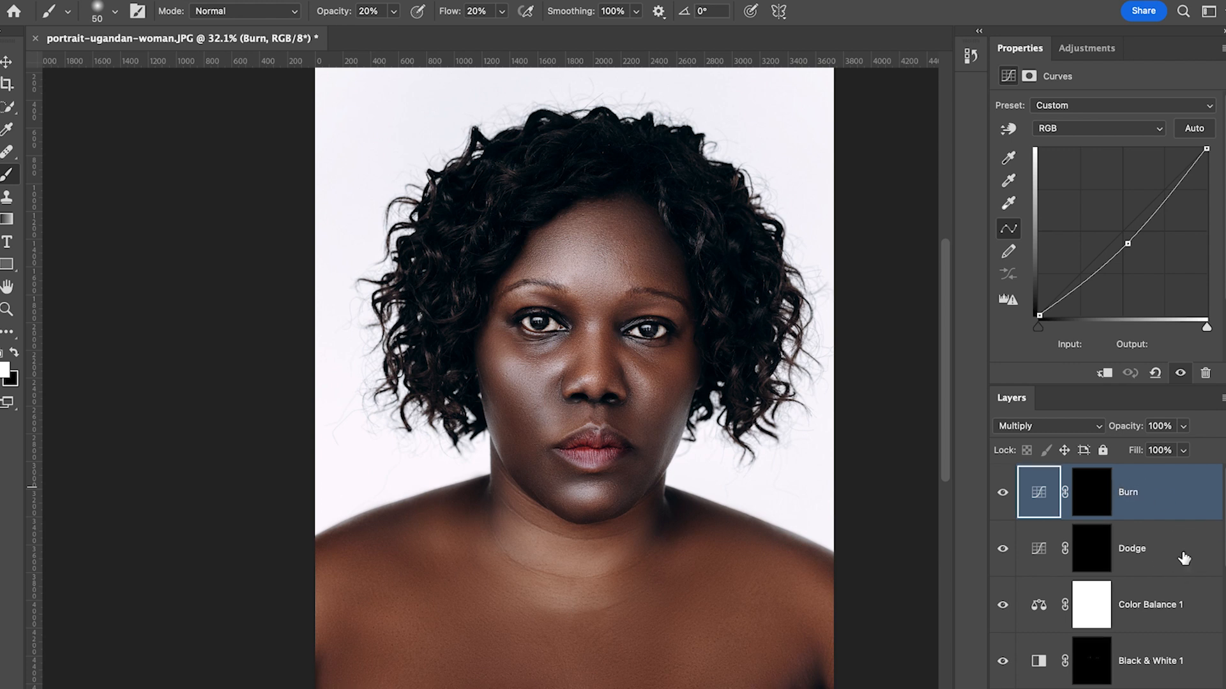
Brighten the cheek highlight under the woman's right eye by painting white on the Dodge mask with an enlarged soft brush
left_click(1095, 555)
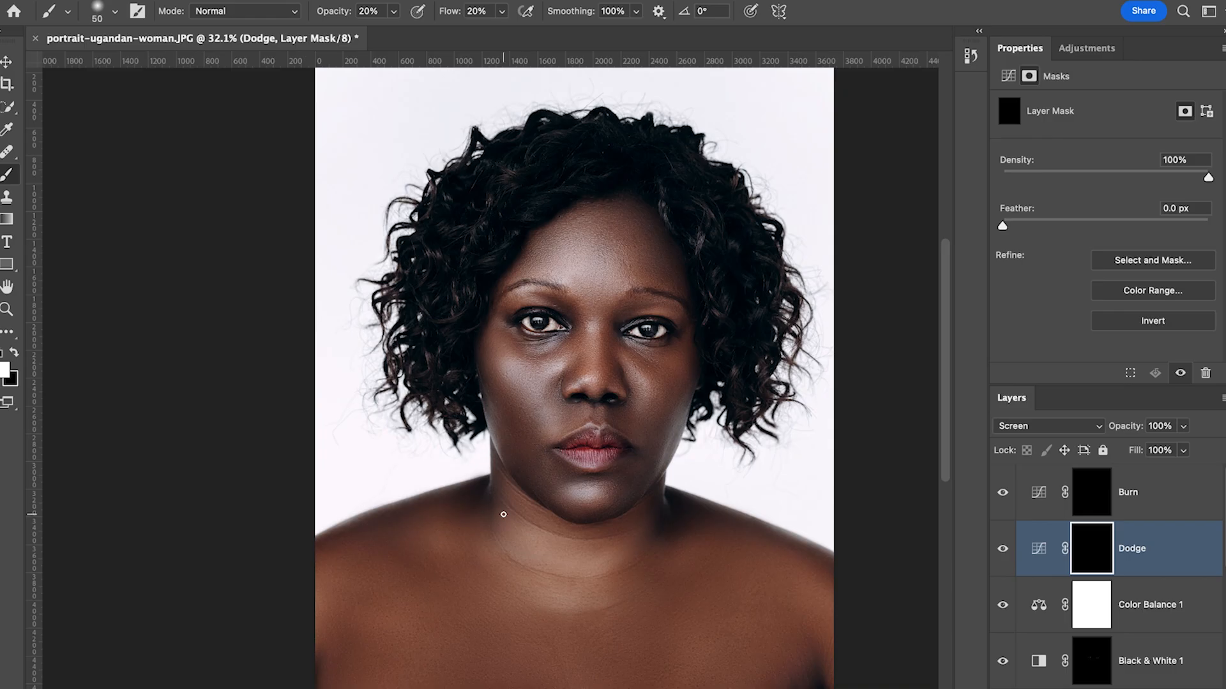
scroll(453, 273, "down", 2)
key("bracketright")
key("bracketright")
key("bracketright")
key("bracketright")
key("bracketright")
scroll(453, 273, "down", 5)
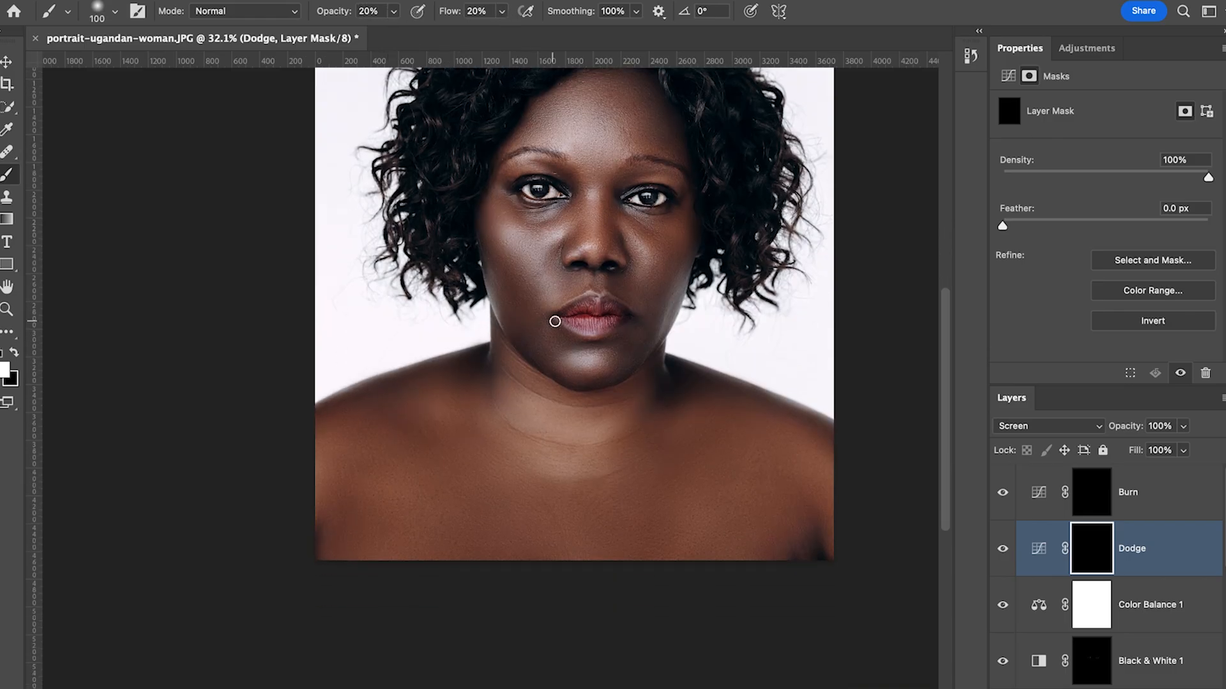
scroll(551, 357, "up", 4)
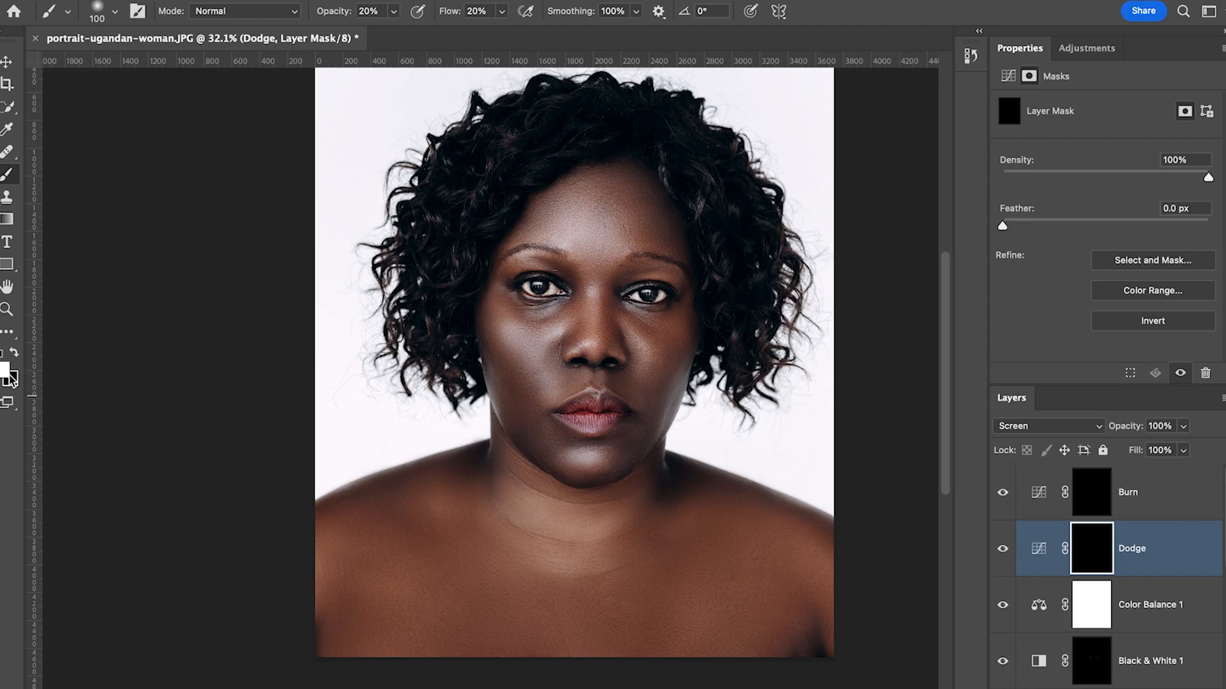
key("bracketright")
key("bracketright")
scroll(664, 447, "up", 1)
scroll(634, 452, "up", 2)
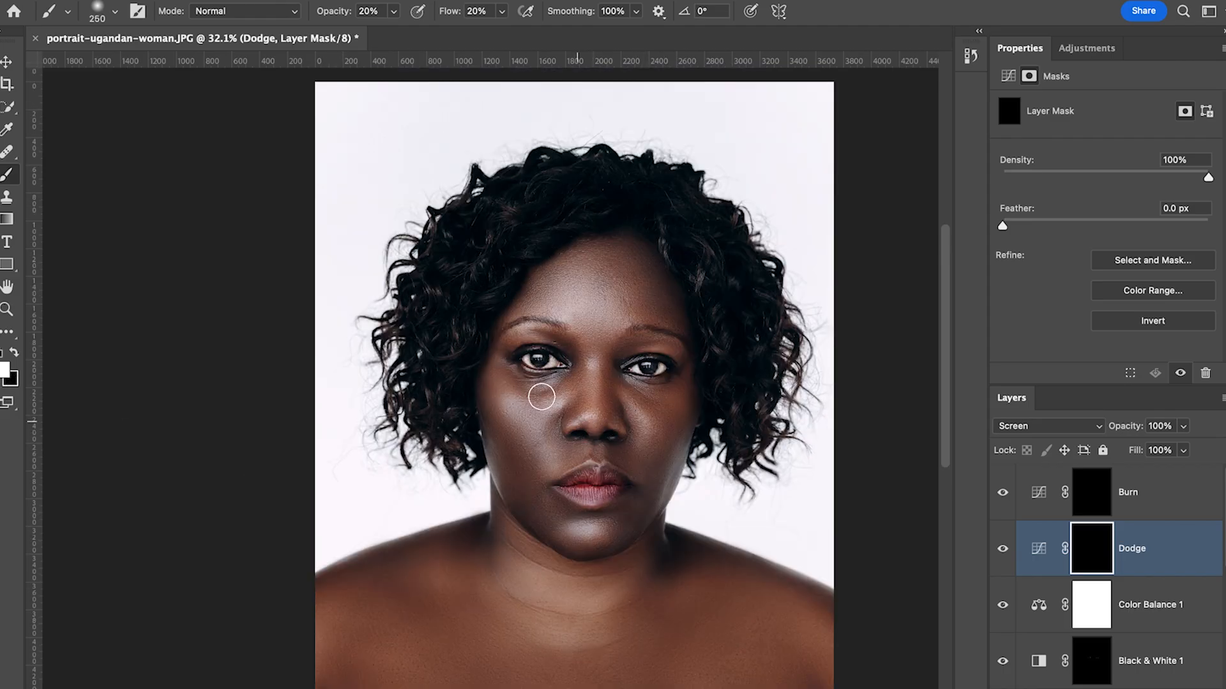
key("bracketright")
key("bracketright")
key("bracketright")
mouse_move(509, 395)
left_mouse_down()
mouse_move(498, 378)
mouse_move(510, 410)
mouse_move(507, 392)
mouse_move(520, 409)
mouse_move(514, 383)
mouse_move(543, 421)
left_mouse_up()
Brighten the bridge of the nose on the Dodge mask with a 150 px brush
key("bracketleft")
key("bracketleft")
key("bracketleft")
key("bracketleft")
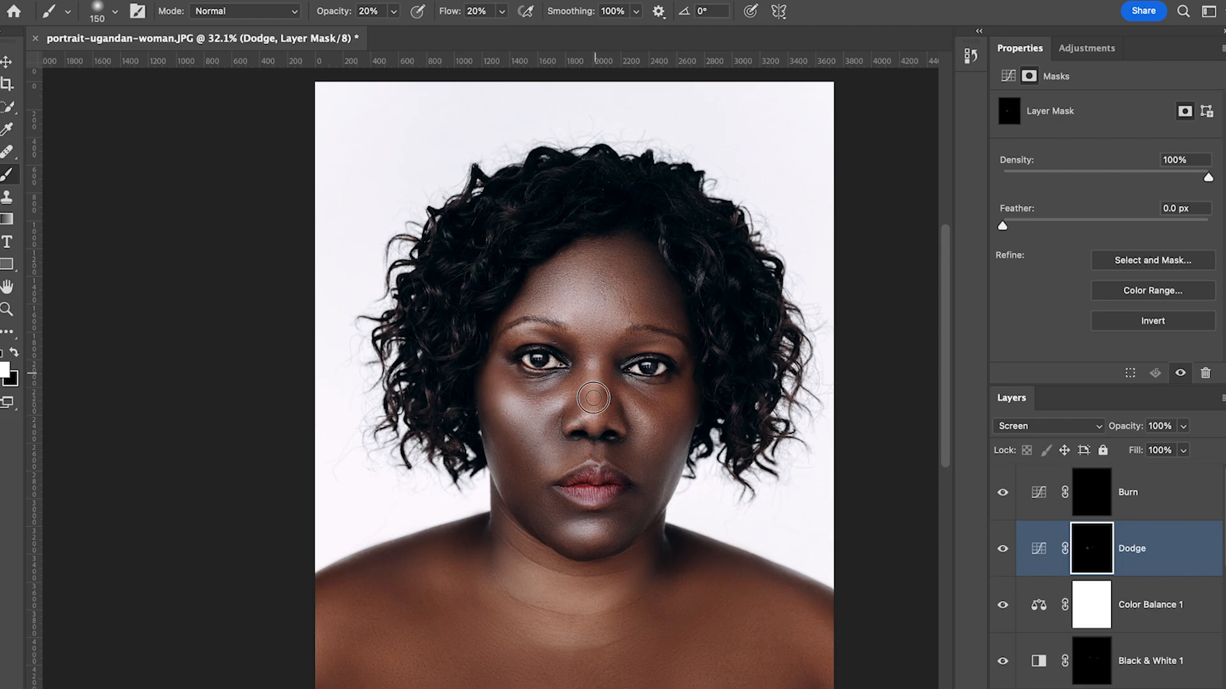
Brighten the center of the forehead on the Dodge mask with a 600 px brush
scroll(593, 287, "up", 1)
key("bracketright")
key("bracketright")
key("bracketright")
key("bracketright")
key("bracketright")
scroll(594, 325, "down", 1)
key("bracketright")
key("bracketright")
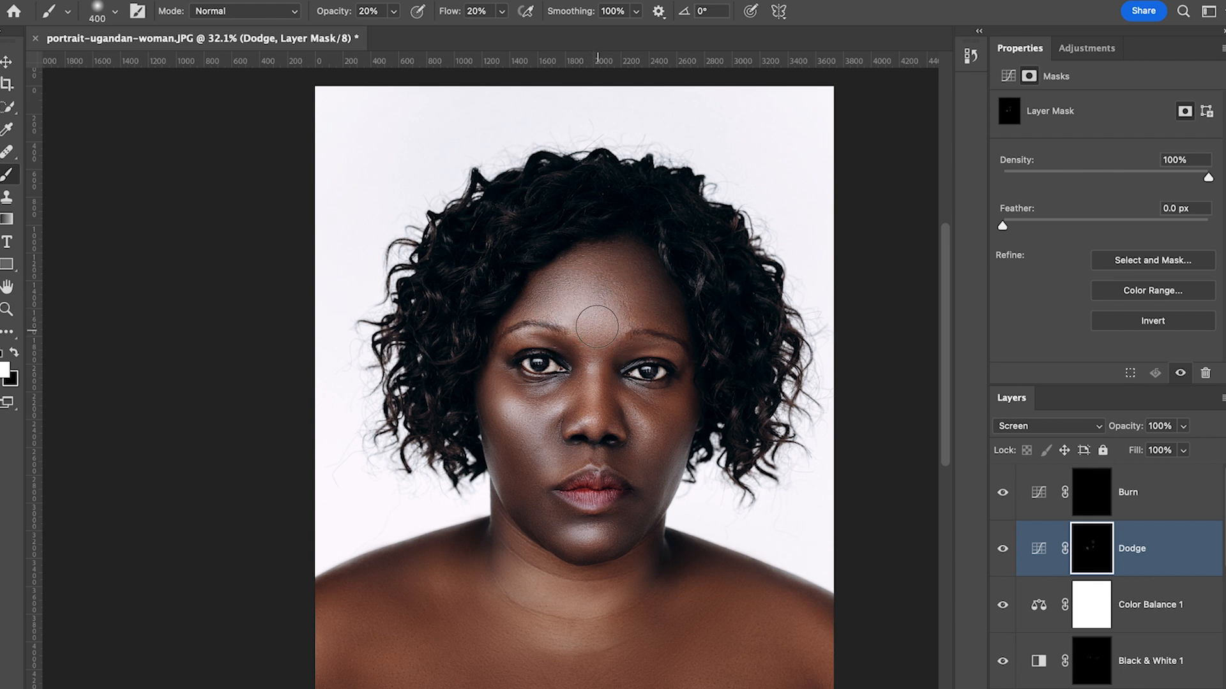
key("bracketright")
Brighten the woman's left cheek beside the nose on the Dodge mask with a 175 px brush
key("bracketleft")
key("bracketleft")
key("bracketleft")
key("bracketleft")
key("bracketleft")
key("bracketleft")
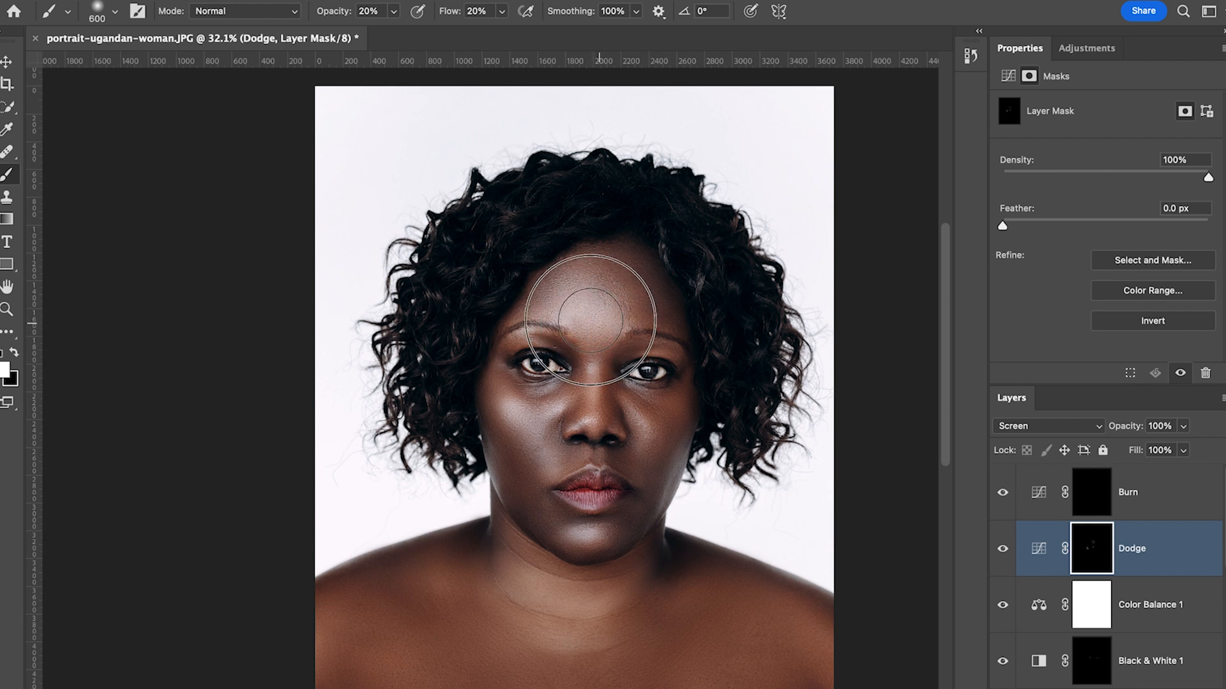
mouse_move(647, 430)
left_mouse_down()
mouse_move(629, 403)
mouse_move(638, 424)
left_mouse_up()
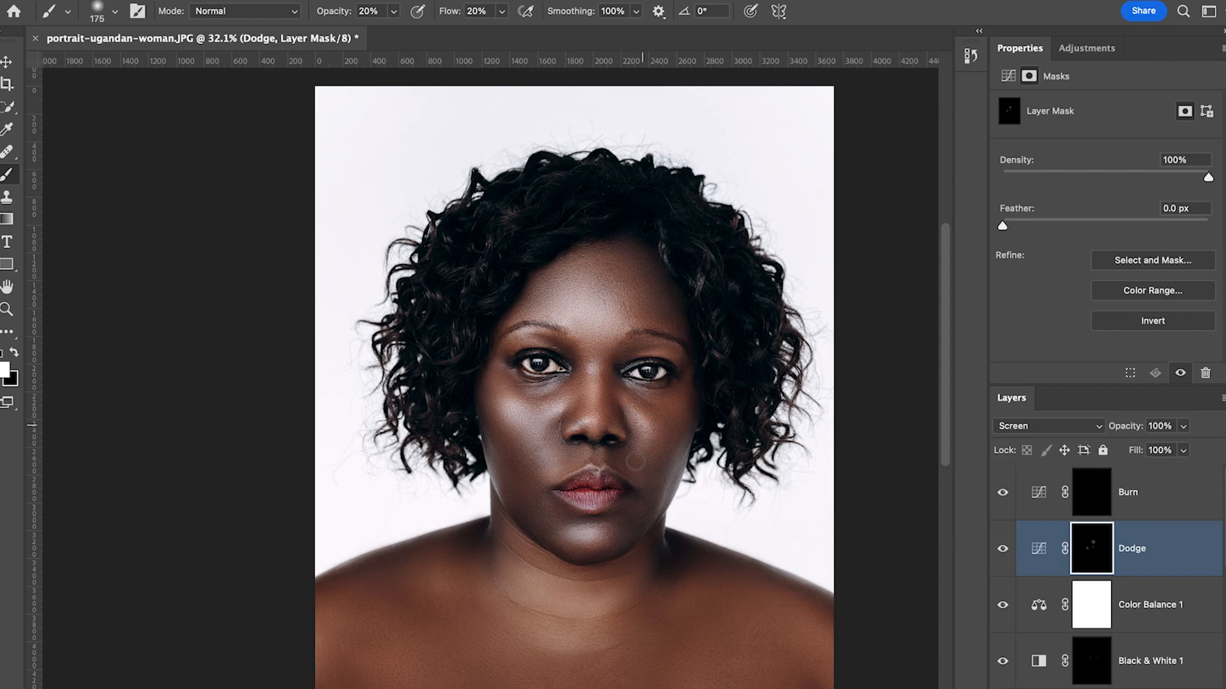
Brighten the chin on the Dodge mask with a slightly larger brush
key("bracketright")
key("bracketright")
mouse_move(600, 539)
left_mouse_down()
mouse_move(574, 537)
mouse_move(585, 515)
mouse_move(574, 539)
left_mouse_up()
Brighten the woman's right cheek up toward the outer eye on the Dodge mask, varying the brush size between 125 and 500 px
key("bracketleft")
key("bracketleft")
key("bracketleft")
key("bracketleft")
scroll(560, 391, "down", 1)
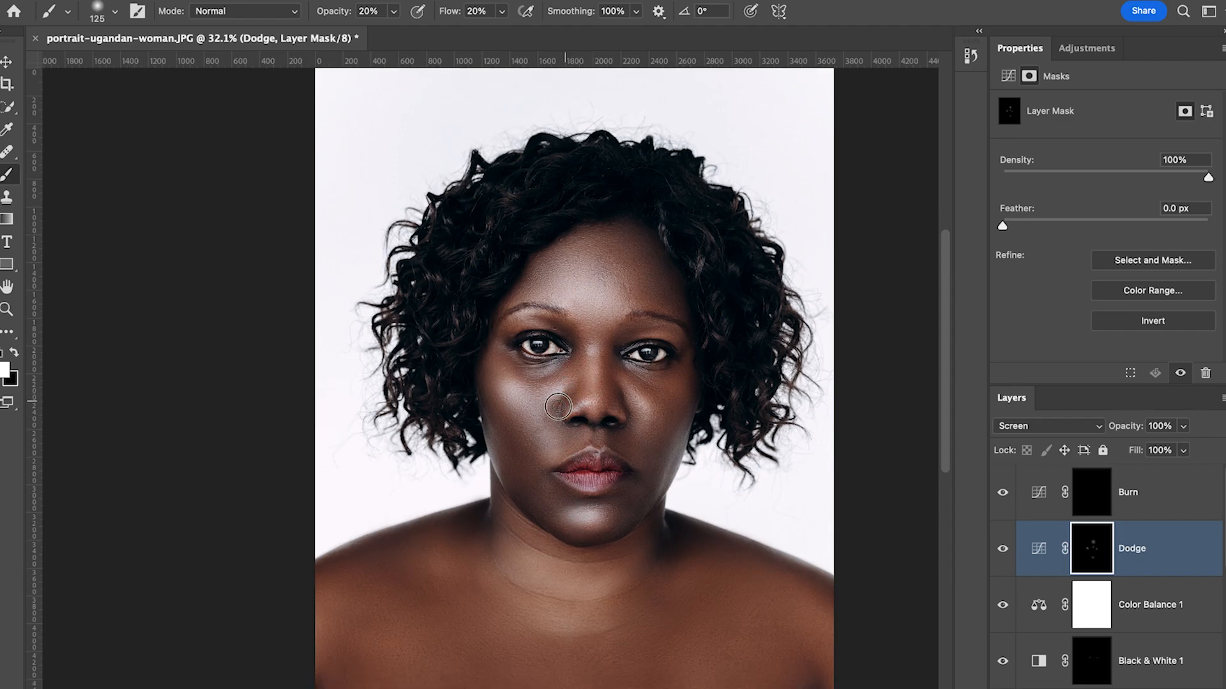
key("bracketright")
key("bracketright")
key("bracketright")
left_click_drag(520, 407, 496, 354)
scroll(594, 287, "down", 1)
key("bracketright")
key("bracketright")
key("bracketright")
key("bracketright")
key("bracketleft")
key("bracketleft")
key("bracketleft")
key("bracketleft")
key("bracketleft")
key("bracketleft")
key("bracketleft")
key("bracketleft")
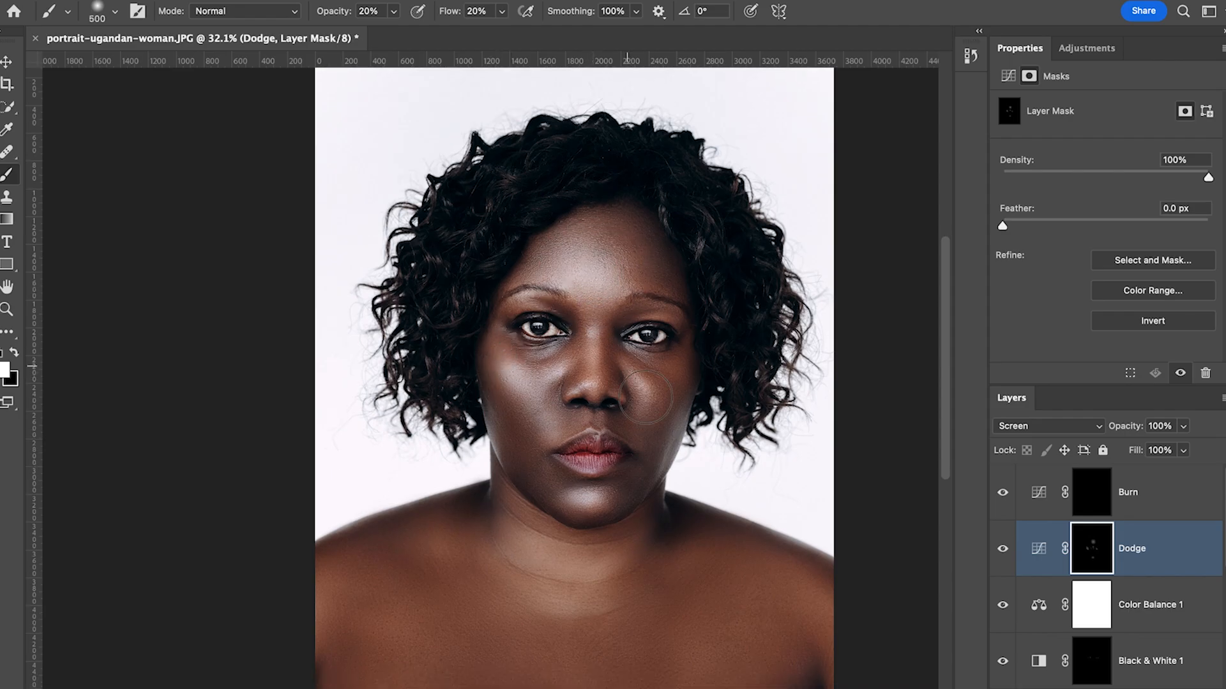
key("bracketright")
Toggle the Dodge layer's visibility to compare the portrait with and without the painted highlights
left_click(1002, 549)
left_click(1003, 548)
left_click(1003, 548)
left_click(1003, 549)
scroll(1085, 480, "up", 1)
scroll(1089, 492, "down", 1)
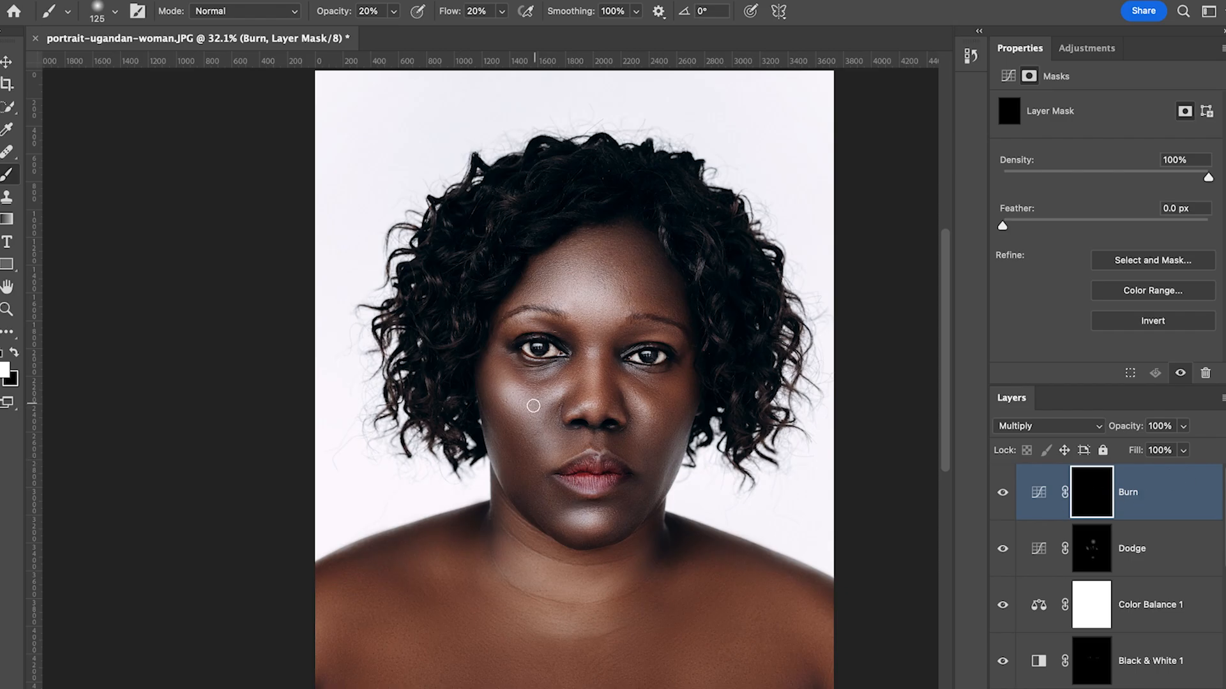
Darken the hollow of the cheek beside the mouth on the Burn mask with a 300 px brush
key("bracketright")
key("bracketright")
key("bracketright")
key("bracketright")
key("bracketright")
key("bracketright")
key("bracketleft")
left_click_drag(492, 407, 525, 455)
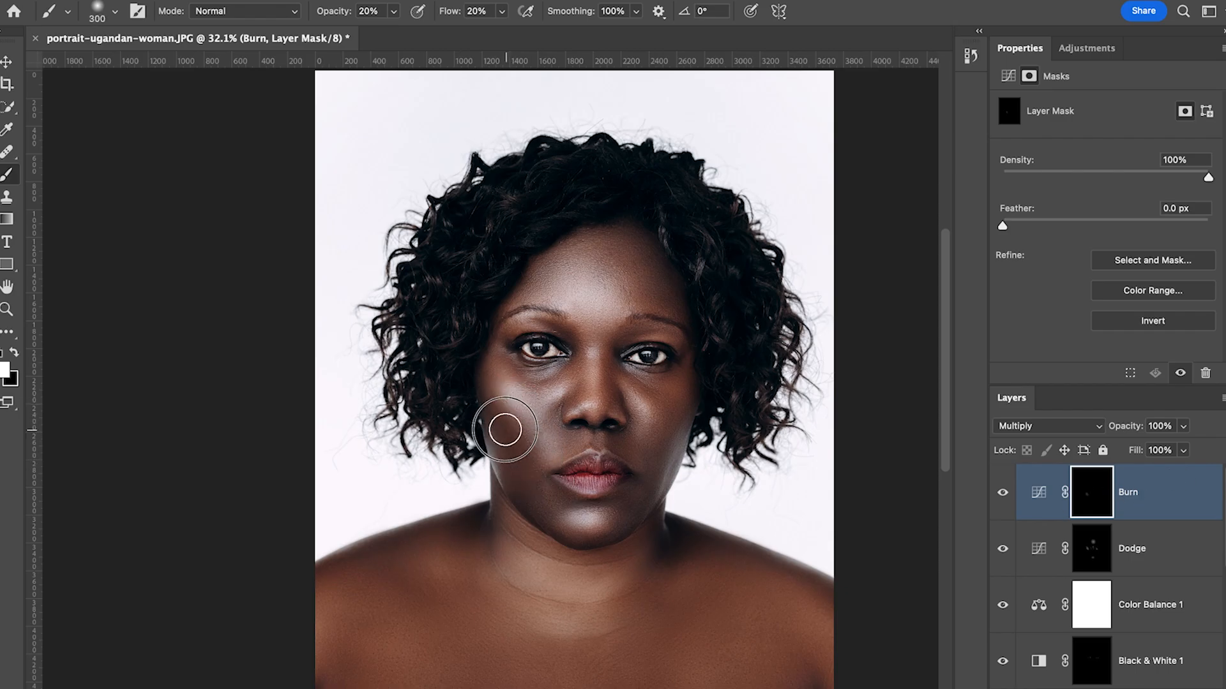
Darken the forehead along the hairline on the Burn mask, varying the brush size between 300 and 500 px
scroll(540, 275, "left", 2)
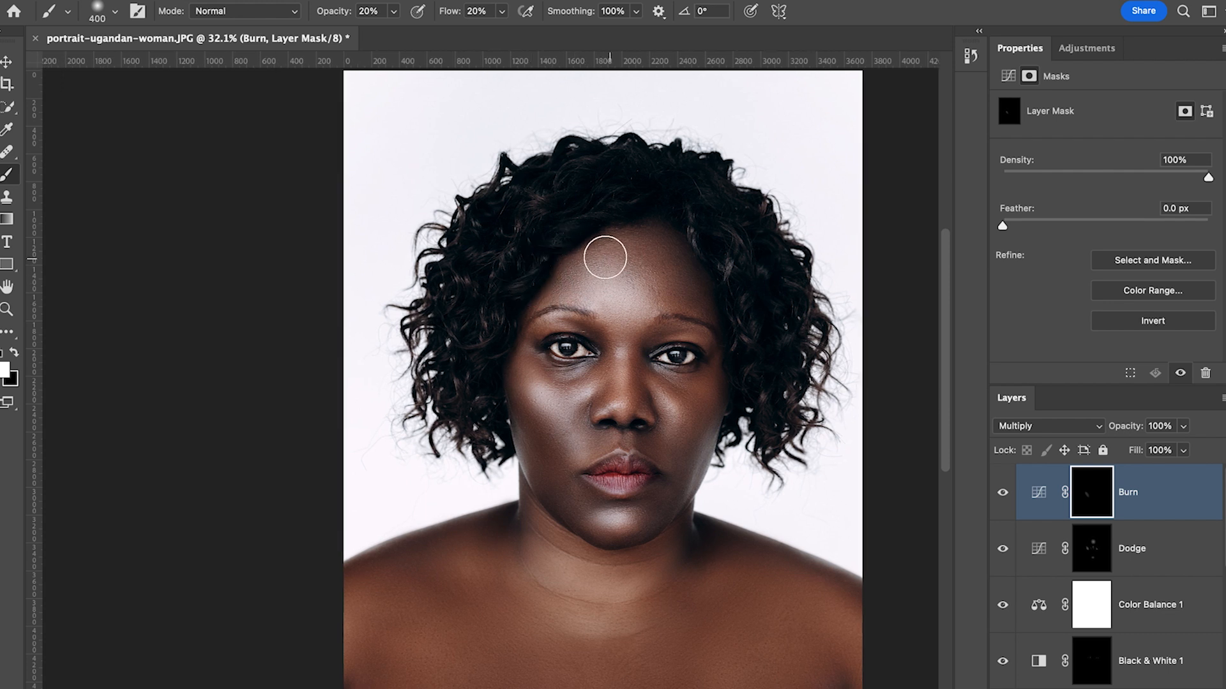
key("bracketright")
key("bracketright")
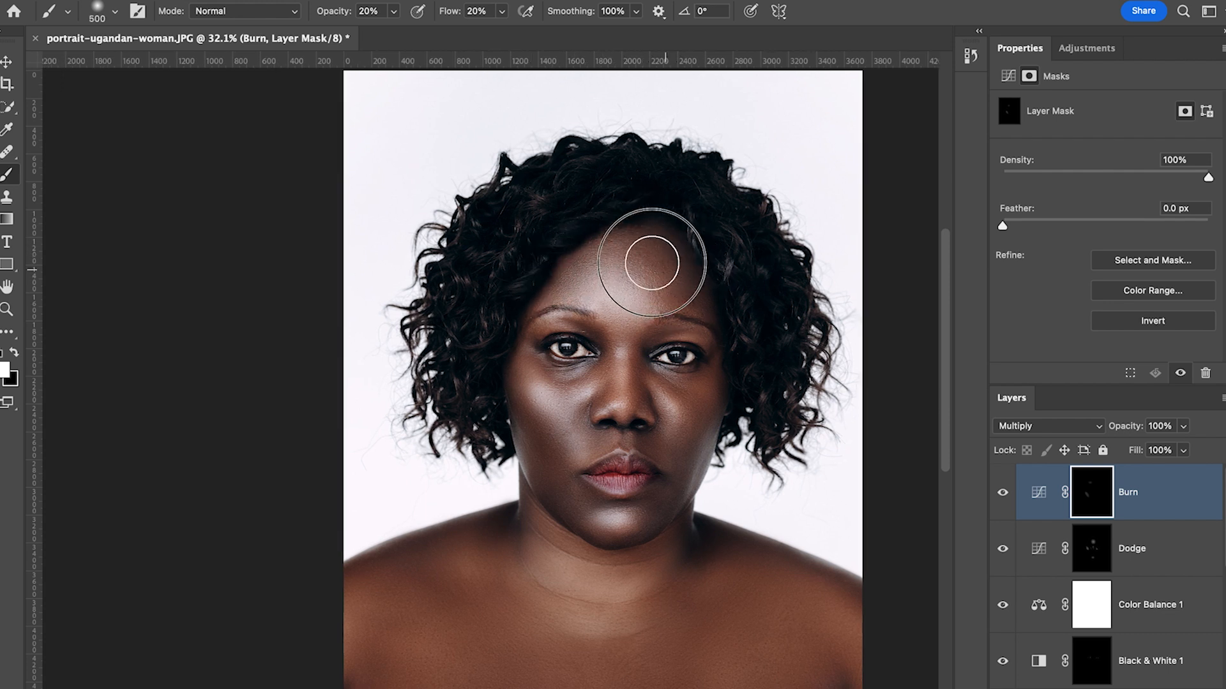
key("bracketleft")
key("bracketleft")
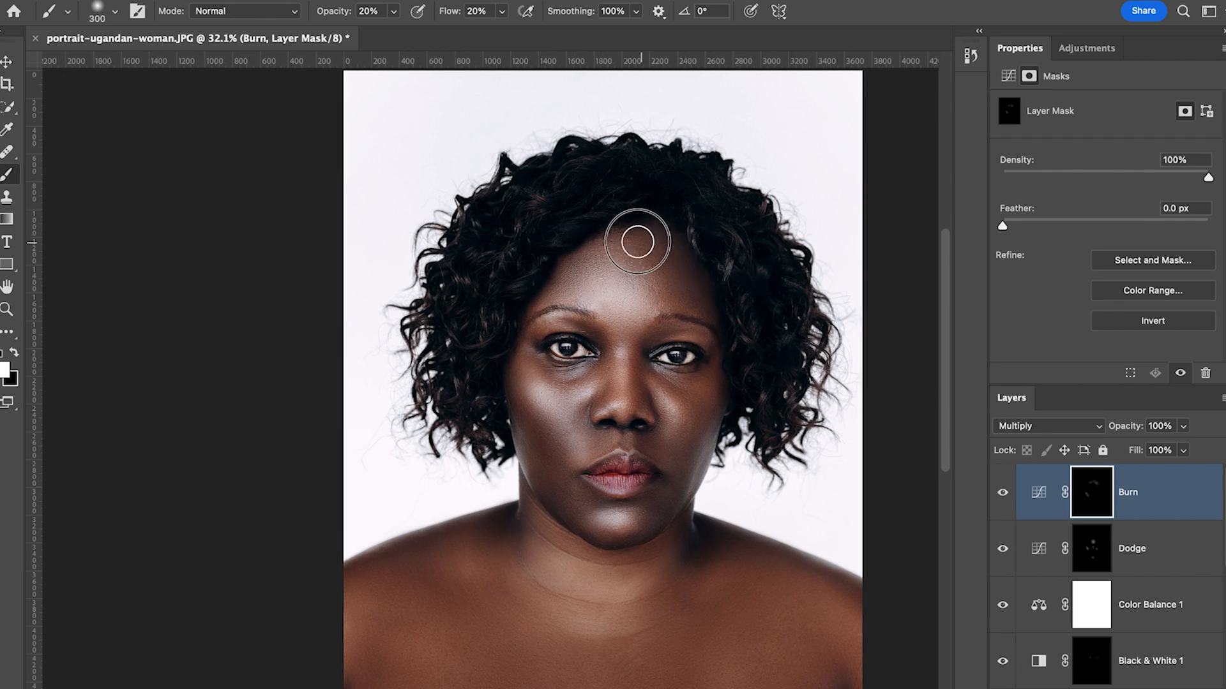
Darken the contours of the nose on the Burn mask with a 125 px brush
key("bracketleft")
key("bracketleft")
key("bracketleft")
key("bracketleft")
key("bracketleft")
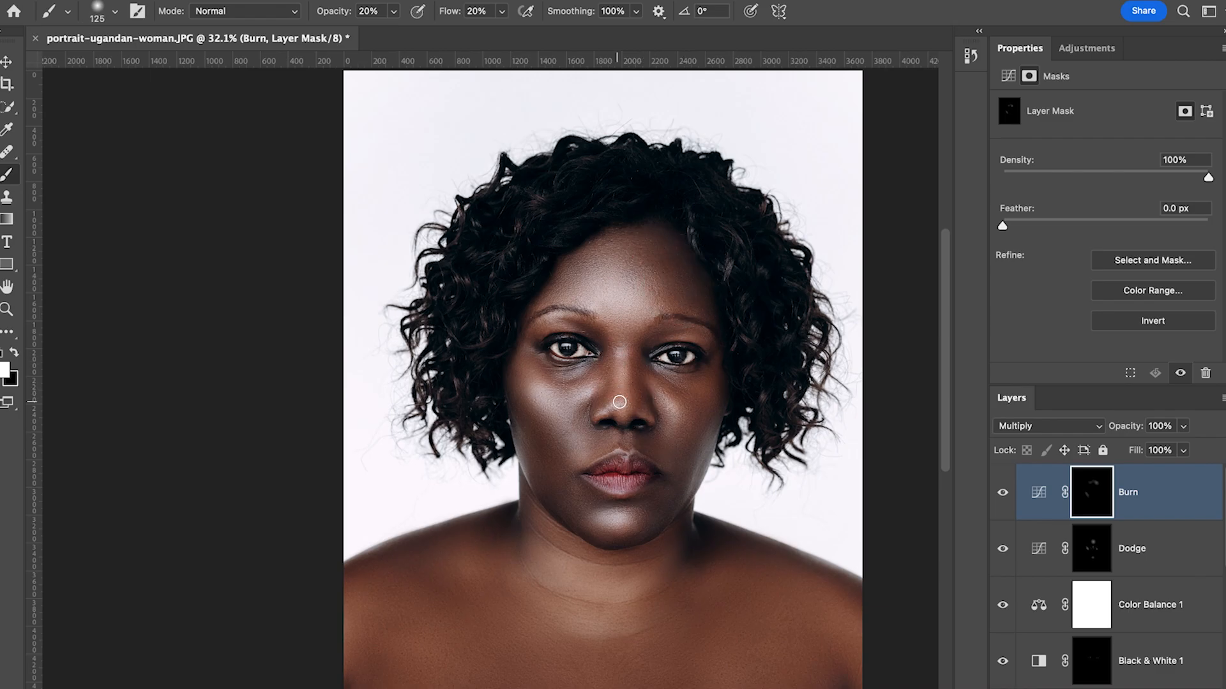
Darken the jawline and the underside of the chin on the Burn mask with a brush of about 200 px
key("bracketright")
key("bracketright")
key("bracketright")
key("bracketright")
key("bracketright")
key("bracketleft")
key("bracketleft")
key("bracketright")
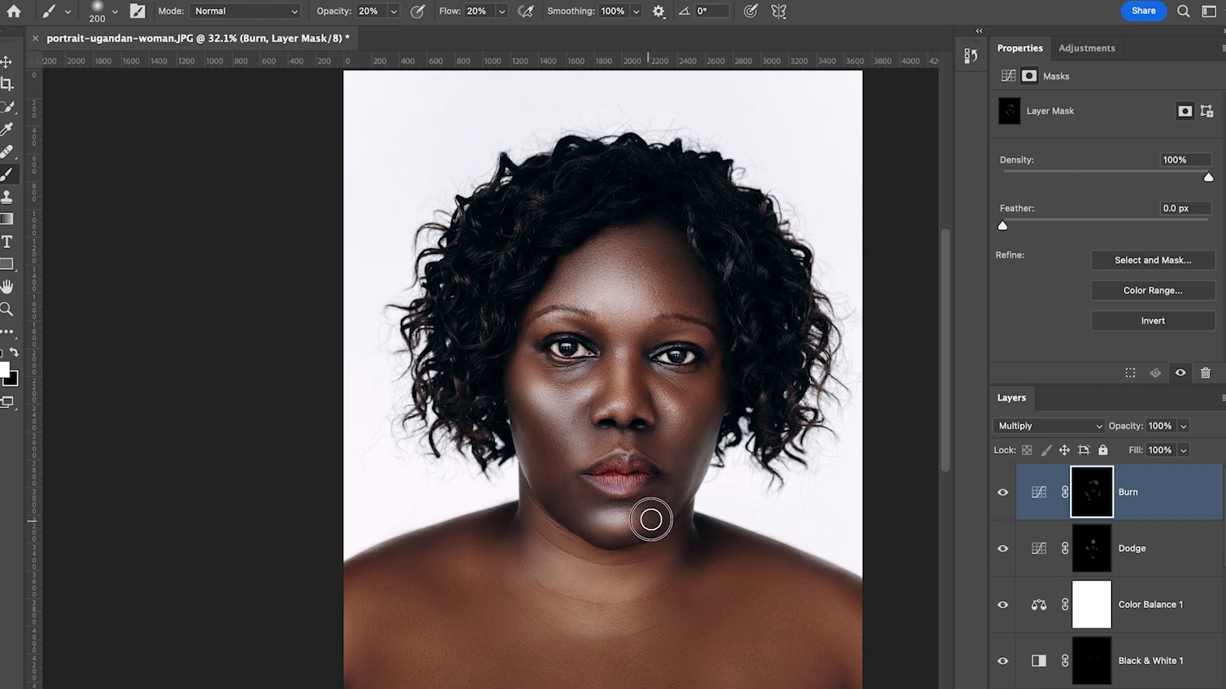
key("bracketright")
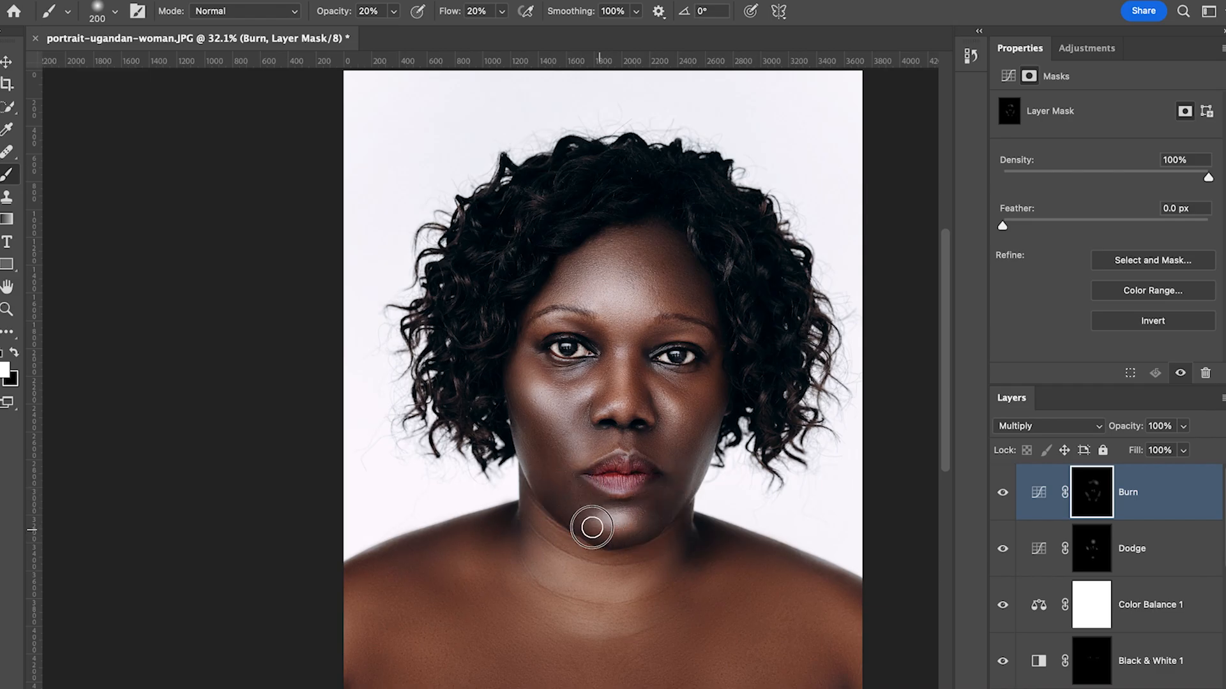
key("bracketleft")
scroll(561, 426, "up", 1)
scroll(561, 426, "left", 1)
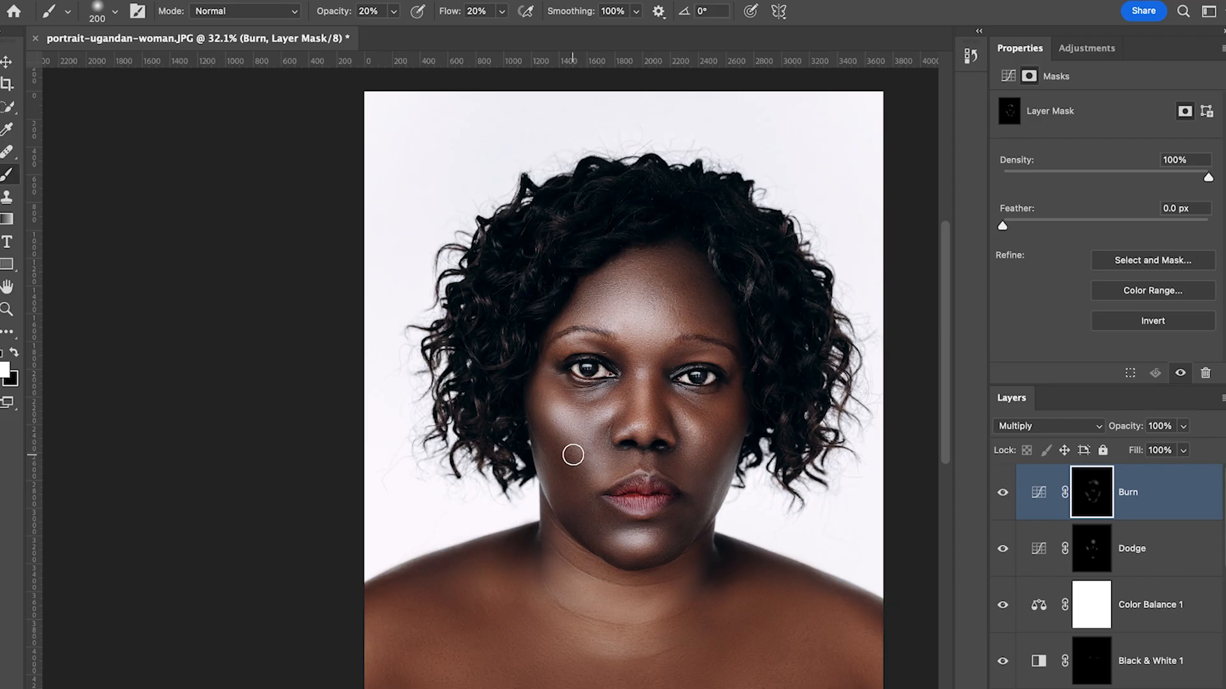
key("bracketleft")
key("bracketleft")
scroll(851, 564, "down", 2)
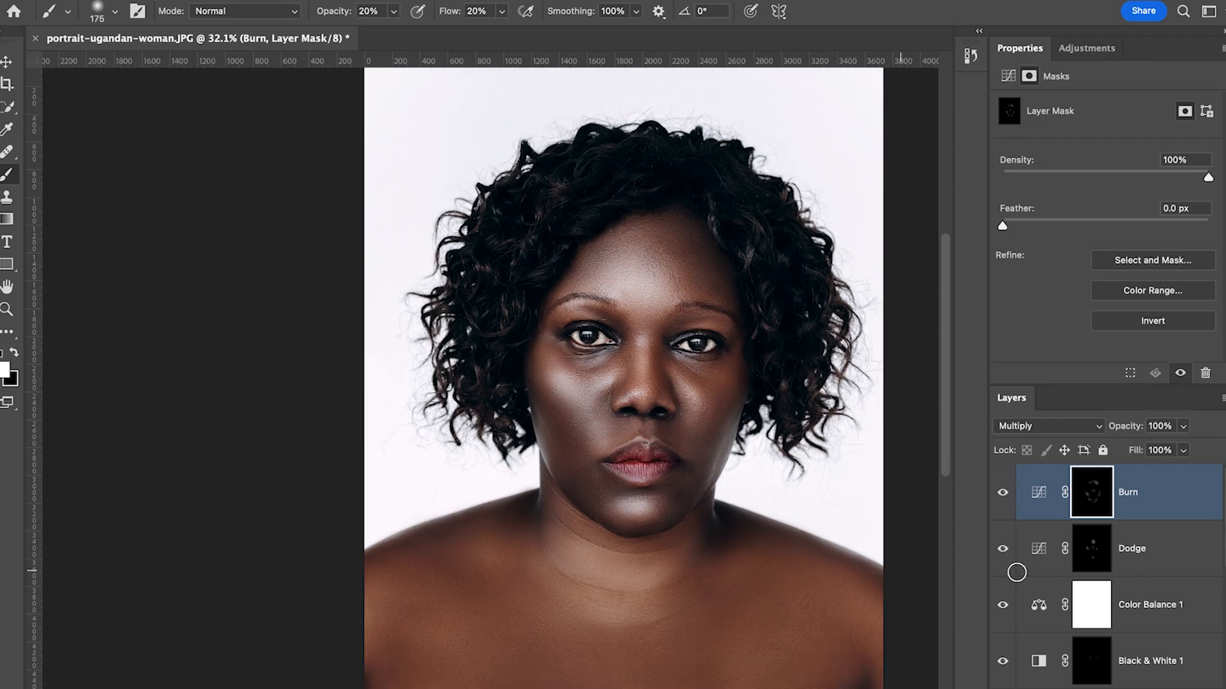
Group the Burn and Dodge layers and toggle the group's visibility to compare the portrait with and without them
left_click(1156, 549, "shift")
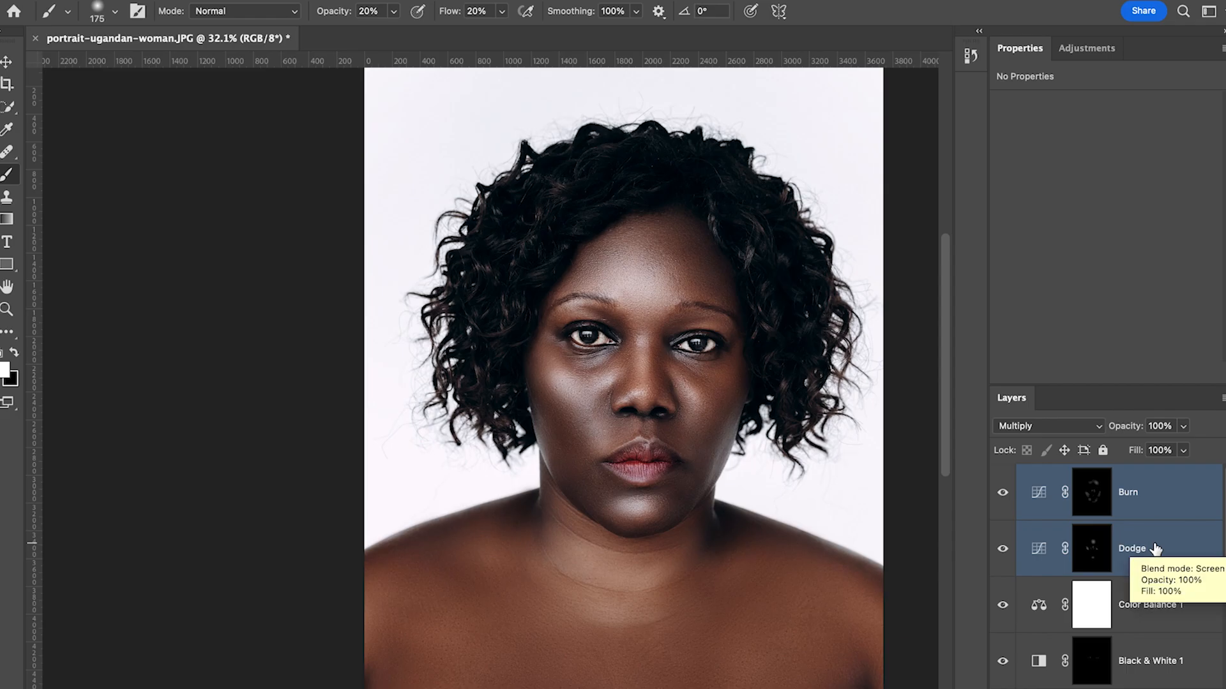
key("ctrl+g")
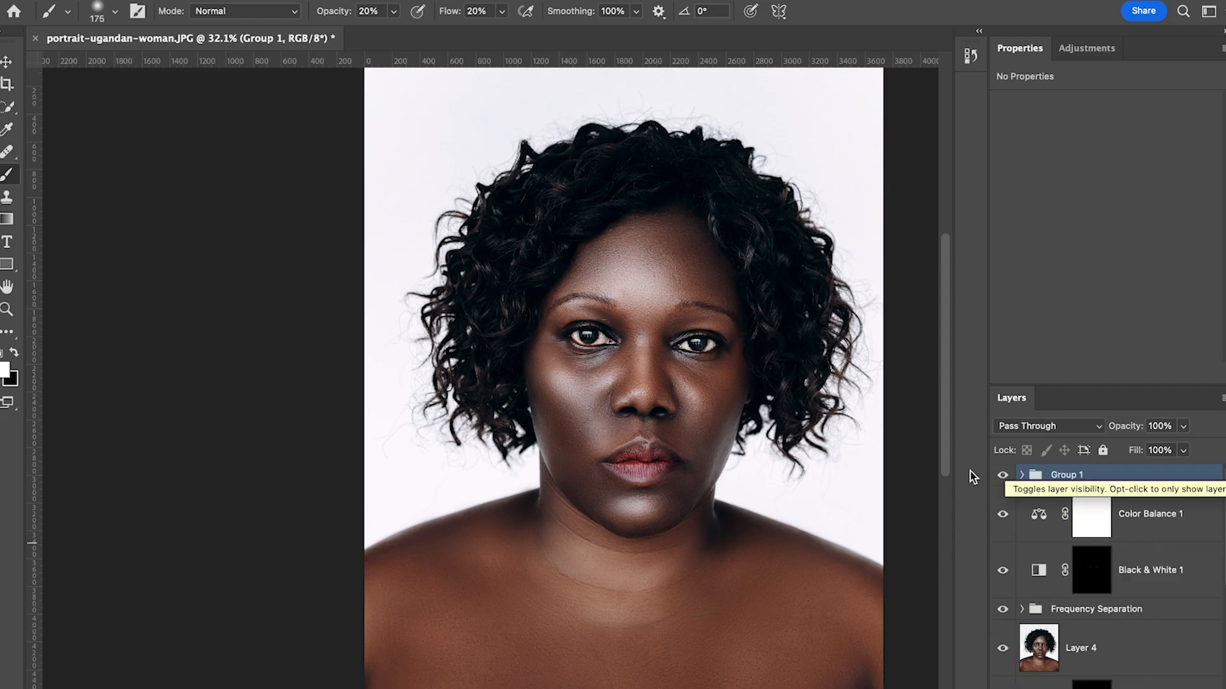
left_click(1002, 476)
left_click(1003, 475)
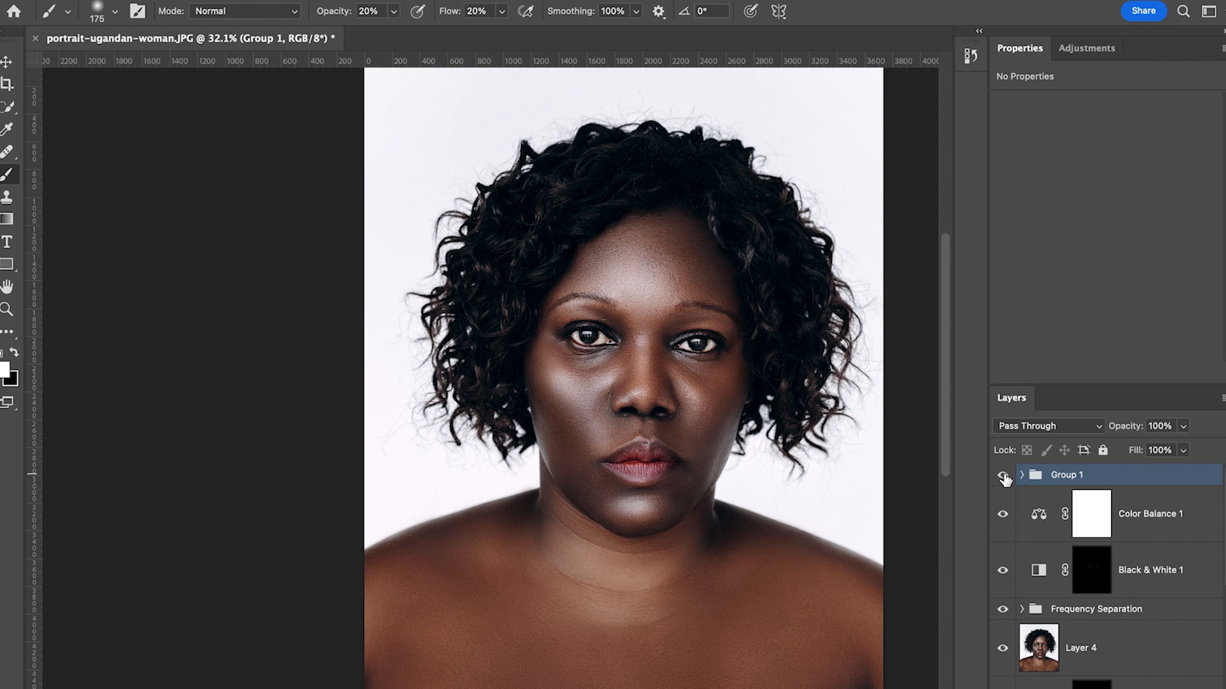
left_click(1003, 475)
left_click(1003, 475)
scroll(1223, 458, "down", 3)
scroll(768, 411, "down", 4)
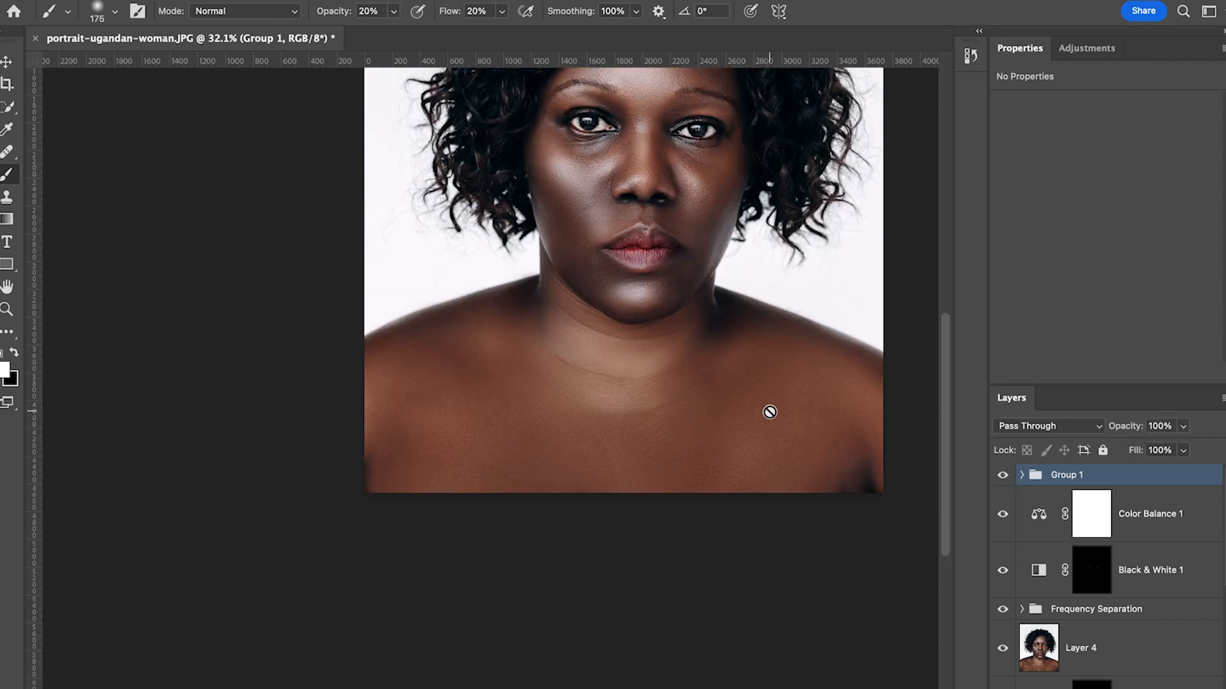
Lower the dodge and burn group's opacity to 70% and toggle its visibility to judge the effect
scroll(769, 411, "up", 3)
scroll(769, 411, "up", 2)
left_click(1183, 426)
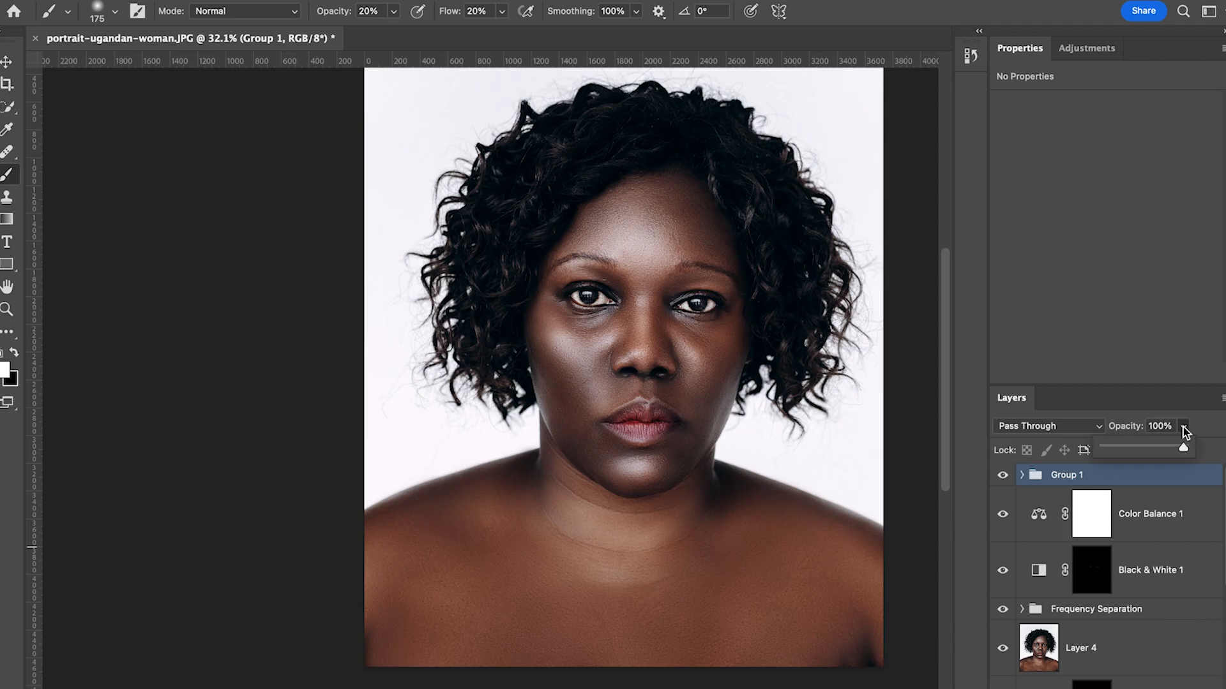
left_click_drag(1159, 445, 1158, 447)
left_click(1002, 476)
left_click(1003, 476)
left_click(1003, 476)
left_click(1003, 476)
scroll(1002, 476, "down", 1)
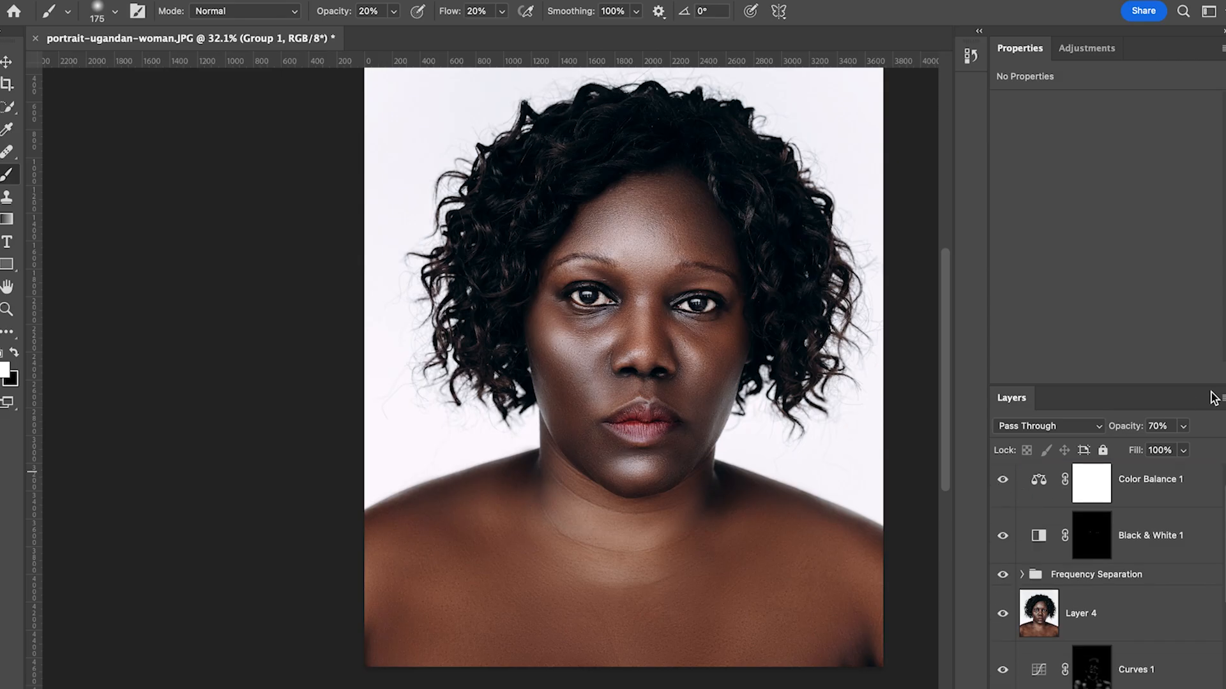
Set the opacity of the dodge and burn group to 59%
left_click(1183, 426)
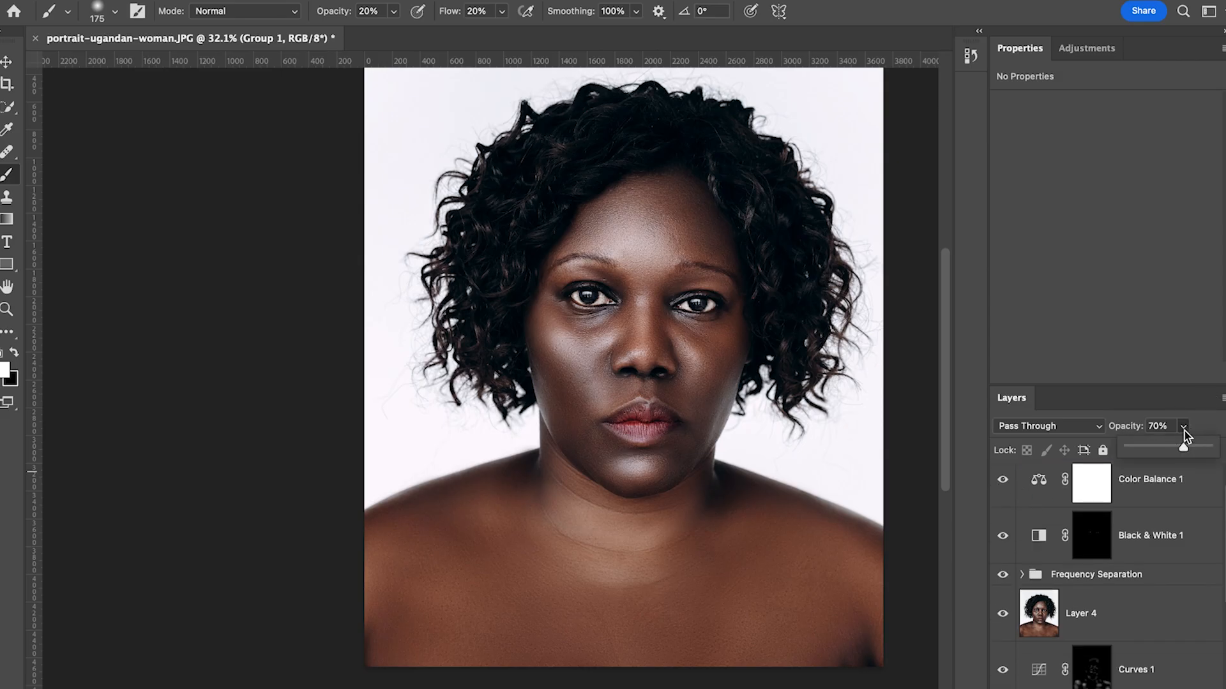
left_click_drag(1185, 450, 1174, 449)
left_click(1004, 483)
left_click(1004, 483)
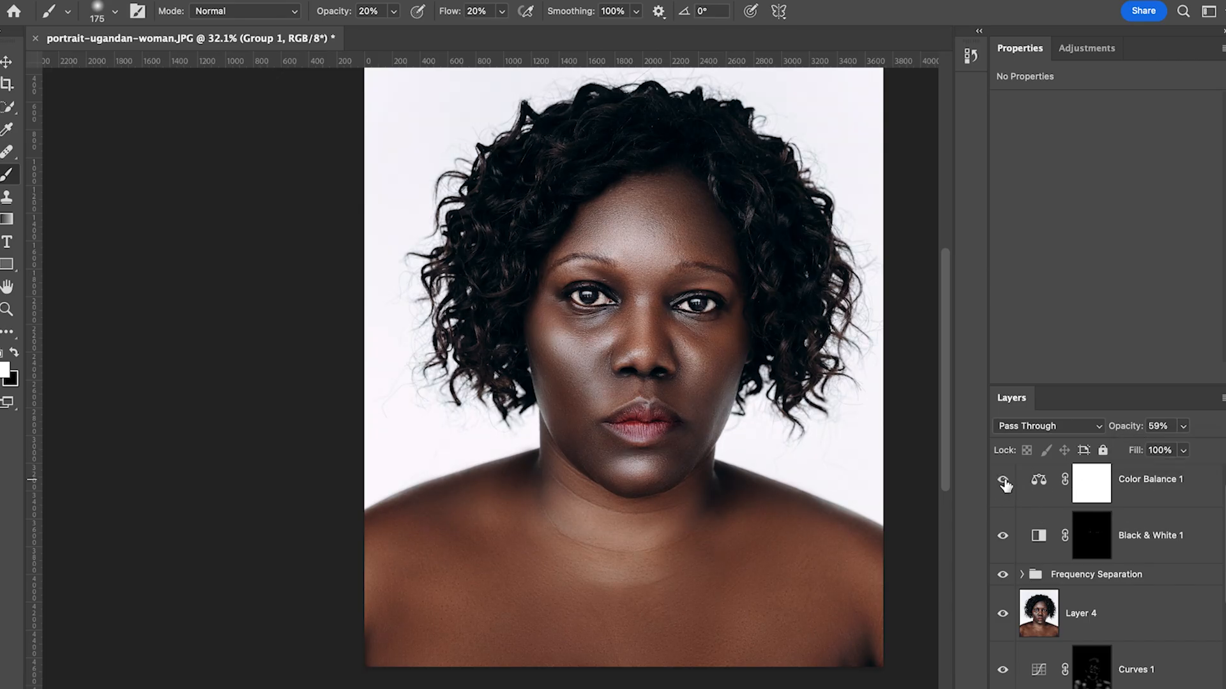
Toggle the dodge and burn group's visibility to compare the portrait before and after the contouring
scroll(1098, 518, "up", 3)
scroll(1039, 507, "up", 5)
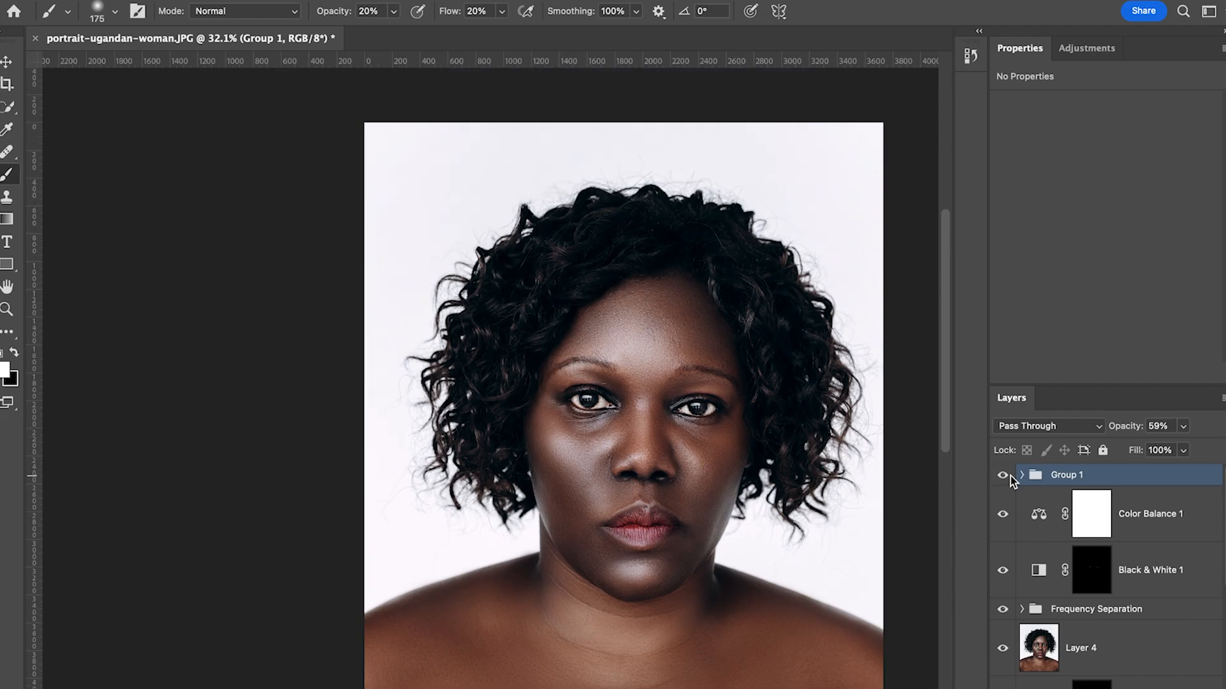
scroll(736, 475, "down", 4)
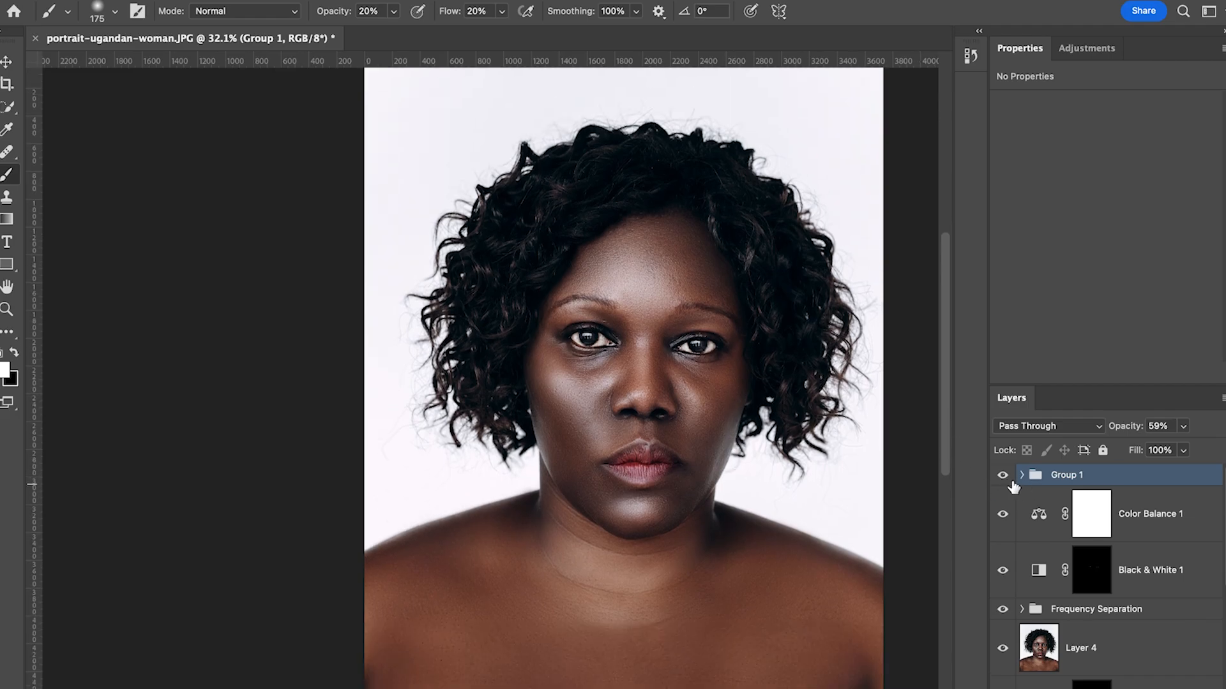
left_click(1003, 476)
left_click(1002, 476)
left_click(1003, 476)
left_click(1002, 477)
Add a Solid Color fill layer in white (#ffffff) above the dodge and burn group
left_click(1114, 688)
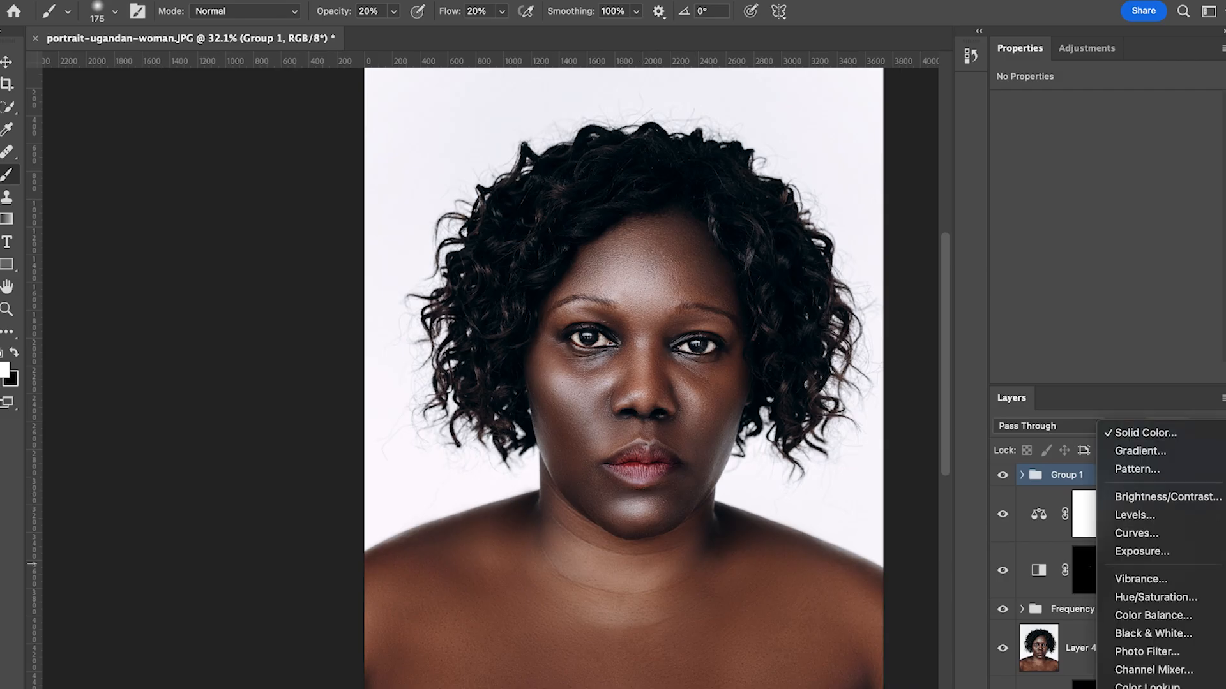
left_click(1142, 381)
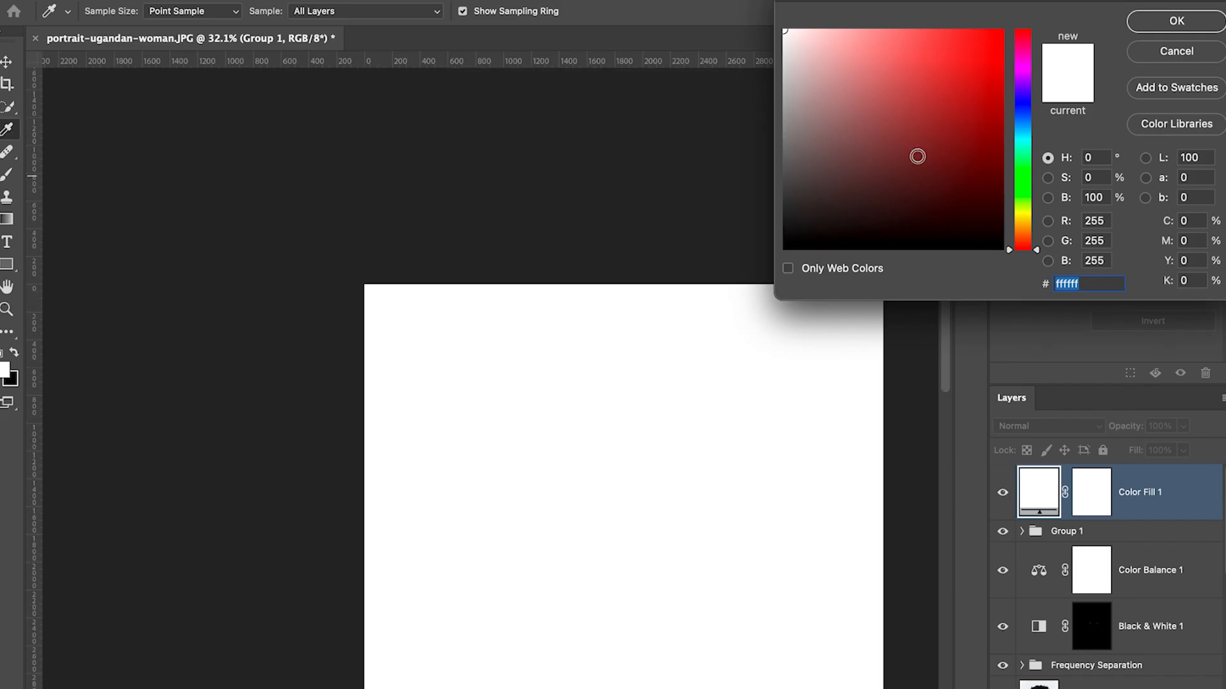
scroll(793, 64, "up", 4)
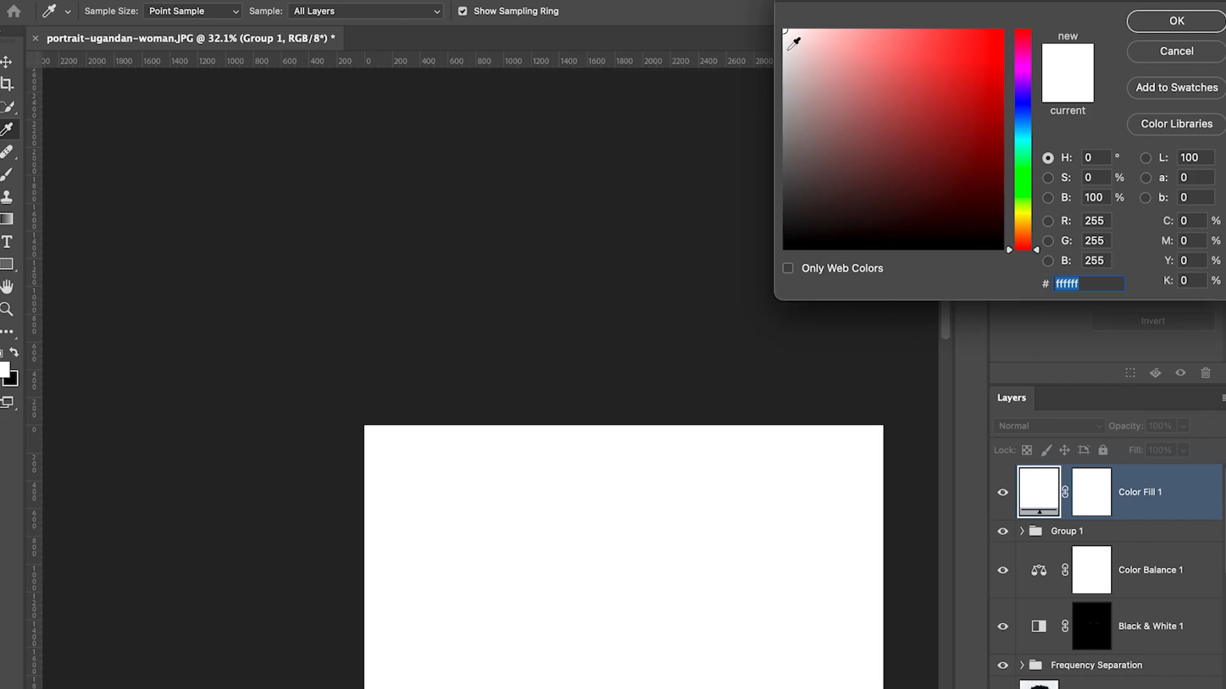
scroll(564, 484, "up", 2)
scroll(563, 485, "down", 7)
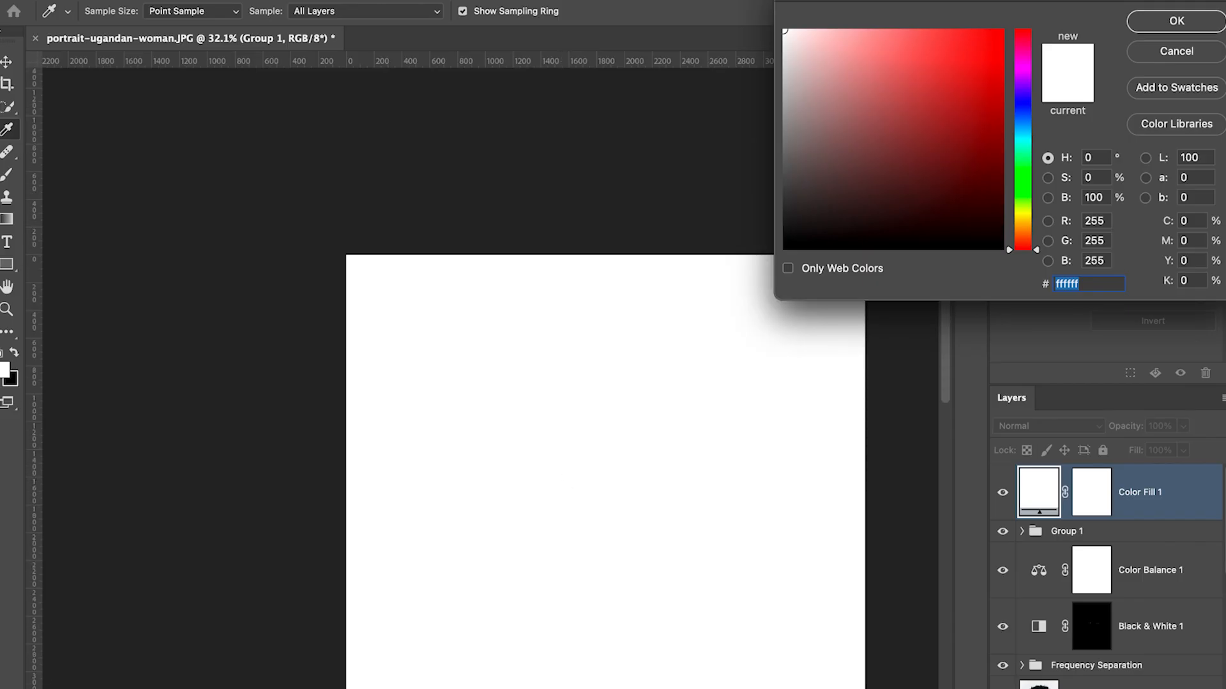
left_click(1204, 19)
scroll(790, 372, "down", 3)
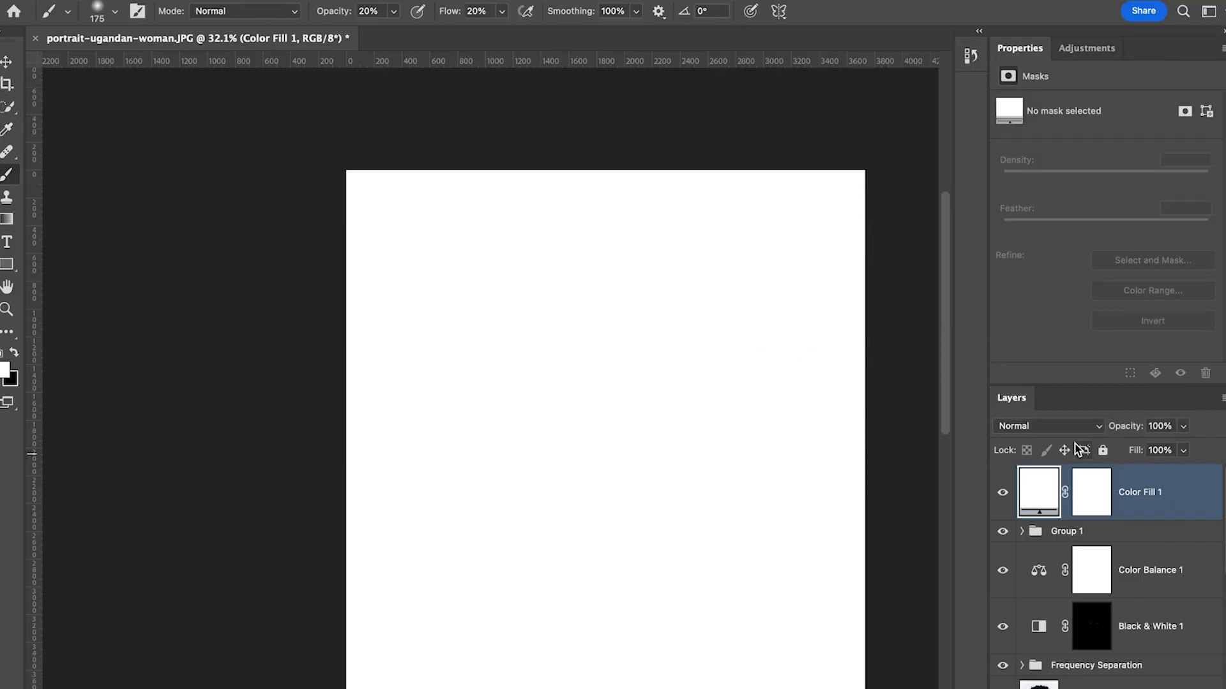
Set the white fill layer's blend mode to Soft Light
left_click(1055, 427)
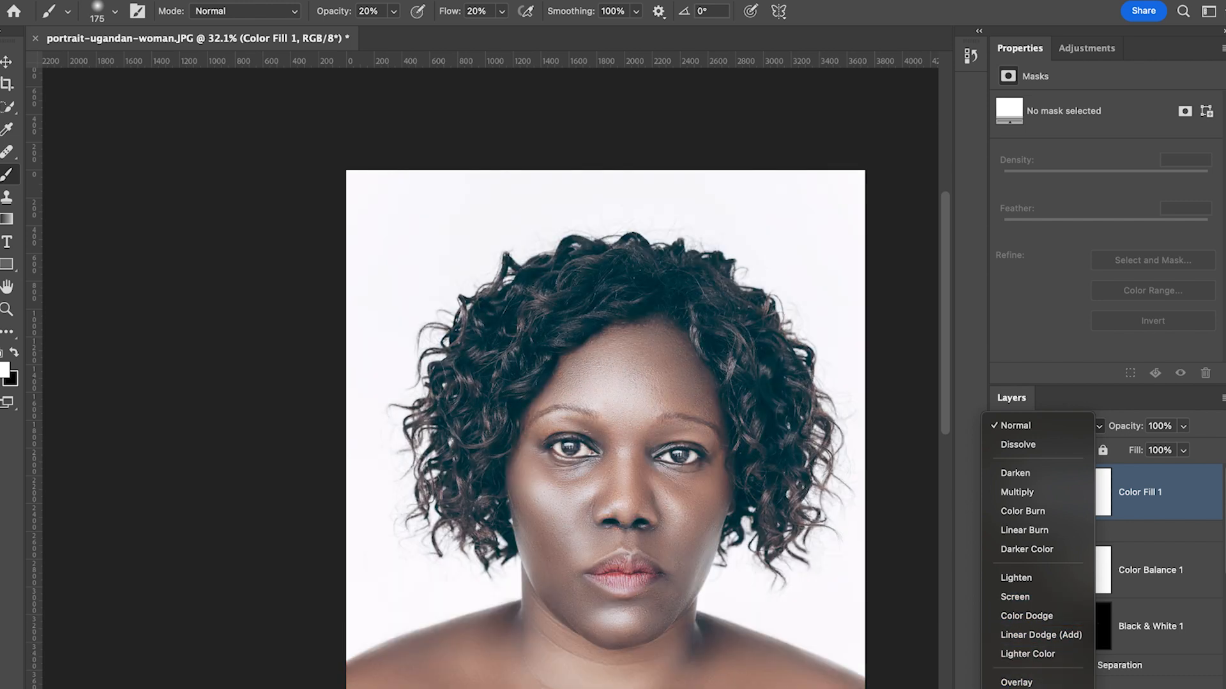
left_click(1021, 687)
scroll(702, 463, "down", 3)
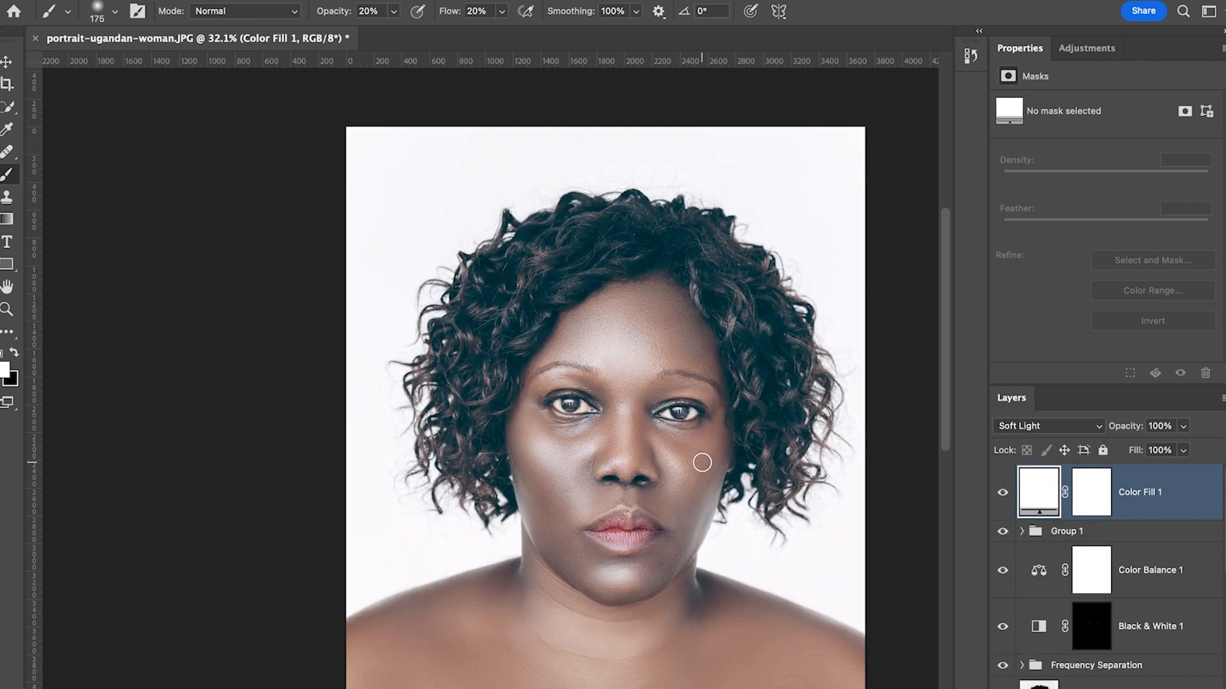
scroll(702, 462, "down", 3)
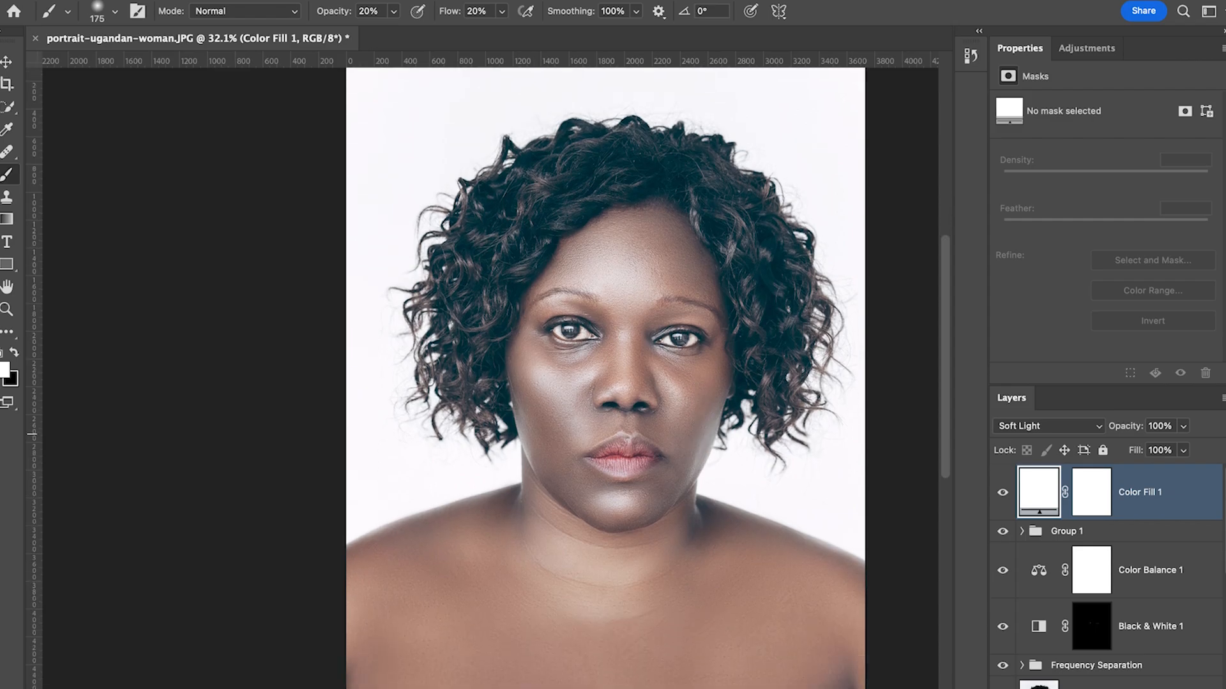
Lower the white fill layer's opacity to slightly below 15%
left_click(1184, 426)
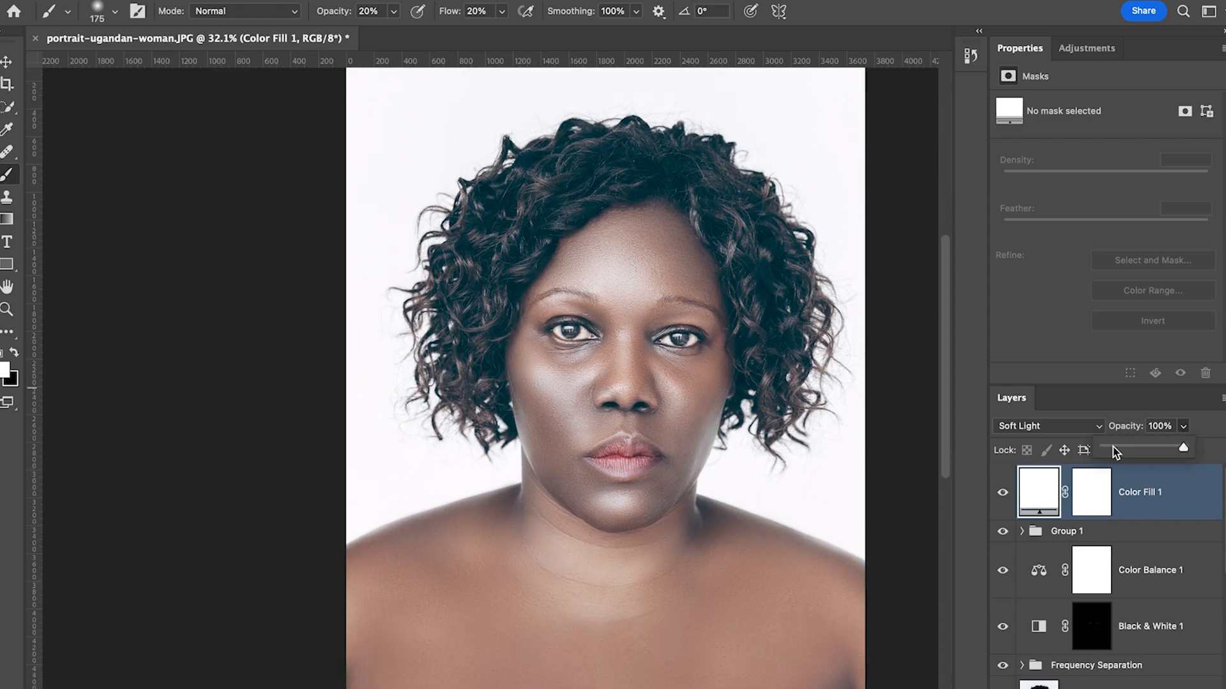
left_click(1113, 447)
left_click_drag(1121, 448, 1116, 451)
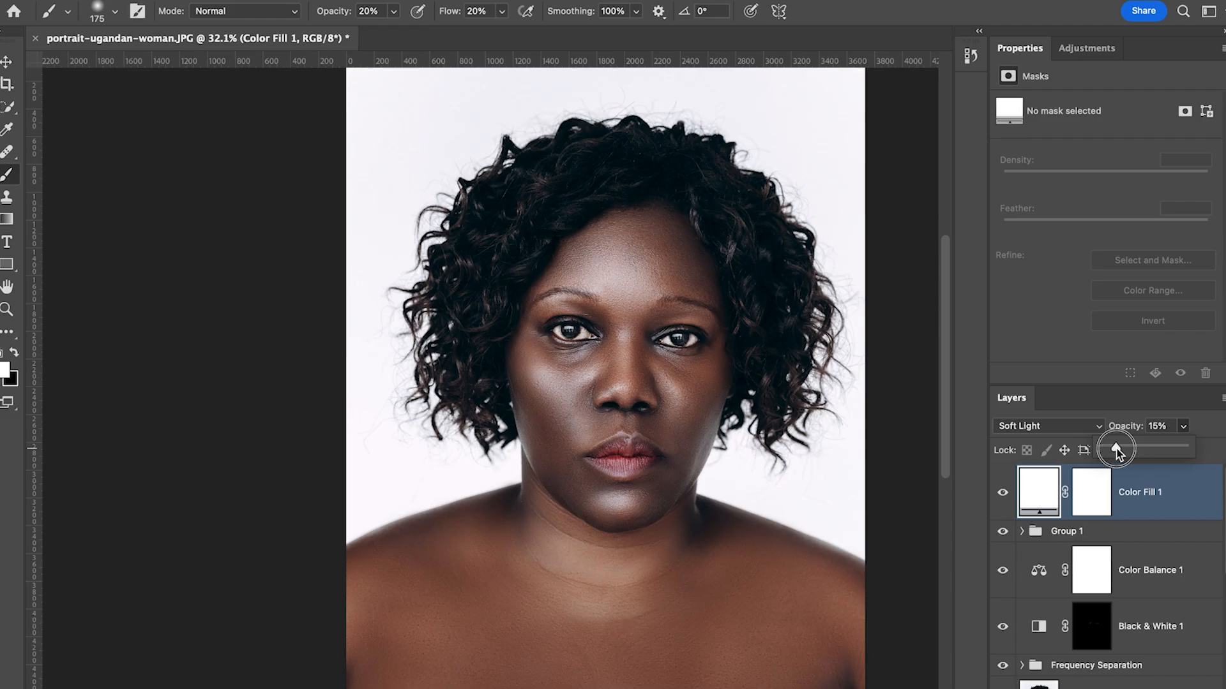
left_click_drag(1116, 449, 1111, 451)
Add a Curves adjustment layer above the white fill and pull the midtones down to input 138, output 114
left_click(1092, 50)
left_click(1078, 88)
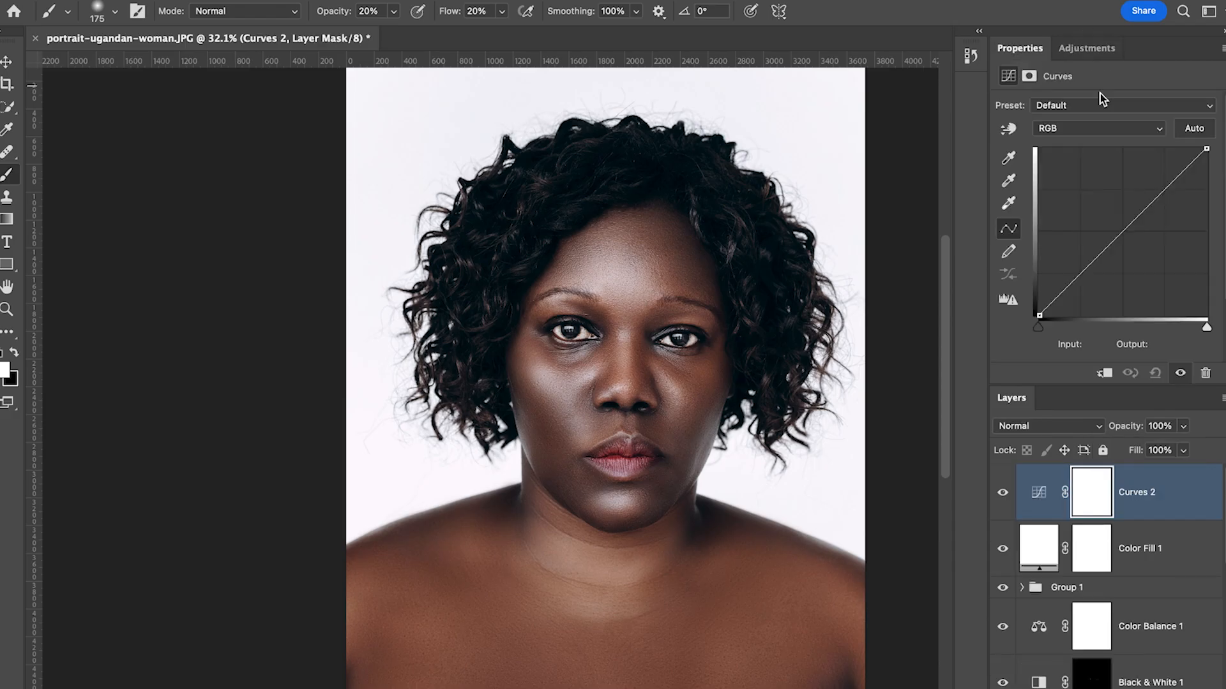
left_click(1127, 239)
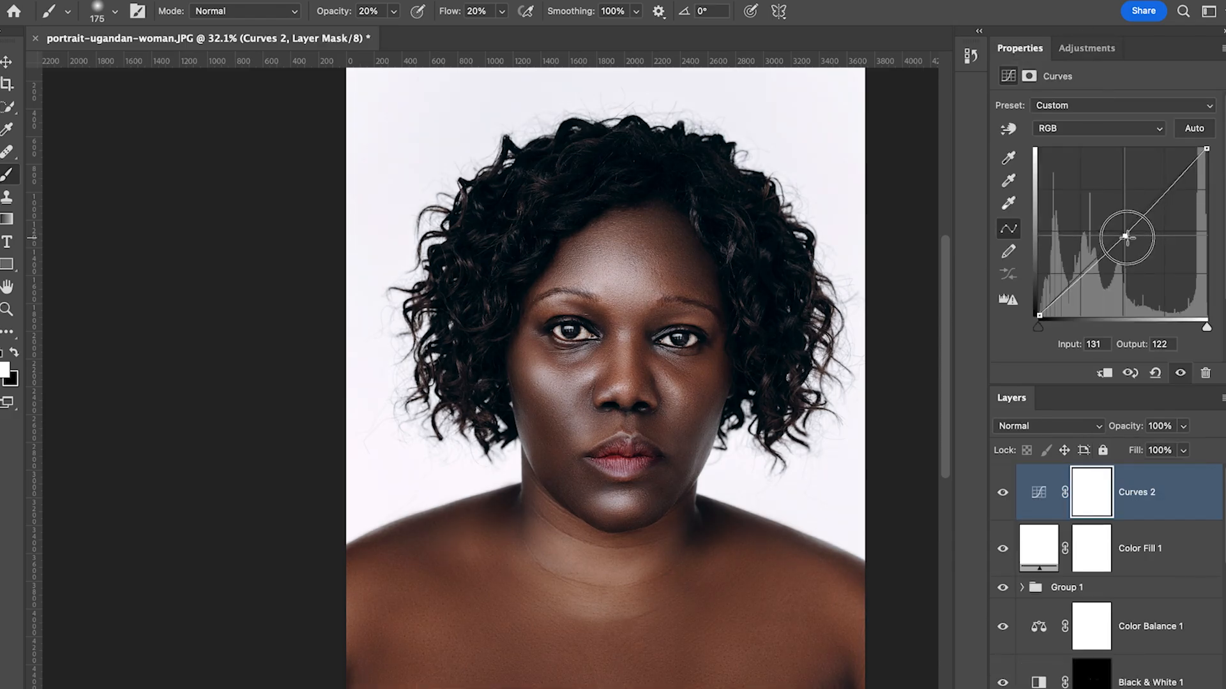
left_click_drag(1126, 239, 1129, 241)
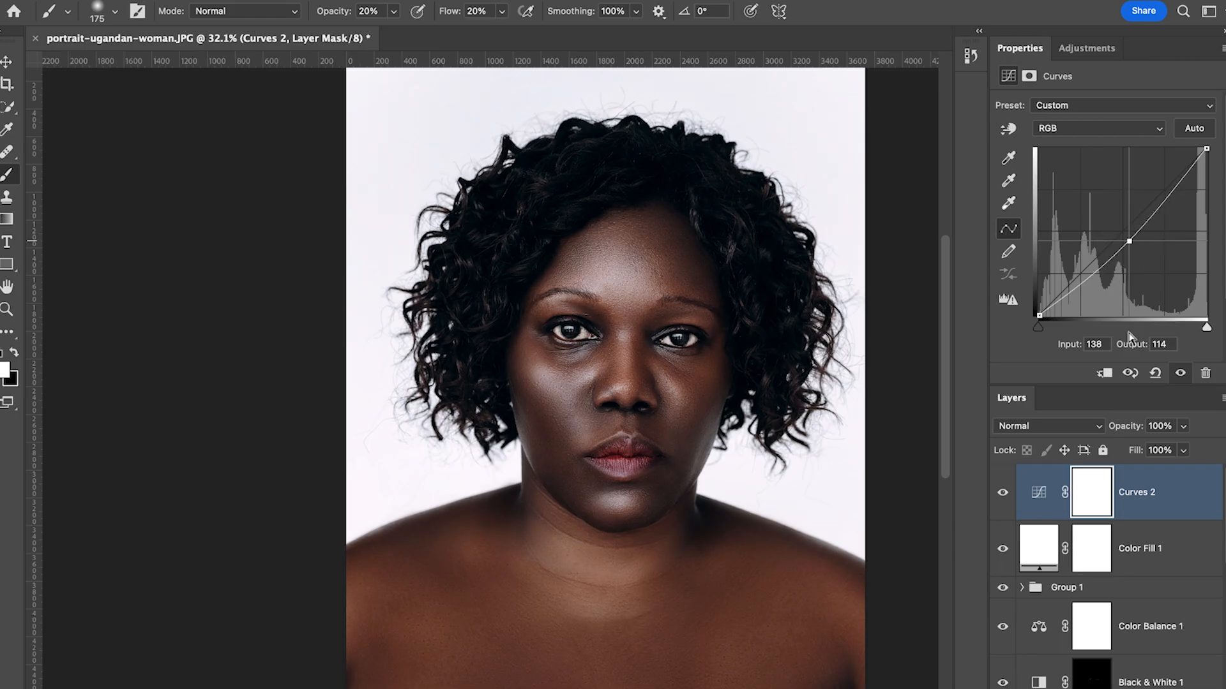
Set the new Curves layer's blend mode to Multiply and its opacity to 24%
left_click(1062, 430)
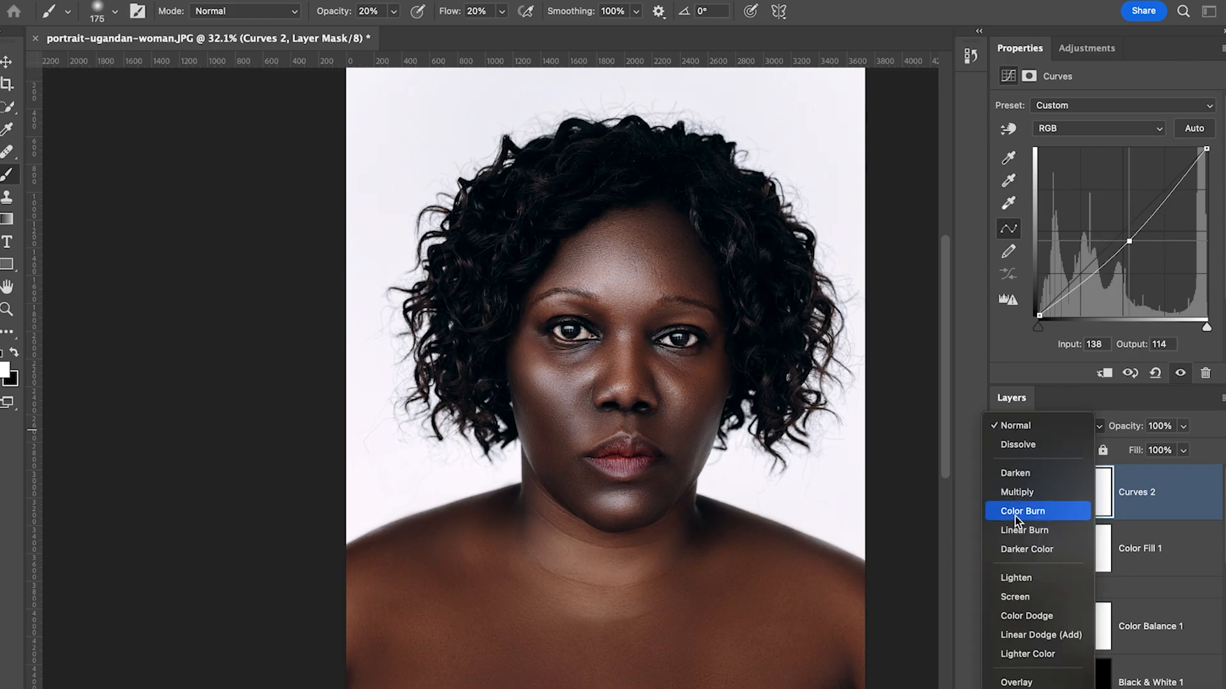
left_click(1020, 492)
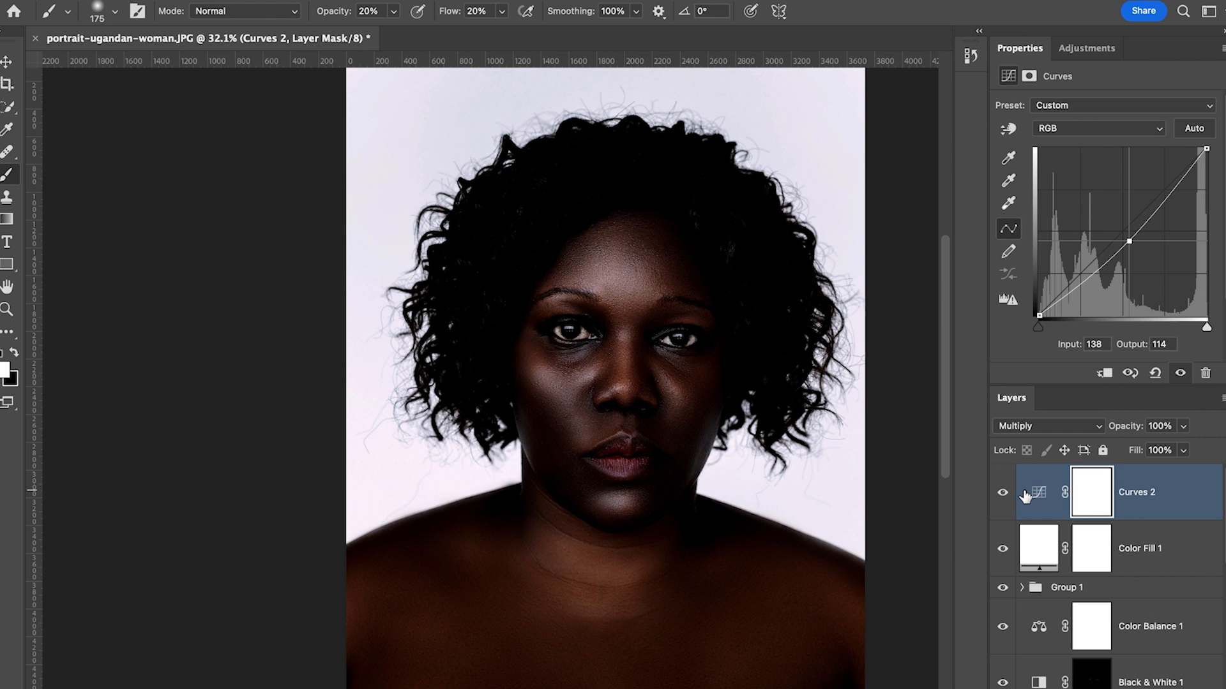
left_click(1186, 429)
left_click(1123, 448)
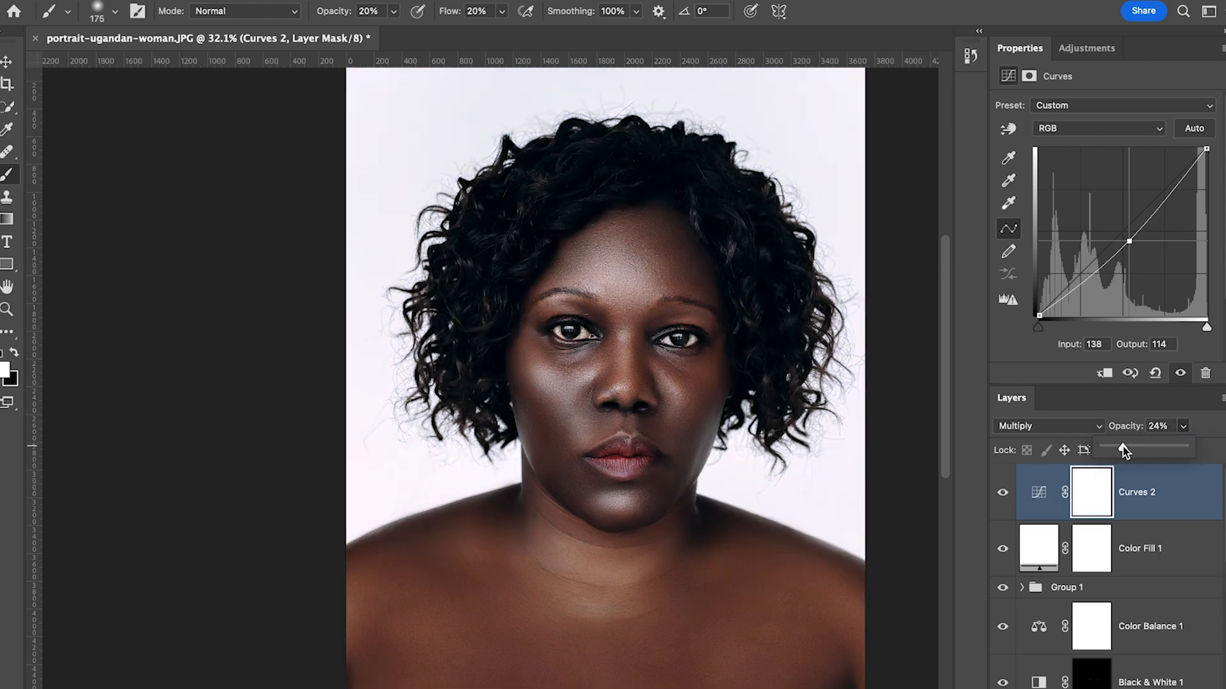
Group the Multiply Curves layer with the white fill layer, and compare the portrait with and without the group
left_click_drag(1121, 448, 1119, 451)
left_click(1145, 554, "shift")
key("ctrl+g")
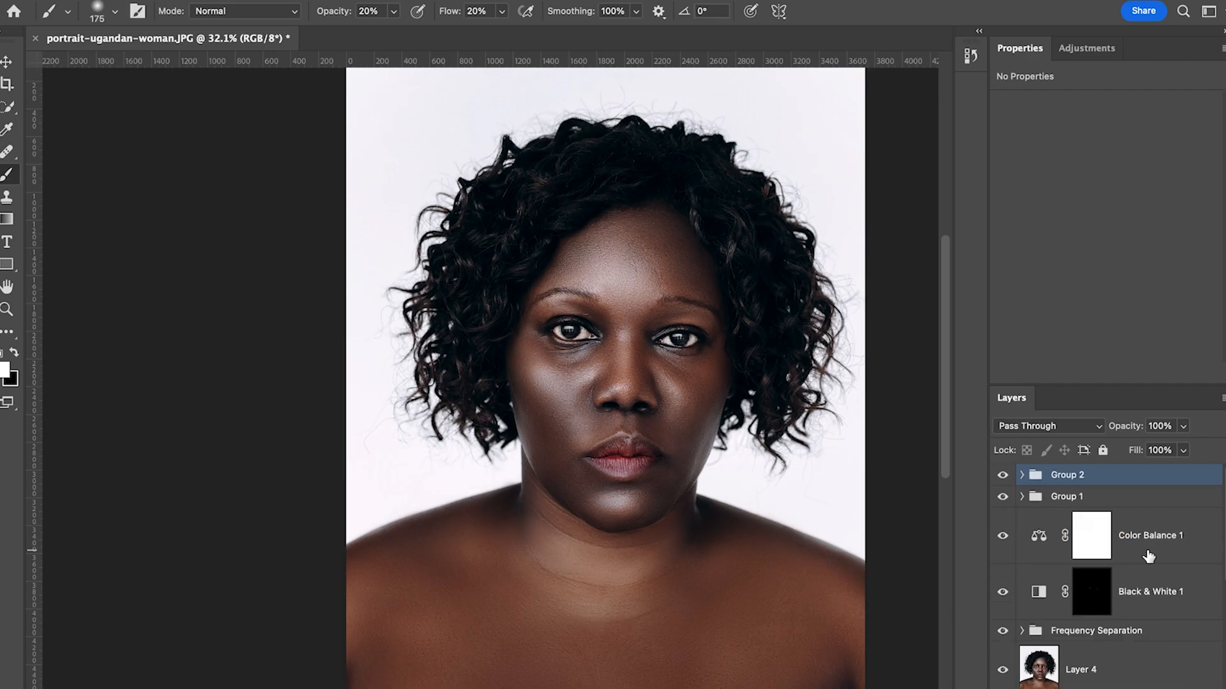
left_click(1003, 476)
left_click(1003, 476)
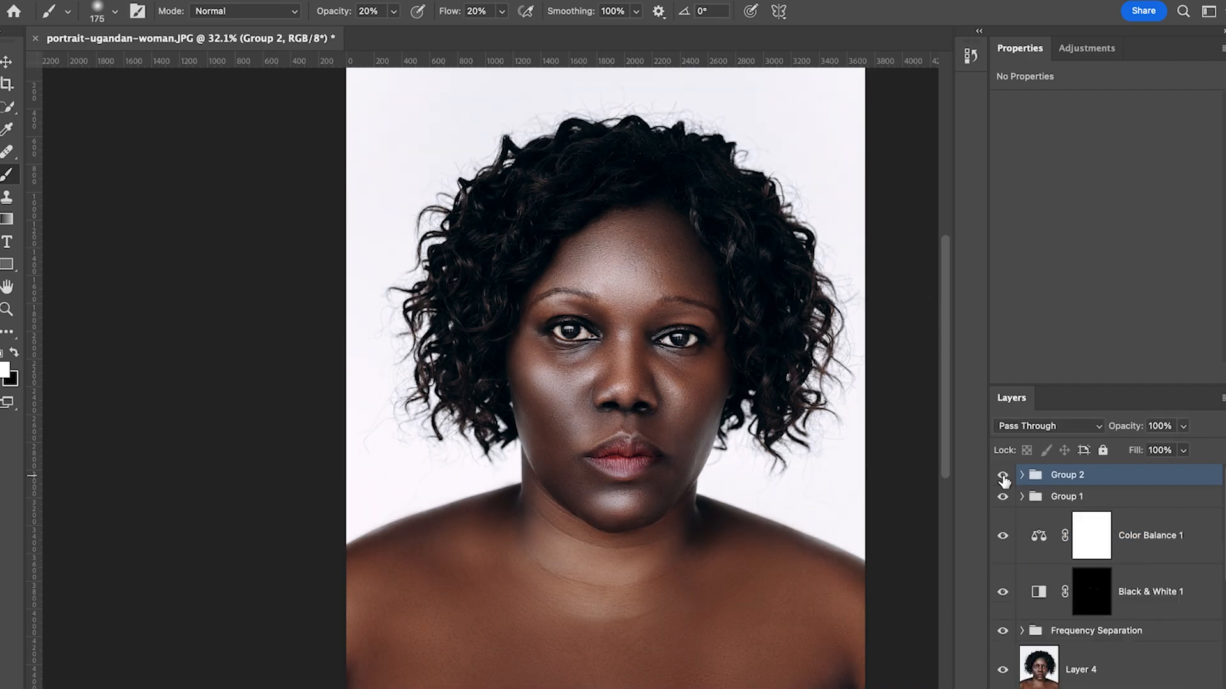
left_click(1003, 476)
left_click(1003, 476)
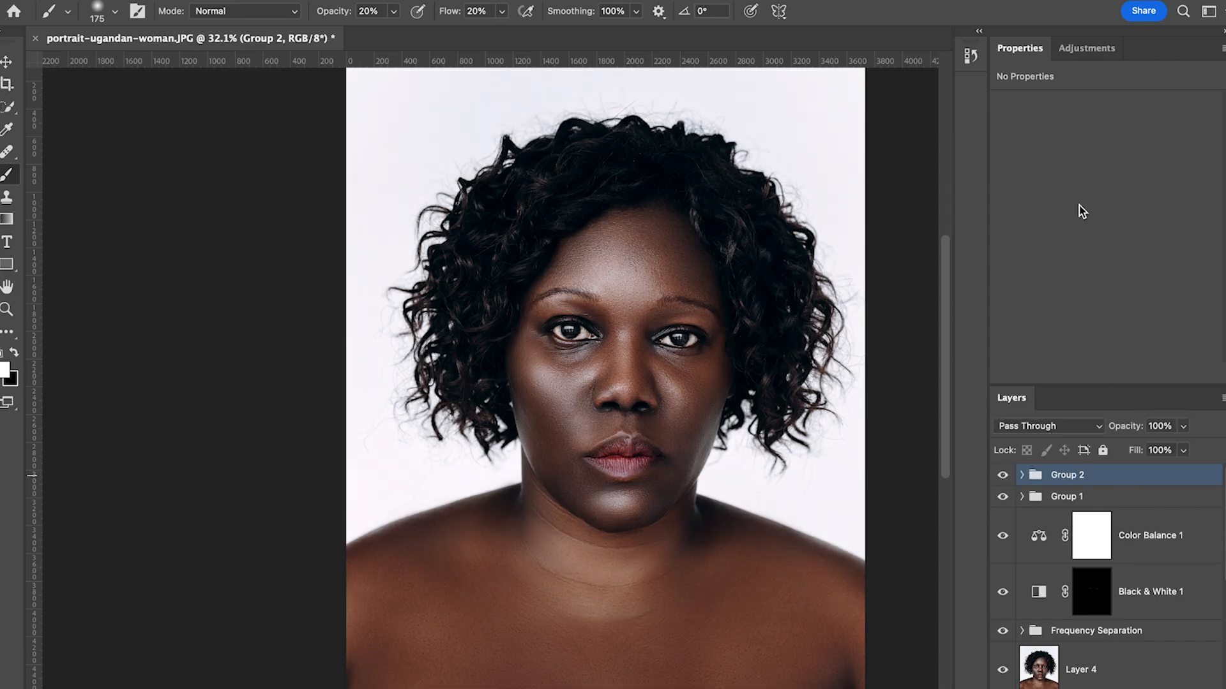
Add a Curves adjustment layer on top, setting the black point to input 4, output 0 and the white point to input 230, output 255
left_click(1097, 53)
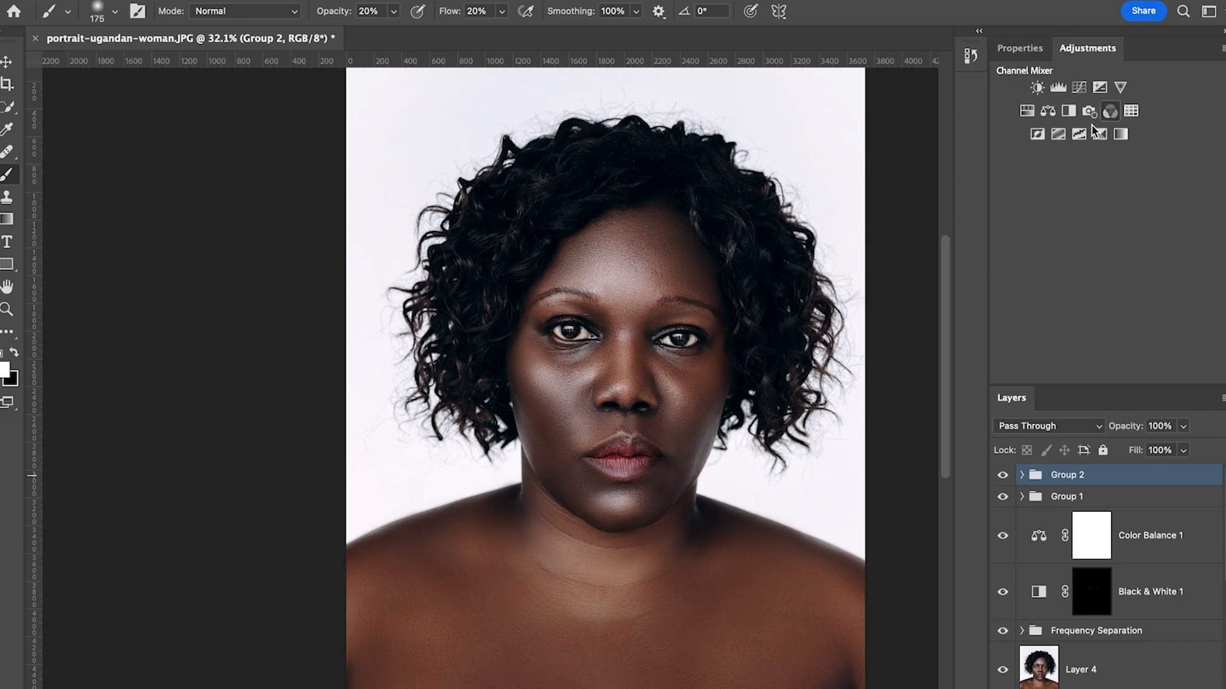
left_click(1079, 89)
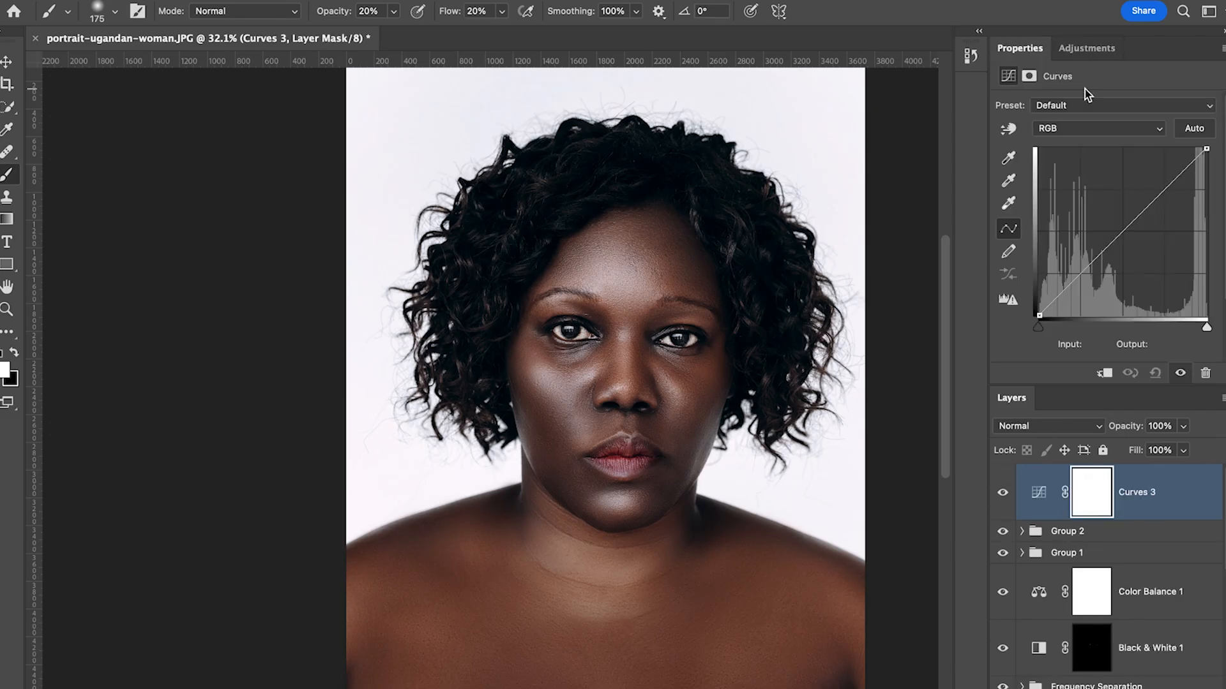
left_click(1039, 314)
left_click_drag(1039, 315, 1042, 315)
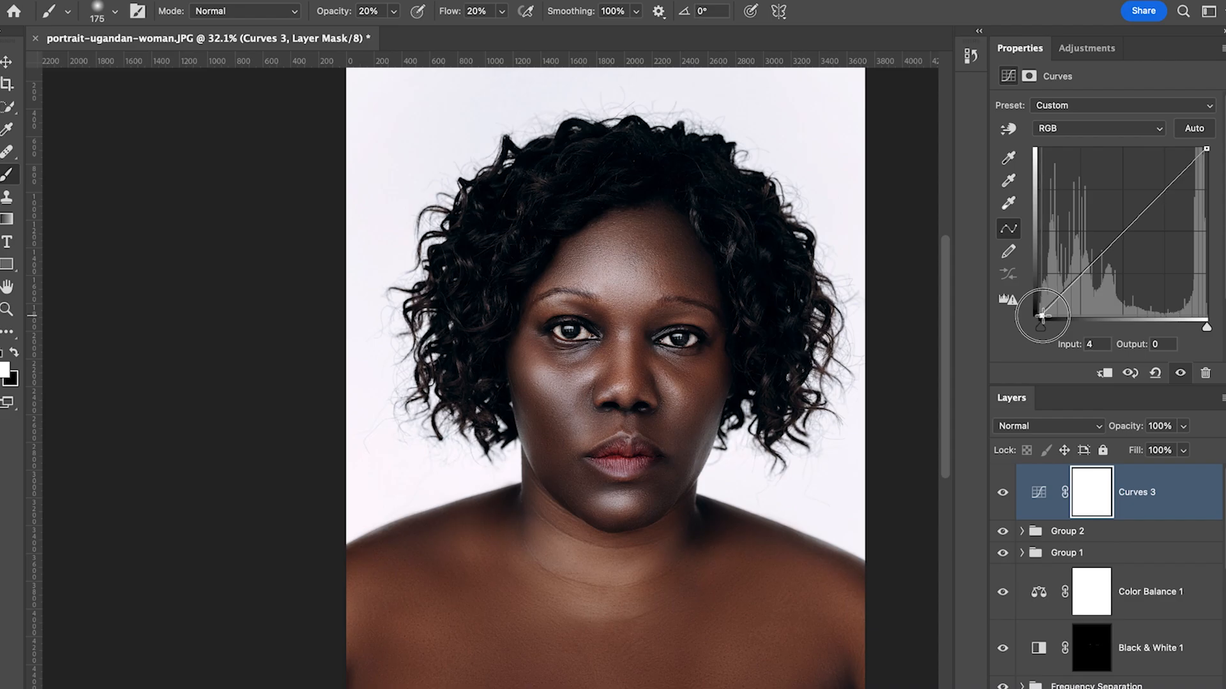
left_click_drag(1208, 151, 1190, 148)
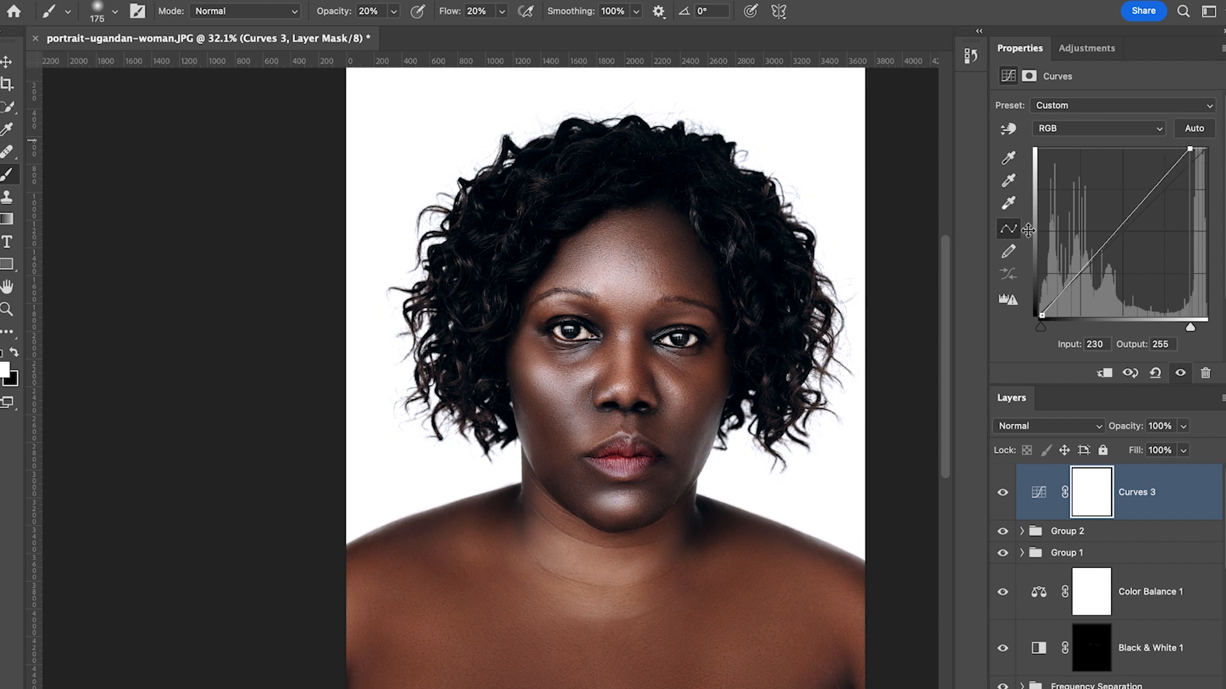
Compare the portrait with and without the topmost Curves layer and the fill-and-curves group beneath it
left_click(1003, 493)
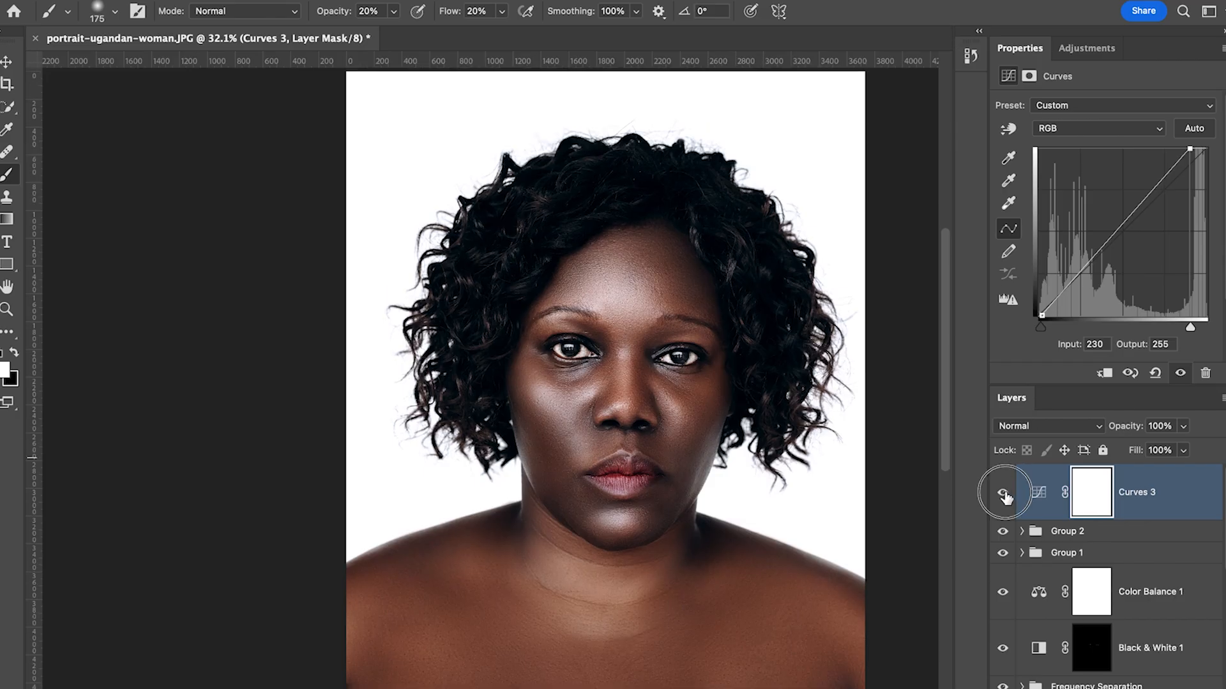
left_click(1003, 493)
left_click(1002, 493)
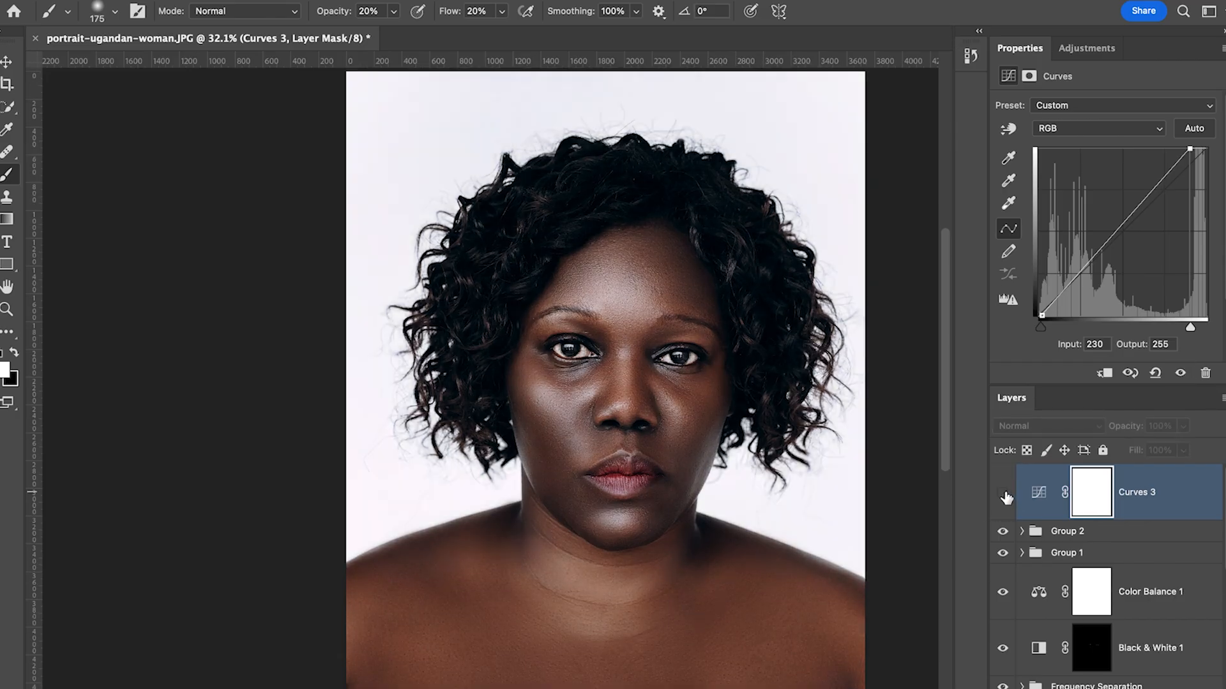
left_click(1003, 492)
scroll(657, 405, "down", 2)
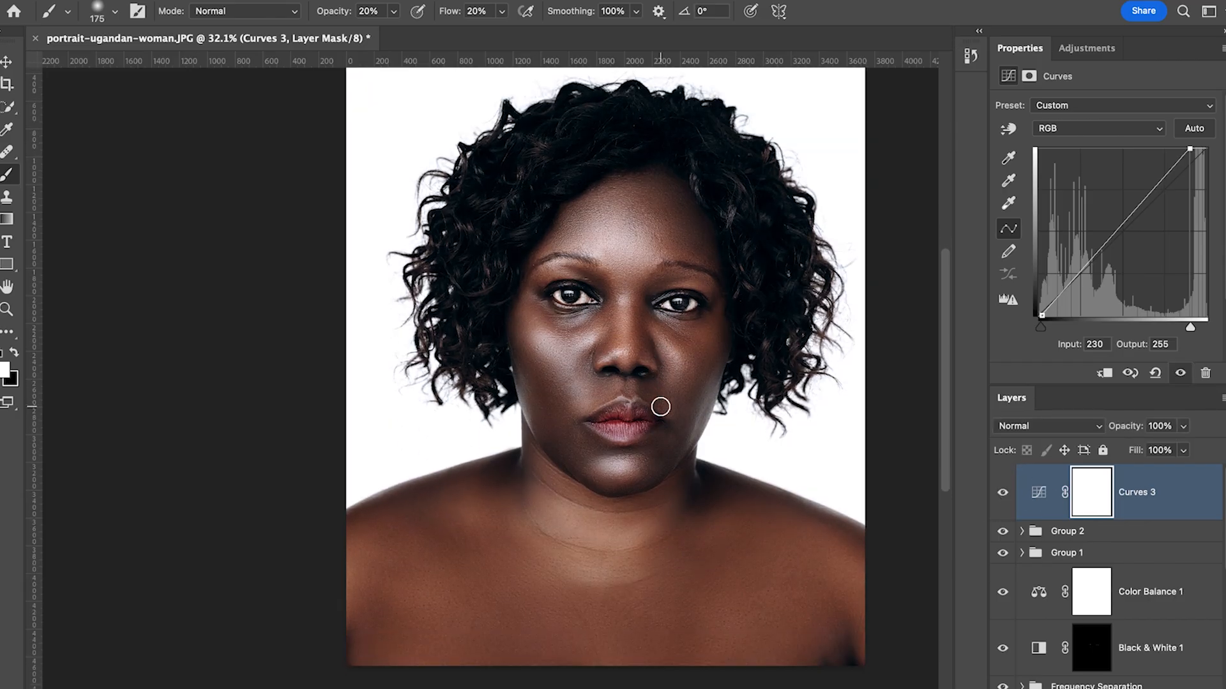
scroll(667, 400, "down", 2)
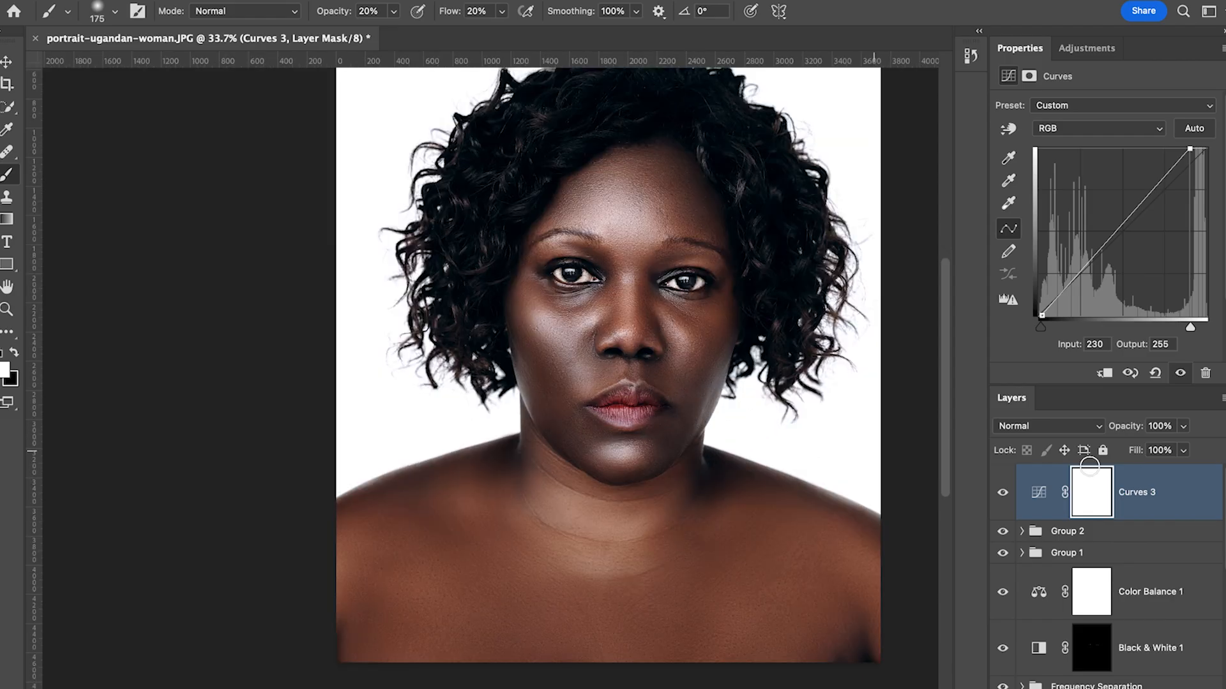
left_click(1003, 493)
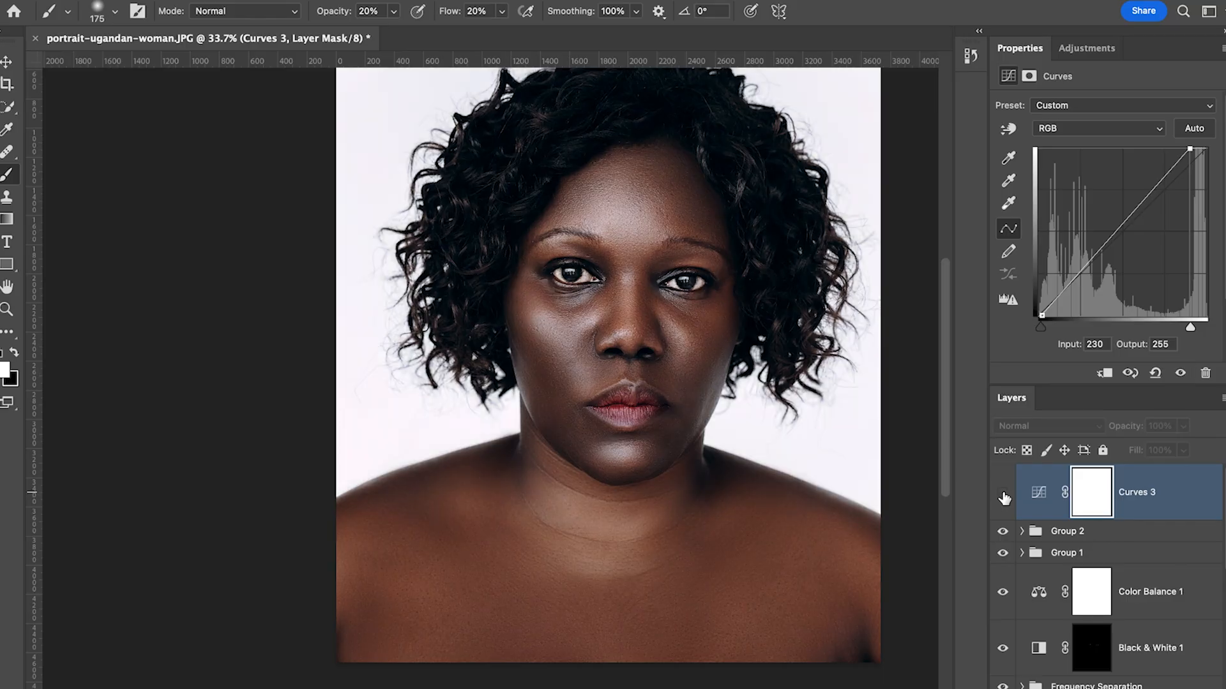
left_click(1003, 493)
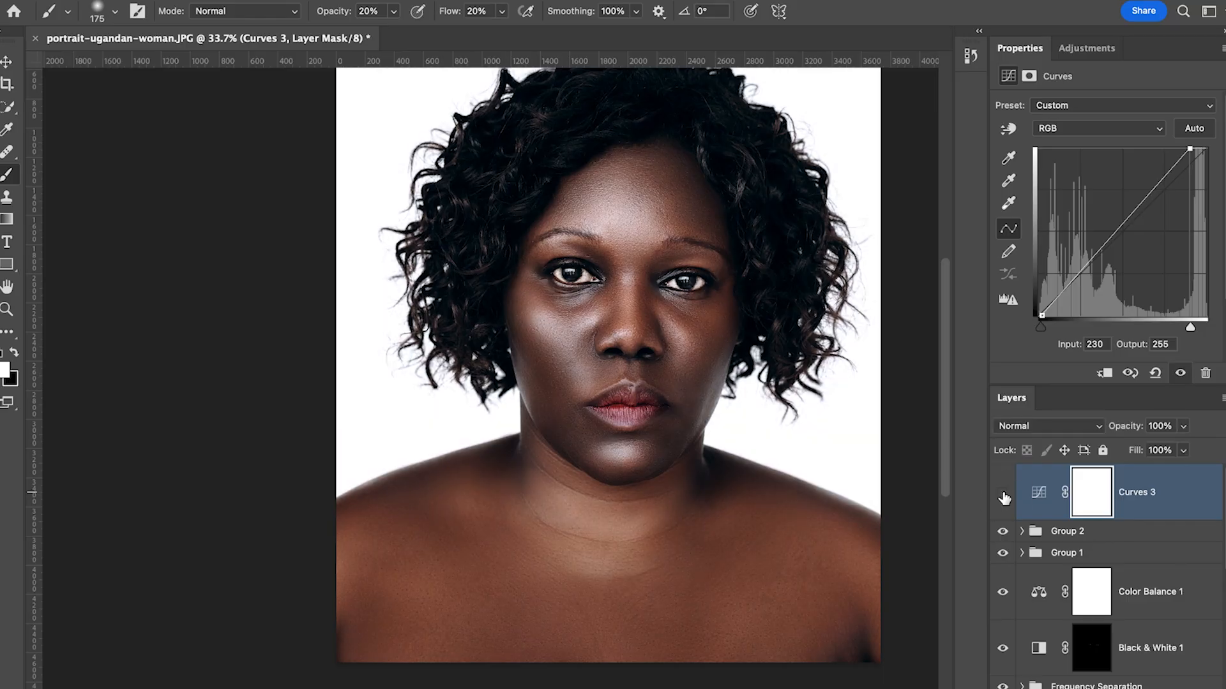
left_click(1003, 494)
left_click(1003, 494)
left_click(1004, 533)
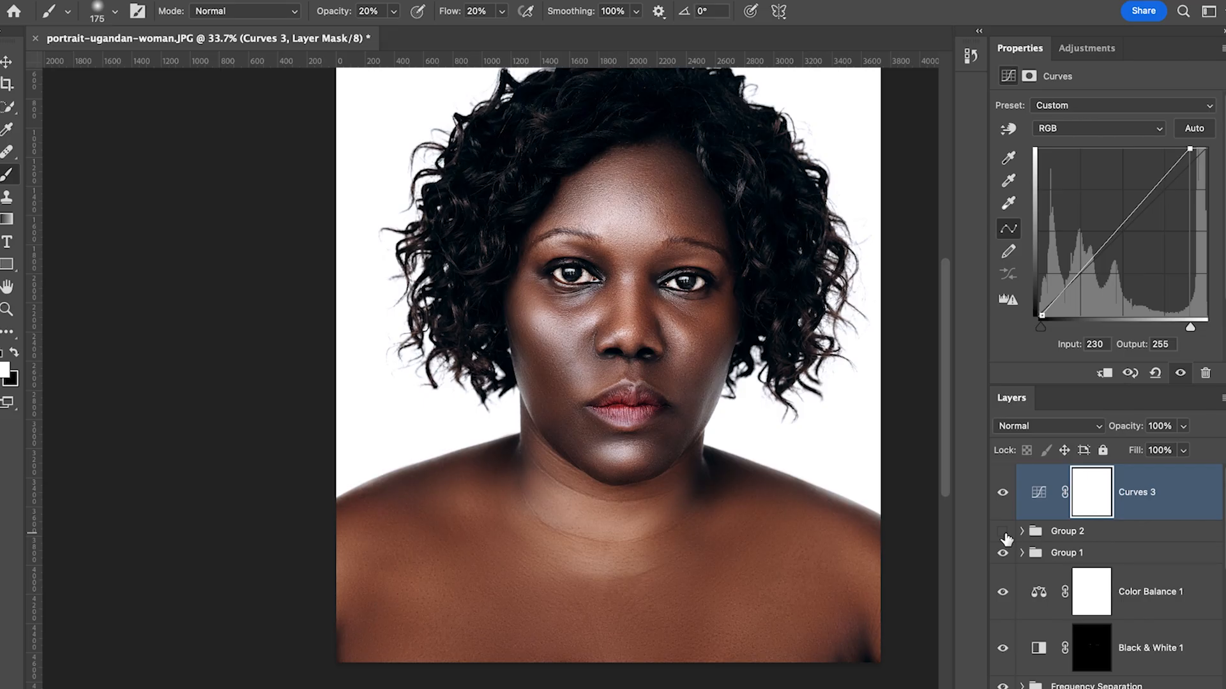
left_click(1005, 536)
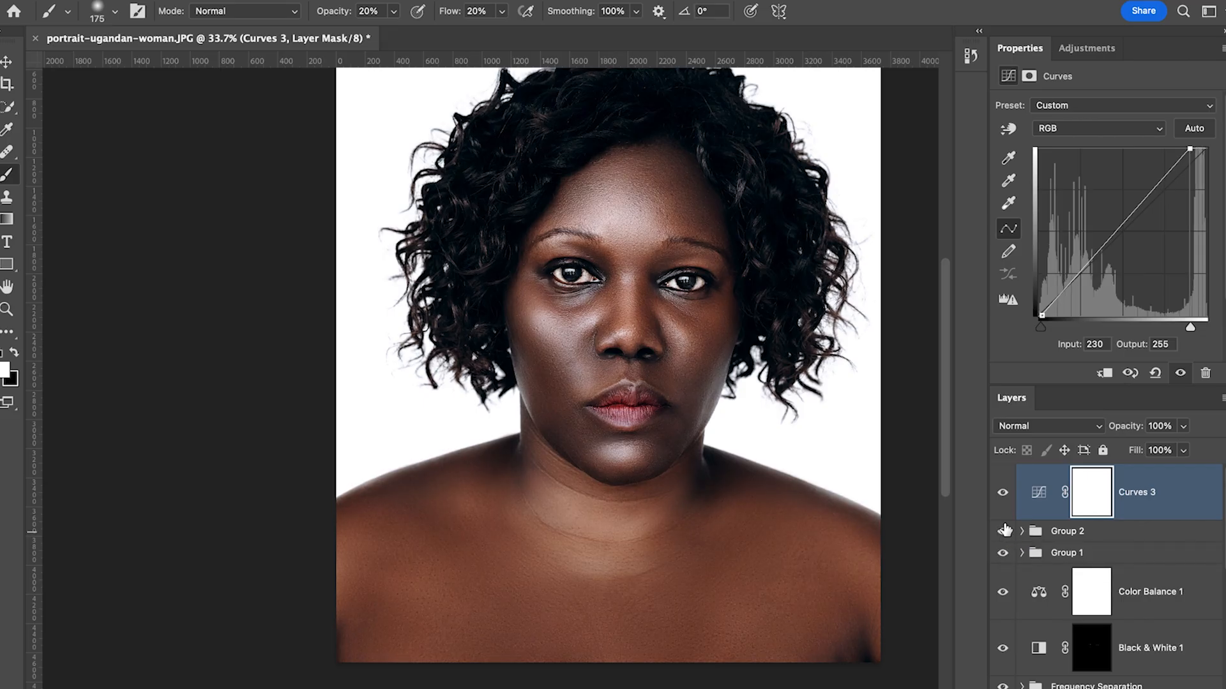
left_click(1004, 534)
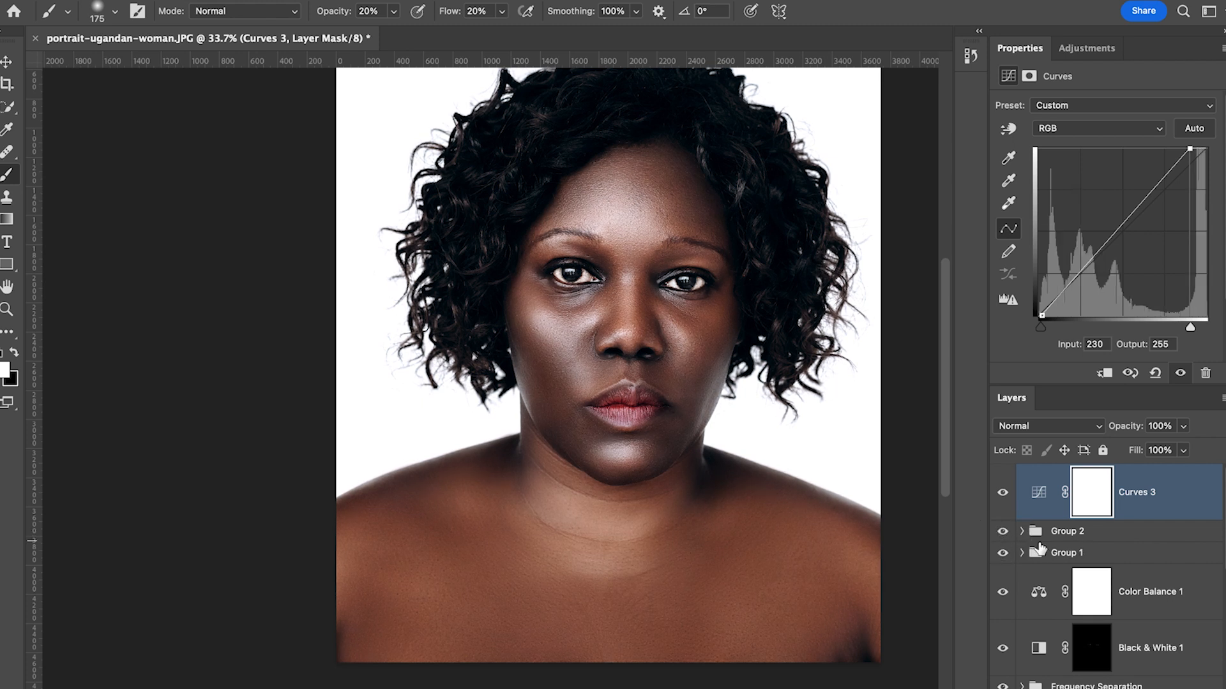
Lower Group 2's opacity to 30% and compare the portrait with and without the group and the topmost Curves layer
left_click(1104, 532)
scroll(1114, 533, "down", 3)
scroll(1121, 533, "up", 3)
scroll(1131, 547, "up", 3)
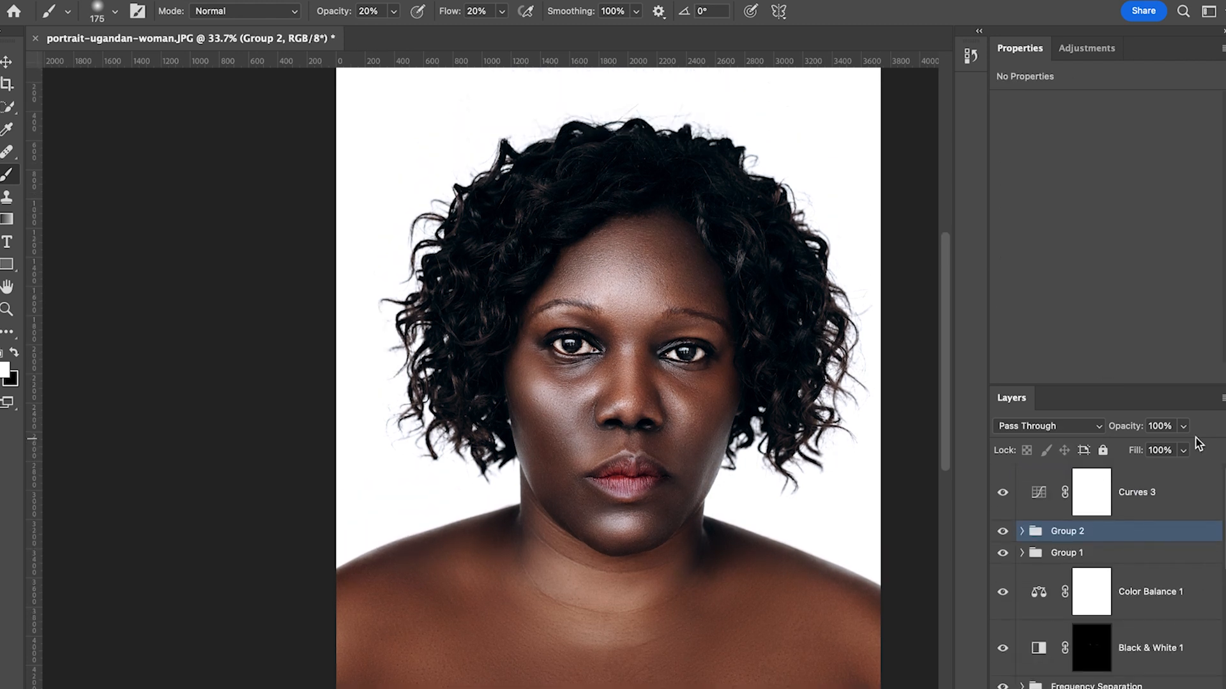
left_click(1183, 428)
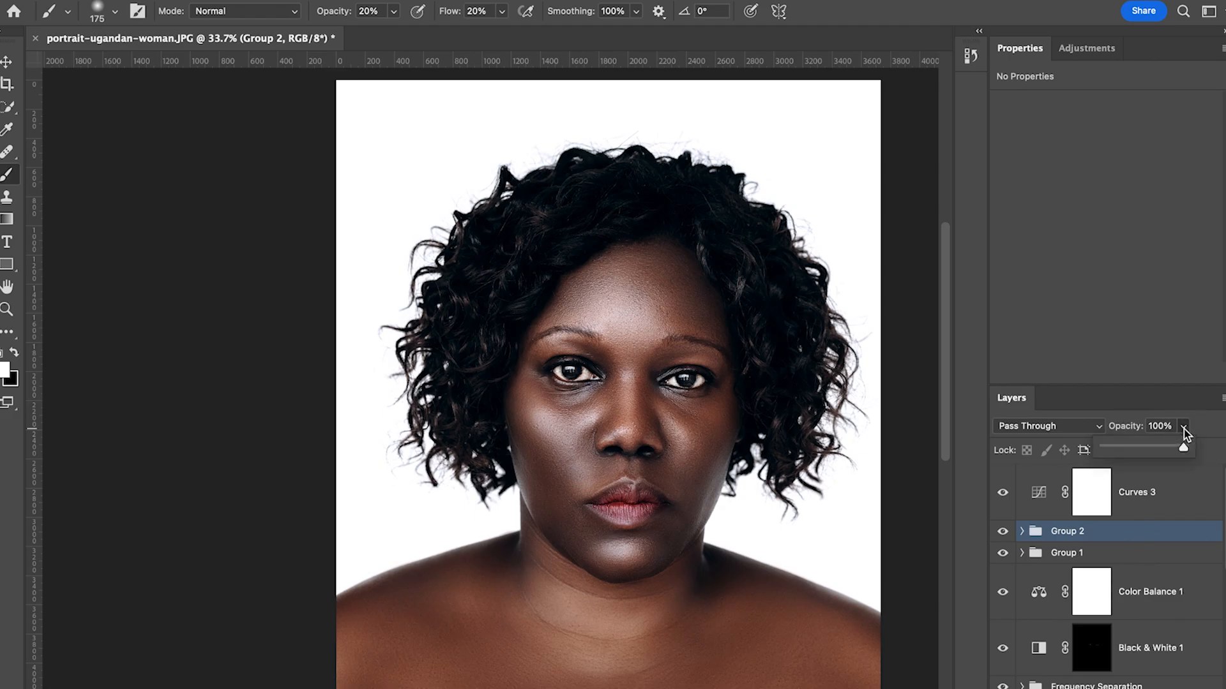
left_click_drag(1135, 446, 1137, 446)
scroll(728, 424, "down", 1)
scroll(734, 422, "down", 1)
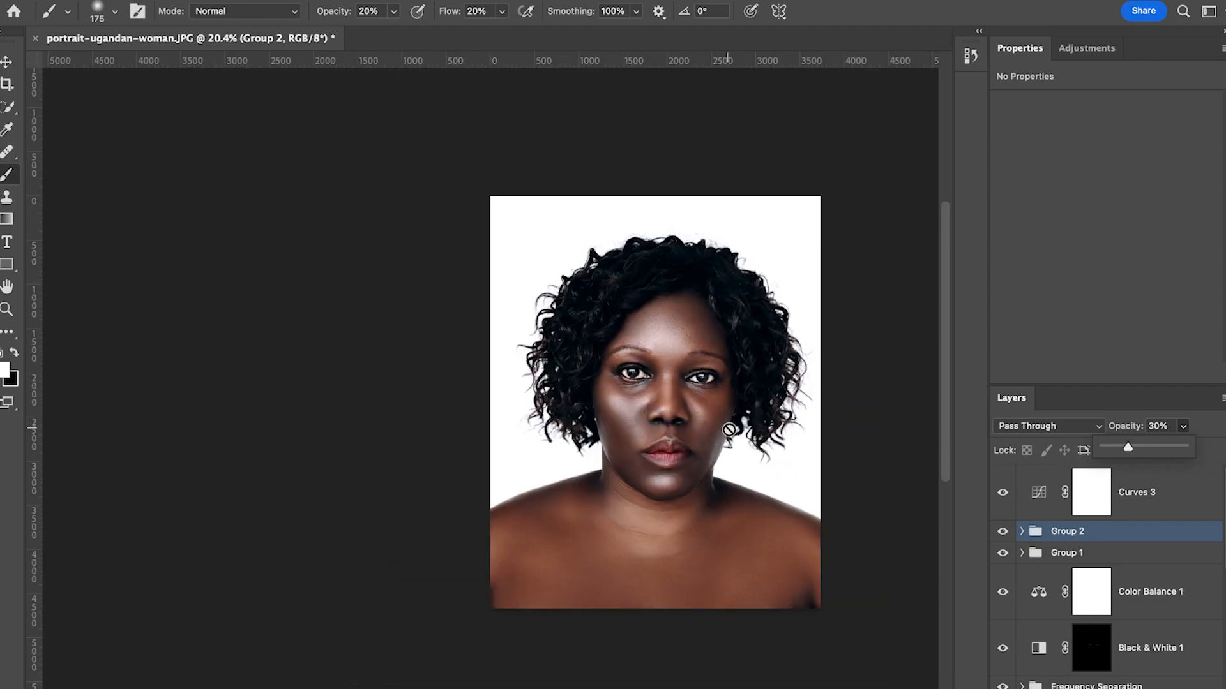
scroll(729, 434, "up", 1)
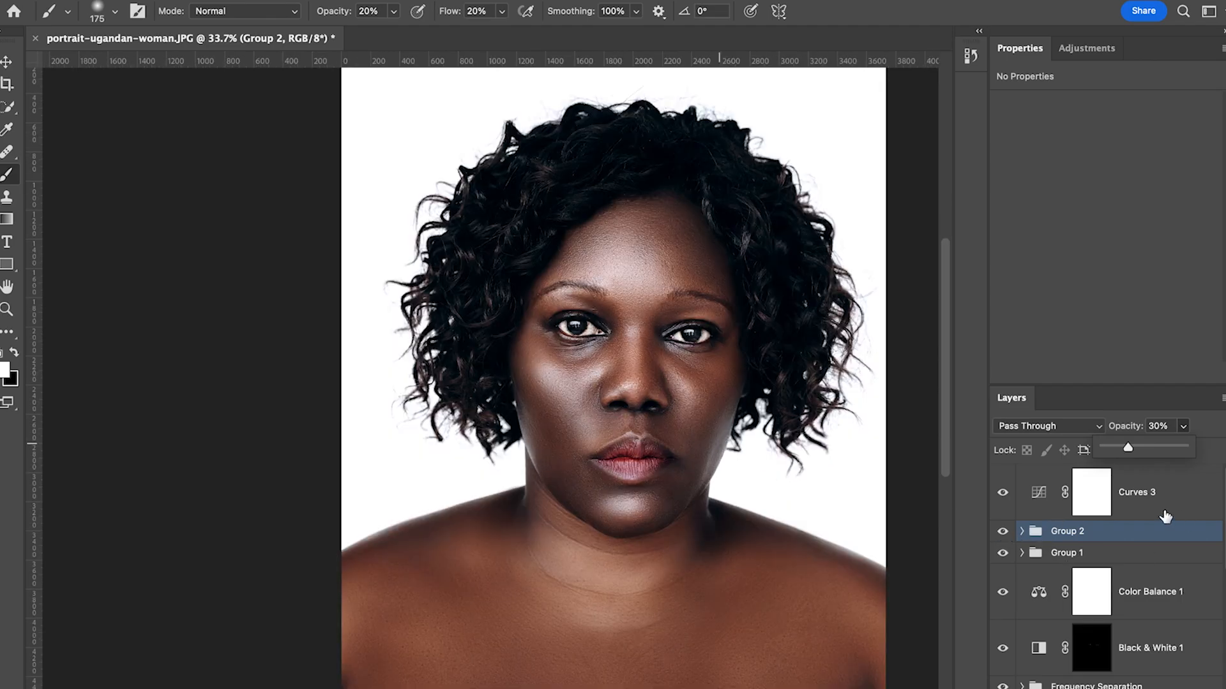
left_click(1000, 531)
left_click(1003, 532)
left_click(1002, 493)
left_click(1003, 492)
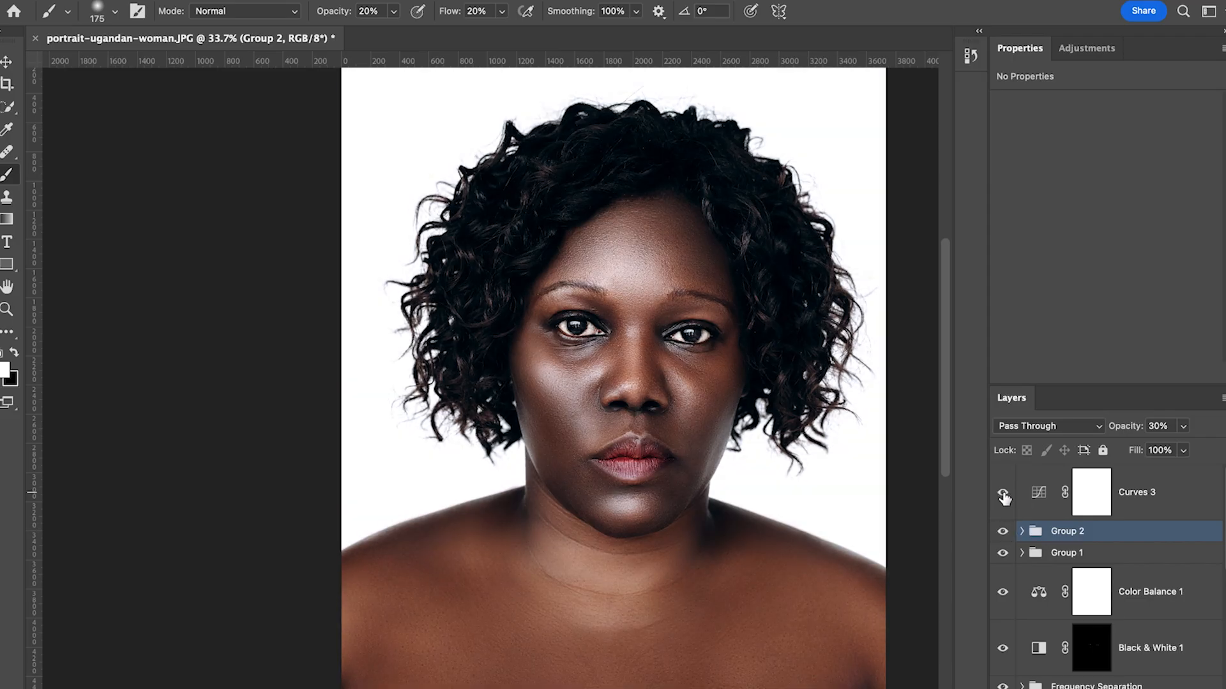
Select the topmost Curves layer and bring the lips into close view
left_click(1161, 487)
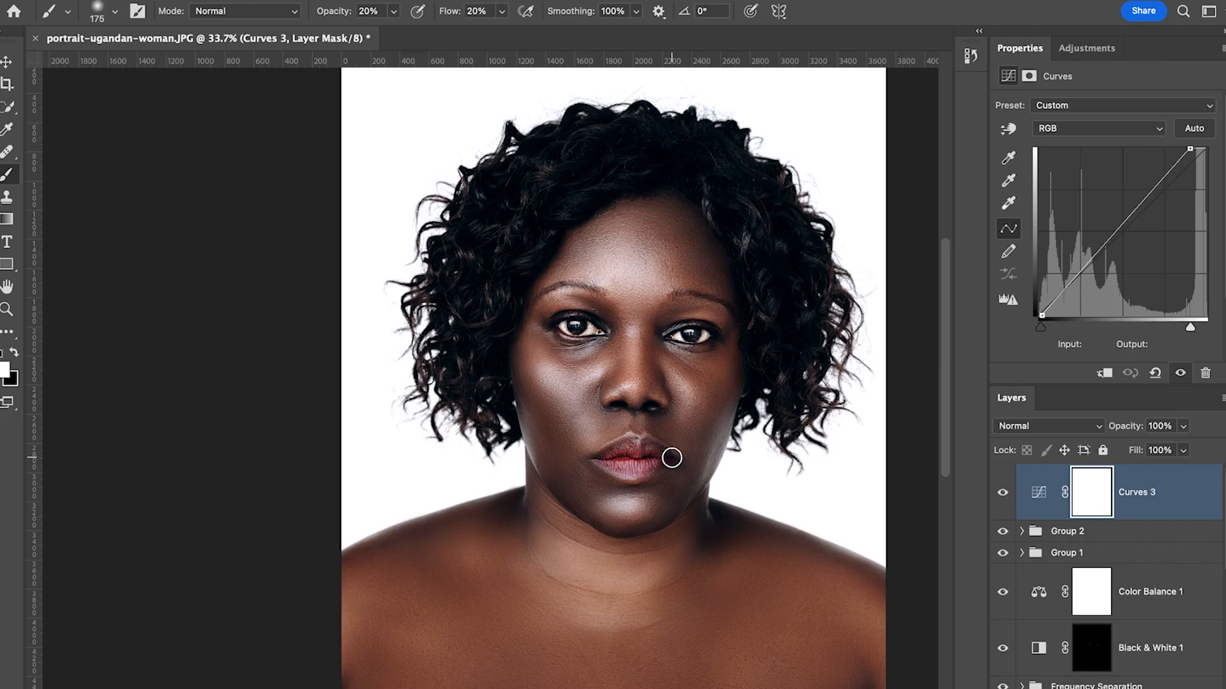
scroll(649, 478, "up", 3)
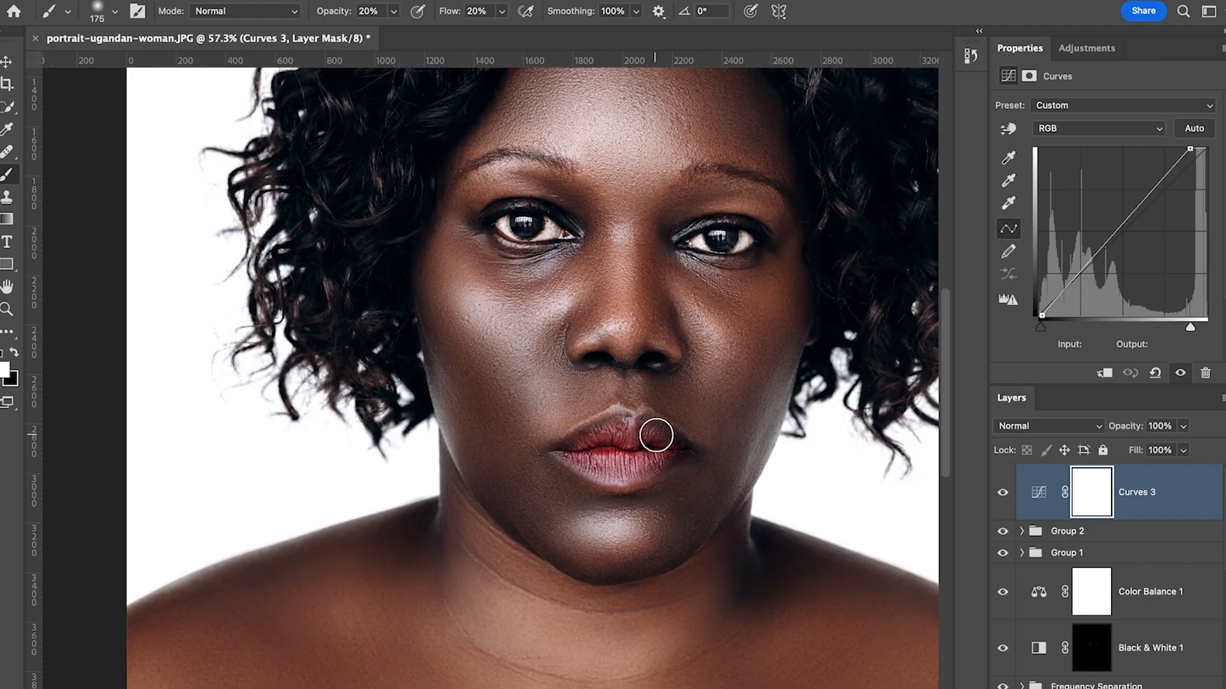
scroll(639, 434, "up", 4)
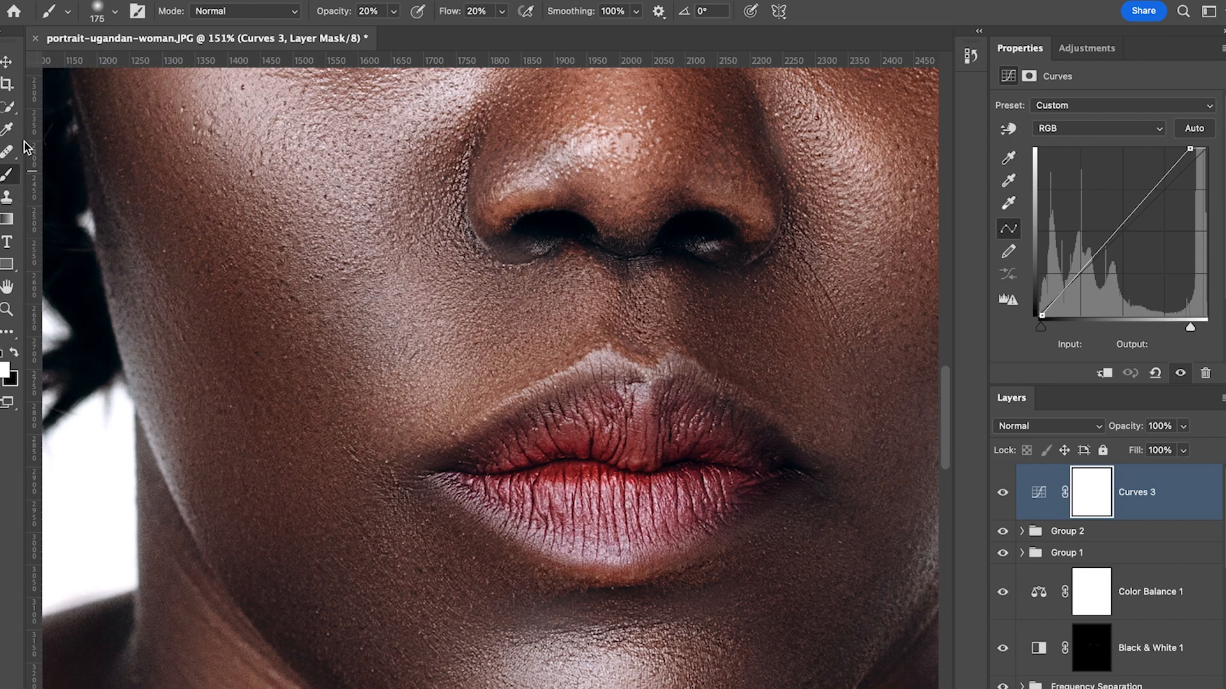
left_click(11, 113)
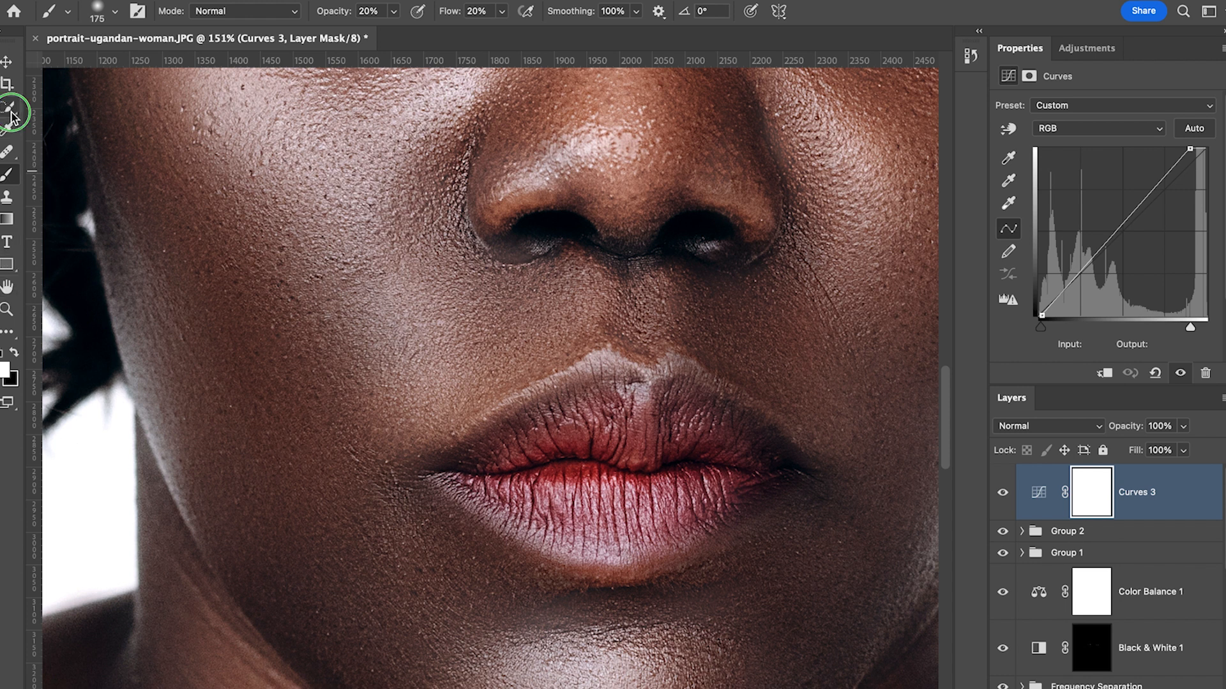
left_click(7, 331)
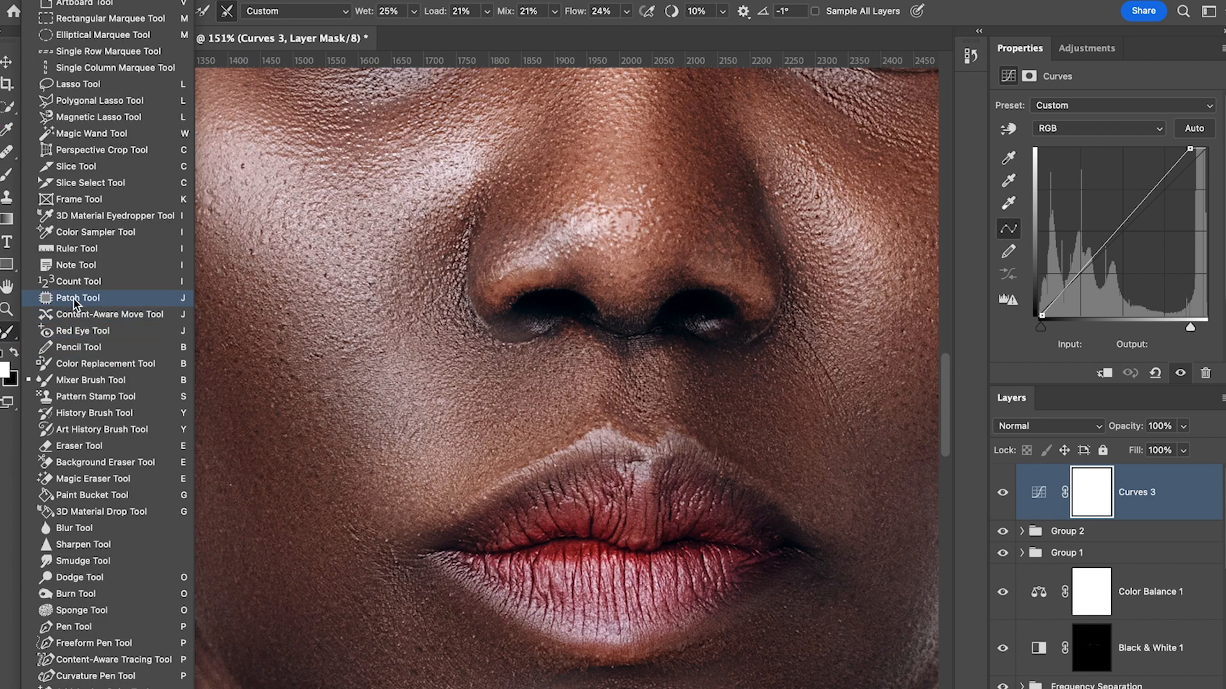
left_click(78, 297)
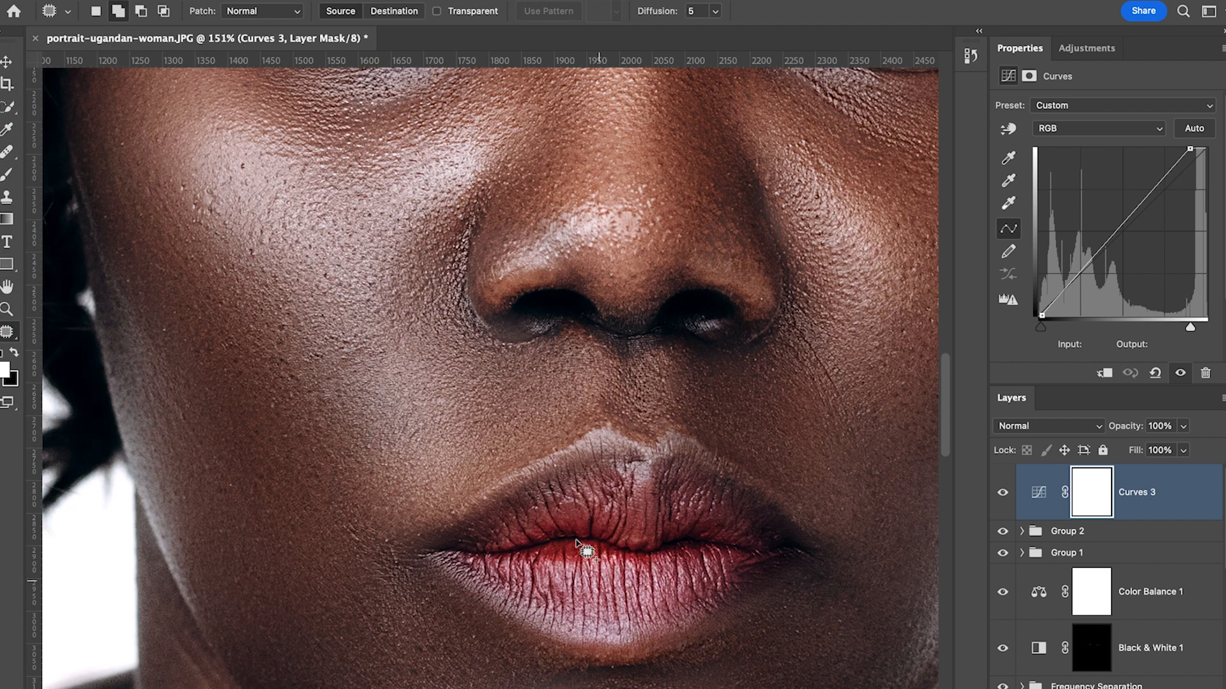
scroll(539, 533, "down", 3)
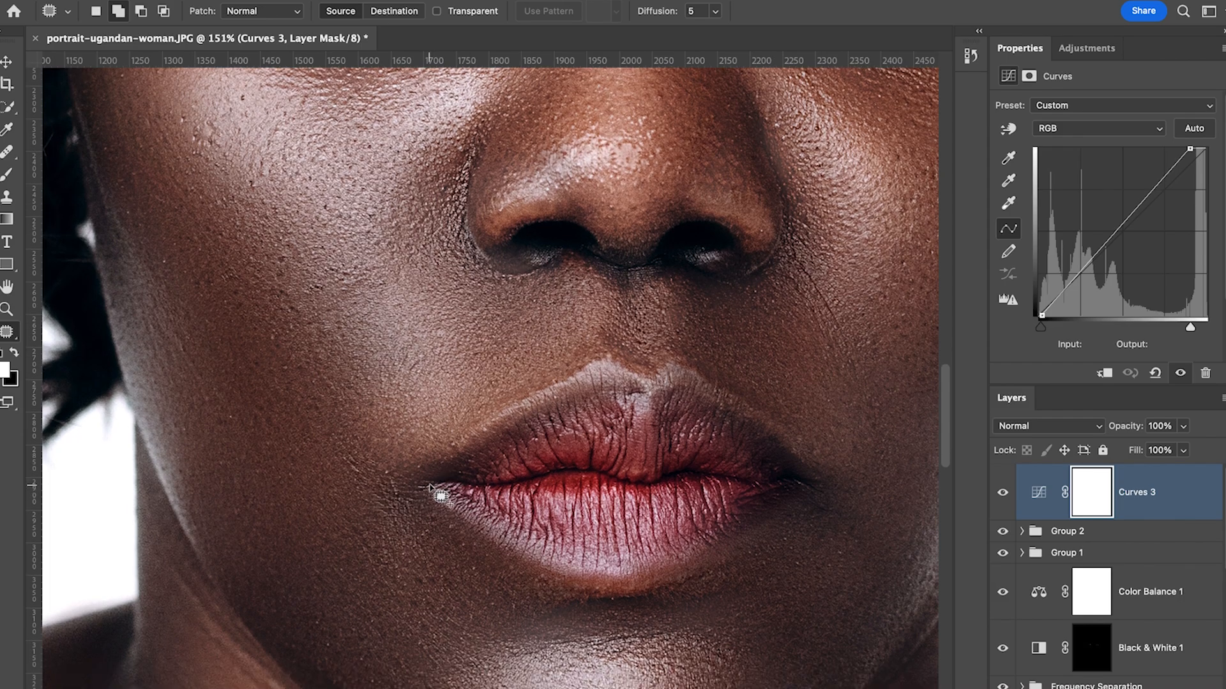
mouse_move(429, 486)
left_mouse_down()
mouse_move(557, 385)
mouse_move(684, 380)
left_mouse_up()
scroll(751, 411, "up", 2)
key("ctrl+d")
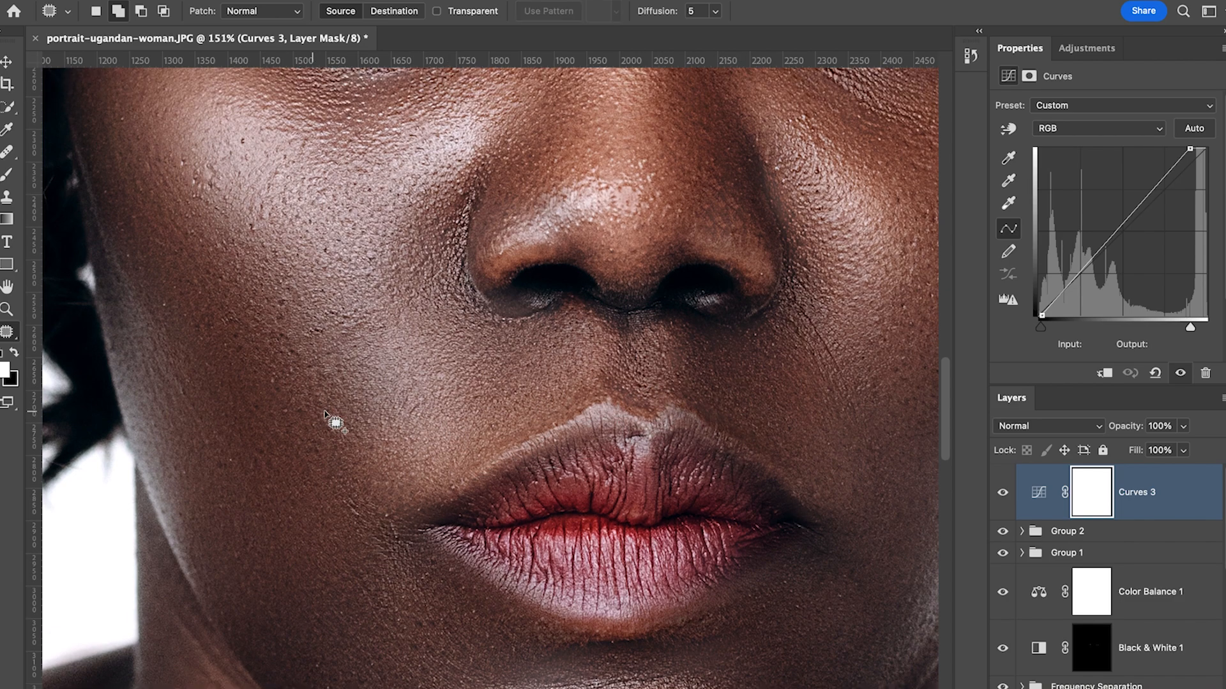
Outline both lips with the Polygonal Lasso, following the upper lip's contour and closing the selection at the starting corner
key("l")
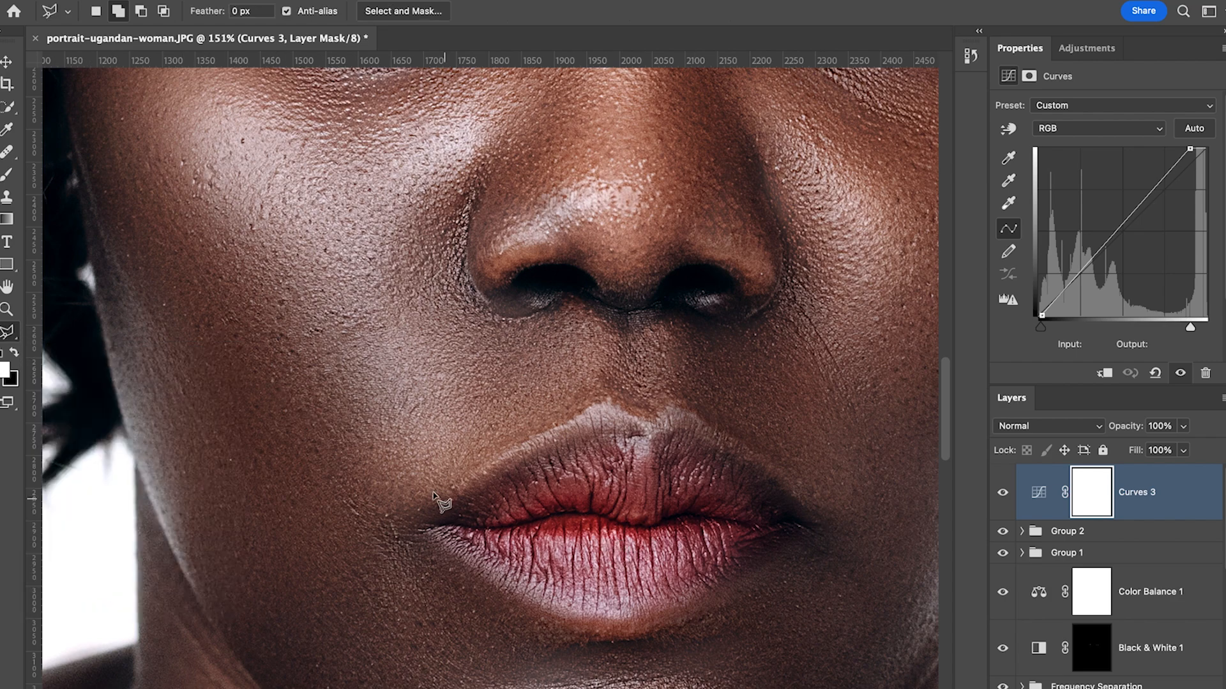
left_click(425, 510)
left_click(451, 505)
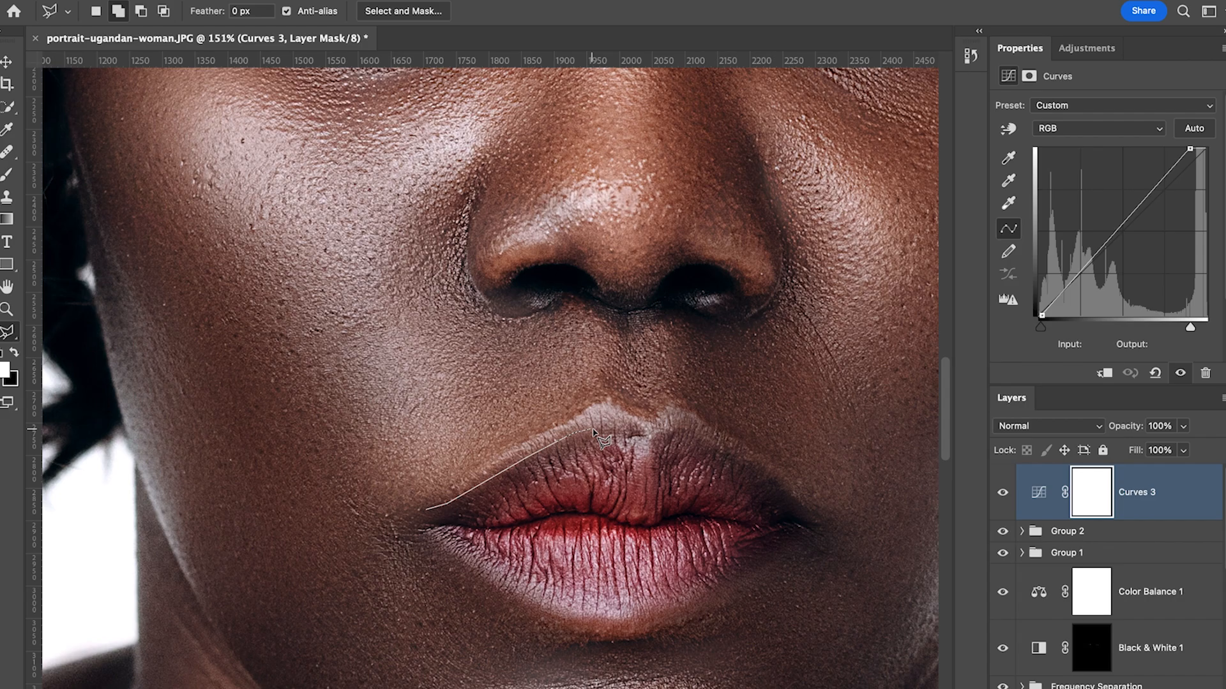
left_click(625, 416)
left_click(653, 427)
left_click(682, 416)
left_click(748, 455)
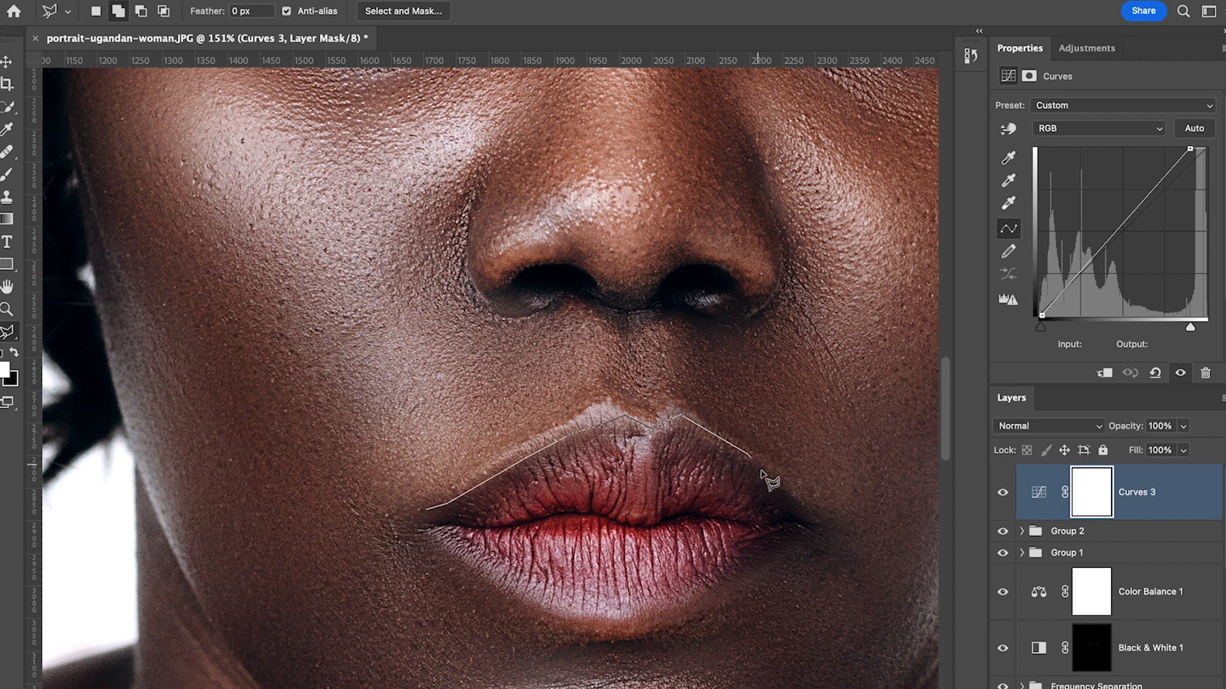
left_click(811, 527)
left_click(696, 597)
left_click(626, 610)
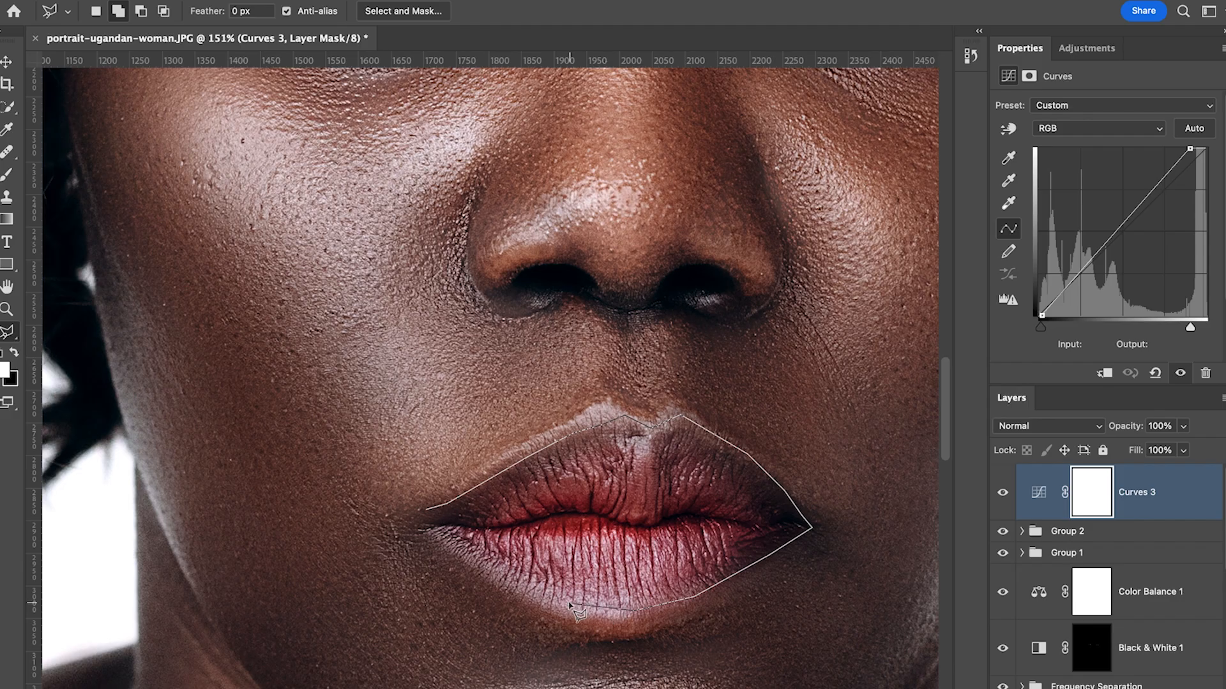
left_click(498, 578)
scroll(494, 577, "down", 1)
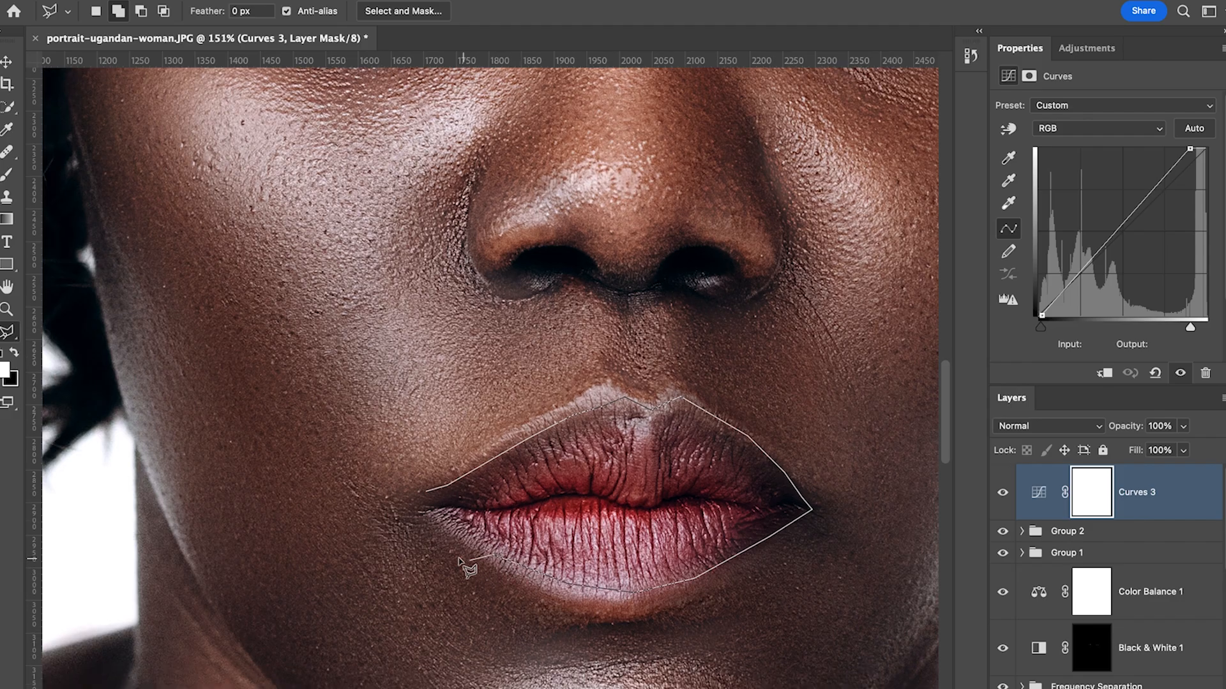
left_click(426, 492)
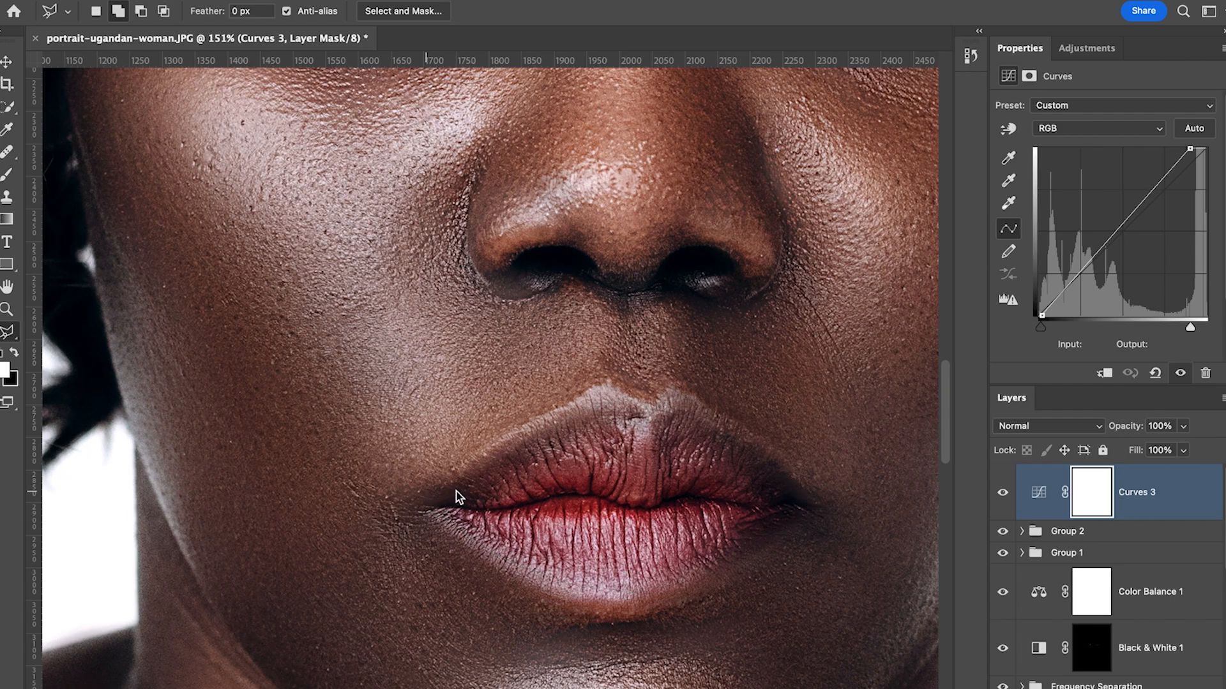
Feather the lip selection with a radius of 20 pixels
scroll(769, 525, "down", 1)
scroll(766, 520, "down", 2)
scroll(766, 520, "right", 1)
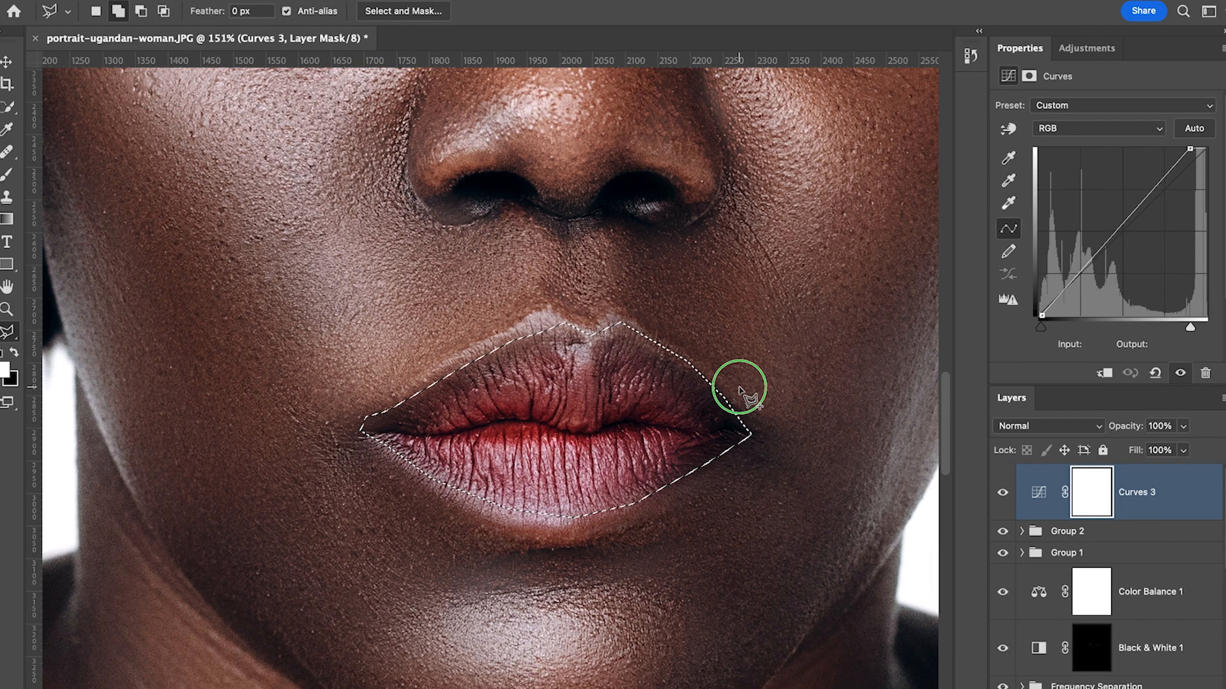
right_click(739, 383)
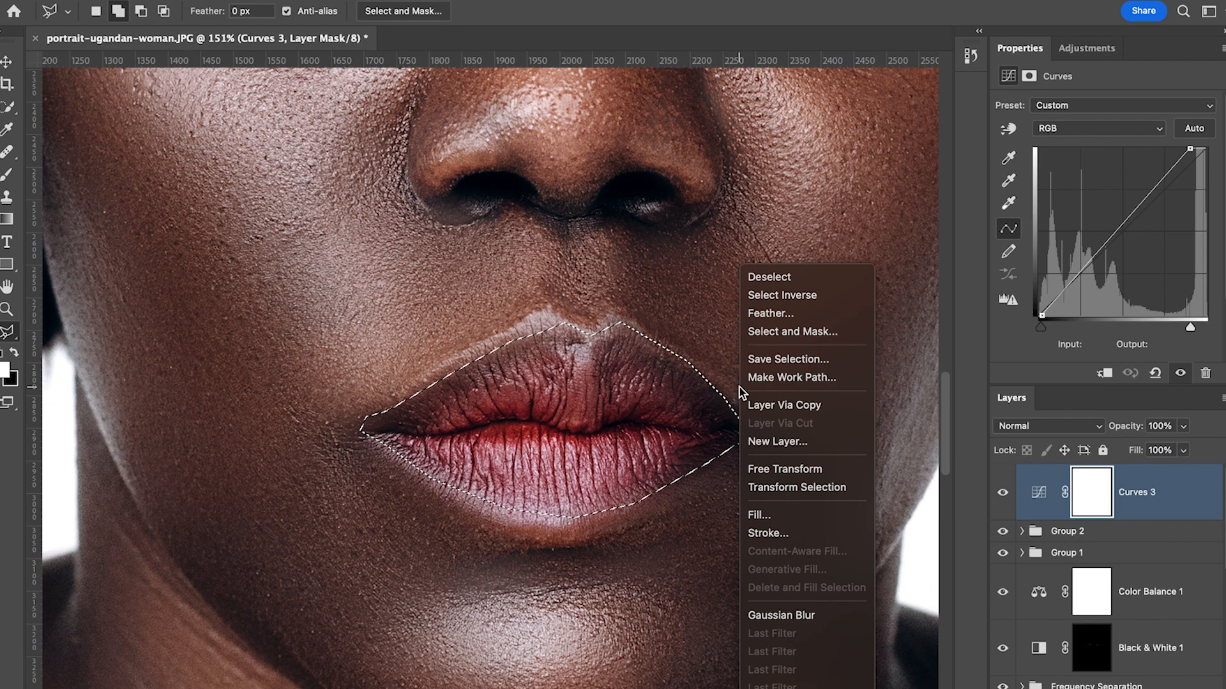
left_click(772, 314)
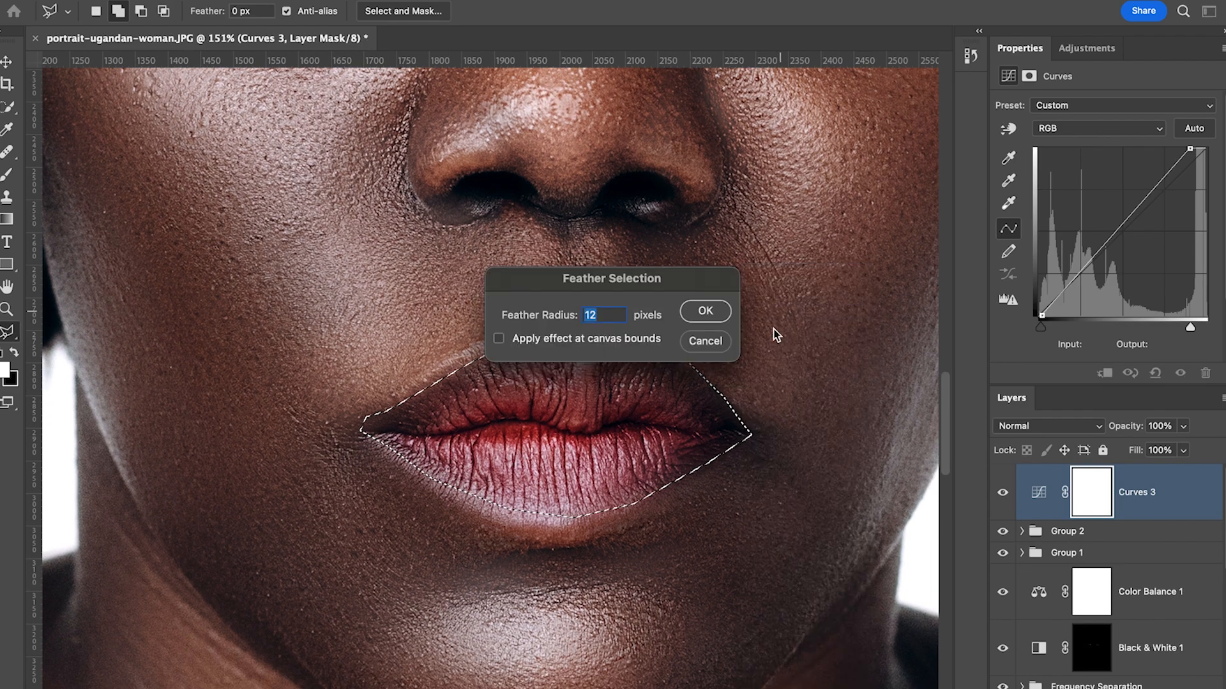
type("20")
key("Return")
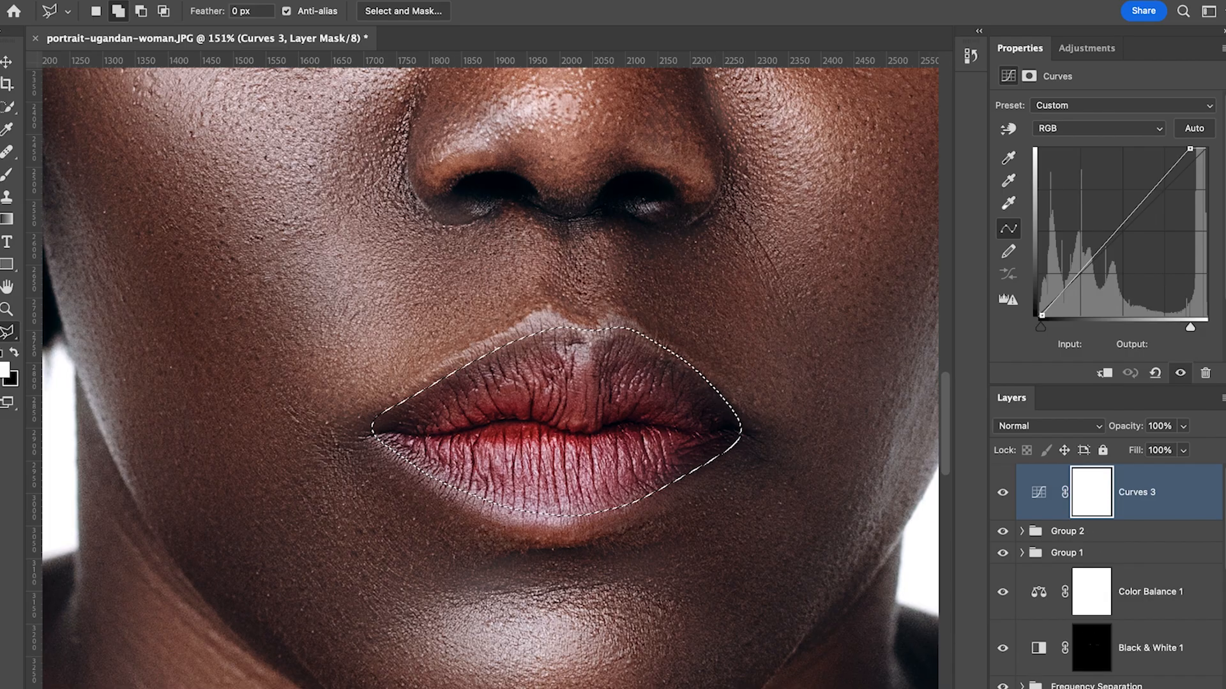
Add a Solid Color fill layer over the selected lips in red de2525
left_click(1129, 688)
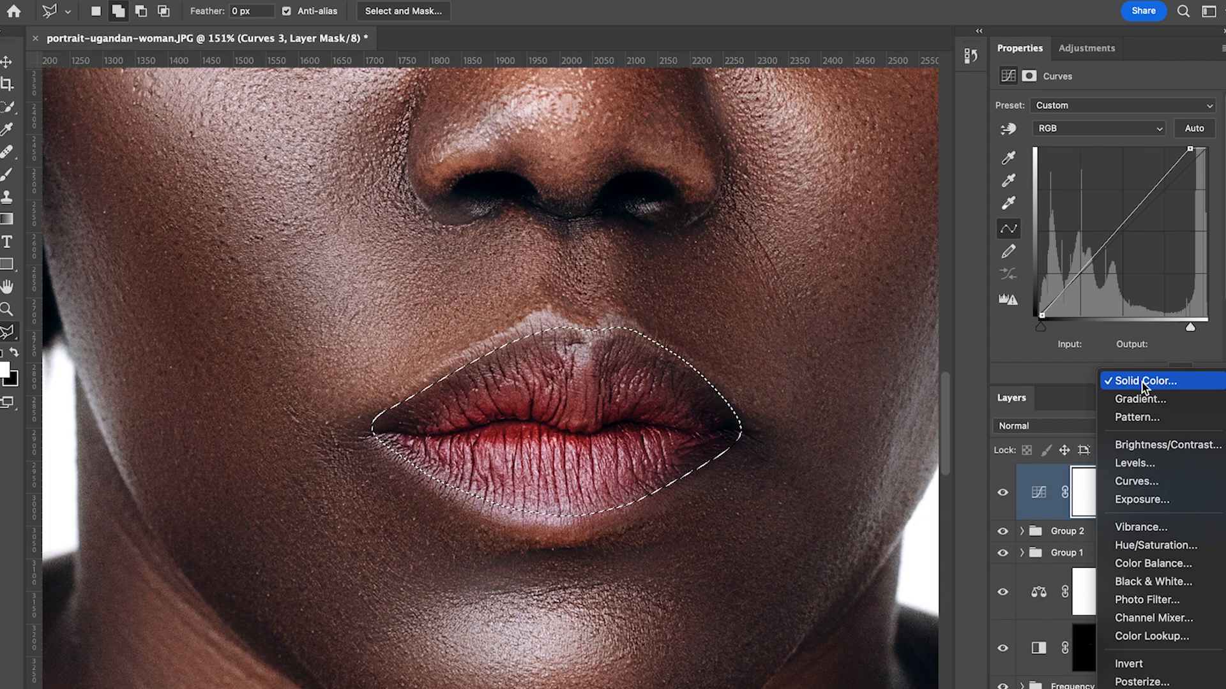
key("Escape")
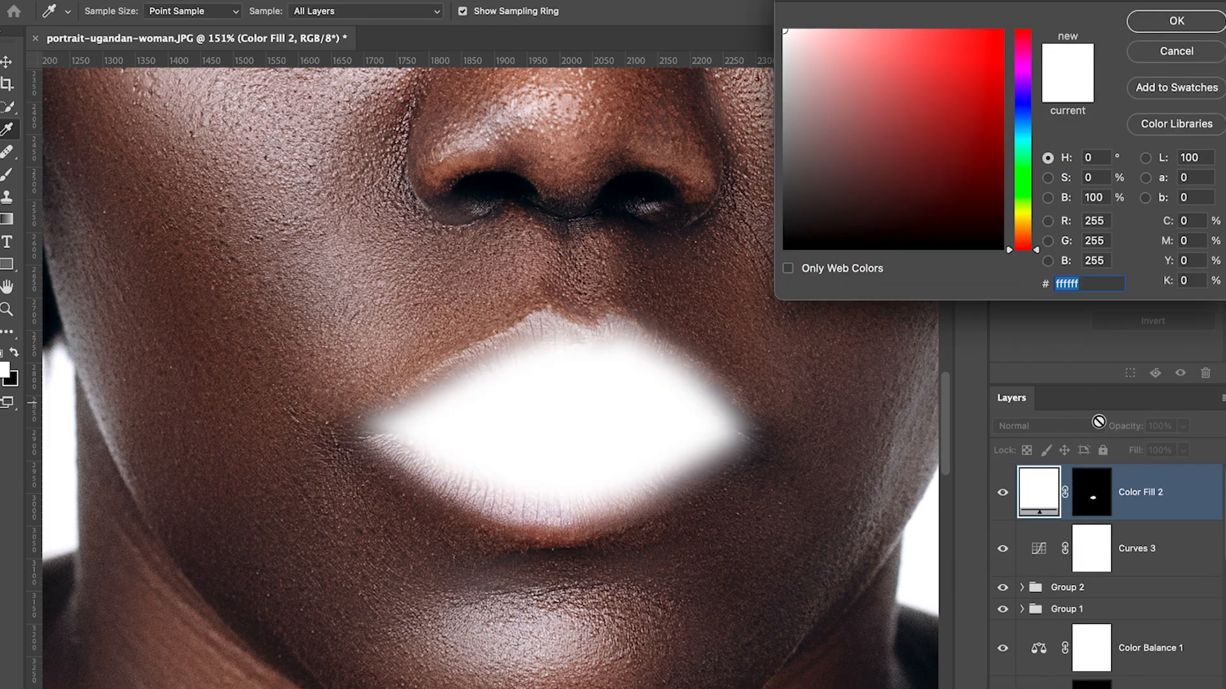
left_click(941, 44)
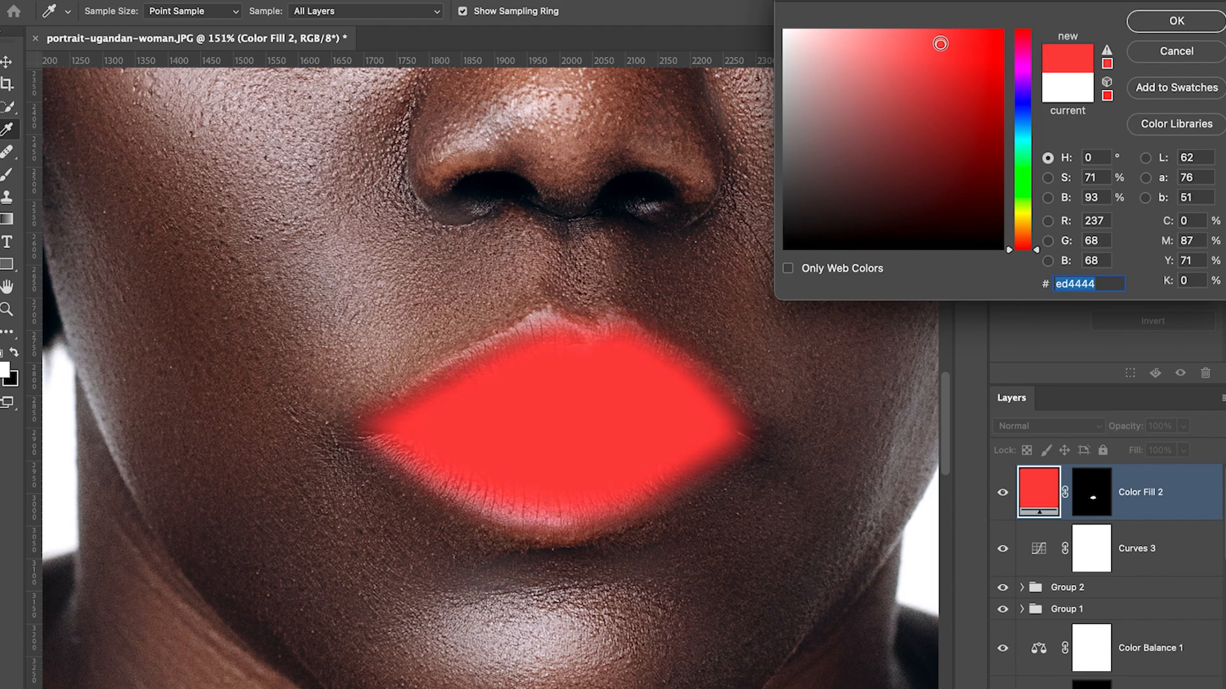
left_click(967, 58)
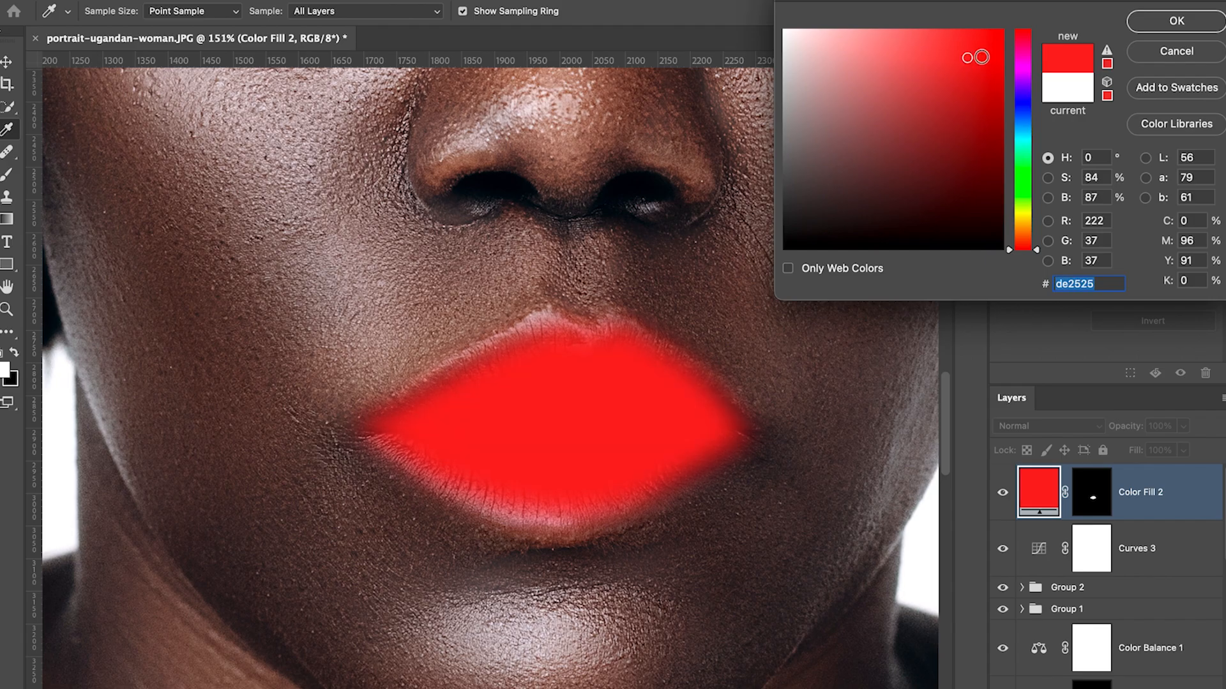
left_click(1193, 22)
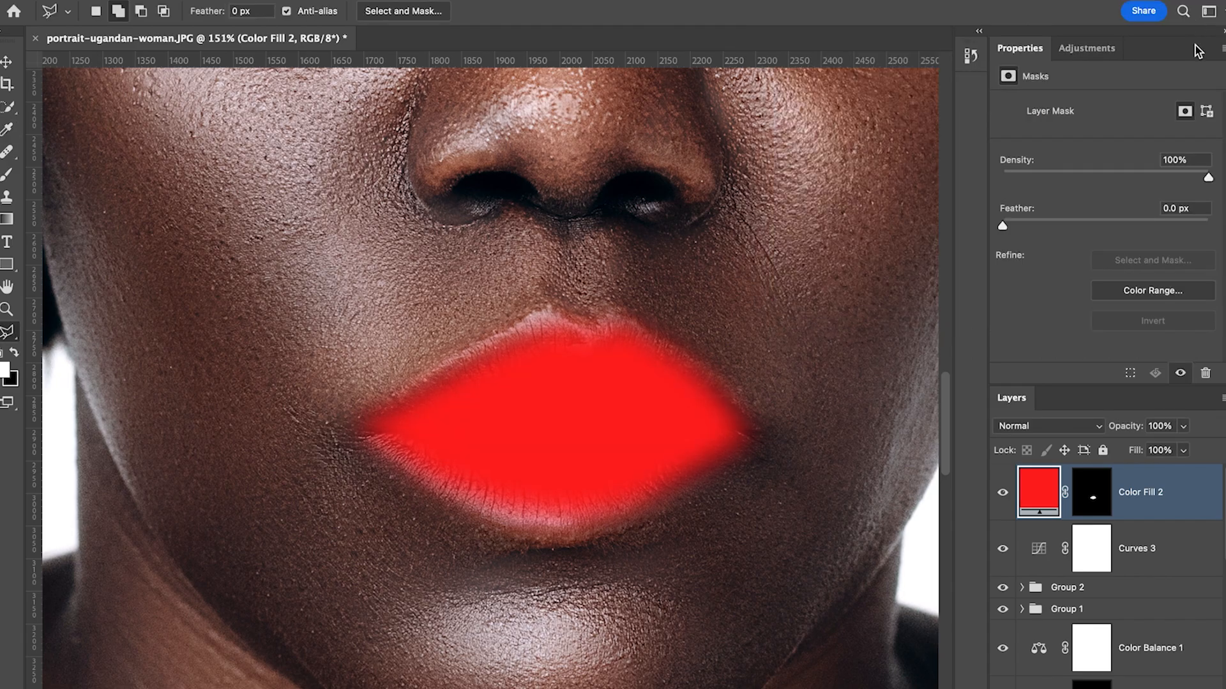
Set the red lip fill's blend mode to Soft Light and compare the portrait with and without it
left_click(1055, 427)
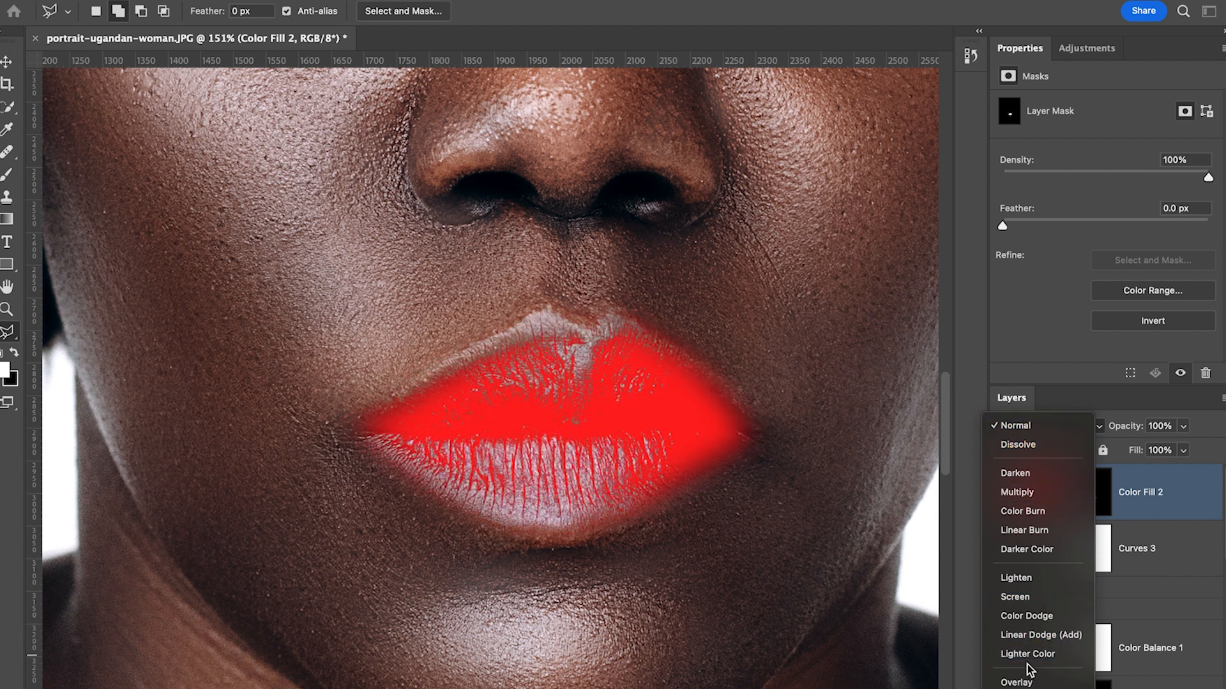
left_click(1015, 688)
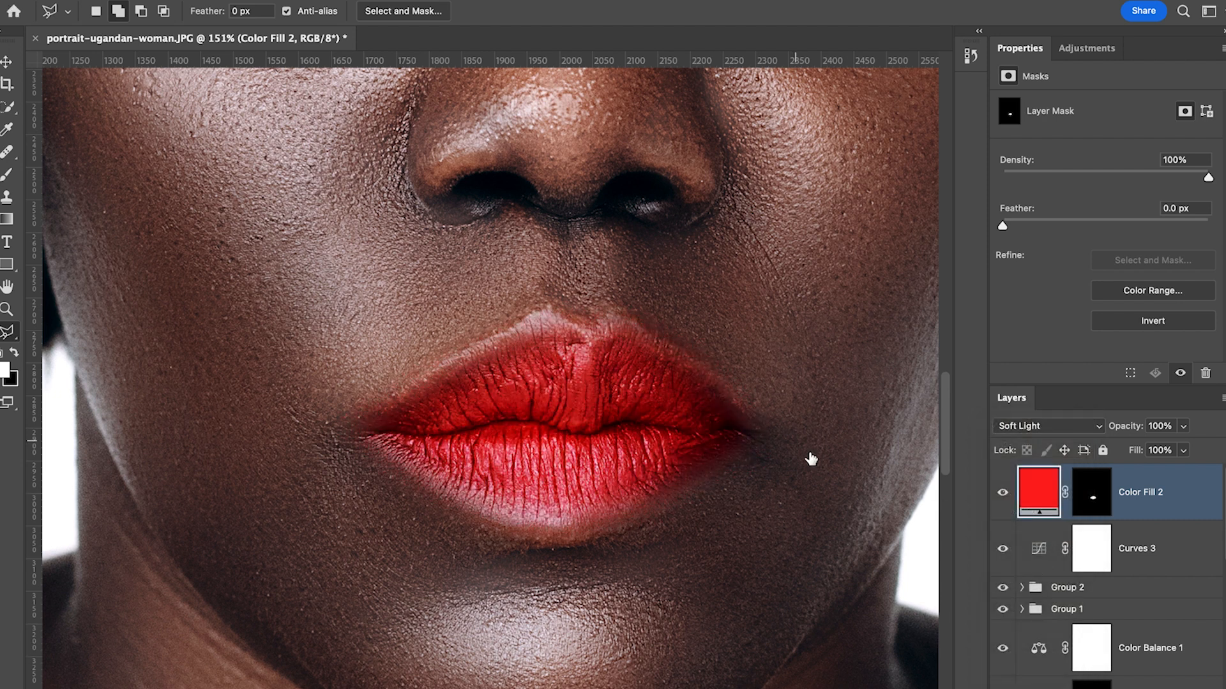
scroll(732, 454, "down", 2)
scroll(732, 455, "down", 10)
scroll(732, 455, "up", 5)
scroll(739, 447, "up", 2)
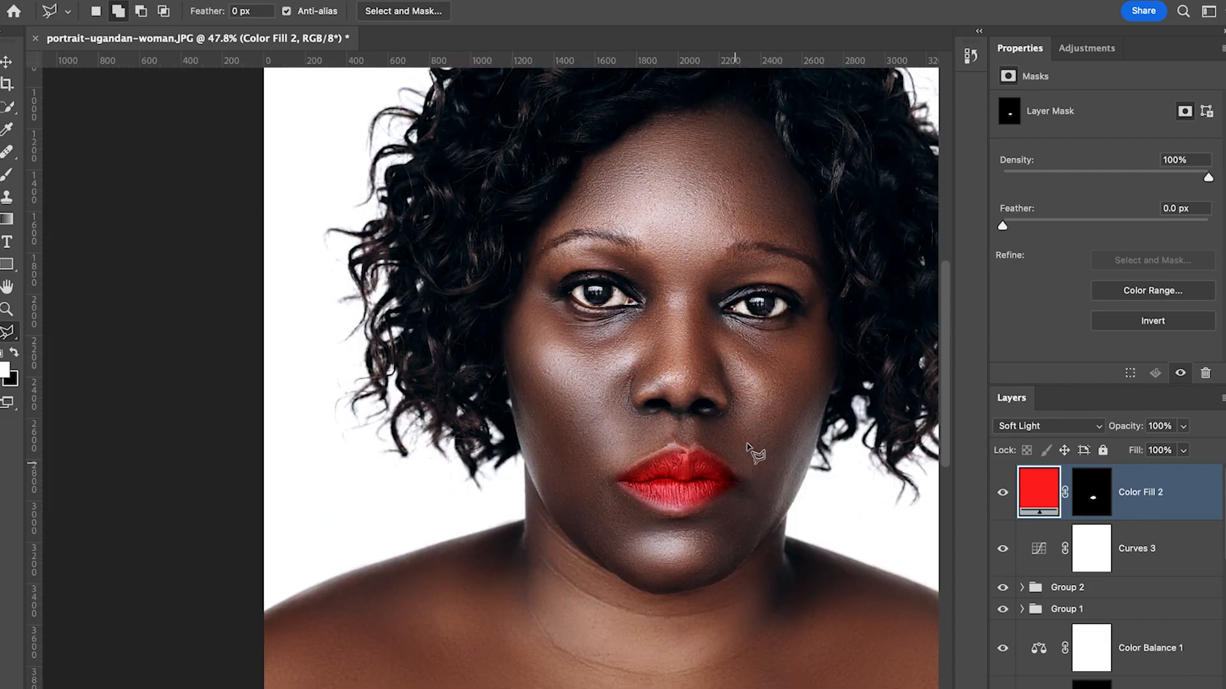
scroll(757, 459, "up", 2)
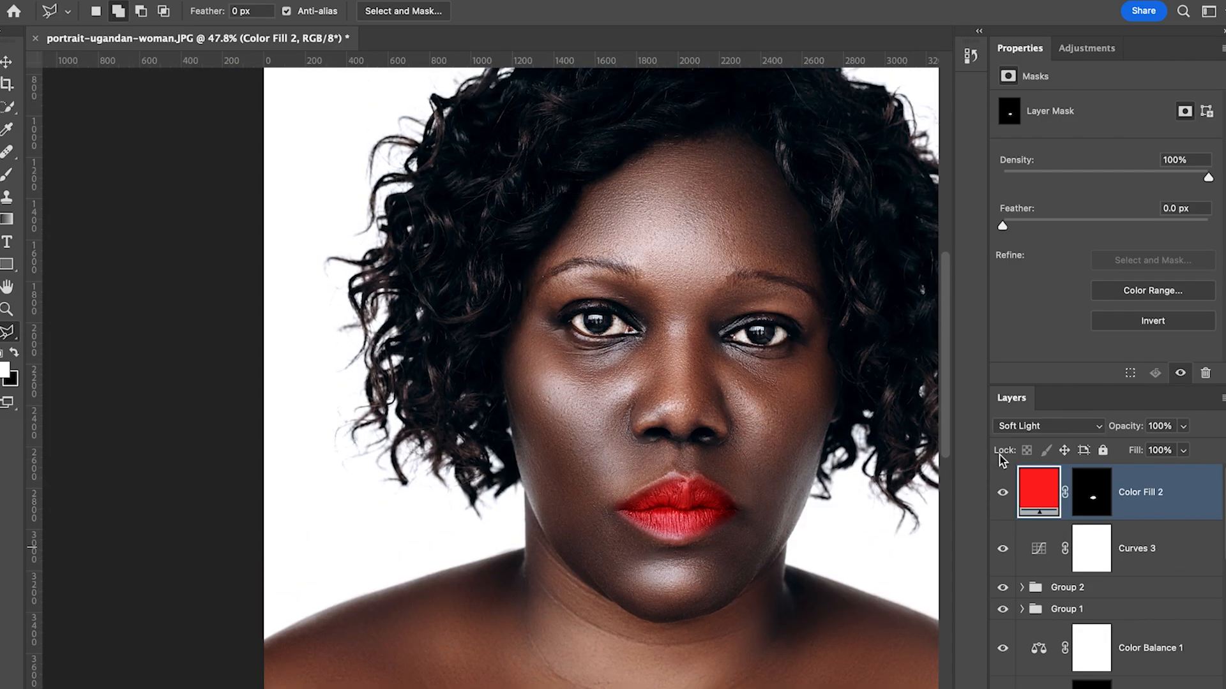
left_click(1002, 493)
left_click(1003, 493)
left_click(1003, 493)
left_click(1003, 493)
Try the red lip fill at 50% opacity and compare the lips with and without it
left_click(1184, 427)
left_click(1138, 446)
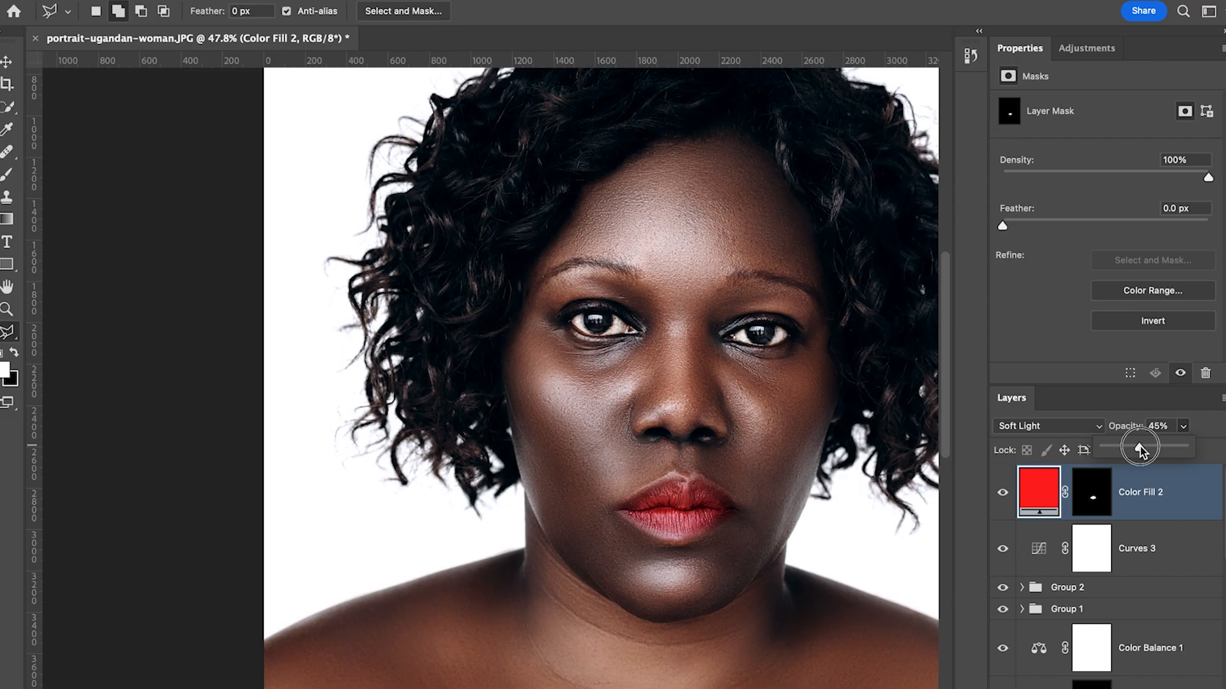
left_click_drag(1137, 444, 1143, 444)
scroll(772, 418, "down", 3)
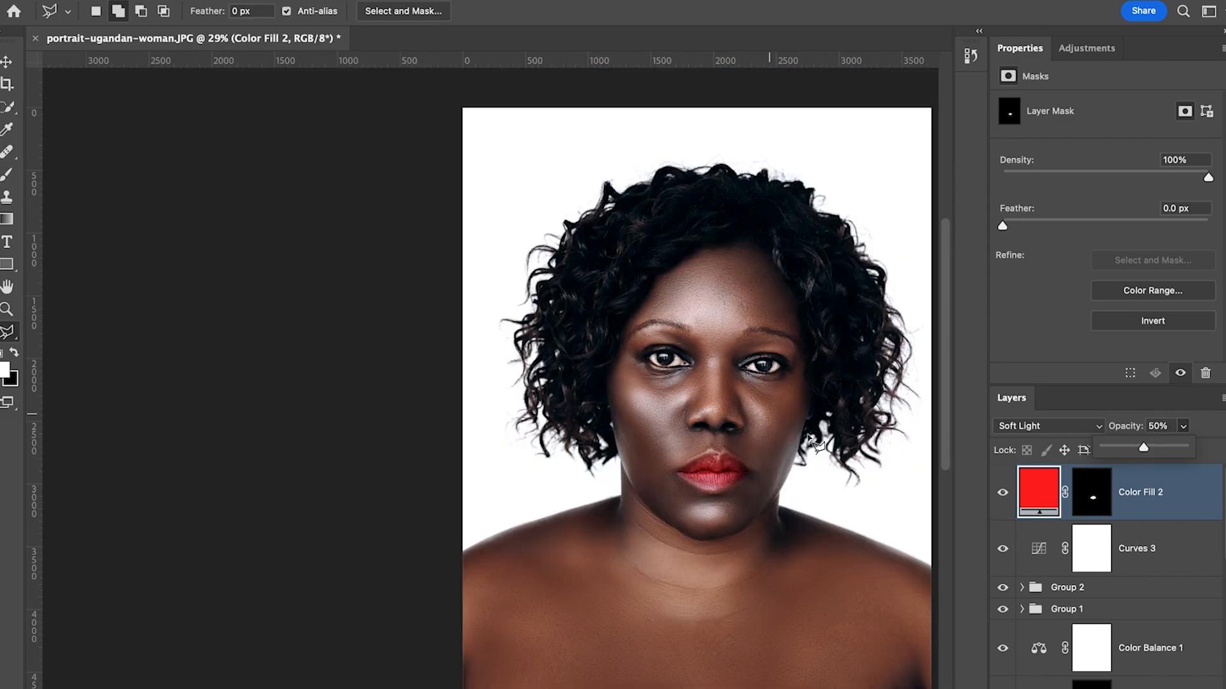
scroll(816, 444, "up", 3)
left_click(1003, 495)
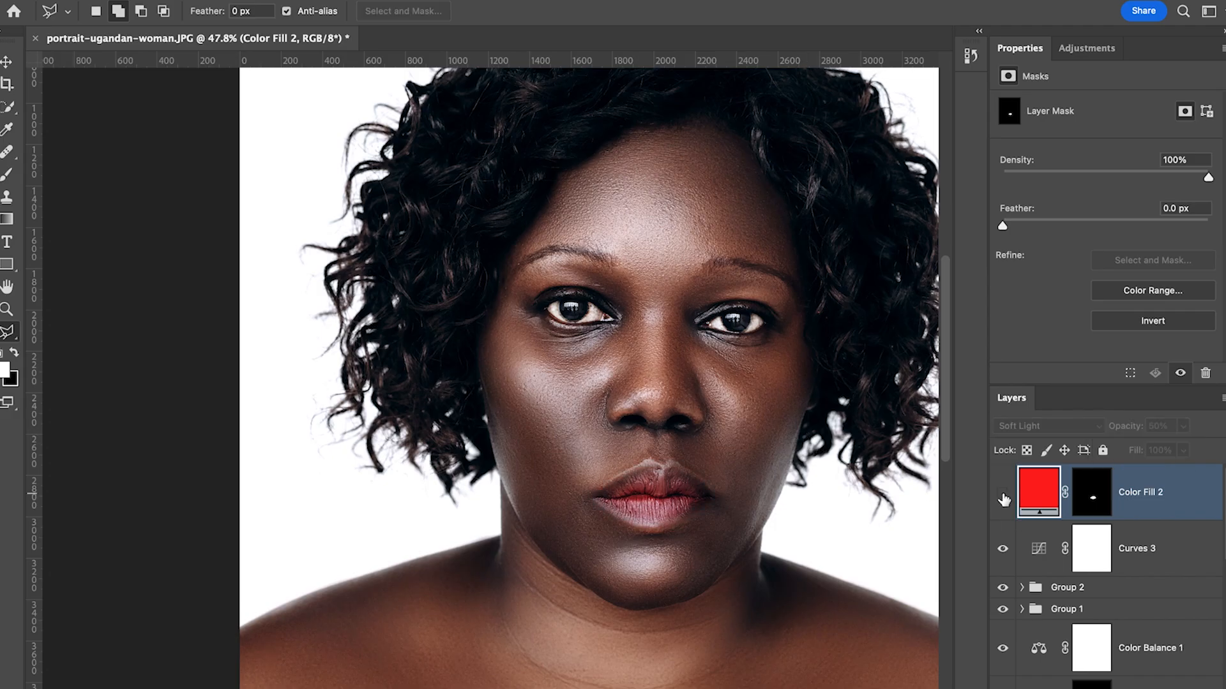
left_click(1002, 495)
left_click(1003, 496)
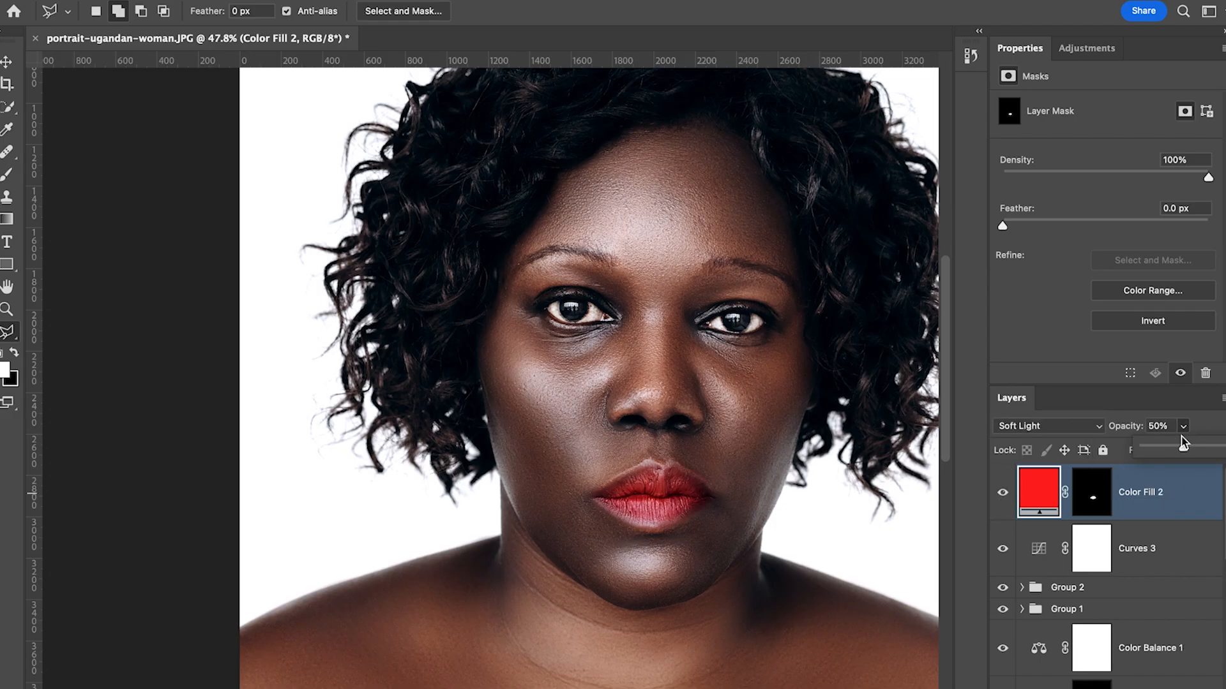
Set the red lip fill's opacity to 40% and toggle its visibility to check the effect
left_click_drag(1181, 449, 1176, 451)
scroll(715, 501, "down", 3)
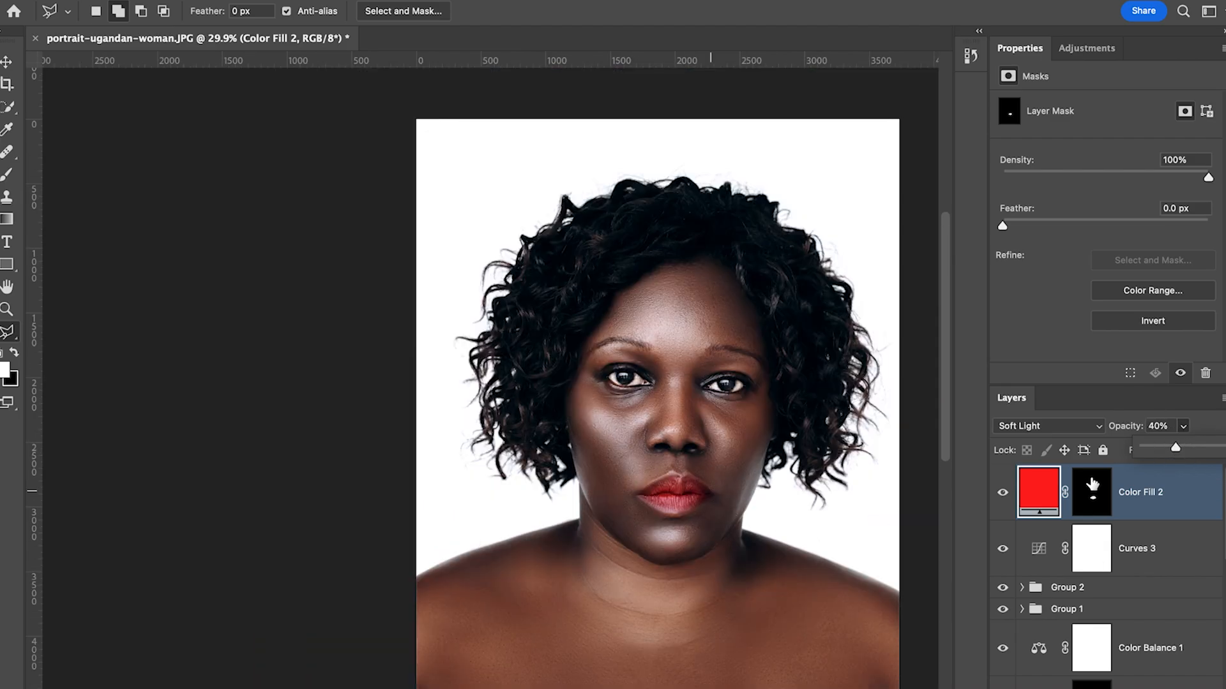
left_click(1006, 495)
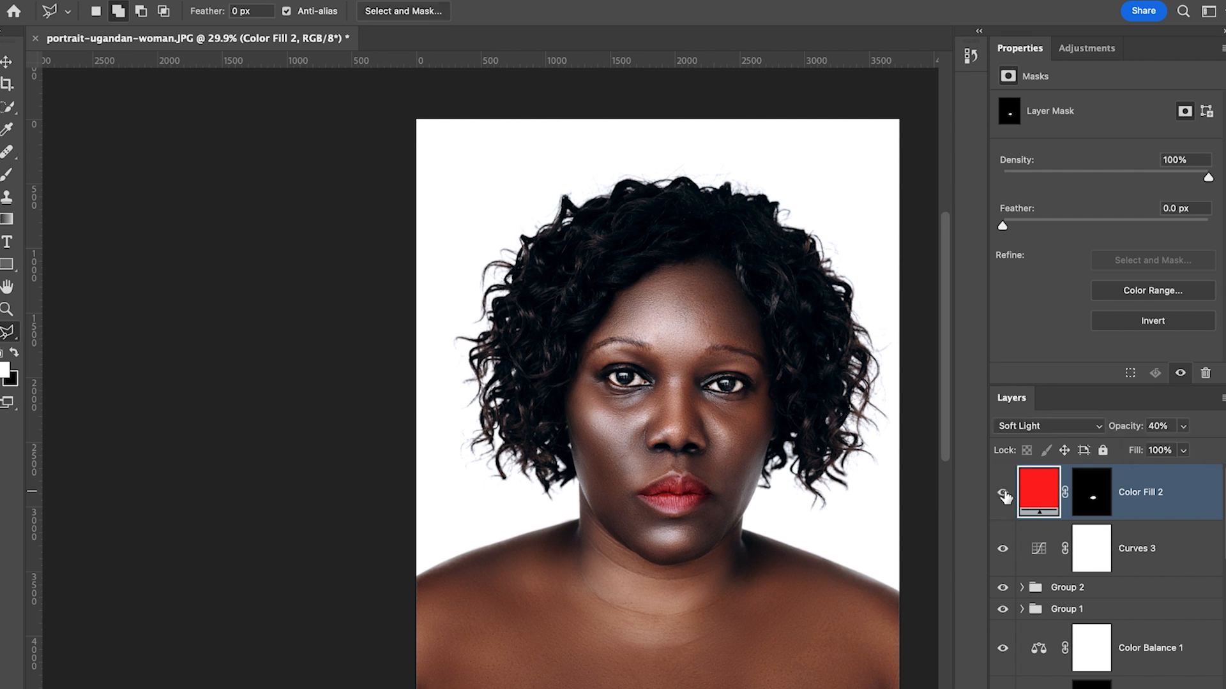
scroll(670, 387, "up", 3)
left_click(1003, 494)
left_click(1003, 493)
left_click(1004, 494)
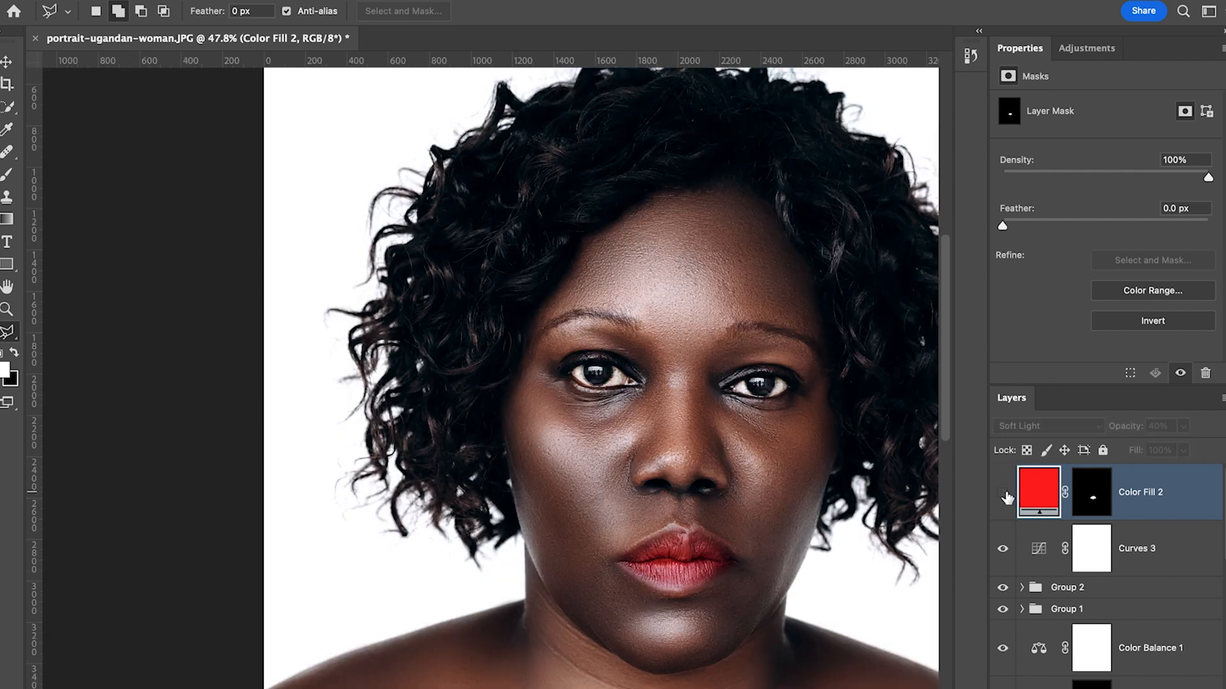
left_click(1003, 494)
scroll(735, 487, "down", 3)
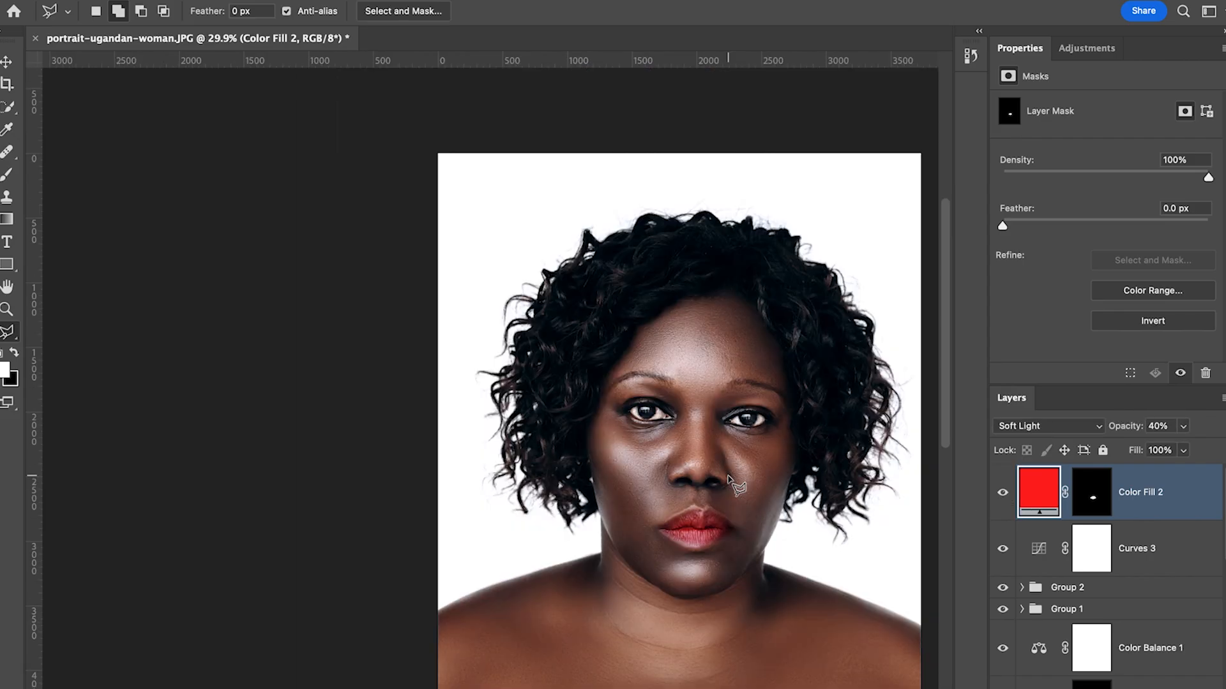
Compare the whole portrait with and without the red lip fill, leaving the fill shown
scroll(761, 487, "down", 2)
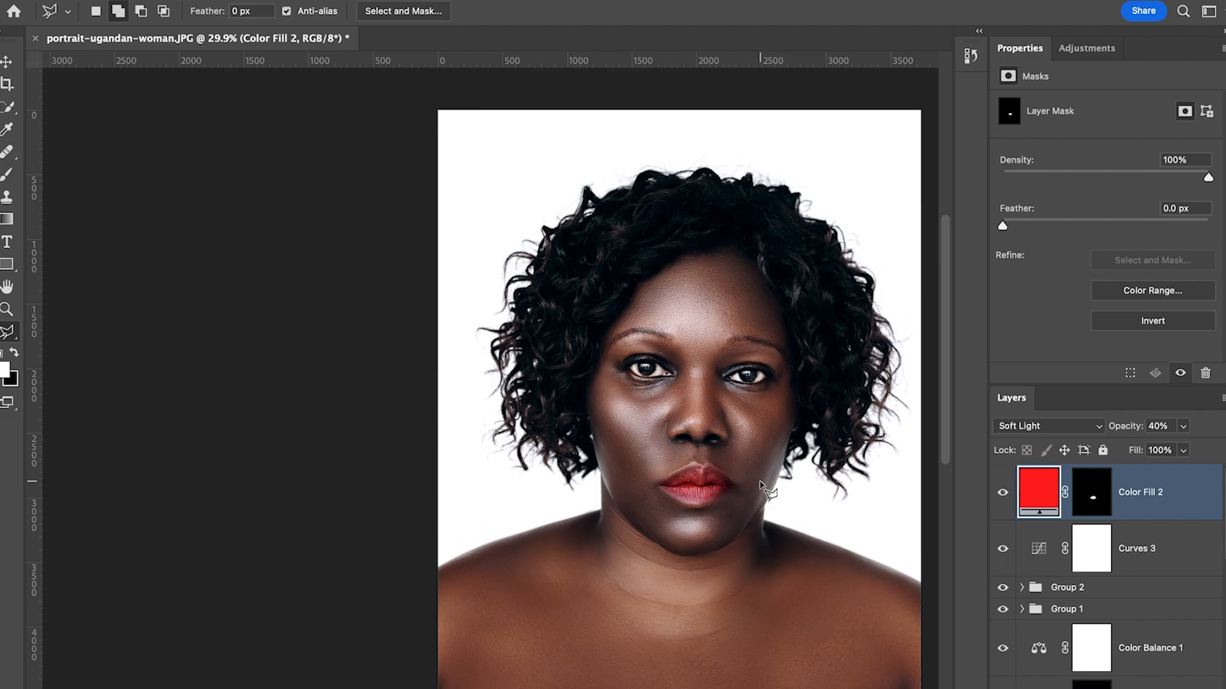
left_click(1003, 493)
left_click(1003, 493)
left_click(1003, 492)
left_click(1002, 493)
left_click(1003, 492)
left_click(1003, 493)
scroll(740, 425, "down", 2)
scroll(782, 440, "up", 3)
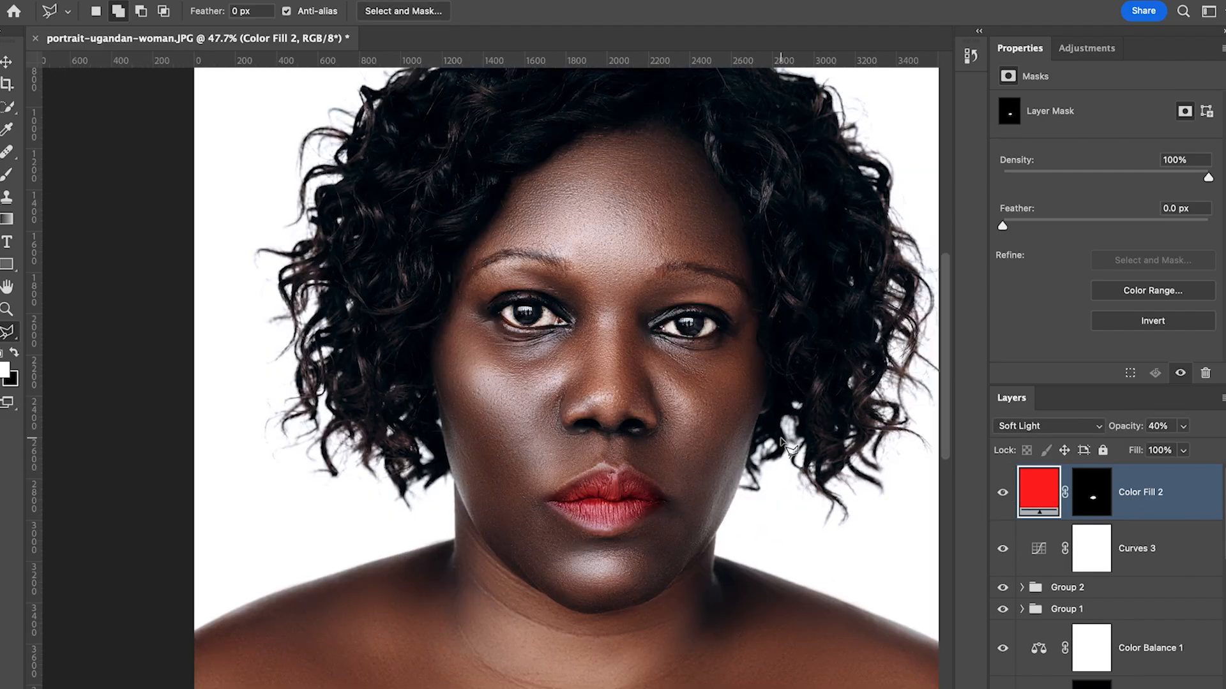
scroll(788, 449, "down", 2)
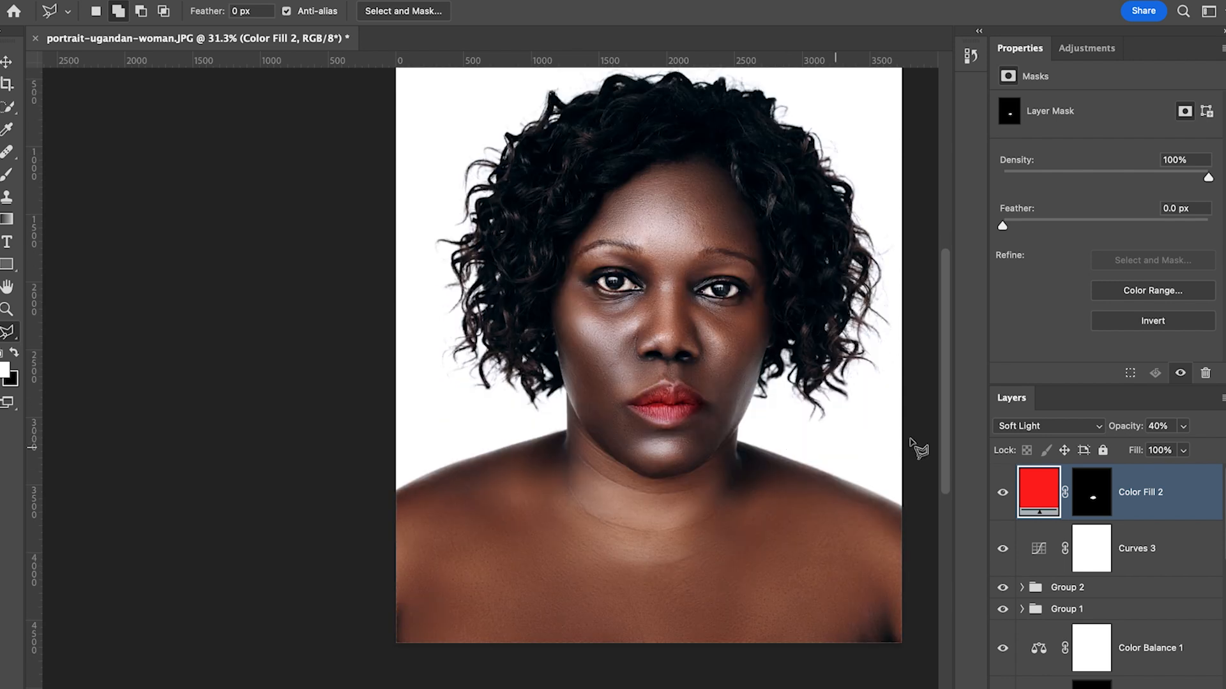
View the original portrait through its opening history snapshot, then return to the latest retouched state
left_click(971, 56)
scroll(862, 121, "up", 3)
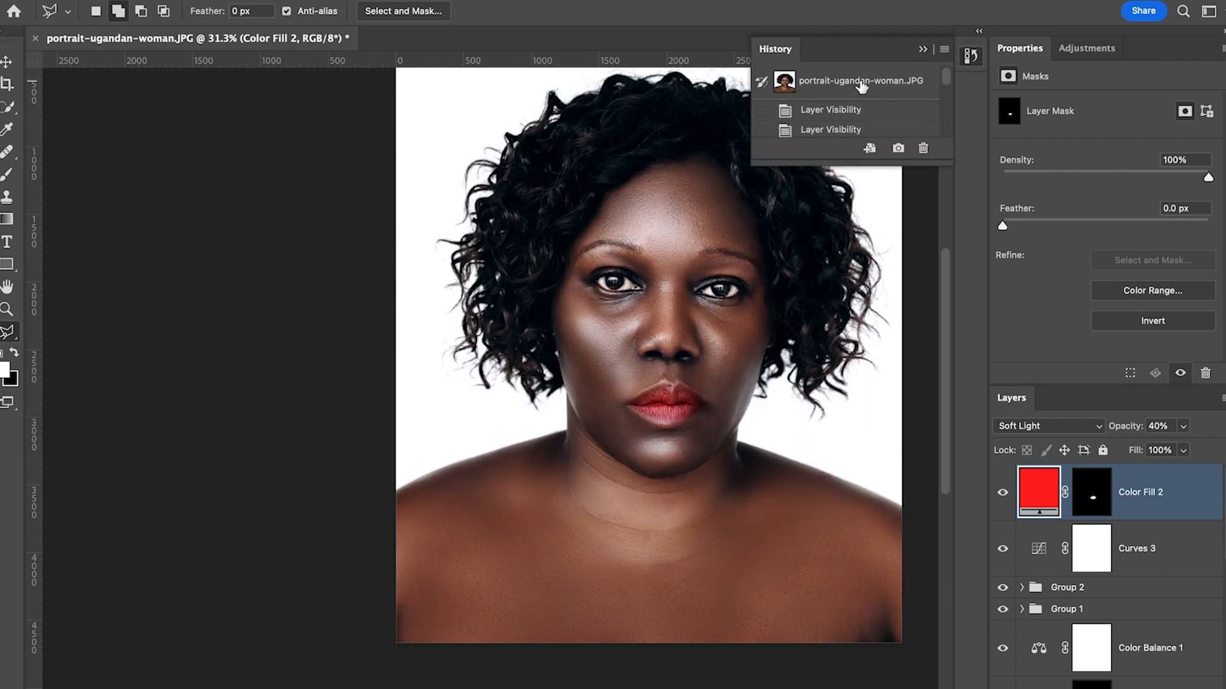
left_click(855, 82)
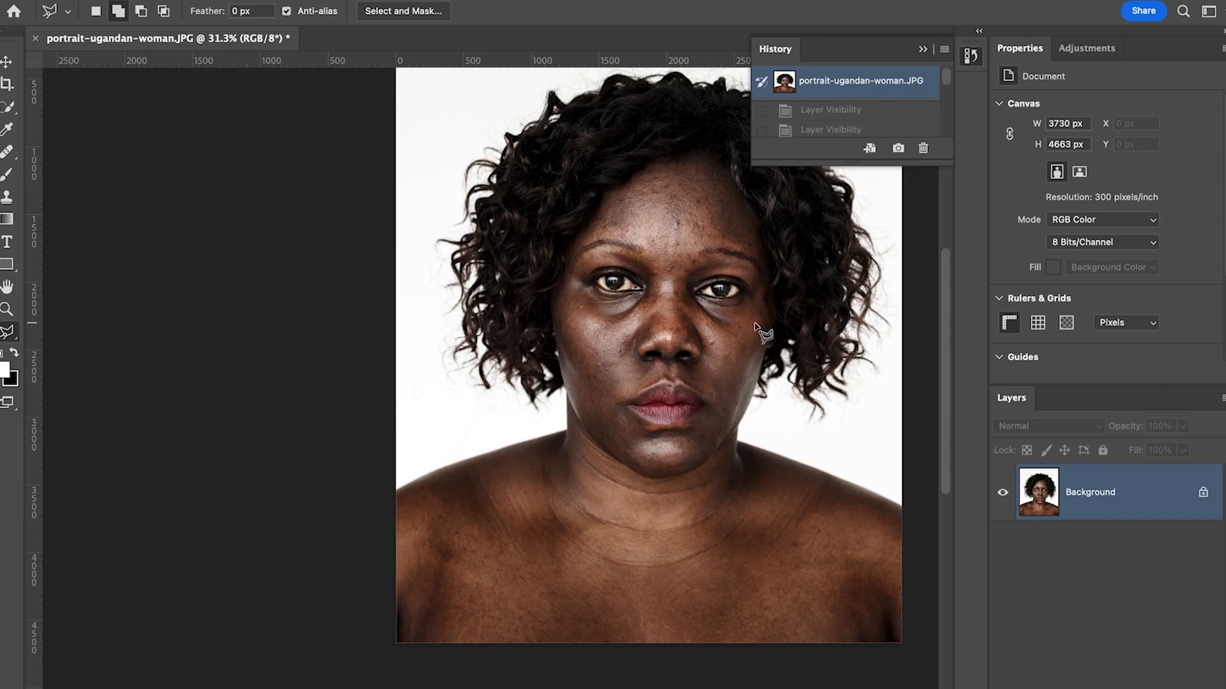
scroll(759, 327, "down", 3)
scroll(780, 293, "right", 5)
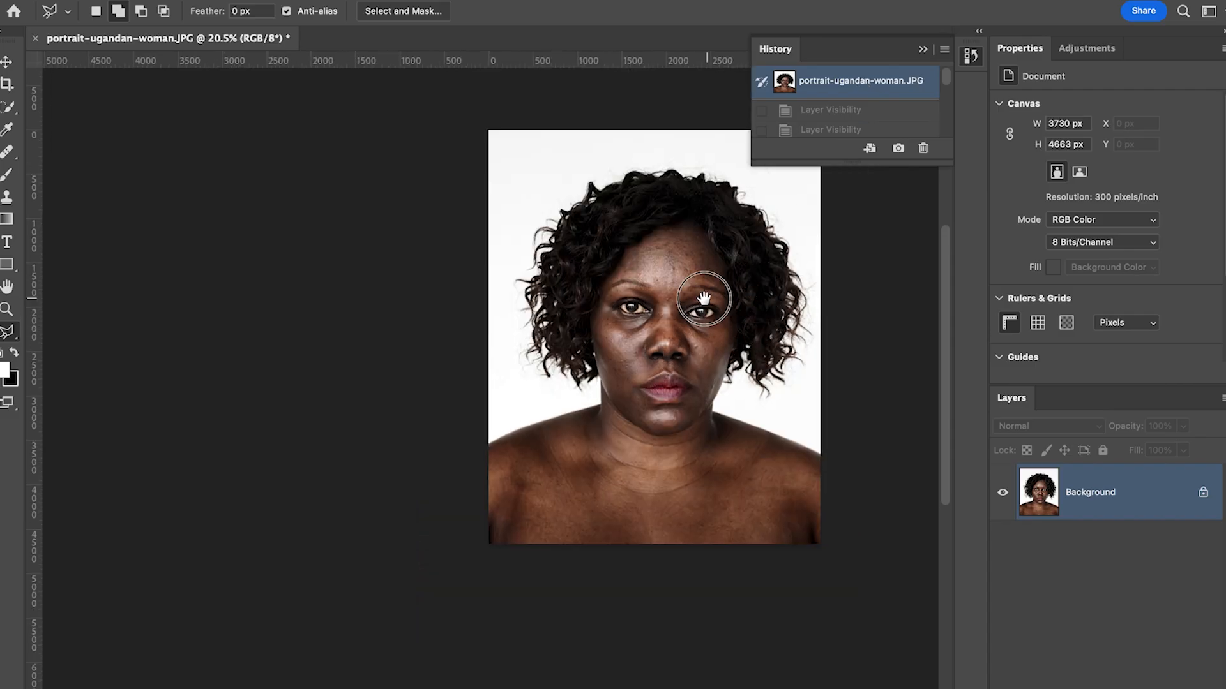
scroll(629, 321, "up", 3)
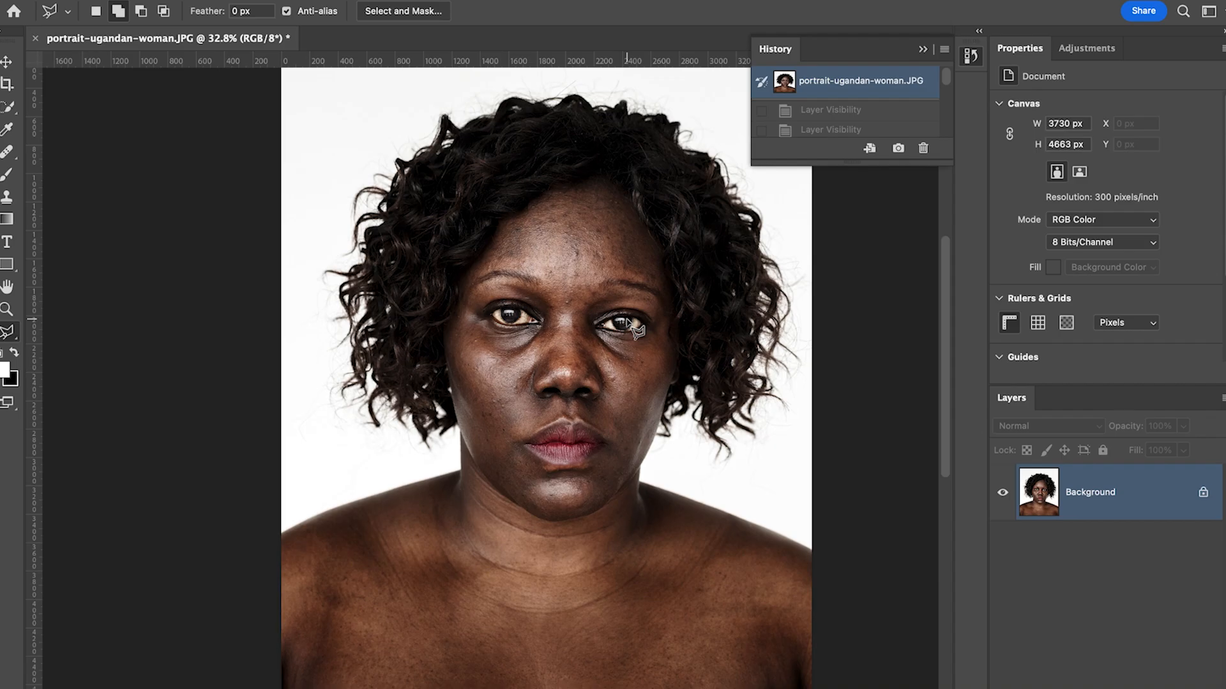
scroll(636, 329, "down", 2)
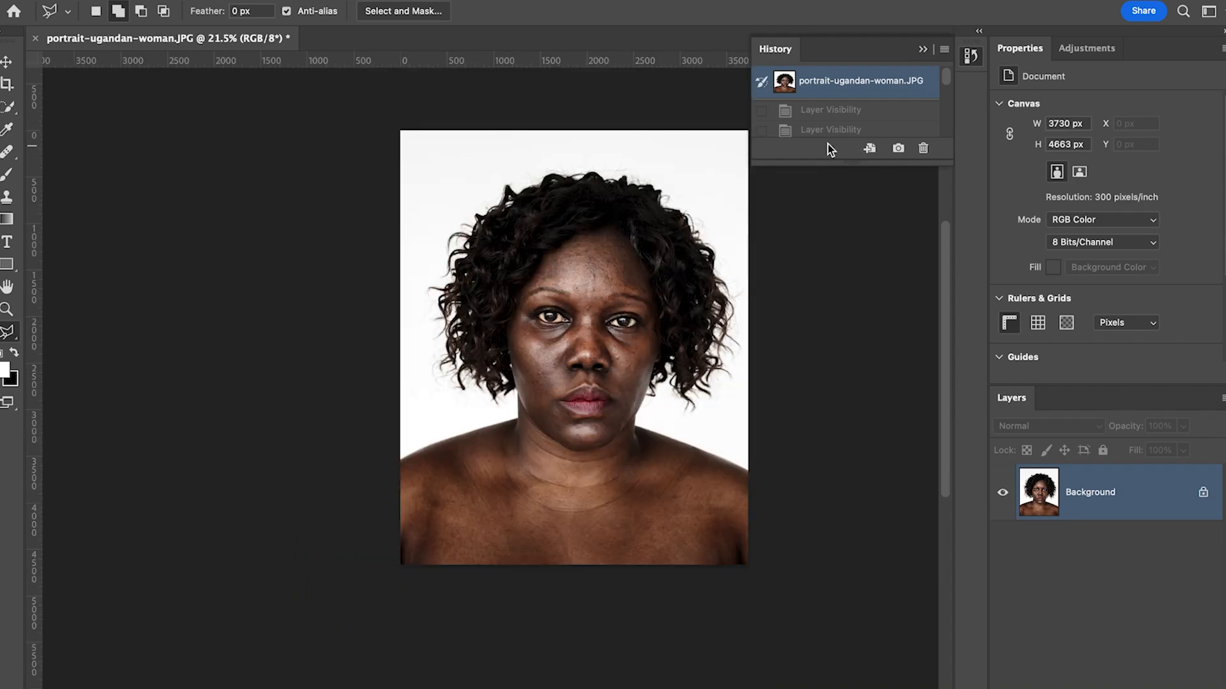
scroll(841, 125, "down", 3)
left_click(840, 128)
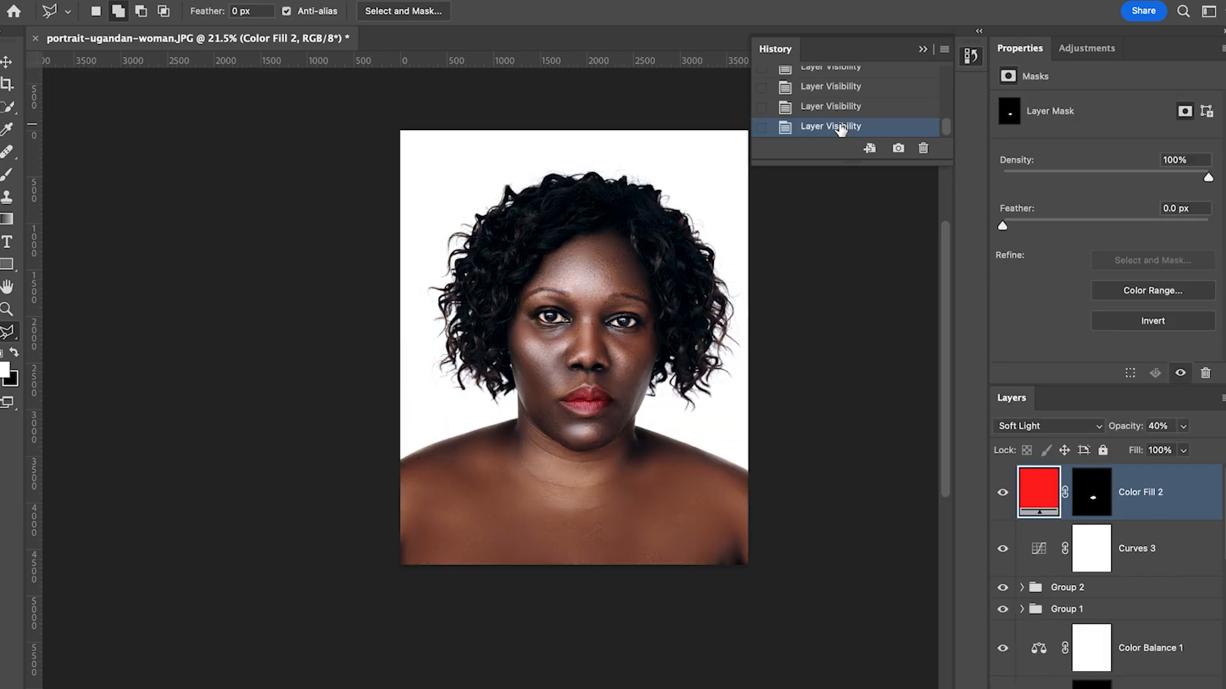
Compare the retouched face in a closer view with the original snapshot once more, ending on the latest history state
scroll(573, 304, "up", 2)
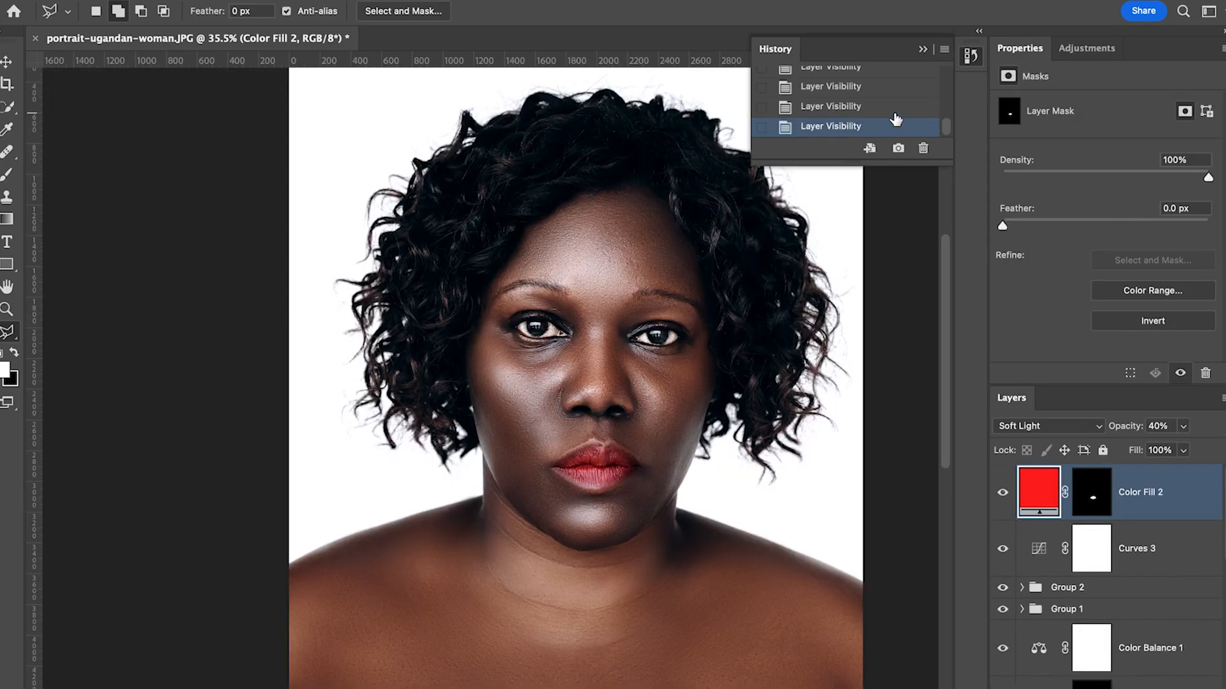
scroll(883, 122, "up", 5)
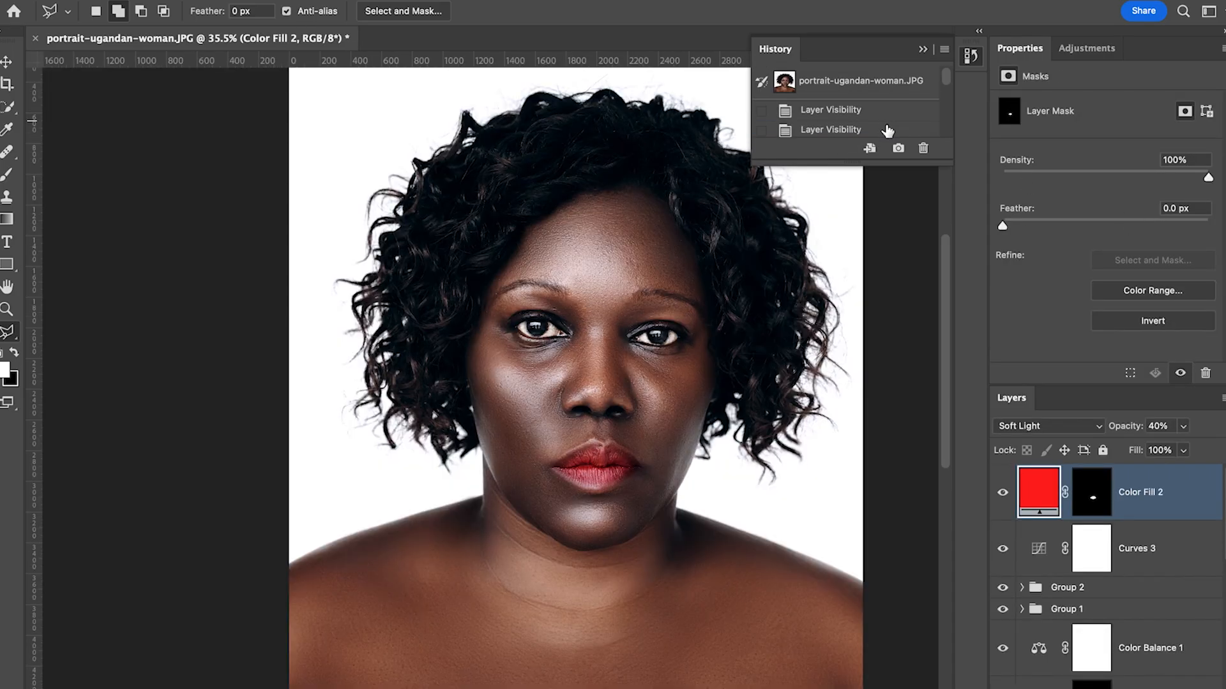
left_click(853, 79)
scroll(868, 124, "down", 5)
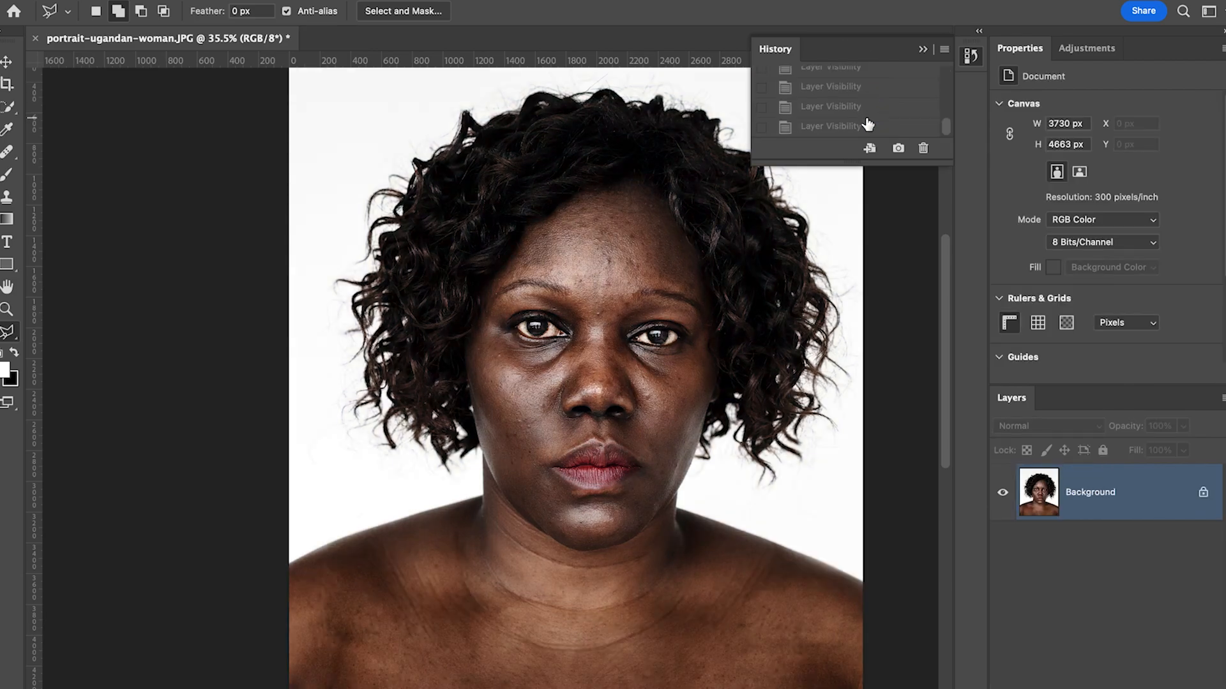
left_click(843, 126)
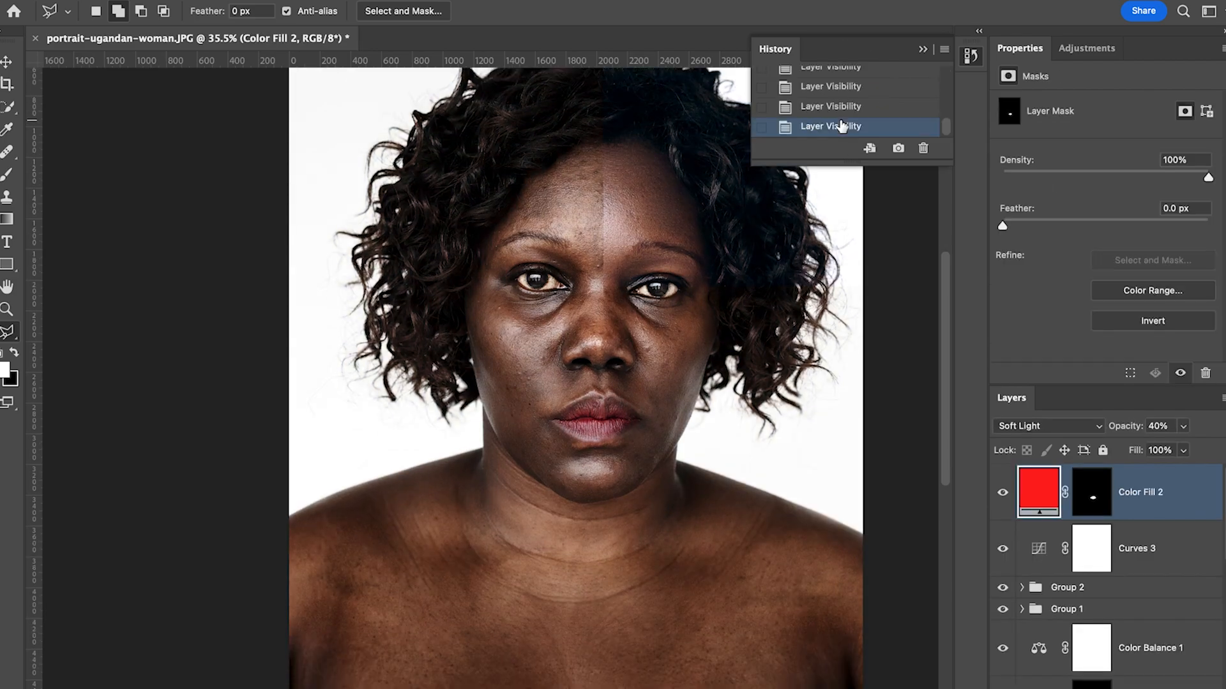